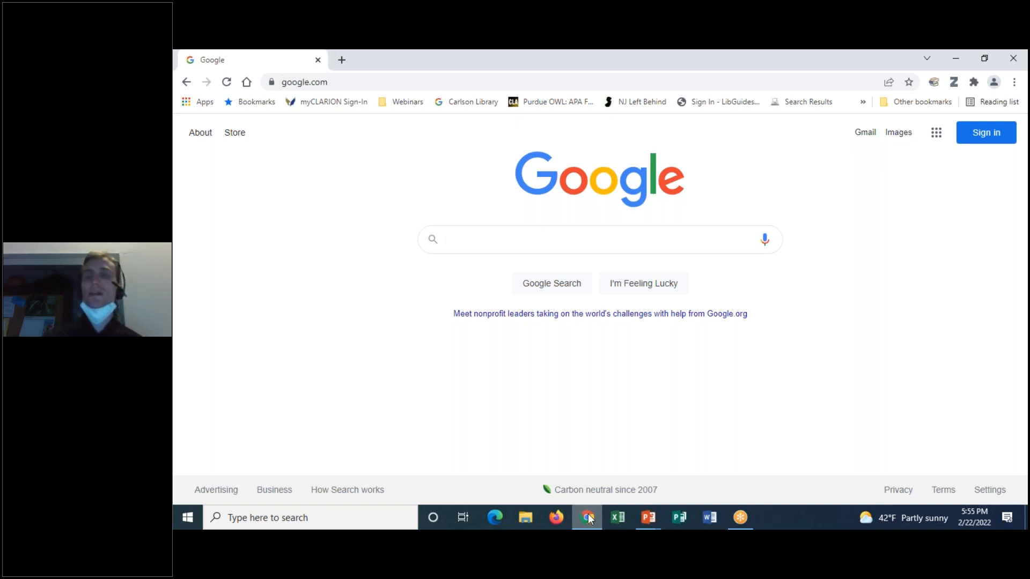
- Go to the Google account sign-in page from the Google homepage
{"action": "left_click", "coordinate": [687, 54]}
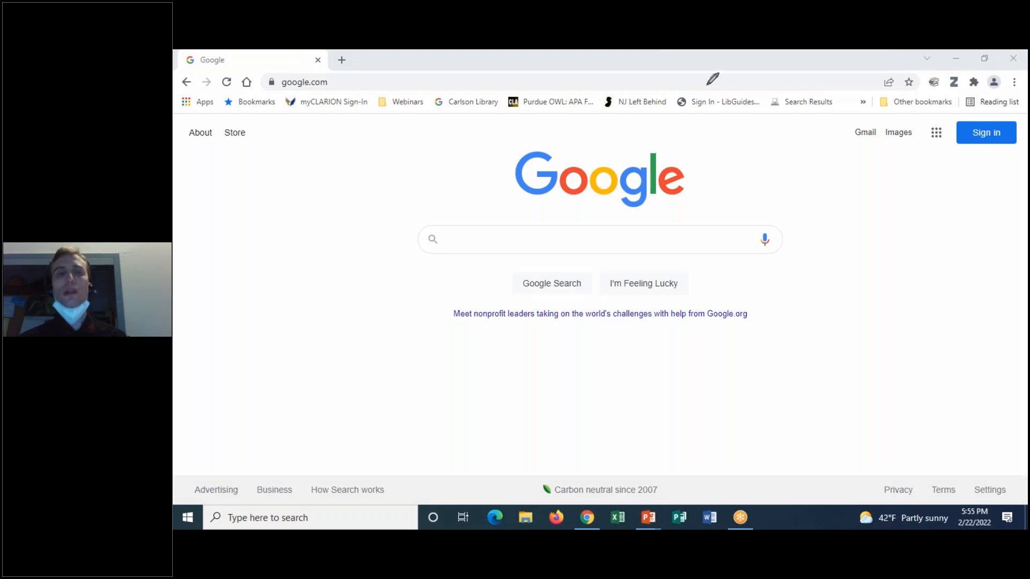
{"action": "mouse_move", "coordinate": [953, 157]}
{"action": "left_mouse_down"}
{"action": "mouse_move", "coordinate": [1024, 108]}
{"action": "mouse_move", "coordinate": [990, 159]}
{"action": "left_mouse_up"}
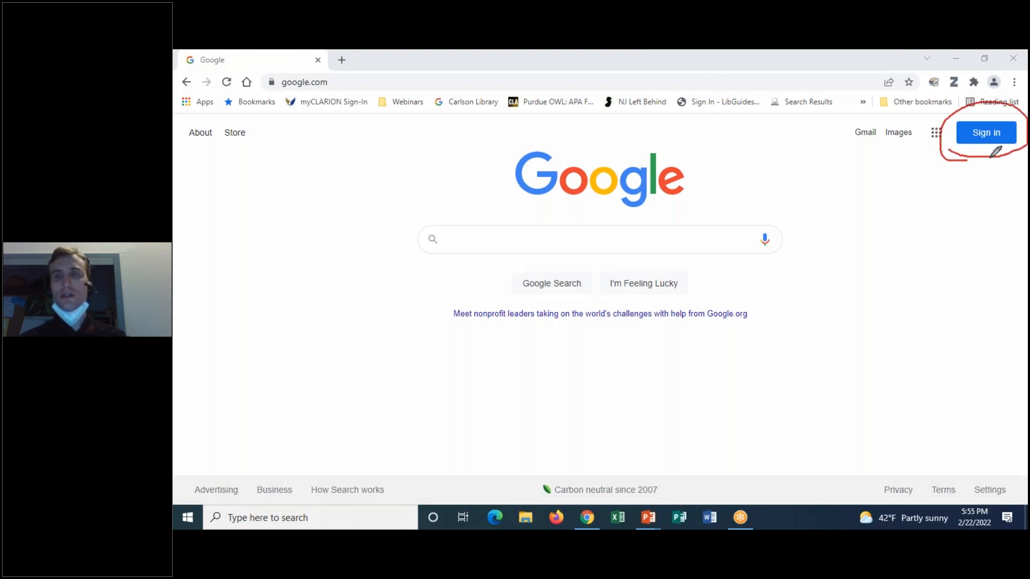
{"action": "left_click", "coordinate": [708, 52]}
{"action": "left_click", "coordinate": [709, 141]}
{"action": "left_click", "coordinate": [716, 59]}
{"action": "left_click", "coordinate": [719, 70]}
{"action": "left_click", "coordinate": [987, 133]}
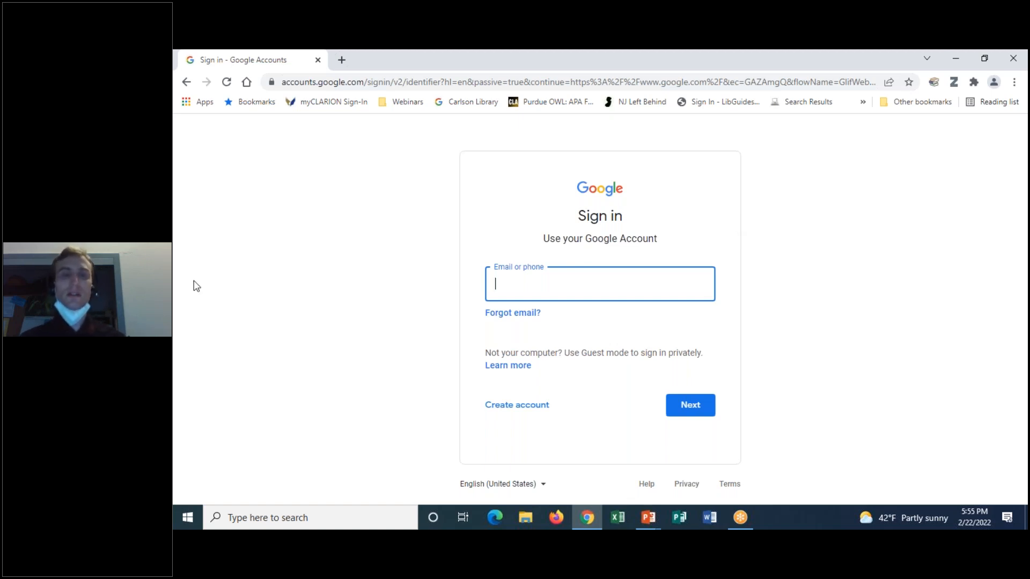
{"action": "mouse_move", "coordinate": [532, 393]}
{"action": "left_mouse_down"}
{"action": "mouse_move", "coordinate": [502, 436]}
{"action": "mouse_move", "coordinate": [488, 387]}
{"action": "left_mouse_up"}
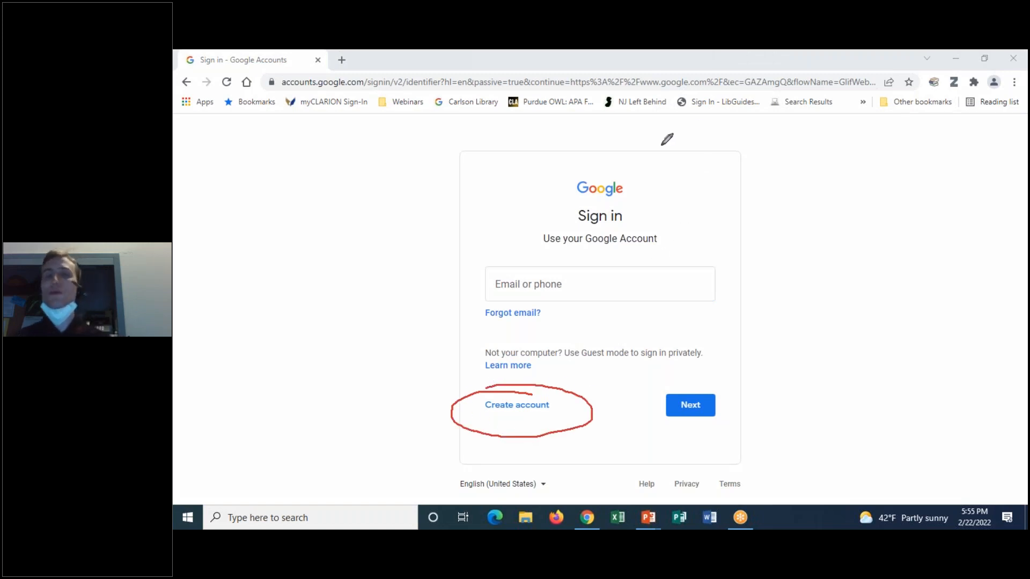
{"action": "left_click", "coordinate": [783, 145]}
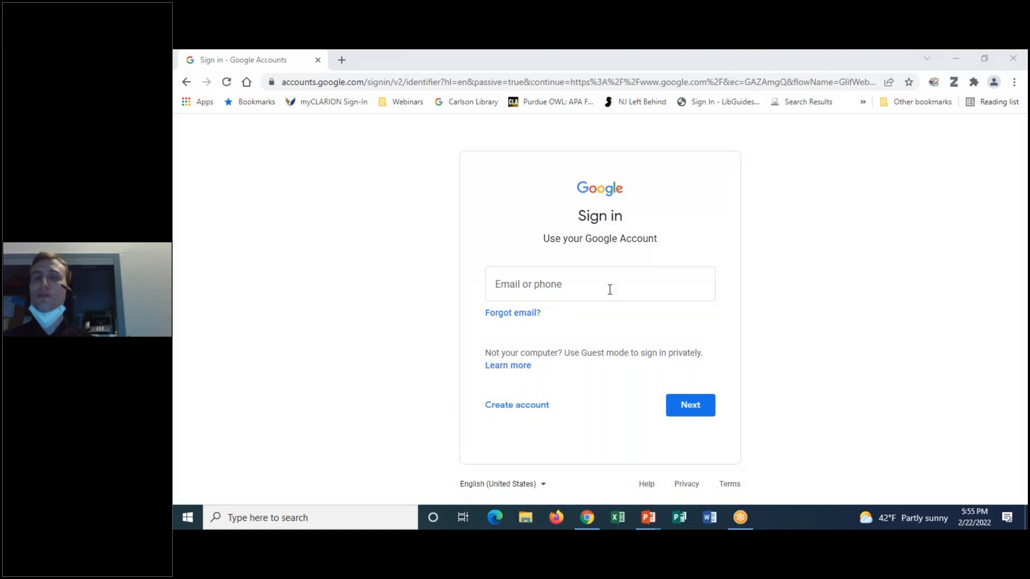
- Sign in with the account's e-mail address and password
{"action": "left_click", "coordinate": [554, 278]}
{"action": "key", "text": "Return"}
{"action": "type", "text": "••••••••"}
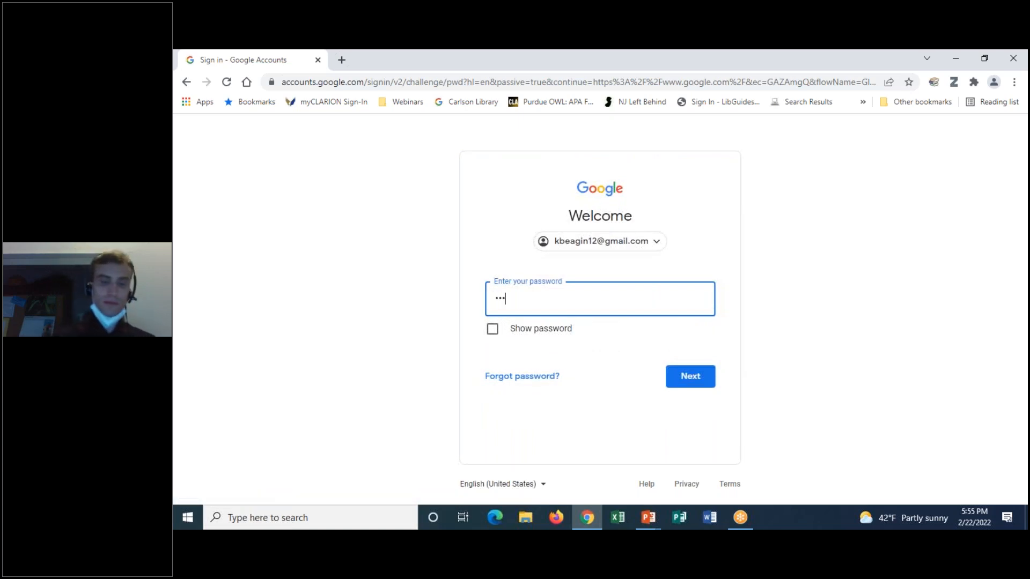
{"action": "key", "text": "Return"}
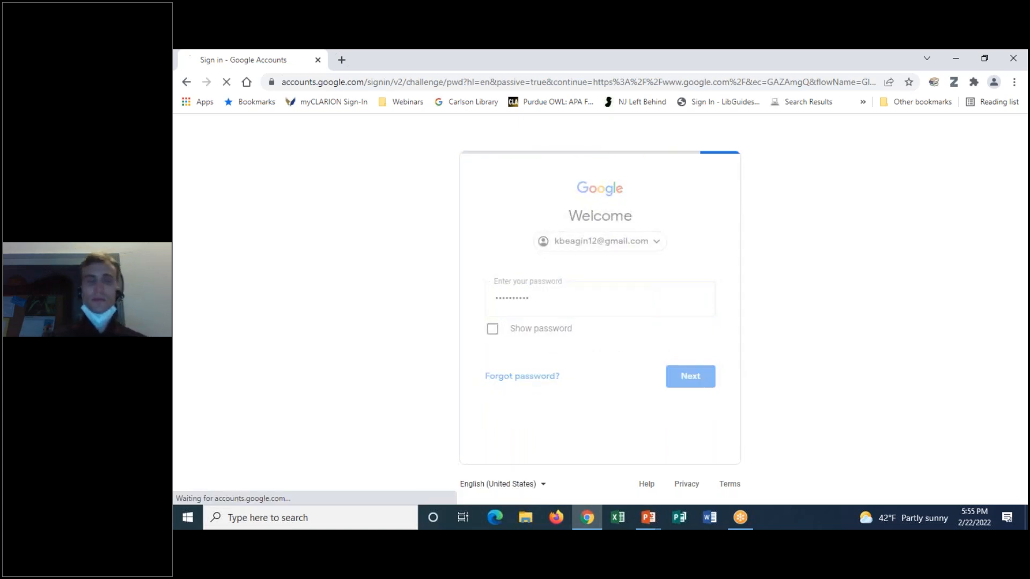
{"action": "left_click", "coordinate": [693, 51]}
{"action": "left_click", "coordinate": [706, 83]}
{"action": "mouse_move", "coordinate": [1024, 167]}
{"action": "left_mouse_down"}
{"action": "mouse_move", "coordinate": [1001, 171]}
{"action": "mouse_move", "coordinate": [997, 105]}
{"action": "mouse_move", "coordinate": [1025, 140]}
{"action": "mouse_move", "coordinate": [1017, 182]}
{"action": "left_mouse_up"}
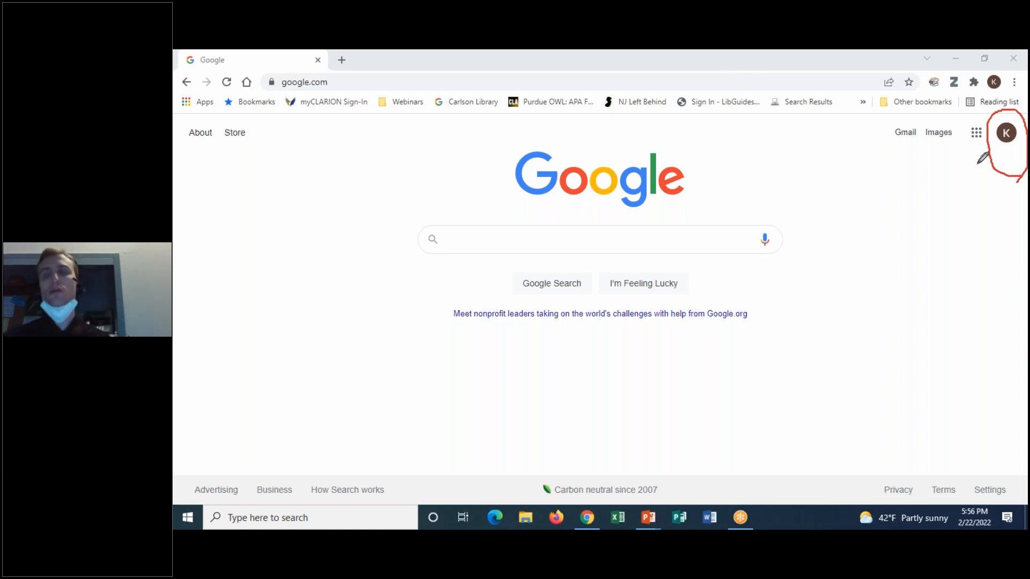
- Launch Google Sheets from the Google apps grid, scrolling down the panel to find it
{"action": "mouse_move", "coordinate": [977, 168]}
{"action": "left_mouse_down"}
{"action": "mouse_move", "coordinate": [980, 108]}
{"action": "mouse_move", "coordinate": [995, 159]}
{"action": "mouse_move", "coordinate": [962, 185]}
{"action": "left_mouse_up"}
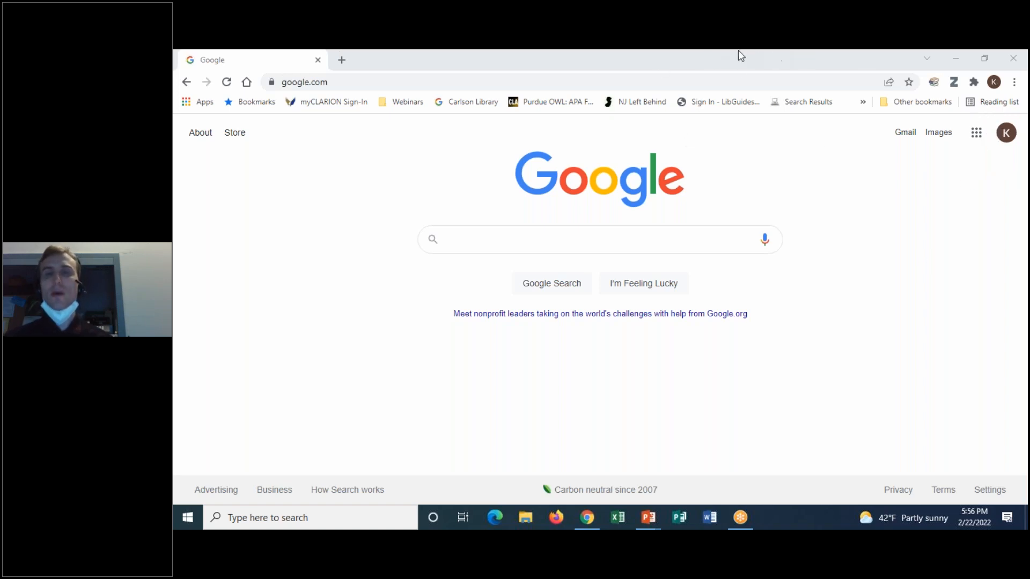
{"action": "left_click", "coordinate": [977, 134]}
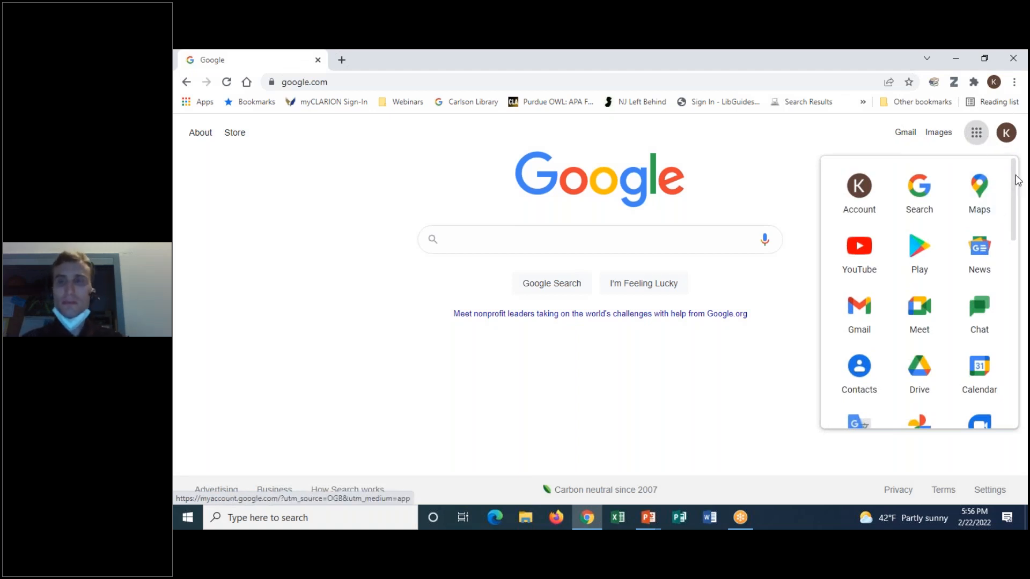
{"action": "scroll", "coordinate": [1018, 181], "scroll_direction": "down", "scroll_amount": 3}
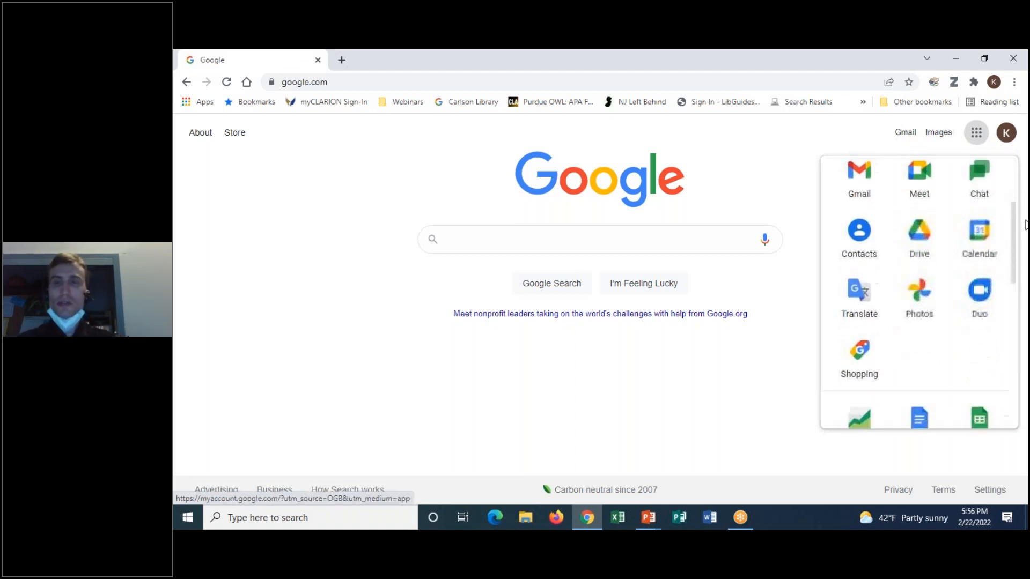
{"action": "scroll", "coordinate": [1008, 268], "scroll_direction": "down", "scroll_amount": 2}
{"action": "left_click", "coordinate": [978, 232]}
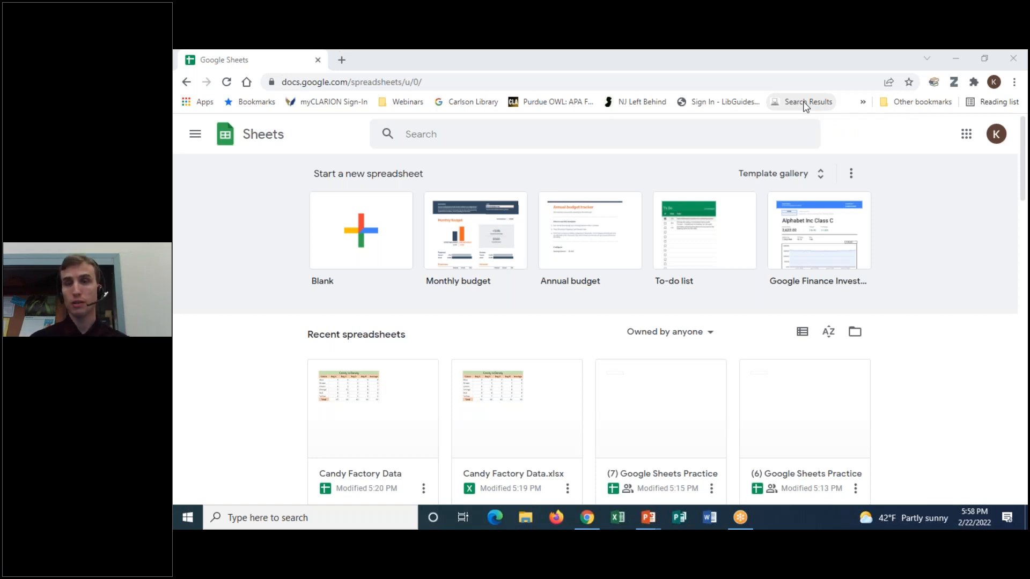
{"action": "left_click", "coordinate": [726, 53]}
{"action": "left_click", "coordinate": [719, 87]}
{"action": "mouse_move", "coordinate": [563, 174]}
{"action": "left_mouse_down"}
{"action": "mouse_move", "coordinate": [442, 156]}
{"action": "mouse_move", "coordinate": [247, 296]}
{"action": "mouse_move", "coordinate": [547, 314]}
{"action": "mouse_move", "coordinate": [949, 286]}
{"action": "mouse_move", "coordinate": [939, 154]}
{"action": "mouse_move", "coordinate": [378, 134]}
{"action": "mouse_move", "coordinate": [291, 239]}
{"action": "left_mouse_up"}
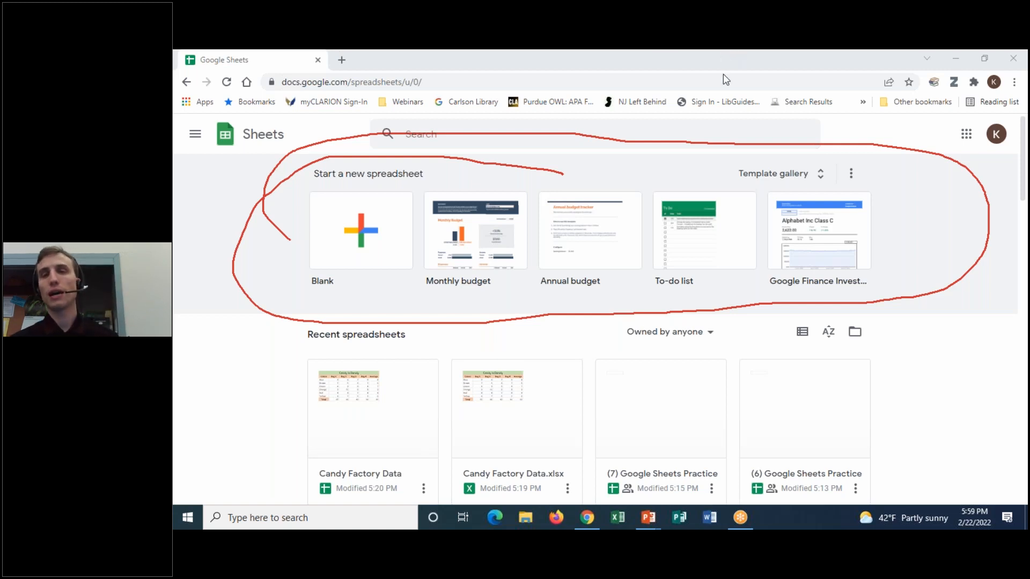
{"action": "left_click", "coordinate": [722, 138]}
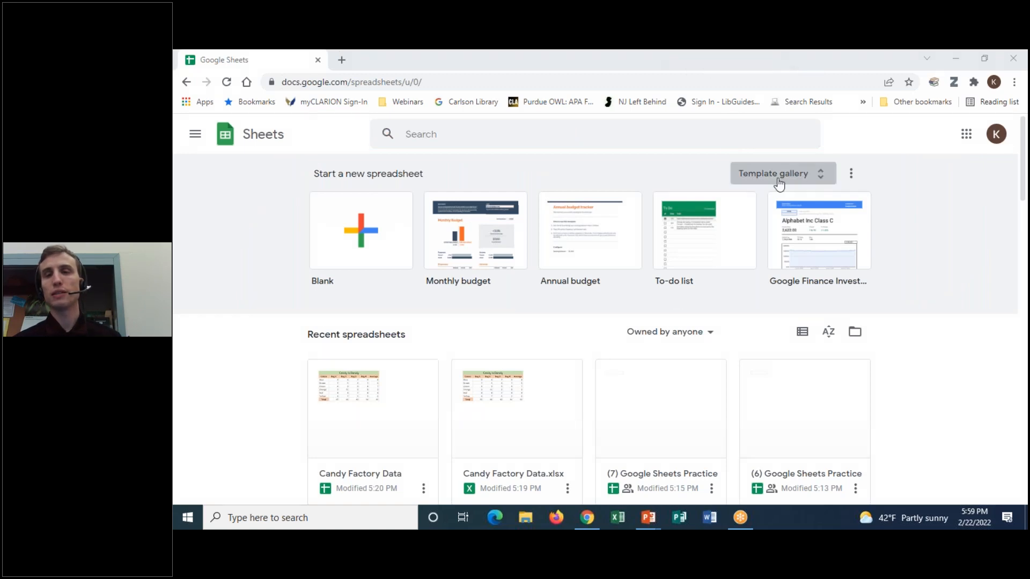
{"action": "left_click", "coordinate": [816, 179]}
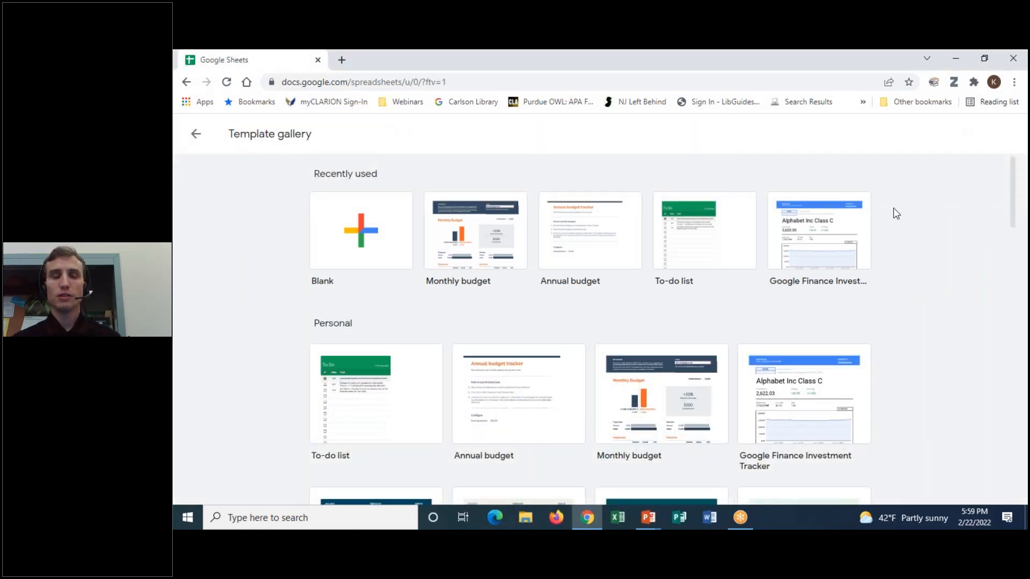
{"action": "scroll", "coordinate": [901, 384], "scroll_direction": "down", "scroll_amount": 15}
{"action": "scroll", "coordinate": [913, 380], "scroll_direction": "down", "scroll_amount": 12}
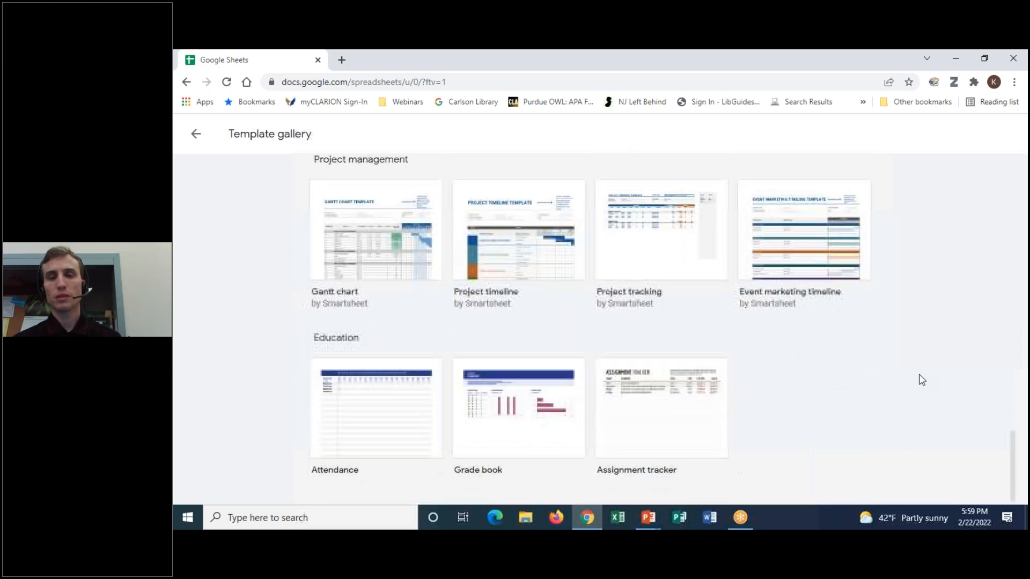
{"action": "scroll", "coordinate": [922, 380], "scroll_direction": "up", "scroll_amount": 5}
{"action": "scroll", "coordinate": [923, 380], "scroll_direction": "down", "scroll_amount": 5}
{"action": "scroll", "coordinate": [938, 378], "scroll_direction": "up", "scroll_amount": 20}
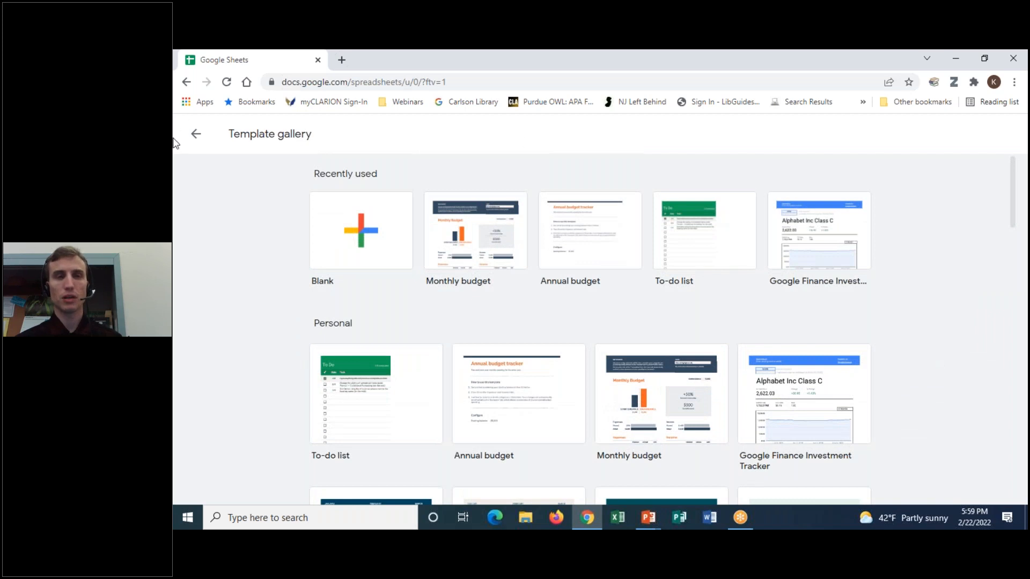
{"action": "left_click", "coordinate": [193, 137]}
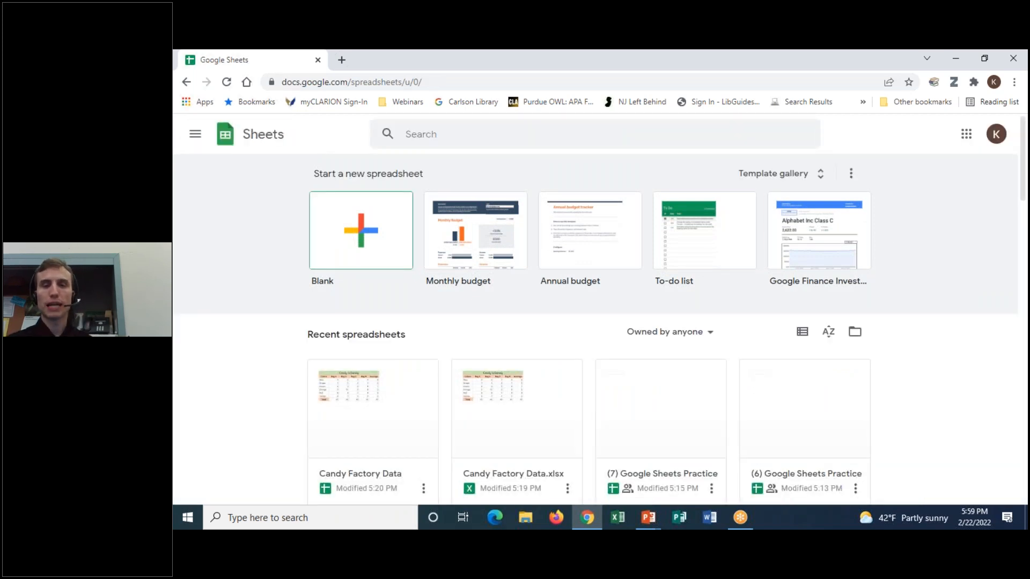
{"action": "left_click_drag", "start_coordinate": [1025, 161], "coordinate": [1026, 175]}
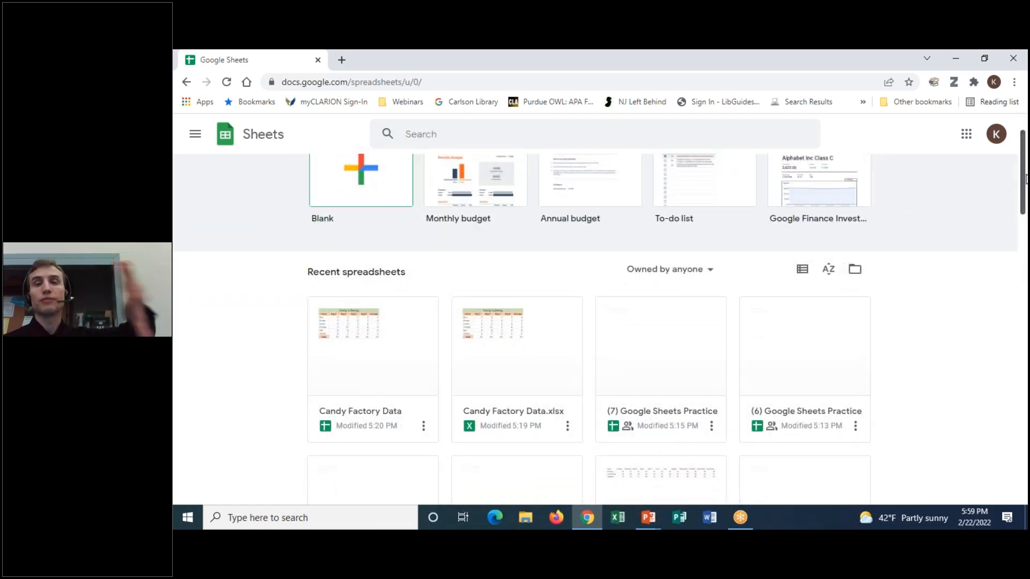
{"action": "left_click_drag", "start_coordinate": [1025, 179], "coordinate": [1022, 332]}
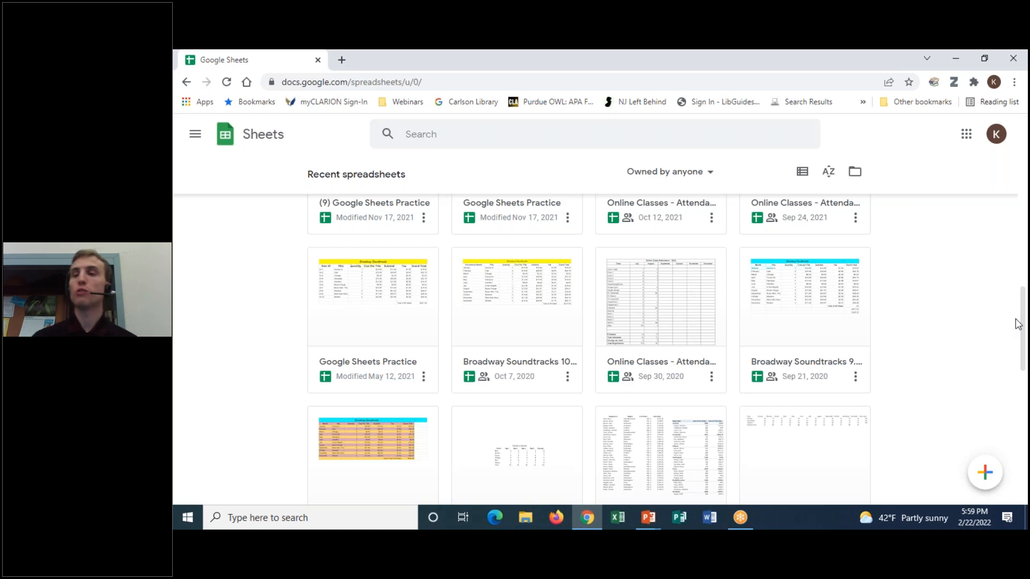
{"action": "left_click_drag", "start_coordinate": [1026, 335], "coordinate": [1025, 189]}
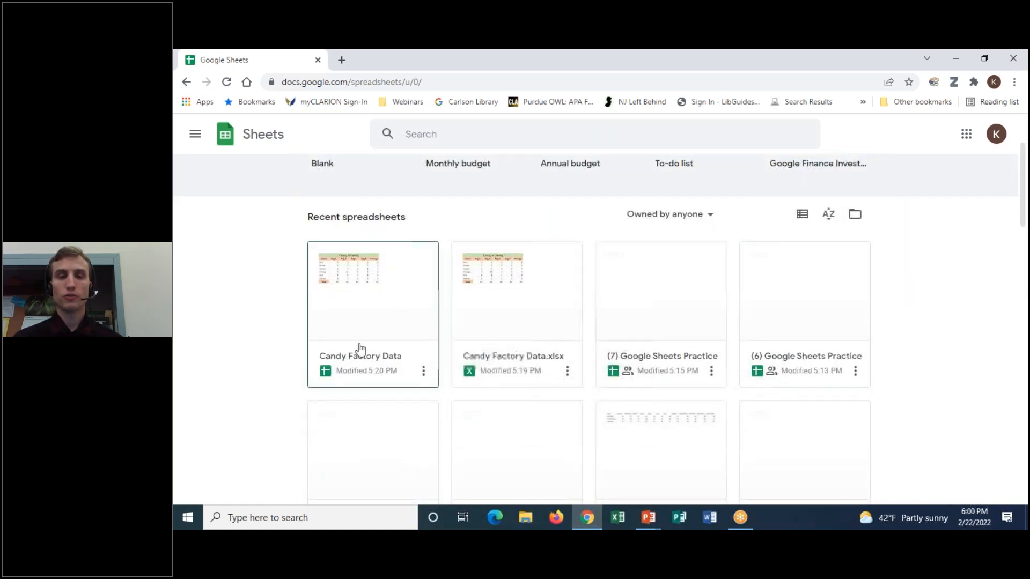
{"action": "left_click", "coordinate": [724, 52]}
{"action": "left_click", "coordinate": [719, 83]}
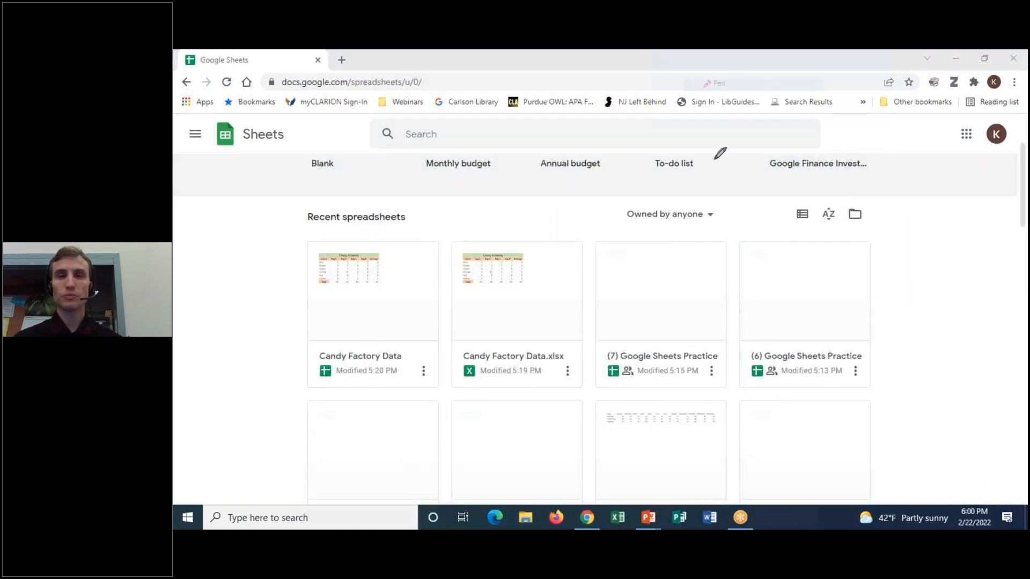
{"action": "left_click_drag", "start_coordinate": [812, 206], "coordinate": [803, 217]}
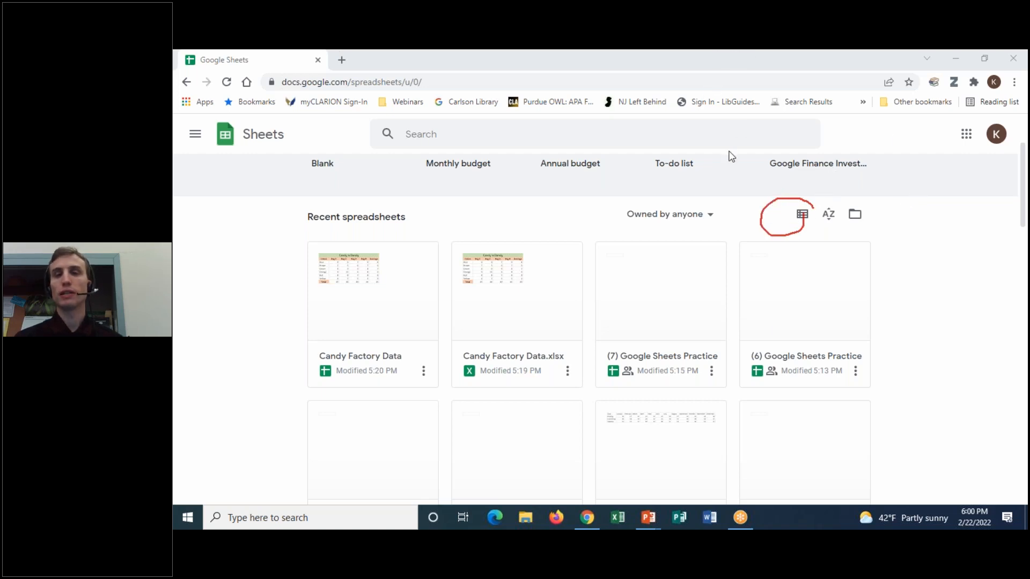
{"action": "left_click", "coordinate": [720, 73]}
{"action": "left_click", "coordinate": [803, 215]}
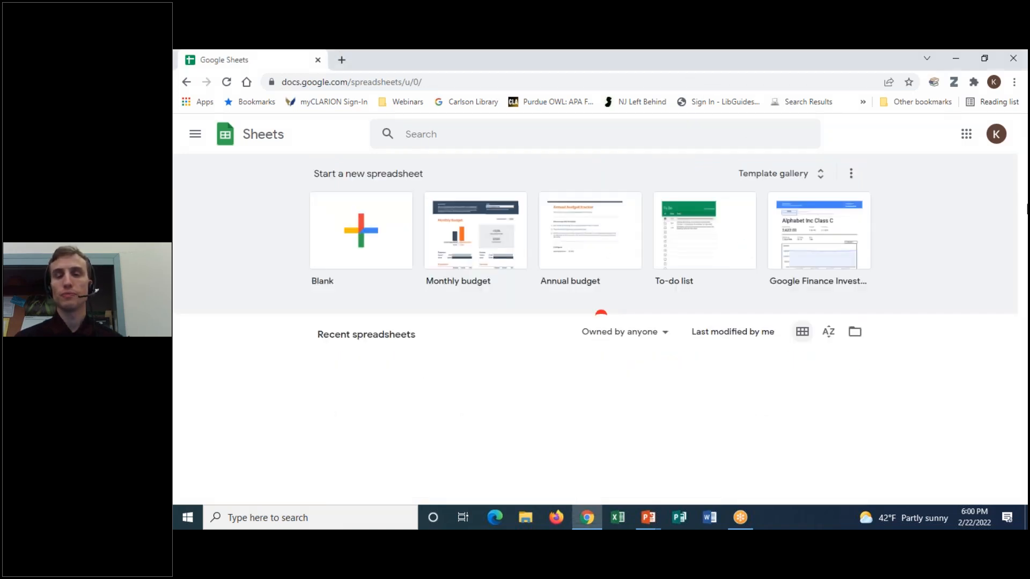
{"action": "scroll", "coordinate": [975, 350], "scroll_direction": "down", "scroll_amount": 5}
{"action": "scroll", "coordinate": [965, 403], "scroll_direction": "up", "scroll_amount": 5}
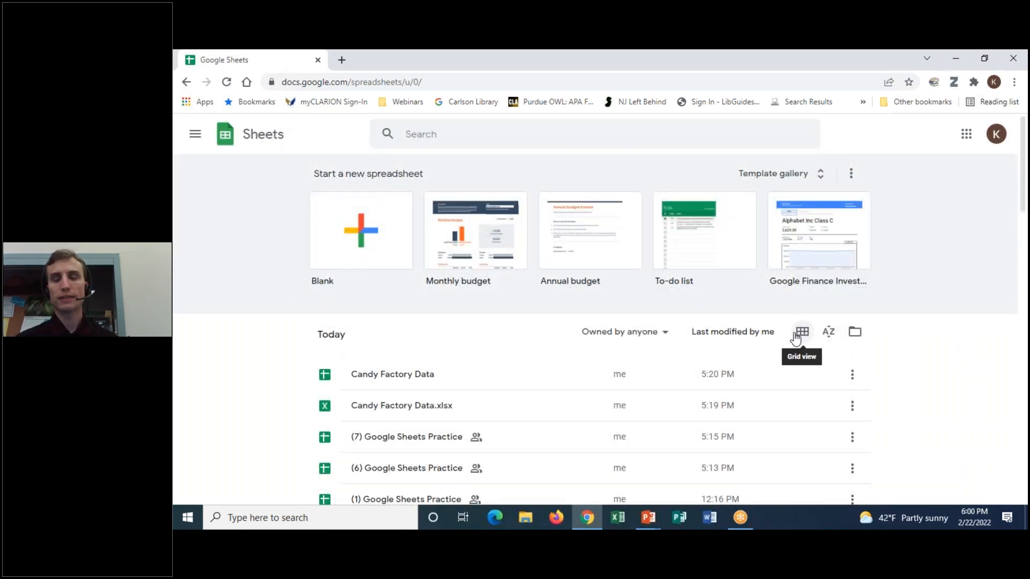
{"action": "left_click", "coordinate": [796, 335]}
{"action": "scroll", "coordinate": [1007, 194], "scroll_direction": "down", "scroll_amount": 1}
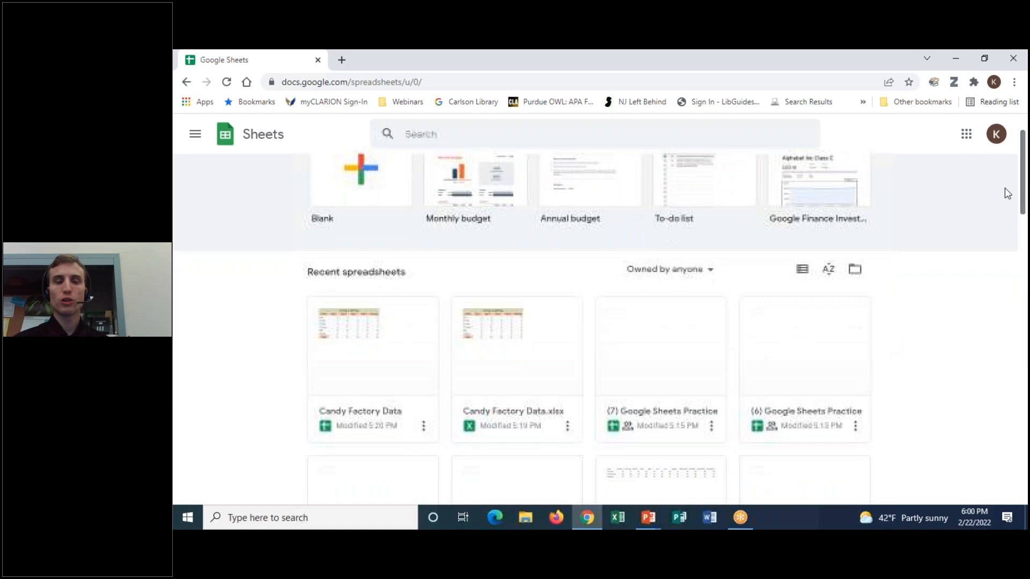
{"action": "left_click", "coordinate": [828, 270]}
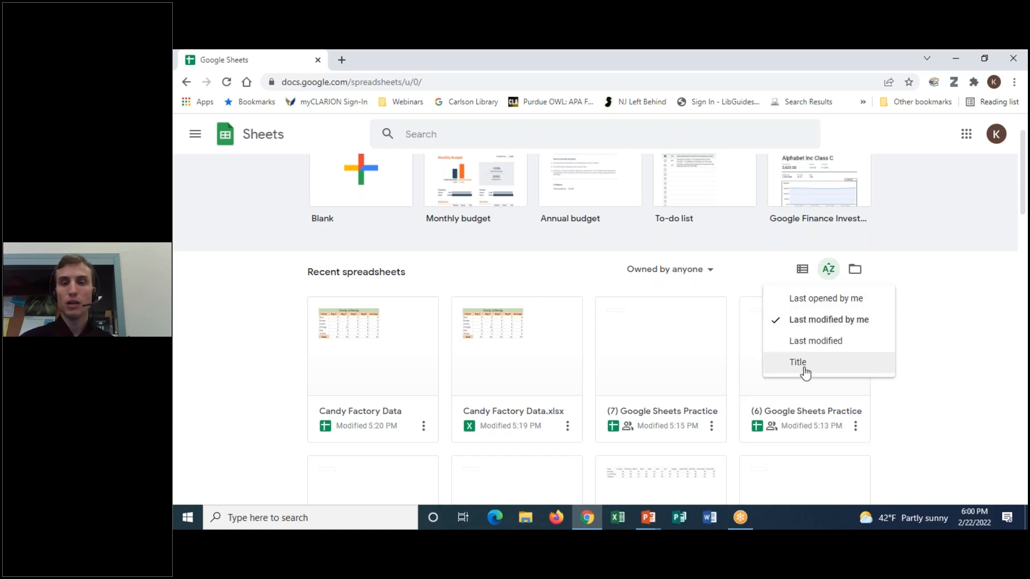
{"action": "left_click", "coordinate": [963, 313]}
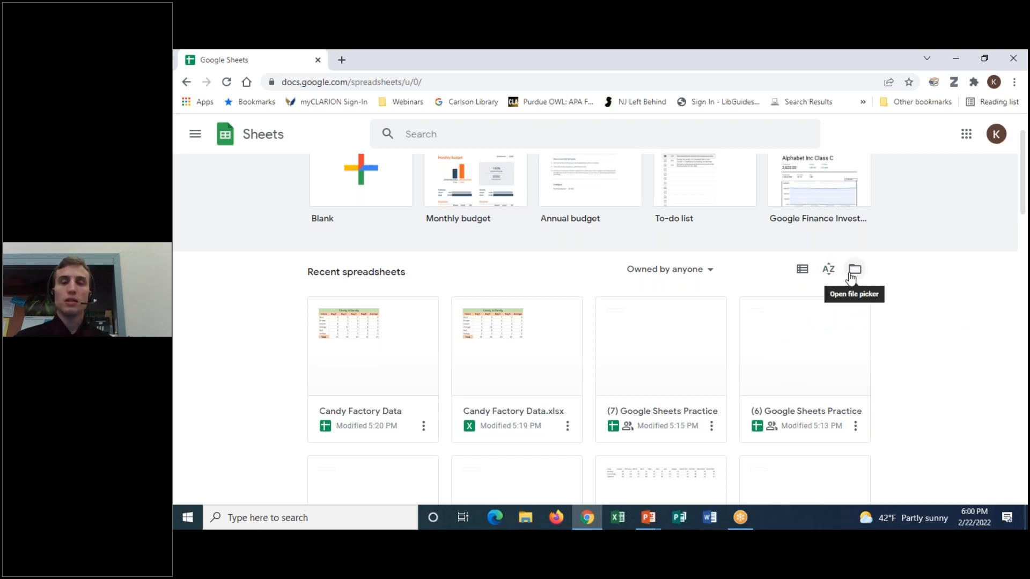
{"action": "scroll", "coordinate": [989, 389], "scroll_direction": "down", "scroll_amount": 2}
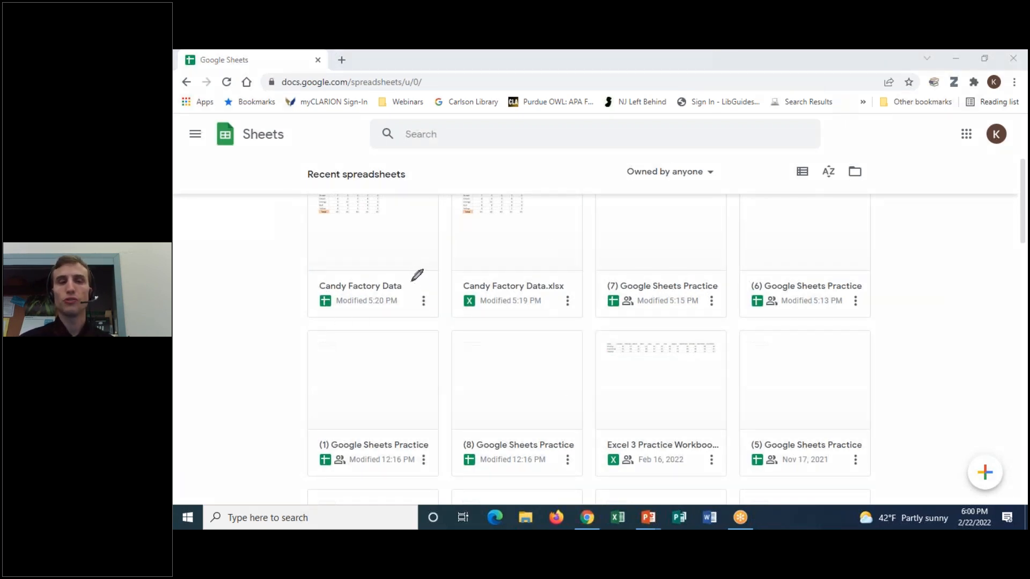
{"action": "left_click_drag", "start_coordinate": [411, 270], "coordinate": [326, 258]}
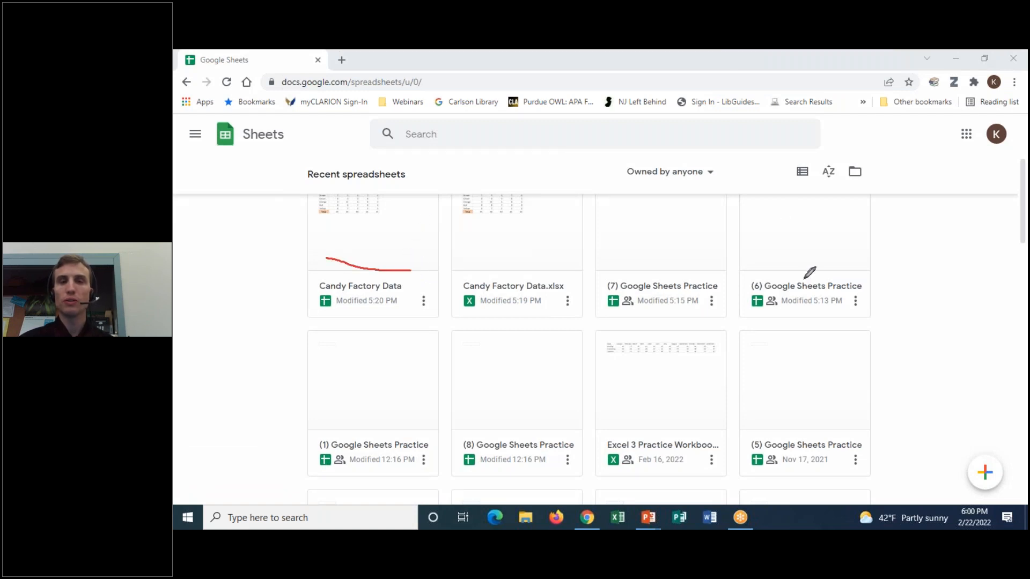
{"action": "scroll", "coordinate": [322, 306], "scroll_direction": "up", "scroll_amount": 3}
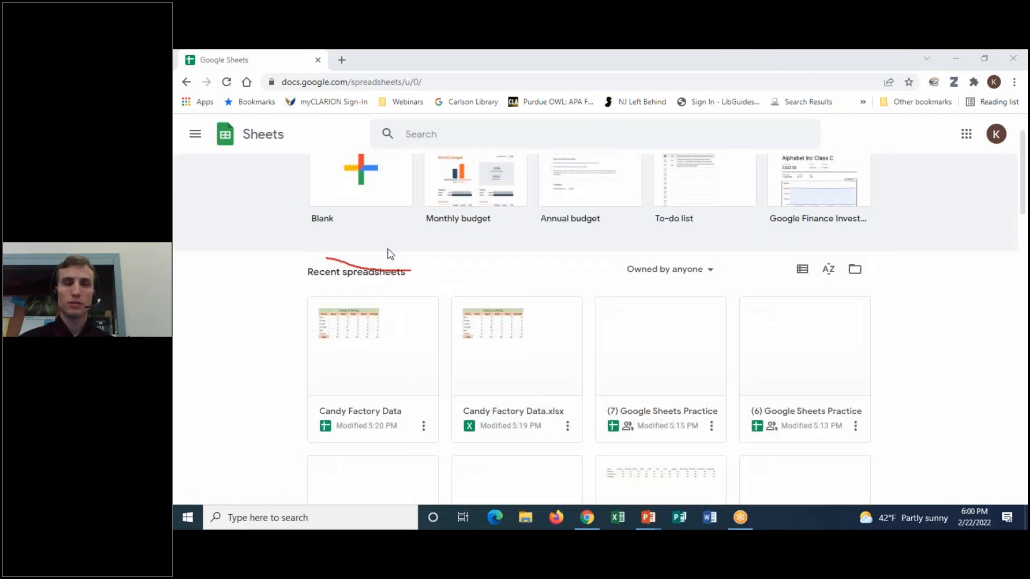
{"action": "mouse_move", "coordinate": [396, 271]}
{"action": "left_mouse_down"}
{"action": "mouse_move", "coordinate": [310, 391]}
{"action": "mouse_move", "coordinate": [372, 273]}
{"action": "left_mouse_up"}
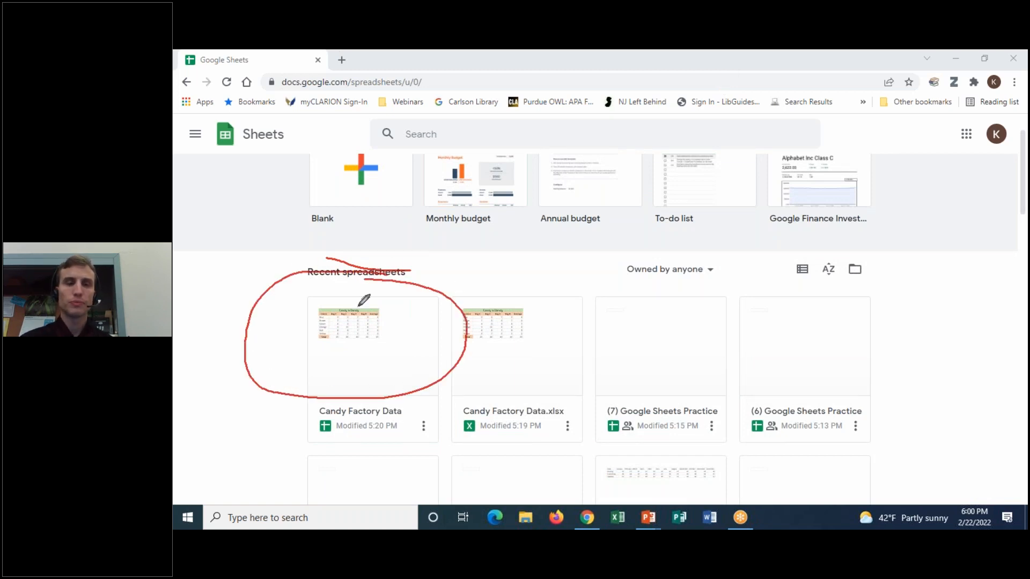
{"action": "mouse_move", "coordinate": [396, 417]}
{"action": "left_mouse_down"}
{"action": "mouse_move", "coordinate": [341, 418]}
{"action": "mouse_move", "coordinate": [376, 443]}
{"action": "mouse_move", "coordinate": [459, 393]}
{"action": "left_mouse_up"}
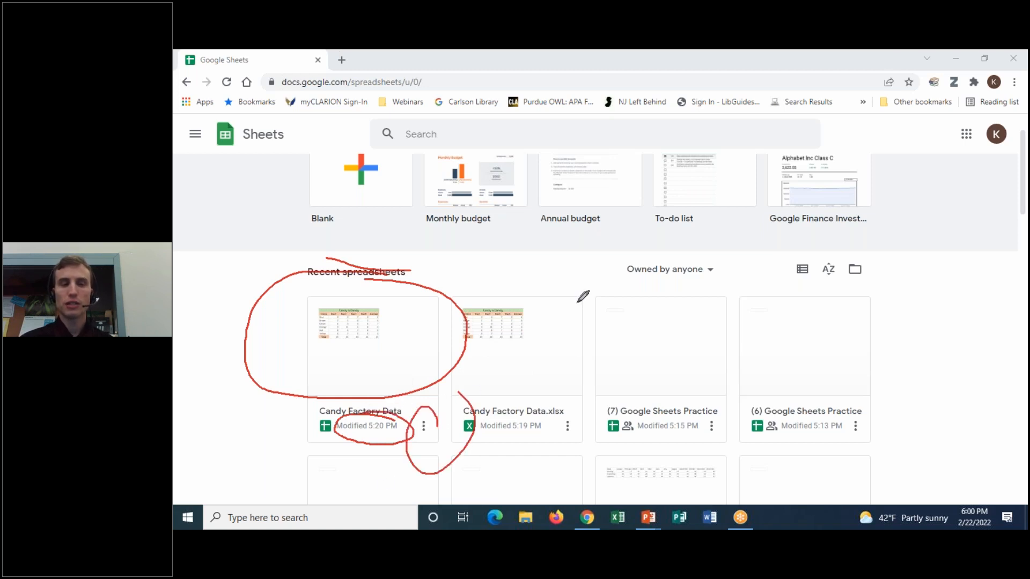
{"action": "left_click", "coordinate": [739, 133]}
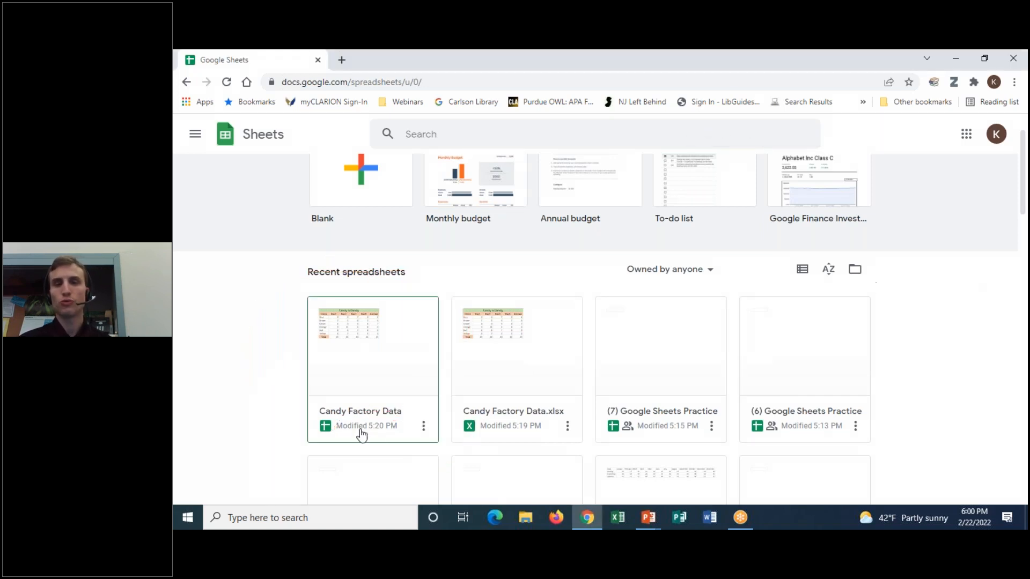
{"action": "left_click", "coordinate": [423, 427]}
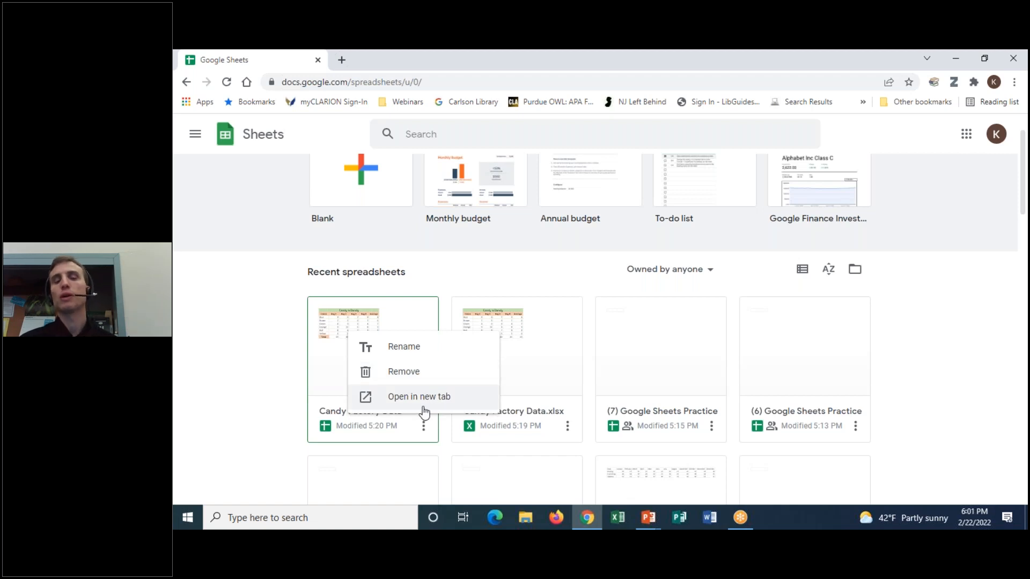
{"action": "left_click", "coordinate": [268, 377]}
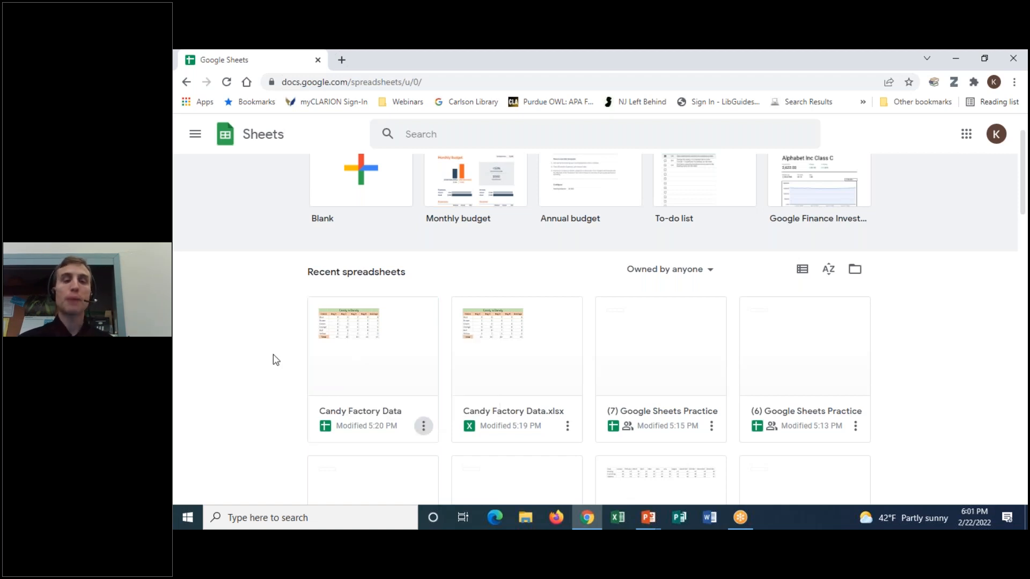
{"action": "left_click", "coordinate": [727, 61]}
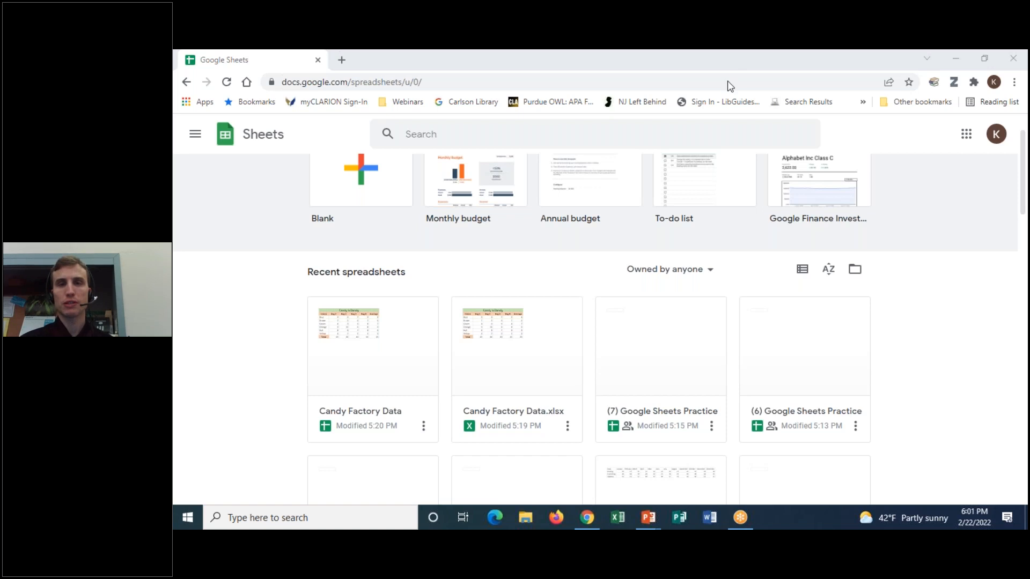
{"action": "mouse_move", "coordinate": [334, 413]}
{"action": "left_mouse_down"}
{"action": "mouse_move", "coordinate": [292, 445]}
{"action": "mouse_move", "coordinate": [356, 424]}
{"action": "left_mouse_up"}
{"action": "mouse_move", "coordinate": [485, 408]}
{"action": "left_mouse_down"}
{"action": "mouse_move", "coordinate": [481, 449]}
{"action": "mouse_move", "coordinate": [487, 425]}
{"action": "left_mouse_up"}
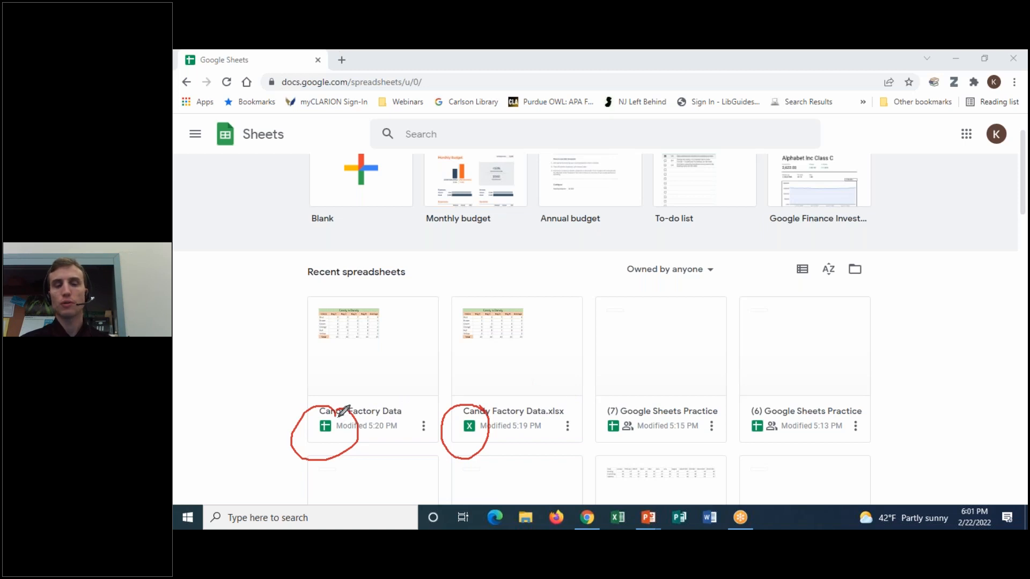
{"action": "left_click_drag", "start_coordinate": [319, 424], "coordinate": [385, 412]}
{"action": "left_click_drag", "start_coordinate": [464, 411], "coordinate": [564, 411]}
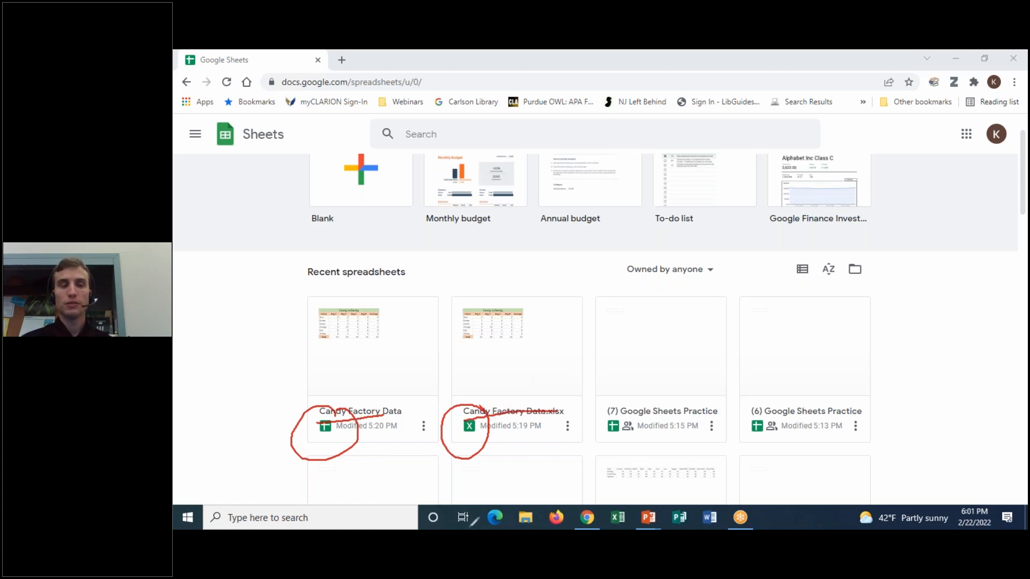
{"action": "left_click", "coordinate": [720, 137]}
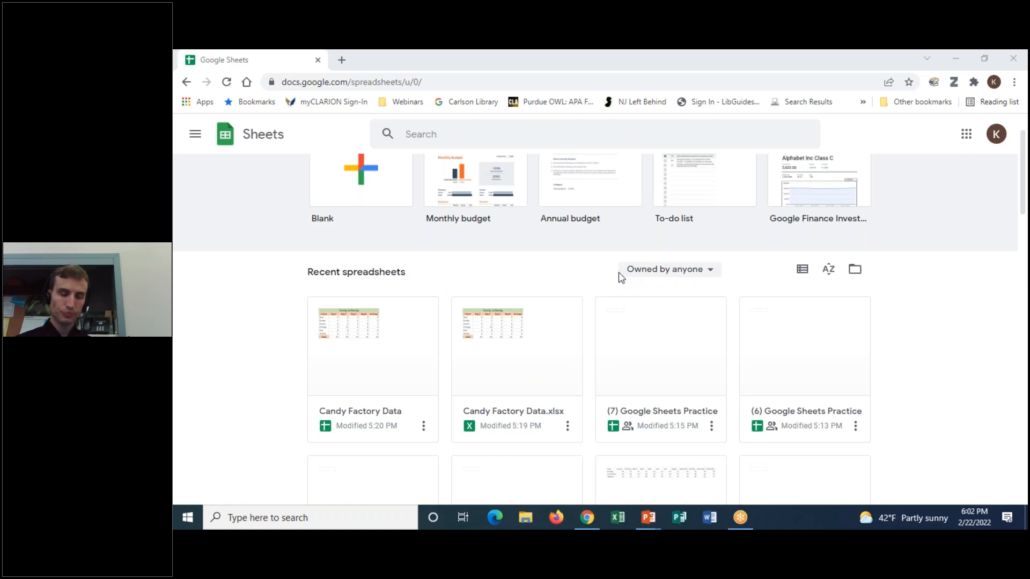
{"action": "scroll", "coordinate": [980, 330], "scroll_direction": "up", "scroll_amount": 2}
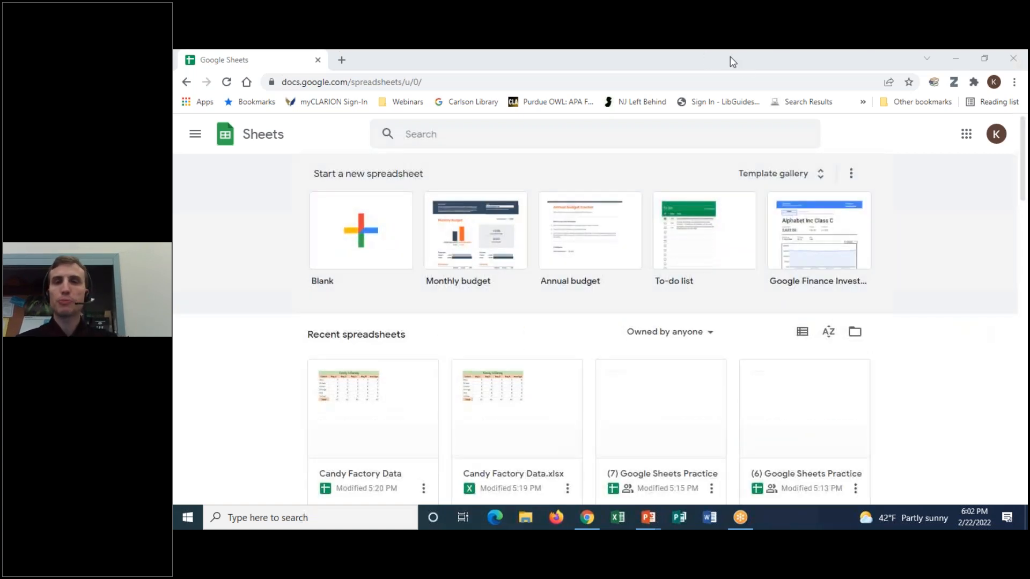
{"action": "mouse_move", "coordinate": [1014, 146]}
{"action": "left_mouse_down"}
{"action": "mouse_move", "coordinate": [1014, 127]}
{"action": "mouse_move", "coordinate": [939, 115]}
{"action": "mouse_move", "coordinate": [957, 243]}
{"action": "mouse_move", "coordinate": [1017, 137]}
{"action": "left_mouse_up"}
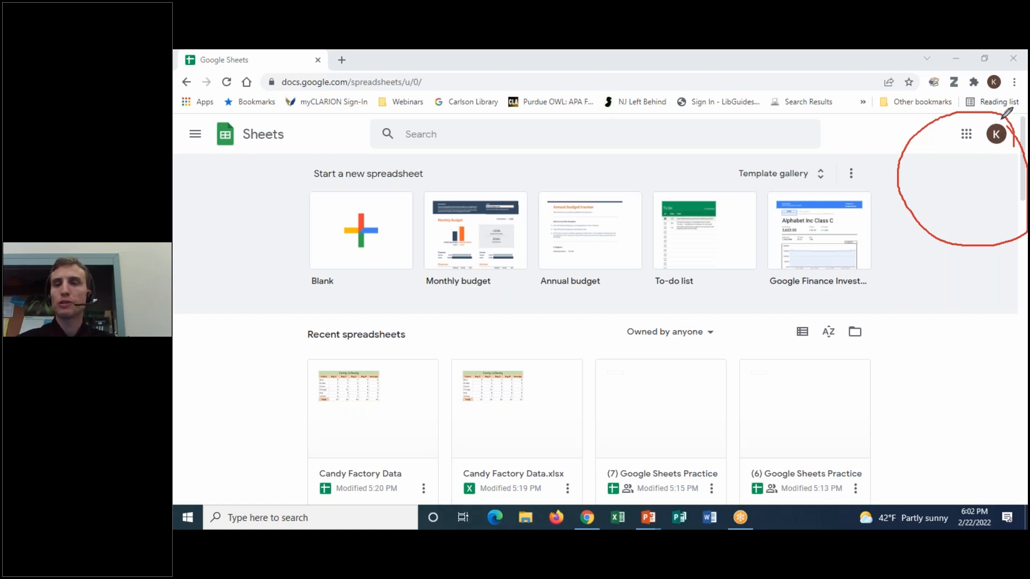
{"action": "mouse_move", "coordinate": [1009, 114]}
{"action": "left_mouse_down"}
{"action": "mouse_move", "coordinate": [965, 116]}
{"action": "mouse_move", "coordinate": [995, 113]}
{"action": "left_mouse_up"}
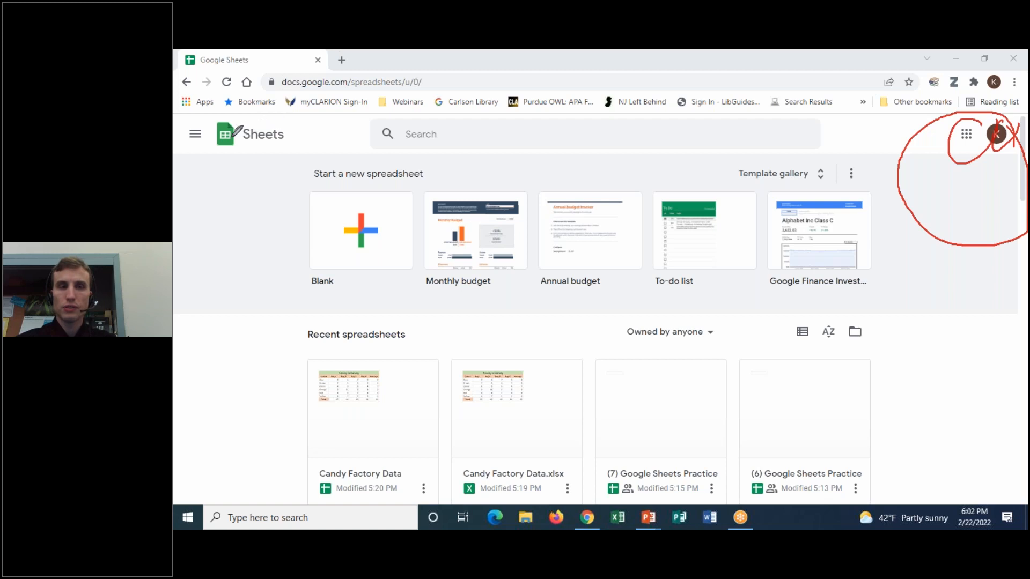
{"action": "mouse_move", "coordinate": [217, 167]}
{"action": "left_mouse_down"}
{"action": "mouse_move", "coordinate": [235, 160]}
{"action": "mouse_move", "coordinate": [221, 107]}
{"action": "mouse_move", "coordinate": [212, 156]}
{"action": "mouse_move", "coordinate": [230, 169]}
{"action": "left_mouse_up"}
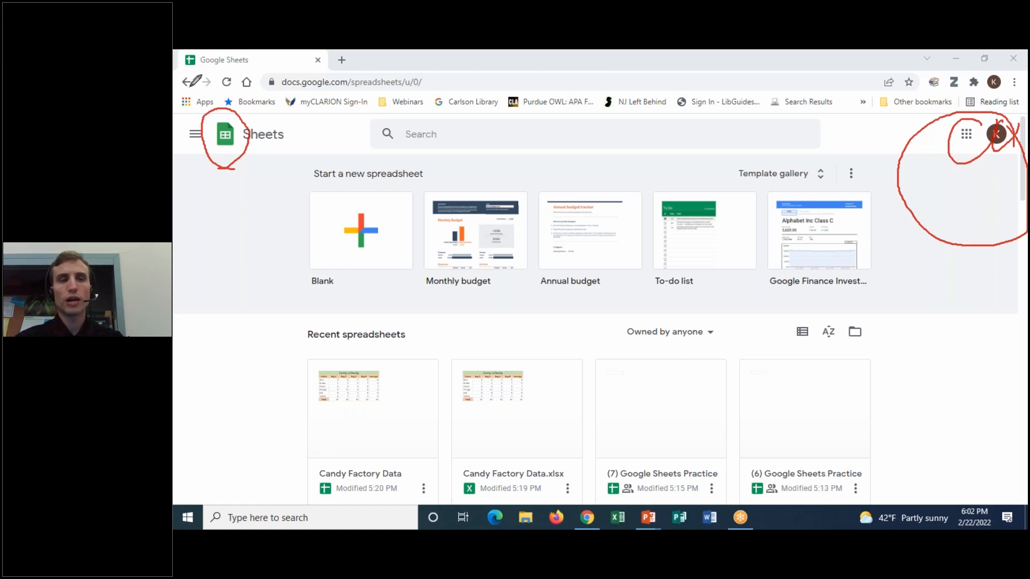
{"action": "mouse_move", "coordinate": [175, 91]}
{"action": "left_mouse_down"}
{"action": "mouse_move", "coordinate": [207, 78]}
{"action": "mouse_move", "coordinate": [175, 90]}
{"action": "mouse_move", "coordinate": [194, 103]}
{"action": "mouse_move", "coordinate": [211, 63]}
{"action": "left_mouse_up"}
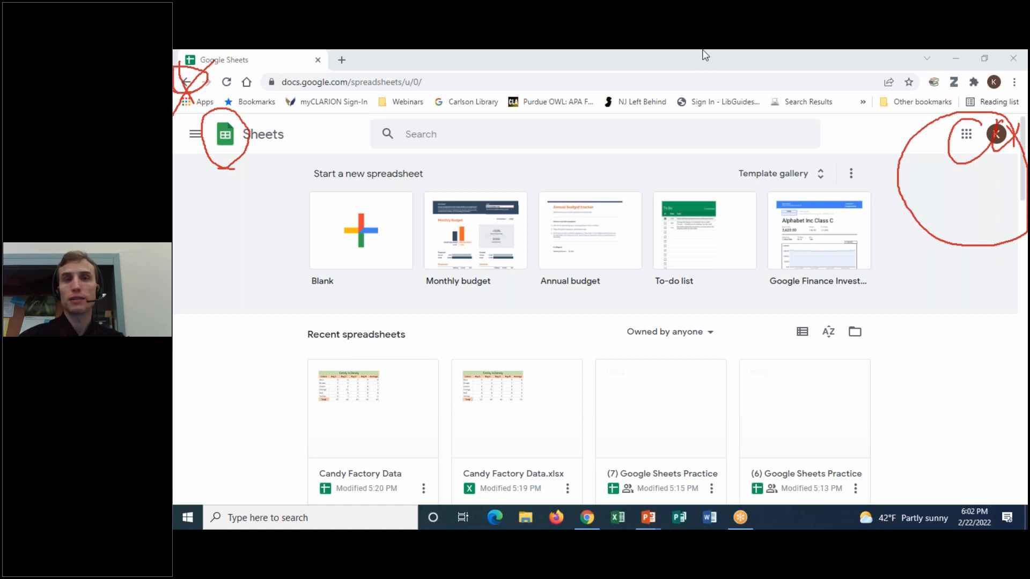
{"action": "left_click", "coordinate": [735, 142]}
{"action": "mouse_move", "coordinate": [187, 150]}
{"action": "left_mouse_down"}
{"action": "mouse_move", "coordinate": [201, 107]}
{"action": "mouse_move", "coordinate": [211, 148]}
{"action": "left_mouse_up"}
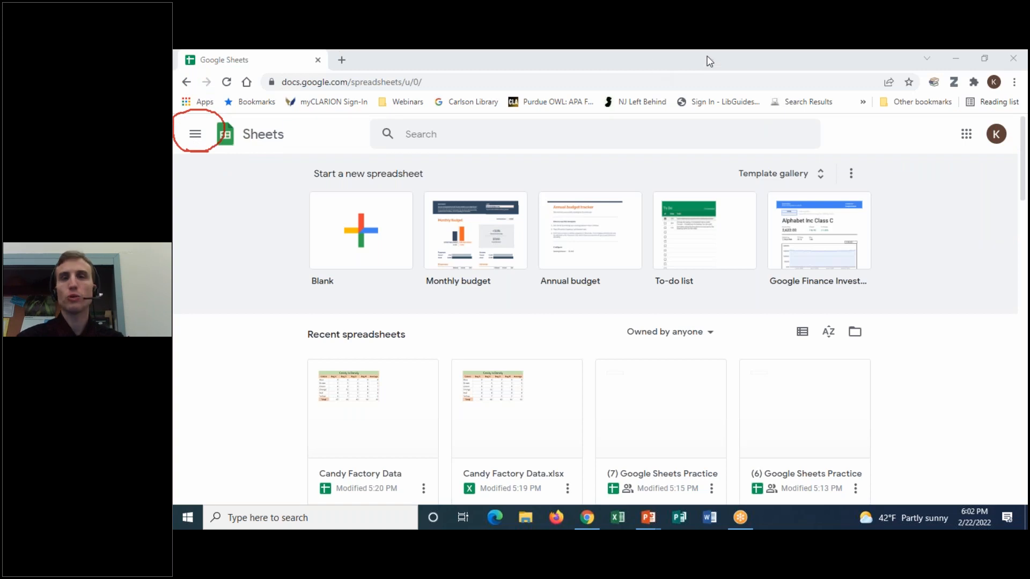
{"action": "left_click", "coordinate": [731, 134]}
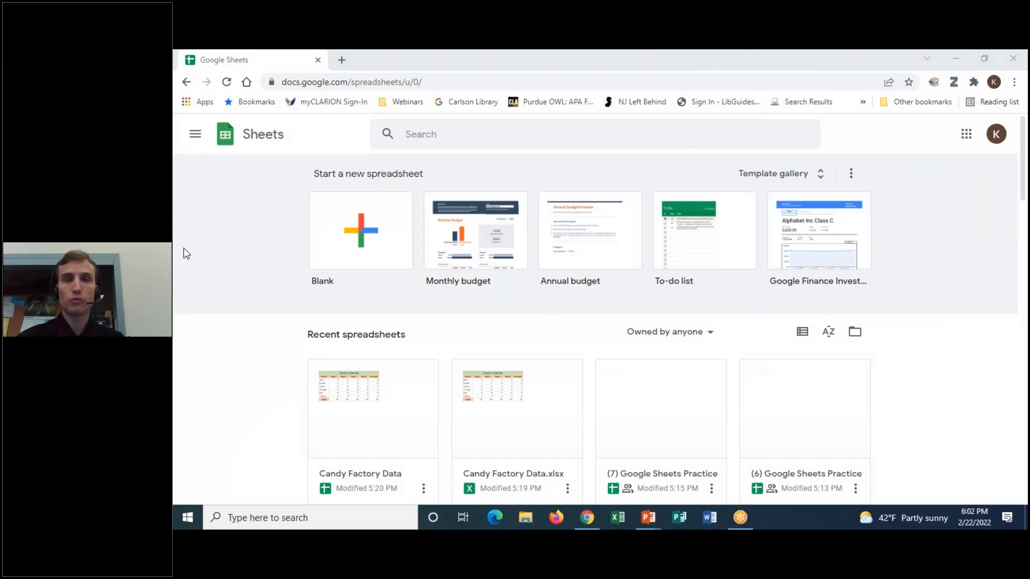
{"action": "left_click", "coordinate": [194, 137]}
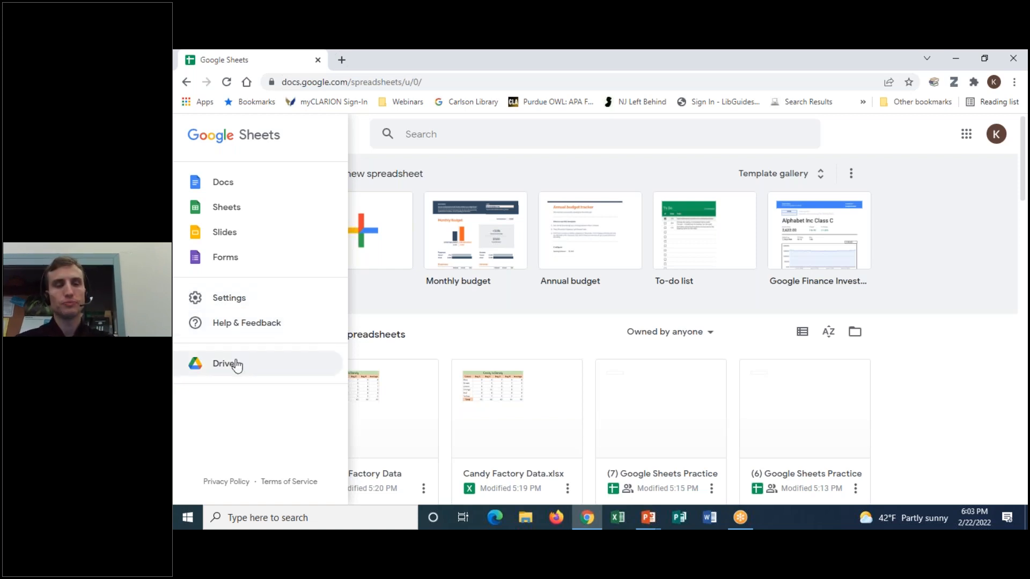
{"action": "left_click", "coordinate": [459, 347]}
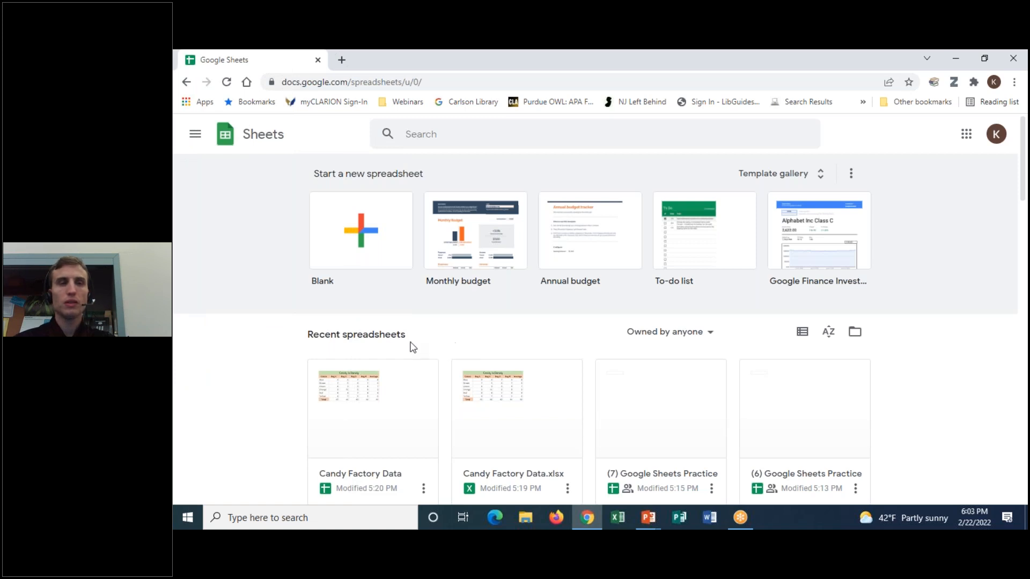
{"action": "left_click", "coordinate": [708, 58]}
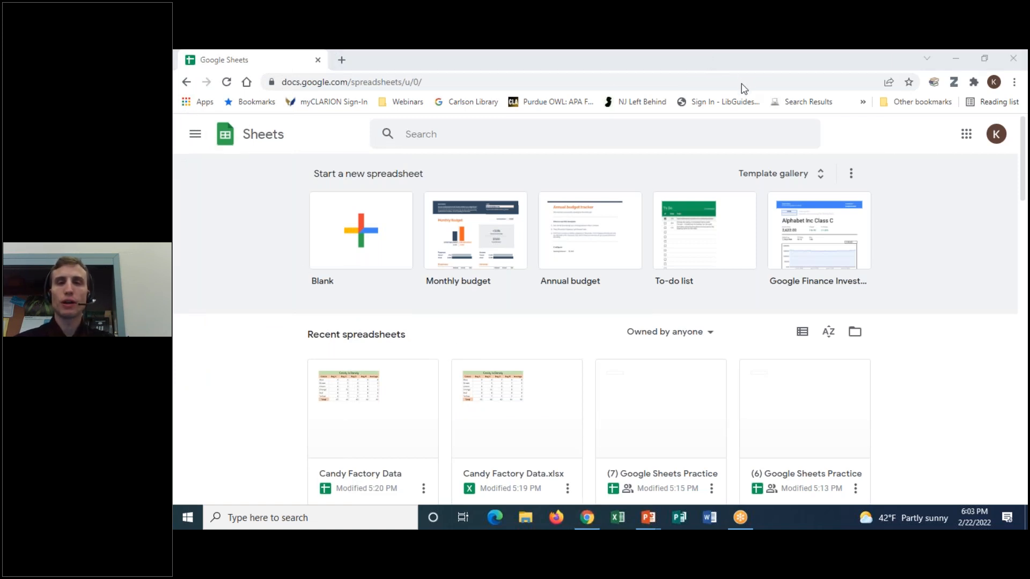
{"action": "mouse_move", "coordinate": [565, 113]}
{"action": "left_mouse_down"}
{"action": "mouse_move", "coordinate": [378, 154]}
{"action": "mouse_move", "coordinate": [853, 154]}
{"action": "mouse_move", "coordinate": [683, 102]}
{"action": "mouse_move", "coordinate": [547, 103]}
{"action": "left_mouse_up"}
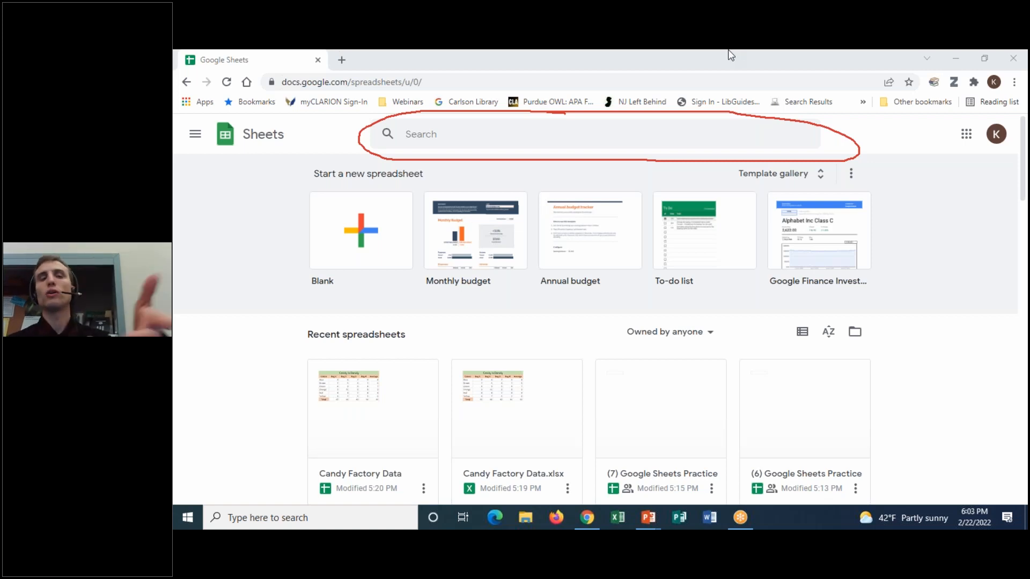
{"action": "left_click", "coordinate": [719, 140]}
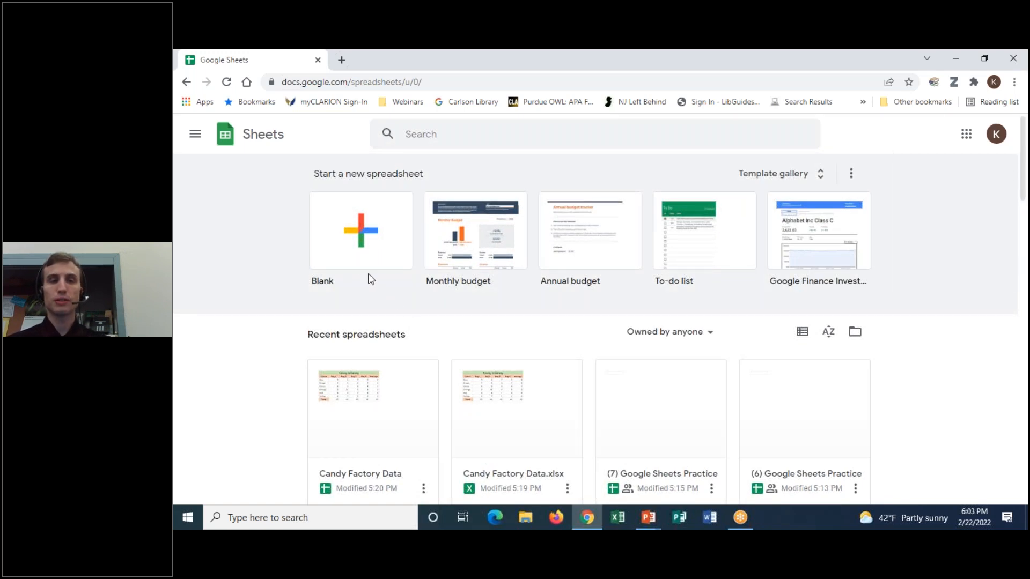
- Create a Blank spreadsheet, then look through the Data, Extensions and File menus
{"action": "left_click", "coordinate": [362, 246]}
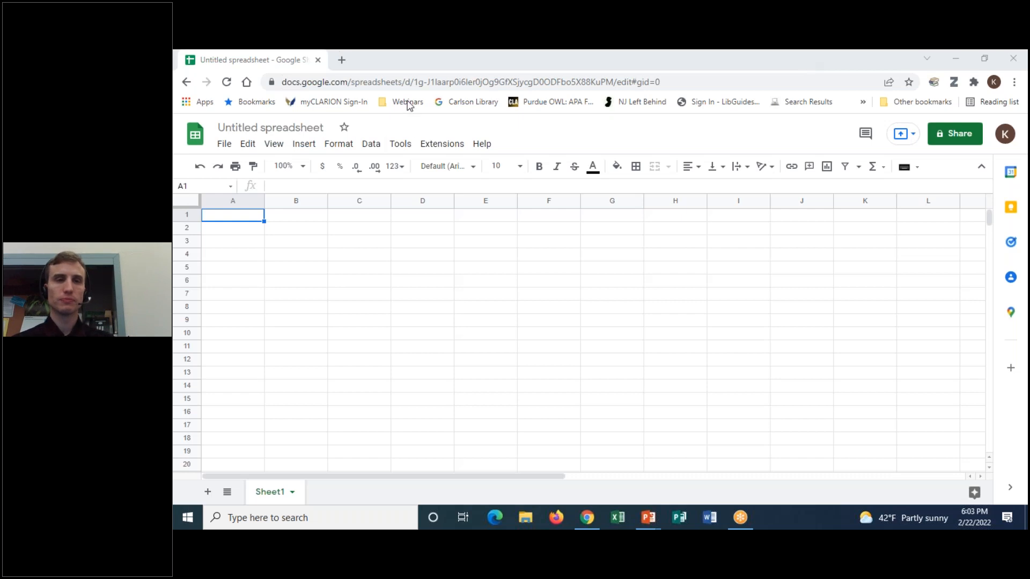
{"action": "left_click", "coordinate": [373, 145]}
{"action": "mouse_move", "coordinate": [428, 149]}
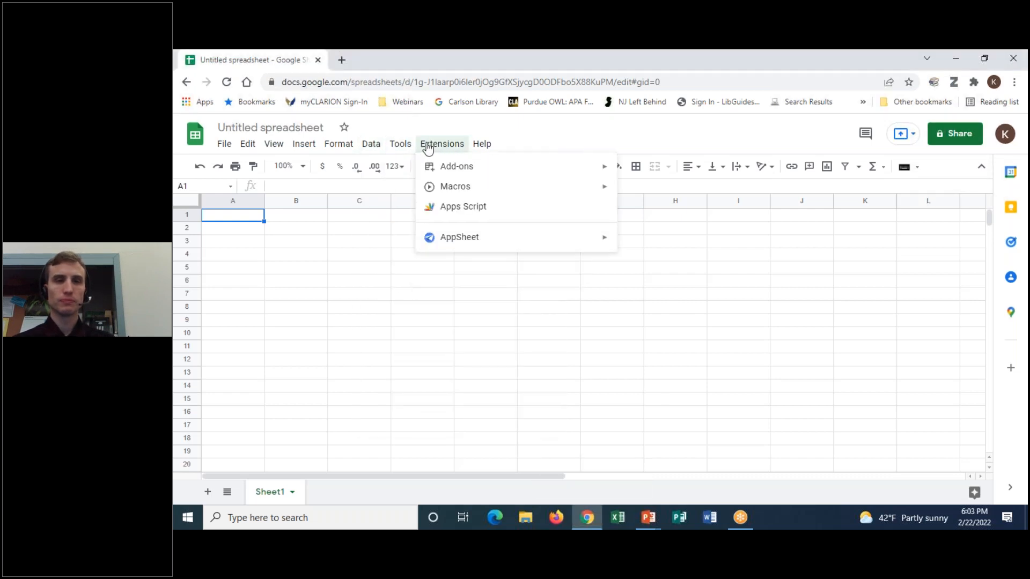
{"action": "mouse_move", "coordinate": [440, 173]}
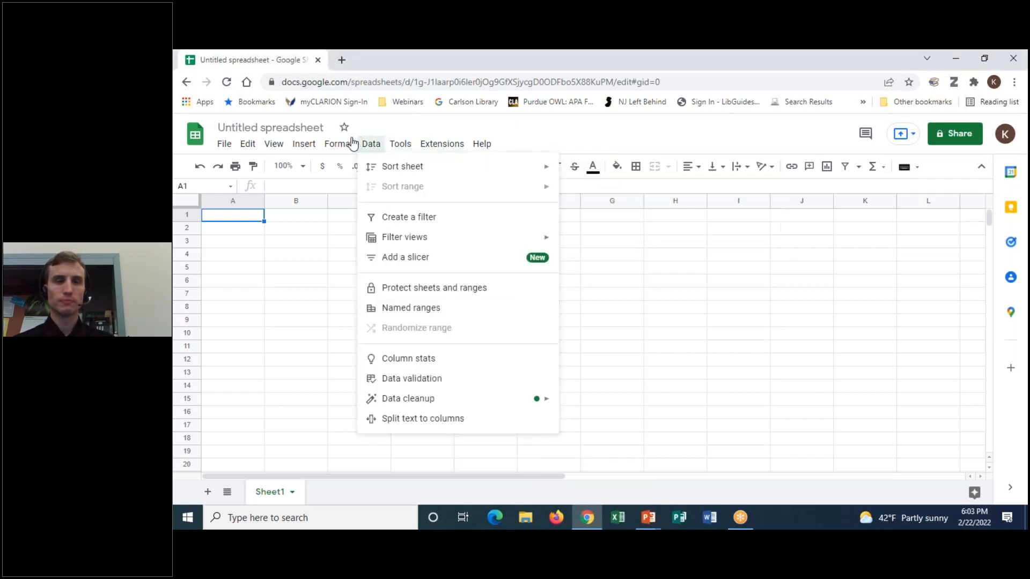
{"action": "mouse_move", "coordinate": [377, 149]}
{"action": "left_click", "coordinate": [220, 147]}
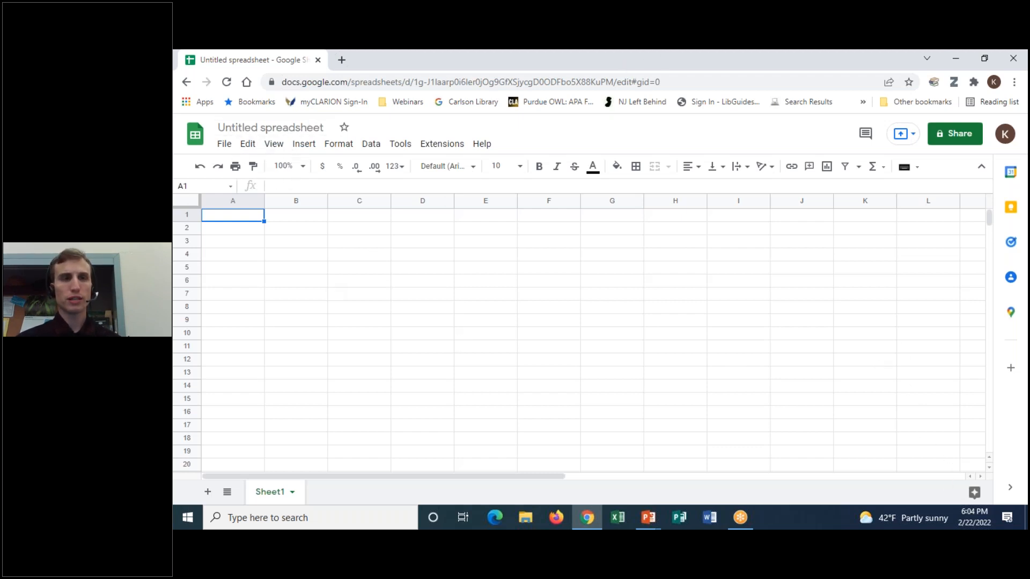
{"action": "left_click", "coordinate": [305, 167]}
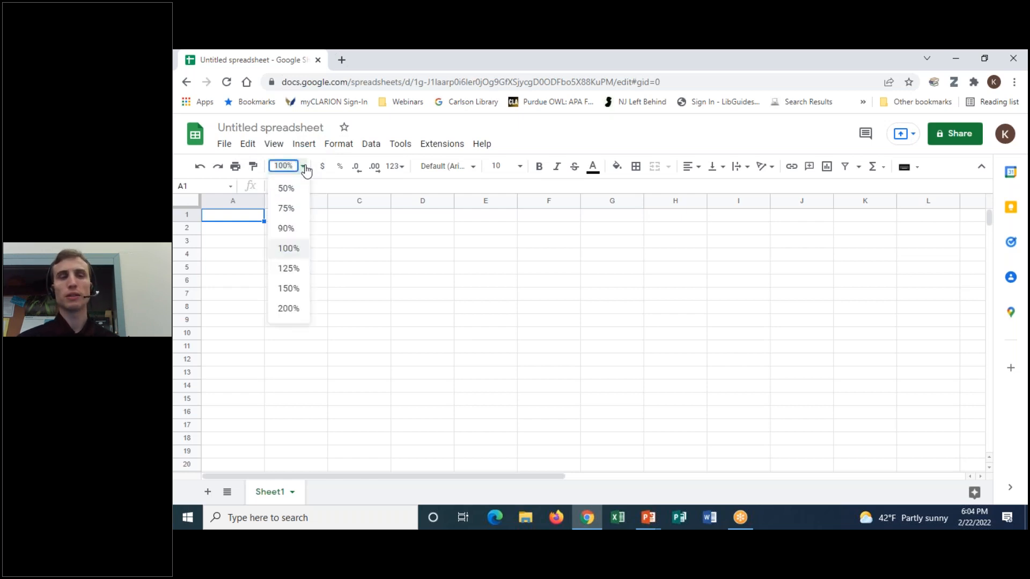
{"action": "left_click", "coordinate": [289, 268]}
{"action": "left_click", "coordinate": [304, 167]}
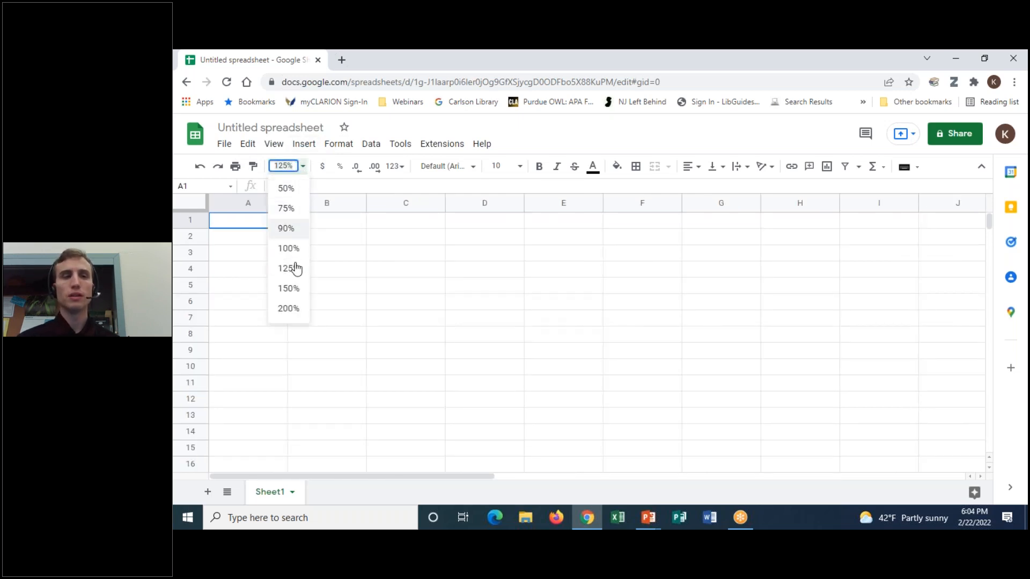
{"action": "left_click", "coordinate": [294, 289]}
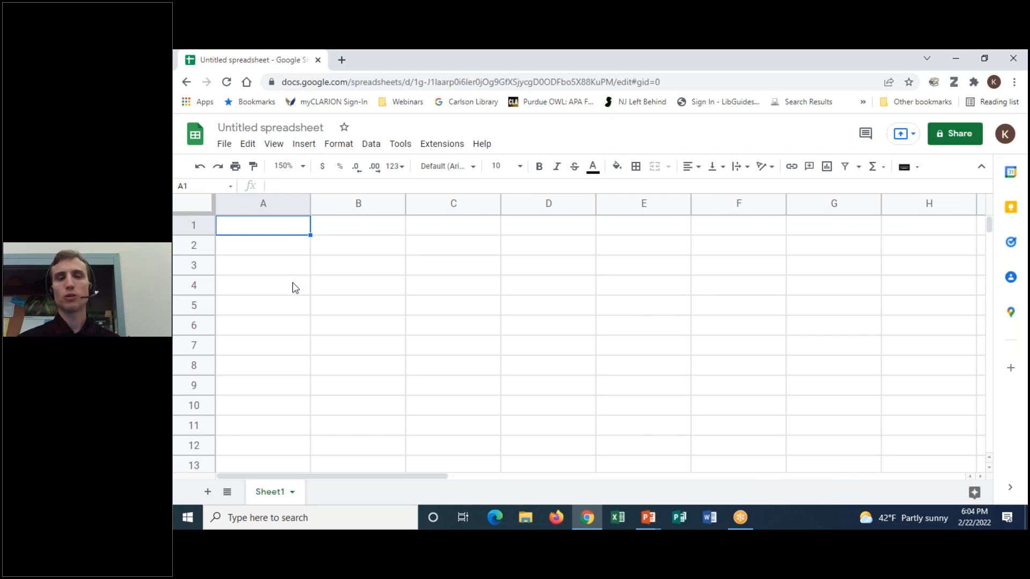
{"action": "left_click", "coordinate": [264, 209]}
{"action": "left_click", "coordinate": [368, 204]}
{"action": "left_click", "coordinate": [453, 204]}
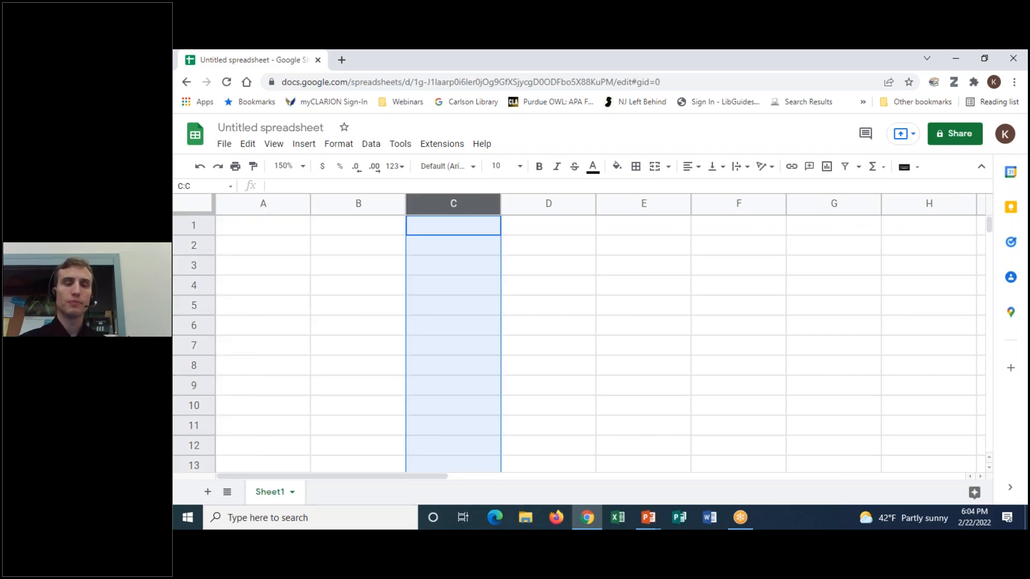
{"action": "left_click", "coordinate": [558, 203]}
{"action": "left_click", "coordinate": [189, 225]}
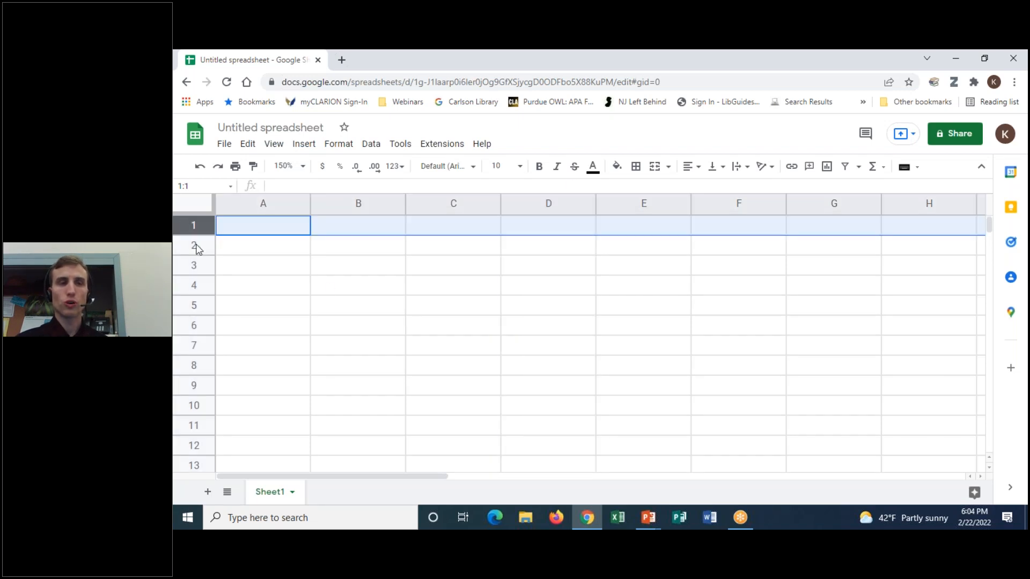
{"action": "left_click", "coordinate": [195, 247]}
{"action": "left_click", "coordinate": [209, 266]}
{"action": "left_click", "coordinate": [194, 286]}
{"action": "left_click", "coordinate": [195, 307]}
{"action": "left_click", "coordinate": [194, 325]}
{"action": "left_click", "coordinate": [205, 225]}
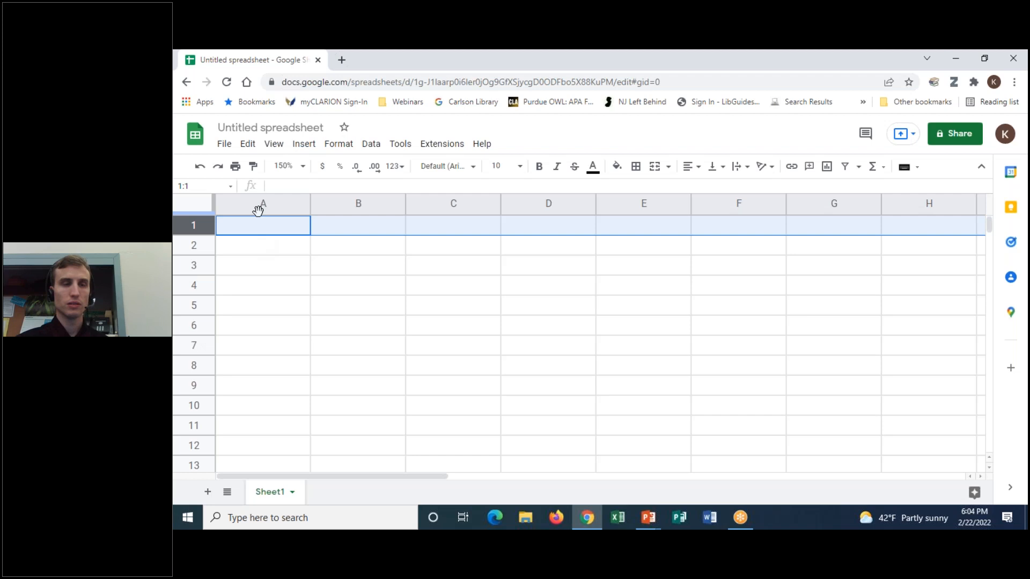
{"action": "left_click", "coordinate": [264, 231]}
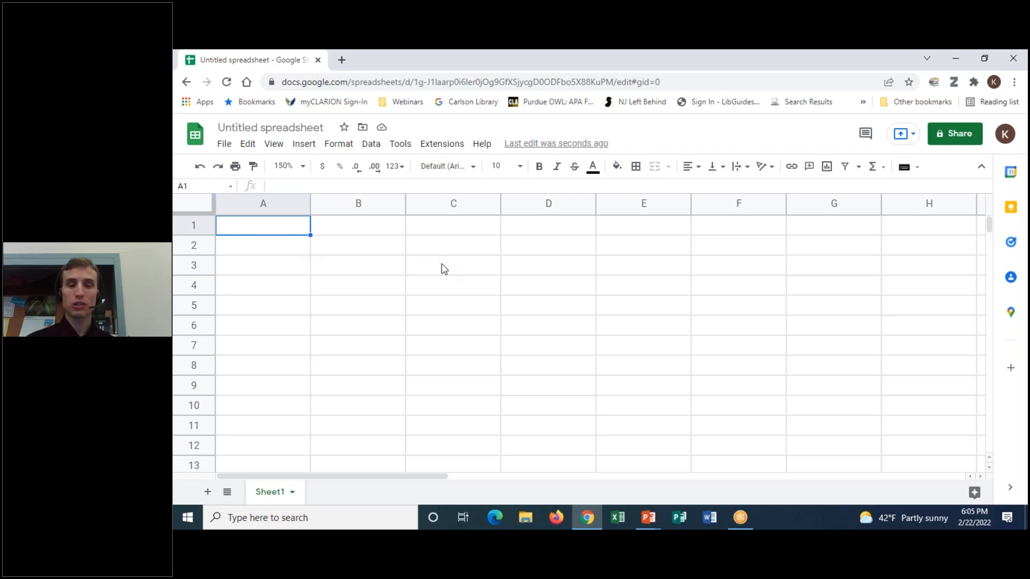
- Enter the header 'Item ID' in cell A1
{"action": "type", "text": "Item No"}
{"action": "key", "text": "BackSpace"}
{"action": "key", "text": "BackSpace"}
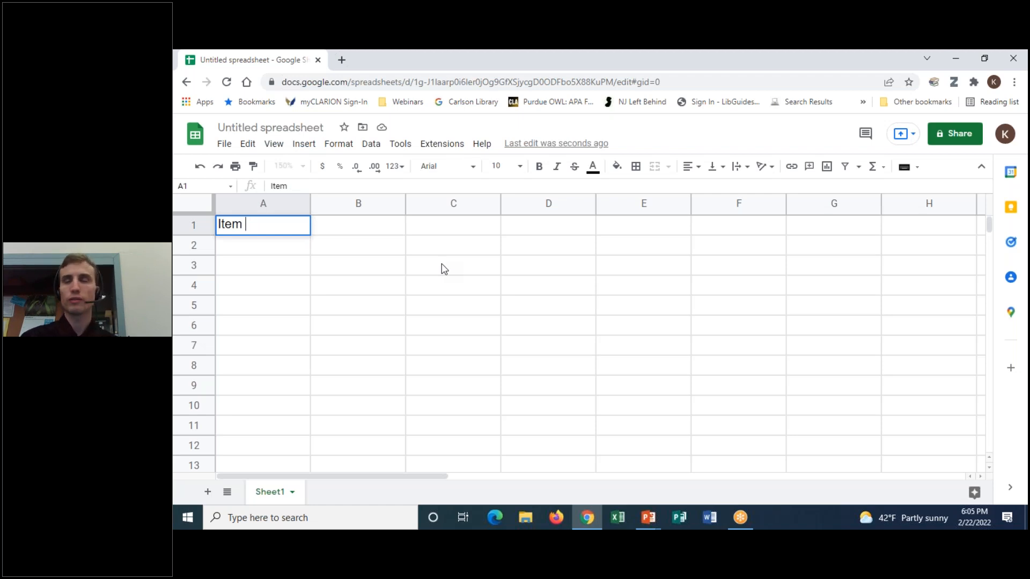
{"action": "type", "text": "ID"}
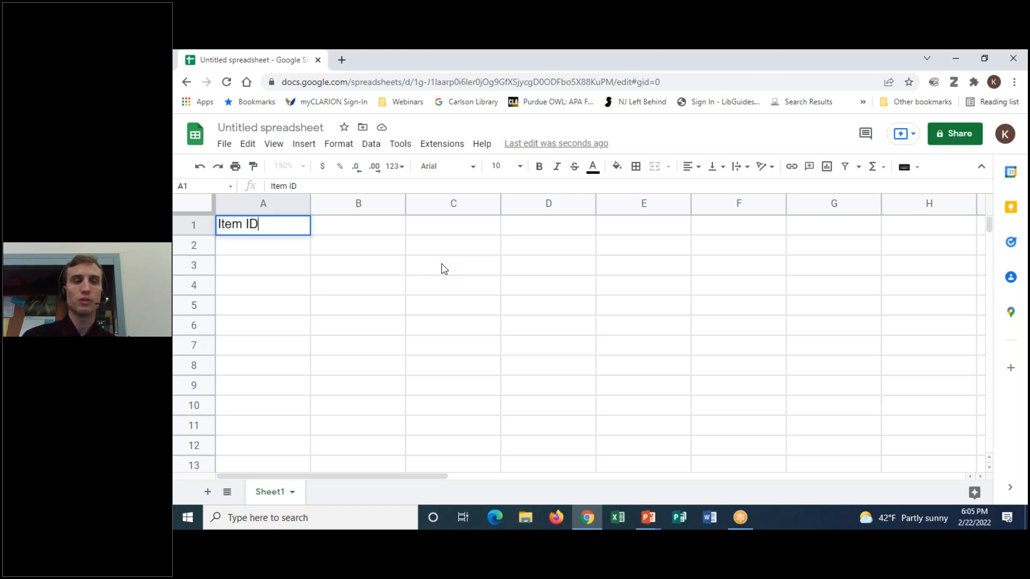
{"action": "key", "text": "Return"}
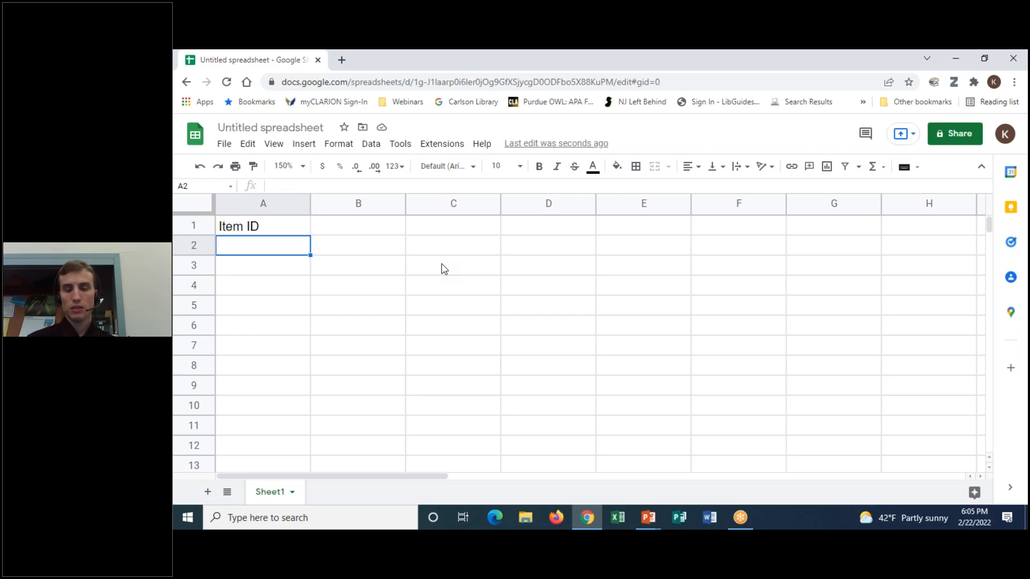
- Move between cells A1, A2 and along row 1, then select the block A1 through B4
{"action": "key", "text": "Up"}
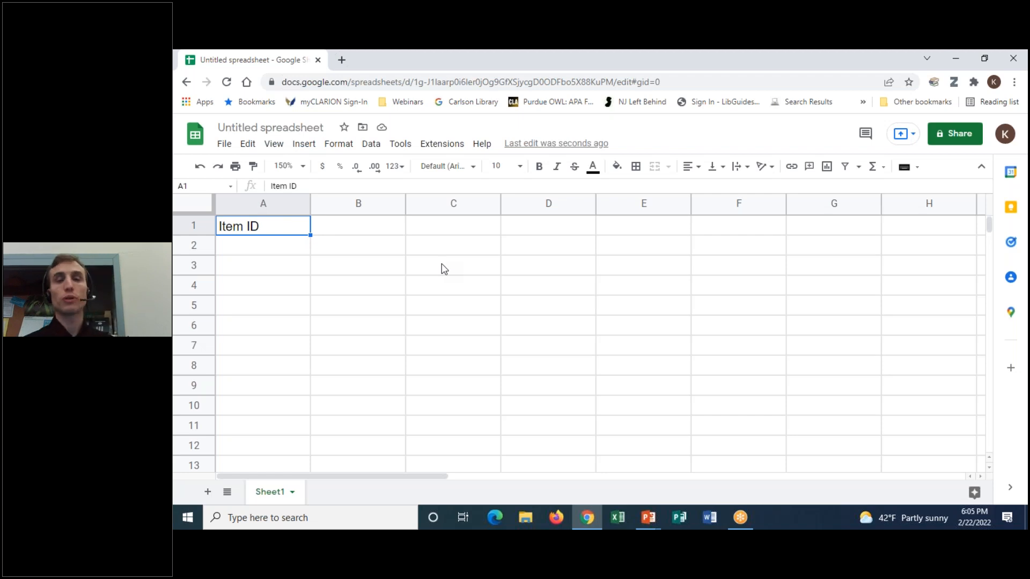
{"action": "left_click", "coordinate": [294, 253]}
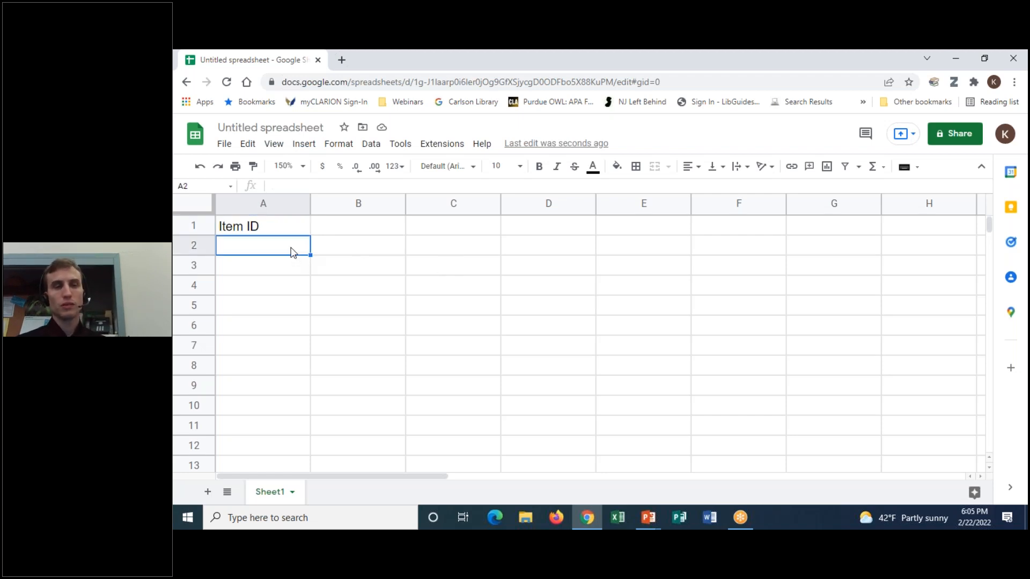
{"action": "key", "text": "Up"}
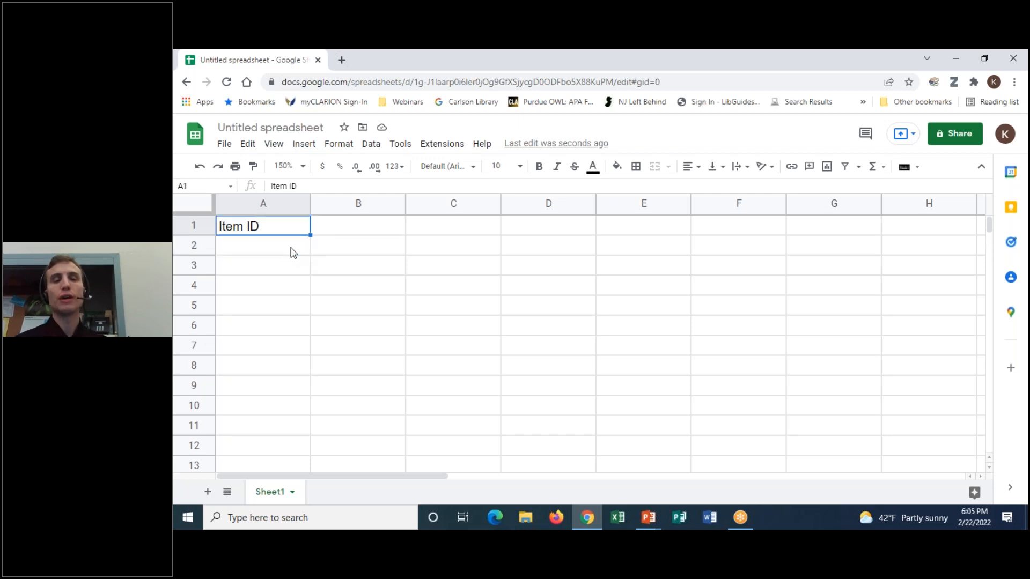
{"action": "key", "text": "Return"}
{"action": "key", "text": "Return"}
{"action": "key", "text": "Return"}
{"action": "key", "text": "Return"}
{"action": "key", "text": "Return"}
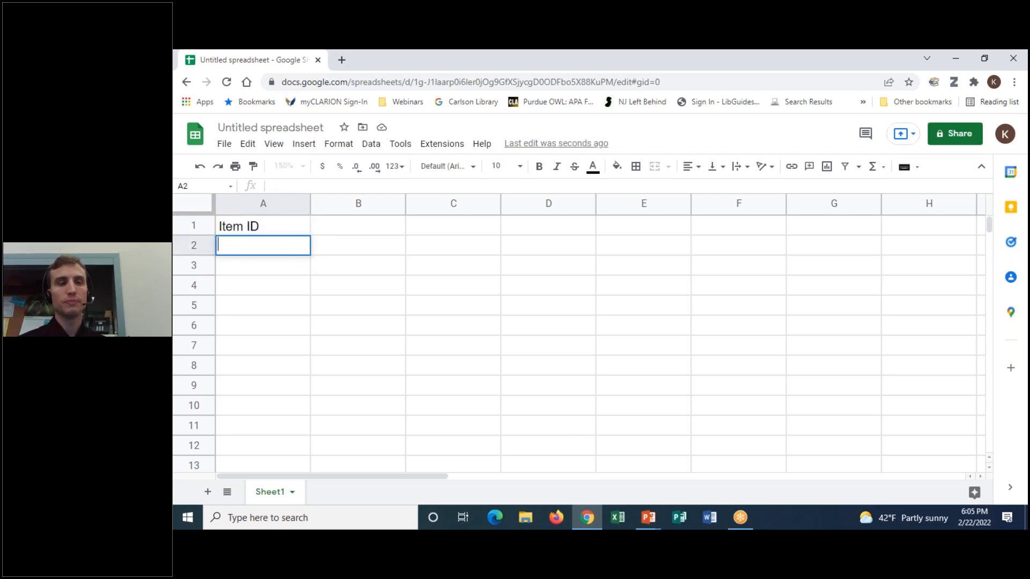
{"action": "left_click", "coordinate": [285, 227]}
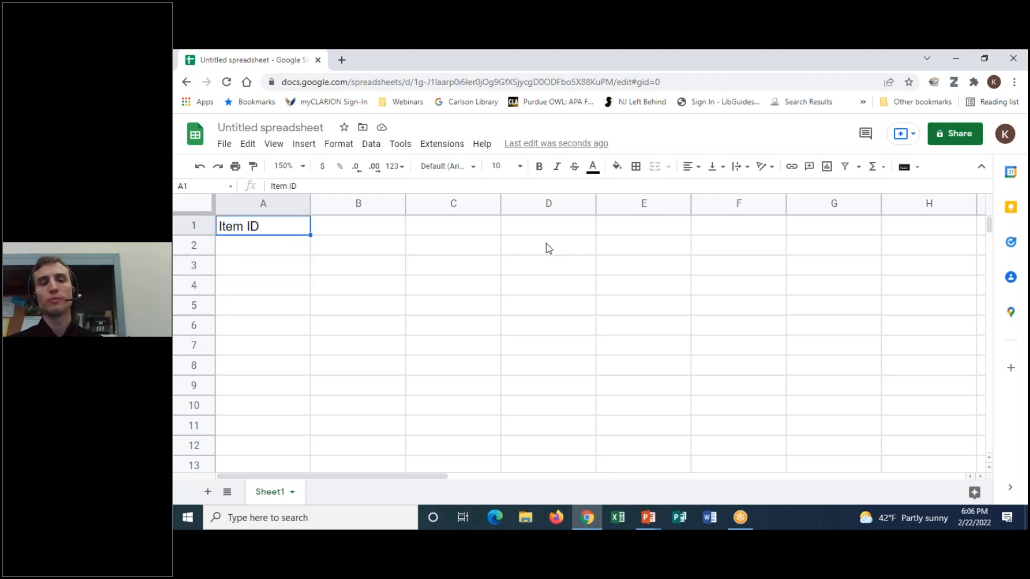
{"action": "key", "text": "Right"}
{"action": "key", "text": "Right"}
{"action": "key", "text": "Right"}
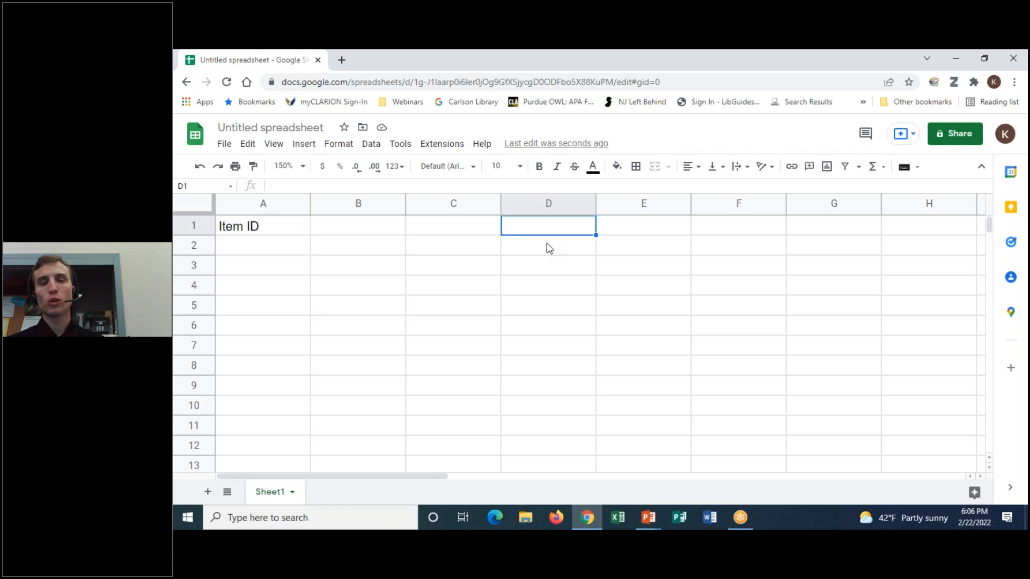
{"action": "key", "text": "Right"}
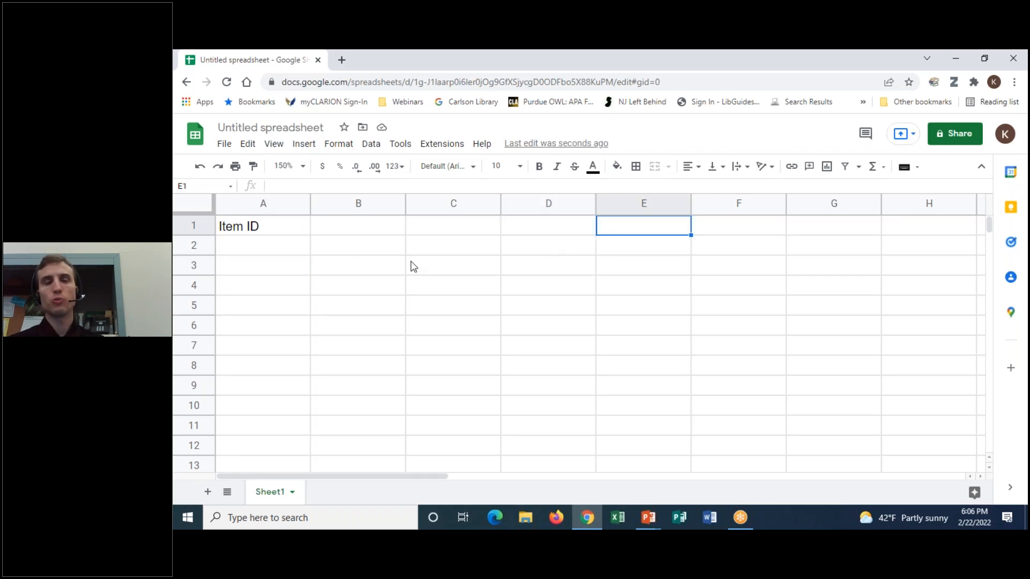
{"action": "left_click", "coordinate": [285, 233]}
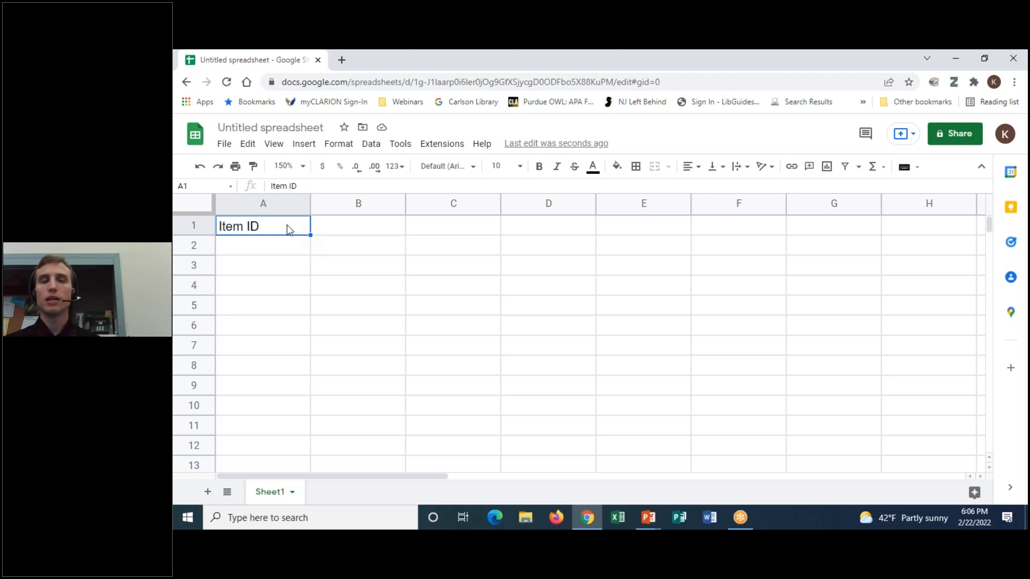
{"action": "mouse_move", "coordinate": [284, 229]}
{"action": "left_mouse_down"}
{"action": "mouse_move", "coordinate": [283, 244]}
{"action": "mouse_move", "coordinate": [400, 287]}
{"action": "mouse_move", "coordinate": [819, 292]}
{"action": "mouse_move", "coordinate": [686, 304]}
{"action": "mouse_move", "coordinate": [245, 292]}
{"action": "mouse_move", "coordinate": [228, 282]}
{"action": "mouse_move", "coordinate": [230, 233]}
{"action": "left_mouse_up"}
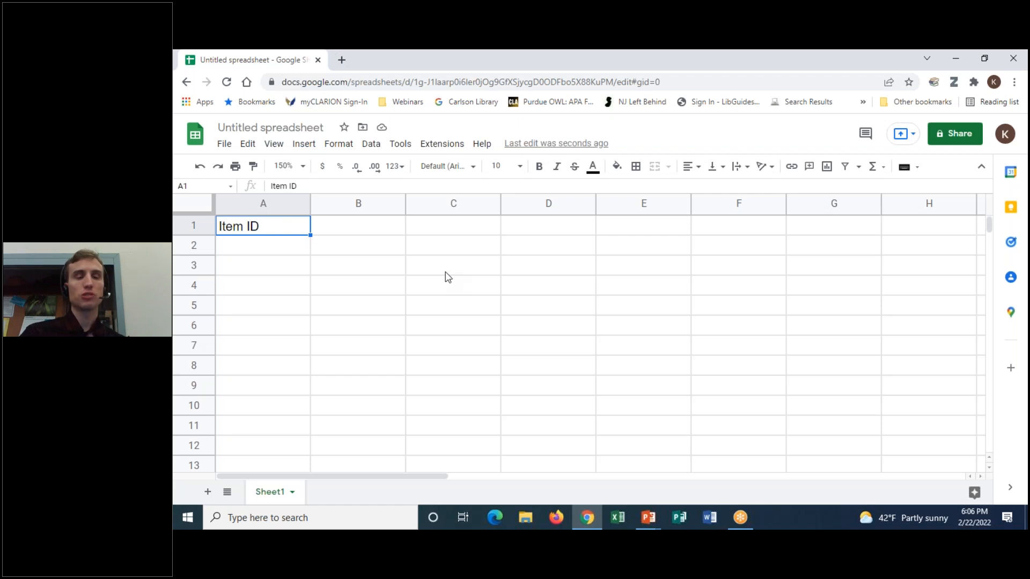
- Change A1 to 'Item No.', then edit it back to 'Item ID'
{"action": "type", "text": "Item No."}
{"action": "key", "text": "Return"}
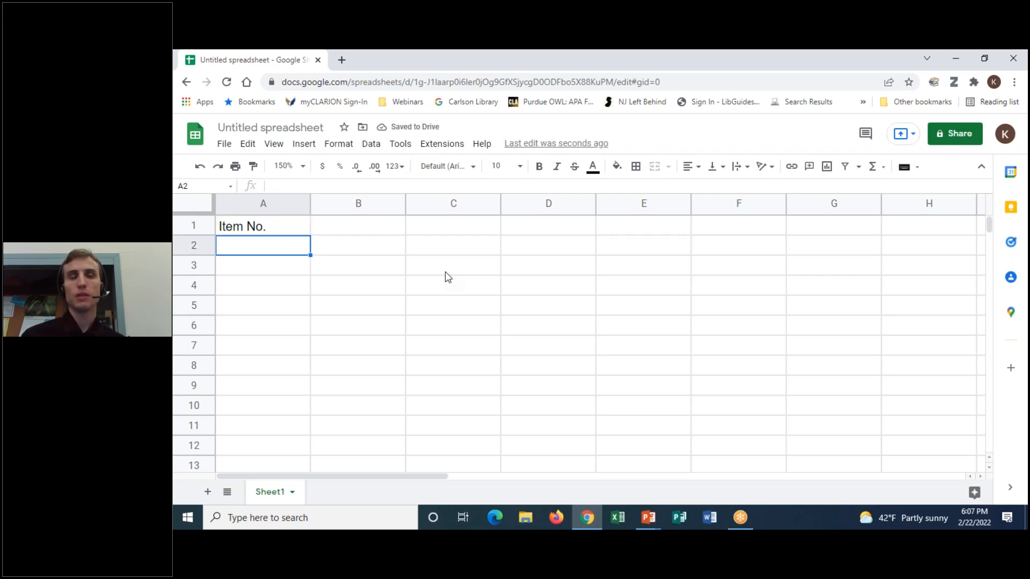
{"action": "double_click", "coordinate": [285, 226]}
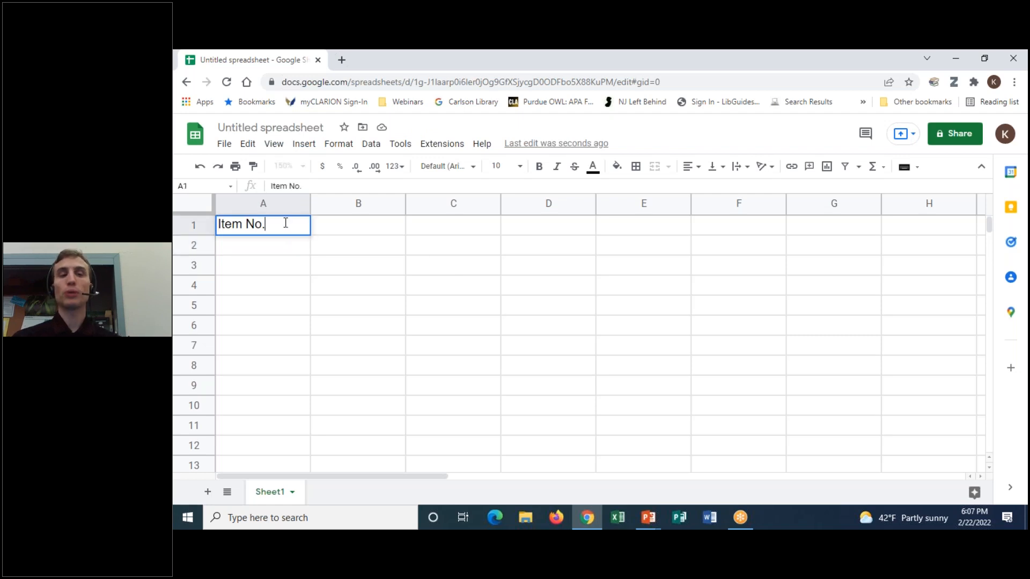
{"action": "key", "text": "BackSpace"}
{"action": "key", "text": "BackSpace"}
{"action": "key", "text": "BackSpace"}
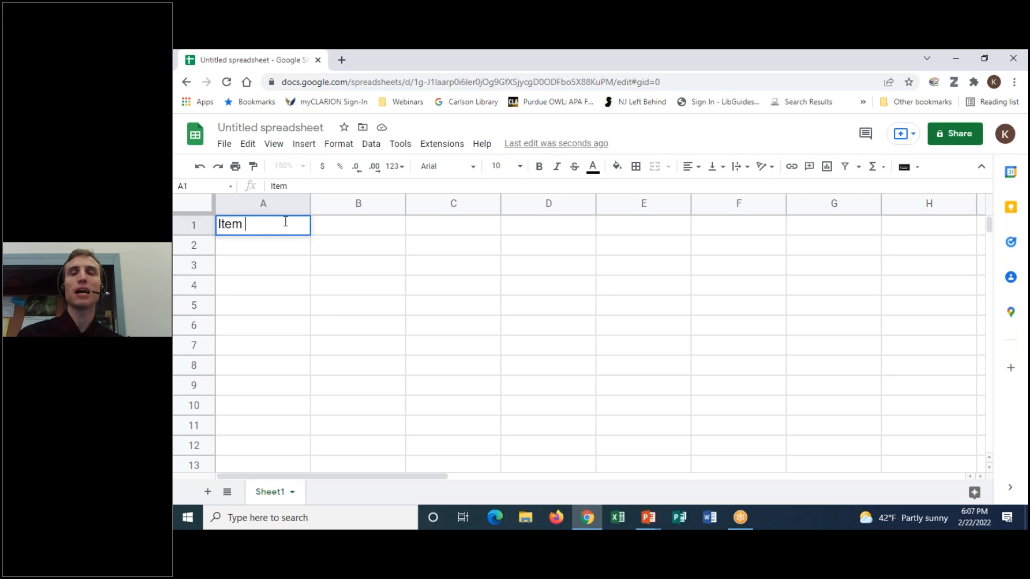
{"action": "type", "text": "ID"}
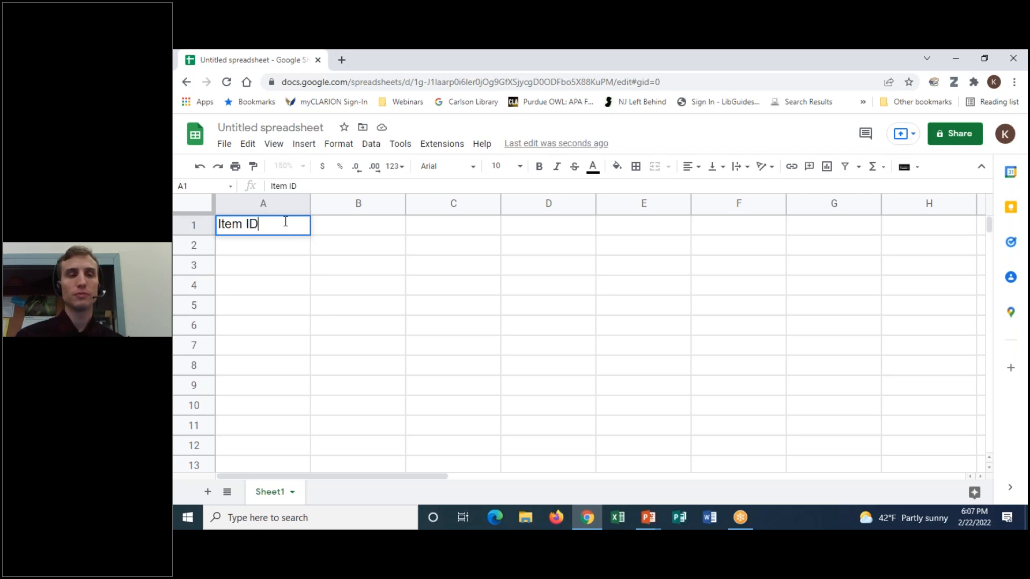
{"action": "key", "text": "Return"}
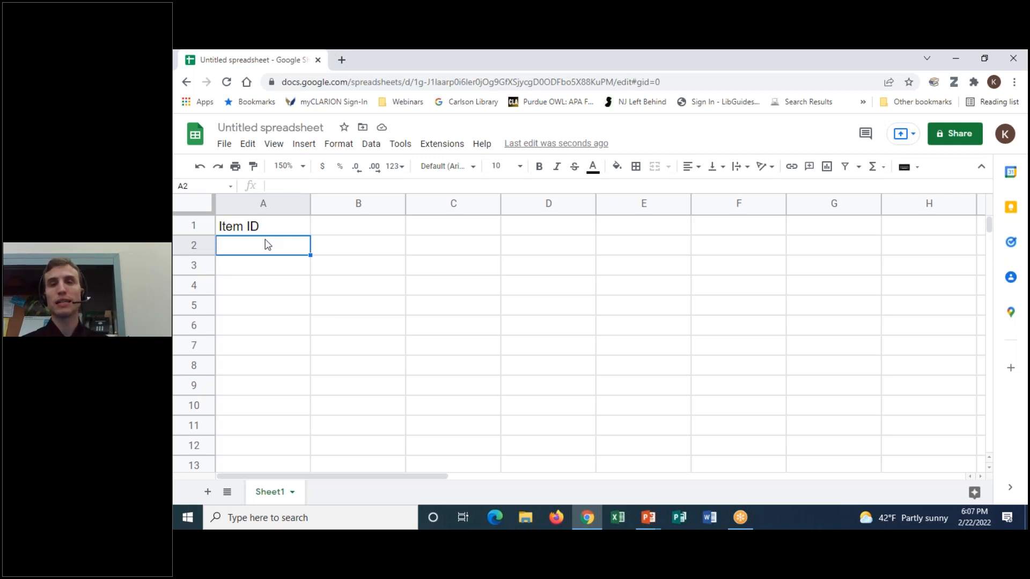
{"action": "left_click", "coordinate": [276, 229]}
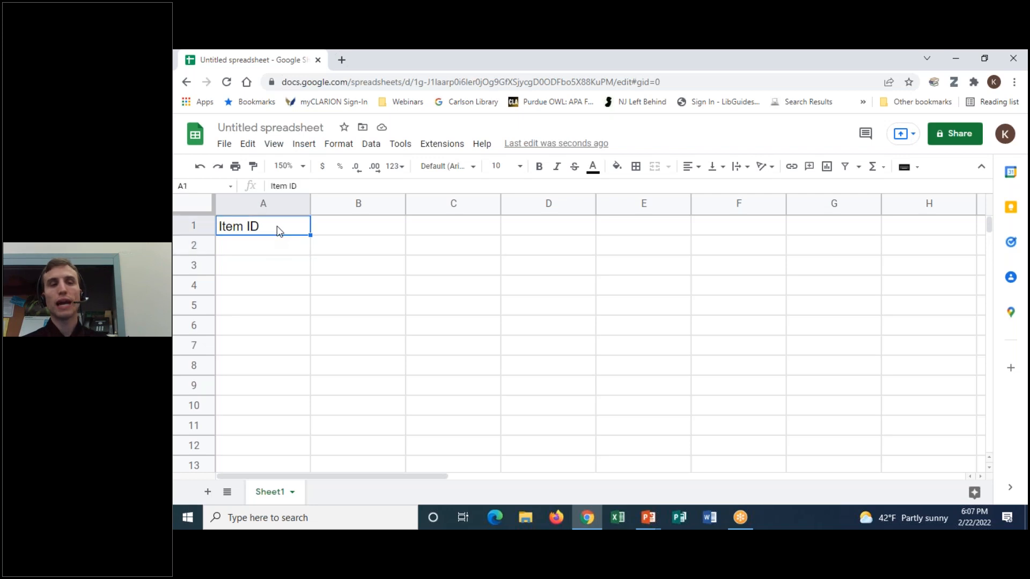
{"action": "left_click_drag", "start_coordinate": [283, 229], "coordinate": [511, 298]}
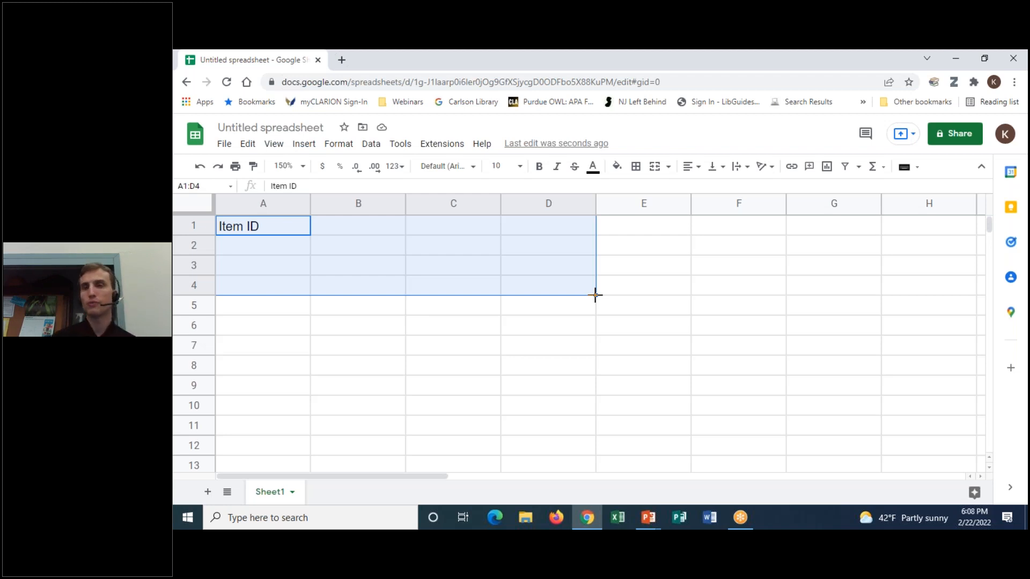
{"action": "left_click", "coordinate": [269, 231]}
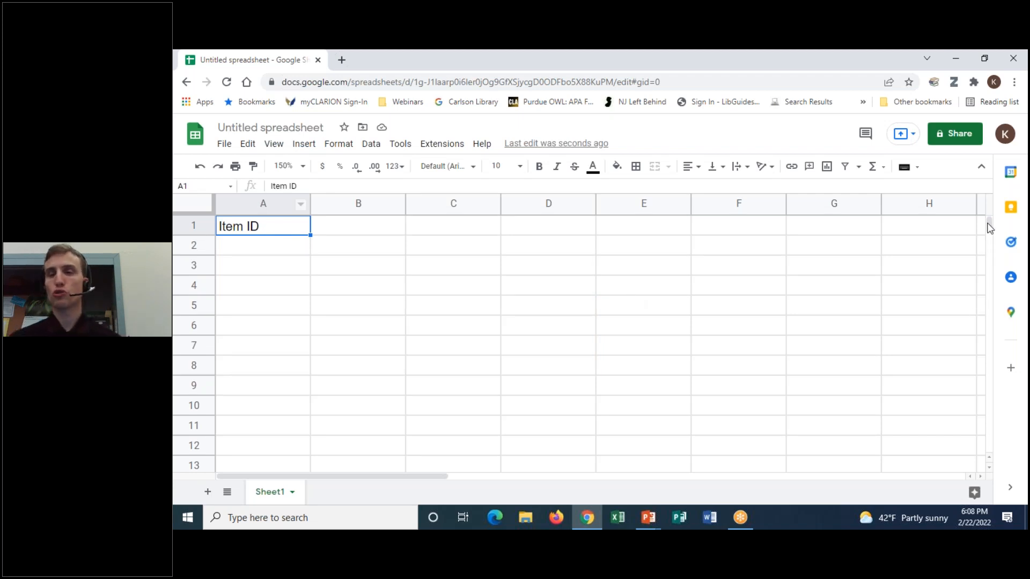
{"action": "mouse_move", "coordinate": [991, 231]}
{"action": "left_mouse_down"}
{"action": "mouse_move", "coordinate": [992, 239]}
{"action": "mouse_move", "coordinate": [991, 211]}
{"action": "left_mouse_up"}
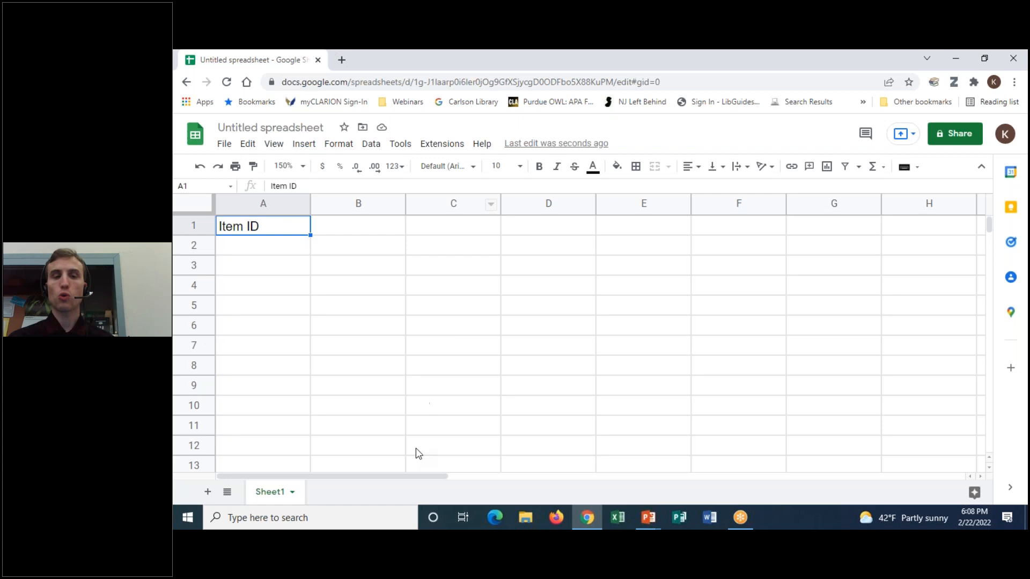
{"action": "mouse_move", "coordinate": [425, 475]}
{"action": "left_mouse_down"}
{"action": "mouse_move", "coordinate": [646, 476]}
{"action": "mouse_move", "coordinate": [391, 477]}
{"action": "mouse_move", "coordinate": [717, 477]}
{"action": "mouse_move", "coordinate": [424, 474]}
{"action": "left_mouse_up"}
{"action": "left_click_drag", "start_coordinate": [409, 473], "coordinate": [517, 472]}
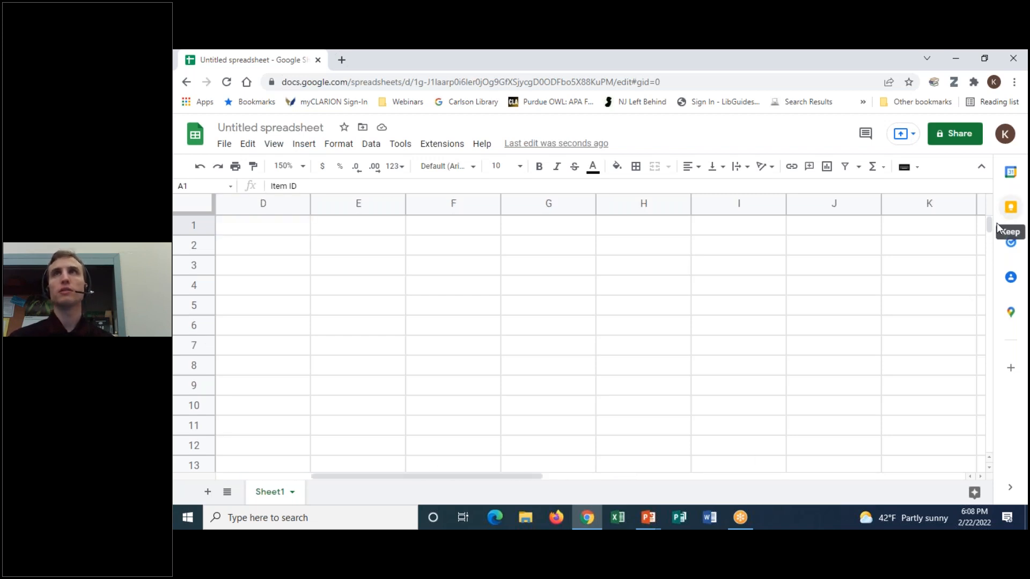
{"action": "left_click_drag", "start_coordinate": [988, 224], "coordinate": [991, 234]}
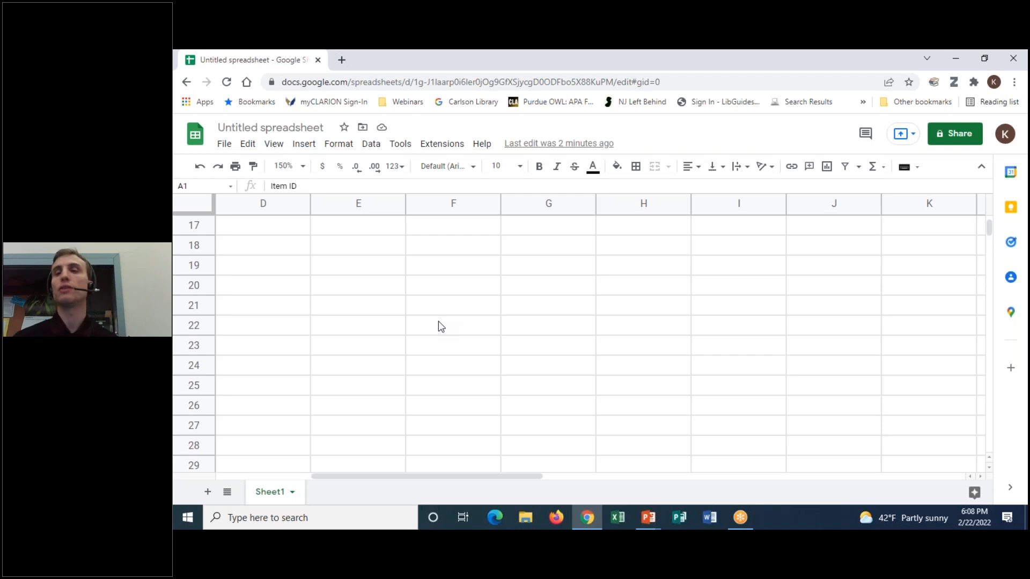
{"action": "left_click", "coordinate": [288, 229]}
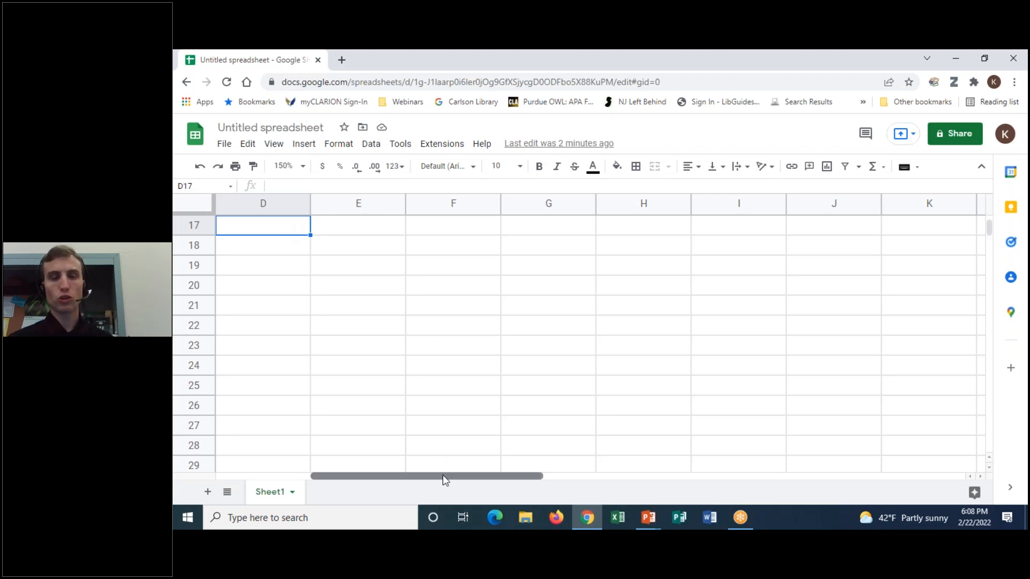
{"action": "left_click_drag", "start_coordinate": [442, 476], "coordinate": [349, 476]}
{"action": "scroll", "coordinate": [988, 225], "scroll_direction": "up", "scroll_amount": 6}
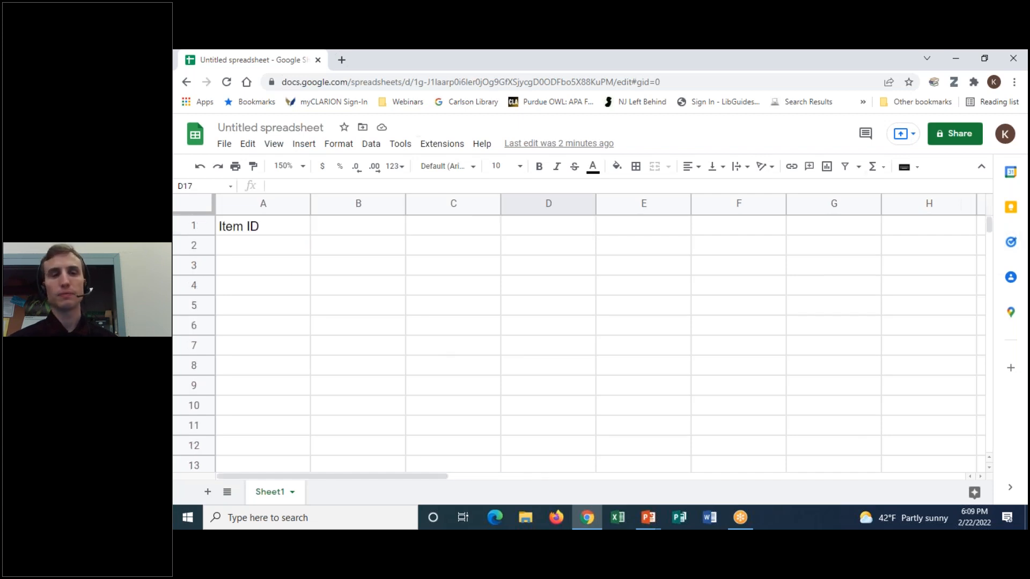
{"action": "left_click", "coordinate": [284, 232]}
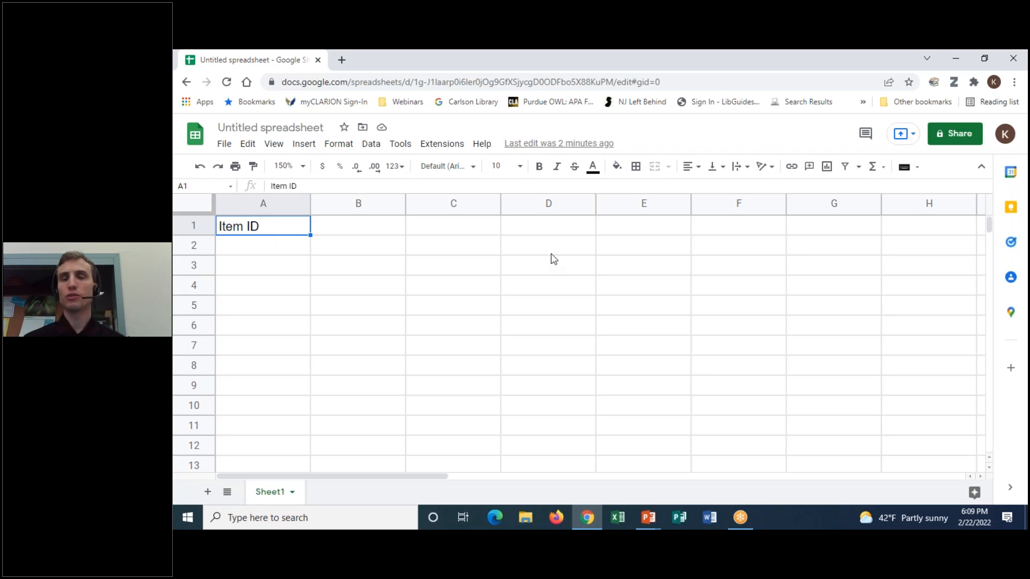
{"action": "left_click", "coordinate": [728, 52]}
{"action": "left_click", "coordinate": [722, 81]}
{"action": "mouse_move", "coordinate": [349, 475]}
{"action": "left_mouse_down"}
{"action": "mouse_move", "coordinate": [245, 463]}
{"action": "mouse_move", "coordinate": [537, 493]}
{"action": "mouse_move", "coordinate": [327, 472]}
{"action": "left_mouse_up"}
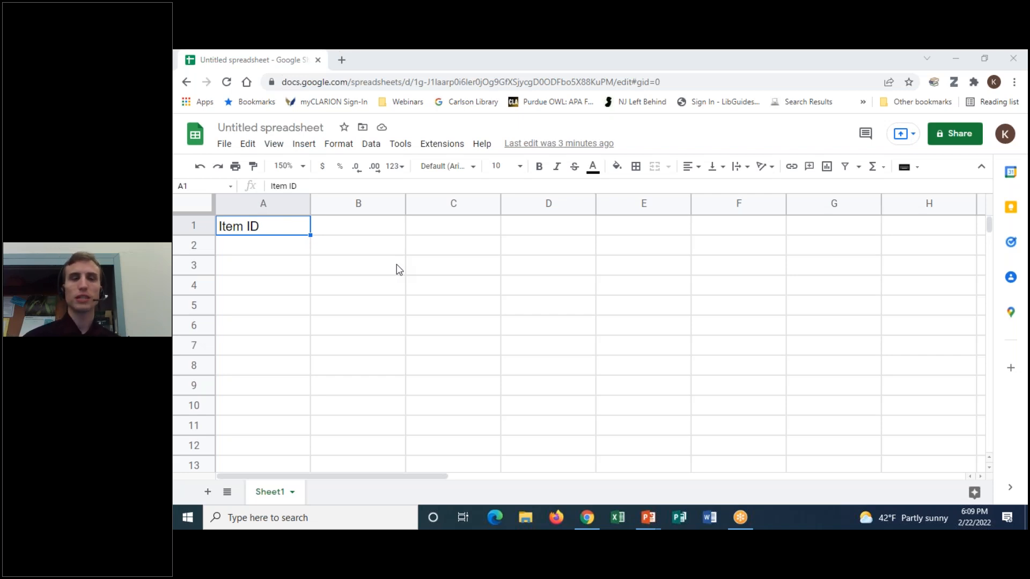
- Clear the Item ID header from A1 and add two new sheets, Sheet2 and Sheet3
{"action": "left_click", "coordinate": [313, 245]}
{"action": "left_click", "coordinate": [289, 231]}
{"action": "key", "text": "Delete"}
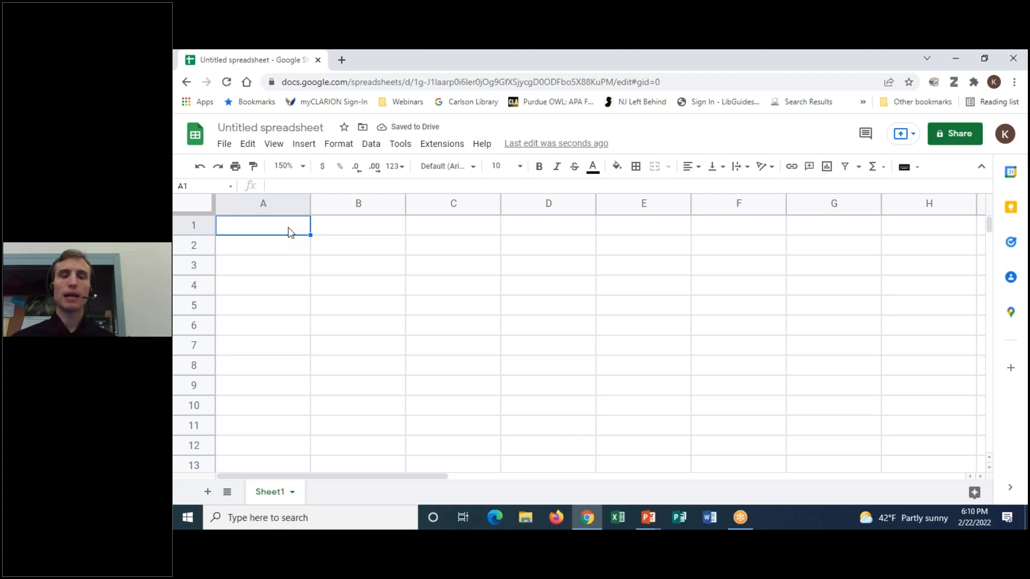
{"action": "left_click", "coordinate": [208, 493]}
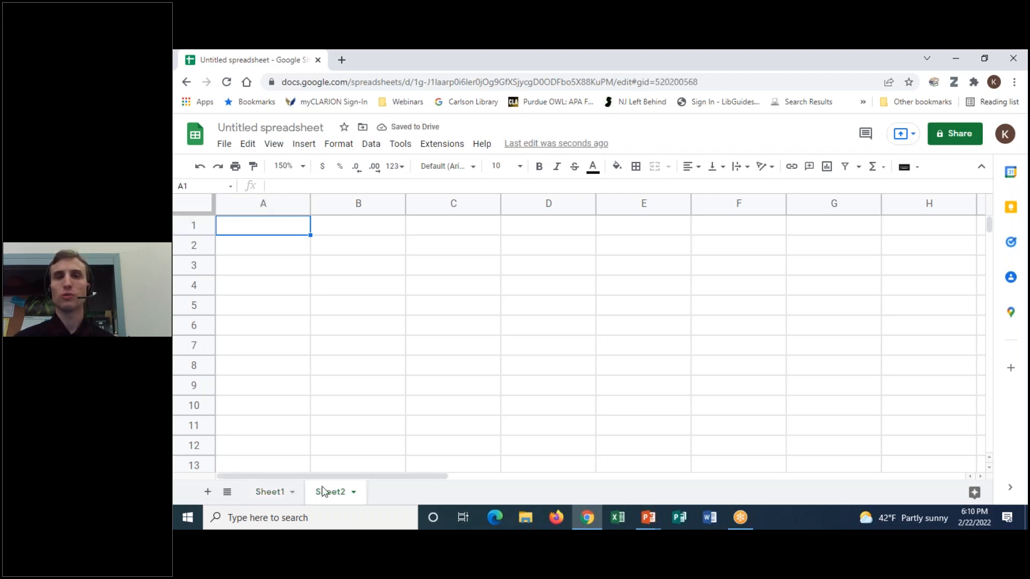
{"action": "left_click", "coordinate": [206, 492]}
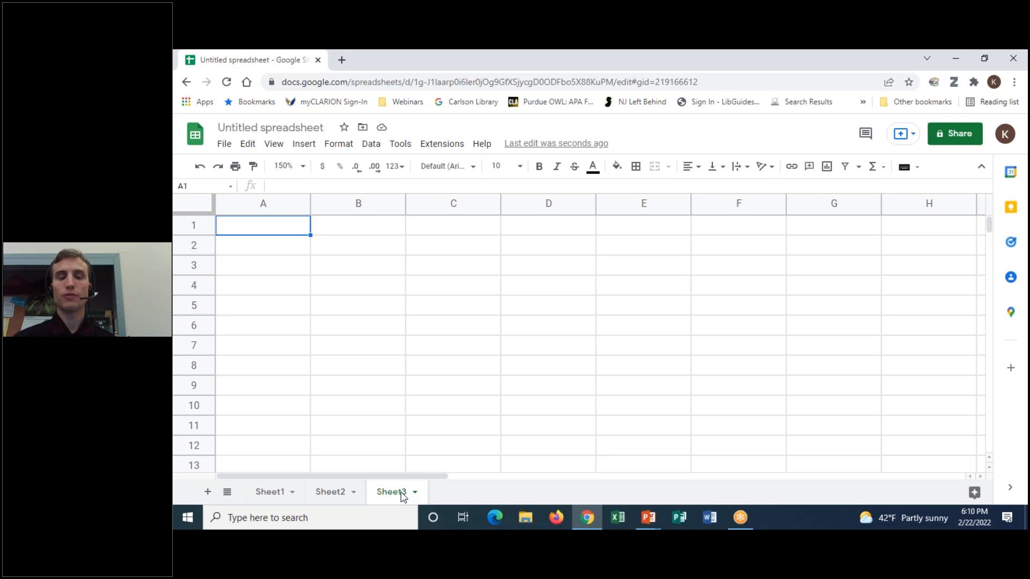
- Delete Sheet3 and confirm the deletion
{"action": "right_click", "coordinate": [402, 493]}
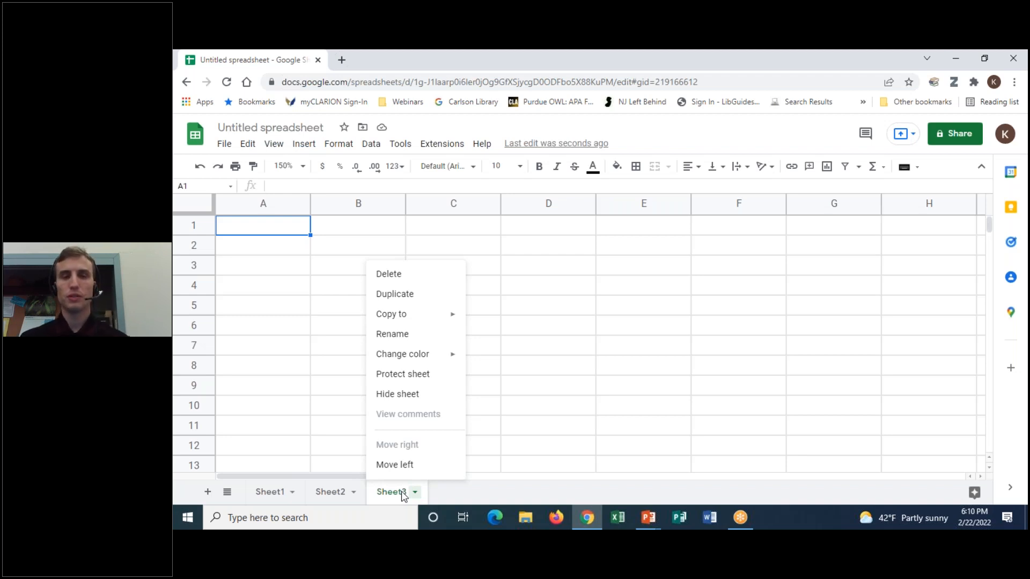
{"action": "left_click", "coordinate": [409, 280]}
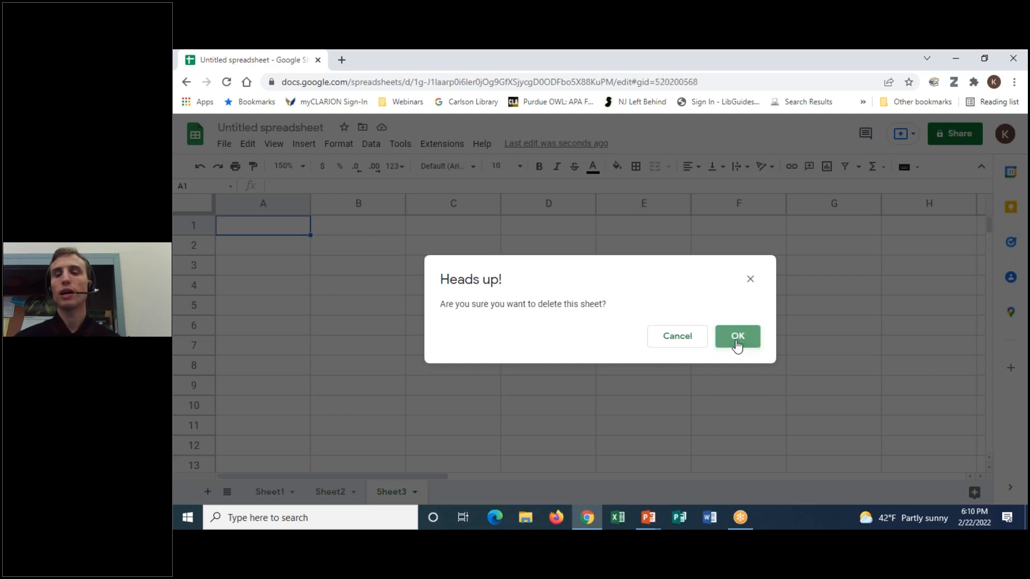
{"action": "left_click", "coordinate": [736, 346]}
- Delete Sheet2 as well, confirming so only Sheet1 is left
{"action": "left_click", "coordinate": [348, 494]}
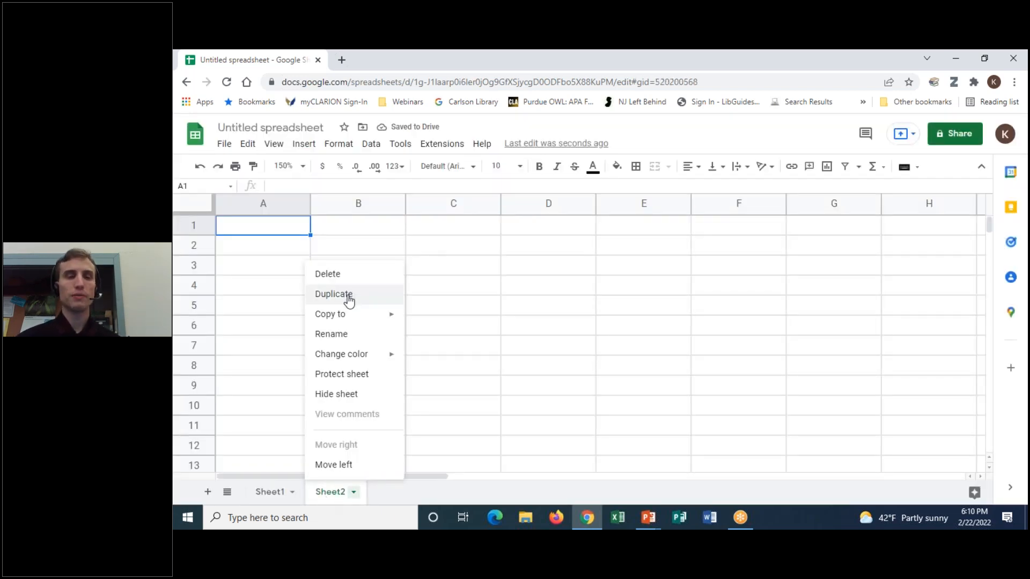
{"action": "mouse_move", "coordinate": [341, 320]}
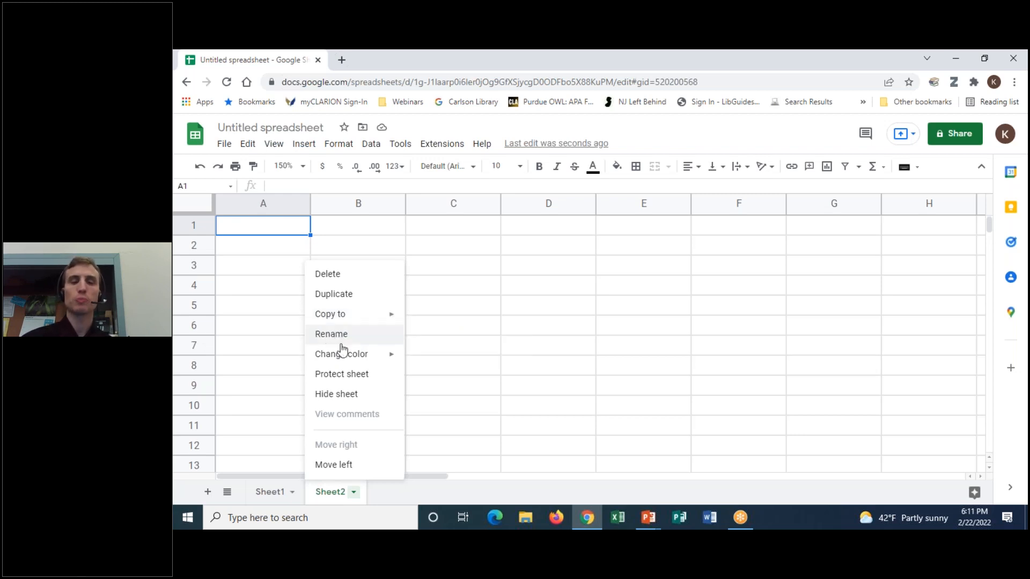
{"action": "mouse_move", "coordinate": [342, 356]}
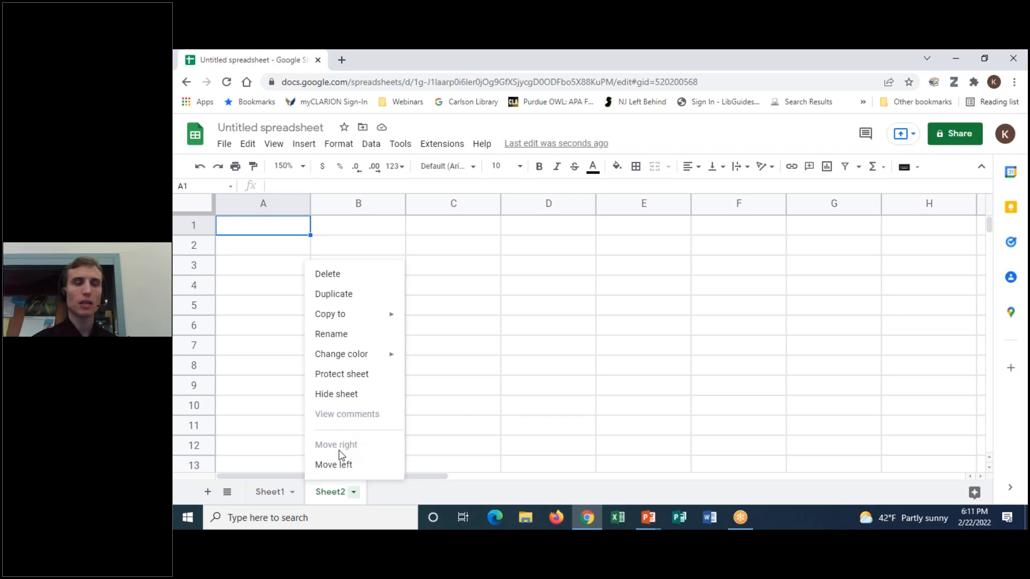
{"action": "left_click", "coordinate": [283, 496]}
{"action": "left_click", "coordinate": [331, 495]}
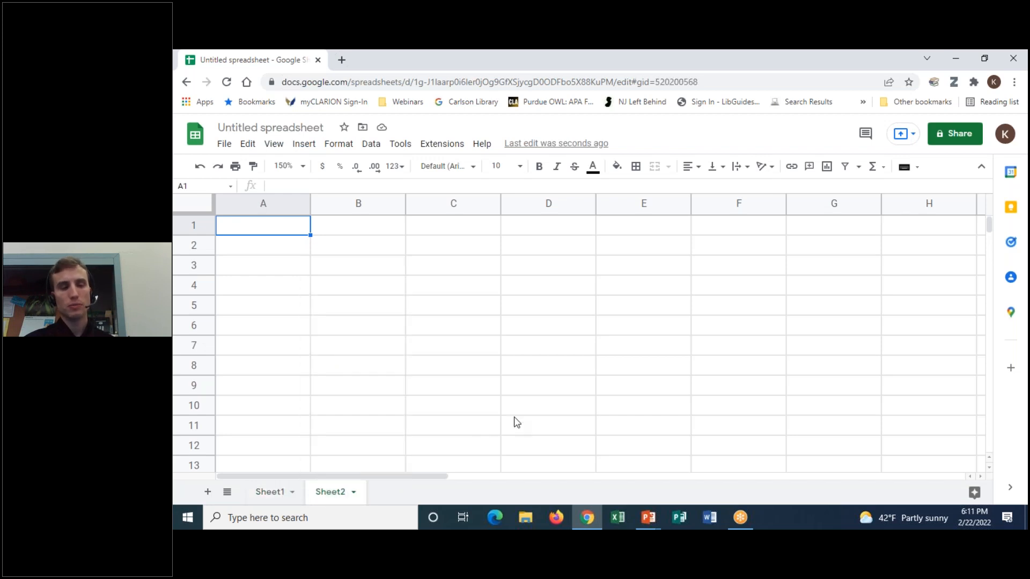
{"action": "mouse_move", "coordinate": [333, 497]}
{"action": "left_mouse_down"}
{"action": "mouse_move", "coordinate": [375, 492]}
{"action": "mouse_move", "coordinate": [269, 495]}
{"action": "mouse_move", "coordinate": [322, 495]}
{"action": "left_mouse_up"}
{"action": "right_click", "coordinate": [329, 491]}
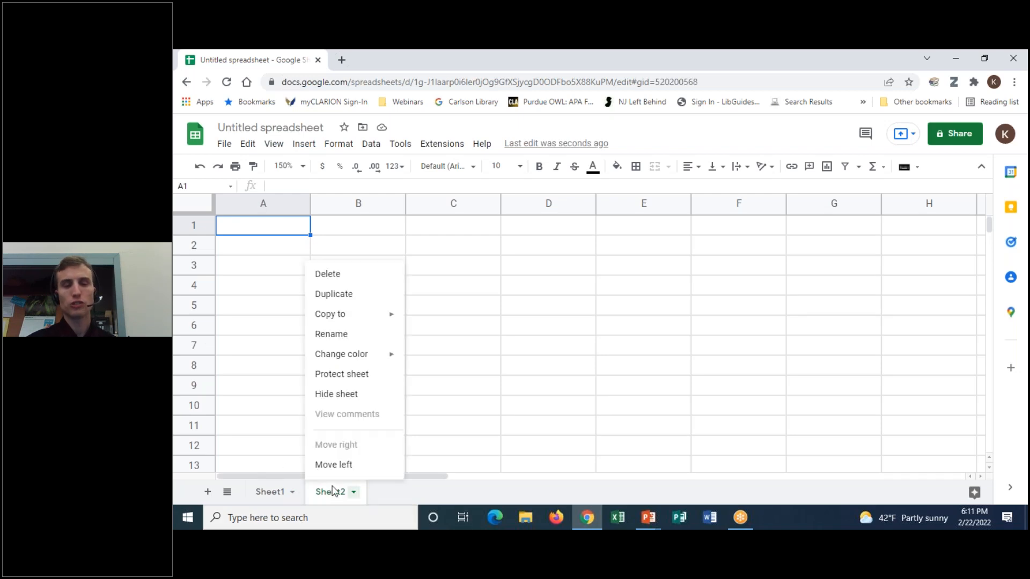
{"action": "left_click", "coordinate": [343, 277]}
{"action": "left_click", "coordinate": [759, 332]}
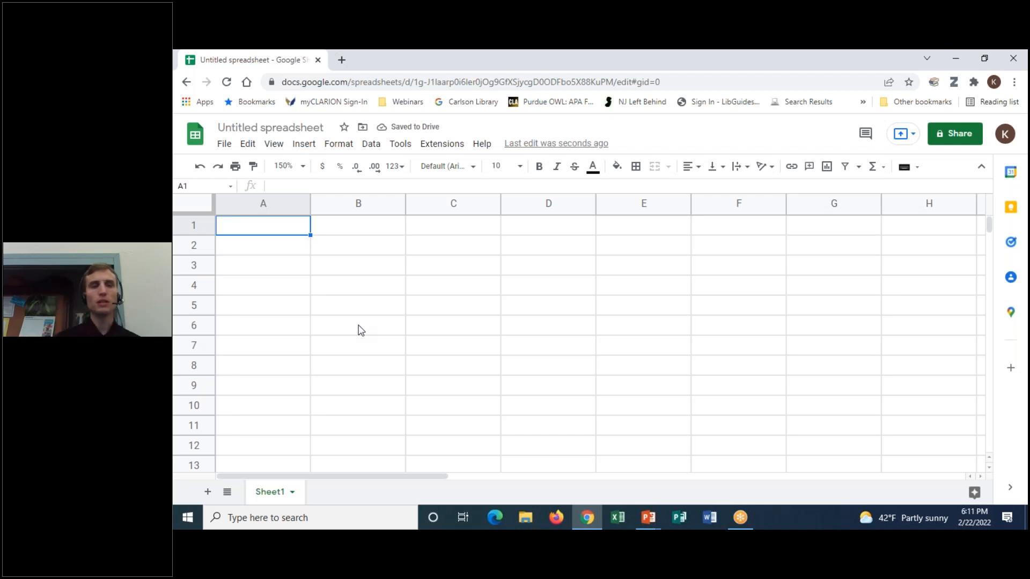
{"action": "left_click", "coordinate": [719, 54]}
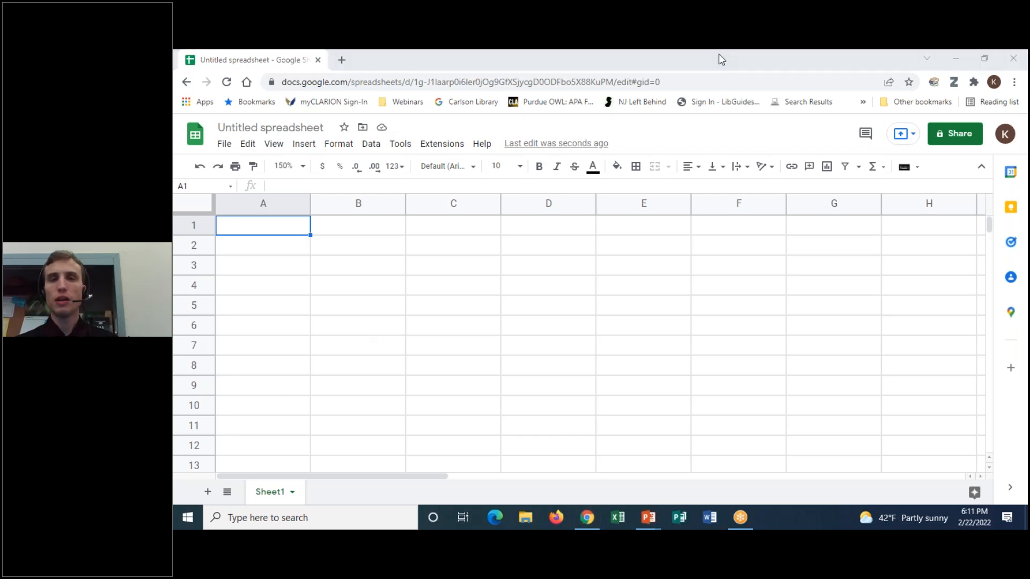
- Choose Blank workbook on Excel's start screen to create Book1
{"action": "left_click", "coordinate": [717, 83]}
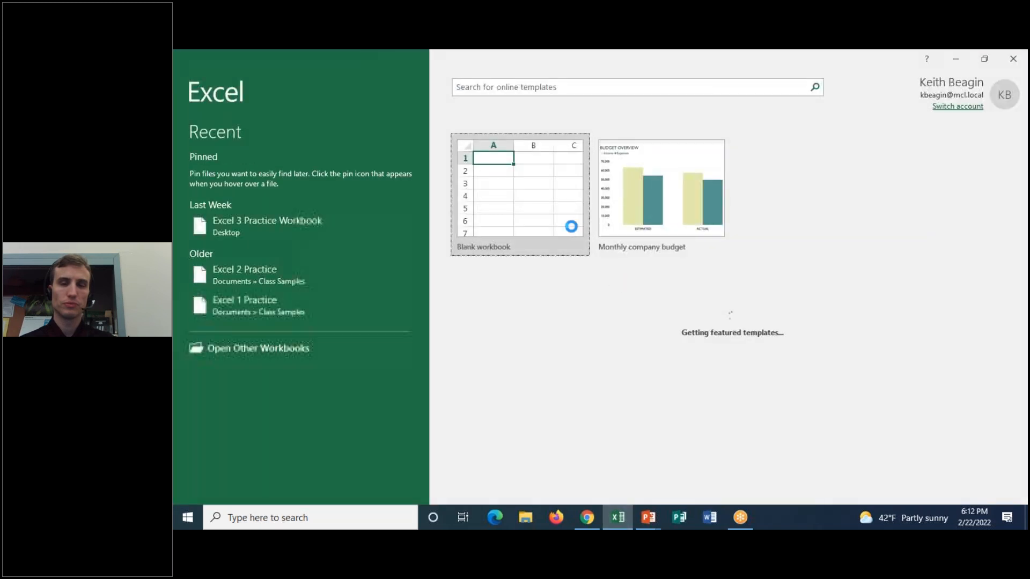
{"action": "left_click", "coordinate": [558, 226]}
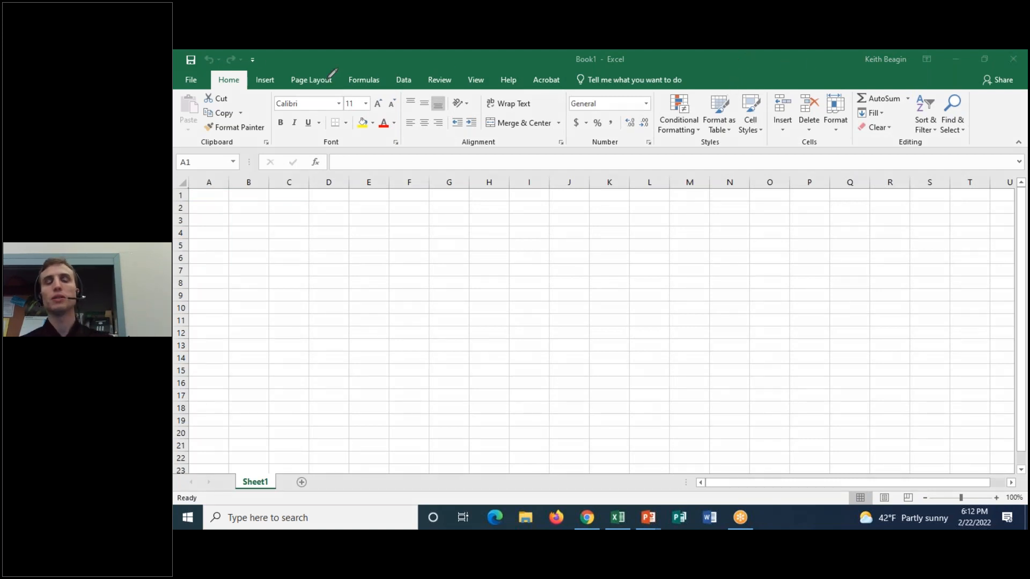
- Browse the Insert through Acrobat ribbon tabs in Excel, then minimize Excel
{"action": "mouse_move", "coordinate": [384, 68]}
{"action": "left_mouse_down"}
{"action": "mouse_move", "coordinate": [182, 132]}
{"action": "mouse_move", "coordinate": [799, 157]}
{"action": "mouse_move", "coordinate": [997, 81]}
{"action": "mouse_move", "coordinate": [241, 71]}
{"action": "left_mouse_up"}
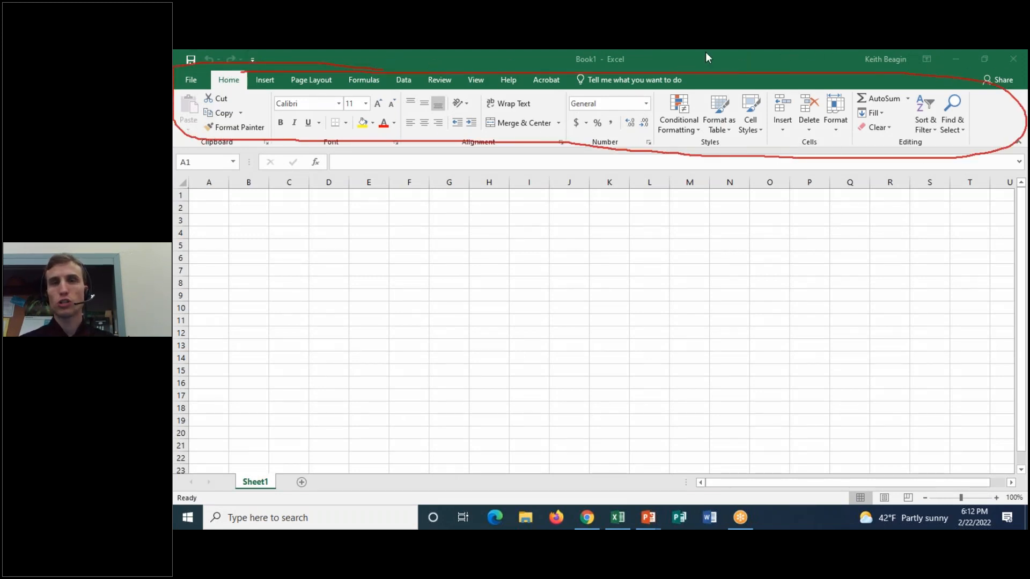
{"action": "key", "text": "Escape"}
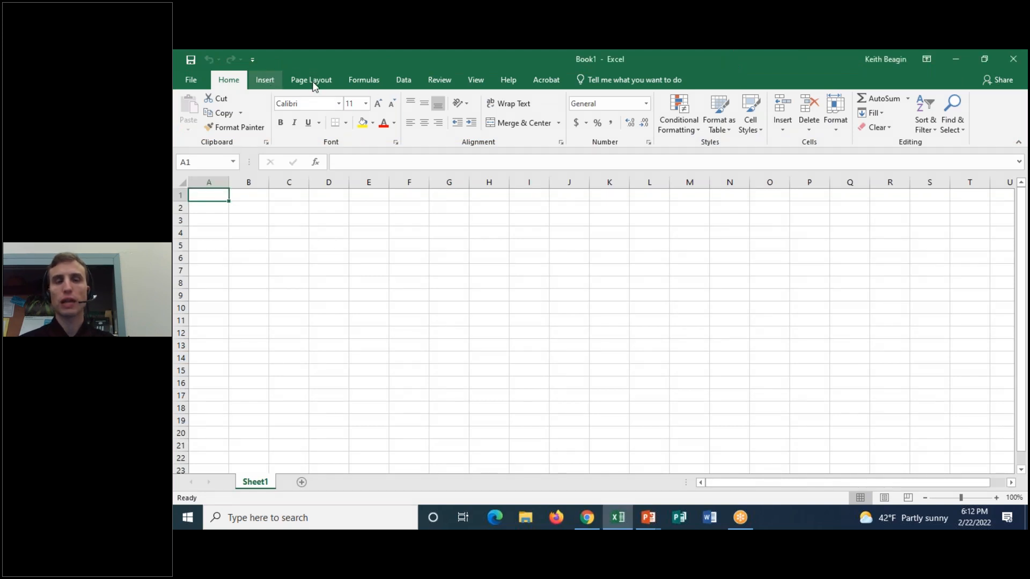
{"action": "left_click", "coordinate": [265, 80]}
{"action": "left_click", "coordinate": [311, 79]}
{"action": "left_click", "coordinate": [363, 80]}
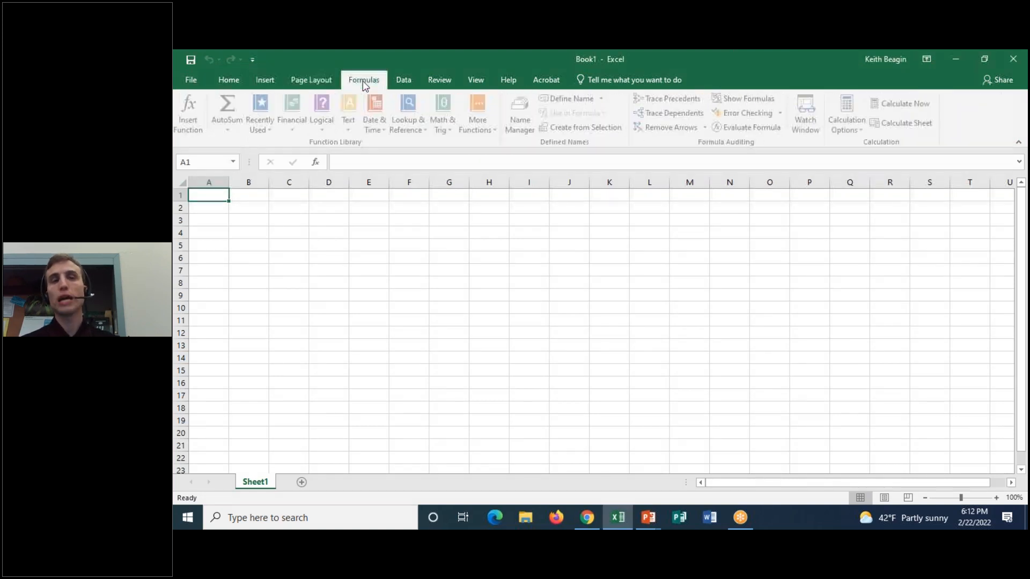
{"action": "left_click", "coordinate": [409, 81]}
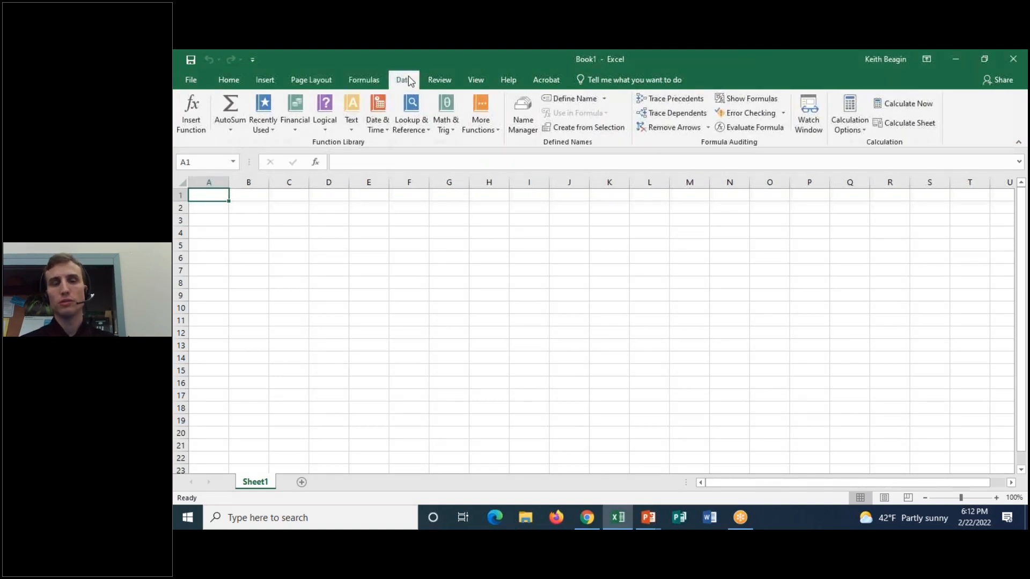
{"action": "left_click", "coordinate": [452, 81]}
{"action": "left_click", "coordinate": [476, 80]}
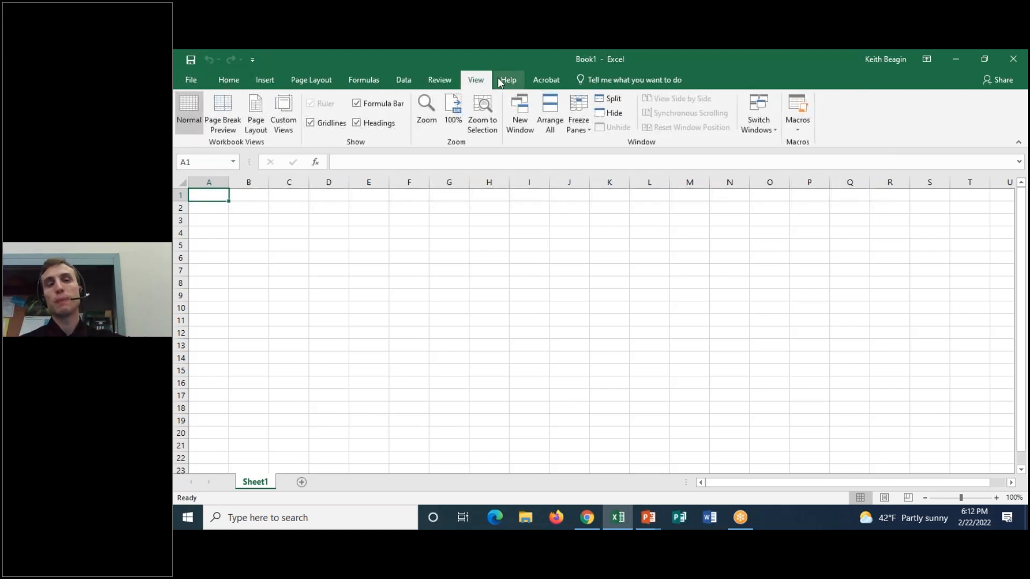
{"action": "left_click", "coordinate": [501, 81]}
{"action": "left_click", "coordinate": [560, 82]}
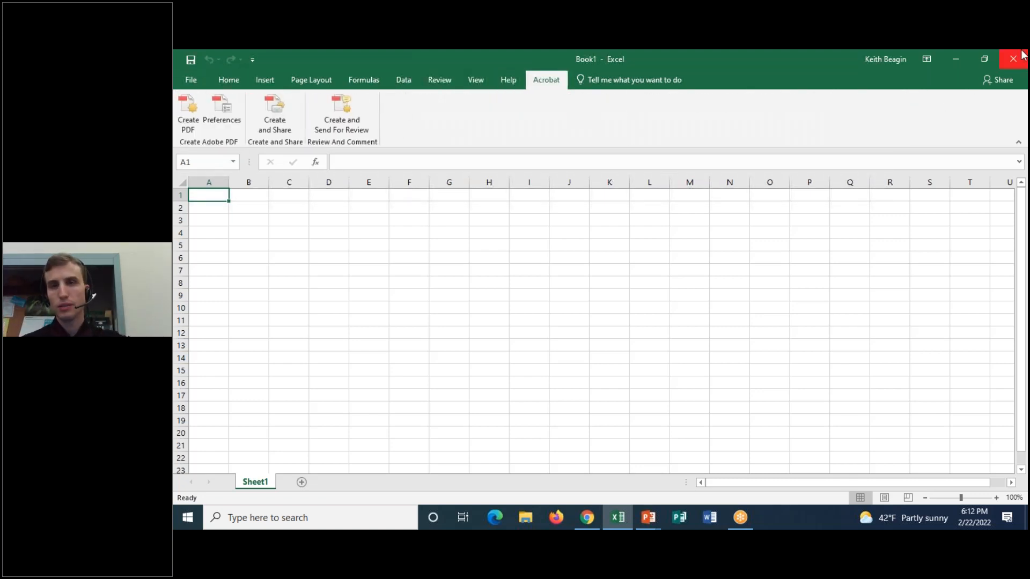
{"action": "left_click", "coordinate": [964, 58]}
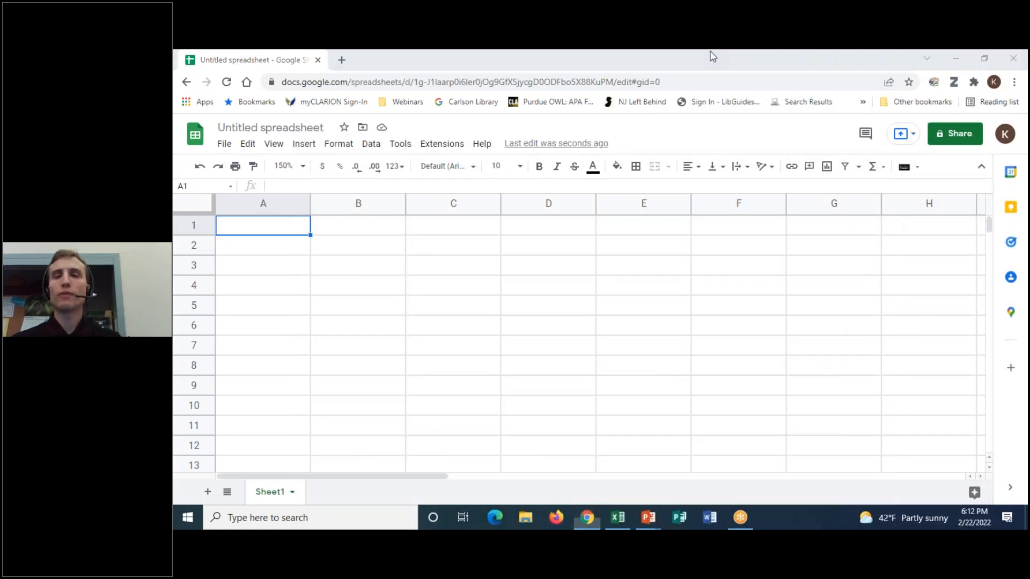
- Restore the Excel Book1 window from the taskbar
{"action": "mouse_move", "coordinate": [357, 156]}
{"action": "left_mouse_down"}
{"action": "mouse_move", "coordinate": [317, 144]}
{"action": "mouse_move", "coordinate": [179, 167]}
{"action": "mouse_move", "coordinate": [896, 184]}
{"action": "mouse_move", "coordinate": [955, 157]}
{"action": "mouse_move", "coordinate": [766, 143]}
{"action": "mouse_move", "coordinate": [325, 143]}
{"action": "left_mouse_up"}
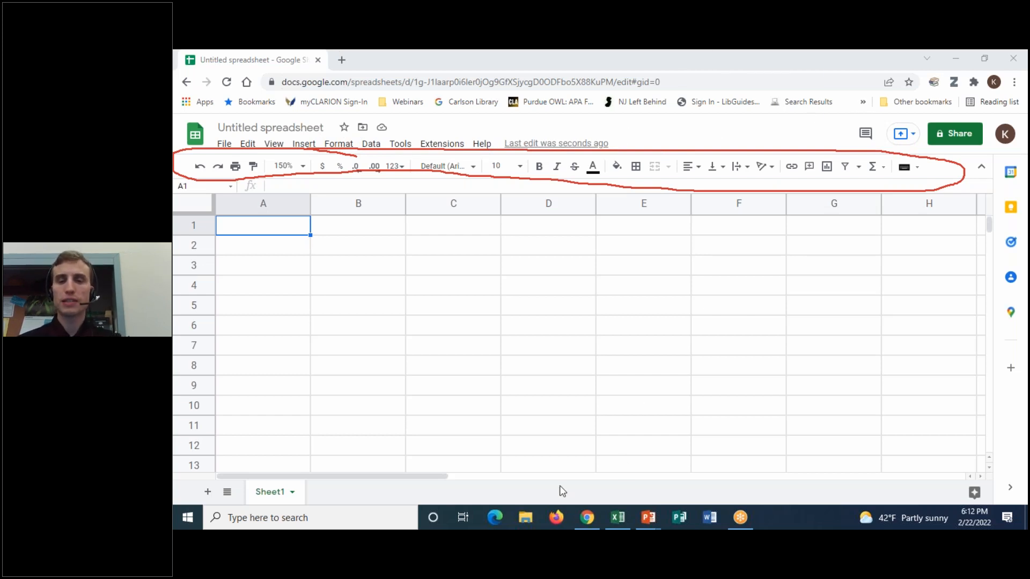
{"action": "left_click", "coordinate": [616, 517]}
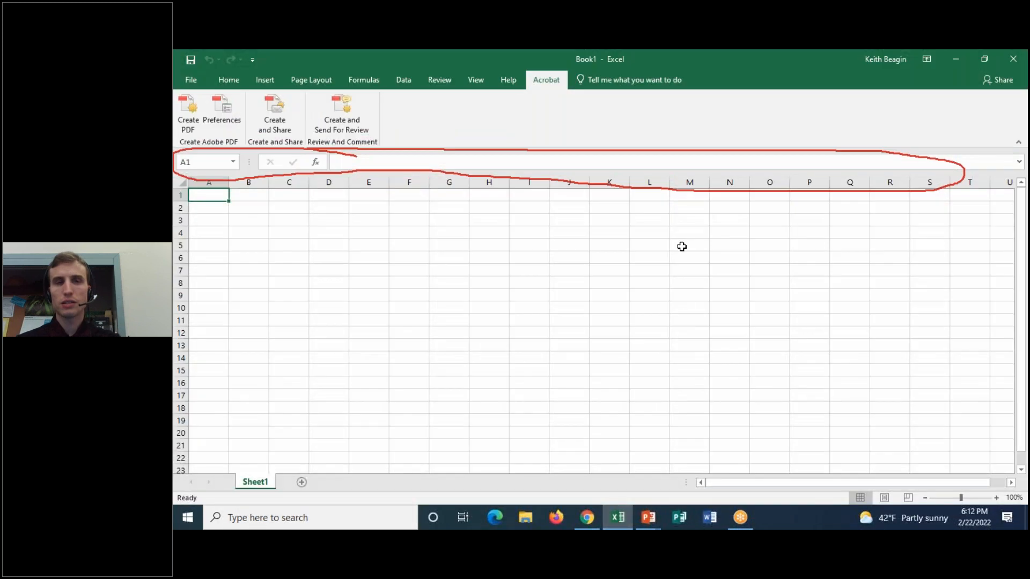
- Show Excel's Home tab, then minimize Excel to reveal the Untitled Google spreadsheet
{"action": "left_click", "coordinate": [713, 52]}
{"action": "left_click", "coordinate": [727, 139]}
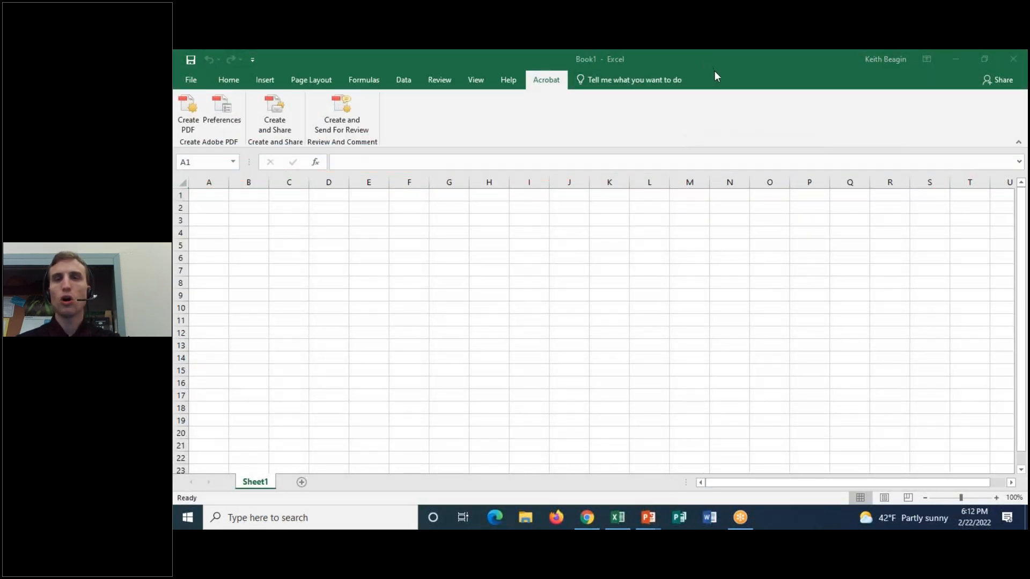
{"action": "left_click", "coordinate": [229, 81]}
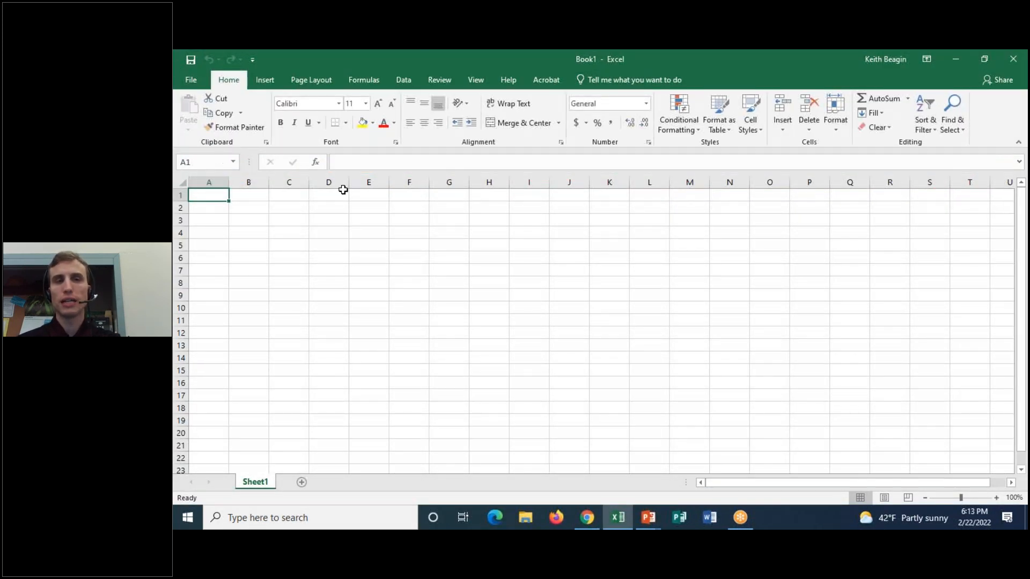
{"action": "left_click", "coordinate": [954, 59]}
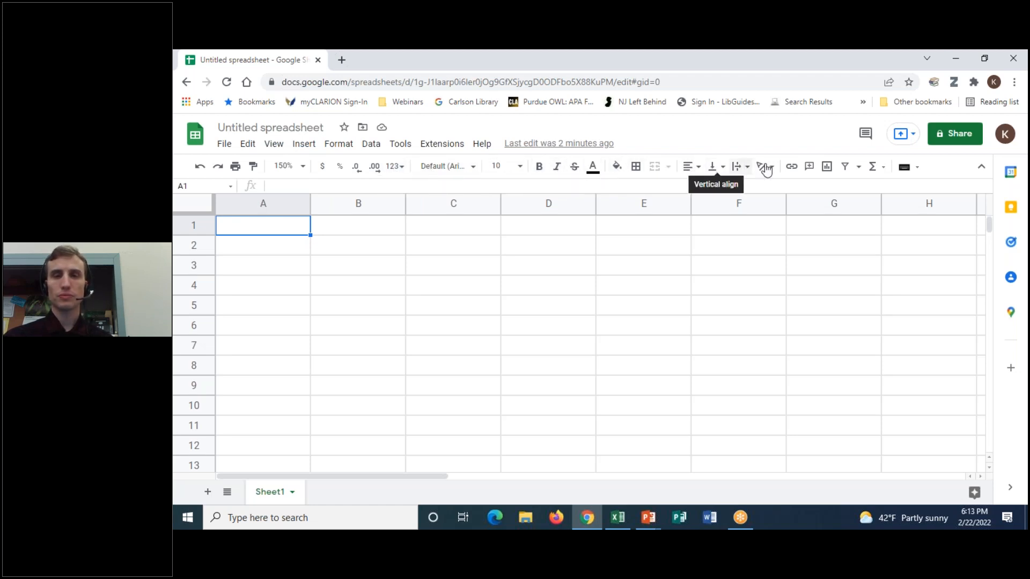
{"action": "left_click", "coordinate": [698, 51]}
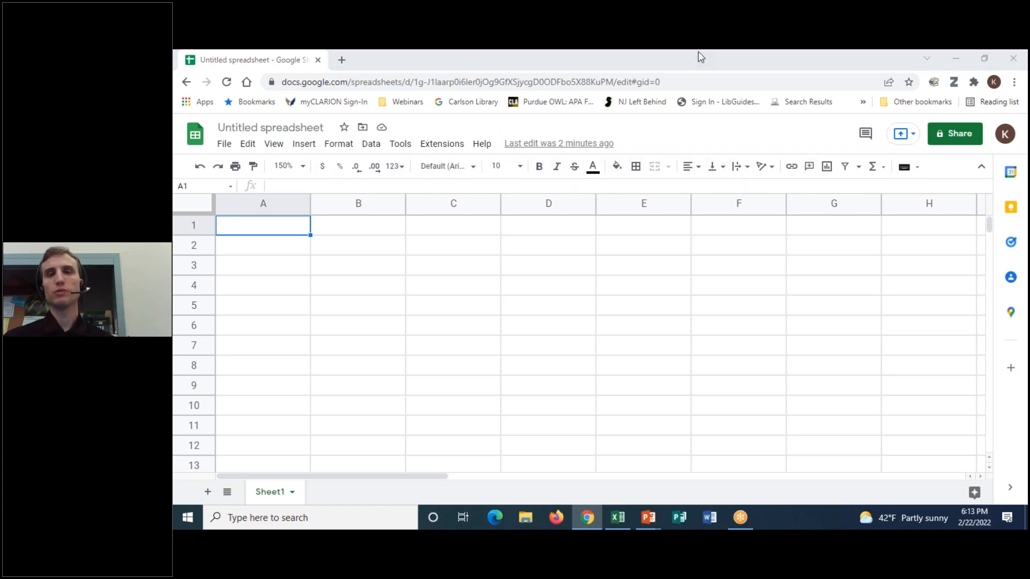
{"action": "left_click_drag", "start_coordinate": [310, 159], "coordinate": [311, 174]}
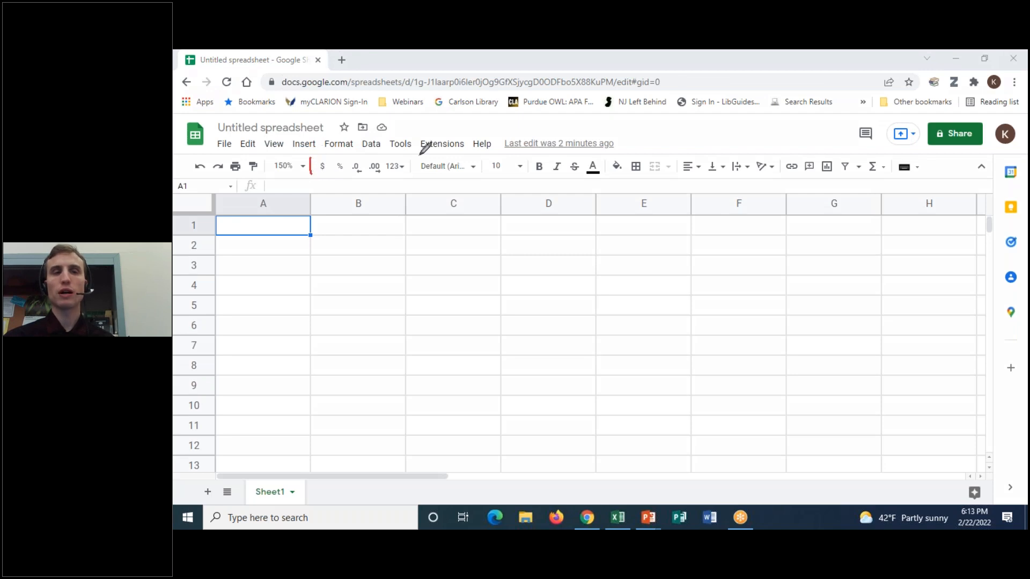
{"action": "left_click_drag", "start_coordinate": [410, 160], "coordinate": [412, 171]}
{"action": "mouse_move", "coordinate": [482, 161]}
{"action": "left_mouse_down"}
{"action": "mouse_move", "coordinate": [480, 175]}
{"action": "mouse_move", "coordinate": [529, 173]}
{"action": "left_mouse_up"}
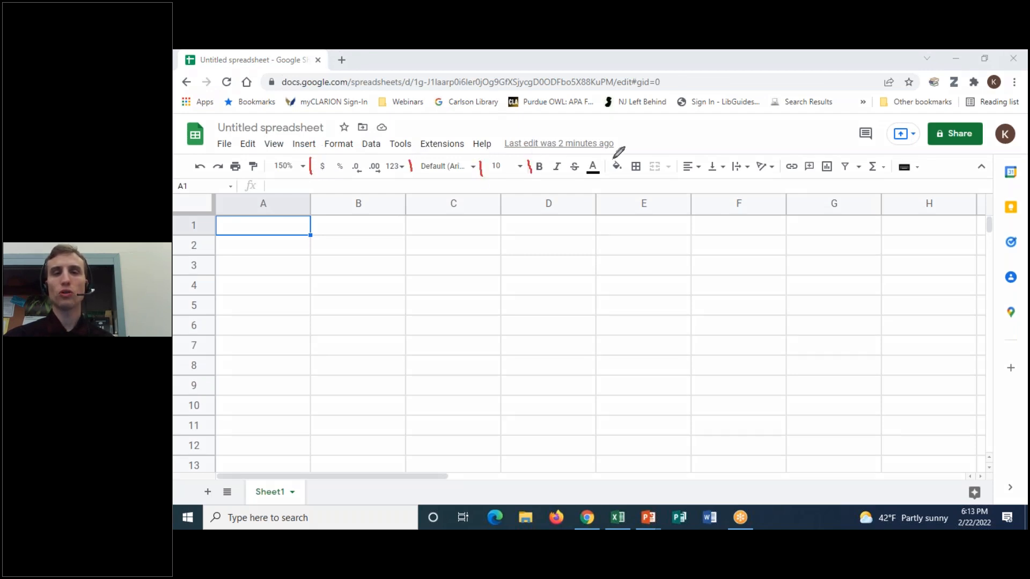
{"action": "left_click_drag", "start_coordinate": [606, 161], "coordinate": [605, 179]}
{"action": "left_click_drag", "start_coordinate": [677, 161], "coordinate": [676, 176]}
{"action": "left_click_drag", "start_coordinate": [780, 167], "coordinate": [780, 180]}
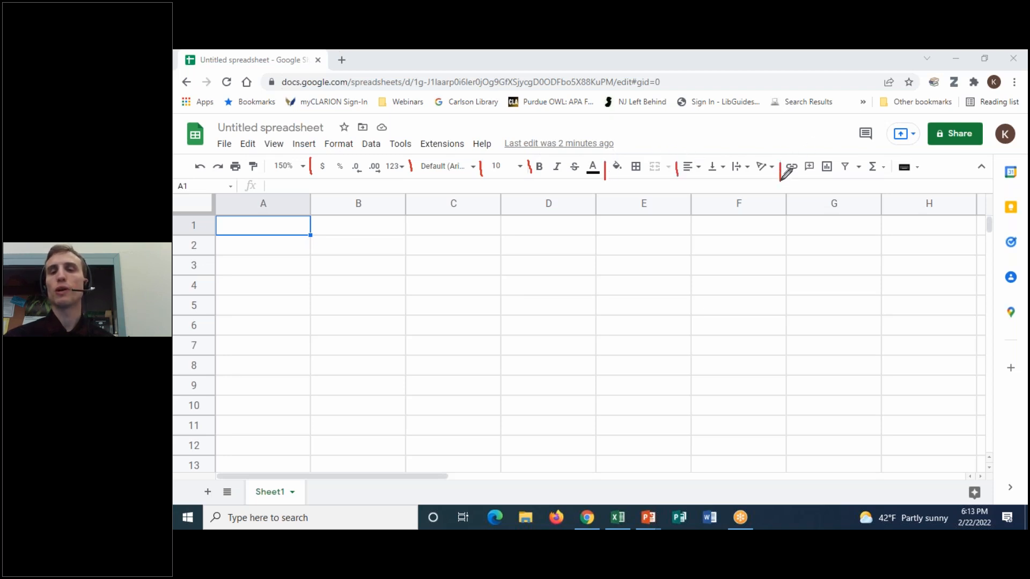
{"action": "mouse_move", "coordinate": [397, 151]}
{"action": "left_mouse_down"}
{"action": "mouse_move", "coordinate": [317, 168]}
{"action": "mouse_move", "coordinate": [391, 142]}
{"action": "left_mouse_up"}
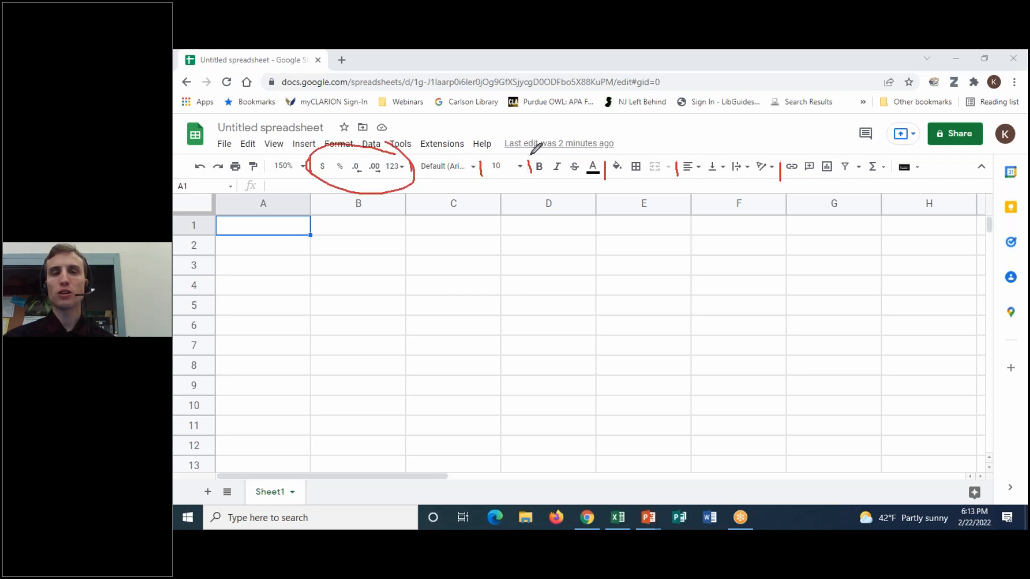
{"action": "mouse_move", "coordinate": [563, 152]}
{"action": "left_mouse_down"}
{"action": "mouse_move", "coordinate": [472, 181]}
{"action": "mouse_move", "coordinate": [603, 179]}
{"action": "mouse_move", "coordinate": [429, 146]}
{"action": "left_mouse_up"}
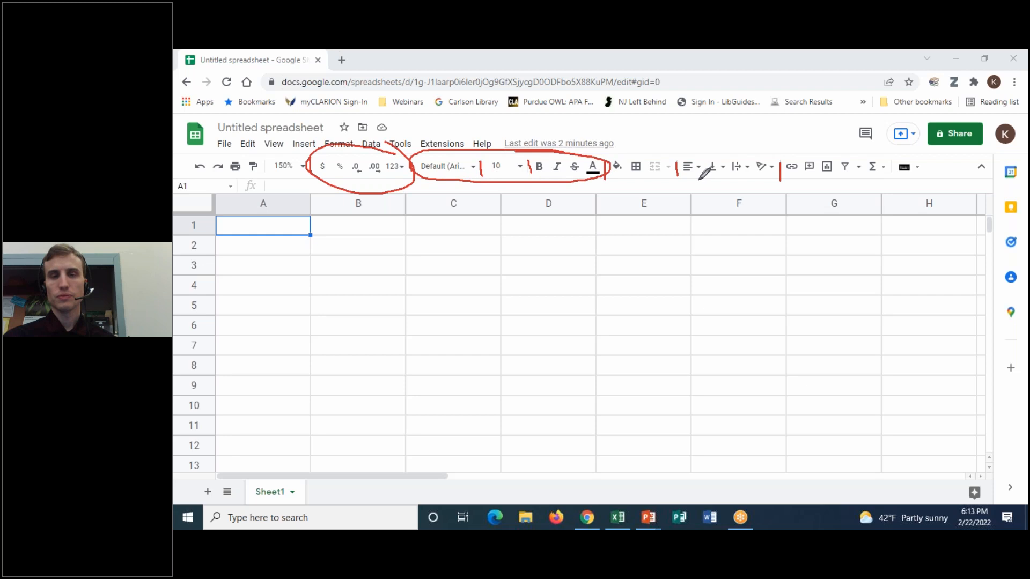
{"action": "mouse_move", "coordinate": [670, 157]}
{"action": "left_mouse_down"}
{"action": "mouse_move", "coordinate": [610, 159]}
{"action": "mouse_move", "coordinate": [652, 181]}
{"action": "mouse_move", "coordinate": [677, 157]}
{"action": "left_mouse_up"}
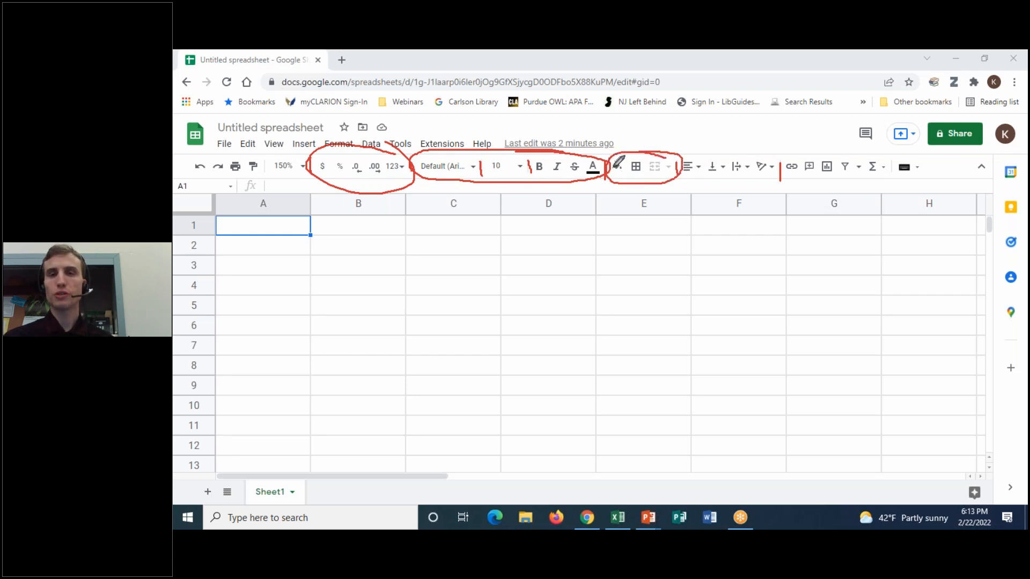
{"action": "mouse_move", "coordinate": [773, 150]}
{"action": "left_mouse_down"}
{"action": "mouse_move", "coordinate": [683, 154]}
{"action": "mouse_move", "coordinate": [757, 180]}
{"action": "mouse_move", "coordinate": [766, 152]}
{"action": "left_mouse_up"}
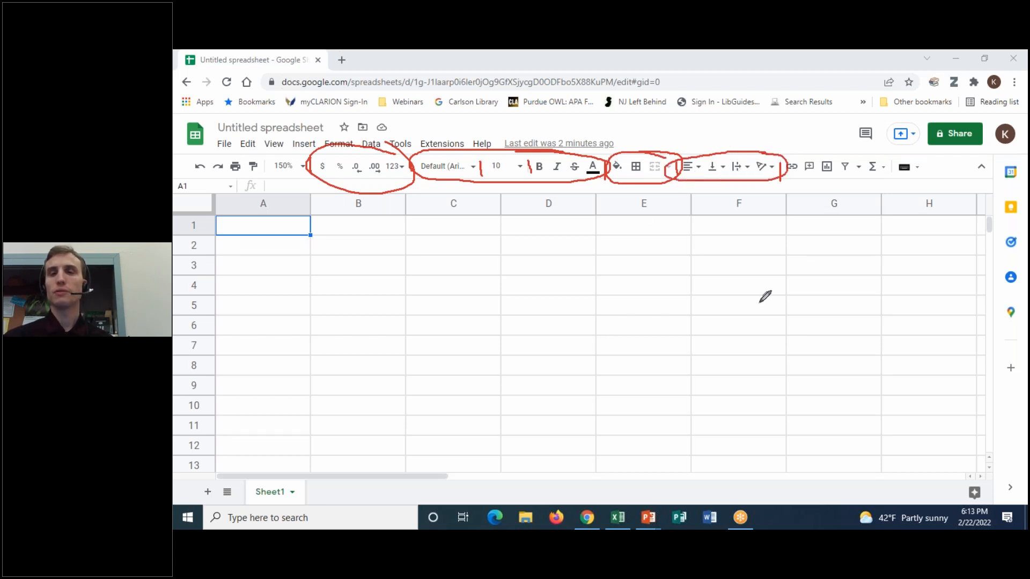
{"action": "mouse_move", "coordinate": [863, 156]}
{"action": "left_mouse_down"}
{"action": "mouse_move", "coordinate": [796, 152]}
{"action": "mouse_move", "coordinate": [813, 188]}
{"action": "mouse_move", "coordinate": [881, 160]}
{"action": "left_mouse_up"}
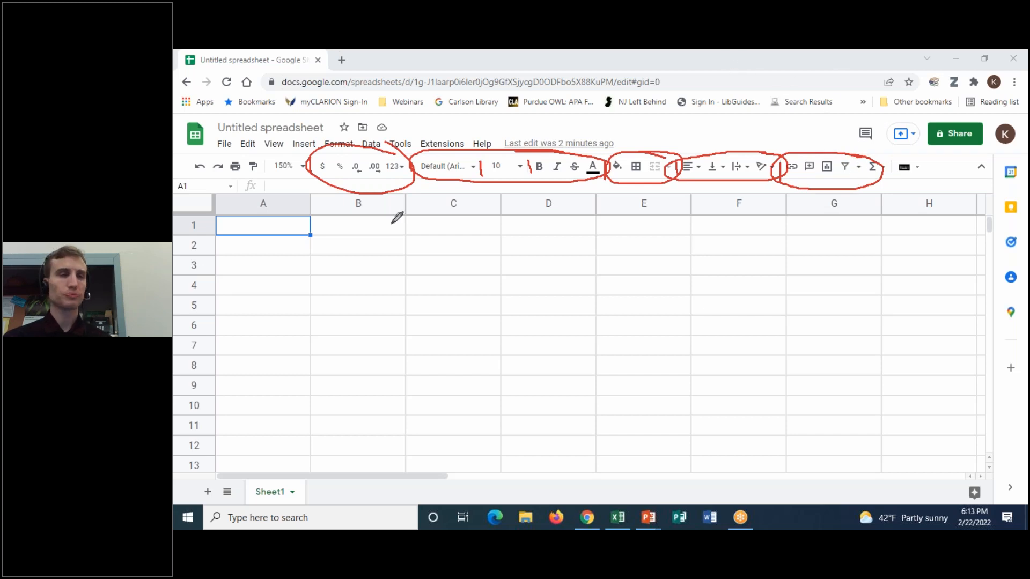
{"action": "mouse_move", "coordinate": [264, 157]}
{"action": "left_mouse_down"}
{"action": "mouse_move", "coordinate": [178, 162]}
{"action": "mouse_move", "coordinate": [245, 182]}
{"action": "mouse_move", "coordinate": [252, 156]}
{"action": "mouse_move", "coordinate": [197, 167]}
{"action": "mouse_move", "coordinate": [215, 161]}
{"action": "mouse_move", "coordinate": [230, 173]}
{"action": "mouse_move", "coordinate": [248, 160]}
{"action": "mouse_move", "coordinate": [250, 174]}
{"action": "left_mouse_up"}
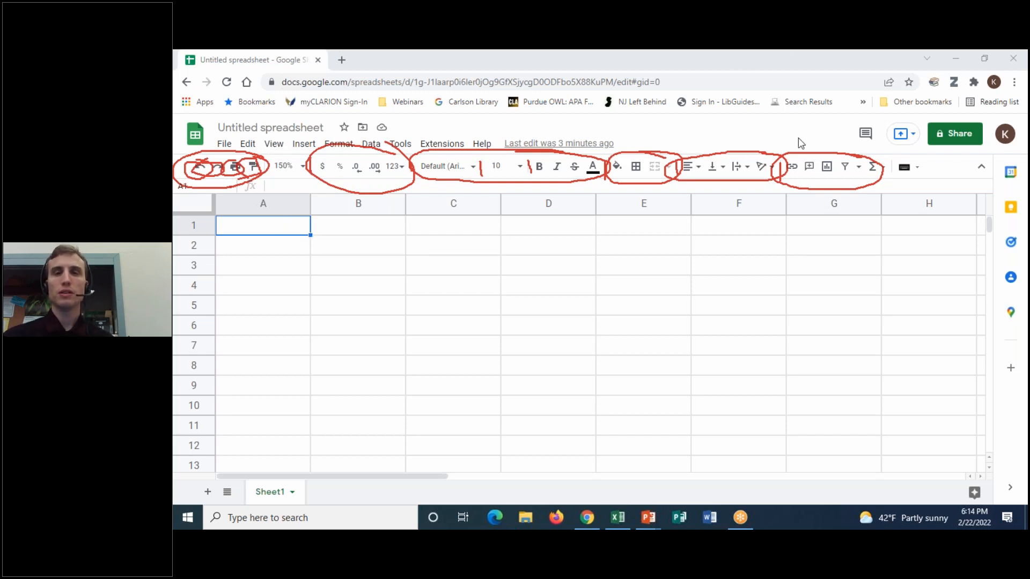
{"action": "left_click", "coordinate": [757, 141]}
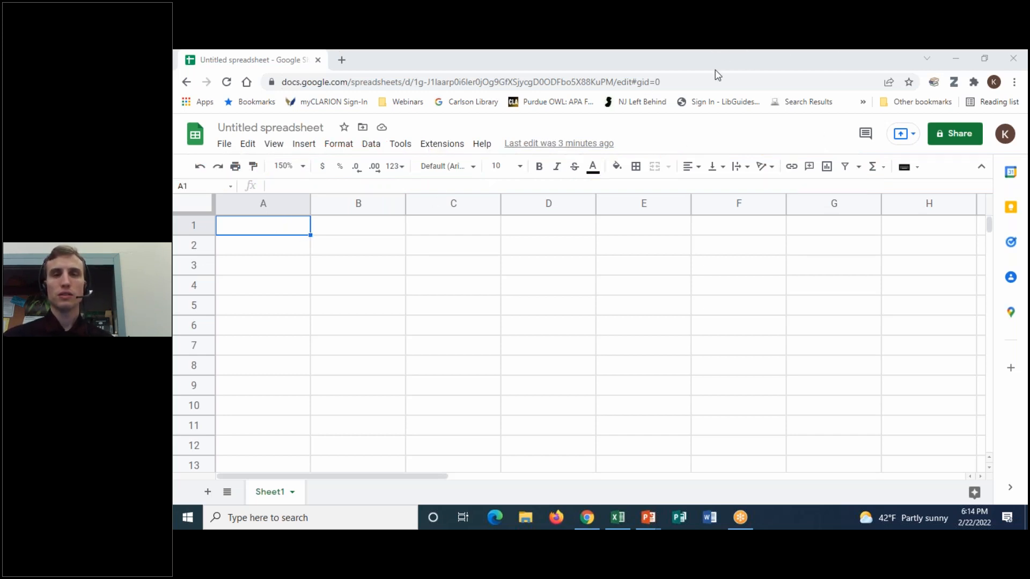
{"action": "left_click", "coordinate": [775, 127]}
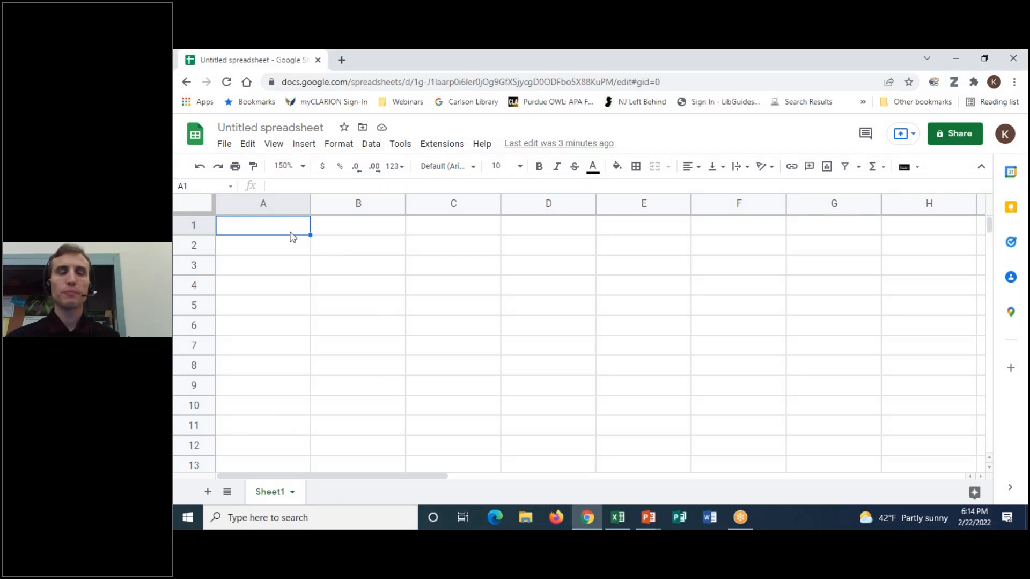
{"action": "left_click", "coordinate": [696, 52]}
{"action": "left_click", "coordinate": [740, 87]}
{"action": "mouse_move", "coordinate": [226, 134]}
{"action": "left_mouse_down"}
{"action": "mouse_move", "coordinate": [207, 142]}
{"action": "mouse_move", "coordinate": [256, 153]}
{"action": "mouse_move", "coordinate": [472, 151]}
{"action": "mouse_move", "coordinate": [507, 128]}
{"action": "mouse_move", "coordinate": [233, 132]}
{"action": "left_mouse_up"}
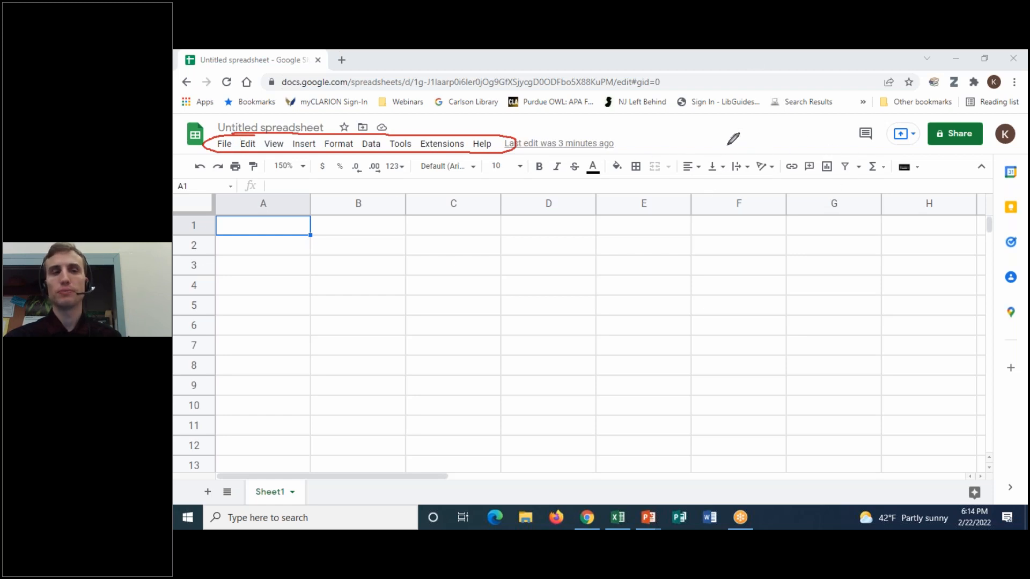
{"action": "left_click", "coordinate": [694, 145]}
{"action": "left_click", "coordinate": [738, 50]}
{"action": "left_click", "coordinate": [740, 73]}
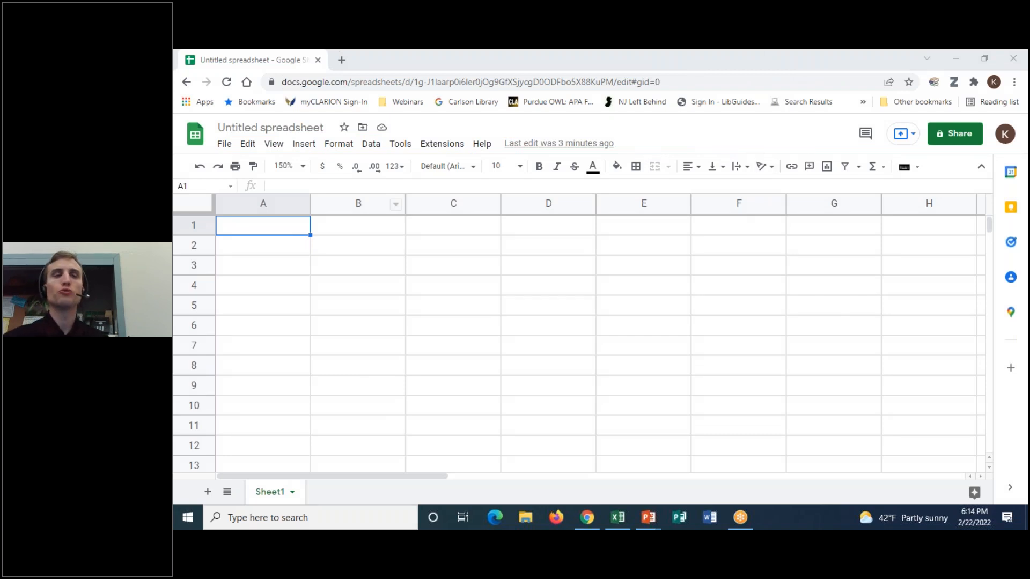
{"action": "left_click", "coordinate": [232, 150]}
{"action": "mouse_move", "coordinate": [246, 148]}
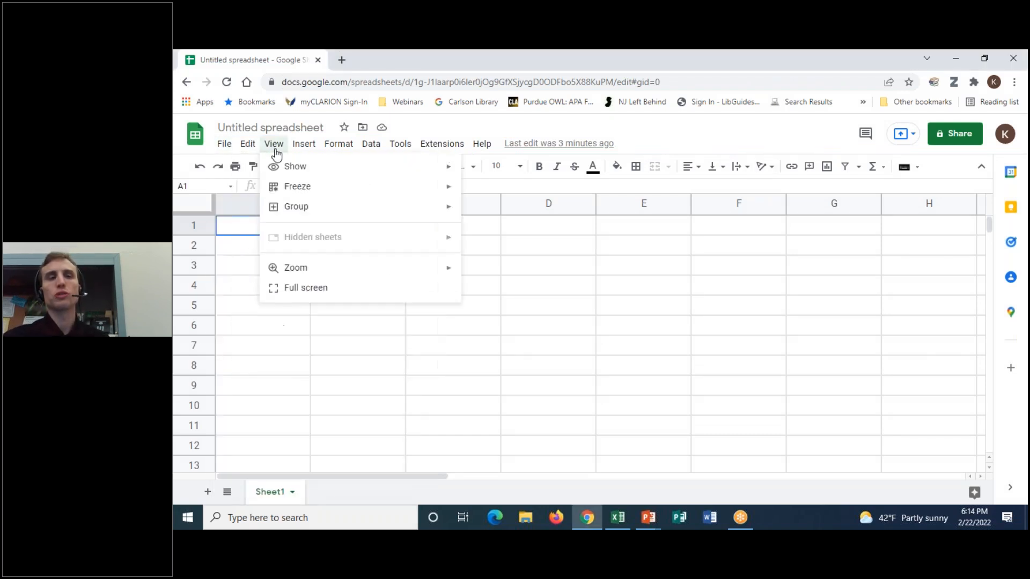
{"action": "mouse_move", "coordinate": [309, 154]}
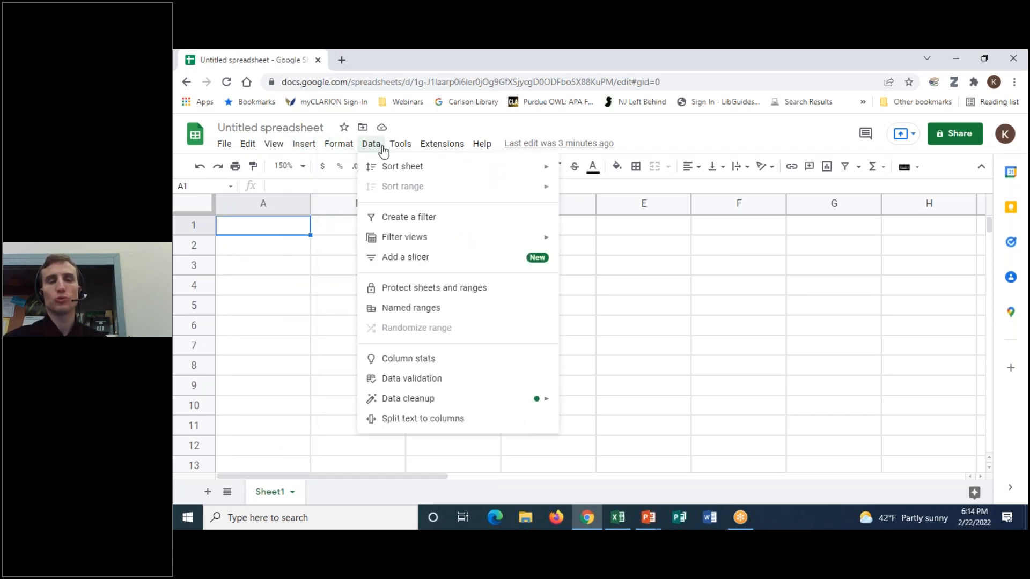
{"action": "mouse_move", "coordinate": [391, 151]}
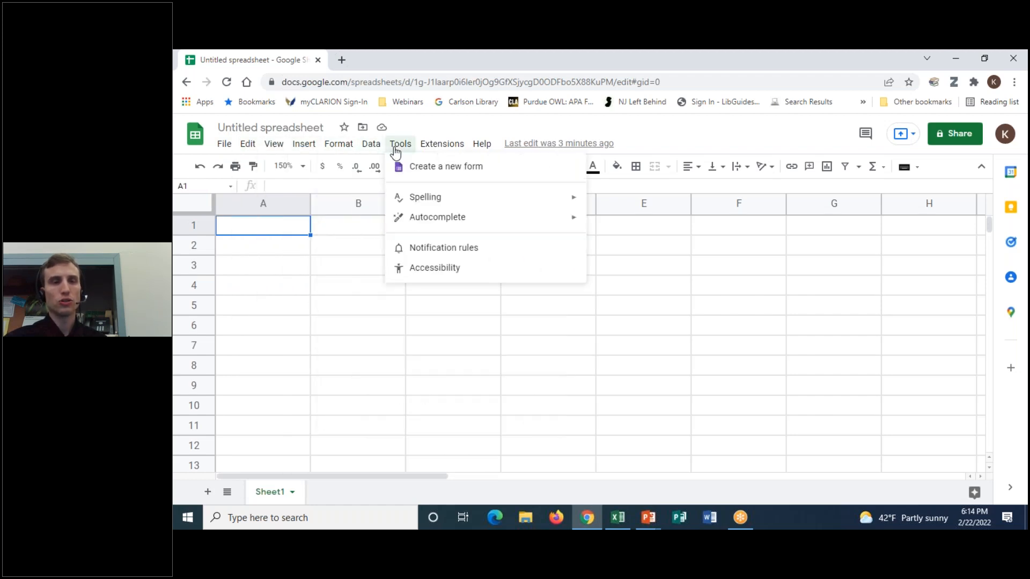
{"action": "mouse_move", "coordinate": [426, 152]}
{"action": "mouse_move", "coordinate": [480, 153]}
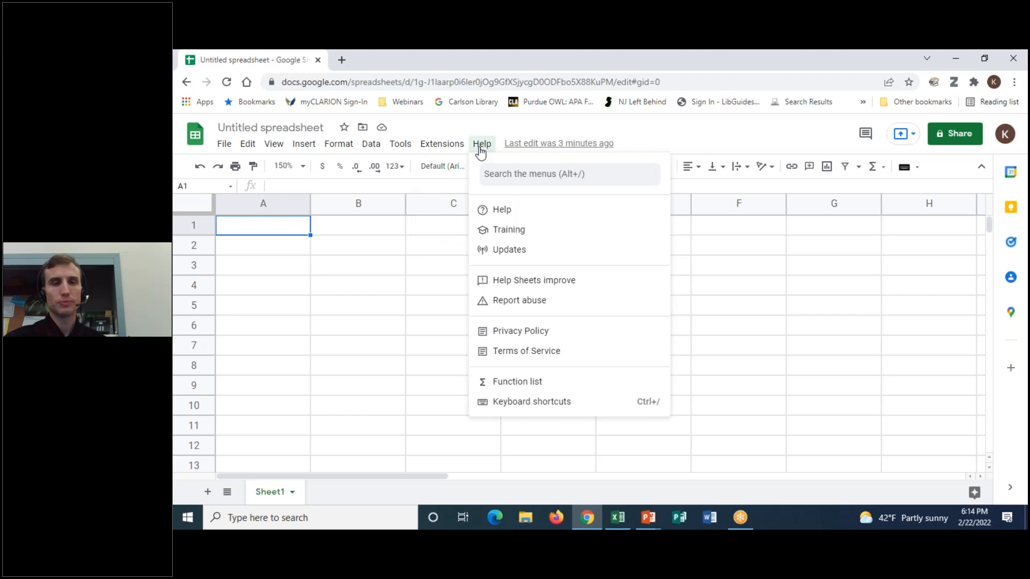
{"action": "left_click", "coordinate": [481, 151]}
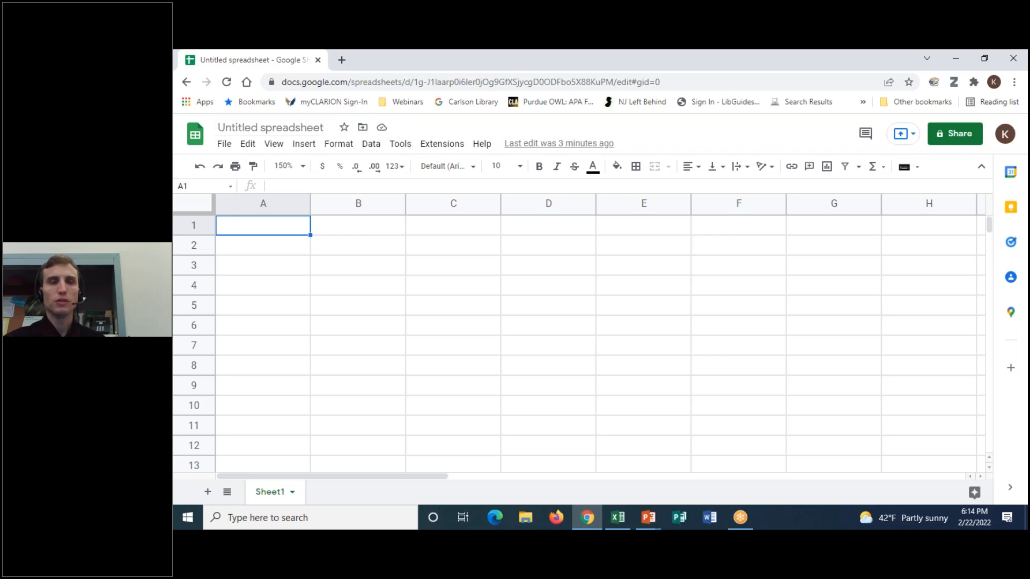
{"action": "left_click", "coordinate": [714, 54]}
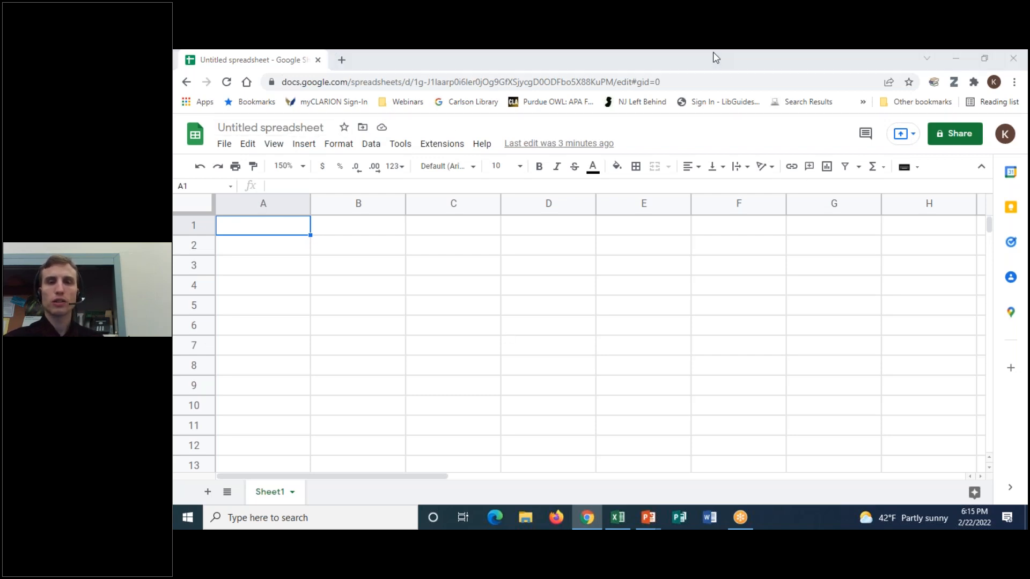
{"action": "left_click", "coordinate": [722, 83]}
{"action": "mouse_move", "coordinate": [329, 170]}
{"action": "left_mouse_down"}
{"action": "mouse_move", "coordinate": [229, 178]}
{"action": "mouse_move", "coordinate": [298, 195]}
{"action": "mouse_move", "coordinate": [953, 199]}
{"action": "mouse_move", "coordinate": [950, 161]}
{"action": "mouse_move", "coordinate": [215, 175]}
{"action": "left_mouse_up"}
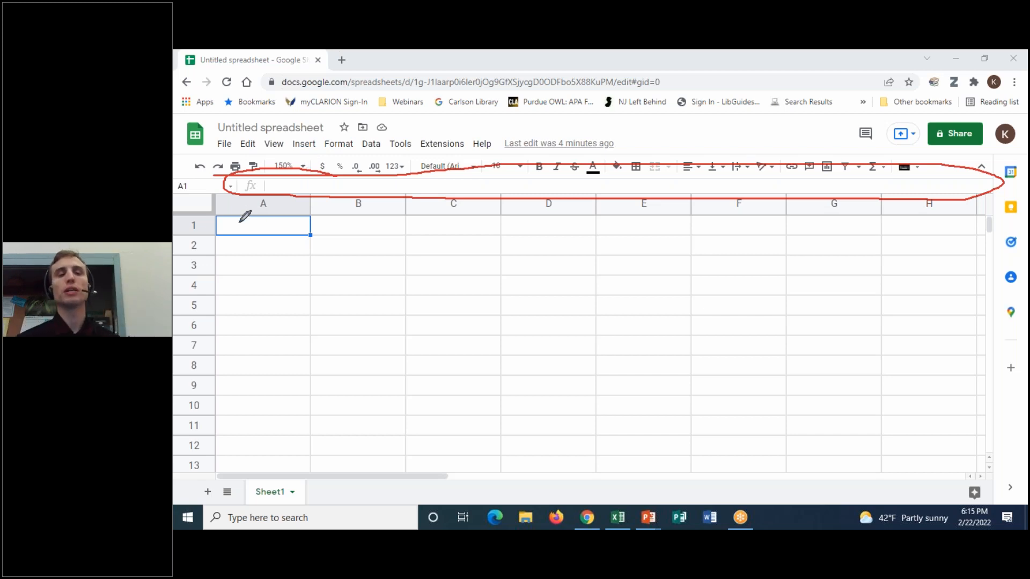
{"action": "mouse_move", "coordinate": [217, 228]}
{"action": "left_mouse_down"}
{"action": "mouse_move", "coordinate": [230, 221]}
{"action": "mouse_move", "coordinate": [256, 244]}
{"action": "mouse_move", "coordinate": [319, 226]}
{"action": "left_mouse_up"}
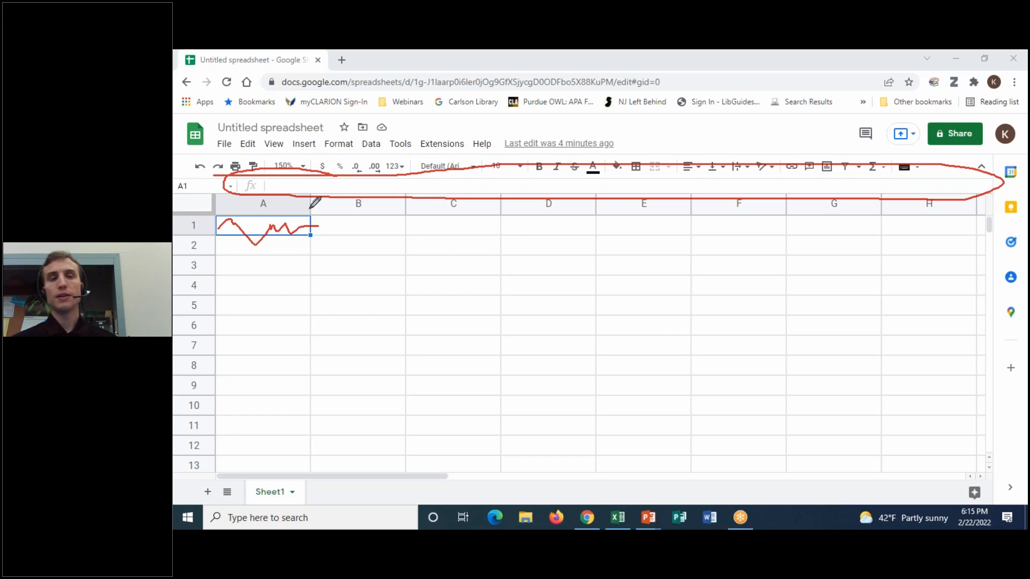
{"action": "left_click_drag", "start_coordinate": [285, 186], "coordinate": [416, 187]}
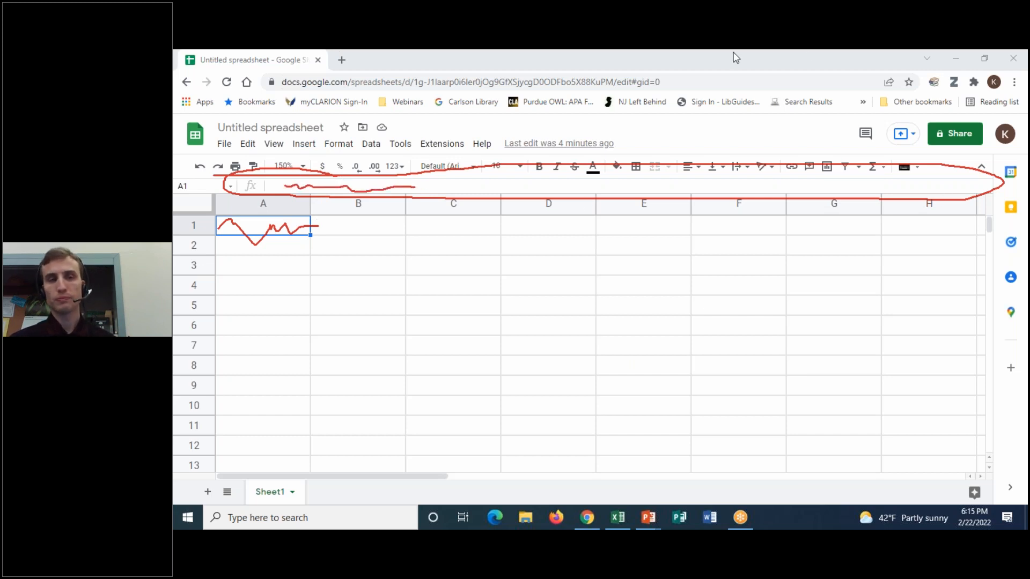
{"action": "left_click", "coordinate": [736, 142]}
{"action": "left_click", "coordinate": [720, 52]}
{"action": "left_click", "coordinate": [735, 69]}
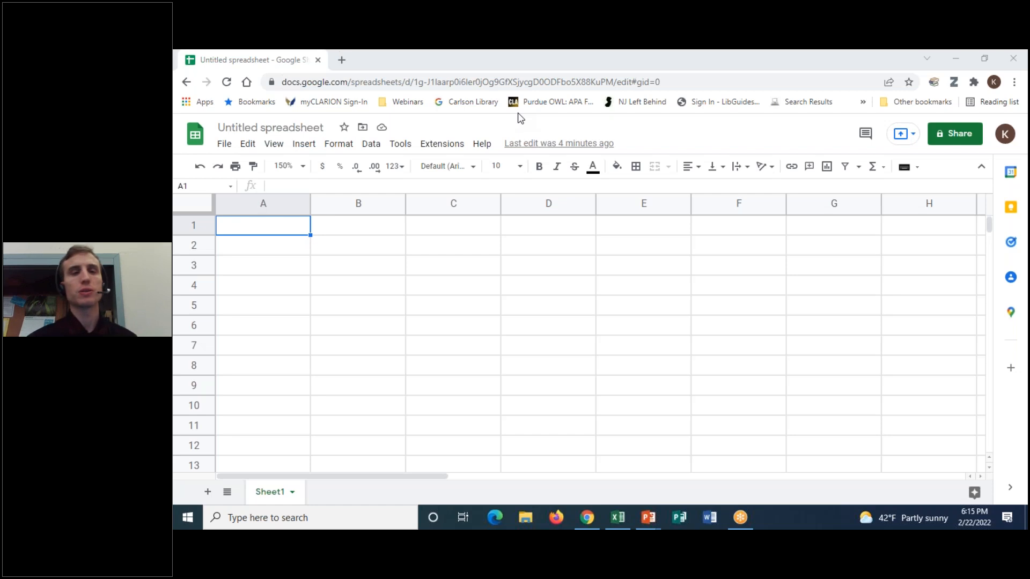
{"action": "left_click", "coordinate": [369, 151]}
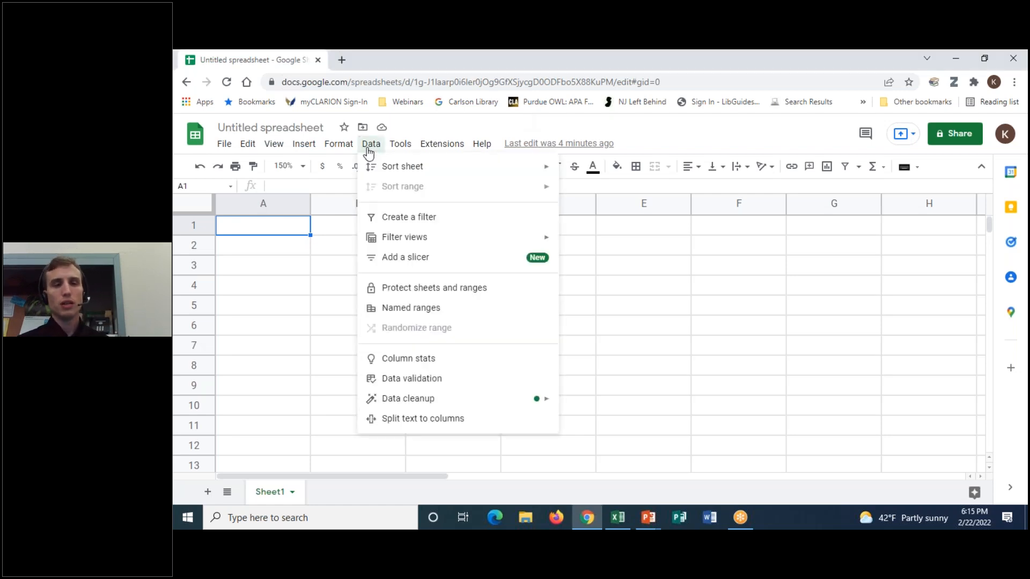
{"action": "left_click", "coordinate": [370, 151]}
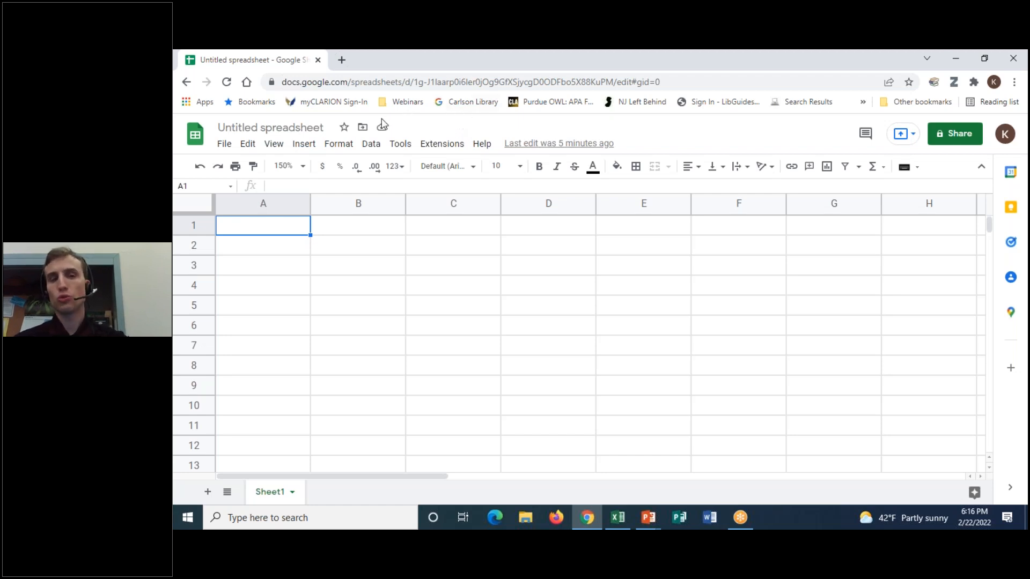
{"action": "left_click", "coordinate": [372, 146]}
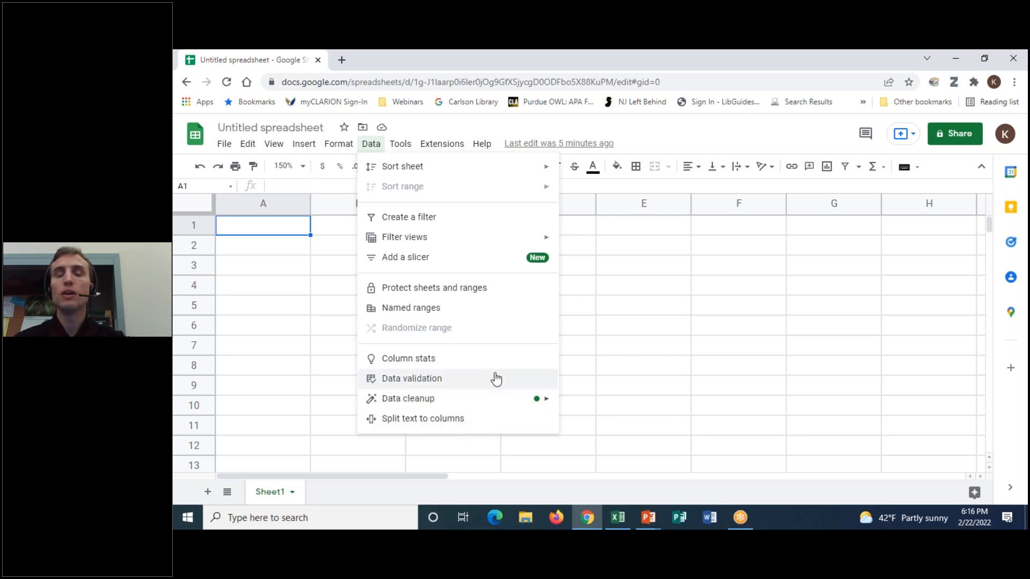
{"action": "mouse_move", "coordinate": [502, 399]}
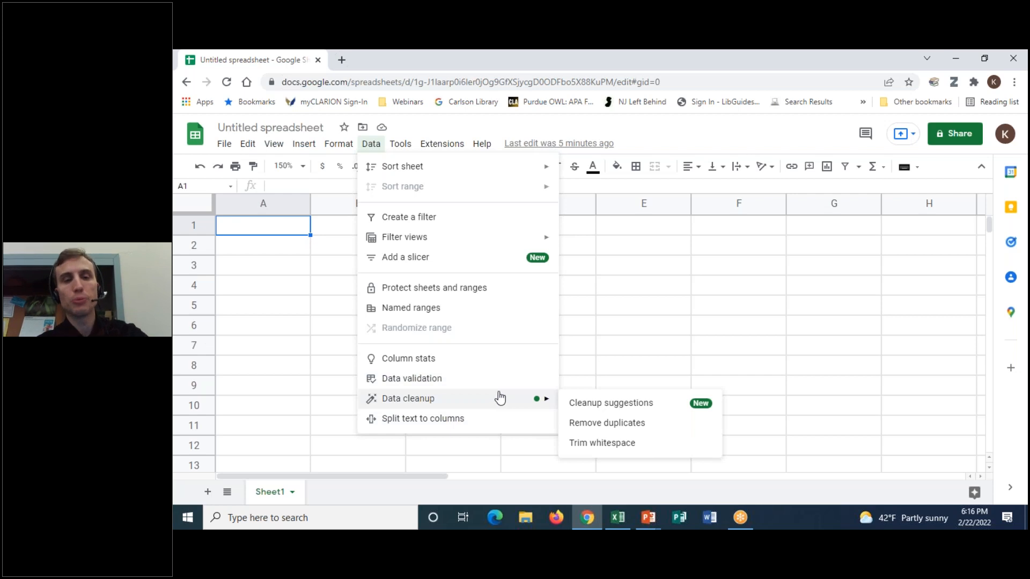
{"action": "left_click", "coordinate": [545, 129]}
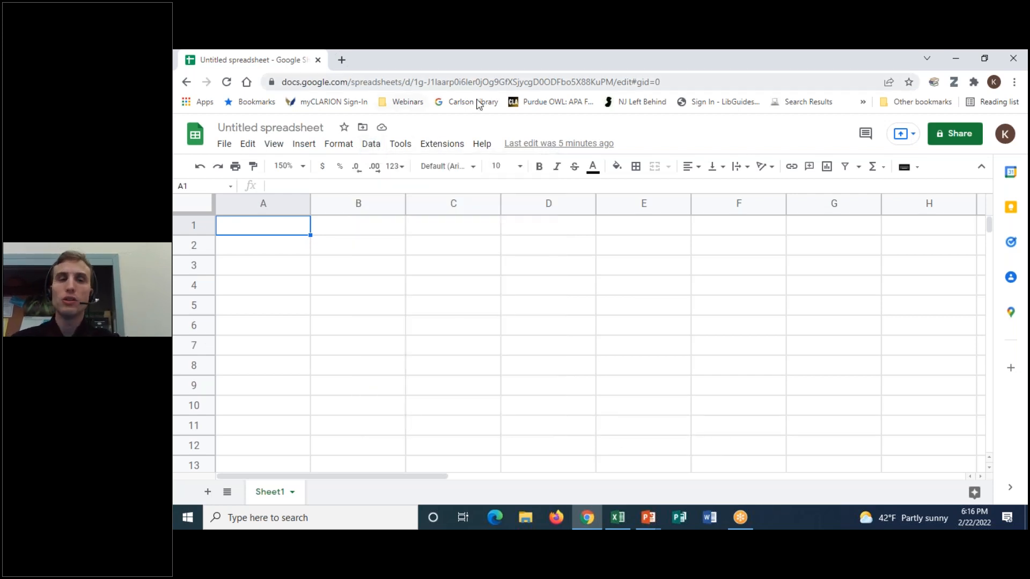
{"action": "left_click", "coordinate": [453, 143]}
{"action": "mouse_move", "coordinate": [440, 171]}
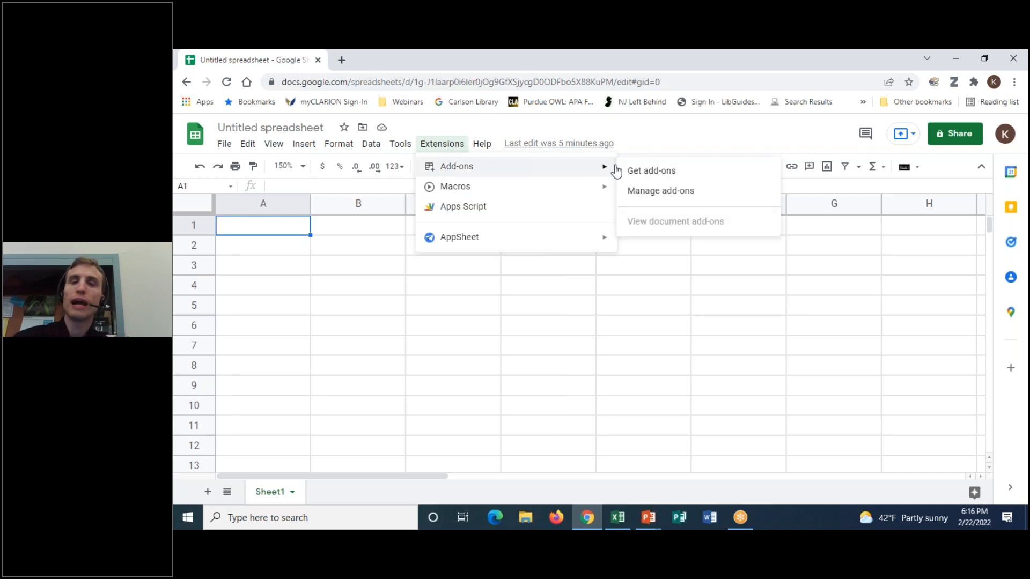
{"action": "left_click", "coordinate": [676, 138]}
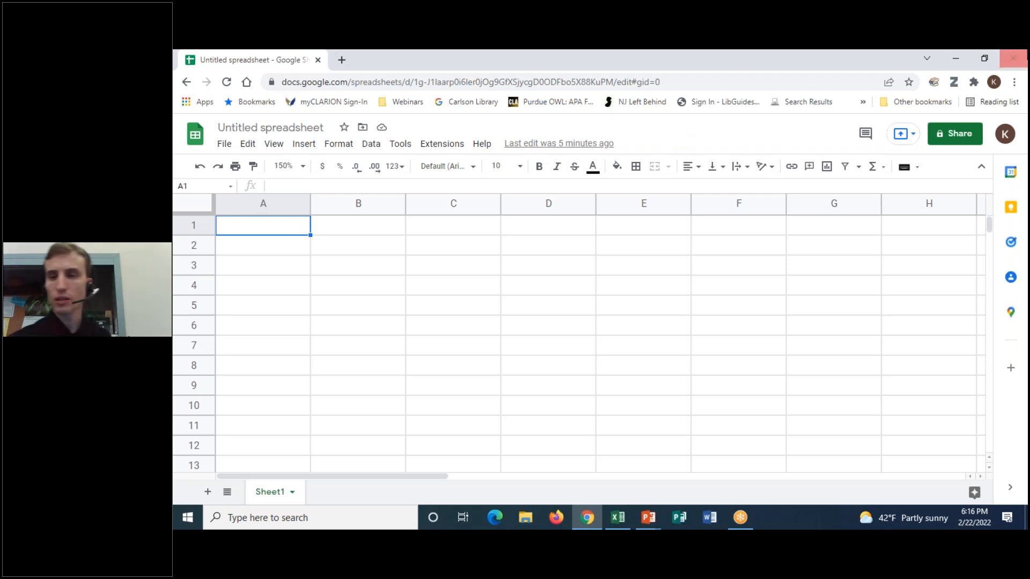
{"action": "left_click", "coordinate": [1008, 312]}
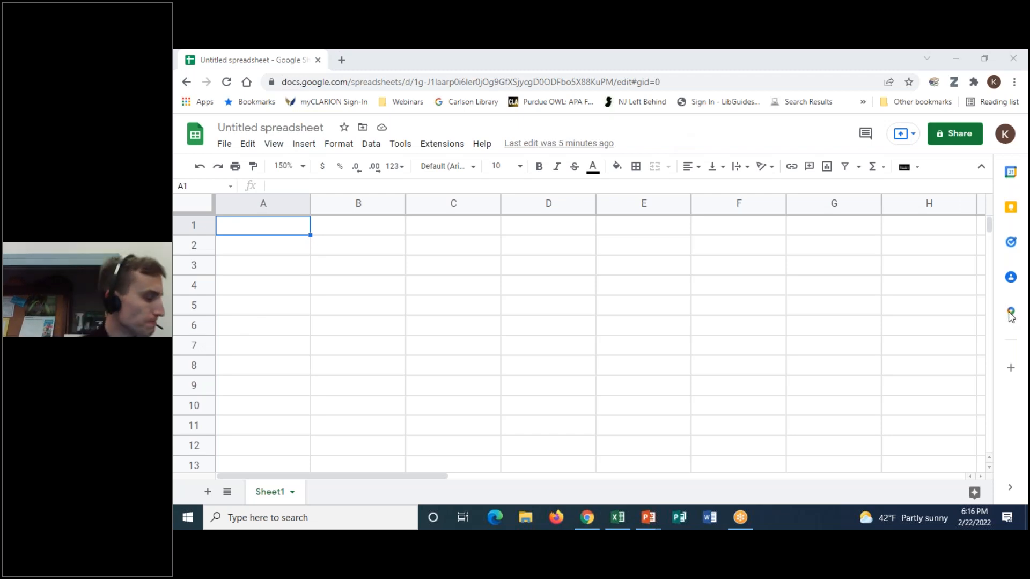
{"action": "left_click", "coordinate": [276, 227]}
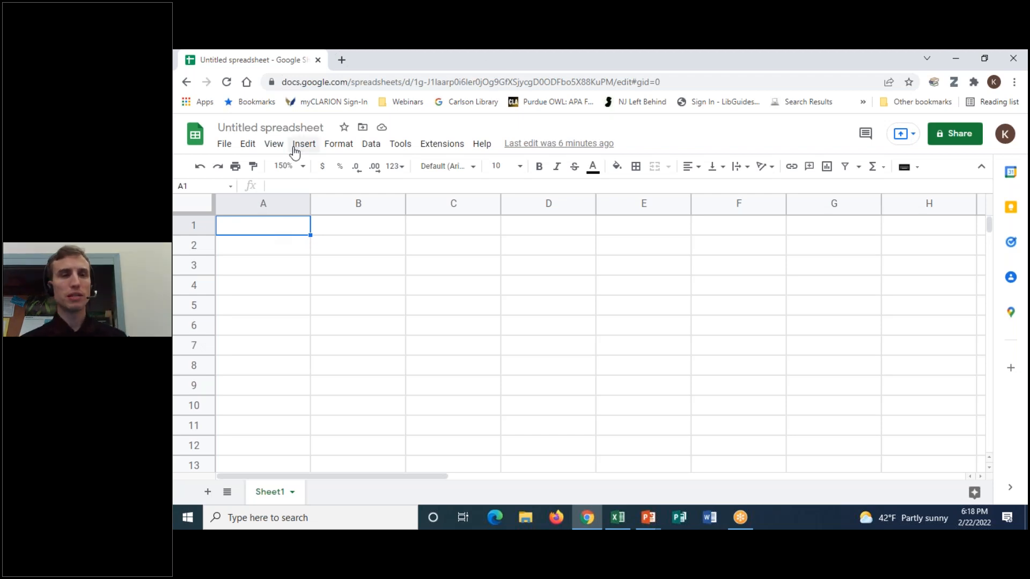
- Zoom the sheet to the 200% preset, then set the zoom to 175%
{"action": "left_click", "coordinate": [304, 167]}
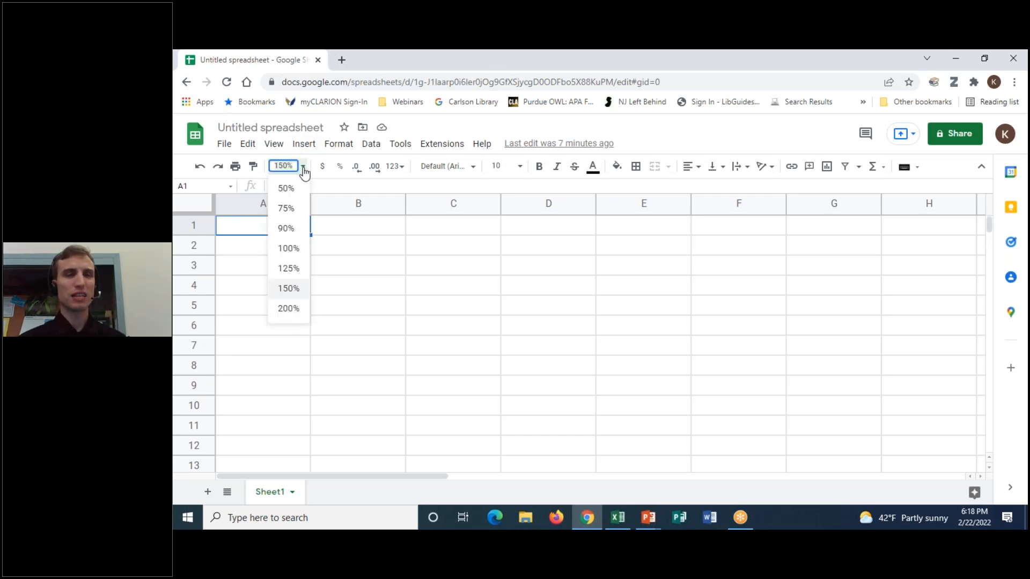
{"action": "left_click", "coordinate": [294, 311]}
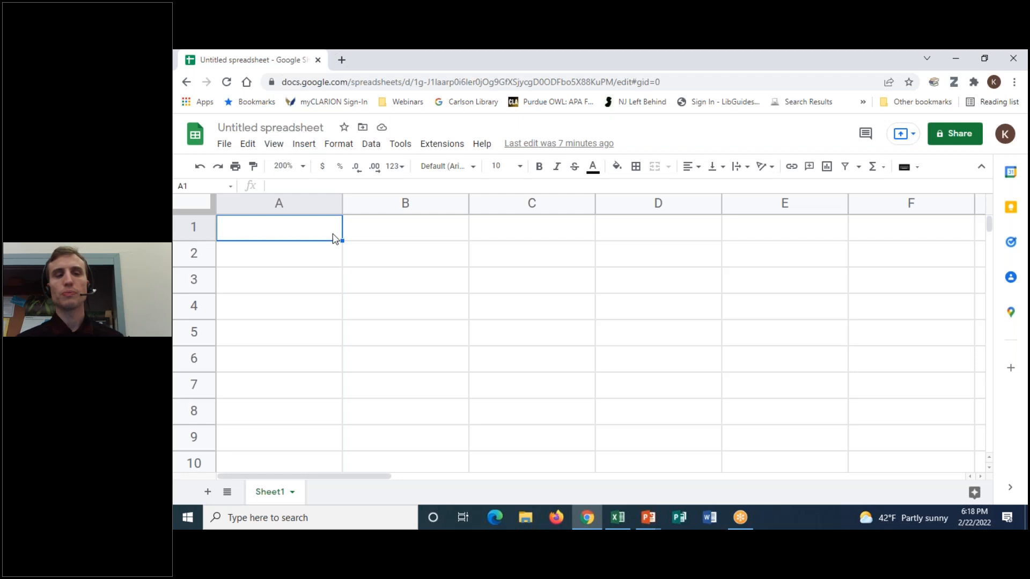
{"action": "left_click", "coordinate": [292, 166]}
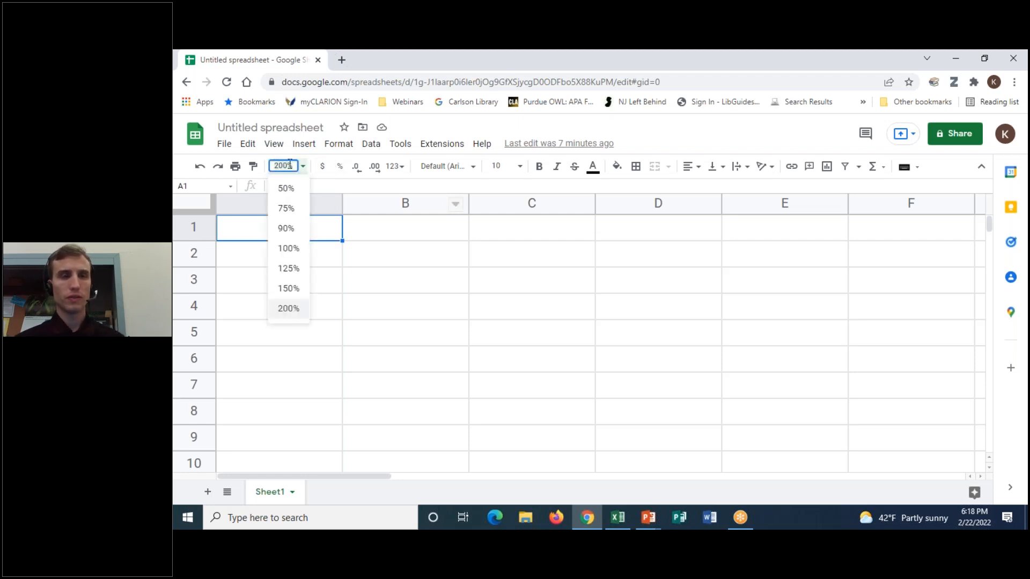
{"action": "type", "text": "175"}
{"action": "key", "text": "Return"}
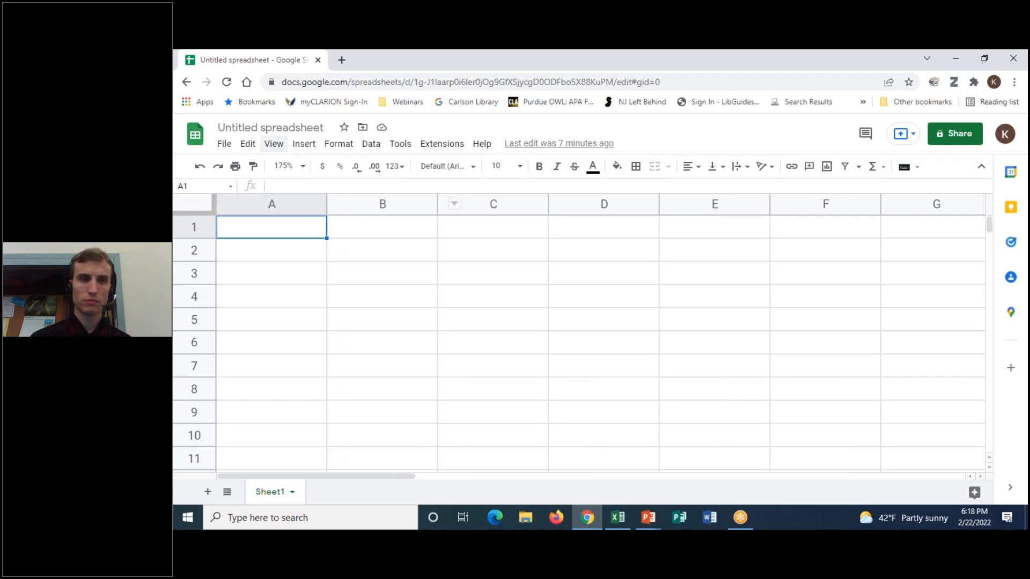
- Lower the zoom through 170% and 165% to exactly 163%
{"action": "left_click", "coordinate": [292, 165]}
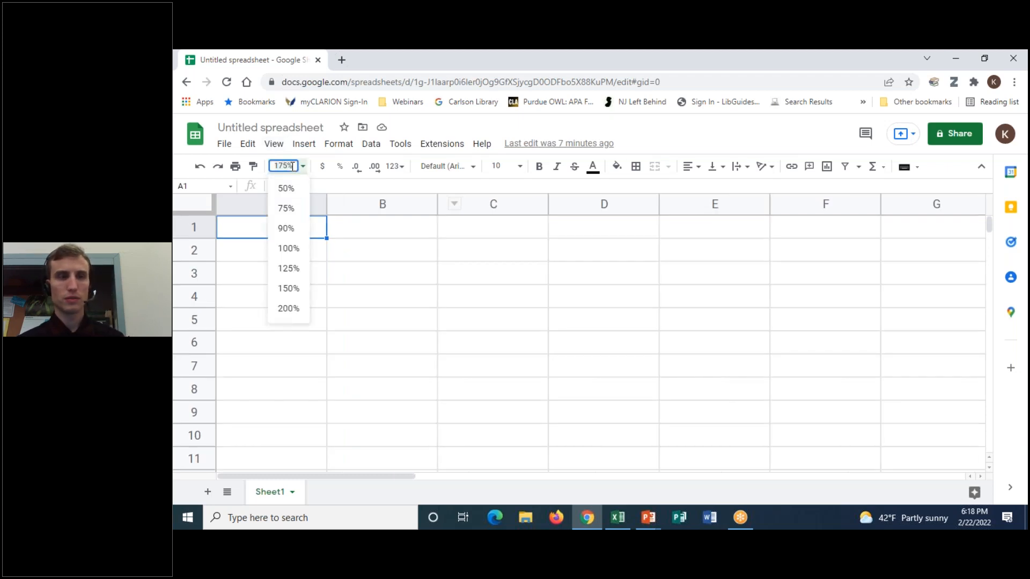
{"action": "type", "text": "70"}
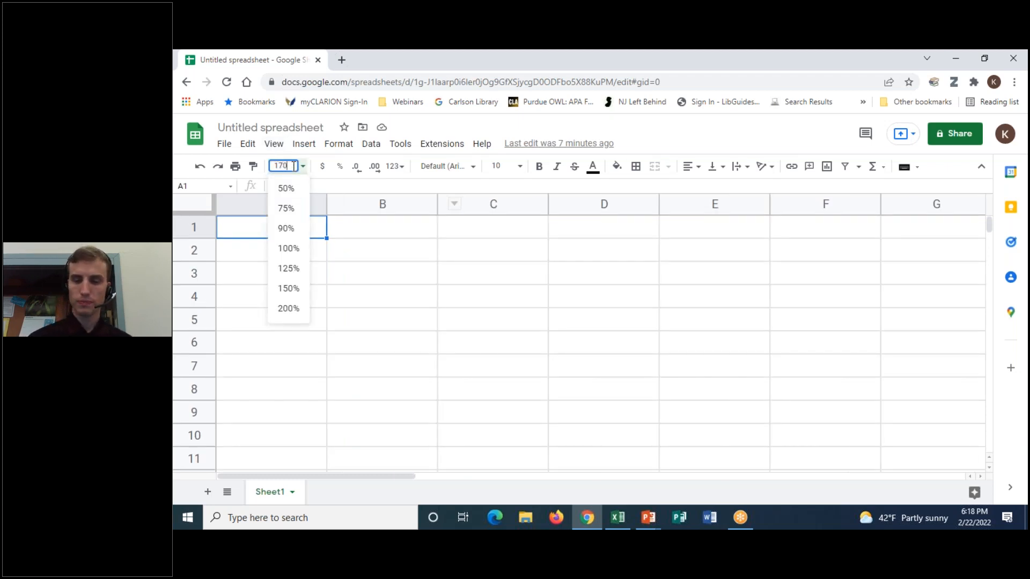
{"action": "key", "text": "Return"}
{"action": "left_click", "coordinate": [293, 166]}
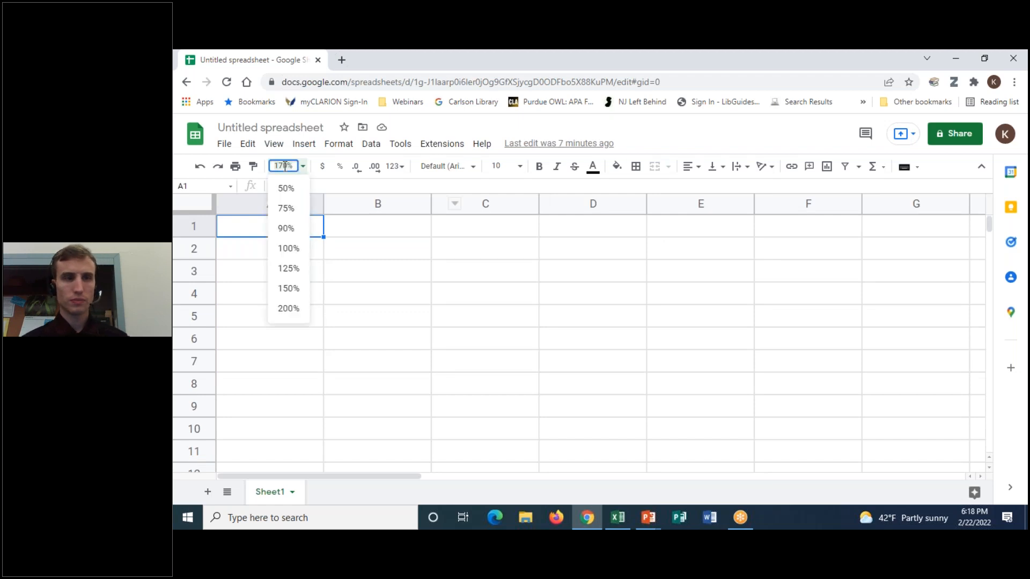
{"action": "key", "text": "BackSpace"}
{"action": "key", "text": "BackSpace"}
{"action": "key", "text": "BackSpace"}
{"action": "type", "text": "65"}
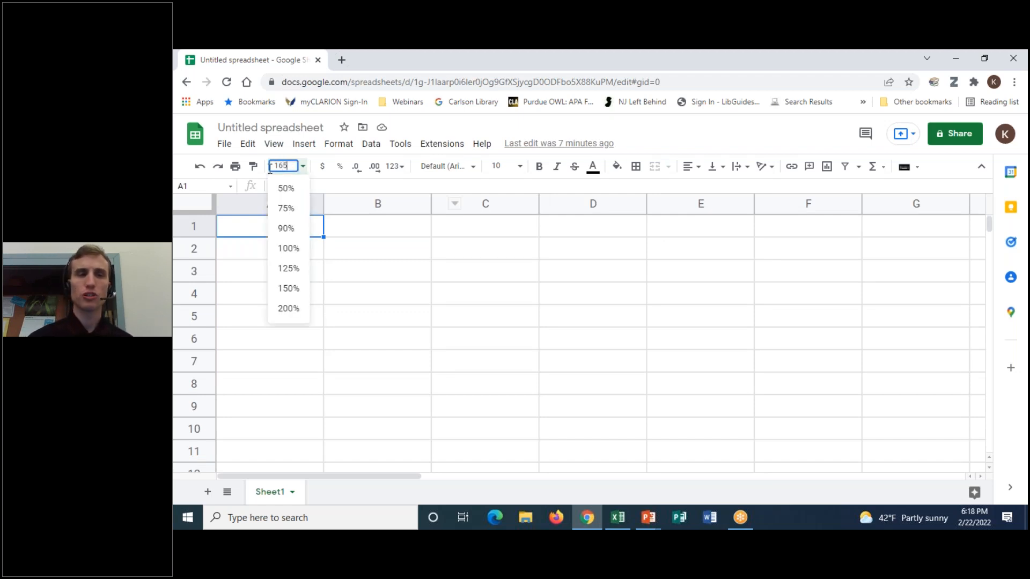
{"action": "key", "text": "Return"}
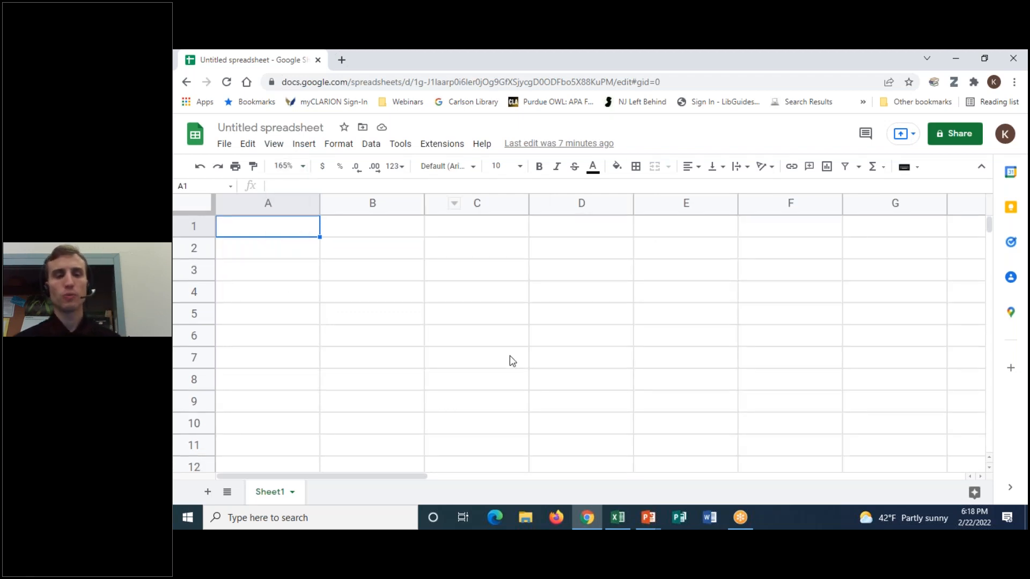
{"action": "left_click", "coordinate": [291, 166]}
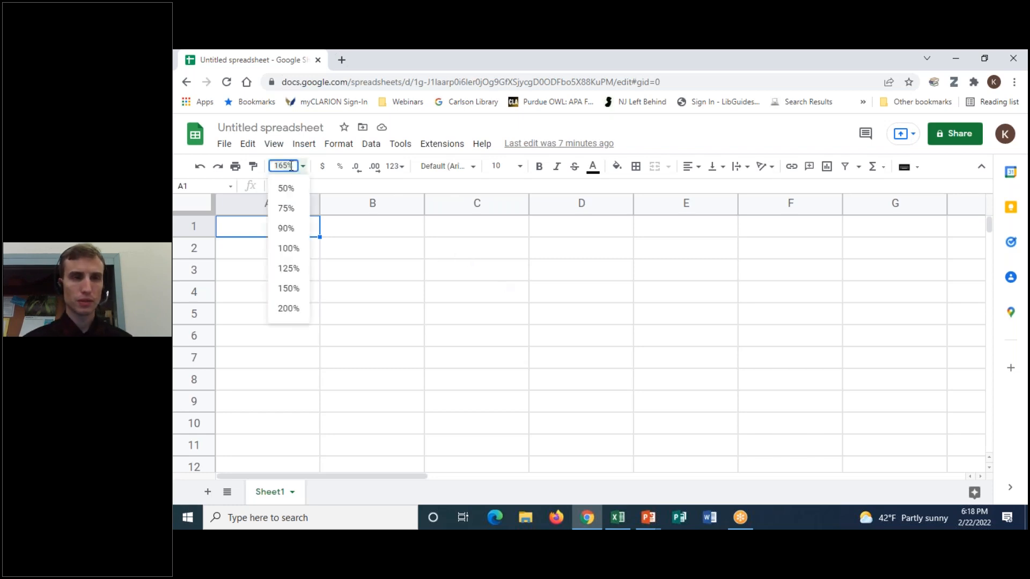
{"action": "key", "text": "BackSpace"}
{"action": "key", "text": "BackSpace"}
{"action": "key", "text": "BackSpace"}
{"action": "type", "text": "63"}
{"action": "key", "text": "Return"}
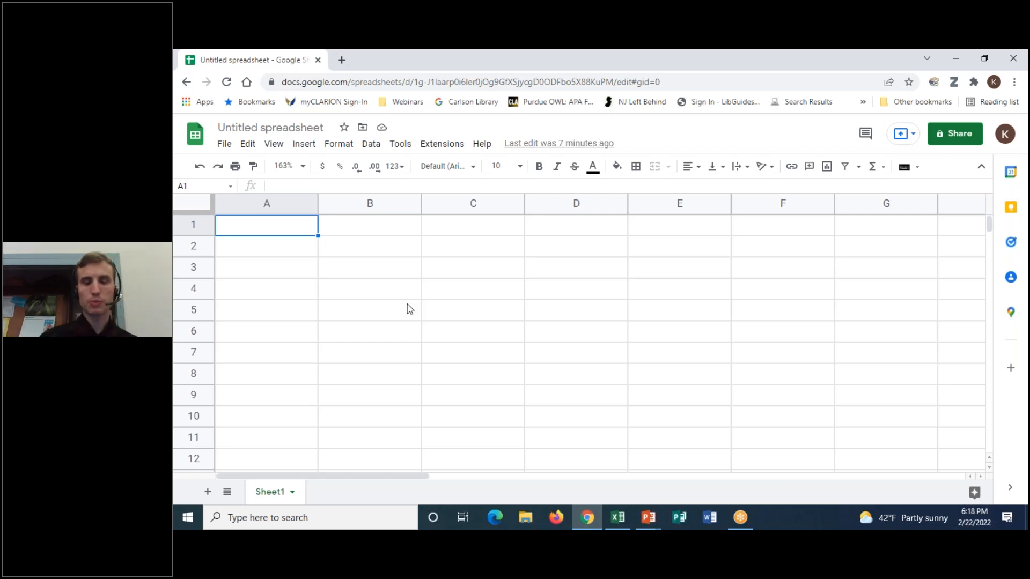
- Enter Moulin Rouge, Hamilton, West Side Story and Chicago in A1–A4
{"action": "type", "text": "Moulin Rouge"}
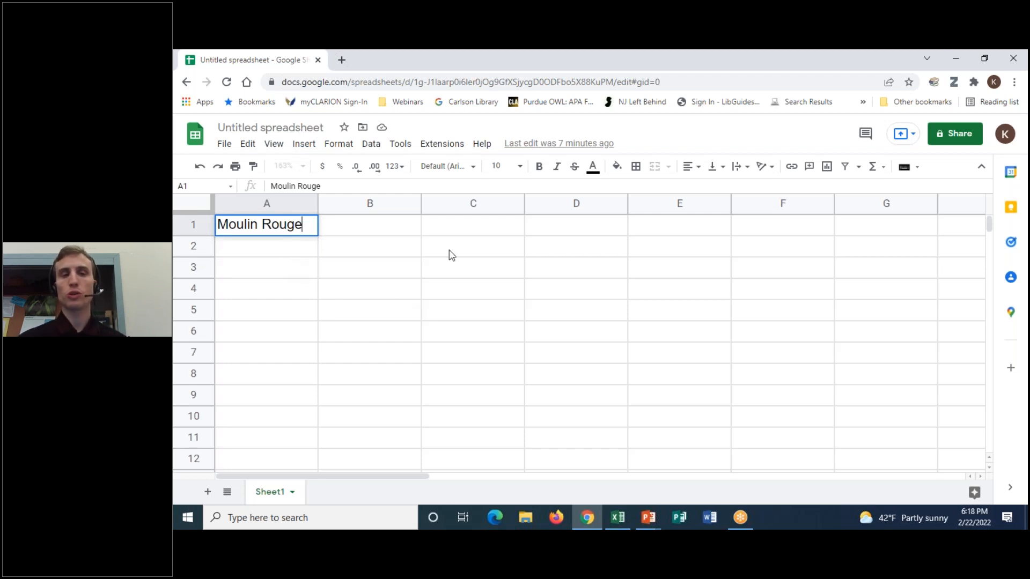
{"action": "key", "text": "Return"}
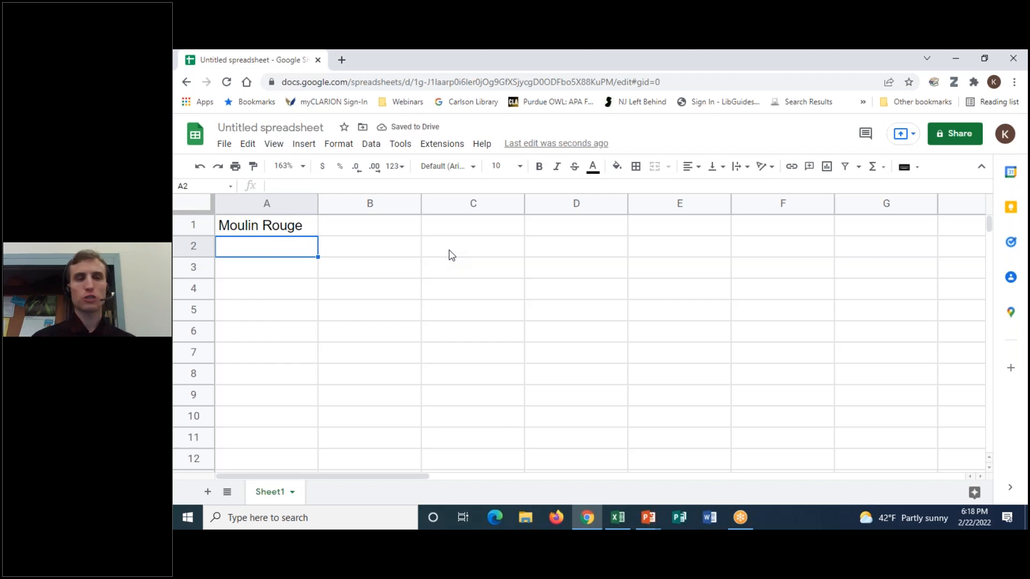
{"action": "type", "text": "Hamilton"}
{"action": "key", "text": "Return"}
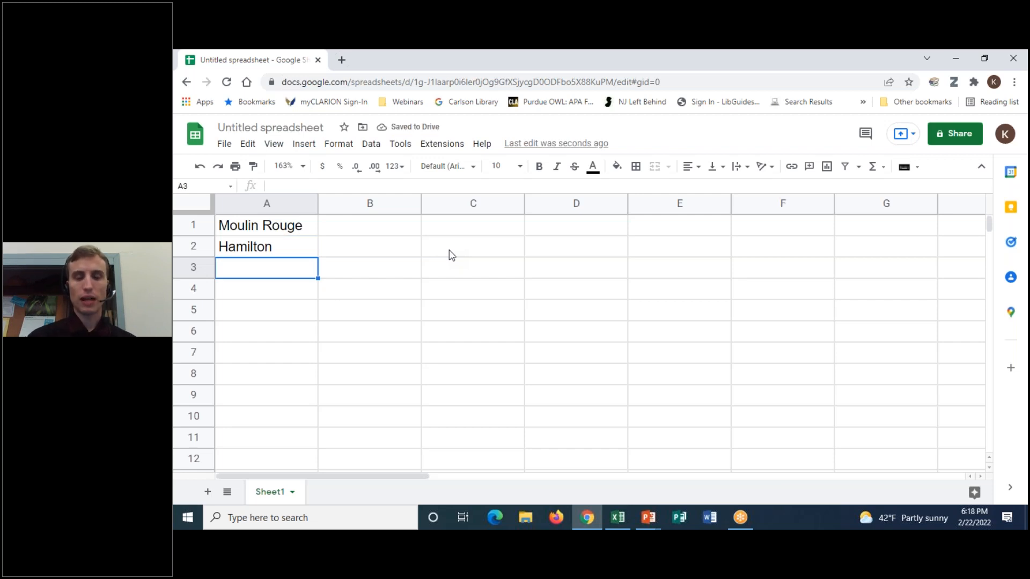
{"action": "type", "text": "West Side Story"}
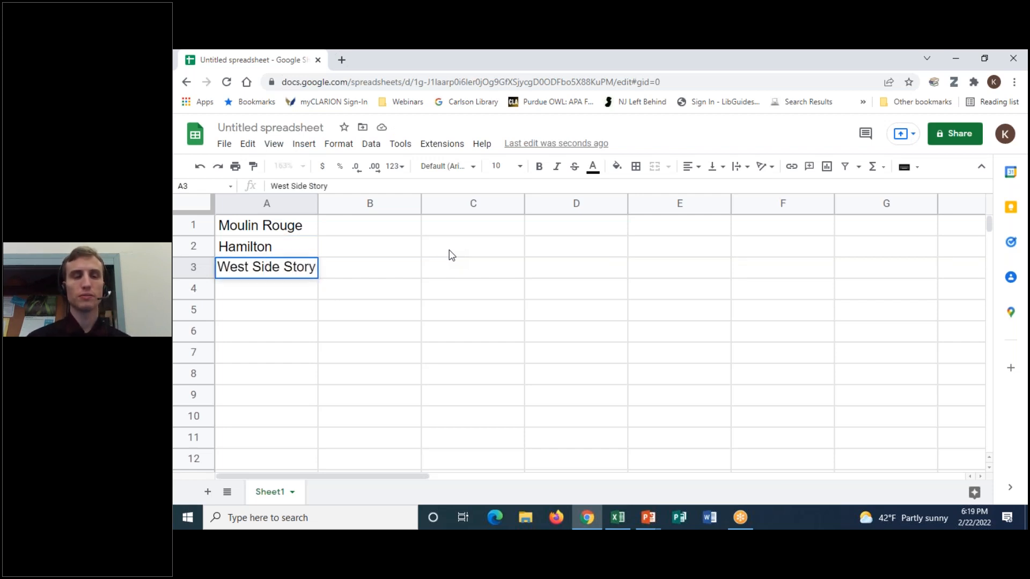
{"action": "key", "text": "Return"}
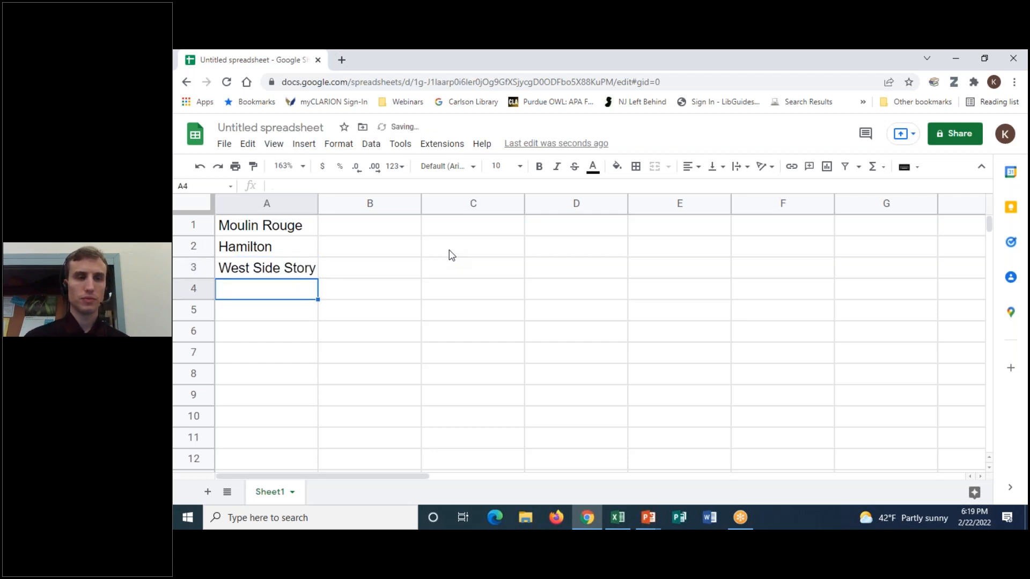
{"action": "type", "text": "Chicago"}
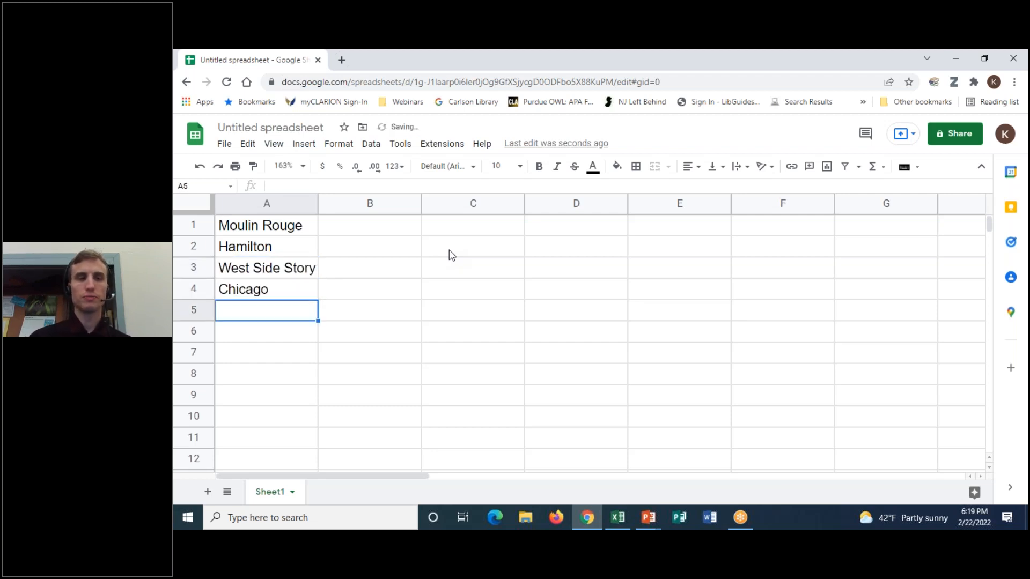
{"action": "key", "text": "Return"}
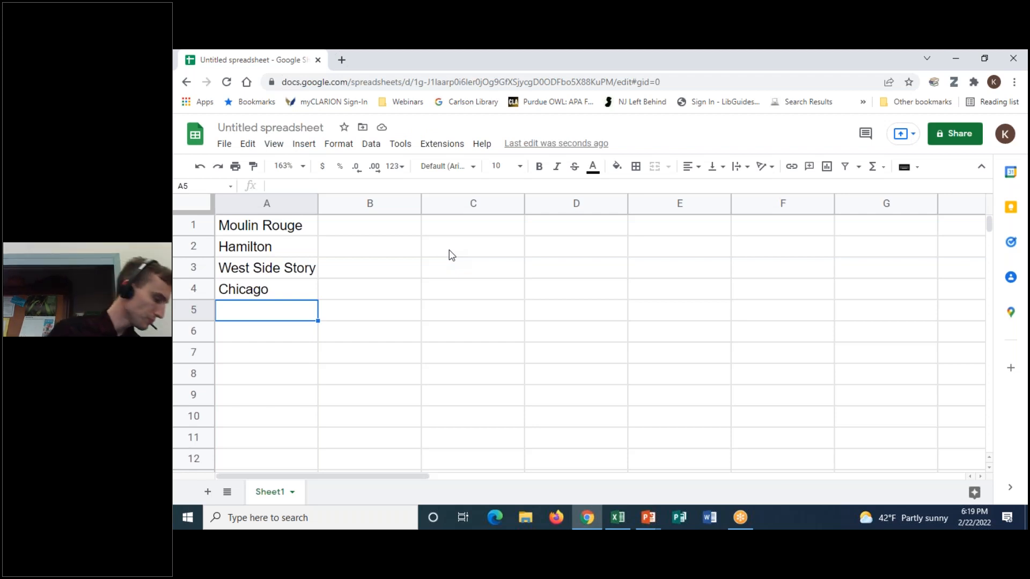
- Enter The Music Man, Cats and In the Heights in A5–A7
{"action": "type", "text": "The Music Man"}
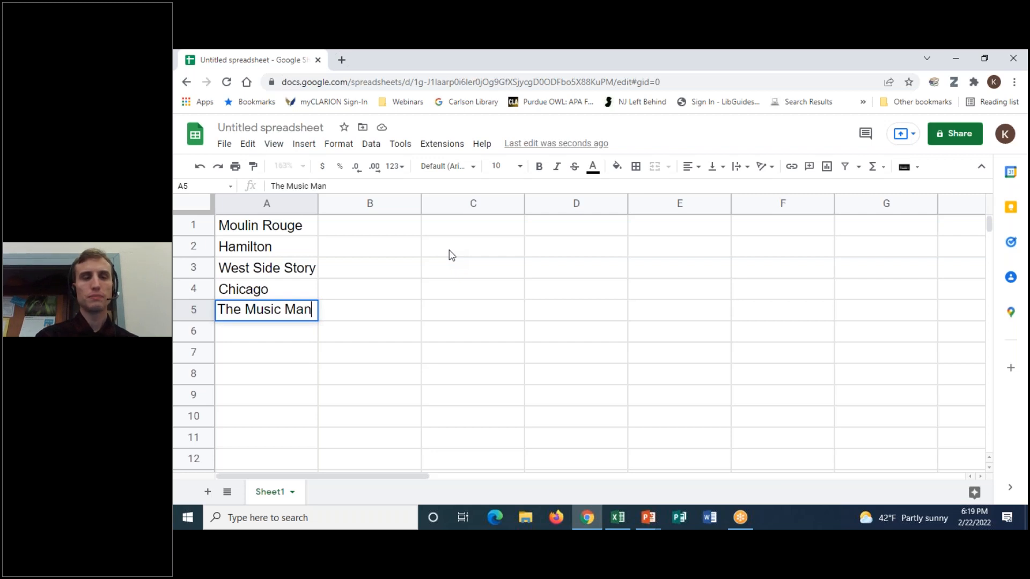
{"action": "key", "text": "Return"}
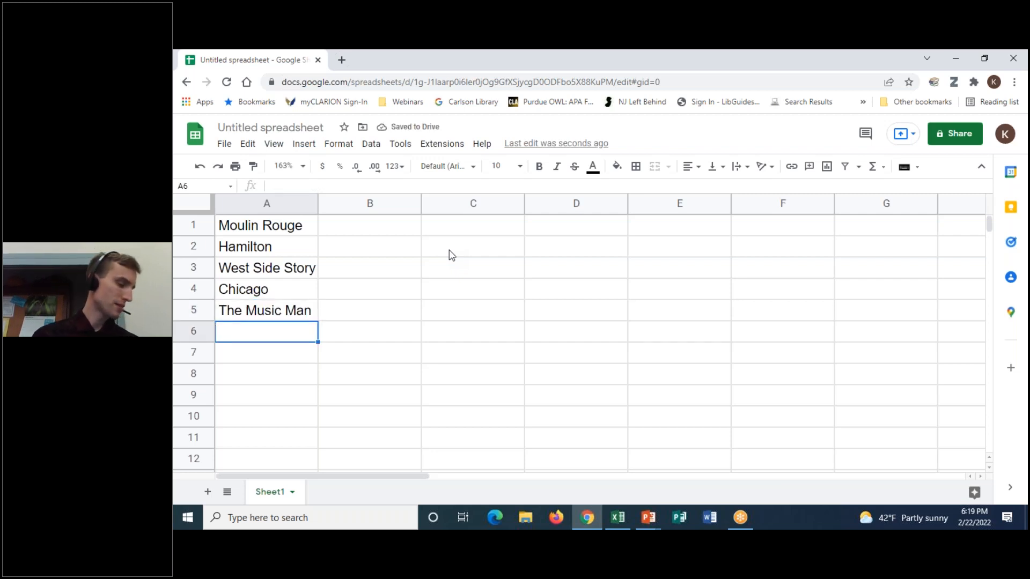
{"action": "type", "text": "Cats"}
{"action": "key", "text": "Return"}
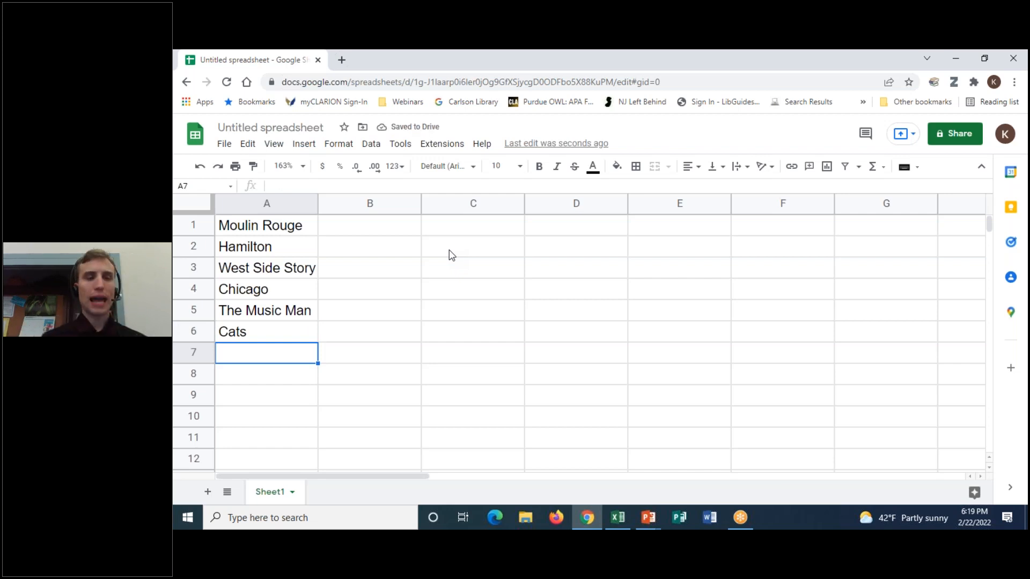
{"action": "type", "text": "In the Heights"}
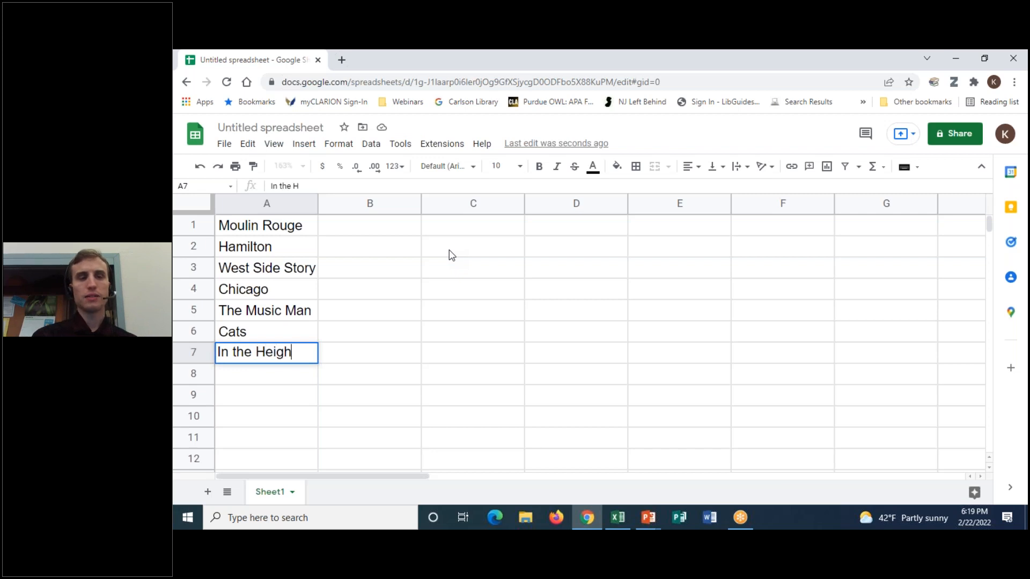
{"action": "key", "text": "Return"}
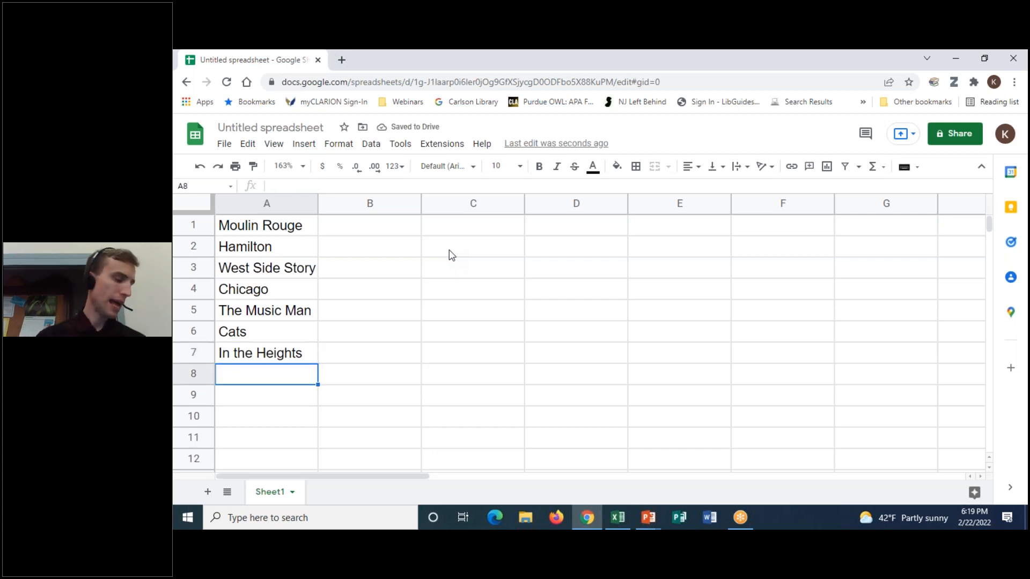
- Type Wicked, Avenue Q, Hairspray, Funny Girl and Newsies into A8–A12
{"action": "type", "text": "Wicked"}
{"action": "key", "text": "Return"}
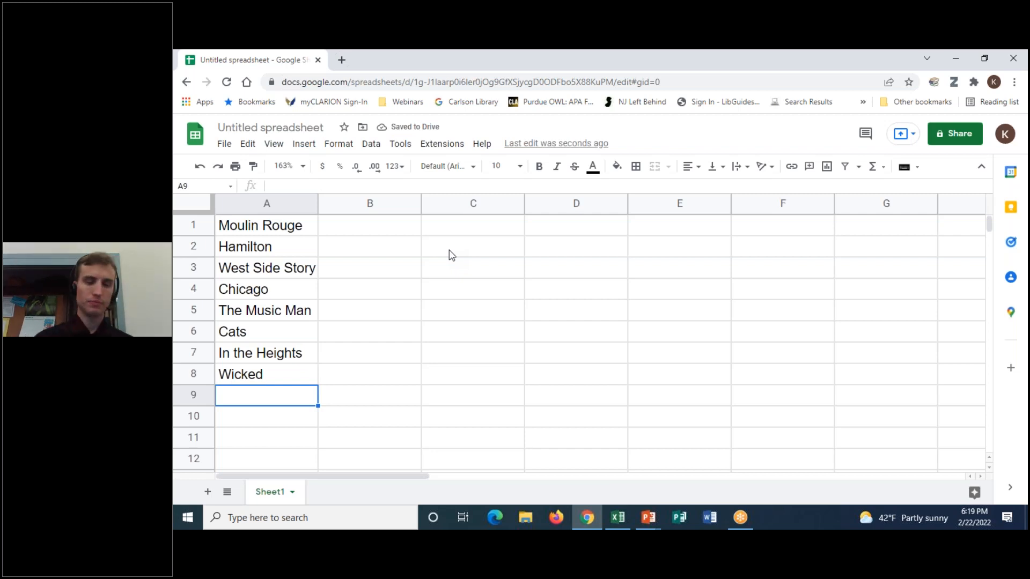
{"action": "type", "text": "Av"}
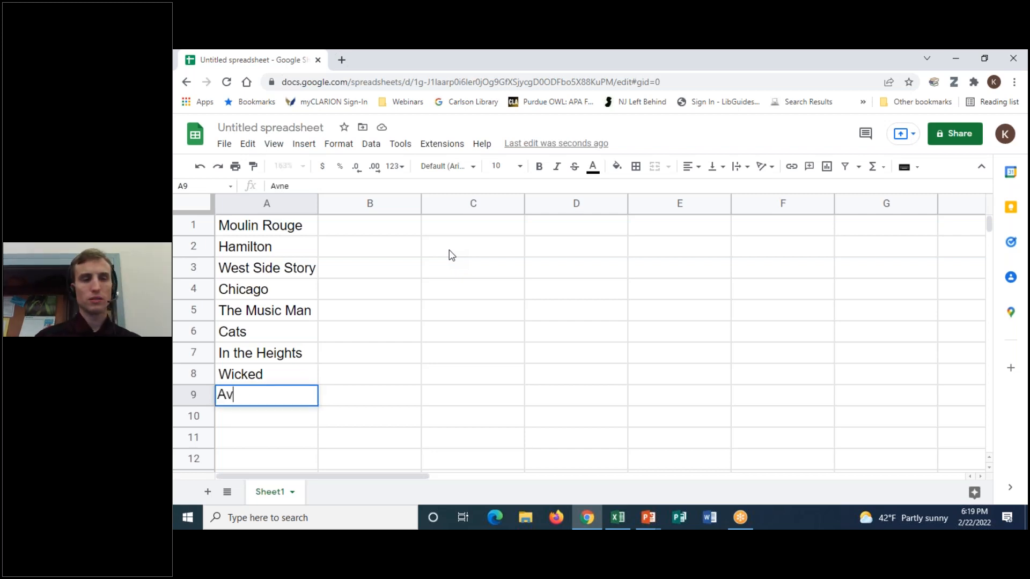
{"action": "type", "text": "enue Q"}
{"action": "key", "text": "Return"}
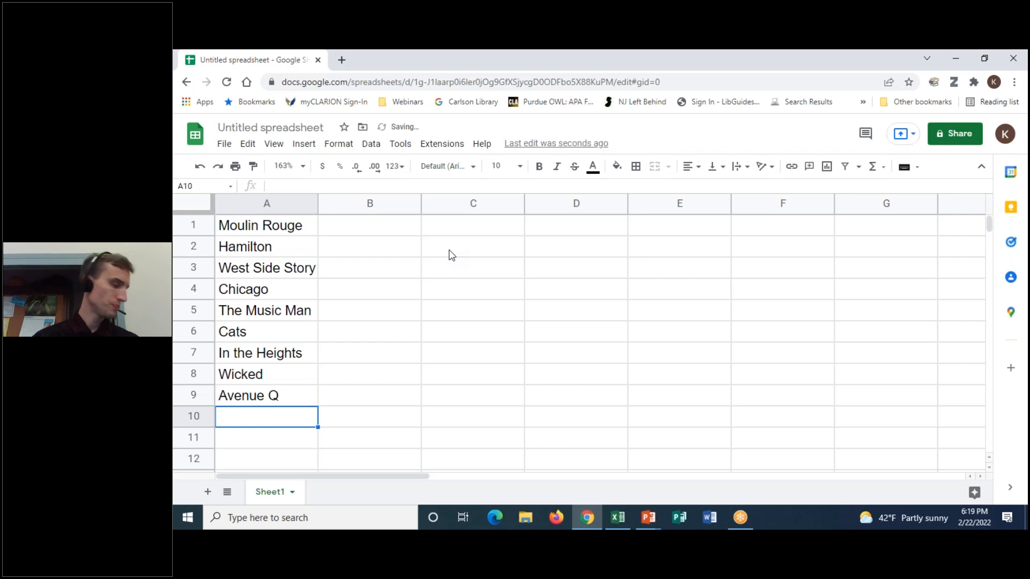
{"action": "type", "text": "Hairspray"}
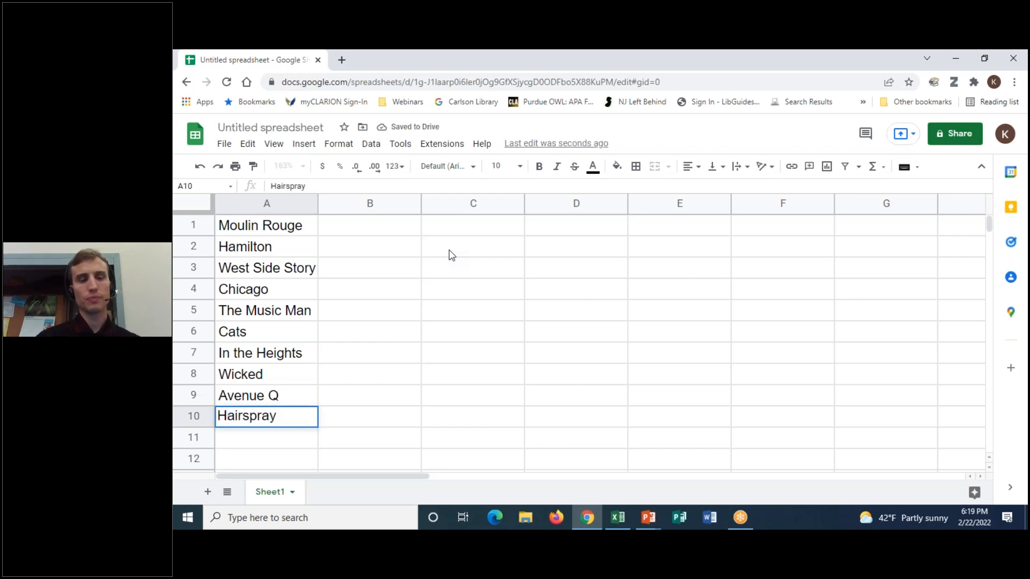
{"action": "key", "text": "Return"}
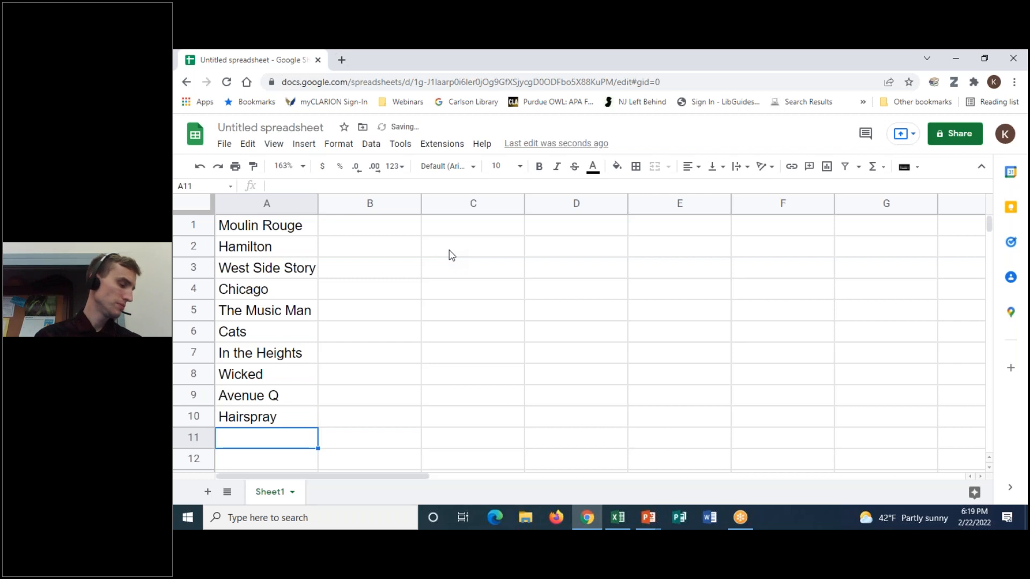
{"action": "type", "text": "Funny Girl"}
{"action": "key", "text": "Return"}
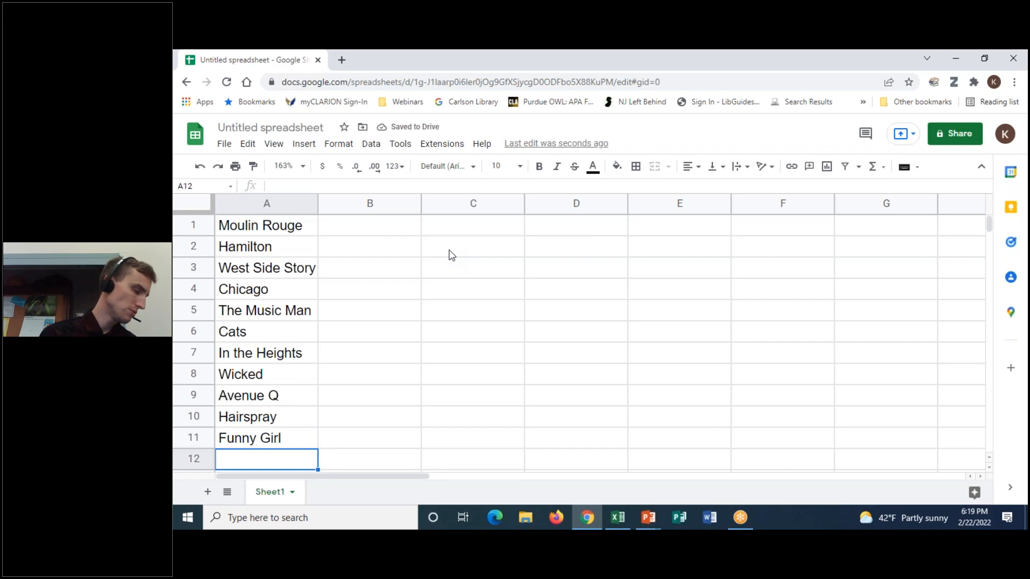
{"action": "type", "text": "Newsies"}
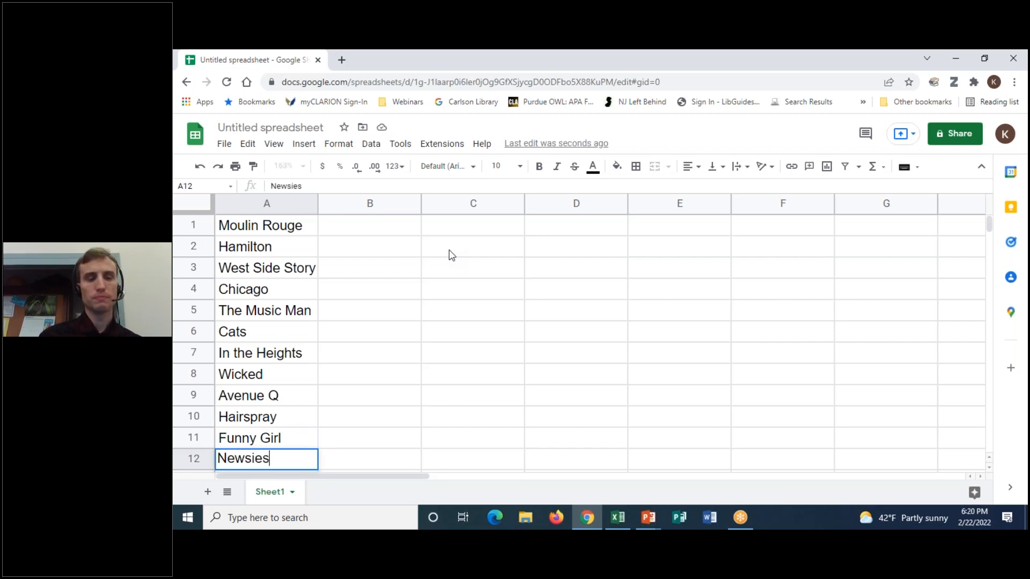
{"action": "key", "text": "Tab"}
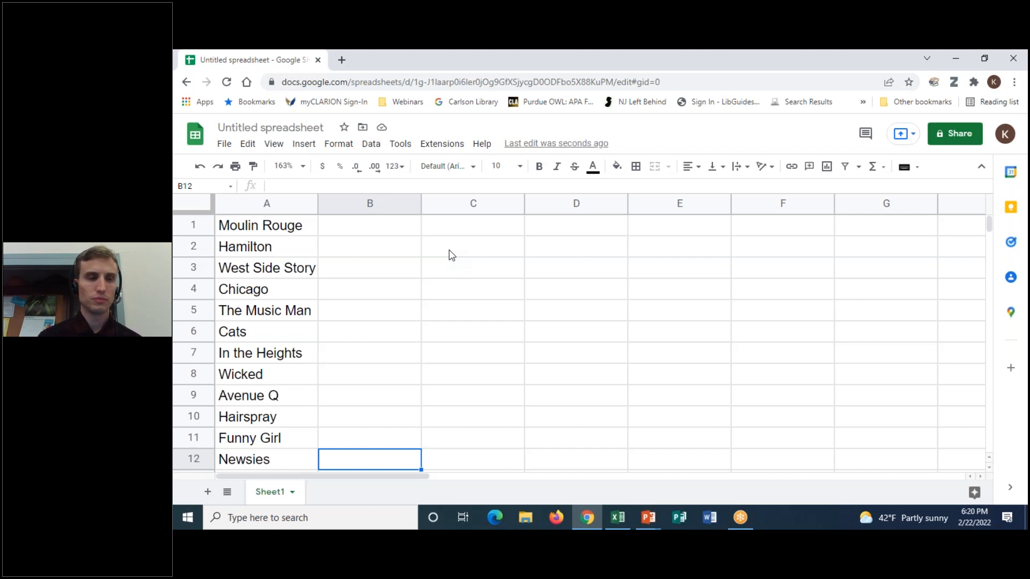
{"action": "left_click", "coordinate": [1007, 288]}
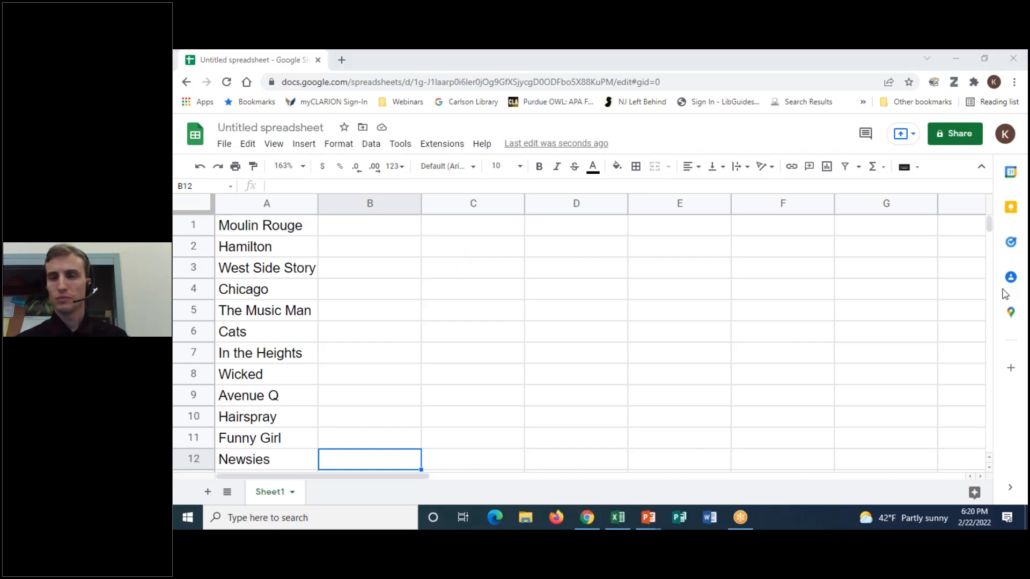
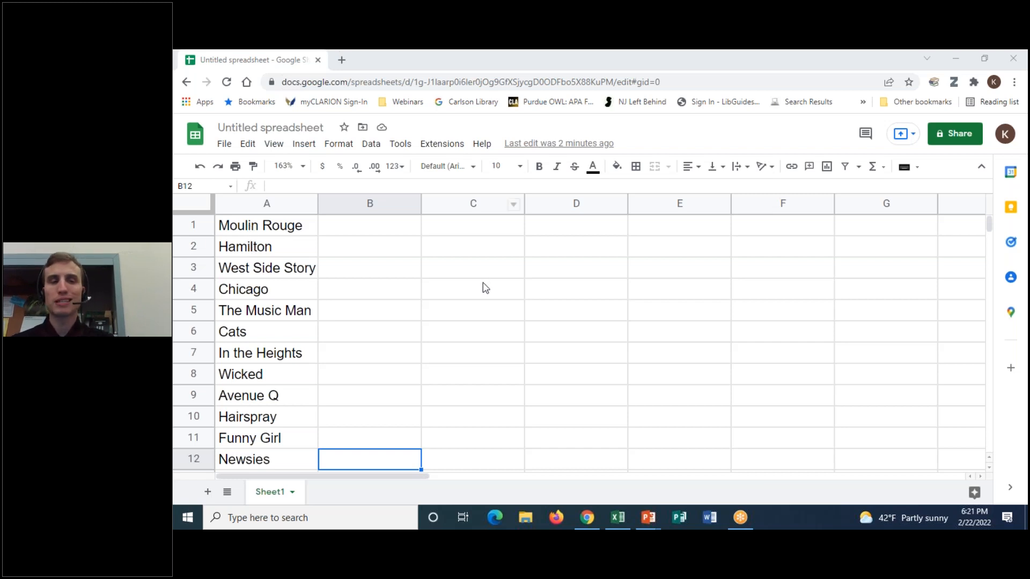
- Select various ranges of the titles in column A, ending on the Chicago cell
{"action": "left_click", "coordinate": [273, 268]}
{"action": "left_click_drag", "start_coordinate": [288, 230], "coordinate": [285, 460]}
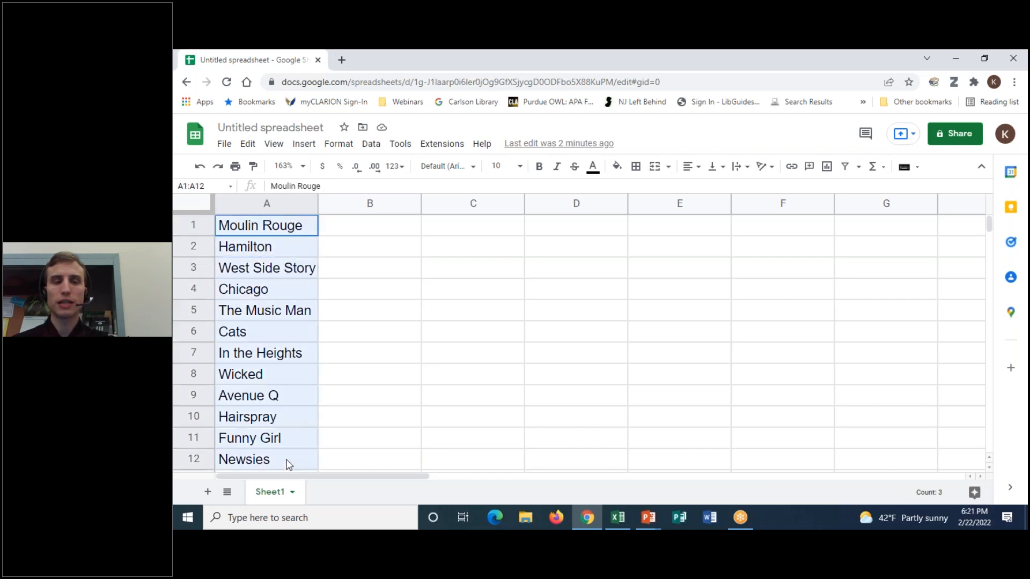
{"action": "left_click", "coordinate": [259, 289]}
{"action": "left_click_drag", "start_coordinate": [276, 230], "coordinate": [273, 295]}
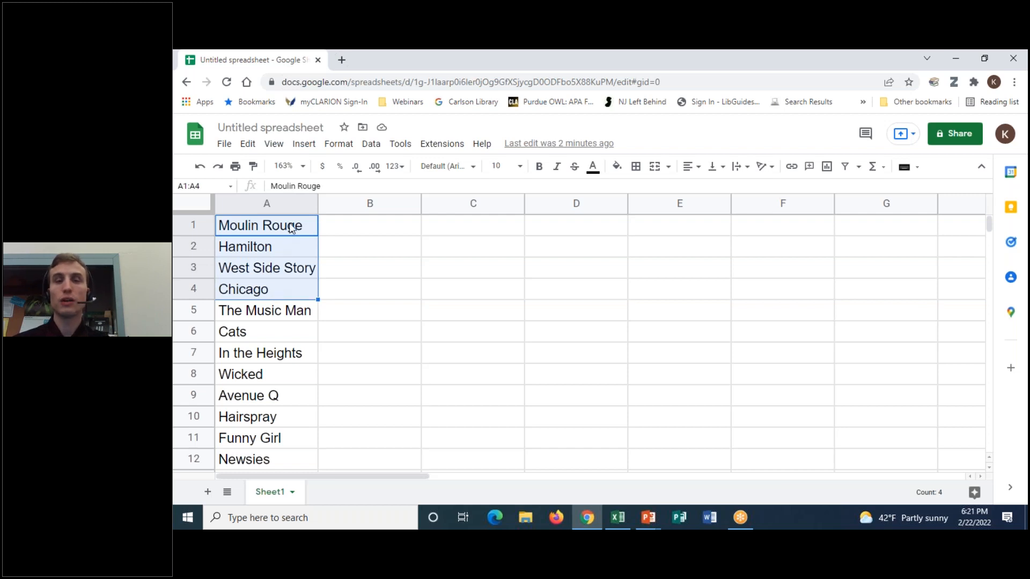
{"action": "left_click", "coordinate": [278, 288]}
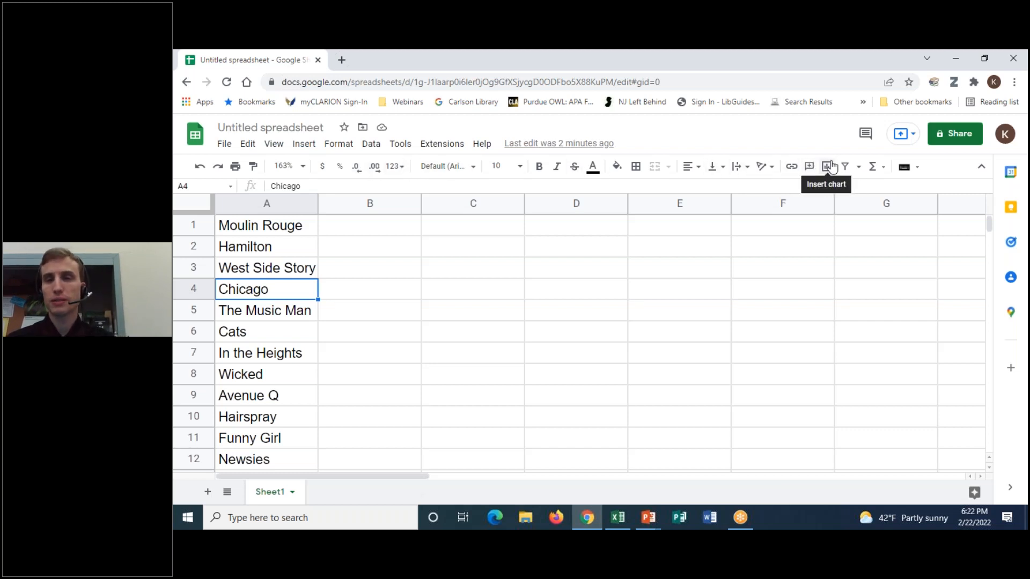
- Check the filter-view and Σ functions dropdowns, then bring up the Data menu
{"action": "left_click", "coordinate": [859, 168]}
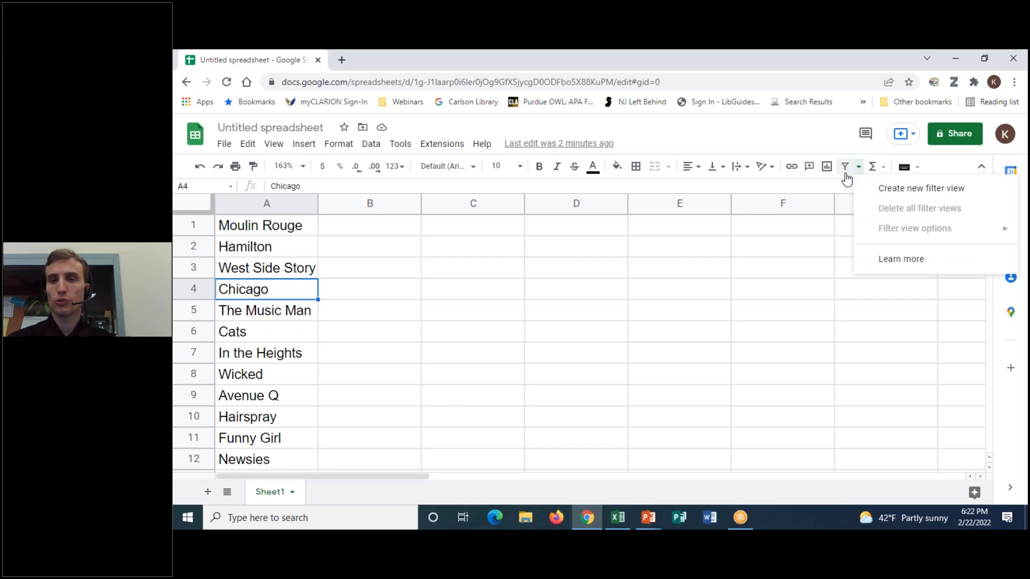
{"action": "left_click", "coordinate": [843, 185]}
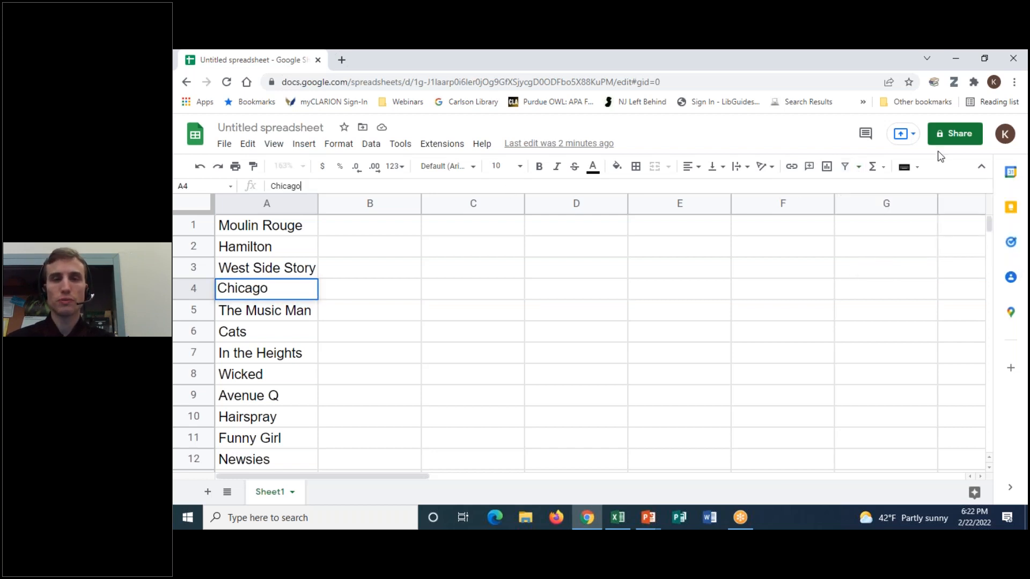
{"action": "left_click", "coordinate": [886, 169]}
{"action": "left_click", "coordinate": [889, 170]}
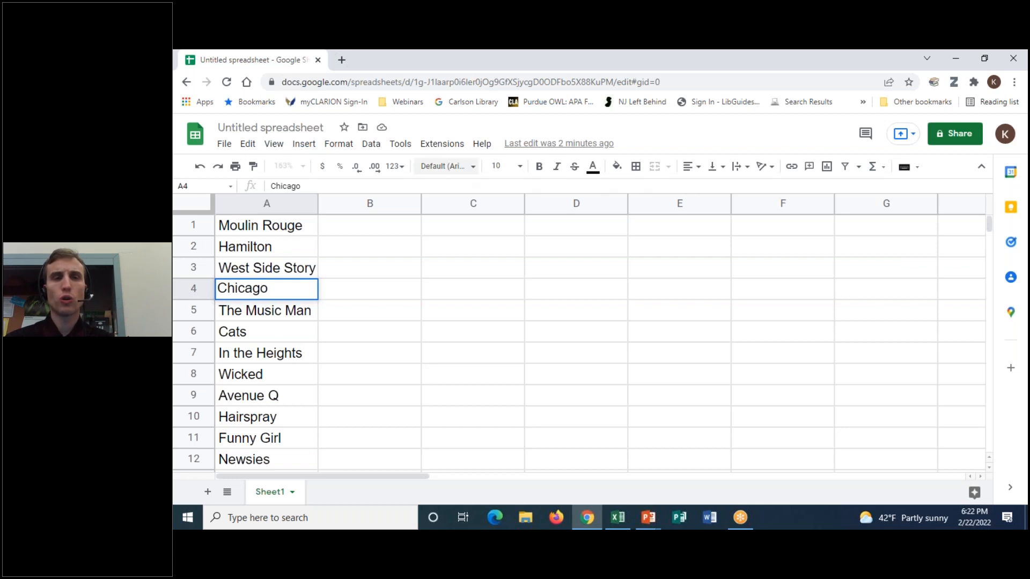
{"action": "left_click", "coordinate": [371, 144]}
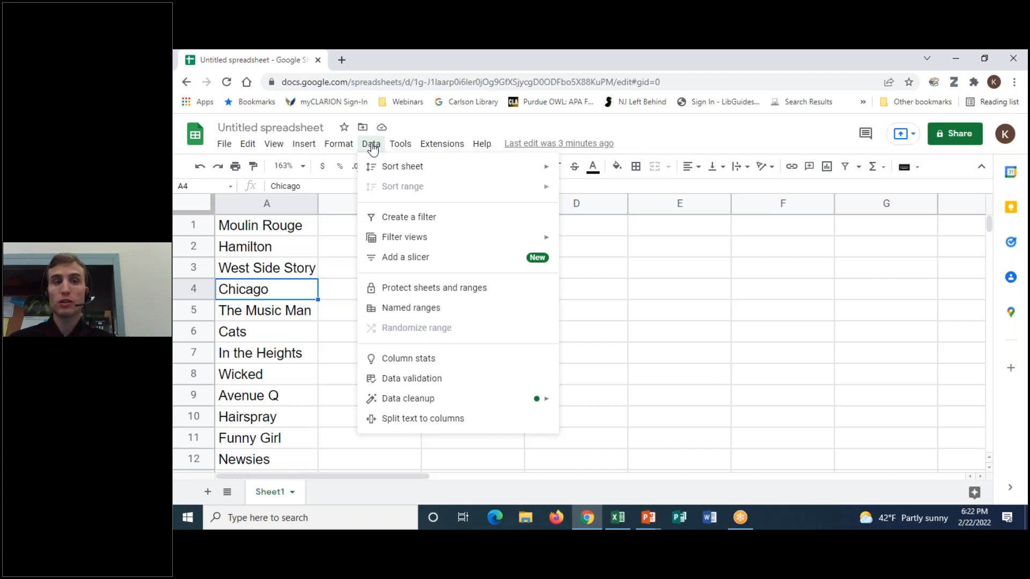
- Sort the sheet by column A, A to Z, so Avenue Q is first and Wicked last
{"action": "mouse_move", "coordinate": [347, 149]}
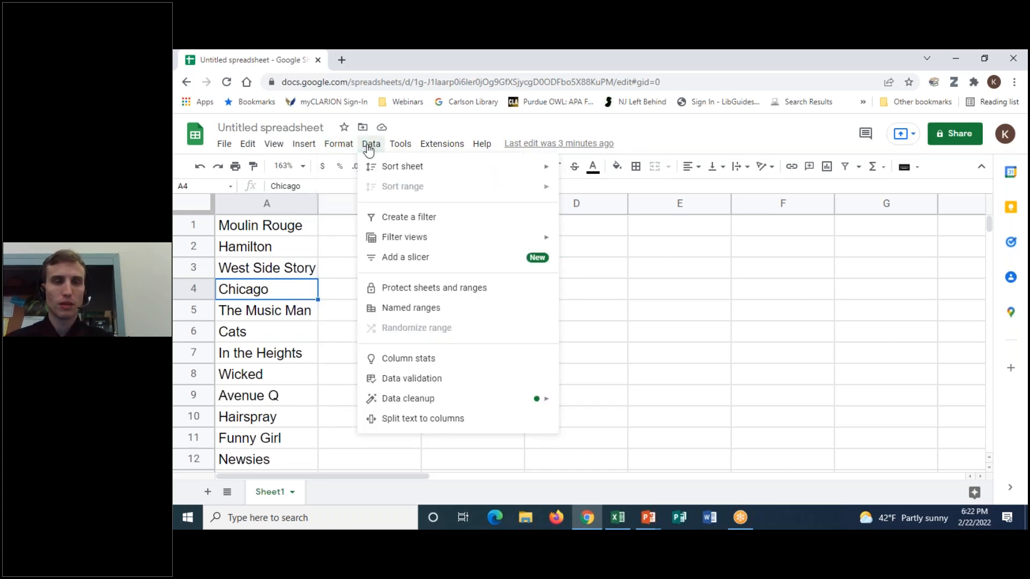
{"action": "mouse_move", "coordinate": [377, 167]}
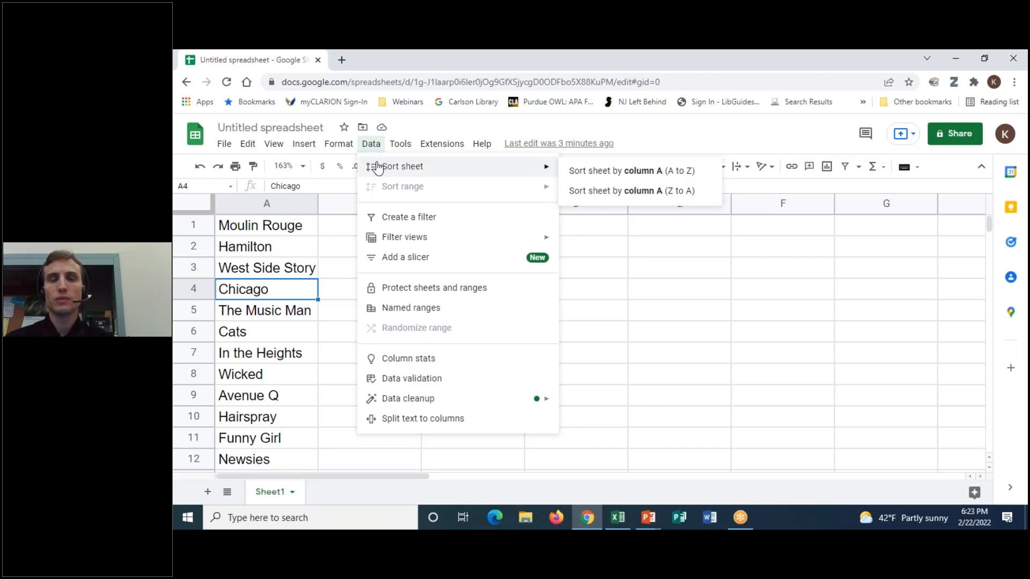
{"action": "left_click", "coordinate": [639, 175]}
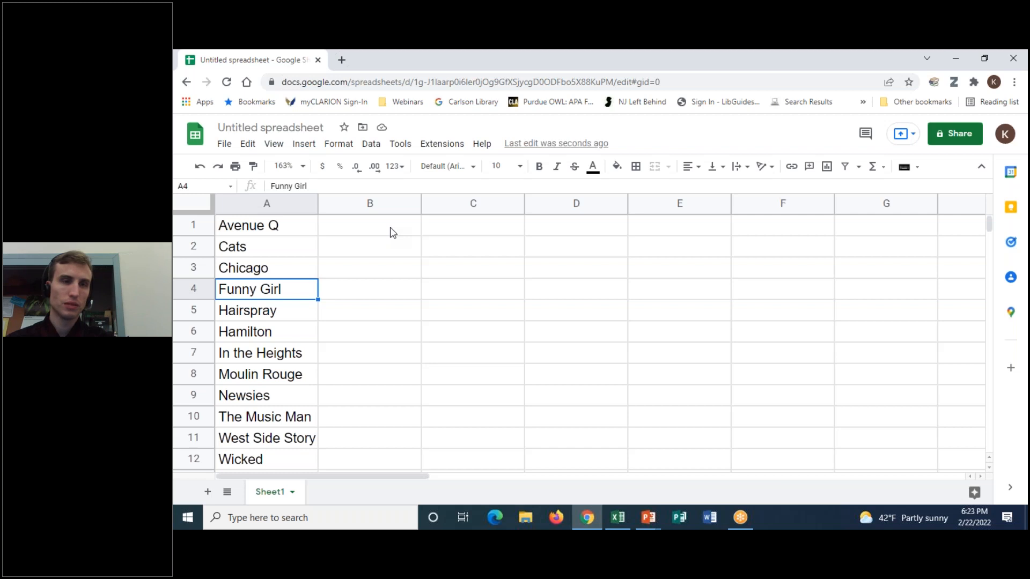
{"action": "left_click", "coordinate": [373, 146]}
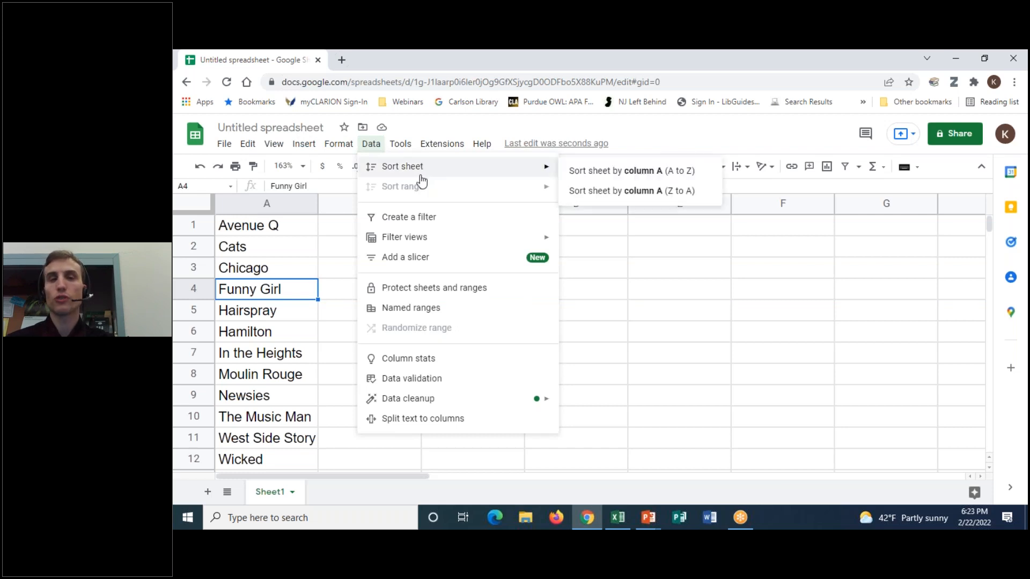
{"action": "mouse_move", "coordinate": [424, 177]}
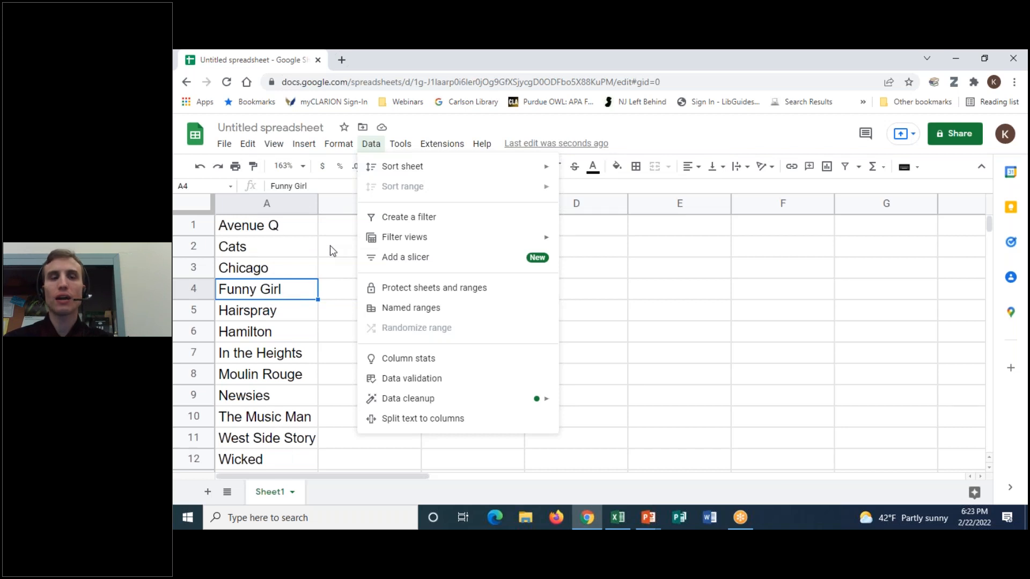
{"action": "left_click", "coordinate": [648, 230]}
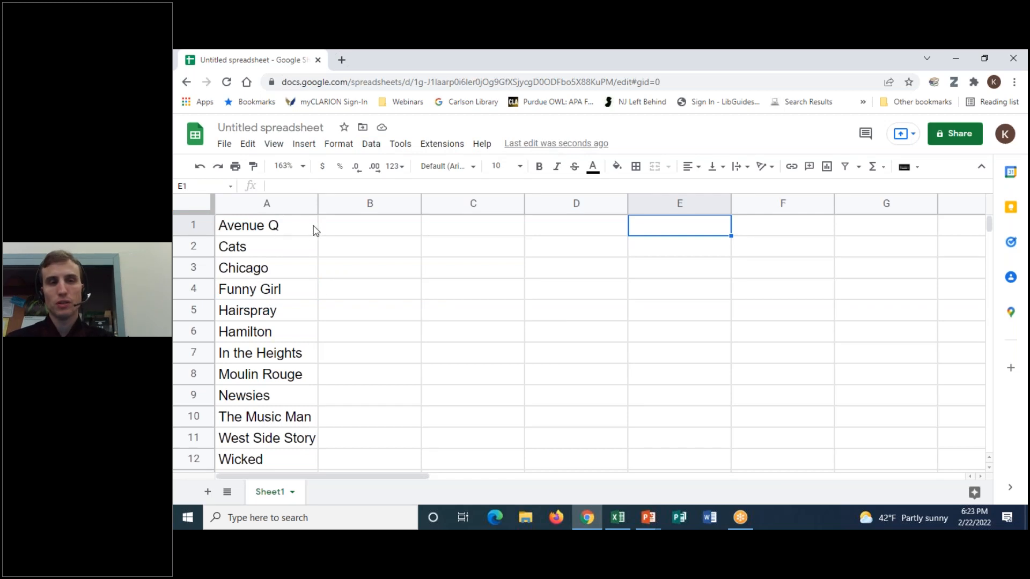
{"action": "left_click", "coordinate": [346, 230]}
{"action": "left_click", "coordinate": [504, 231]}
{"action": "left_click", "coordinate": [601, 233]}
{"action": "left_click", "coordinate": [662, 227]}
{"action": "left_click", "coordinate": [558, 231]}
{"action": "left_click", "coordinate": [480, 230]}
{"action": "left_click", "coordinate": [296, 230]}
{"action": "left_click", "coordinate": [354, 231]}
{"action": "left_click", "coordinate": [472, 232]}
{"action": "left_click", "coordinate": [394, 236]}
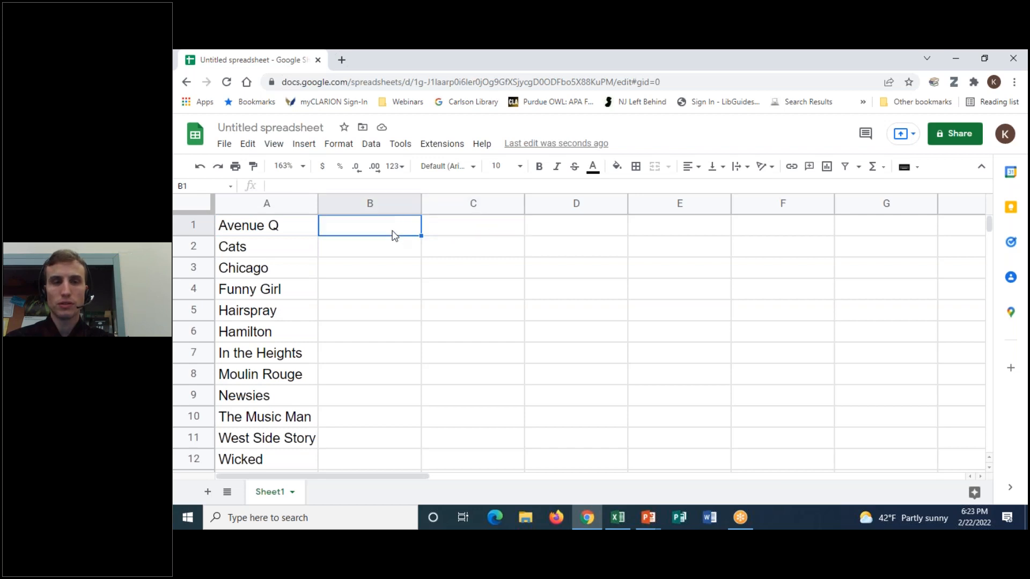
{"action": "left_click", "coordinate": [505, 230]}
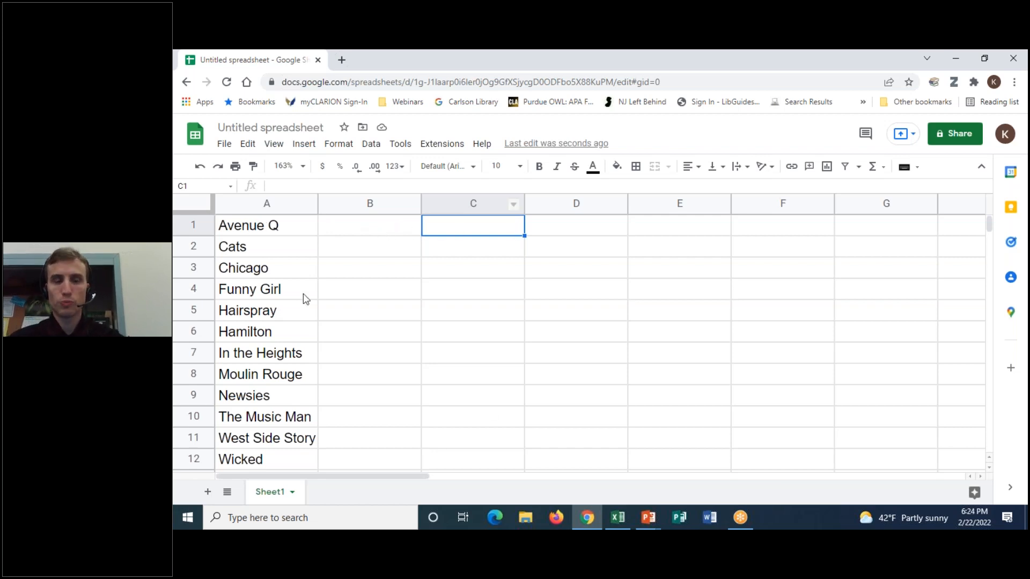
{"action": "left_click", "coordinate": [280, 226]}
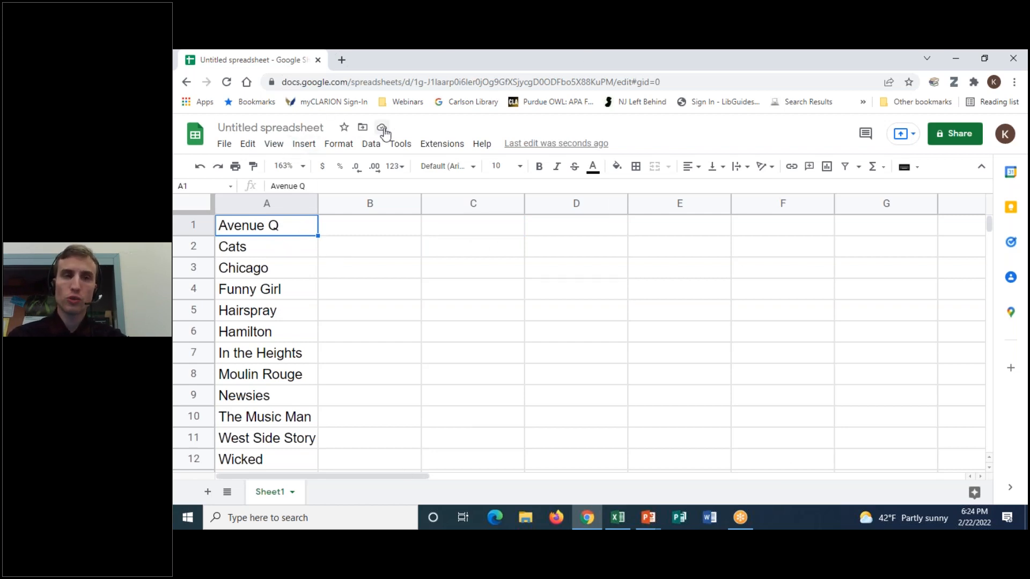
{"action": "left_click_drag", "start_coordinate": [271, 223], "coordinate": [270, 344]}
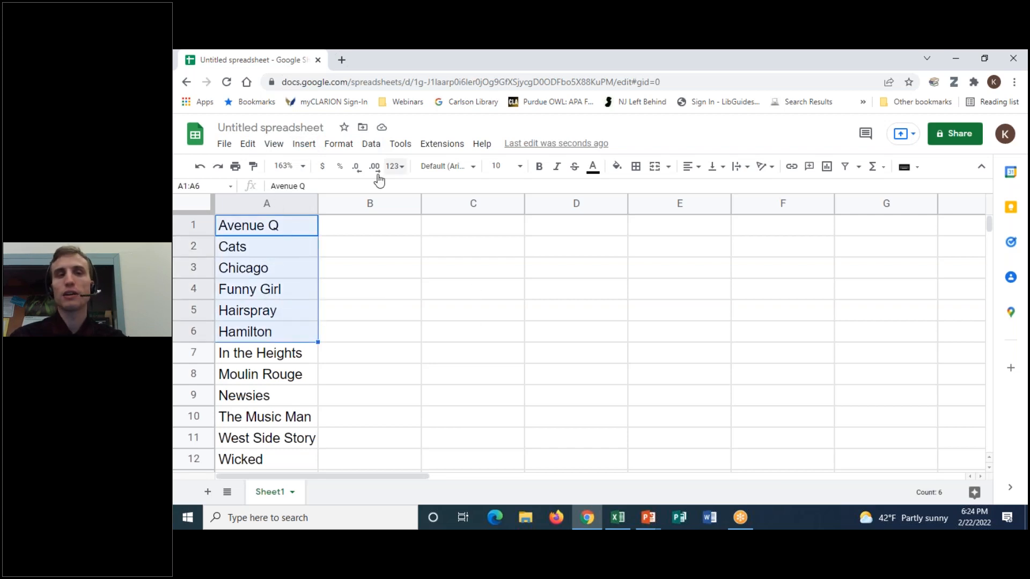
{"action": "left_click", "coordinate": [372, 144]}
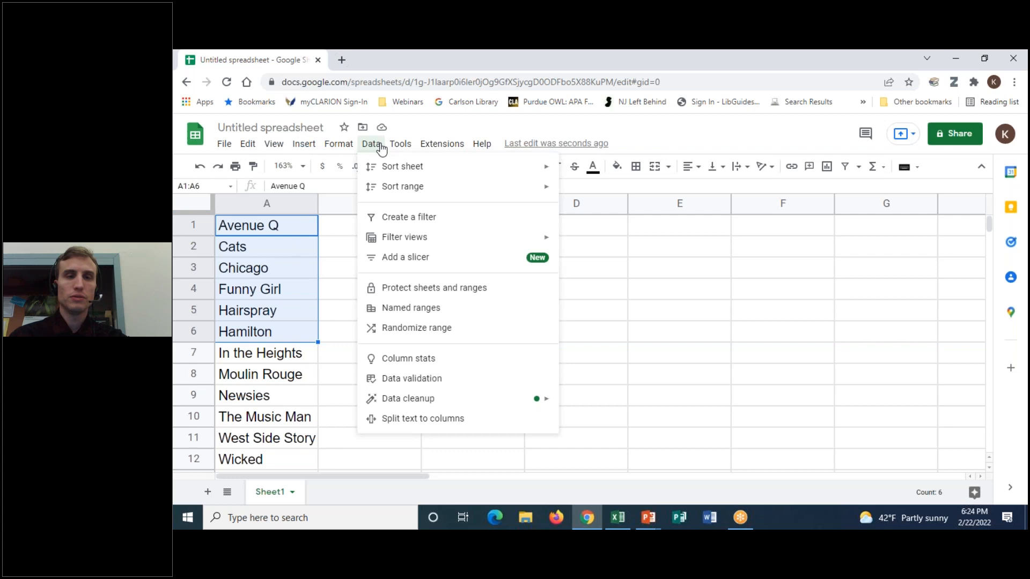
{"action": "mouse_move", "coordinate": [395, 194]}
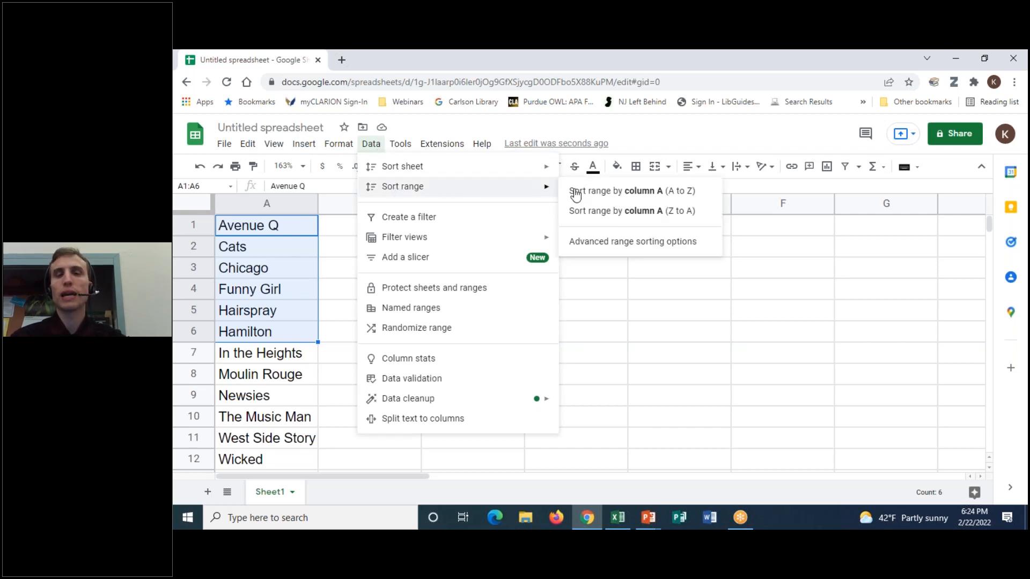
{"action": "left_click", "coordinate": [635, 191]}
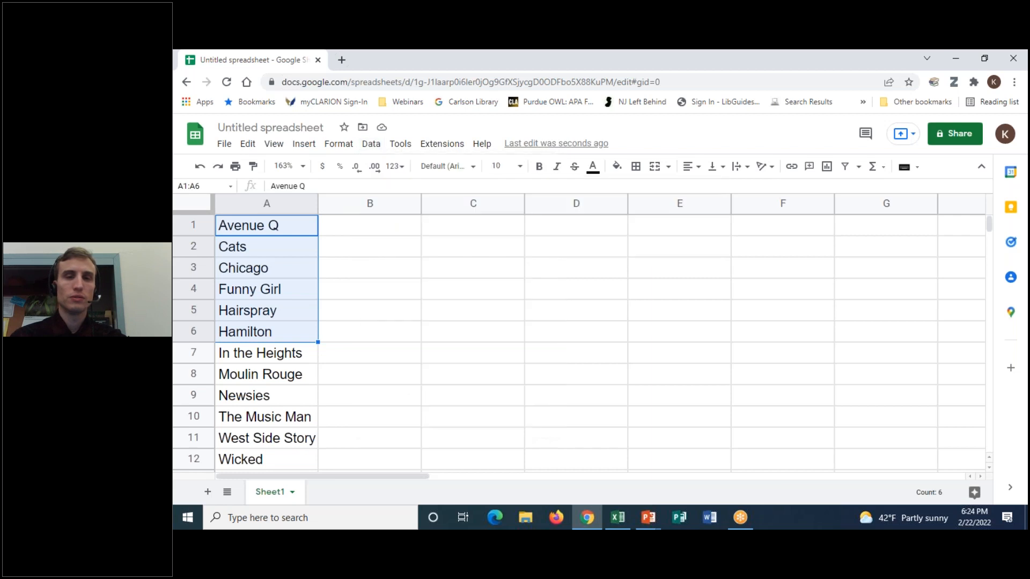
{"action": "left_click", "coordinate": [264, 291]}
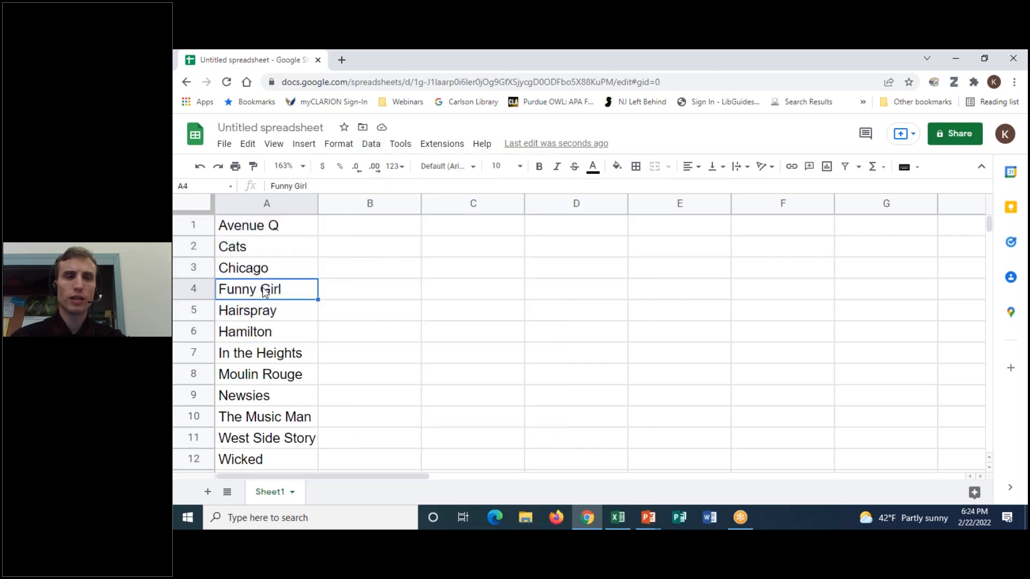
{"action": "left_click_drag", "start_coordinate": [287, 231], "coordinate": [295, 338]}
{"action": "left_click", "coordinate": [287, 228]}
{"action": "left_click_drag", "start_coordinate": [295, 233], "coordinate": [297, 333]}
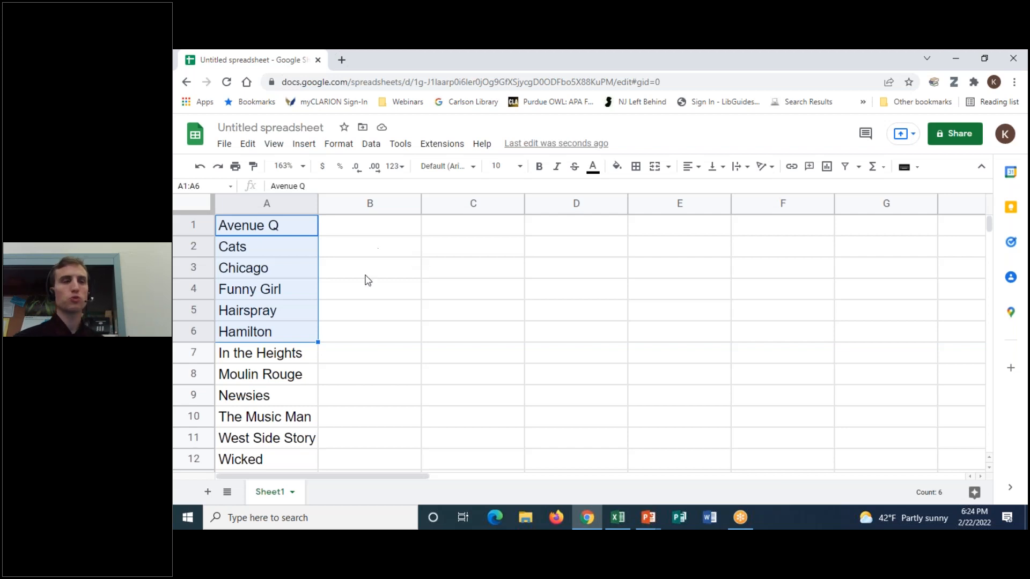
{"action": "left_click", "coordinate": [288, 266]}
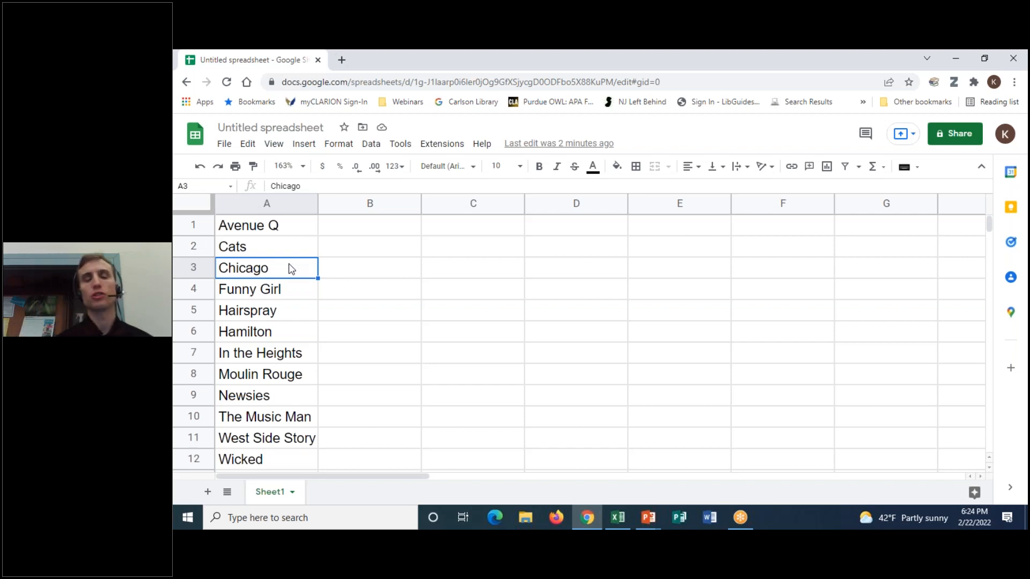
{"action": "left_click", "coordinate": [288, 231]}
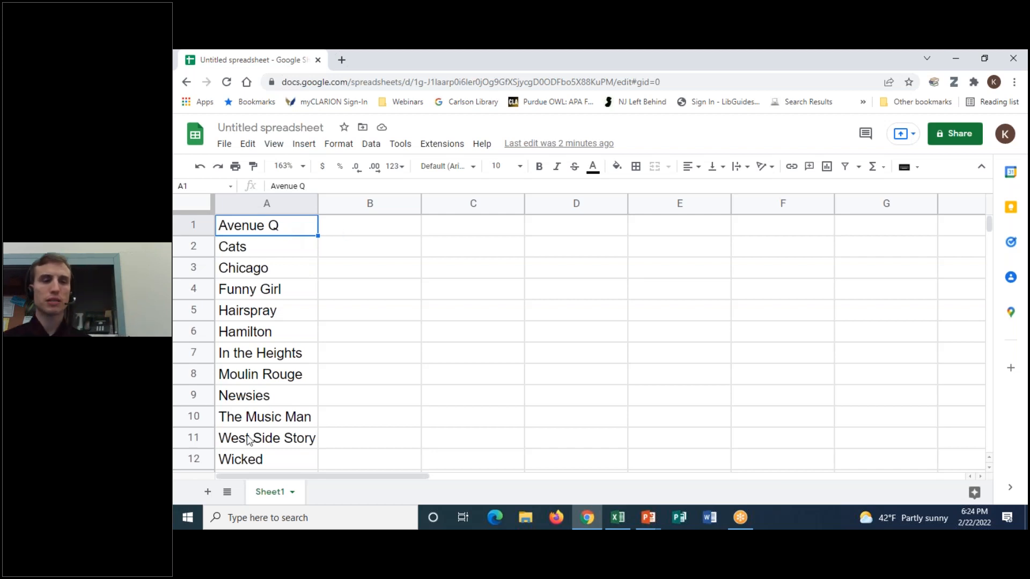
{"action": "left_click", "coordinate": [289, 417]}
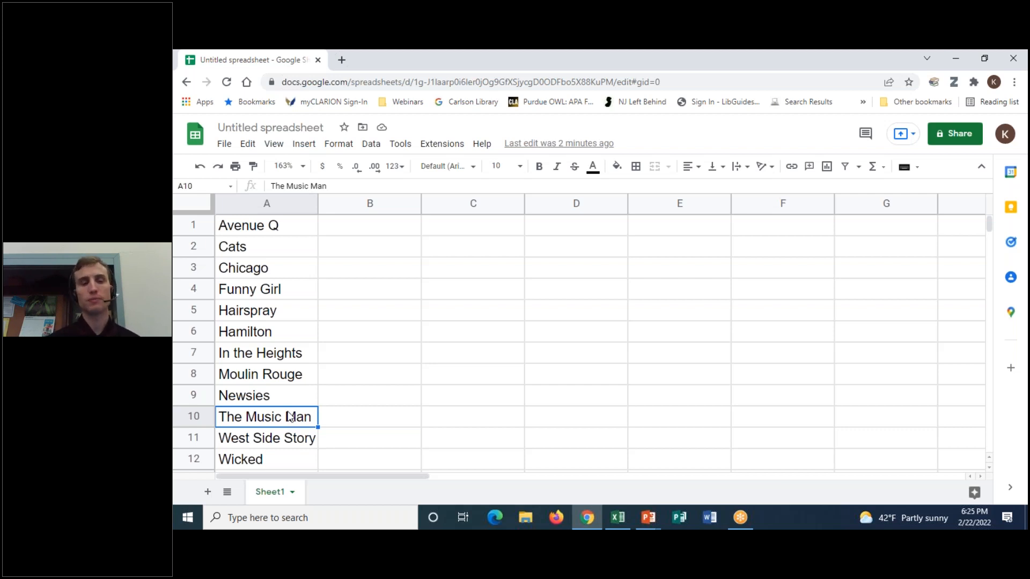
- Change 'The Music Man' in A10 to 'Music Man, The'
{"action": "double_click", "coordinate": [253, 419]}
{"action": "key", "text": "BackSpace"}
{"action": "key", "text": "BackSpace"}
{"action": "key", "text": "BackSpace"}
{"action": "key", "text": "BackSpace"}
{"action": "left_click", "coordinate": [295, 417]}
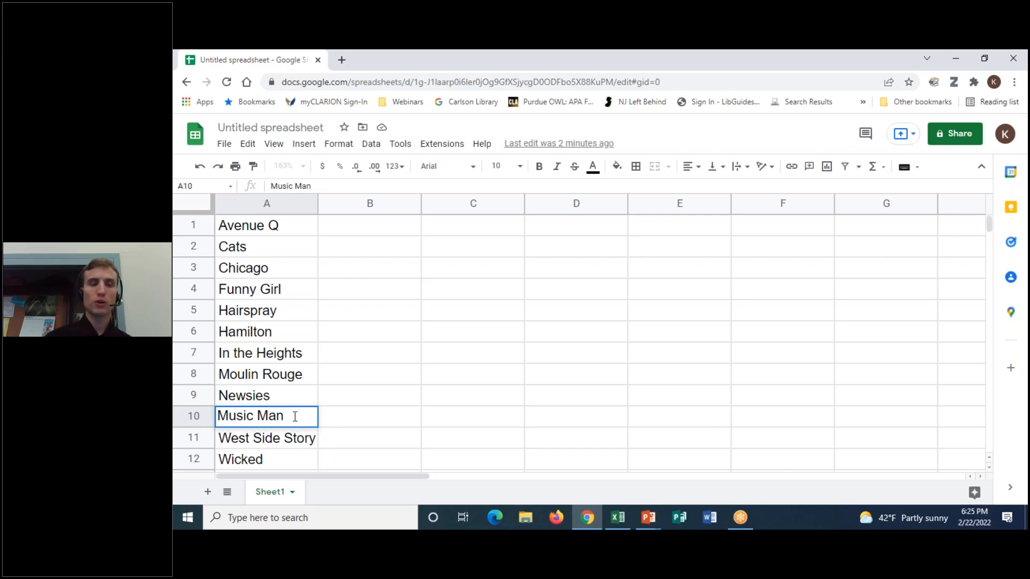
{"action": "type", "text": ", "}
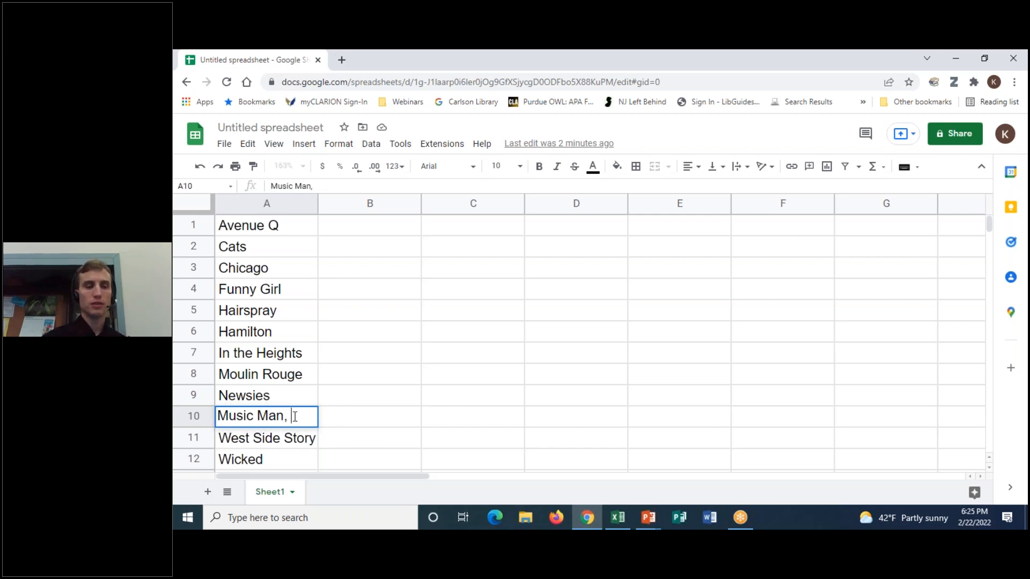
{"action": "type", "text": "The"}
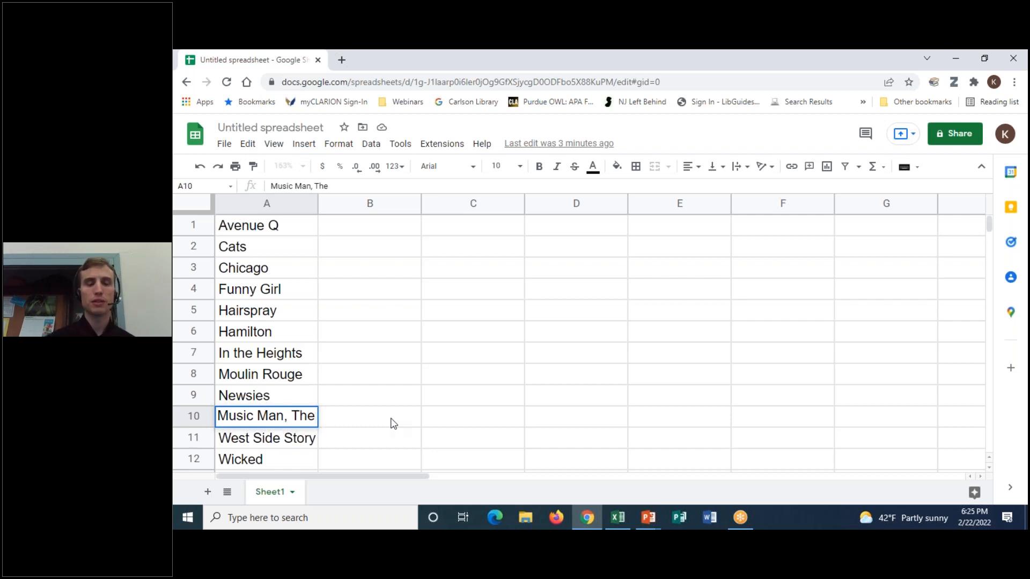
{"action": "left_click", "coordinate": [394, 424]}
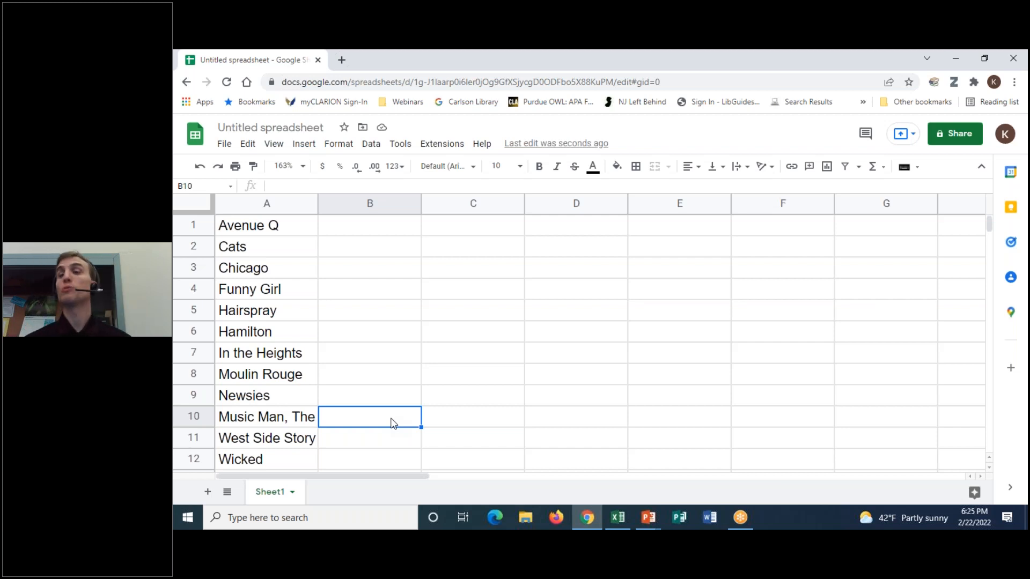
- Sort the musicals list by column A, A to Z
{"action": "left_click", "coordinate": [262, 314]}
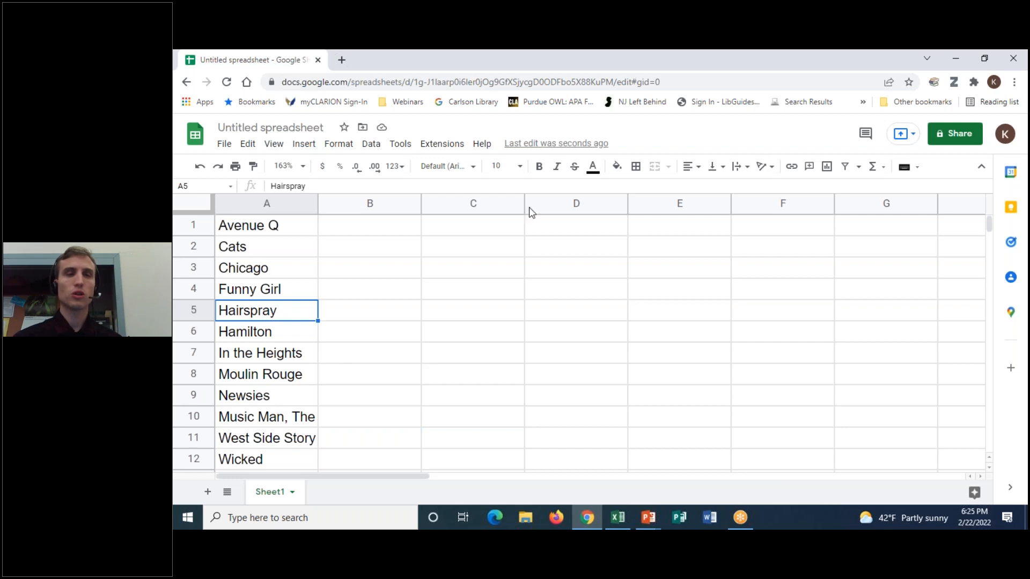
{"action": "left_click", "coordinate": [371, 143]}
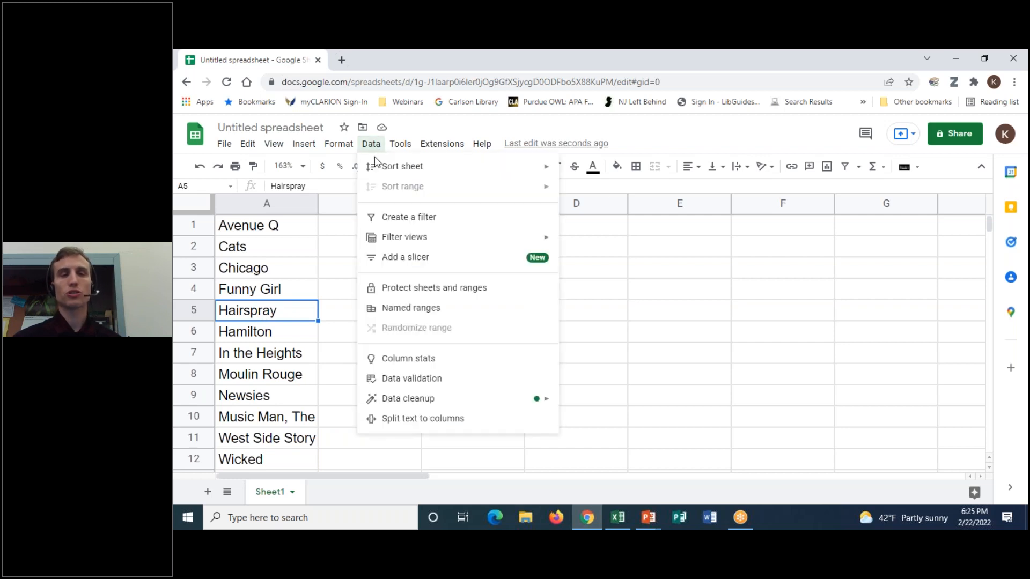
{"action": "mouse_move", "coordinate": [380, 164]}
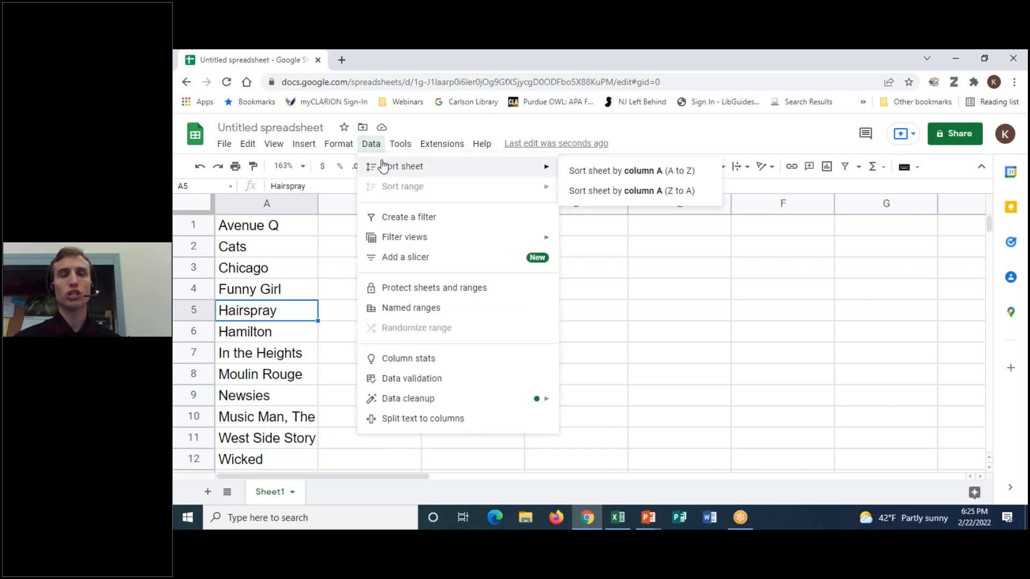
{"action": "left_click", "coordinate": [624, 172]}
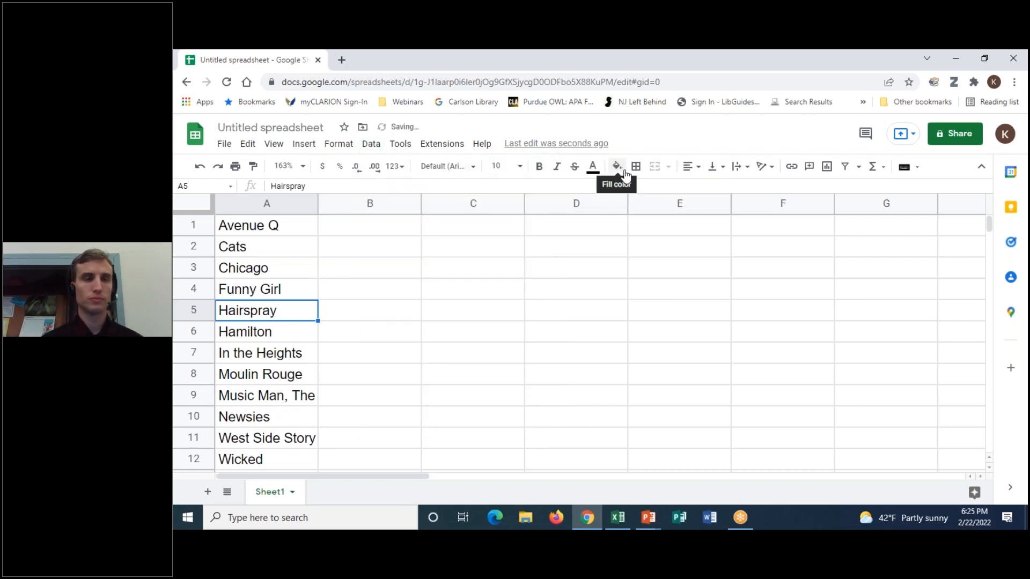
{"action": "left_click", "coordinate": [382, 144]}
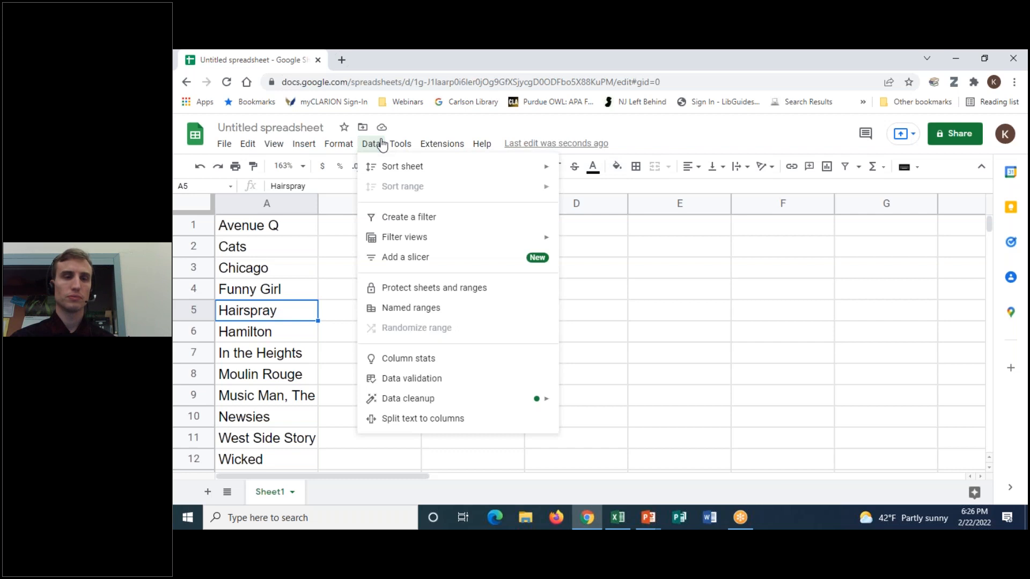
{"action": "left_click", "coordinate": [382, 145]}
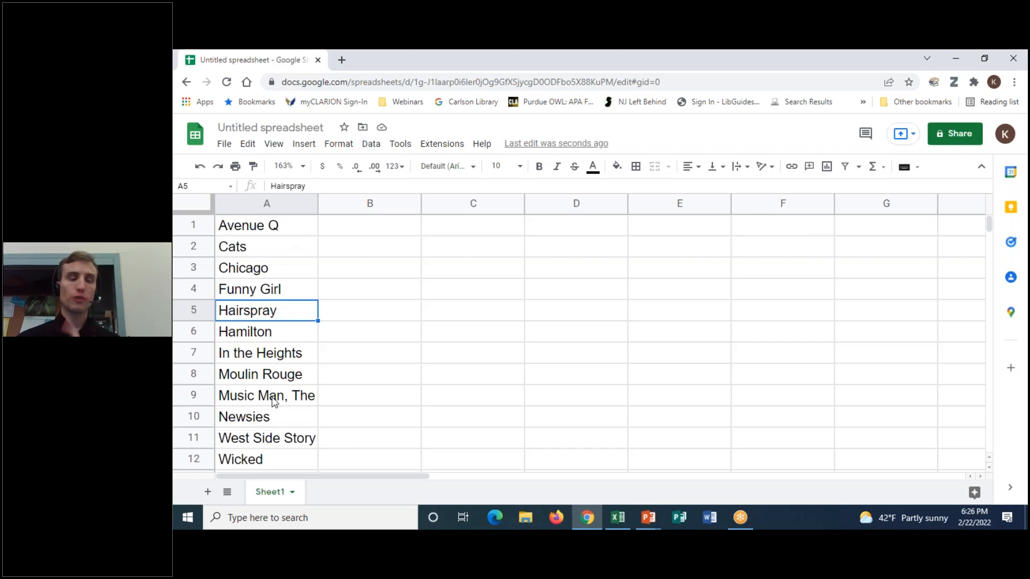
- Add a leading space in front of Wicked in A12
{"action": "left_click", "coordinate": [239, 399]}
{"action": "left_click", "coordinate": [223, 442]}
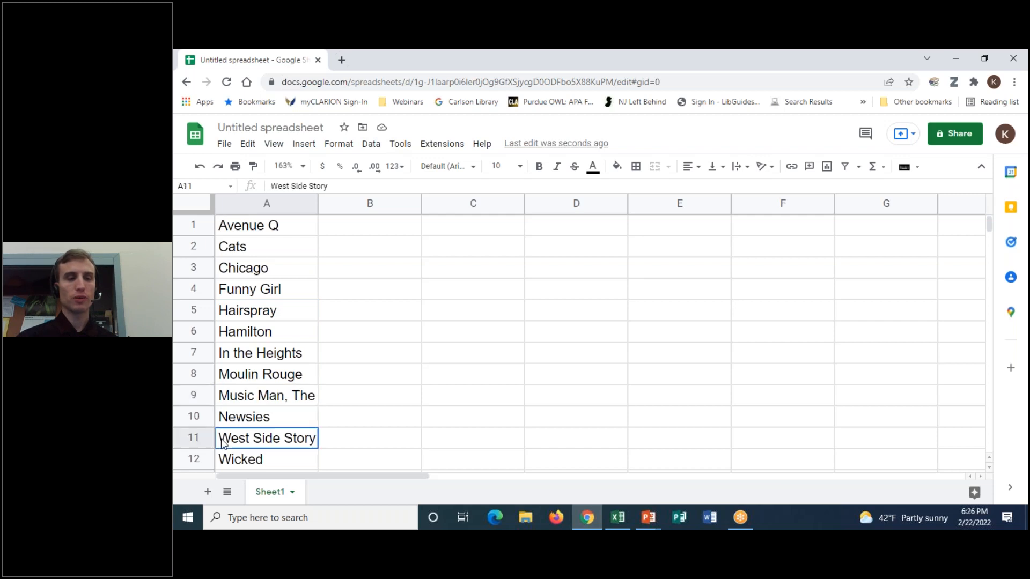
{"action": "left_click", "coordinate": [227, 424]}
{"action": "left_click", "coordinate": [224, 434]}
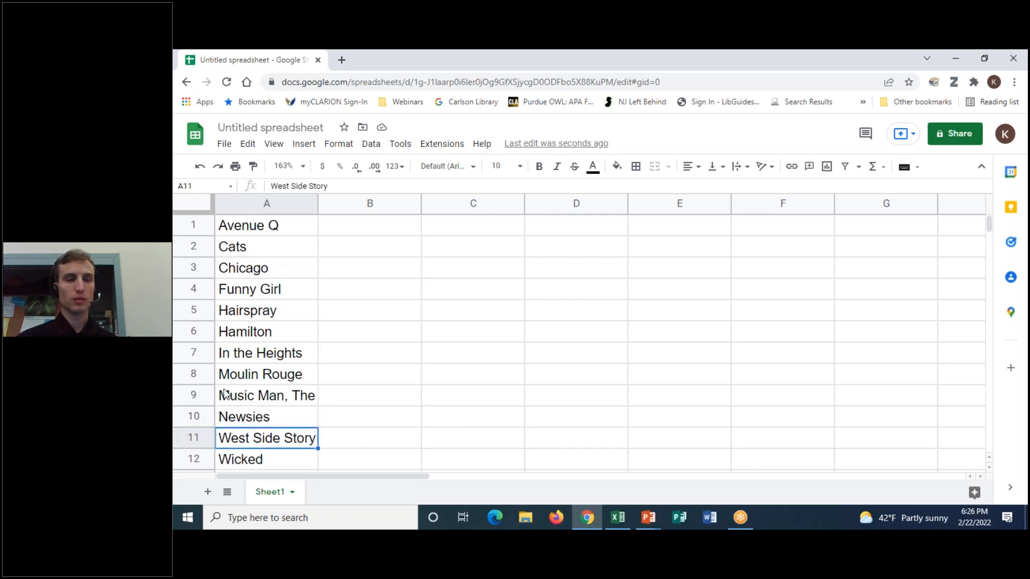
{"action": "double_click", "coordinate": [222, 374]}
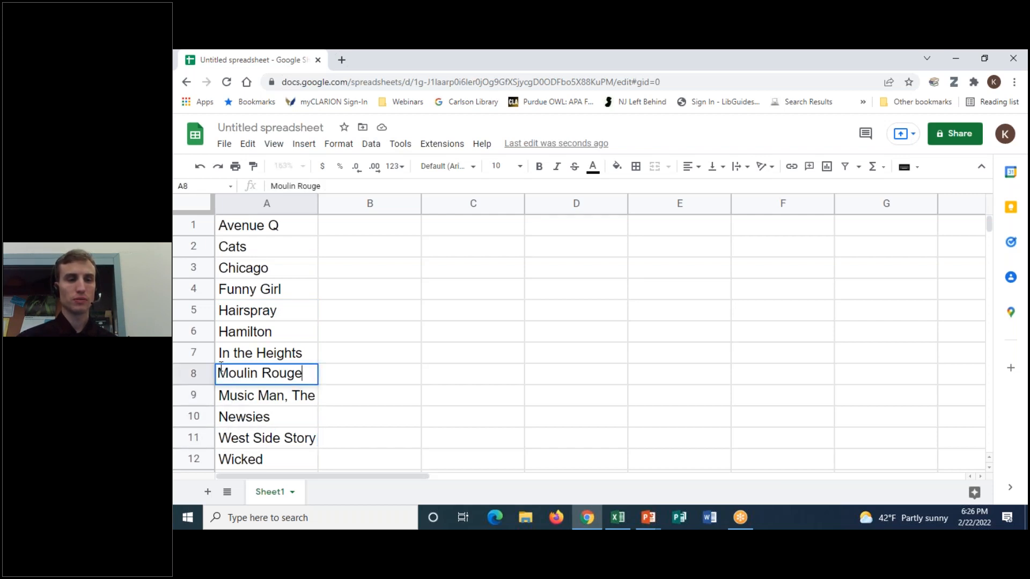
{"action": "double_click", "coordinate": [224, 460]}
{"action": "key", "text": "Return"}
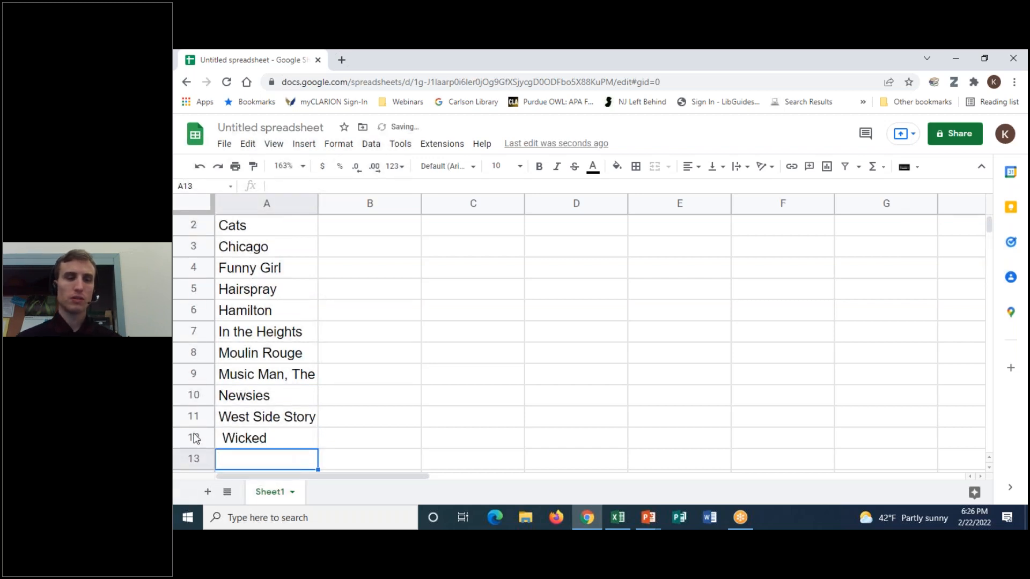
- Re-sort column A A to Z so Wicked jumps to row 1
{"action": "left_click", "coordinate": [271, 310]}
{"action": "left_click", "coordinate": [370, 144]}
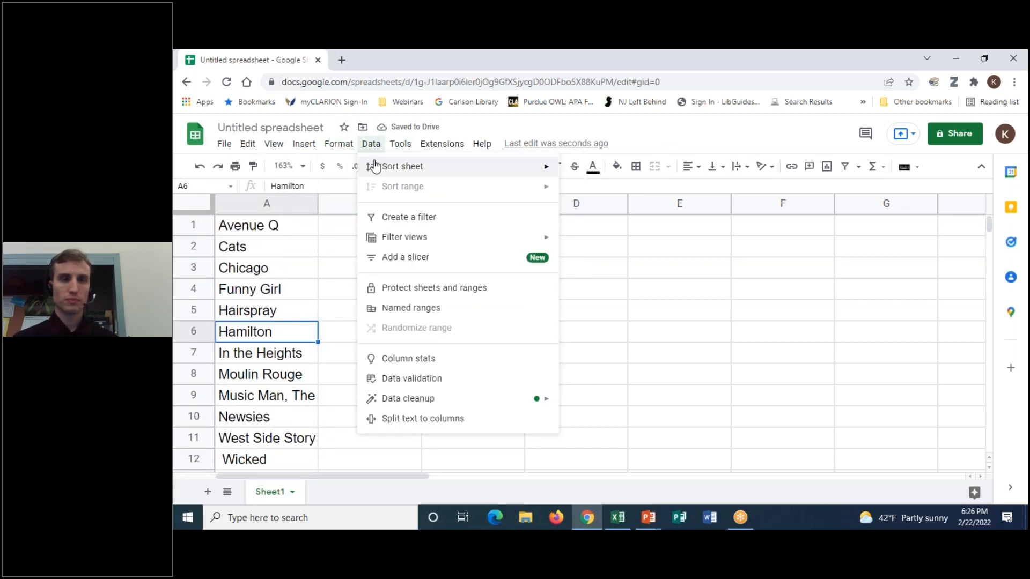
{"action": "mouse_move", "coordinate": [478, 166]}
{"action": "left_click", "coordinate": [617, 168]}
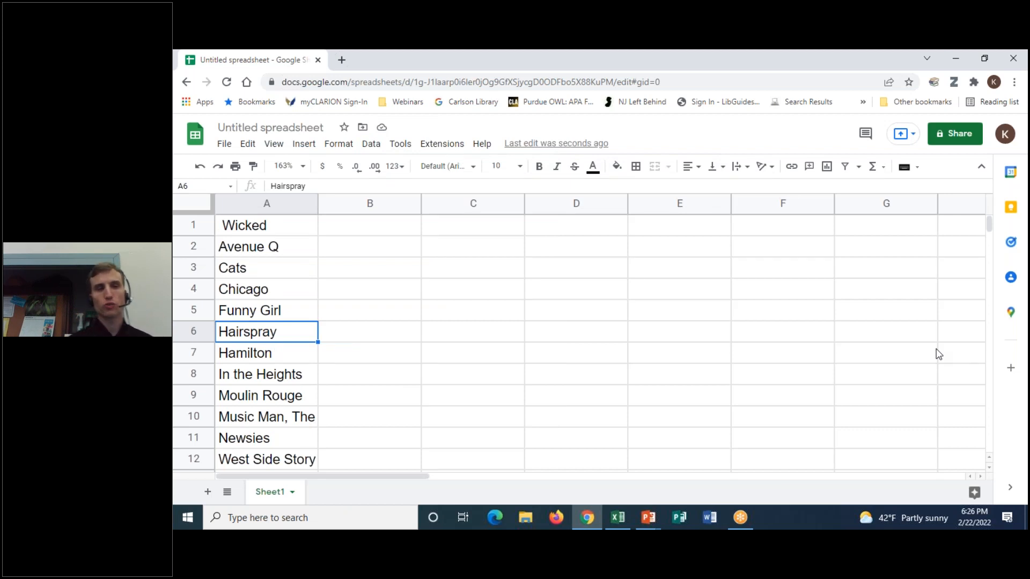
- Edit A1 to delete the space before Wicked, keeping it above Avenue Q
{"action": "left_click", "coordinate": [273, 230]}
{"action": "double_click", "coordinate": [224, 228]}
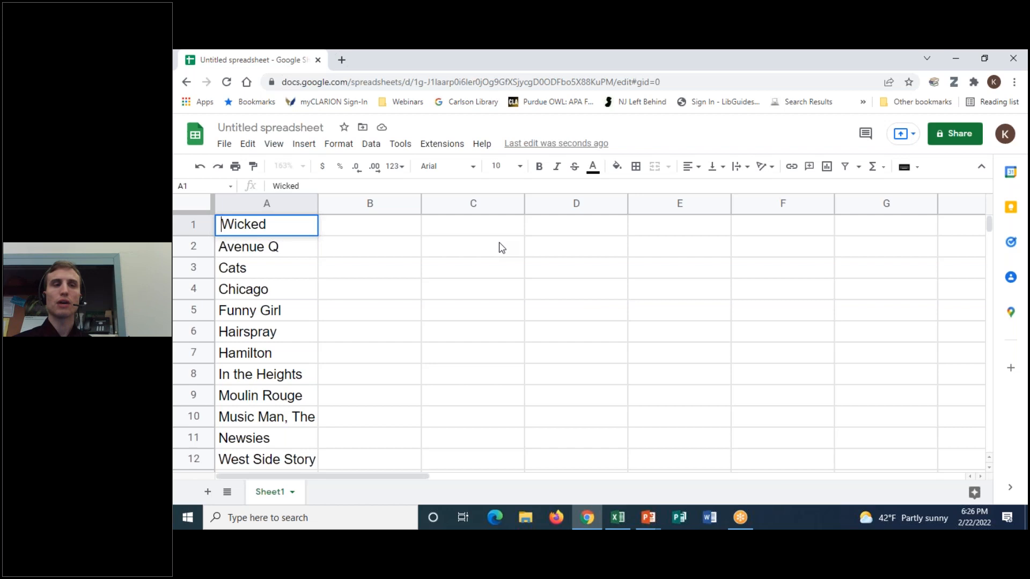
{"action": "key", "text": "BackSpace"}
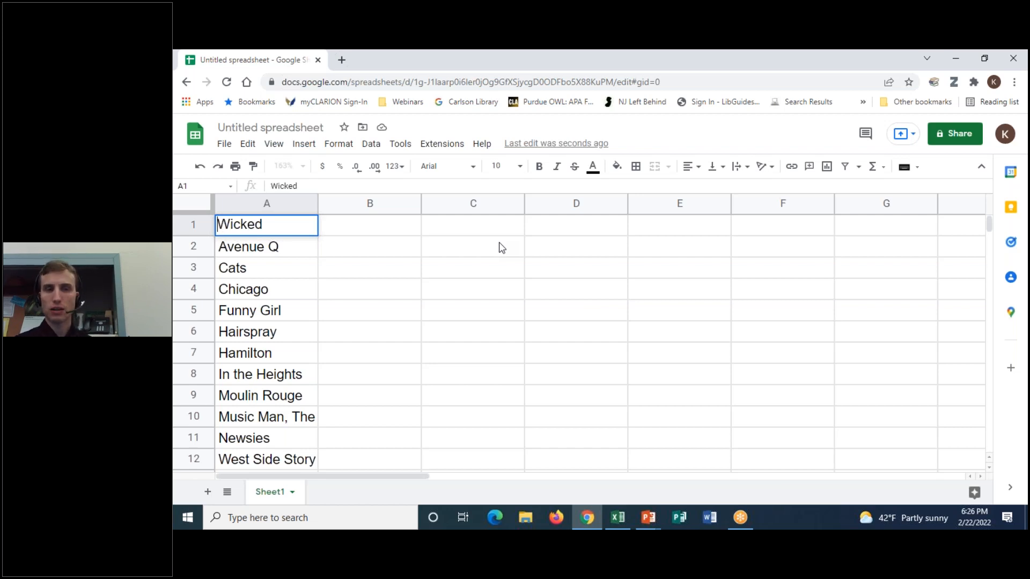
{"action": "key", "text": "Return"}
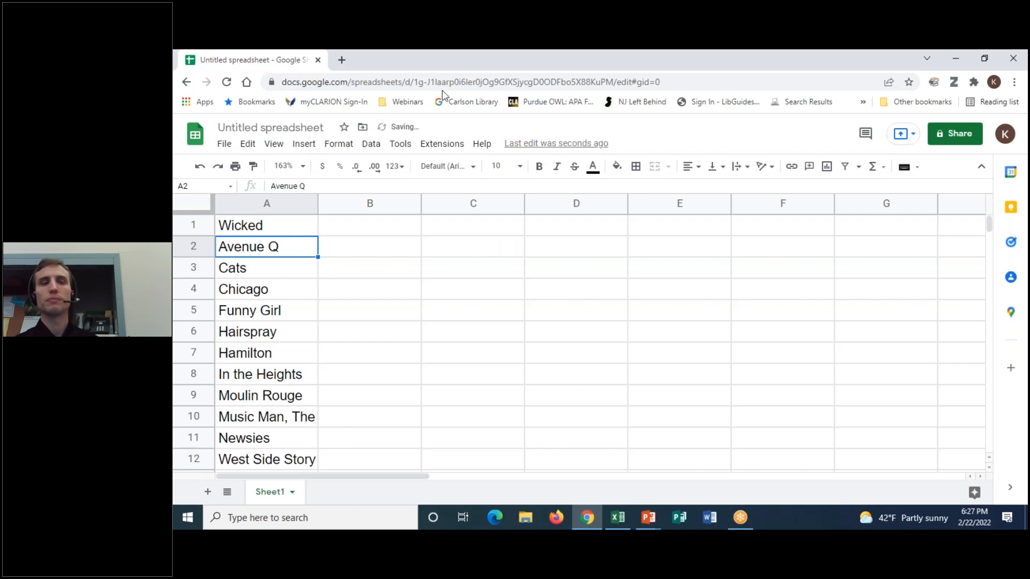
- Sort column A A to Z again, returning Wicked to row 12 below West Side Story
{"action": "left_click", "coordinate": [370, 144]}
{"action": "mouse_move", "coordinate": [557, 168]}
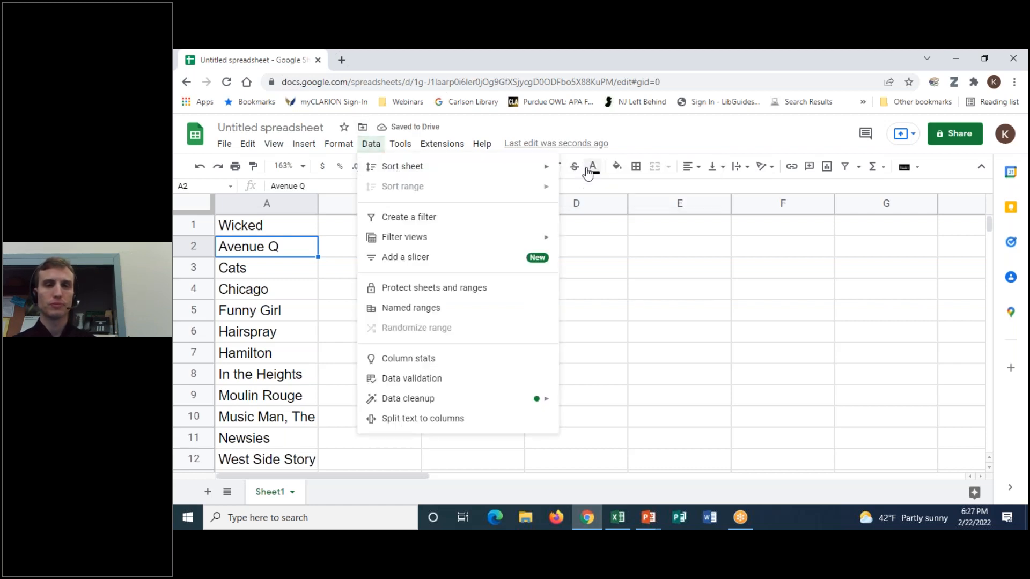
{"action": "left_click", "coordinate": [591, 169]}
{"action": "left_click", "coordinate": [675, 133]}
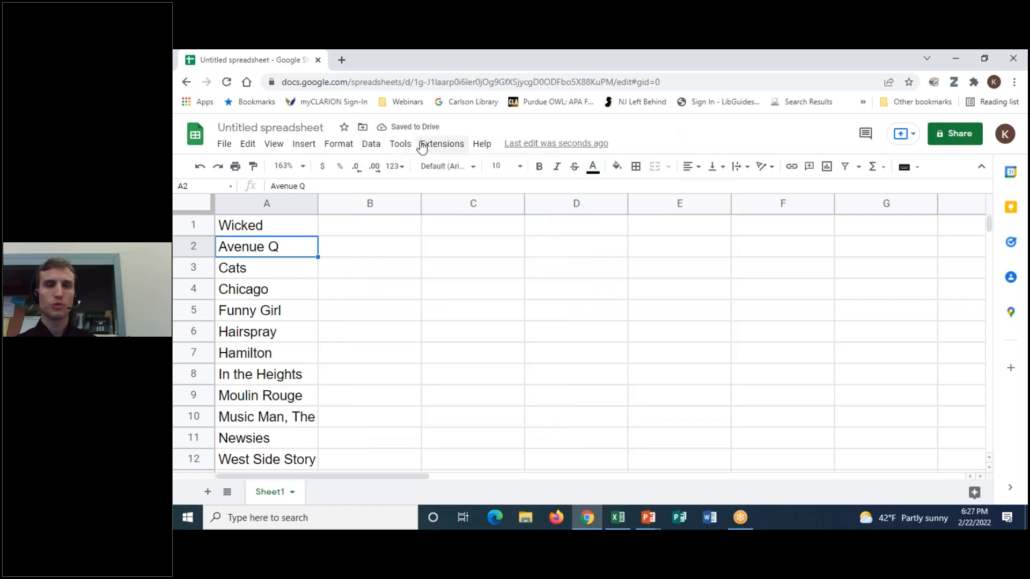
{"action": "left_click", "coordinate": [369, 150]}
{"action": "mouse_move", "coordinate": [409, 166]}
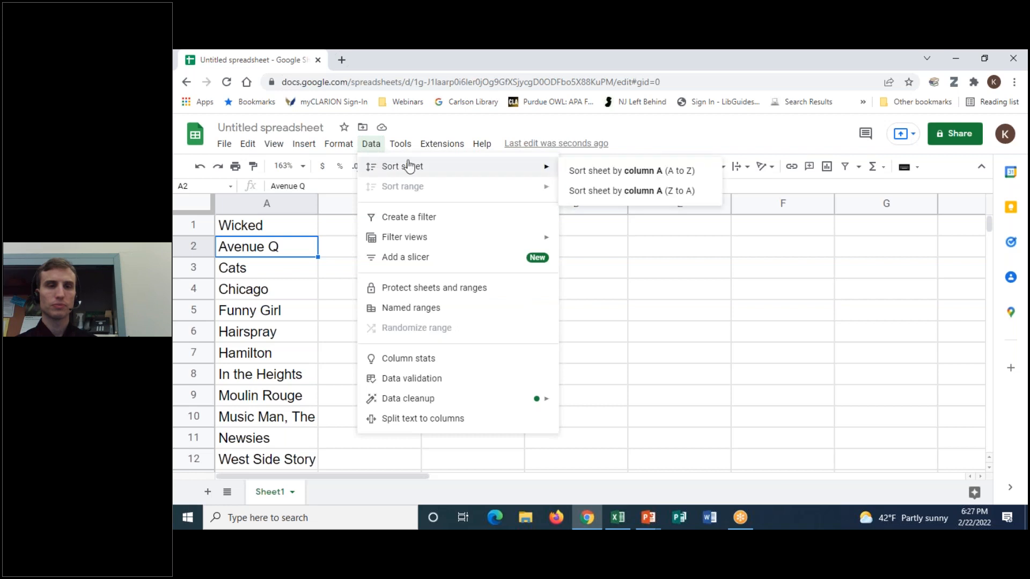
{"action": "left_click", "coordinate": [567, 174]}
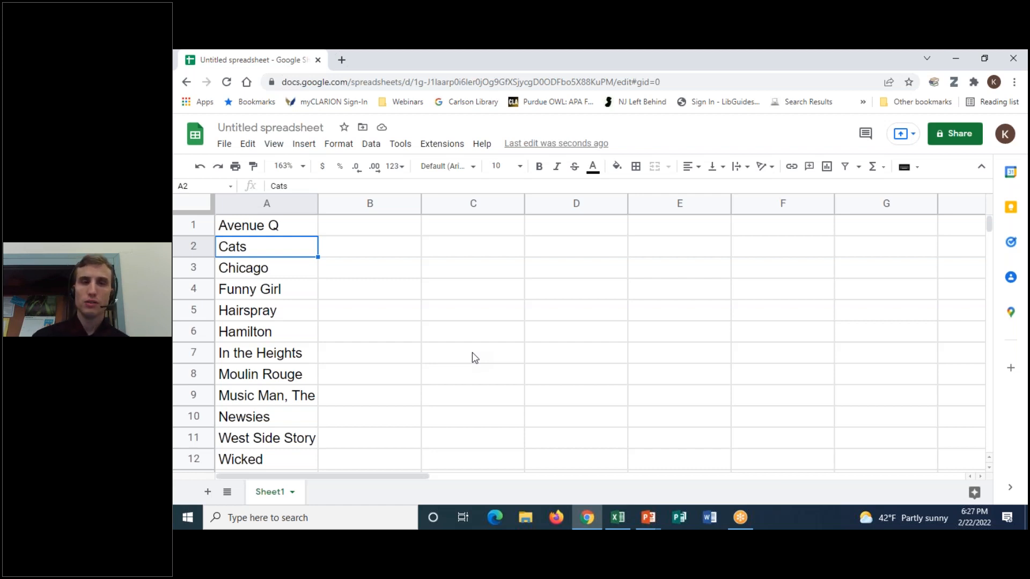
{"action": "left_click", "coordinate": [701, 57]}
{"action": "left_click", "coordinate": [726, 79]}
{"action": "mouse_move", "coordinate": [458, 116]}
{"action": "left_mouse_down"}
{"action": "mouse_move", "coordinate": [384, 127]}
{"action": "mouse_move", "coordinate": [460, 114]}
{"action": "left_mouse_up"}
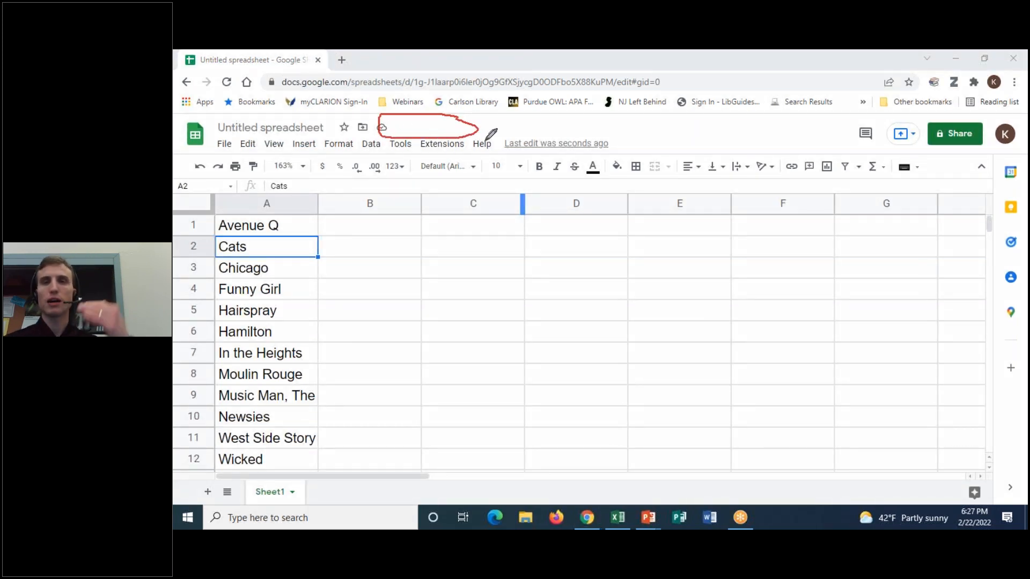
{"action": "left_click", "coordinate": [717, 72]}
{"action": "left_click", "coordinate": [308, 245]}
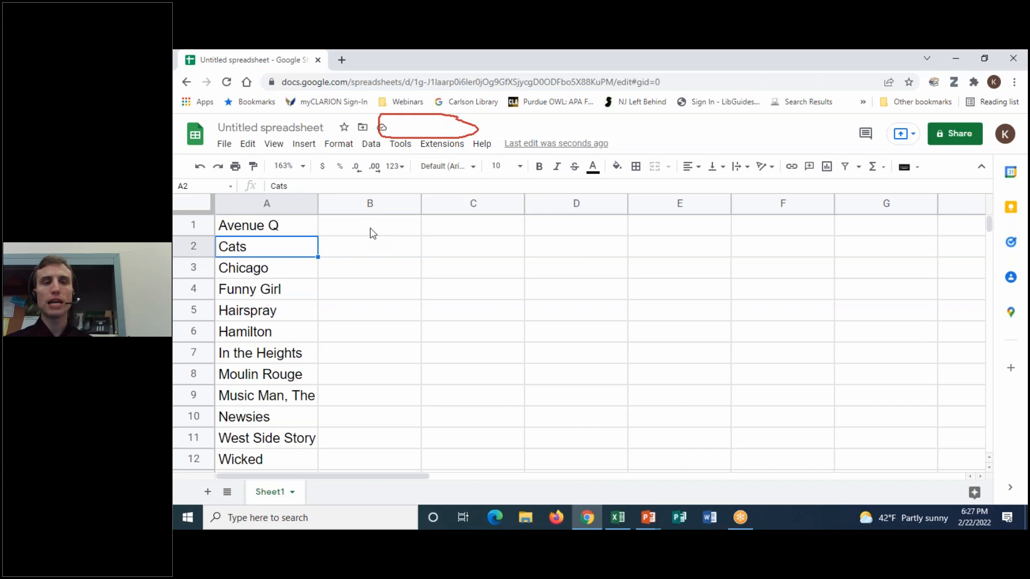
{"action": "left_click", "coordinate": [348, 234]}
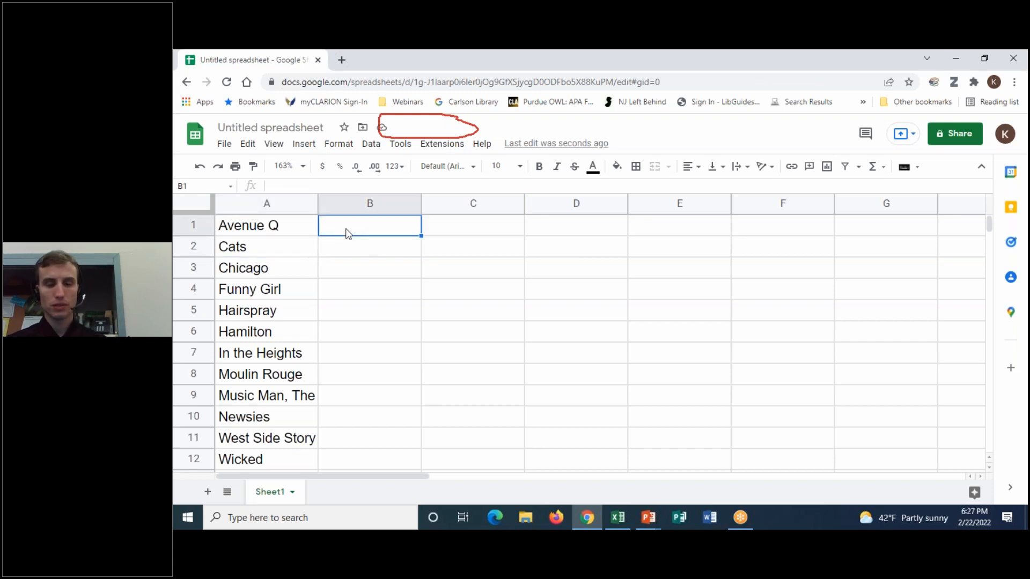
{"action": "type", "text": "5"}
{"action": "key", "text": "Return"}
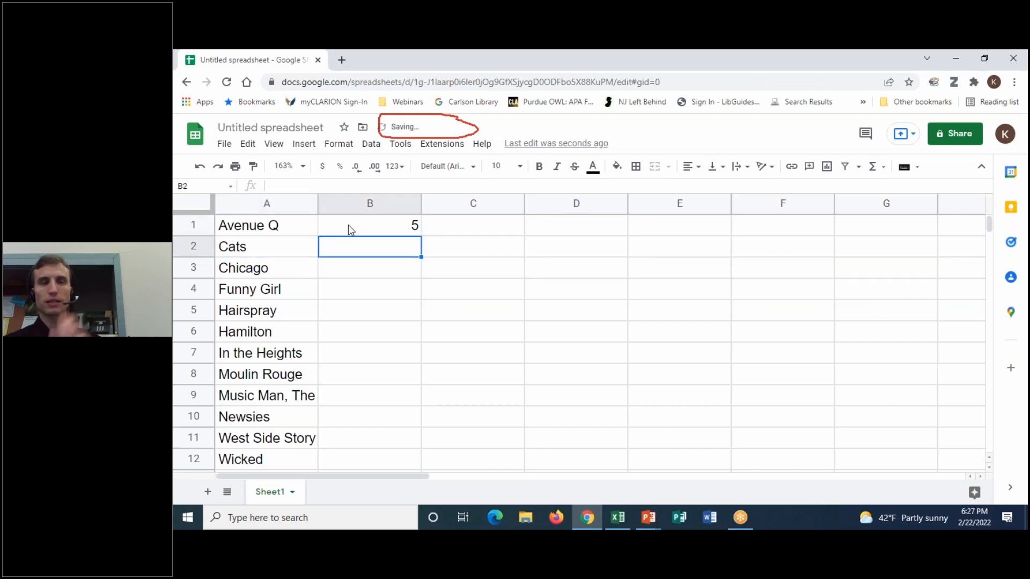
{"action": "left_click", "coordinate": [405, 232]}
{"action": "key", "text": "Delete"}
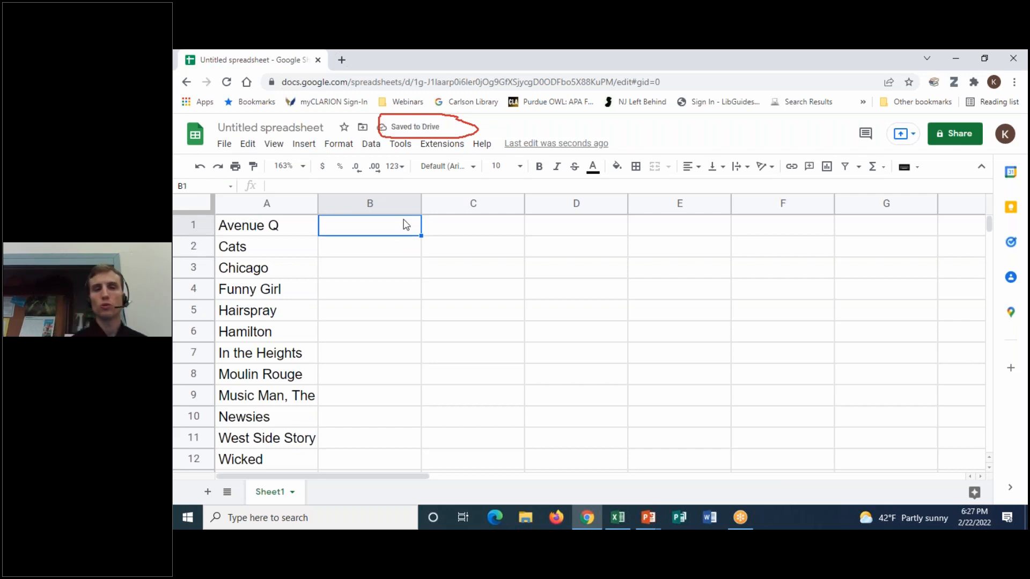
{"action": "left_click", "coordinate": [718, 57]}
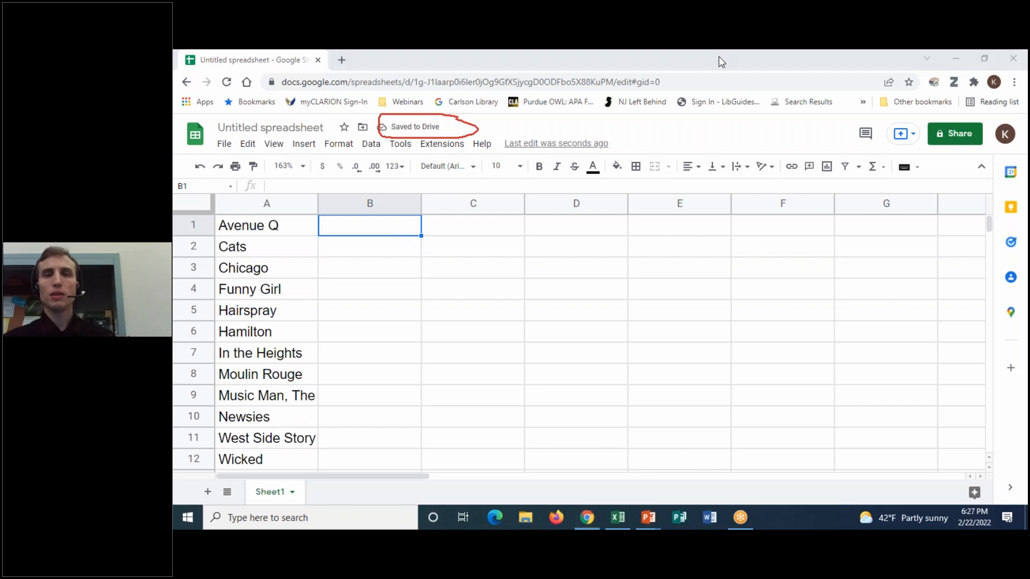
{"action": "left_click", "coordinate": [719, 137]}
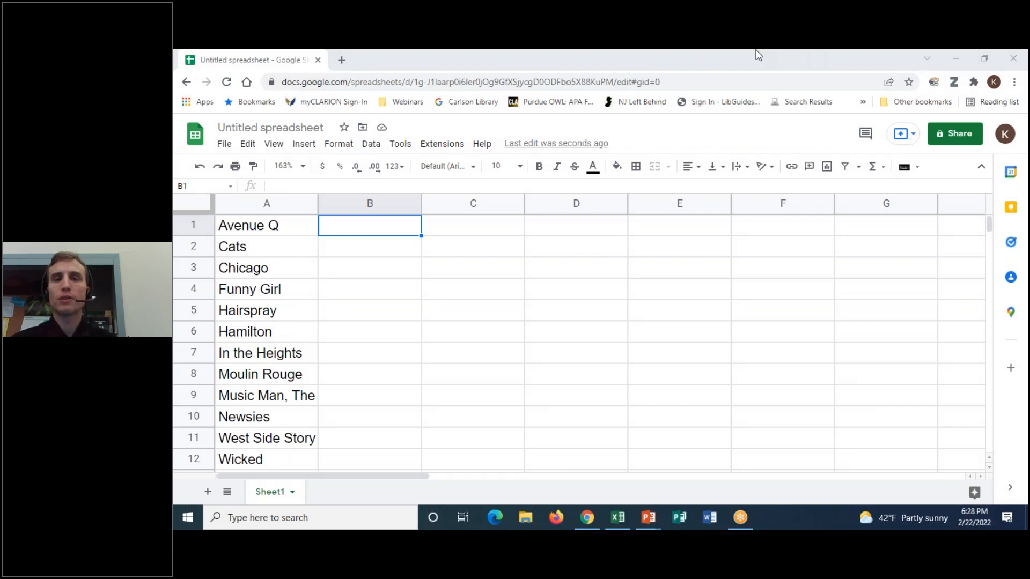
{"action": "mouse_move", "coordinate": [367, 118]}
{"action": "left_mouse_down"}
{"action": "mouse_move", "coordinate": [370, 137]}
{"action": "mouse_move", "coordinate": [376, 119]}
{"action": "left_mouse_up"}
{"action": "left_click", "coordinate": [733, 52]}
{"action": "left_click", "coordinate": [731, 139]}
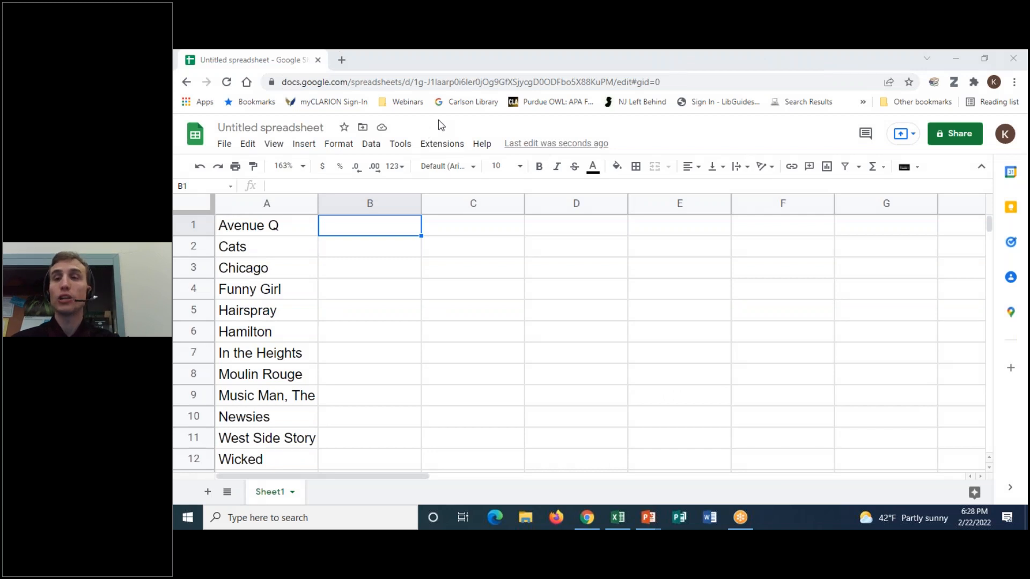
- Retitle the Untitled spreadsheet to 'Google Sheets Practice 2.22.22'
{"action": "left_click", "coordinate": [363, 127]}
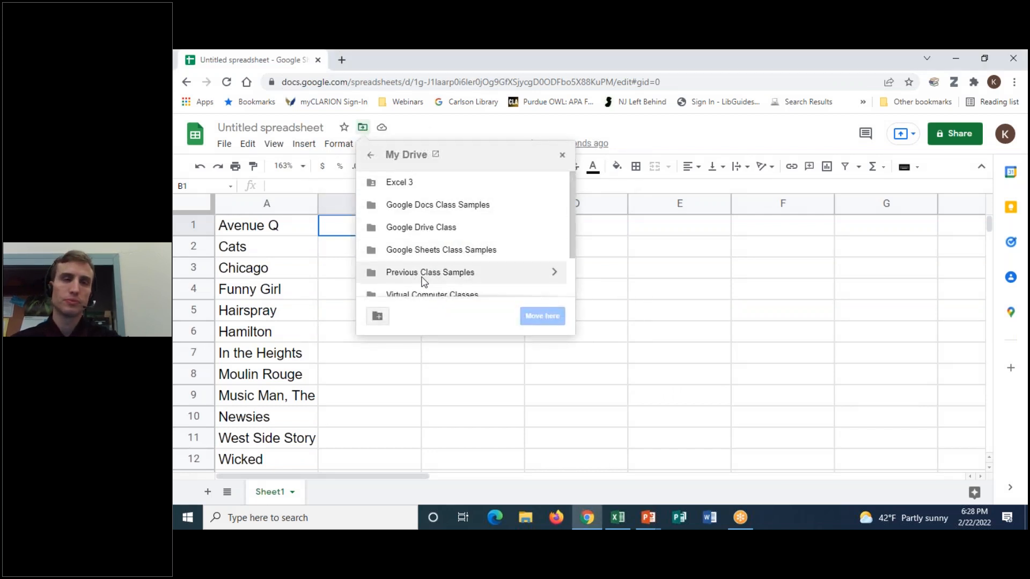
{"action": "left_click", "coordinate": [556, 123]}
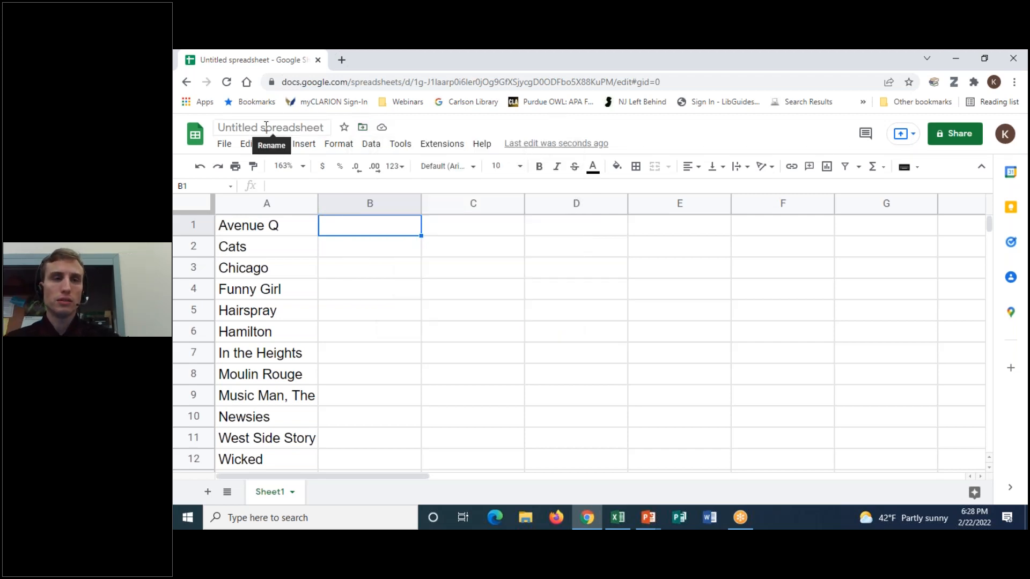
{"action": "left_click", "coordinate": [318, 125]}
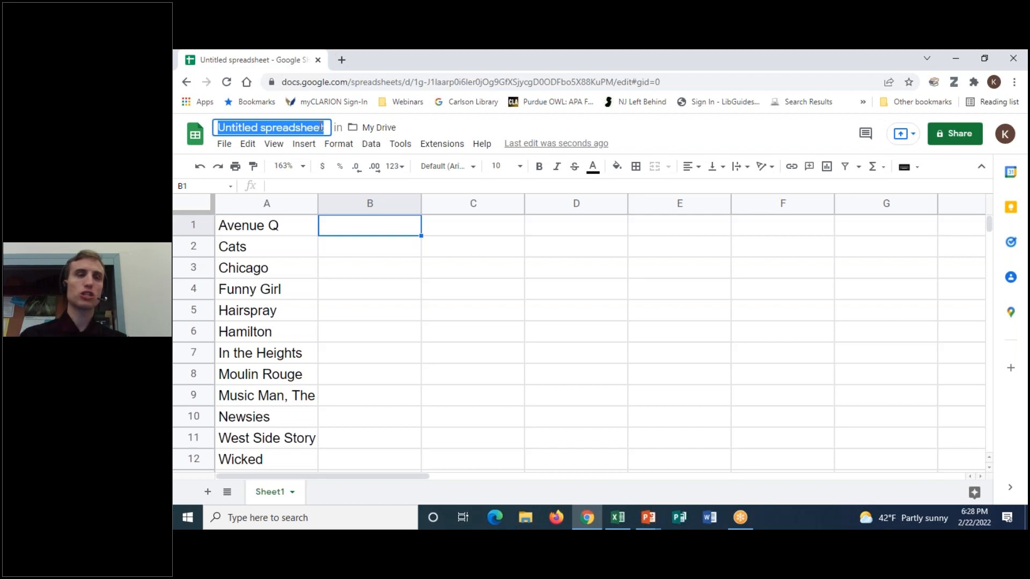
{"action": "type", "text": "Google"}
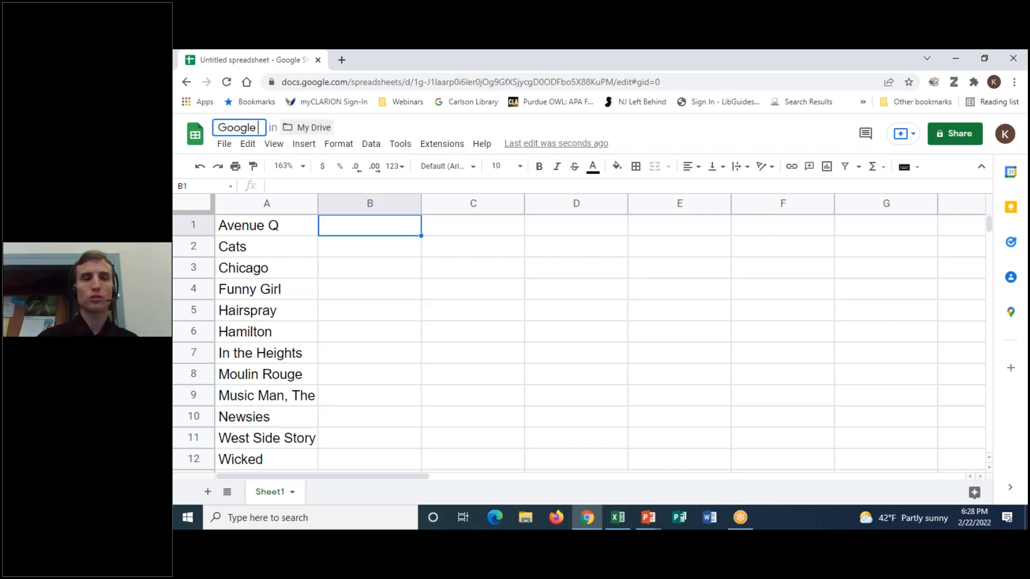
{"action": "type", "text": " SHeets"}
{"action": "key", "text": "BackSpace"}
{"action": "key", "text": "BackSpace"}
{"action": "key", "text": "BackSpace"}
{"action": "key", "text": "BackSpace"}
{"action": "key", "text": "BackSpace"}
{"action": "type", "text": "hee"}
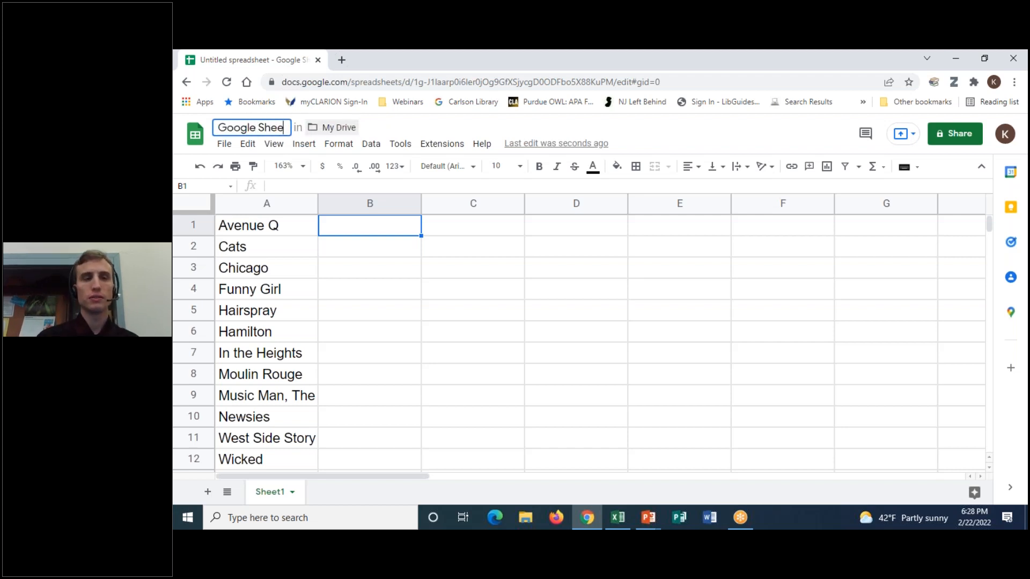
{"action": "type", "text": "ts Practice"}
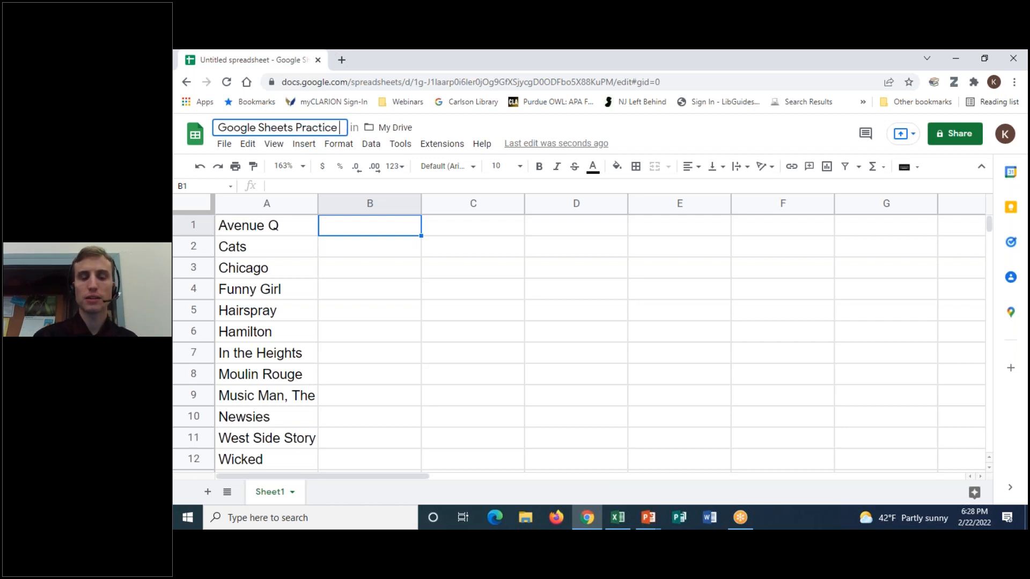
{"action": "type", "text": " 2."}
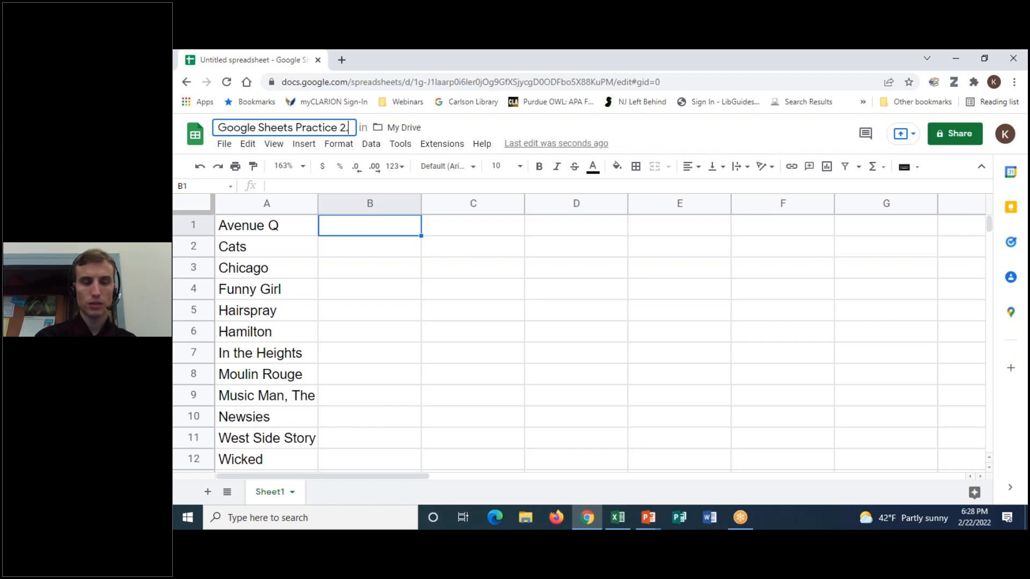
{"action": "type", "text": "22.22"}
{"action": "key", "text": "Return"}
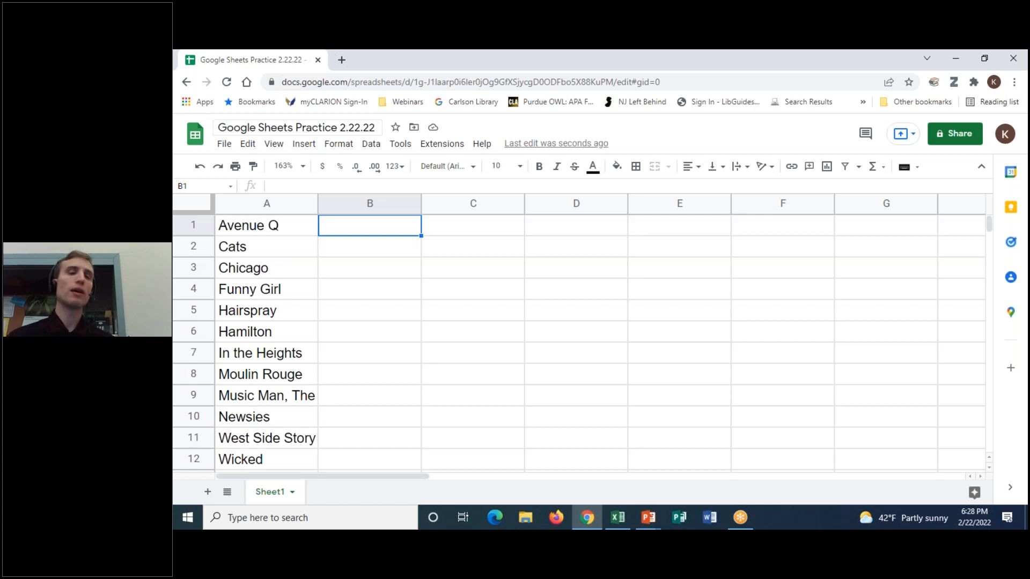
{"action": "left_click", "coordinate": [317, 128]}
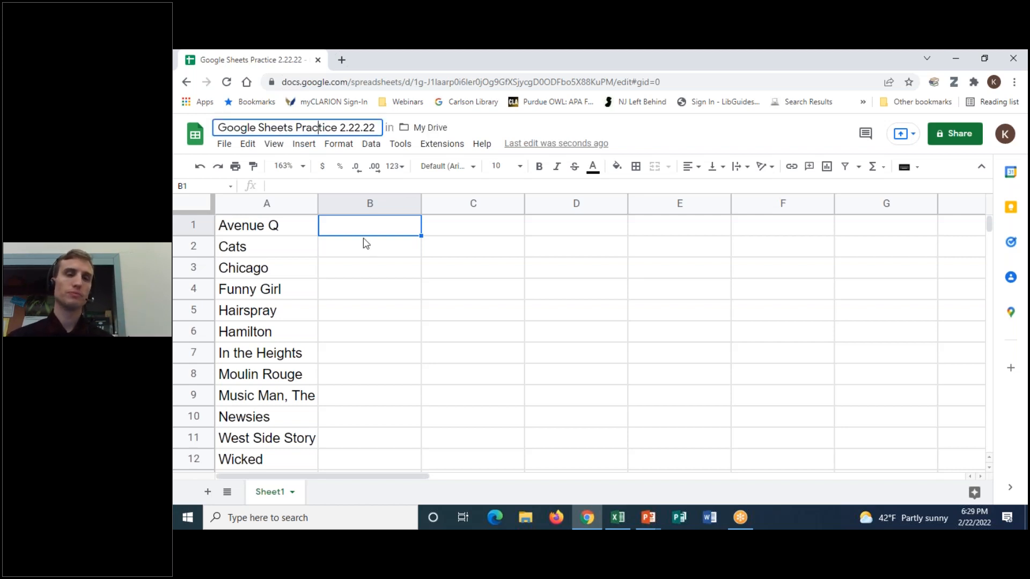
{"action": "left_click", "coordinate": [307, 231]}
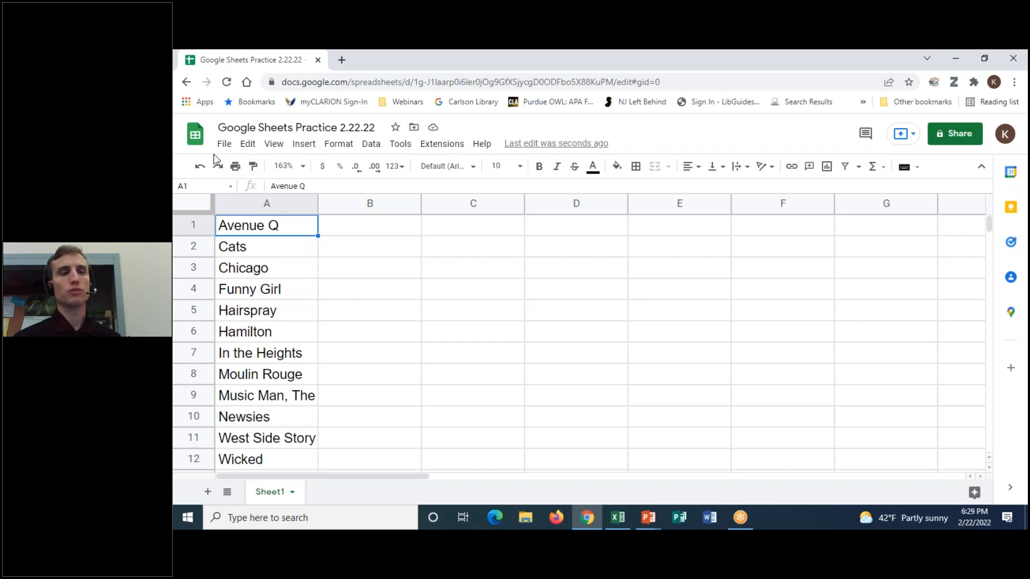
{"action": "left_click", "coordinate": [224, 143]}
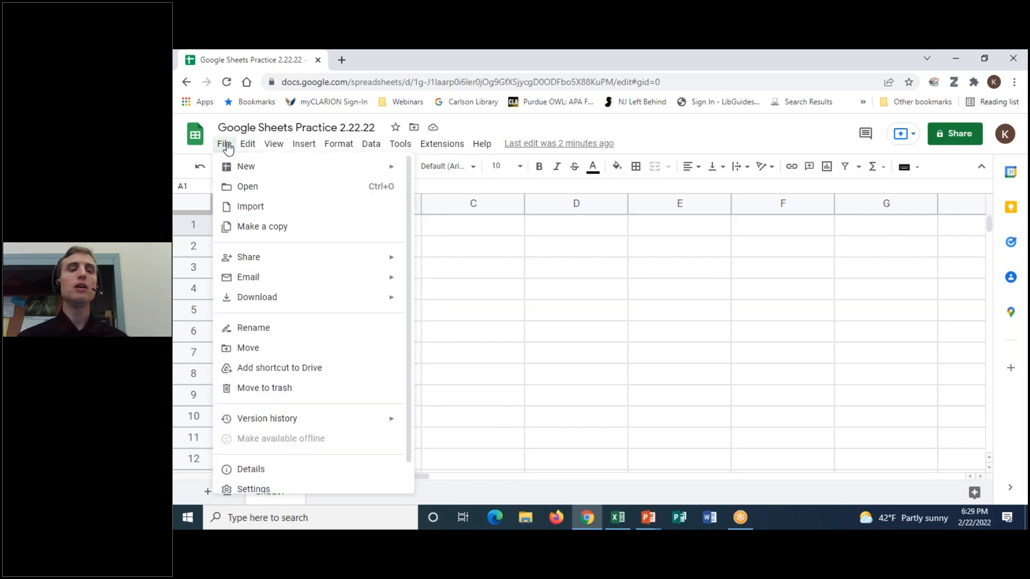
{"action": "left_click", "coordinate": [226, 145]}
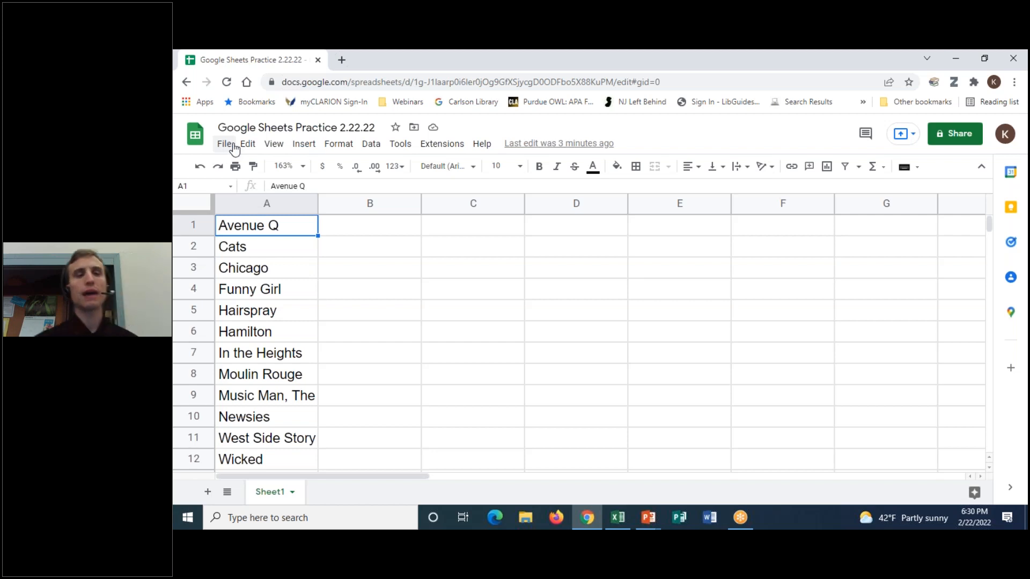
{"action": "left_click", "coordinate": [285, 246]}
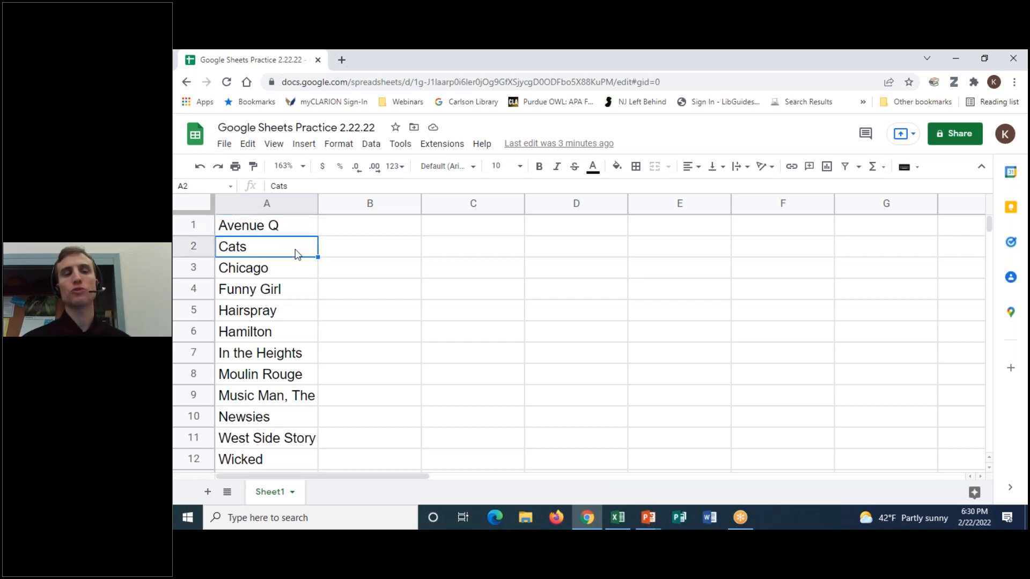
{"action": "left_click", "coordinate": [281, 265]}
{"action": "left_click", "coordinate": [288, 226]}
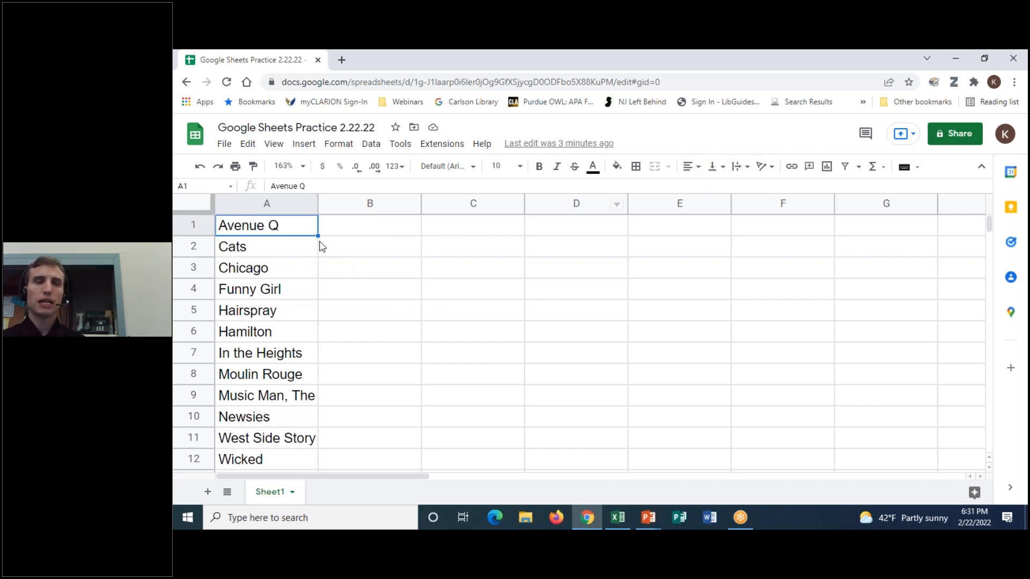
- Insert one column left of A1, shifting the twelve musicals into column B
{"action": "left_click", "coordinate": [311, 150]}
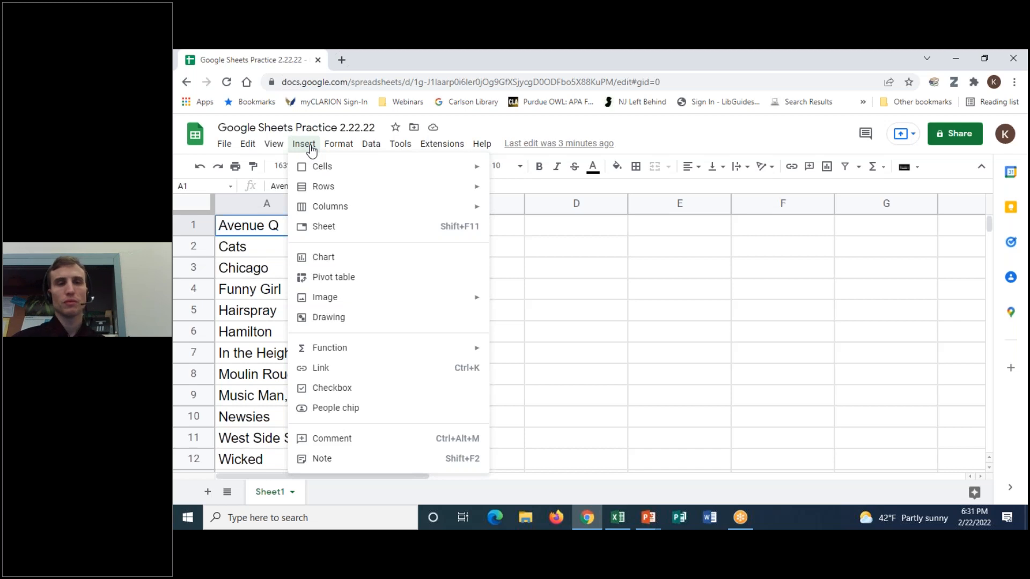
{"action": "mouse_move", "coordinate": [317, 208]}
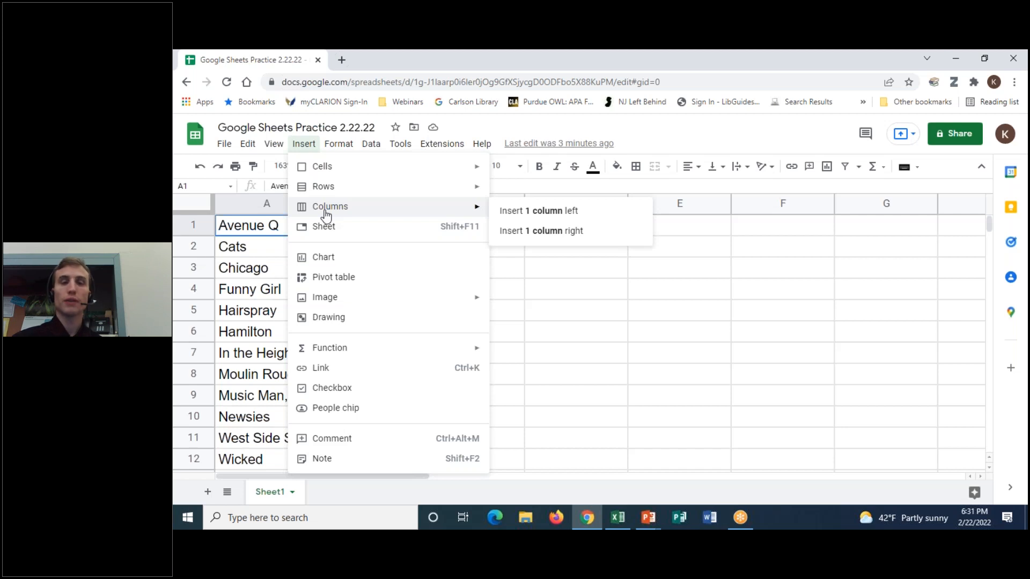
{"action": "left_click", "coordinate": [301, 146]}
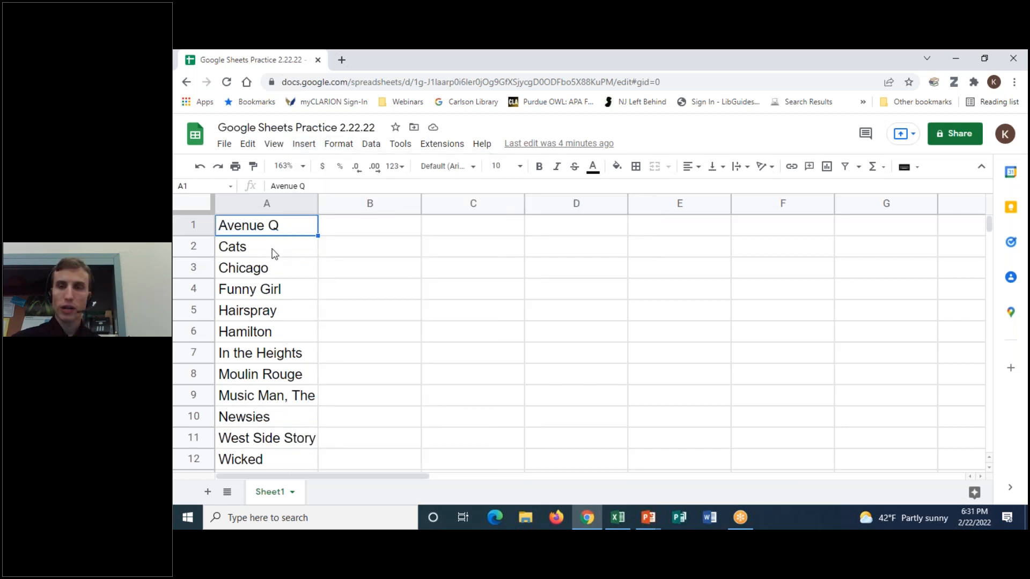
{"action": "left_click", "coordinate": [275, 252]}
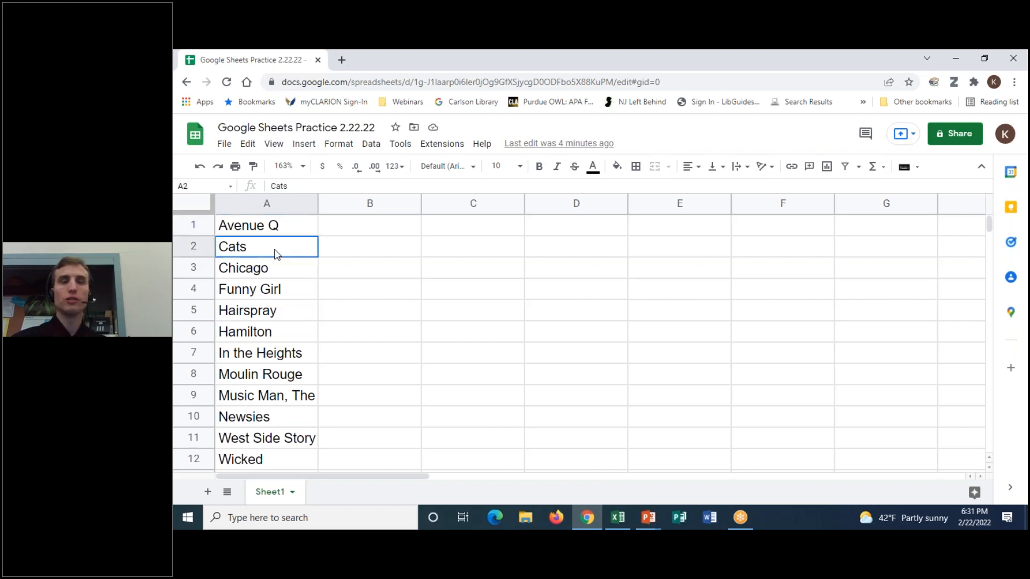
{"action": "left_click", "coordinate": [266, 226]}
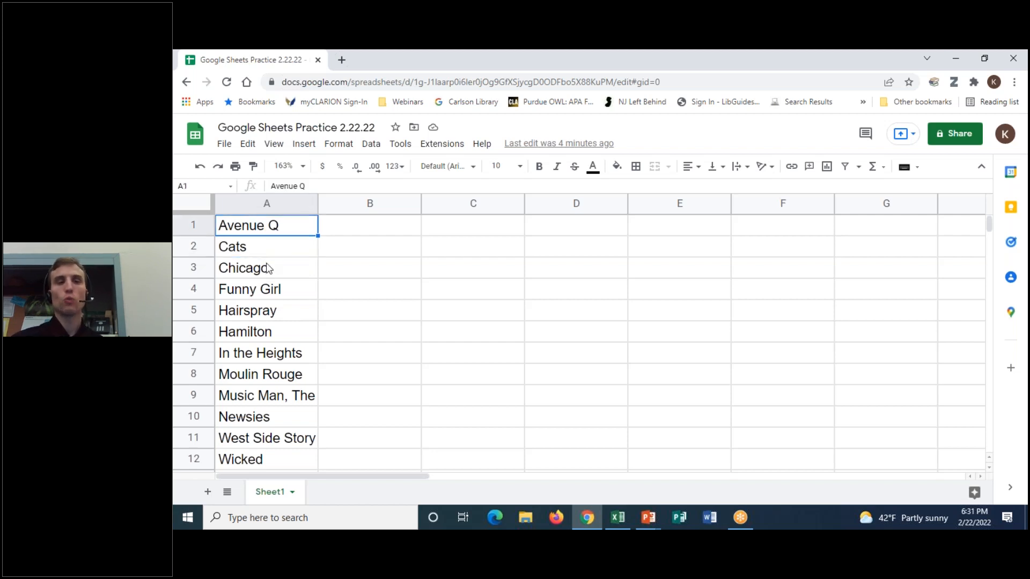
{"action": "left_click", "coordinate": [268, 274]}
{"action": "left_click", "coordinate": [278, 232]}
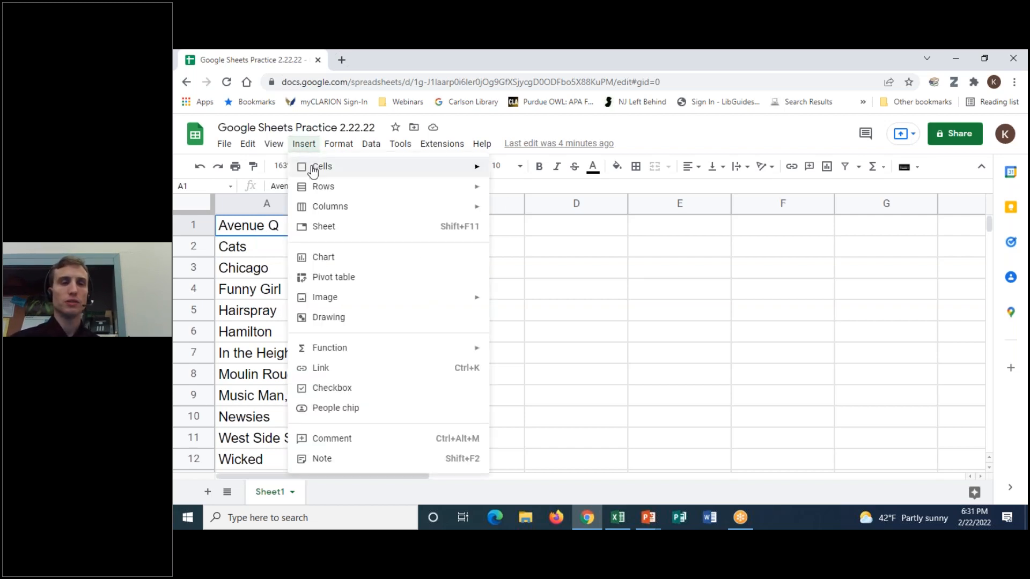
{"action": "mouse_move", "coordinate": [324, 209]}
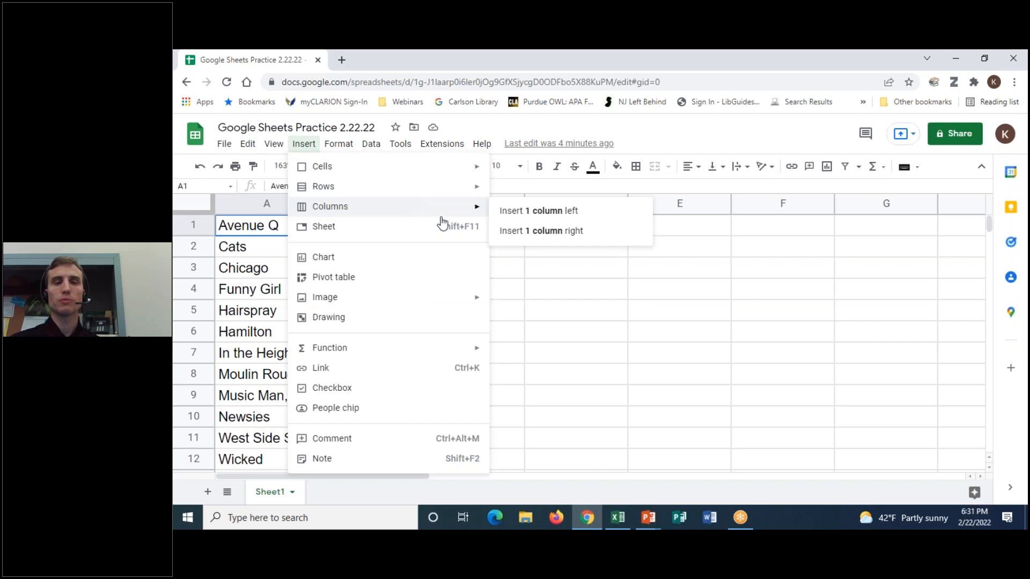
{"action": "left_click", "coordinate": [559, 214]}
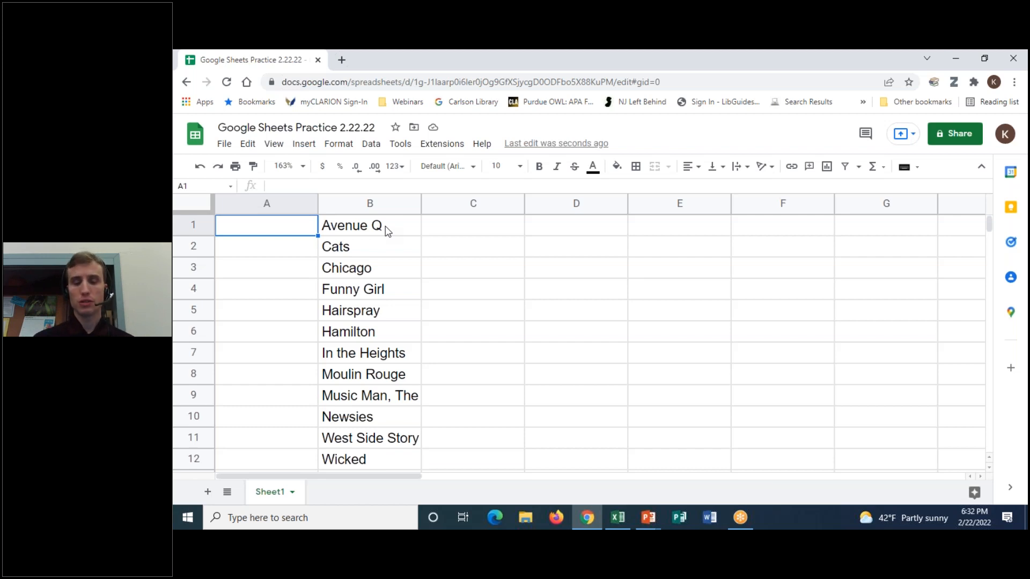
- Enter January in cell A1, beside Avenue Q
{"action": "type", "text": "January"}
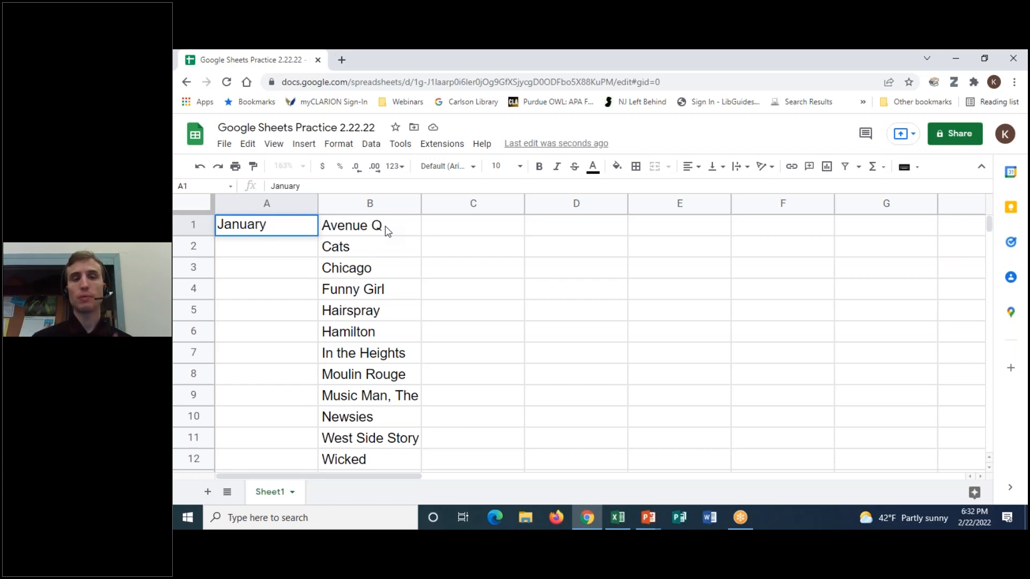
{"action": "key", "text": "Return"}
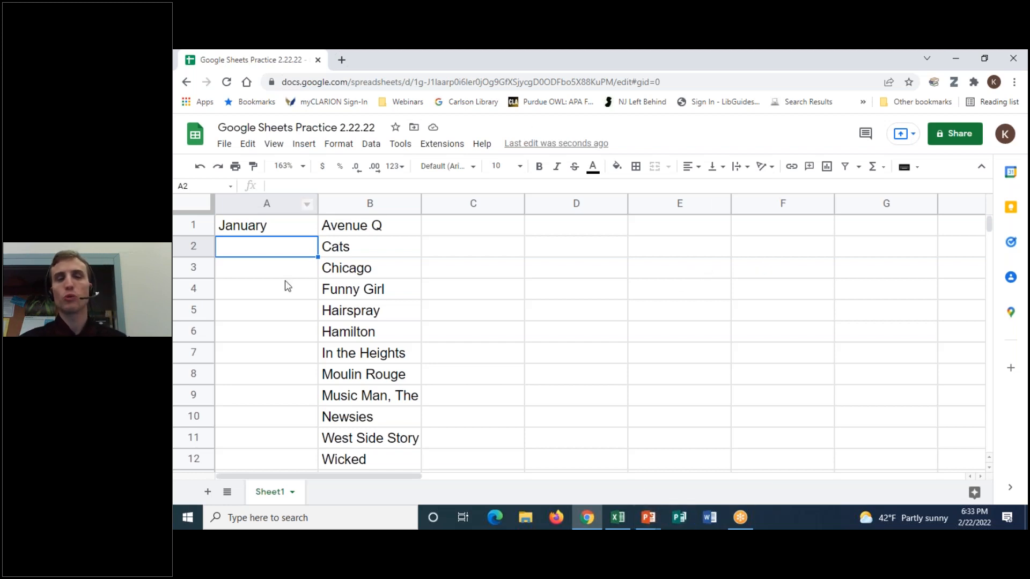
- Drag-copy Funny Girl from B4 into C4, undo it, and reselect January in A1
{"action": "left_click", "coordinate": [391, 290]}
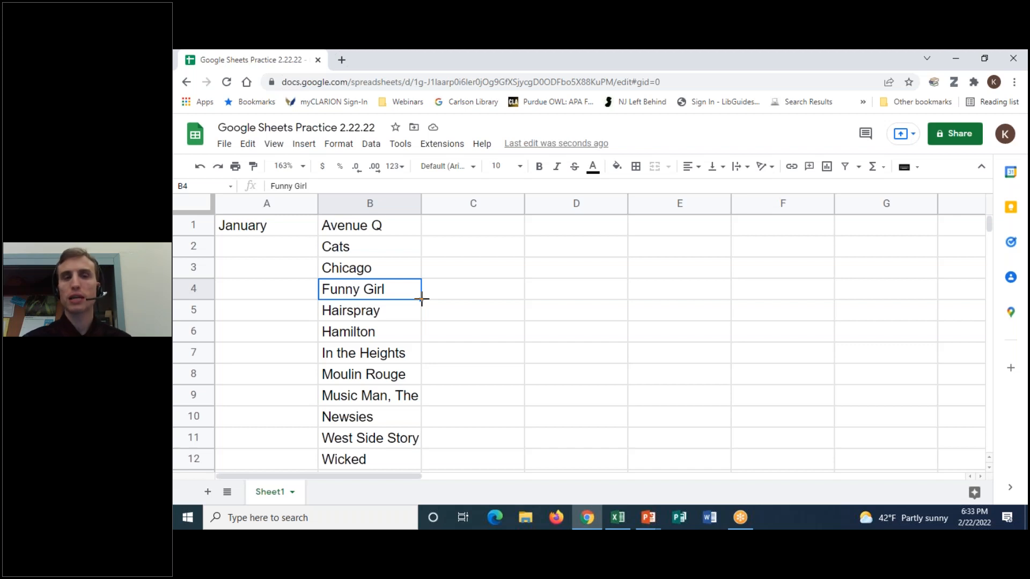
{"action": "left_click_drag", "start_coordinate": [422, 299], "coordinate": [486, 296]}
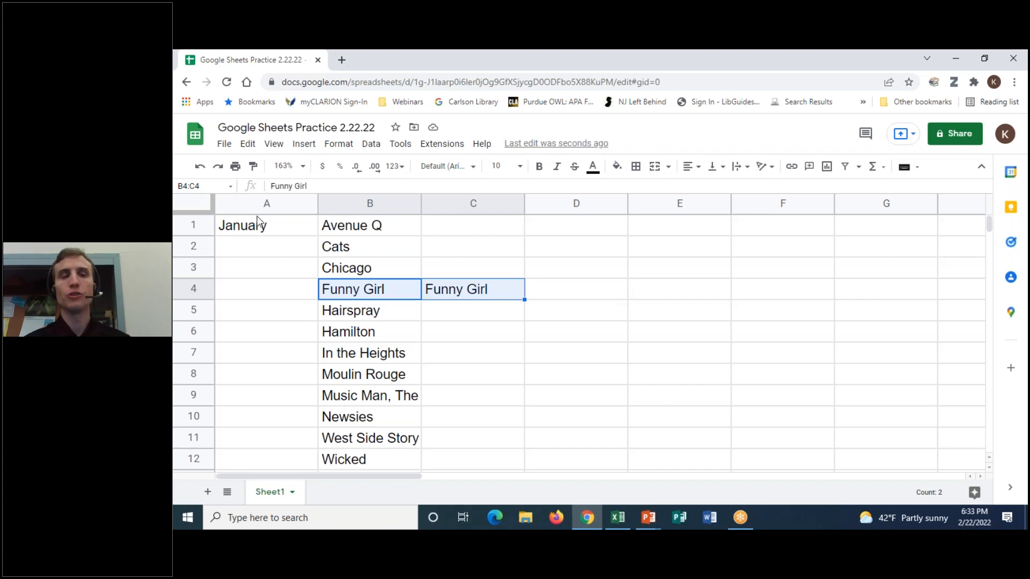
{"action": "left_click", "coordinate": [200, 167]}
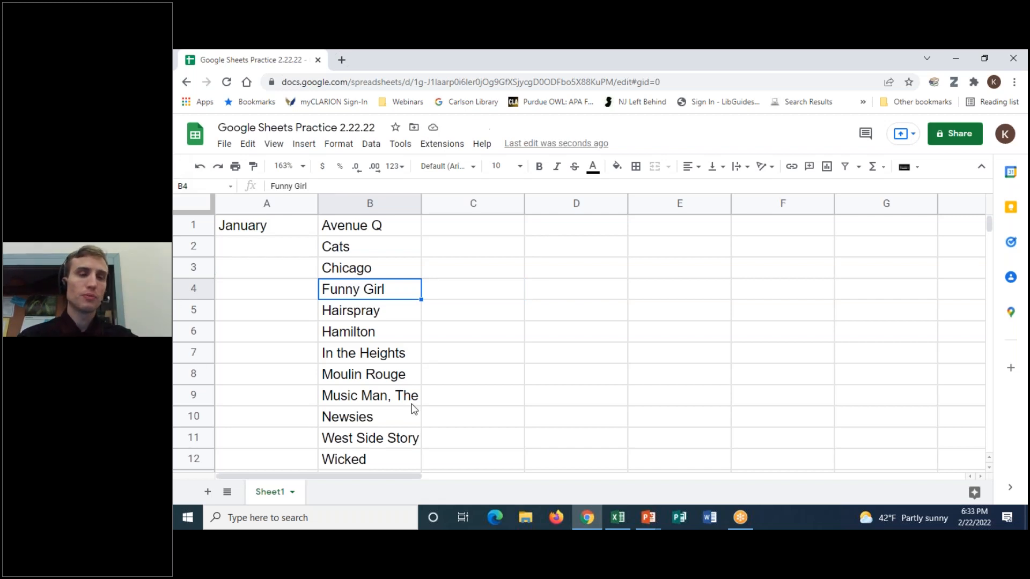
{"action": "left_click", "coordinate": [268, 227]}
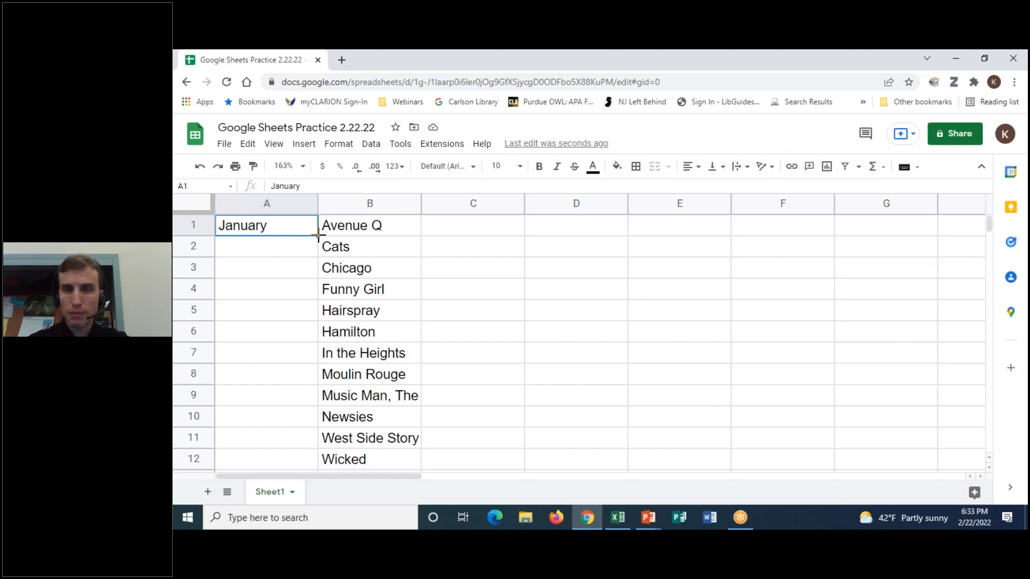
- Autofill January from A1 down to A12 so column A lists January through December
{"action": "left_click_drag", "start_coordinate": [318, 235], "coordinate": [306, 459]}
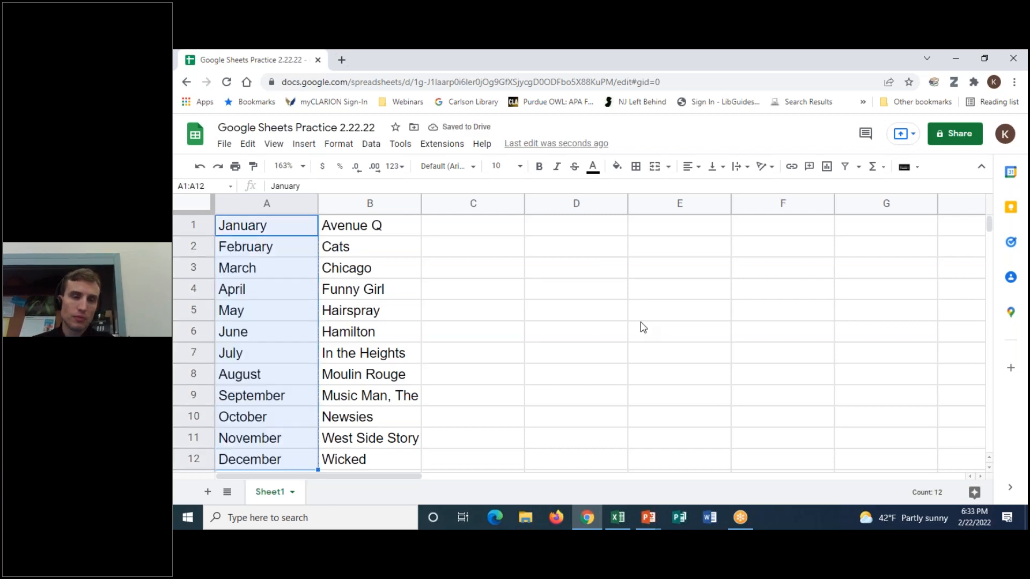
{"action": "right_click", "coordinate": [285, 455]}
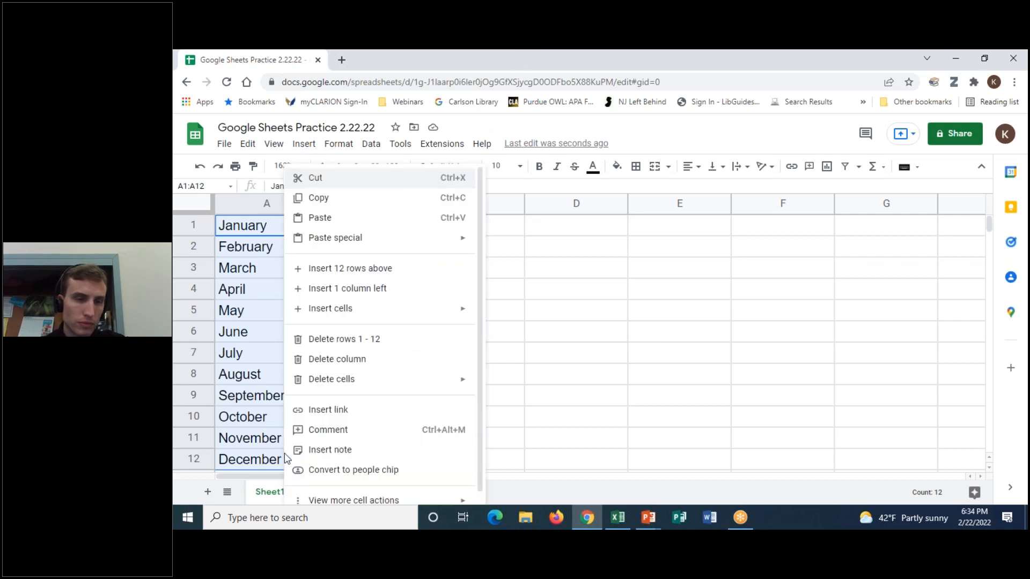
{"action": "mouse_move", "coordinate": [343, 235]}
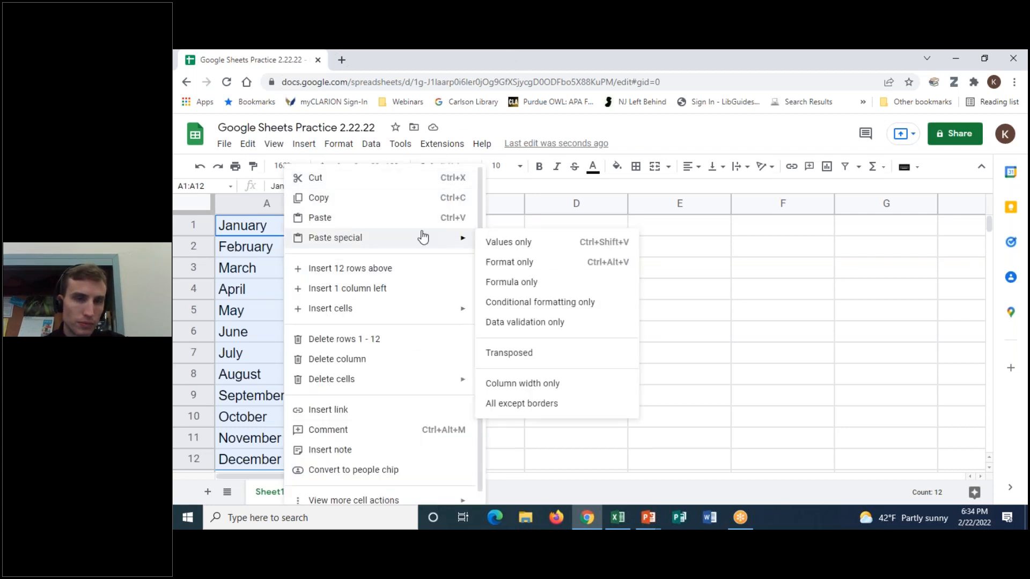
{"action": "left_click", "coordinate": [693, 255]}
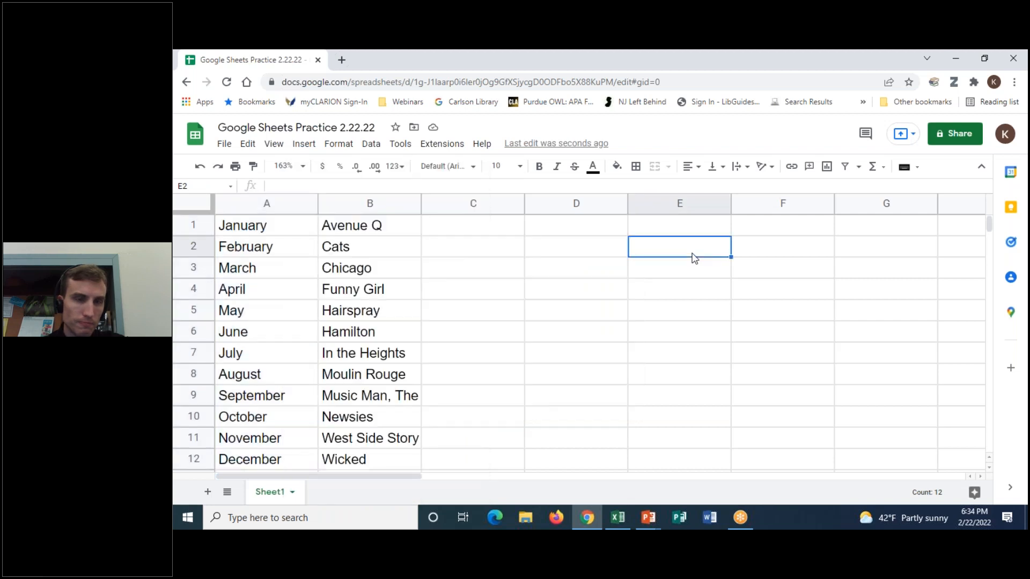
{"action": "left_click", "coordinate": [288, 230]}
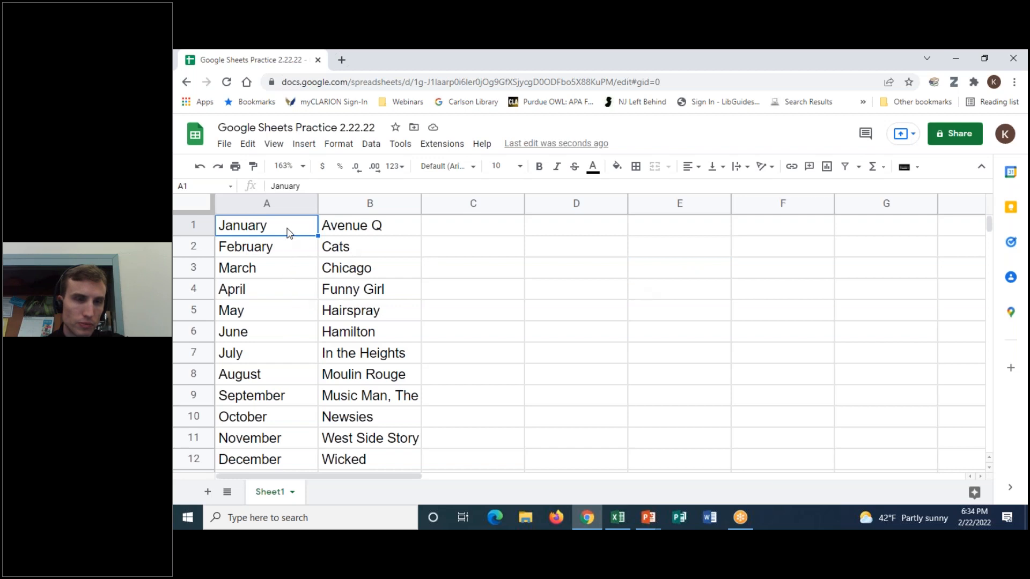
{"action": "scroll", "coordinate": [279, 430], "scroll_direction": "down", "scroll_amount": 1}
{"action": "scroll", "coordinate": [286, 437], "scroll_direction": "up", "scroll_amount": 1}
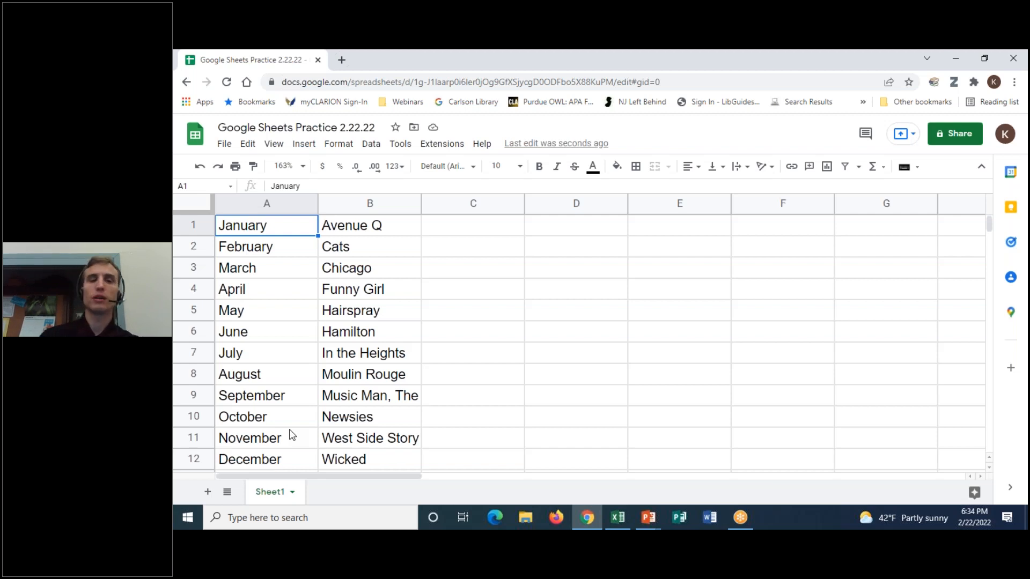
{"action": "left_click", "coordinate": [382, 228]}
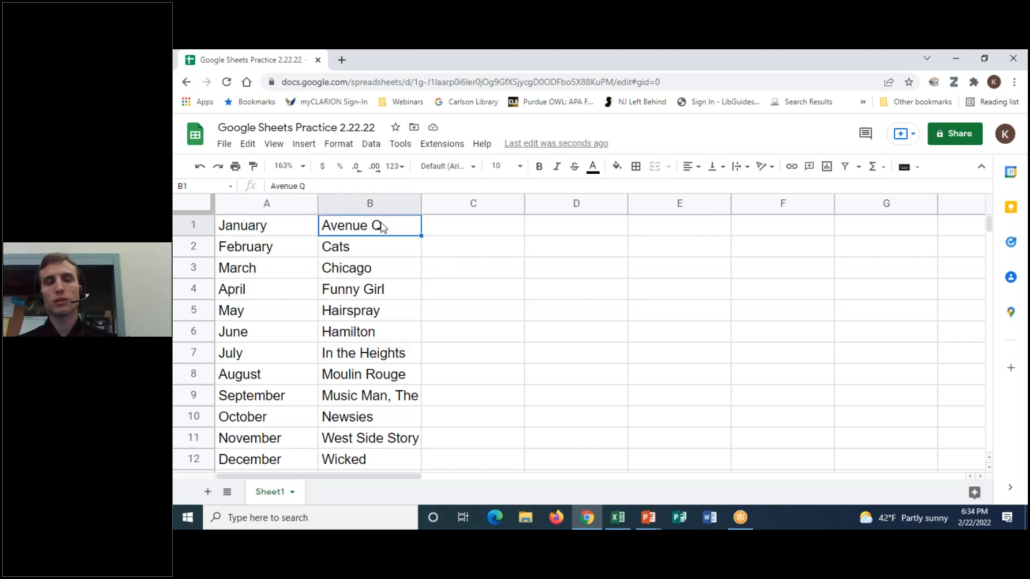
{"action": "left_click_drag", "start_coordinate": [349, 227], "coordinate": [364, 467]}
{"action": "left_click", "coordinate": [351, 226]}
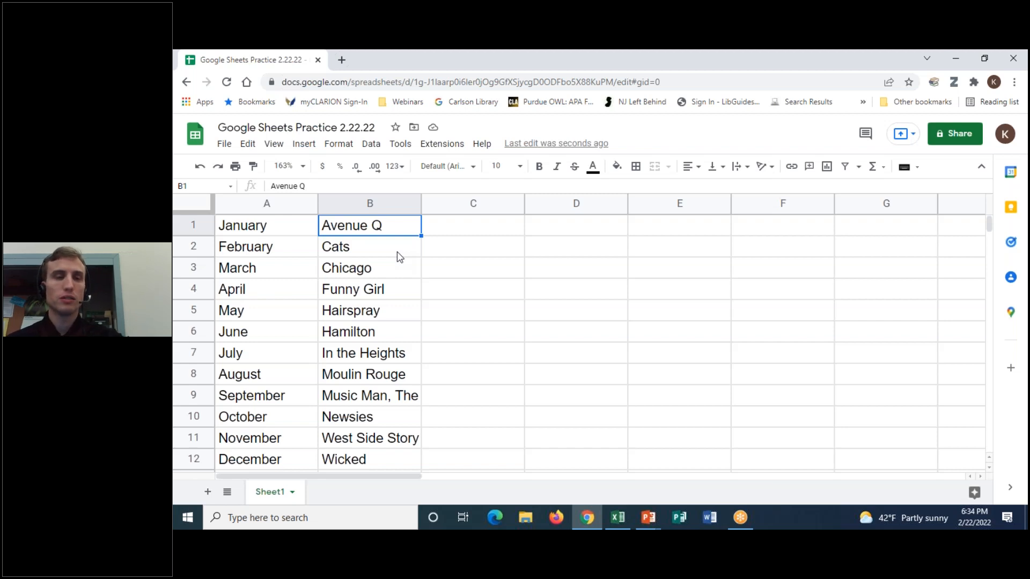
{"action": "left_click", "coordinate": [301, 229]}
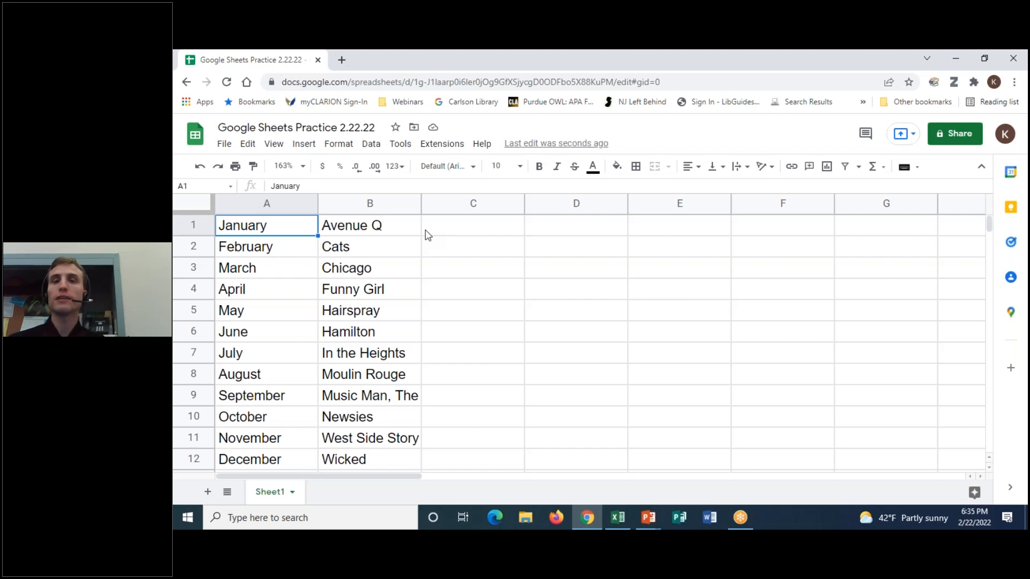
{"action": "left_click", "coordinate": [381, 228]}
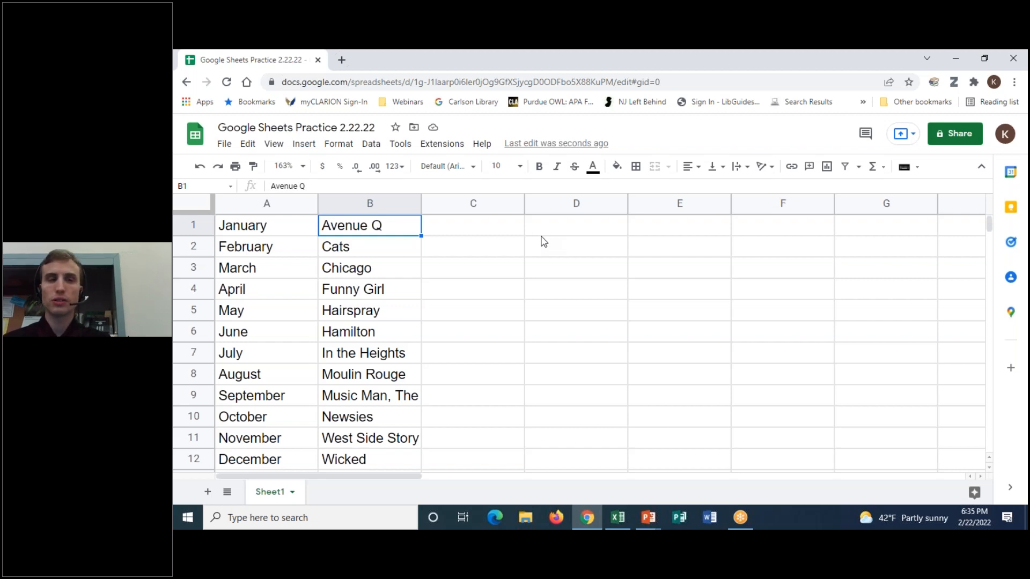
{"action": "left_click", "coordinate": [283, 228]}
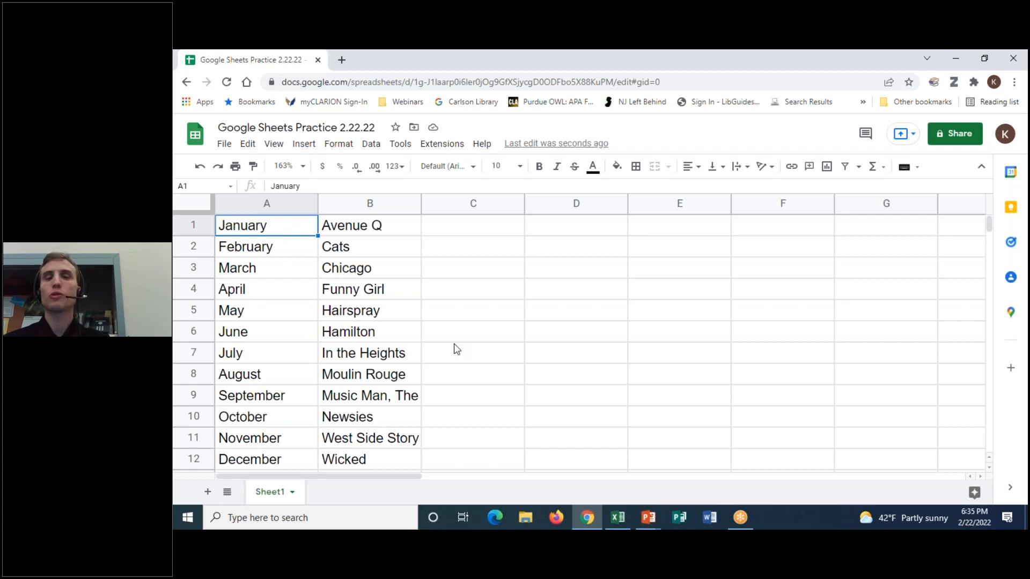
- Insert one blank row above the data from C1, then undo the insertion
{"action": "left_click", "coordinate": [466, 230]}
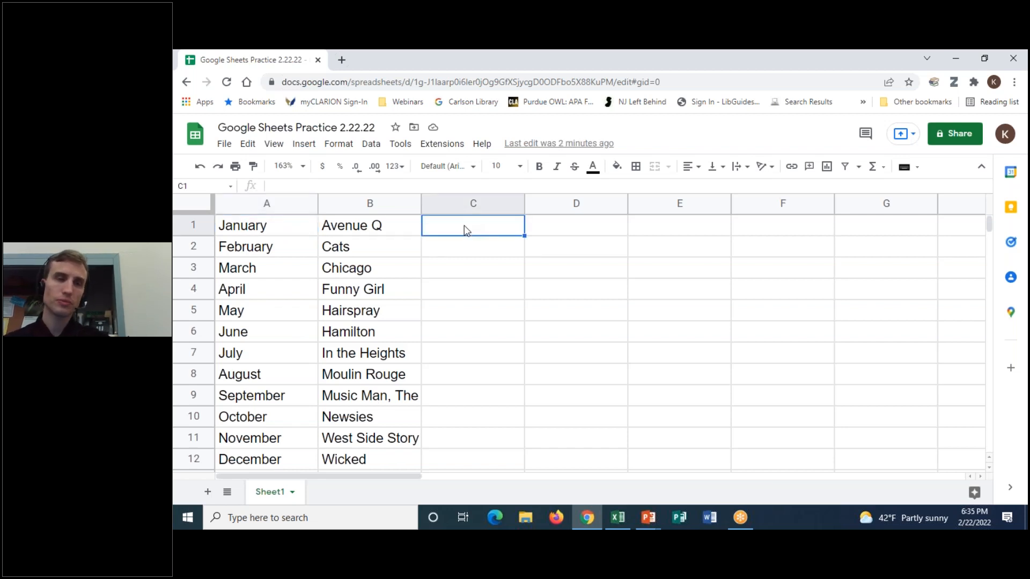
{"action": "left_click", "coordinate": [304, 143]}
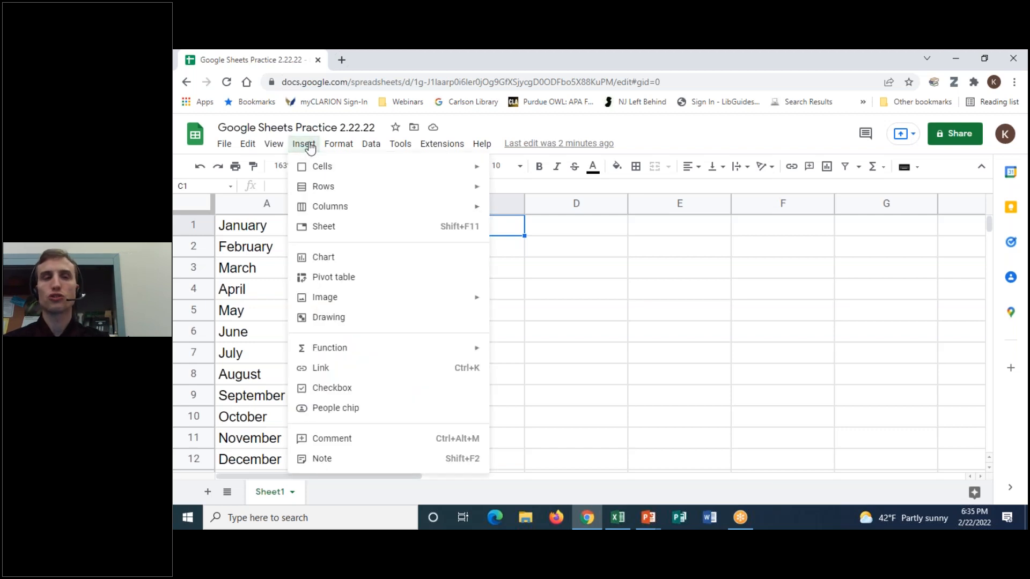
{"action": "mouse_move", "coordinate": [317, 188]}
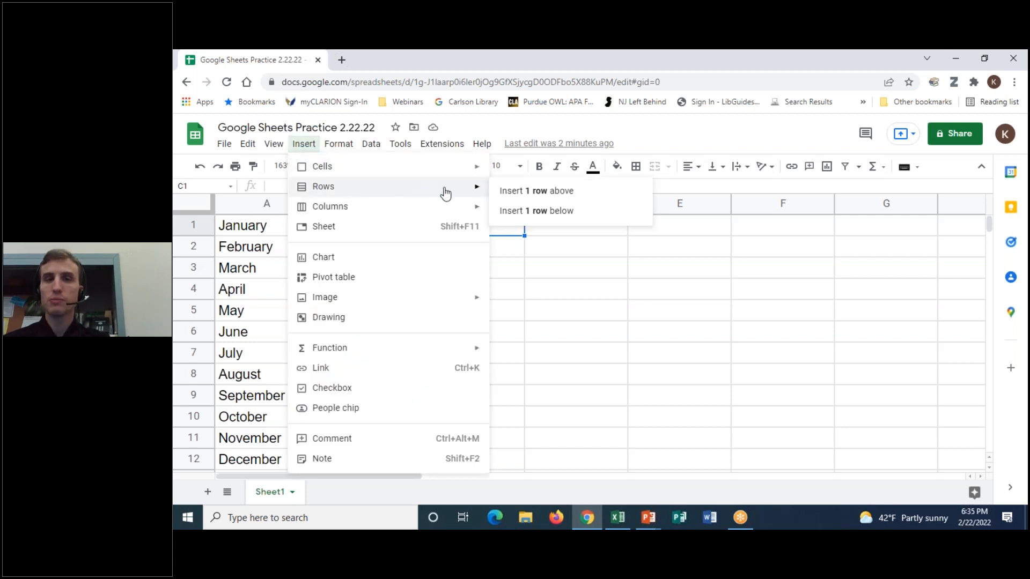
{"action": "left_click", "coordinate": [560, 195]}
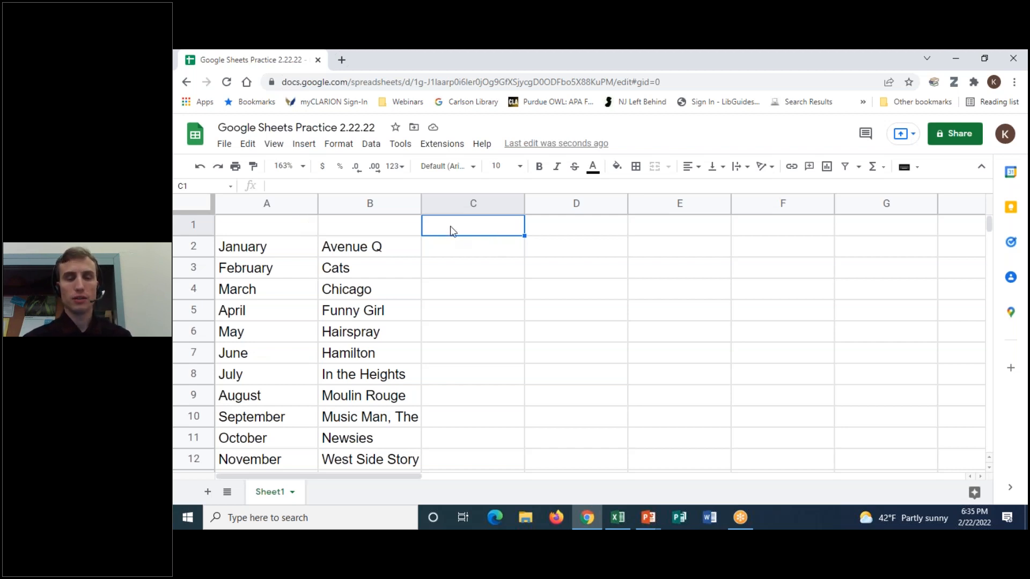
{"action": "key", "text": "ctrl+z"}
- Insert a blank row above the data again via Insert > Rows and select A1
{"action": "left_click_drag", "start_coordinate": [453, 226], "coordinate": [453, 270]}
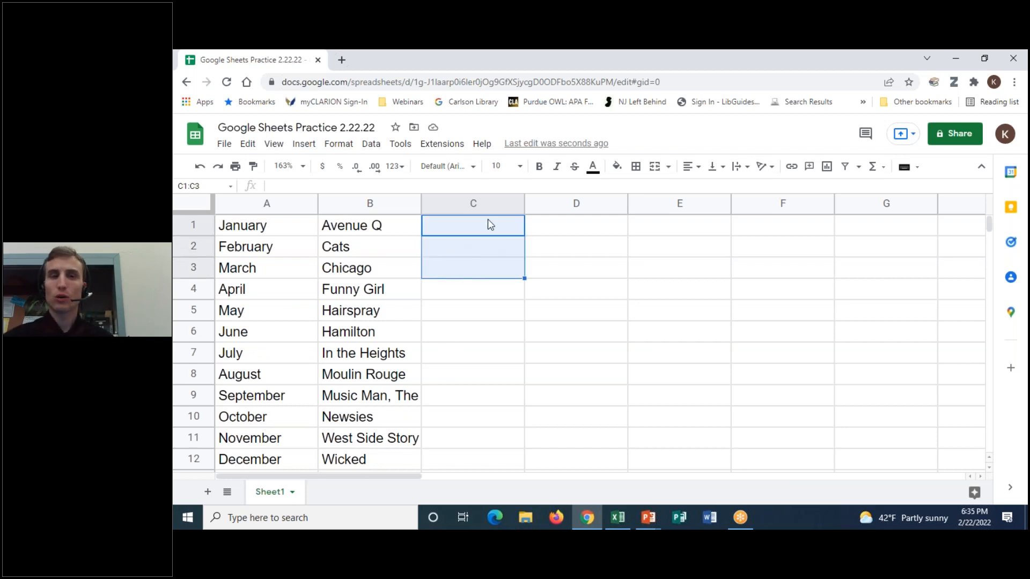
{"action": "left_click", "coordinate": [316, 146]}
{"action": "mouse_move", "coordinate": [322, 186]}
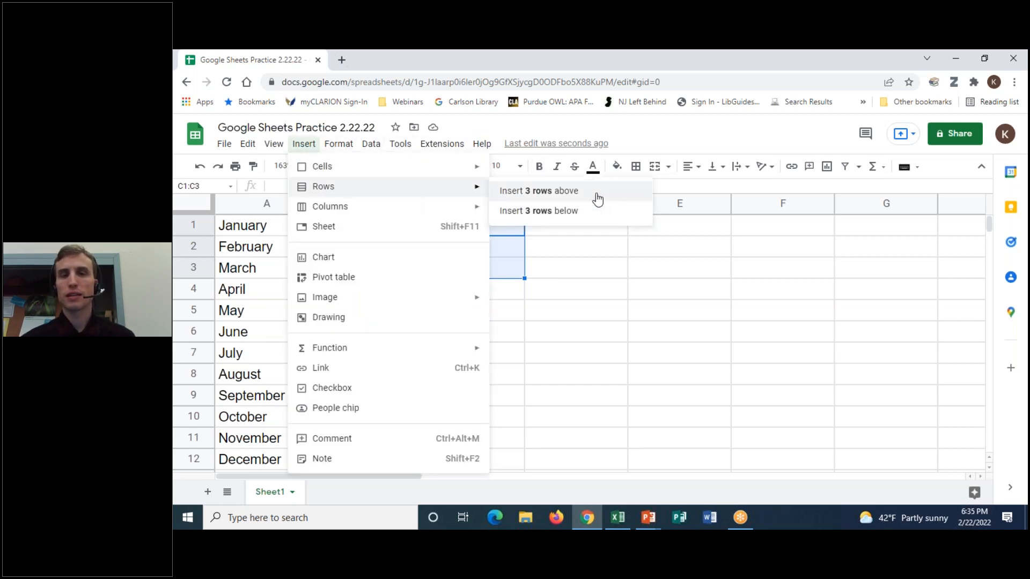
{"action": "left_click", "coordinate": [691, 151]}
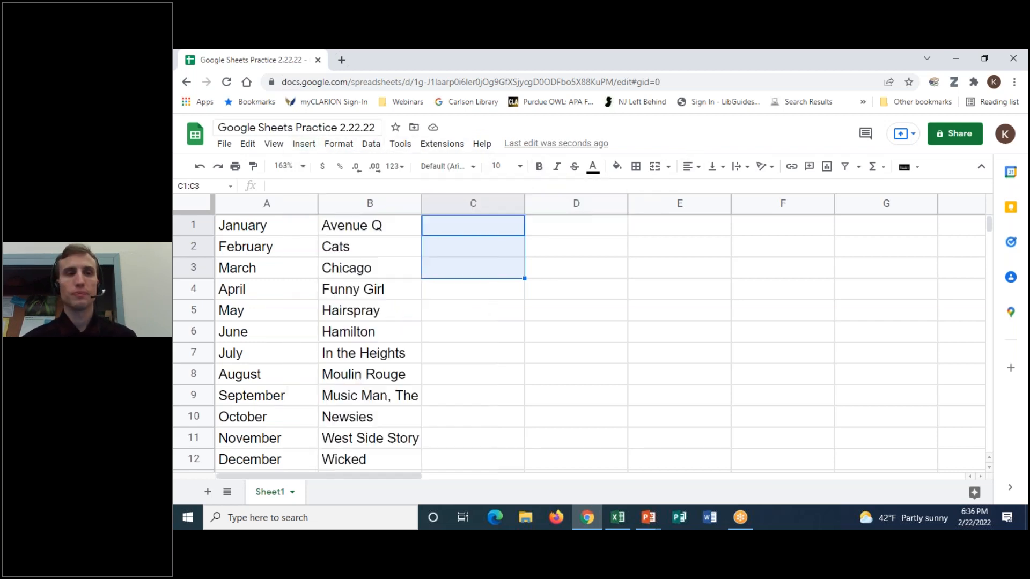
{"action": "left_click", "coordinate": [219, 167]}
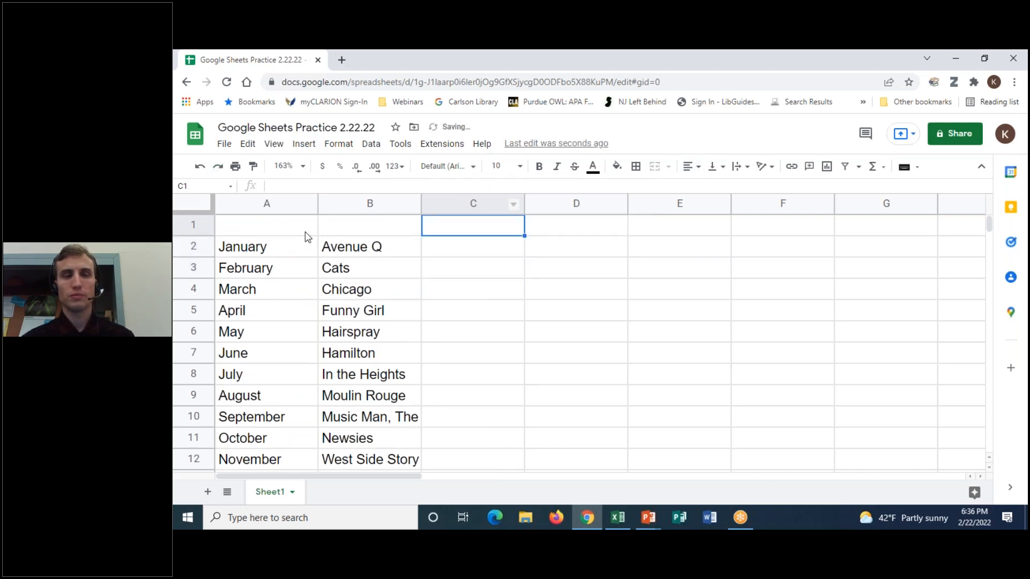
{"action": "left_click", "coordinate": [305, 233]}
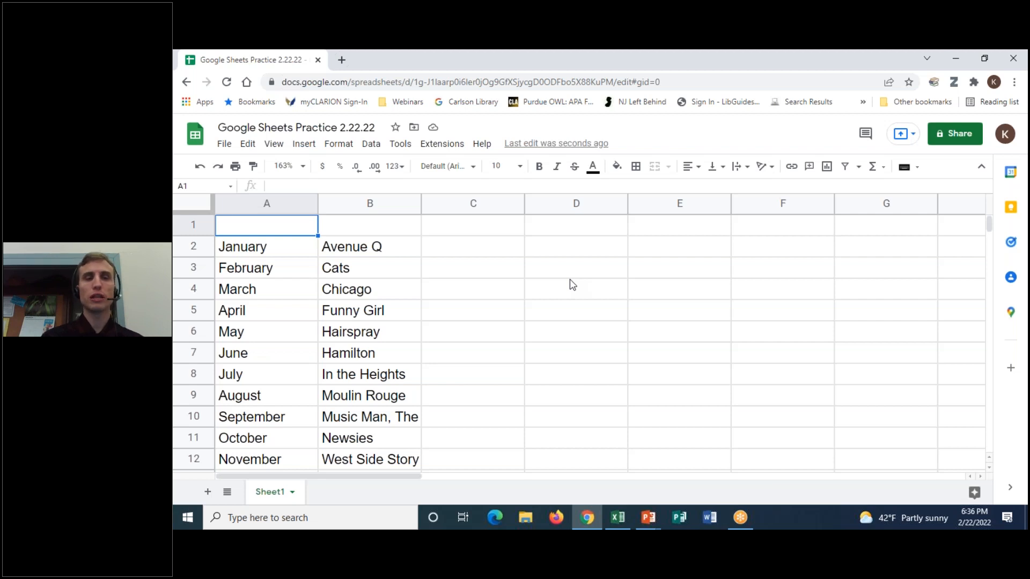
- Enter headings Promo Month, CD Title and Quantity in A1 through C1
{"action": "type", "text": "Promo Month"}
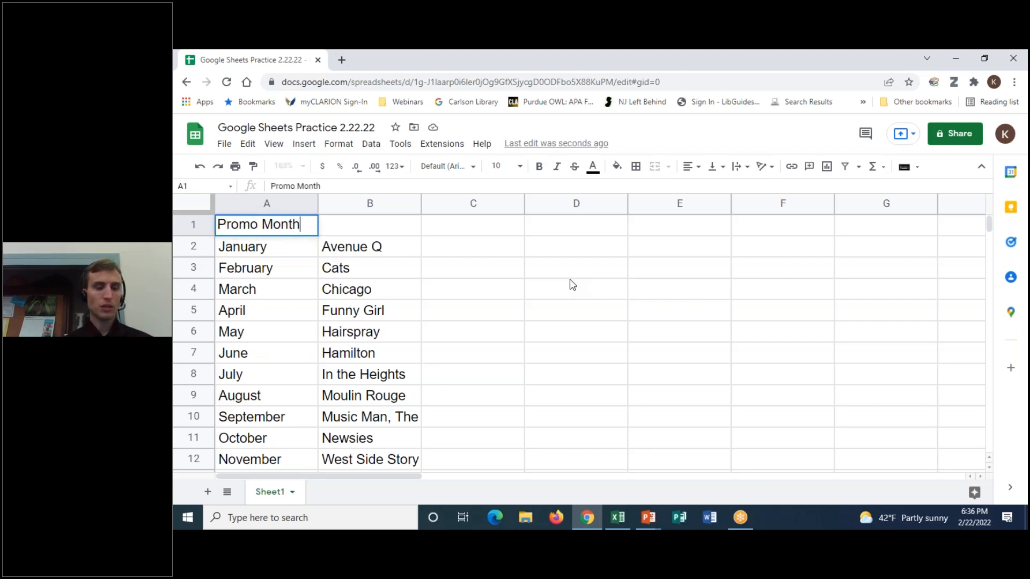
{"action": "key", "text": "Tab"}
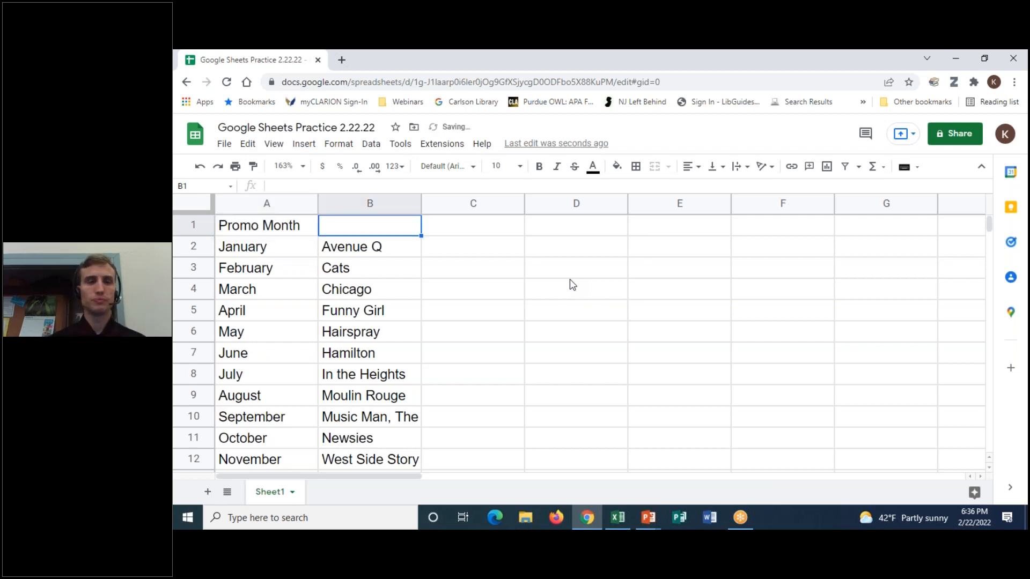
{"action": "type", "text": "CD Titles"}
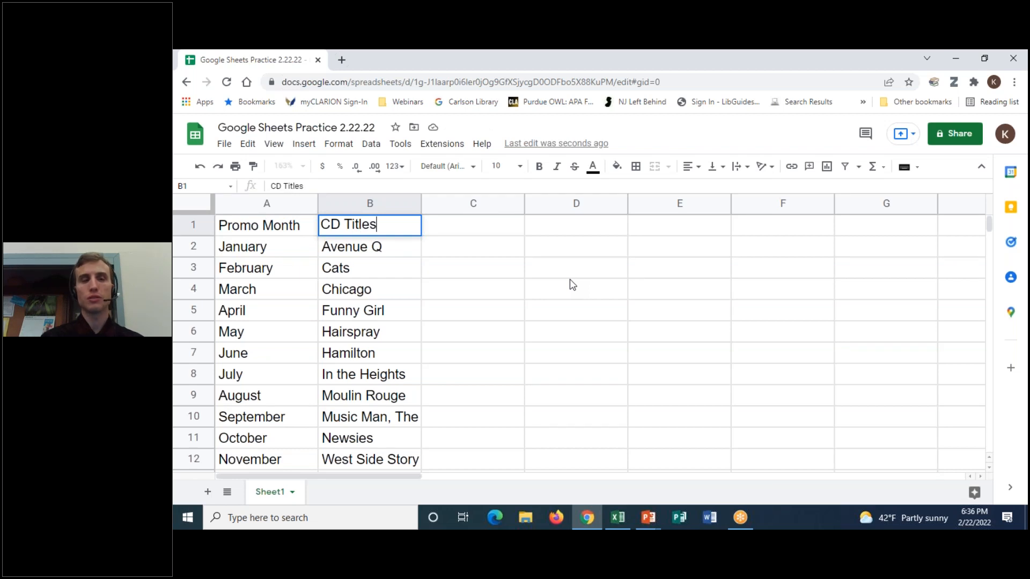
{"action": "key", "text": "BackSpace"}
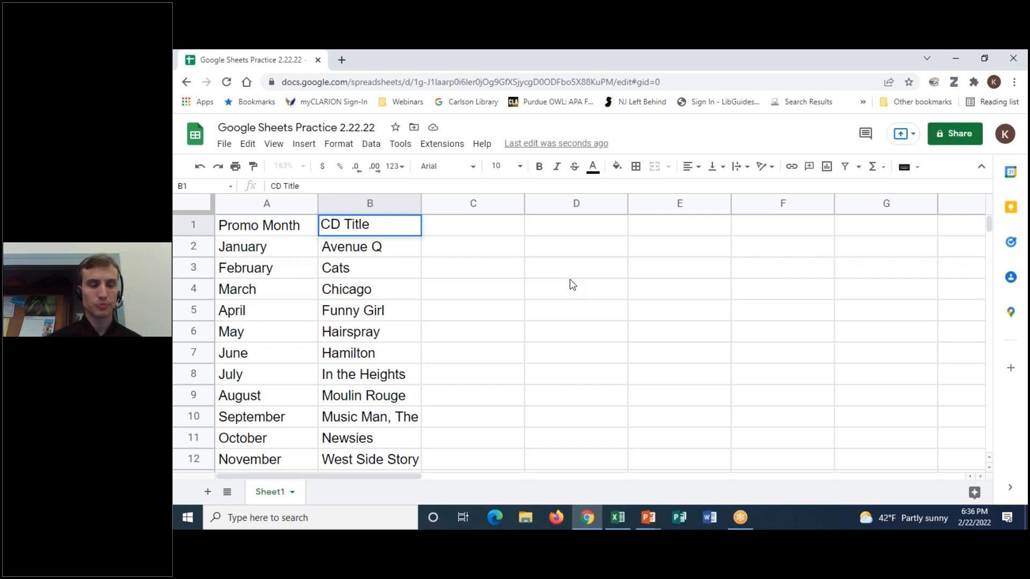
{"action": "key", "text": "Tab"}
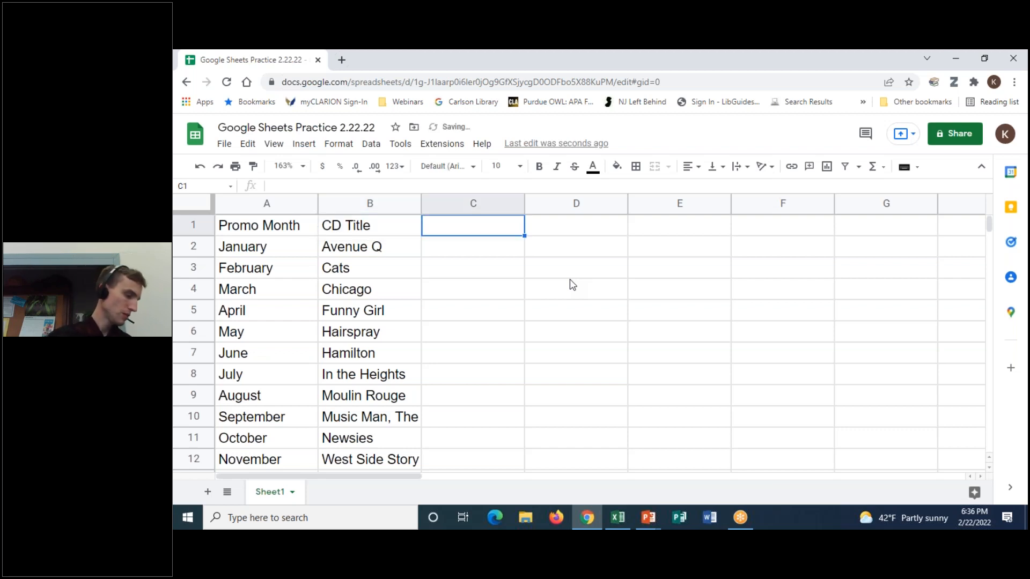
{"action": "type", "text": "Quantity"}
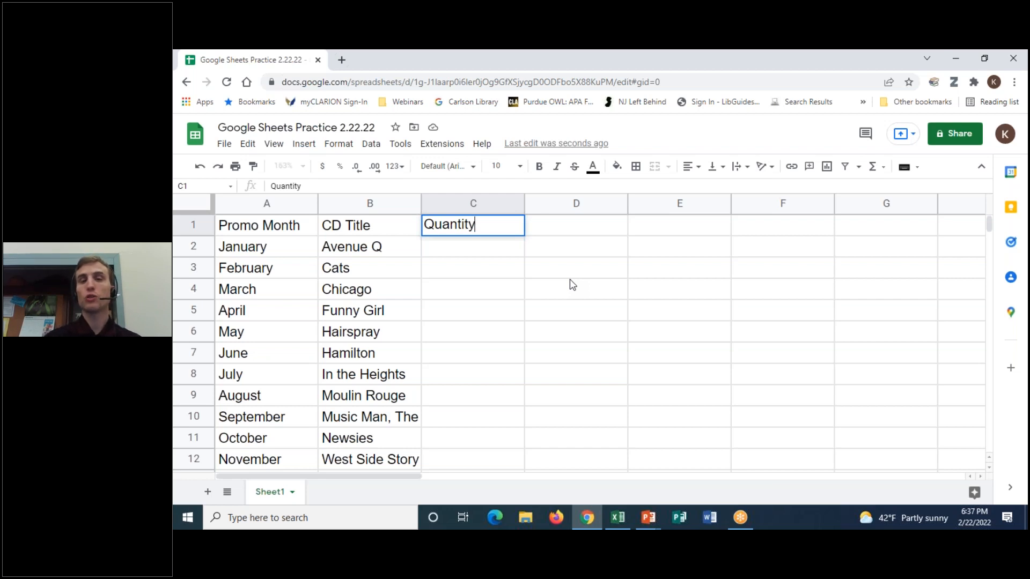
{"action": "key", "text": "Tab"}
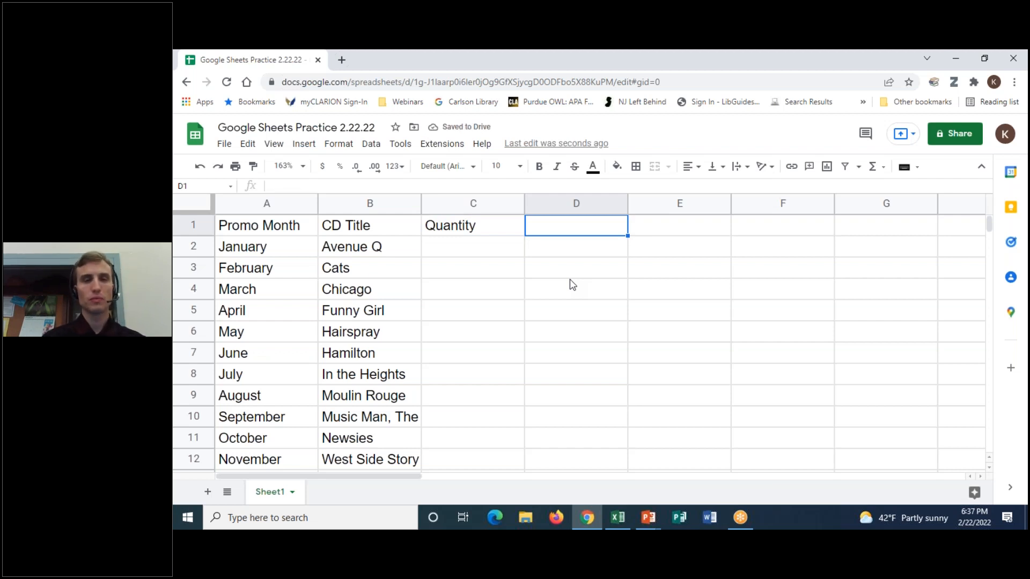
- Enter headings Cost per CD, Subtotal, Sales Tax and Grand Total in D1 through G1
{"action": "type", "text": "Cost per CD"}
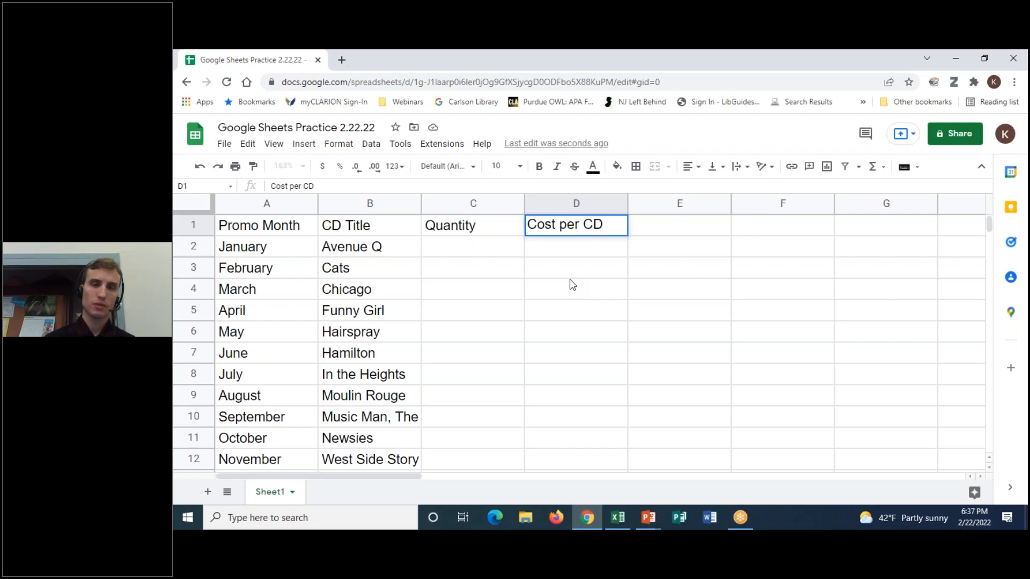
{"action": "key", "text": "Tab"}
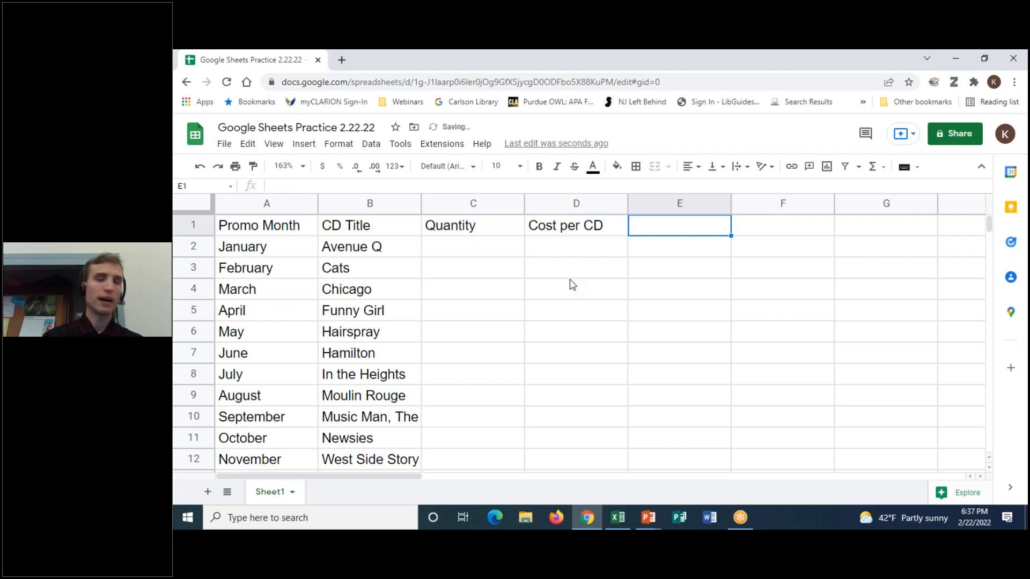
{"action": "type", "text": "Subtotal"}
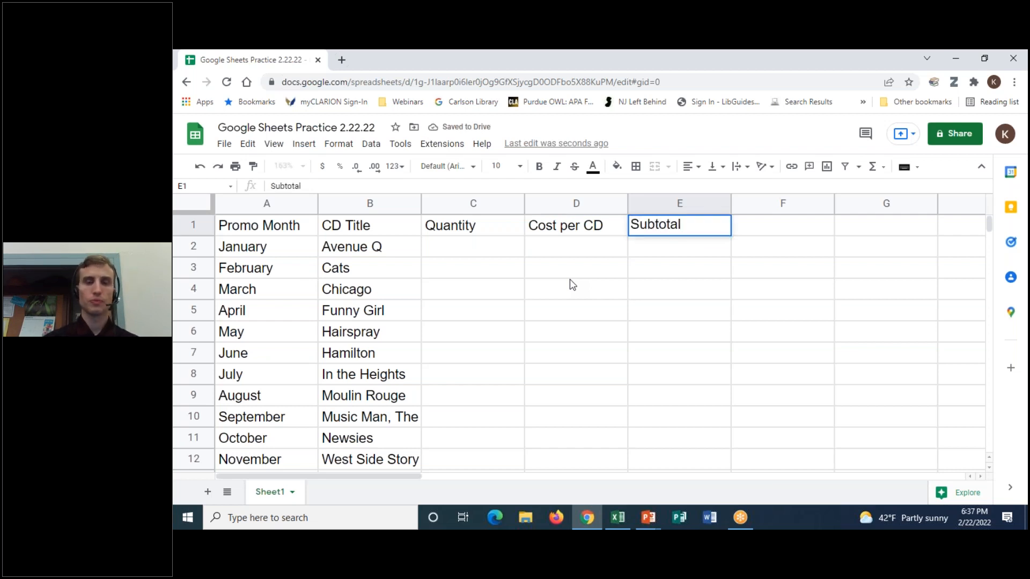
{"action": "key", "text": "Tab"}
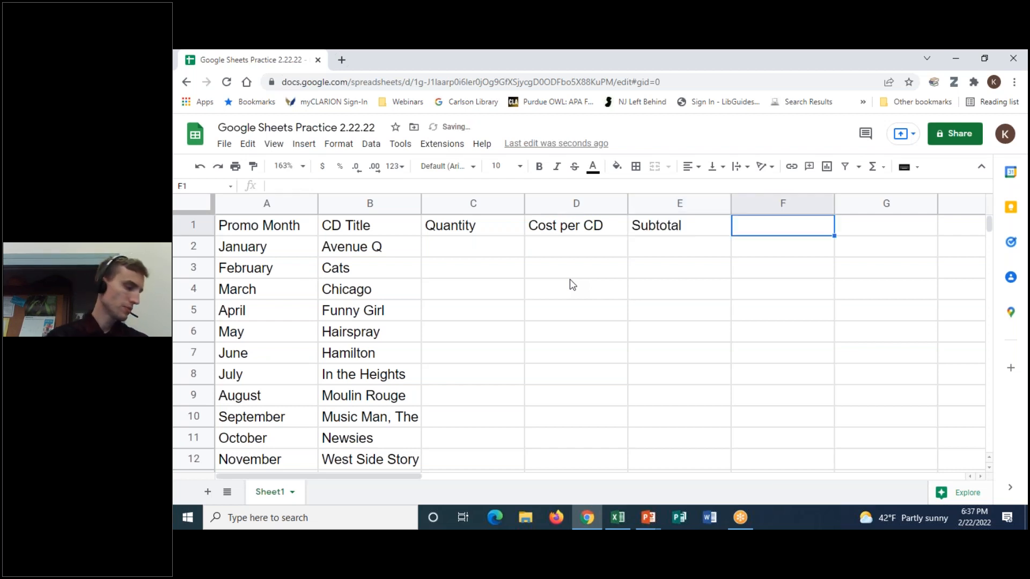
{"action": "type", "text": "Sales Tax"}
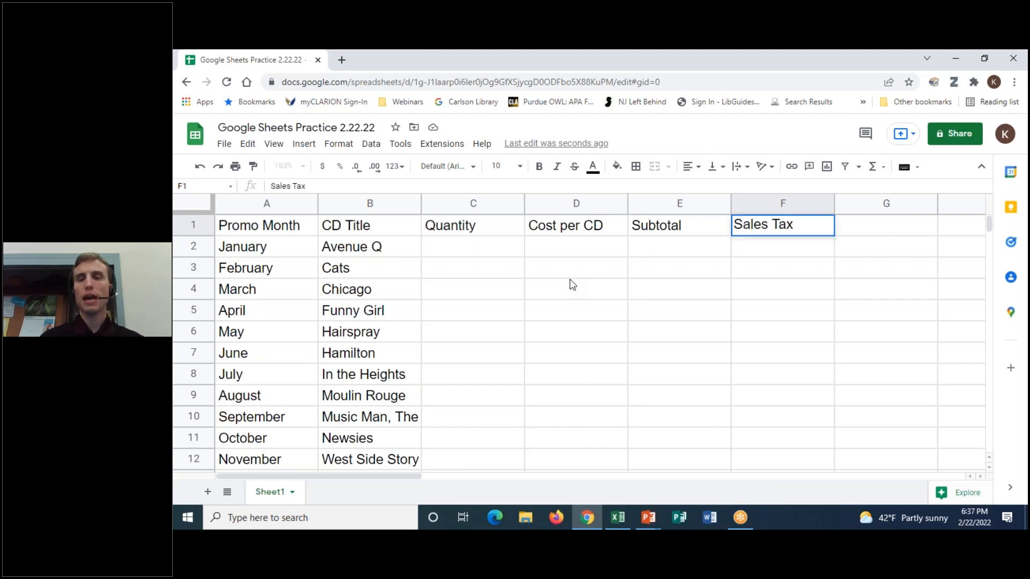
{"action": "key", "text": "Tab"}
{"action": "type", "text": "Grand "}
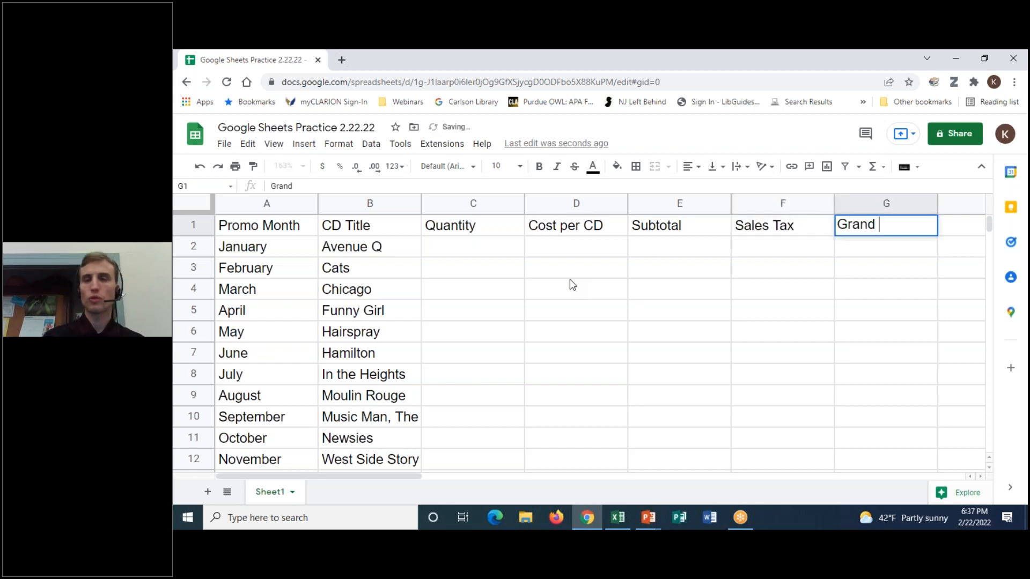
{"action": "type", "text": "Total"}
{"action": "key", "text": "Return"}
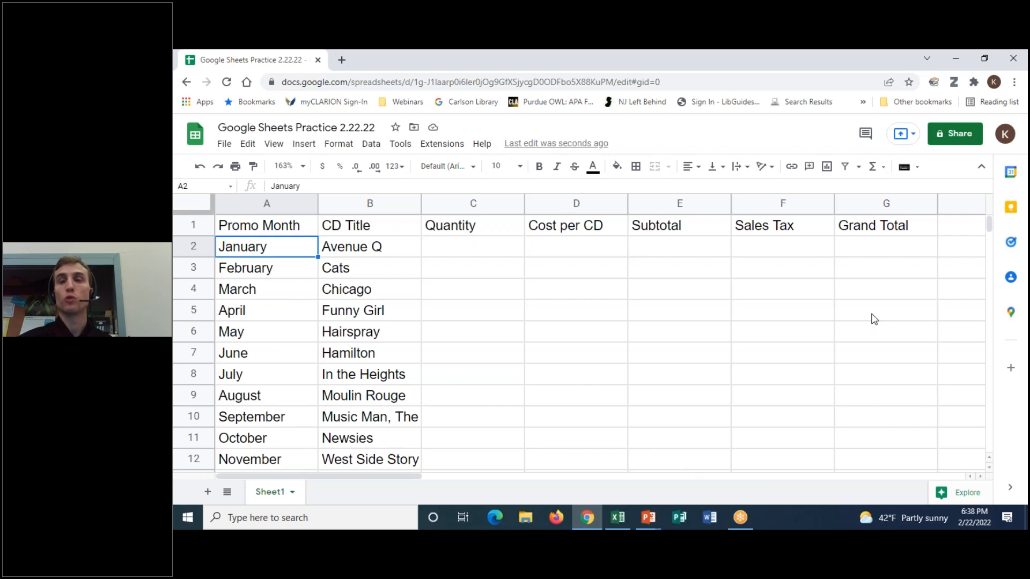
{"action": "left_click", "coordinate": [494, 251]}
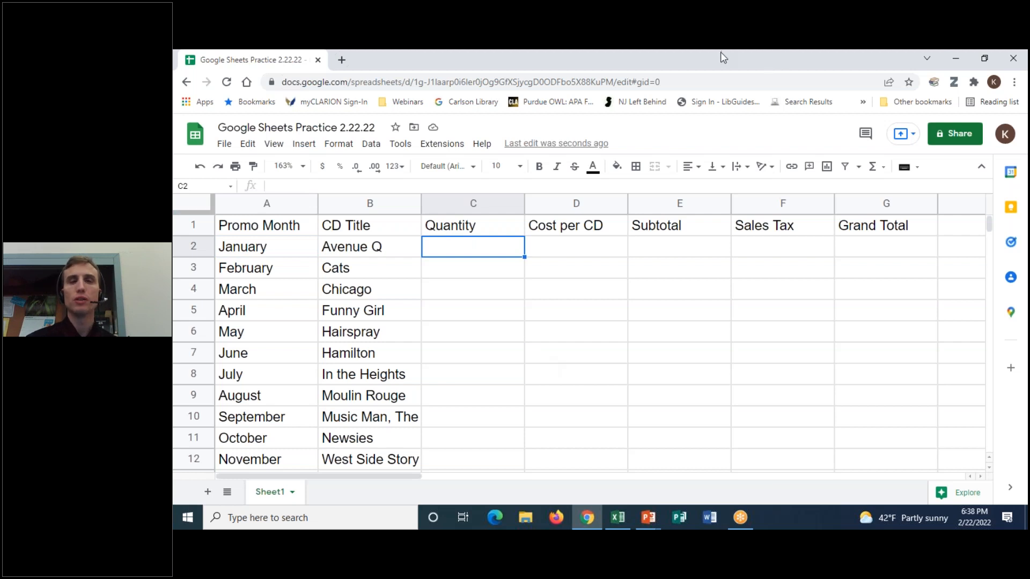
{"action": "left_click", "coordinate": [720, 88]}
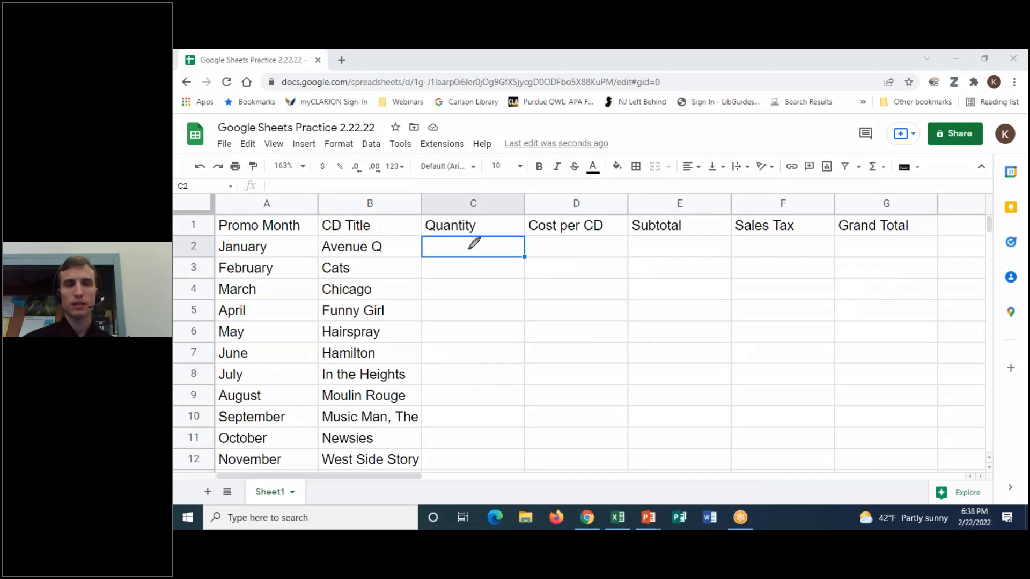
{"action": "mouse_move", "coordinate": [390, 236]}
{"action": "left_mouse_down"}
{"action": "mouse_move", "coordinate": [343, 227]}
{"action": "mouse_move", "coordinate": [333, 258]}
{"action": "mouse_move", "coordinate": [389, 256]}
{"action": "mouse_move", "coordinate": [389, 236]}
{"action": "left_mouse_up"}
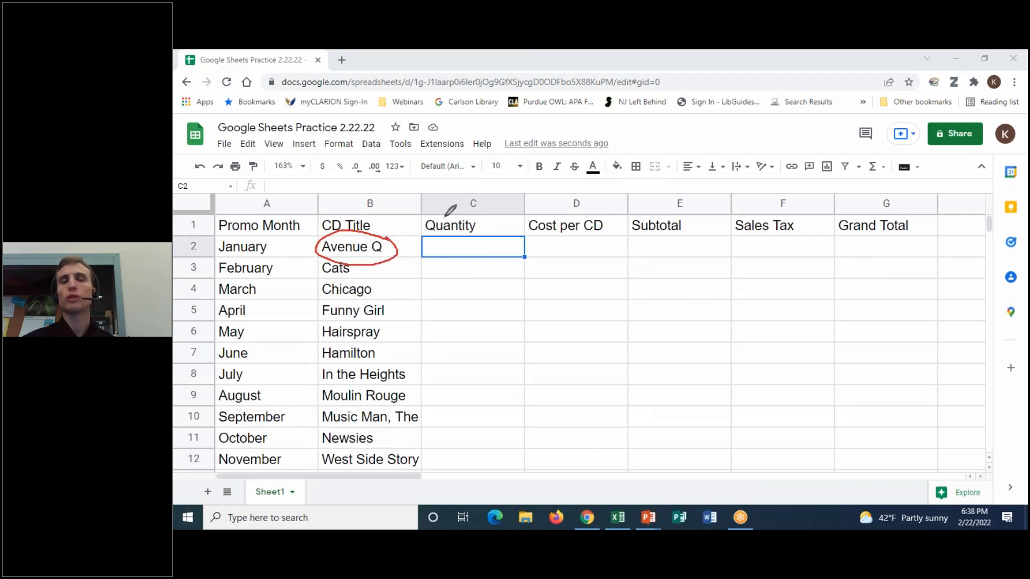
{"action": "mouse_move", "coordinate": [284, 236]}
{"action": "left_mouse_down"}
{"action": "mouse_move", "coordinate": [216, 244]}
{"action": "mouse_move", "coordinate": [279, 253]}
{"action": "mouse_move", "coordinate": [275, 236]}
{"action": "left_mouse_up"}
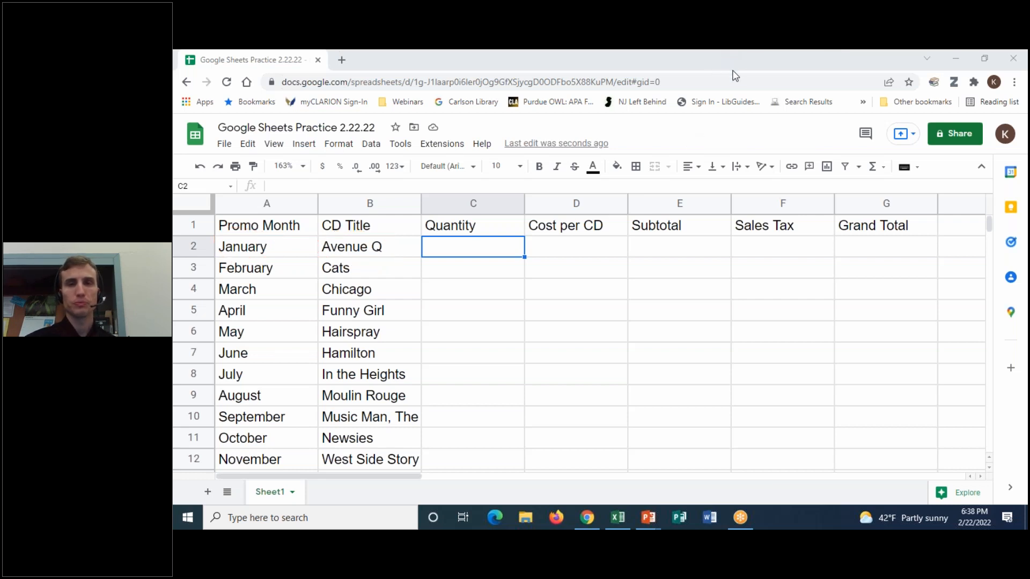
{"action": "left_click", "coordinate": [465, 245]}
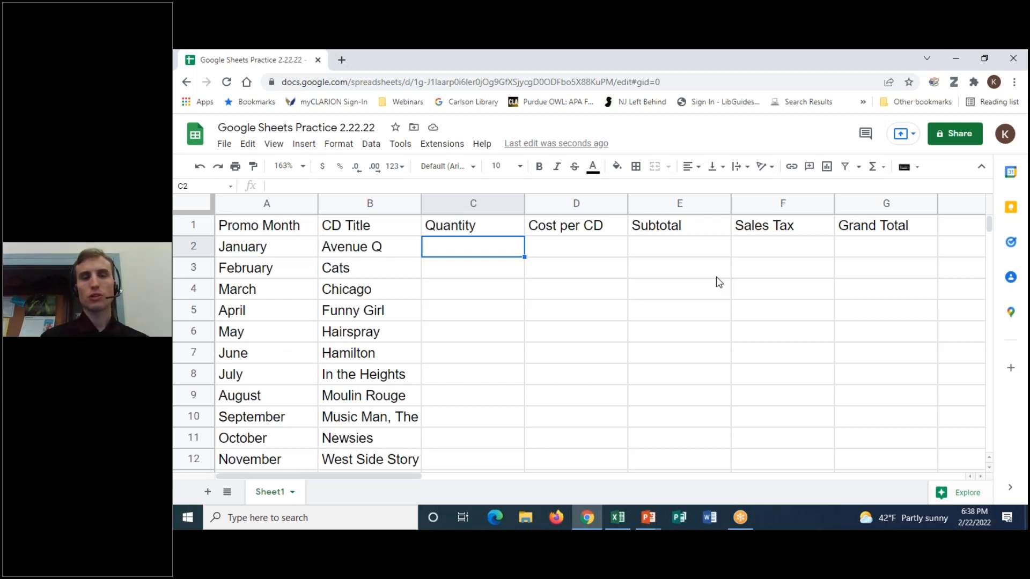
- Enter January–May quantities 11, 12, 0, 13 and 9 in C2:C6
{"action": "type", "text": "11"}
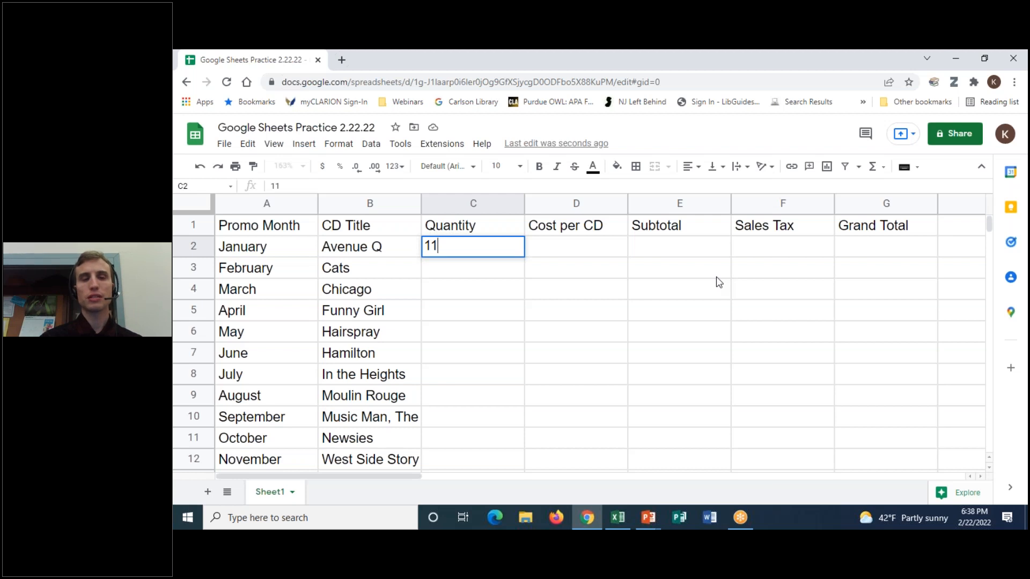
{"action": "key", "text": "Return"}
{"action": "type", "text": "12"}
{"action": "key", "text": "Return"}
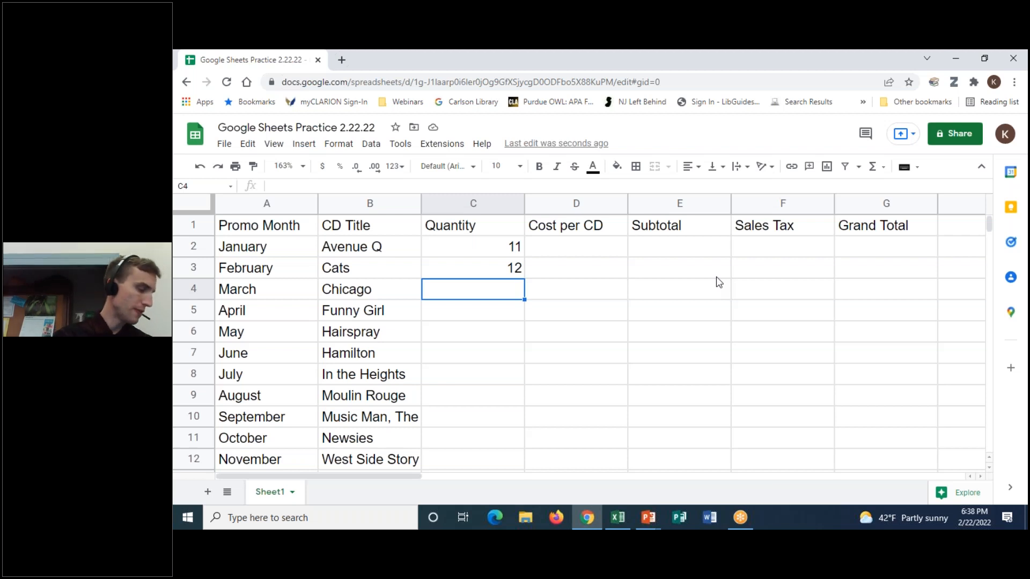
{"action": "type", "text": "0"}
{"action": "key", "text": "Return"}
{"action": "type", "text": "13"}
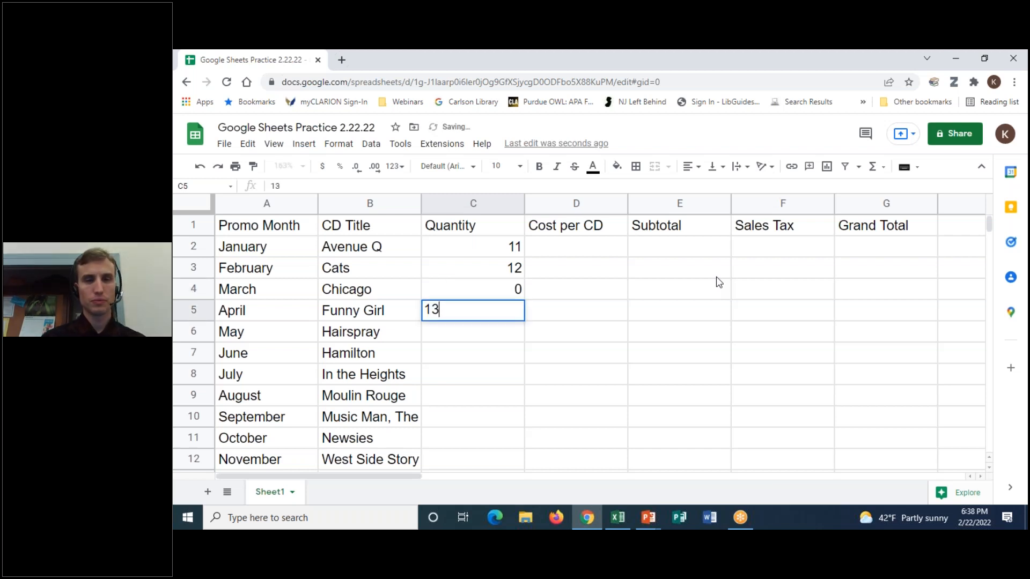
{"action": "key", "text": "Return"}
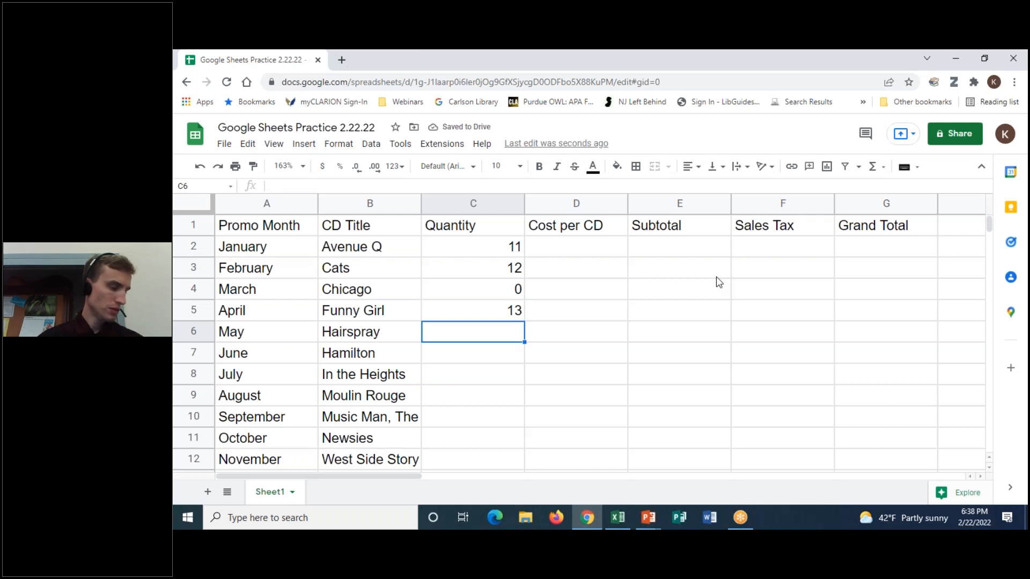
{"action": "type", "text": "9"}
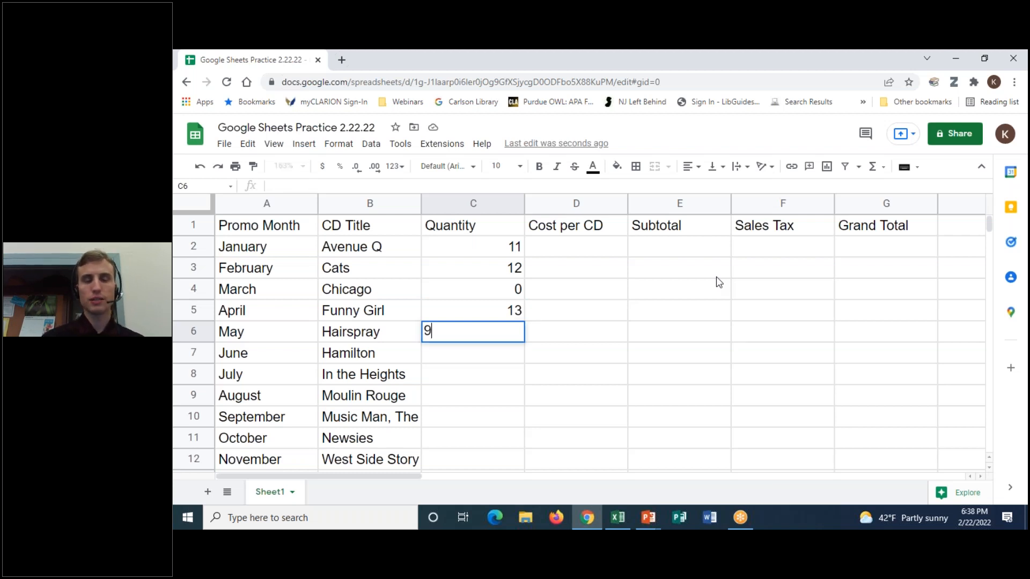
{"action": "key", "text": "Return"}
- Enter June–October quantities 22, 24, 6, 11 and 13 in C7:C11
{"action": "type", "text": "22"}
{"action": "key", "text": "Return"}
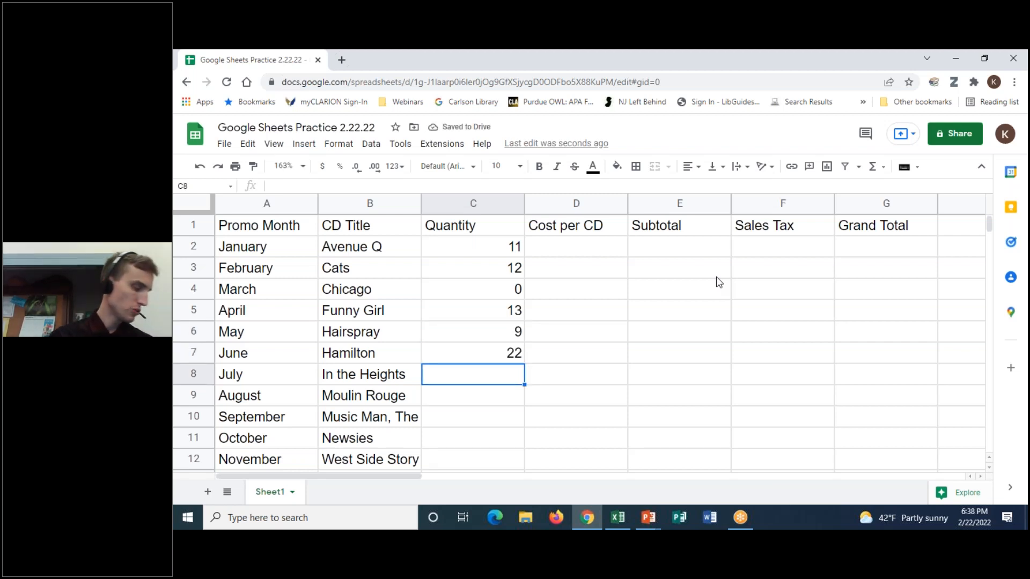
{"action": "type", "text": "24"}
{"action": "key", "text": "Return"}
{"action": "type", "text": "6"}
{"action": "key", "text": "Return"}
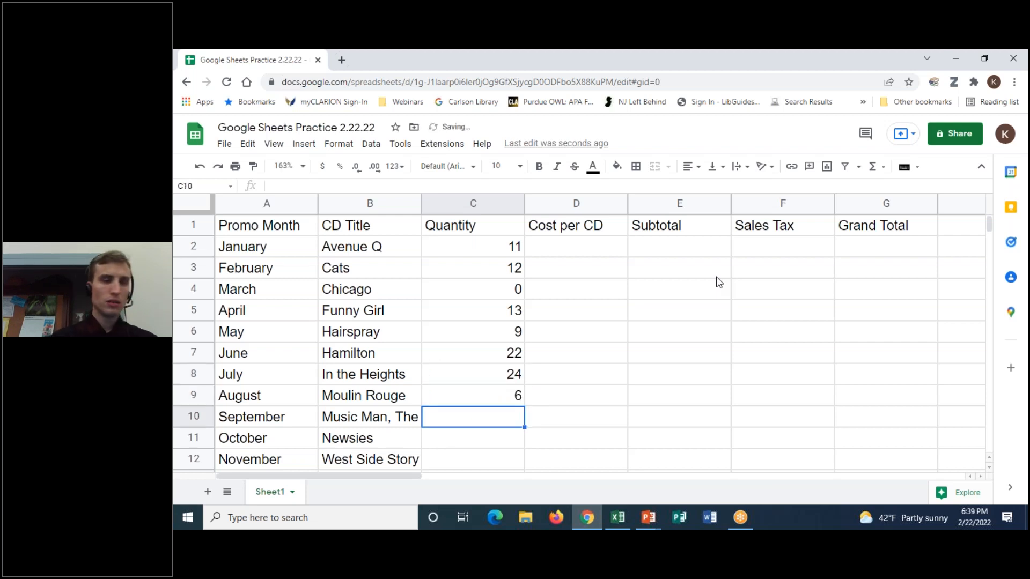
{"action": "type", "text": "11"}
{"action": "key", "text": "Return"}
{"action": "type", "text": "13"}
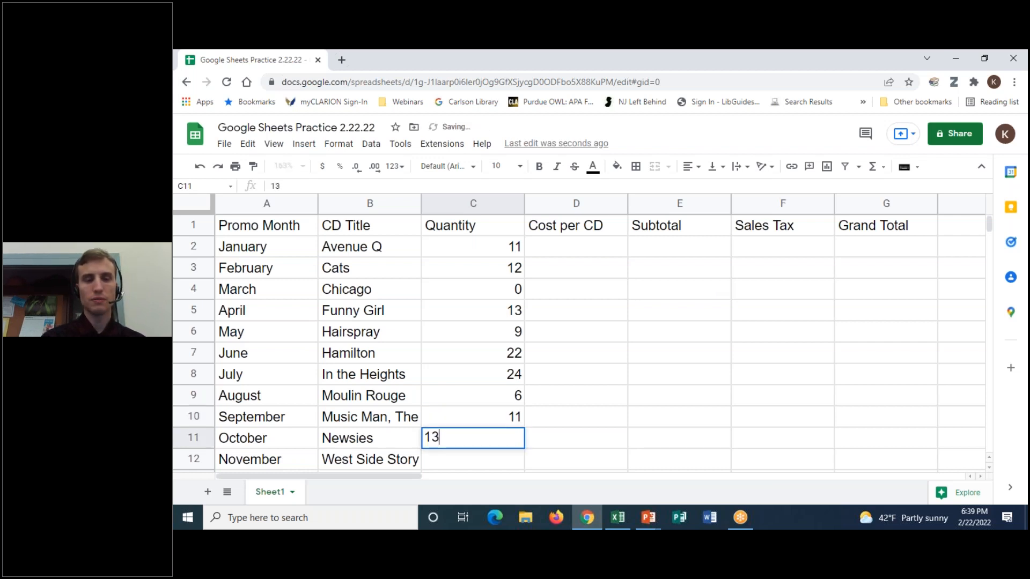
{"action": "key", "text": "Return"}
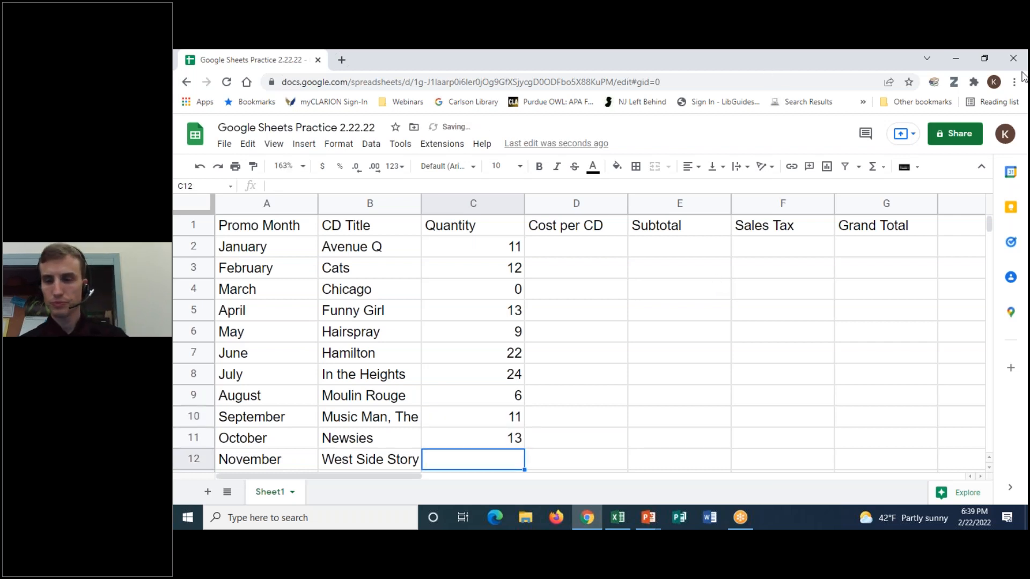
- Set zoom to 150%, then enter 19 in C12 and 15 in C13
{"action": "left_click", "coordinate": [300, 166]}
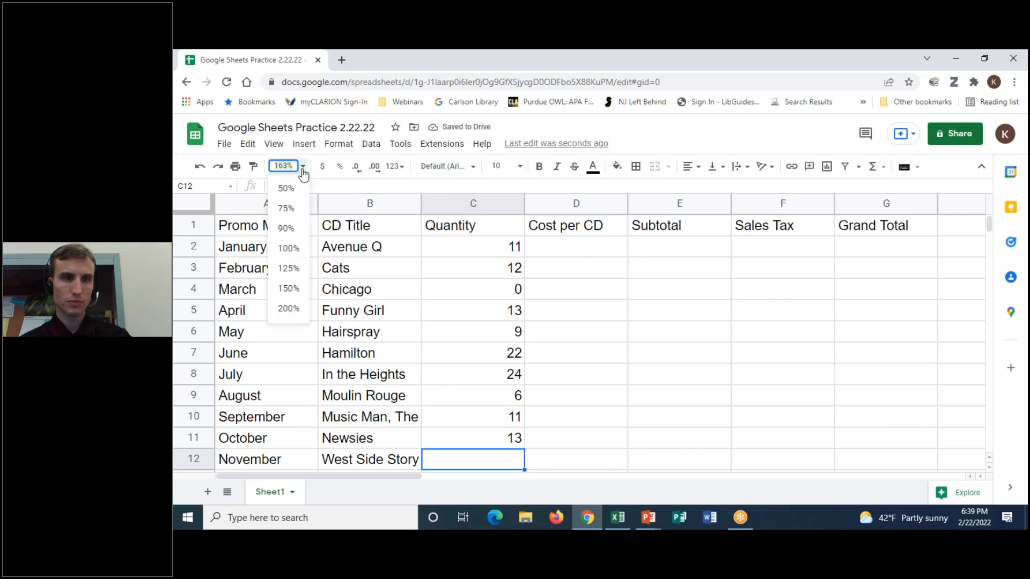
{"action": "left_click", "coordinate": [289, 292]}
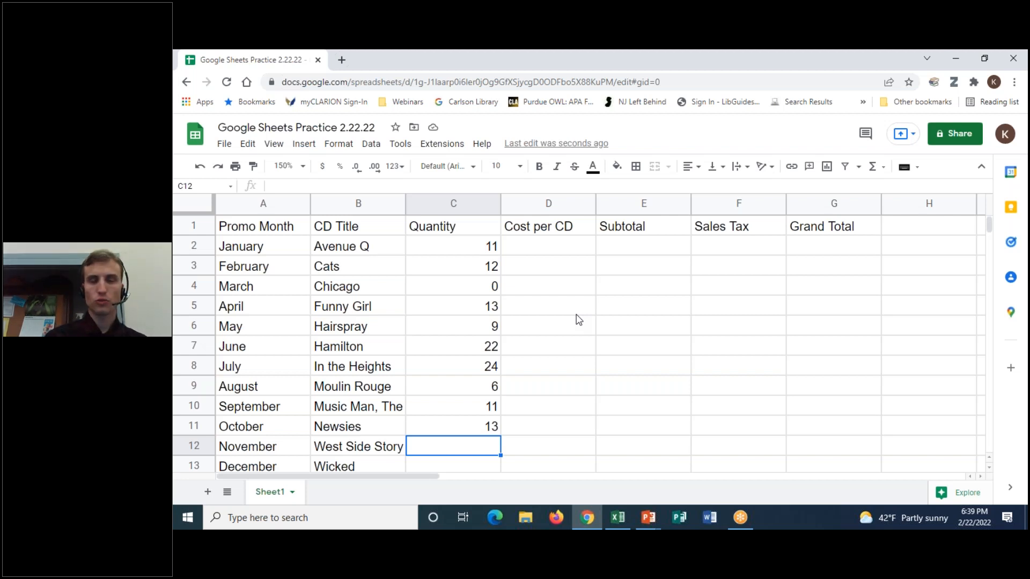
{"action": "type", "text": "19"}
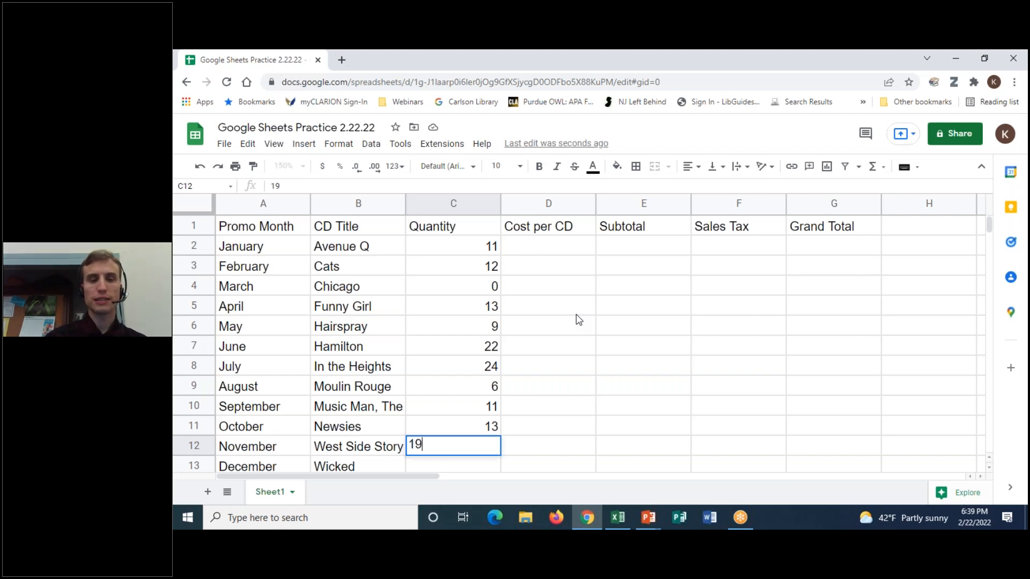
{"action": "key", "text": "Return"}
{"action": "type", "text": "15"}
{"action": "key", "text": "Tab"}
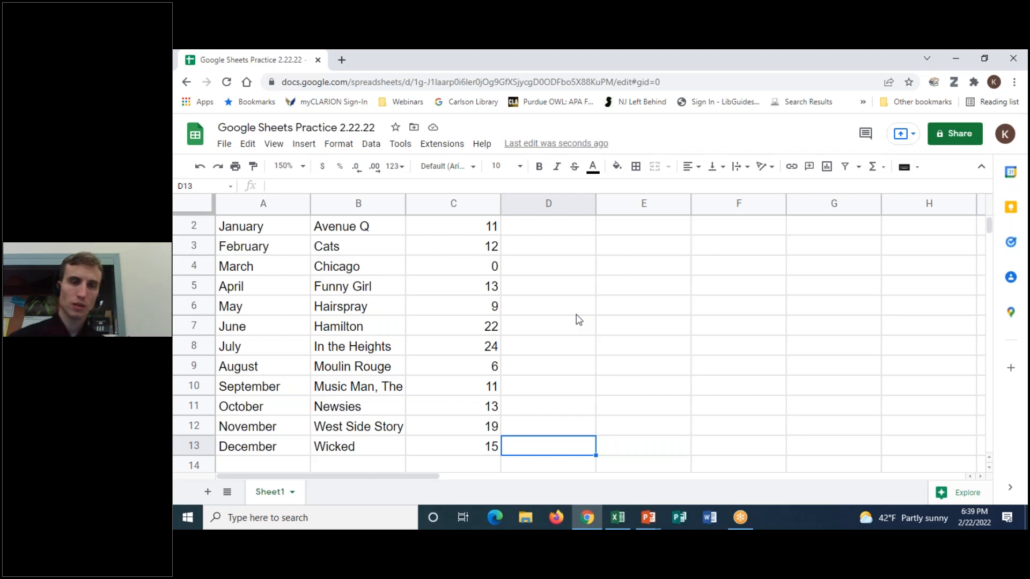
{"action": "scroll", "coordinate": [645, 315], "scroll_direction": "up", "scroll_amount": 1}
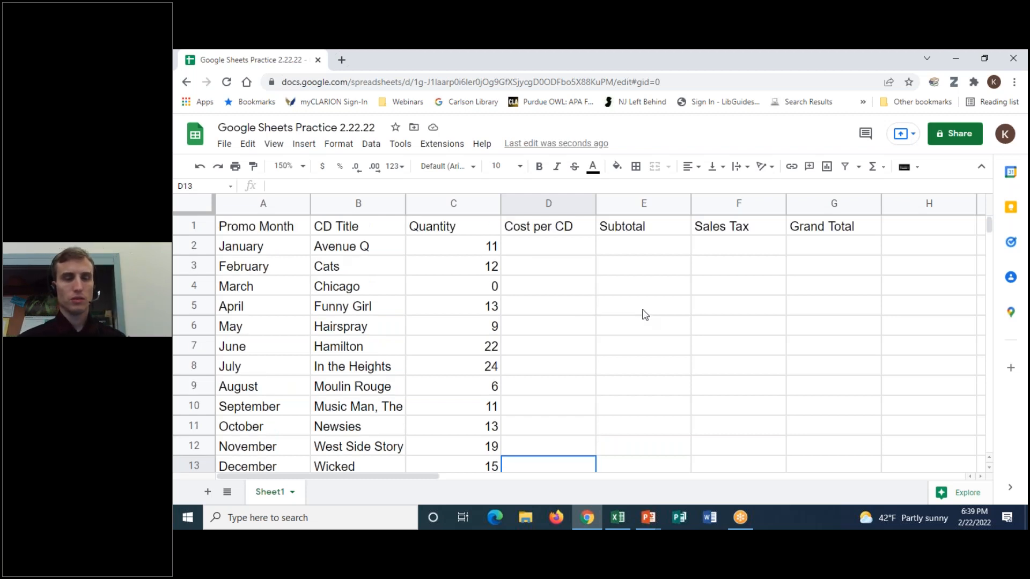
- Enter January–June costs 9.99, 8.99, 14.99, 9.99, 11.99, 10.99 in D2:D7
{"action": "left_click", "coordinate": [559, 250]}
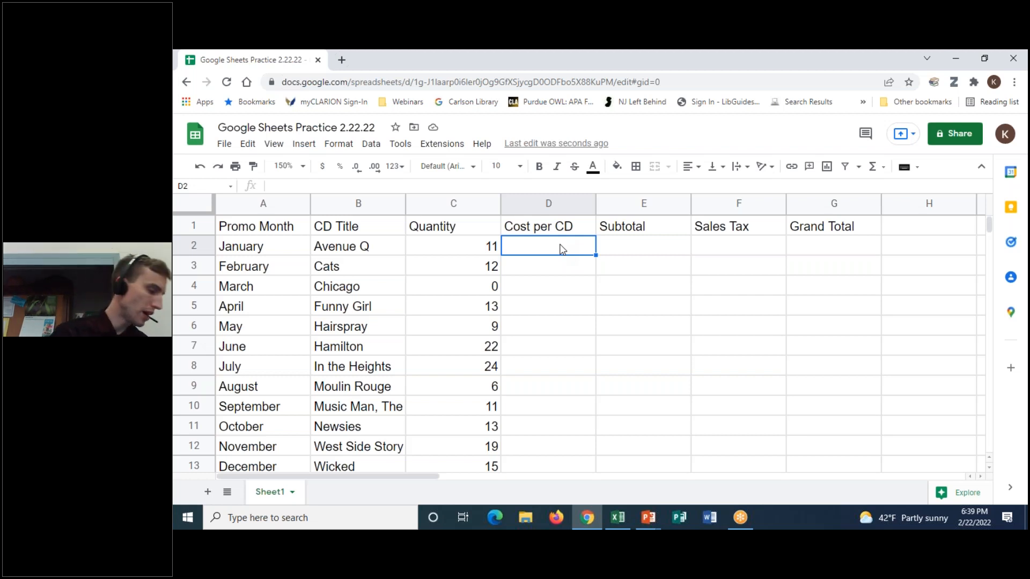
{"action": "type", "text": "9.99"}
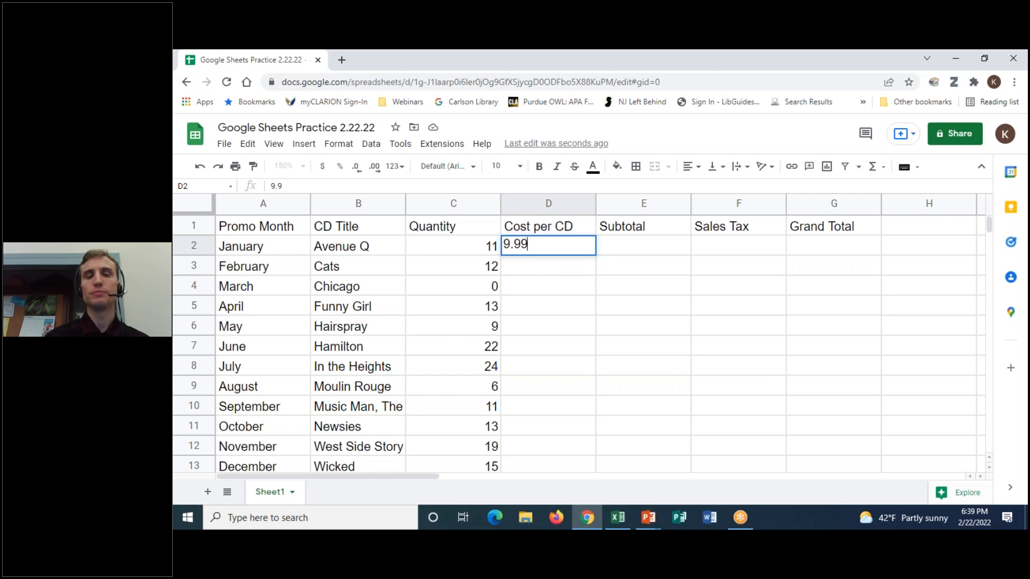
{"action": "key", "text": "Return"}
{"action": "type", "text": "8.99"}
{"action": "key", "text": "Return"}
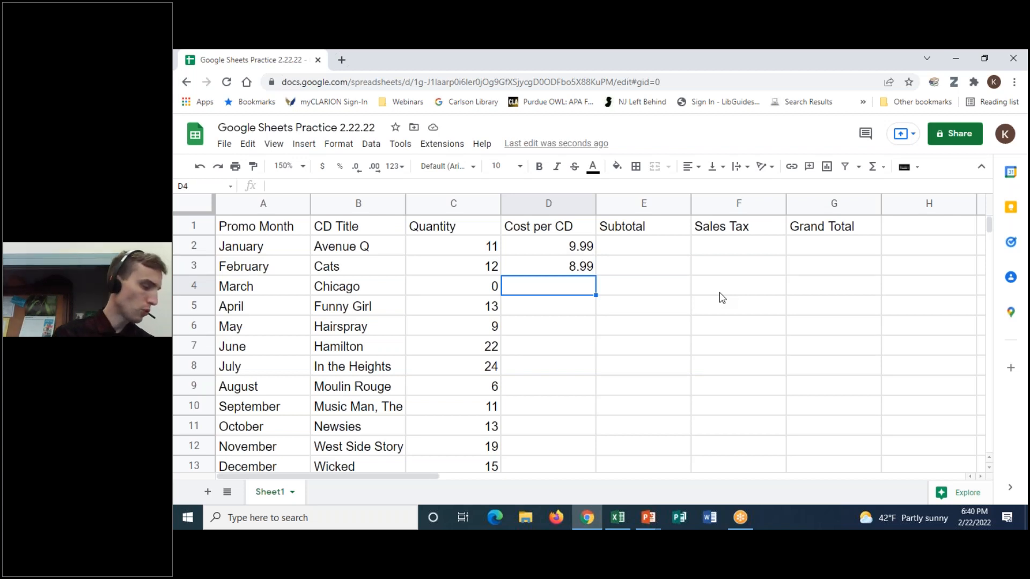
{"action": "type", "text": "14.99"}
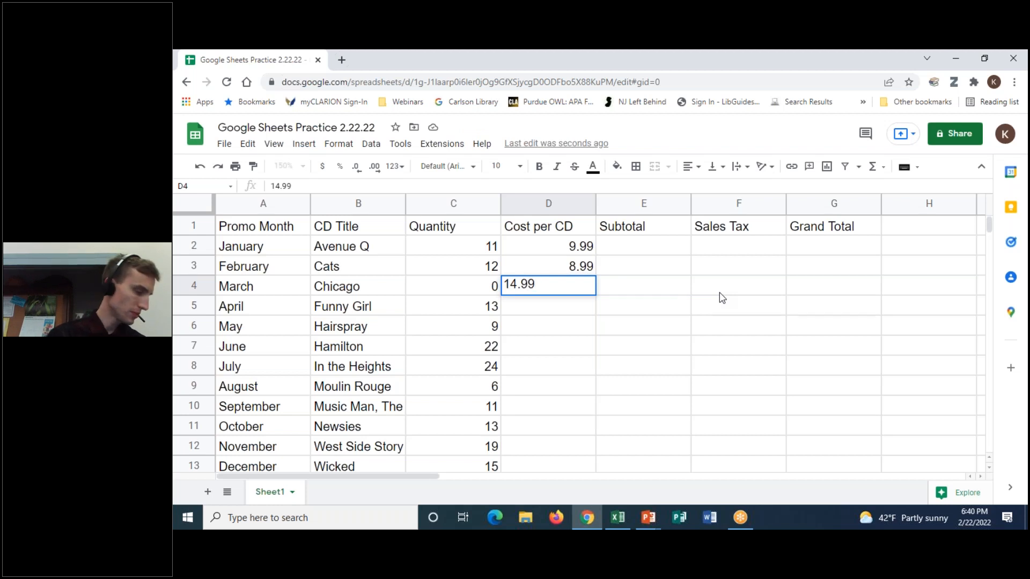
{"action": "key", "text": "Return"}
{"action": "type", "text": "9.99"}
{"action": "key", "text": "Return"}
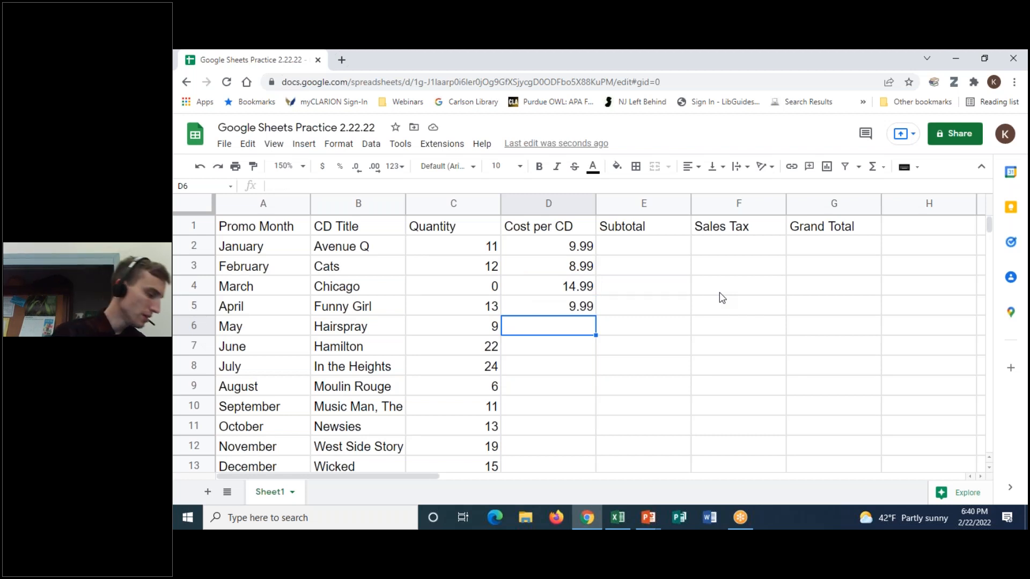
{"action": "type", "text": "11.99"}
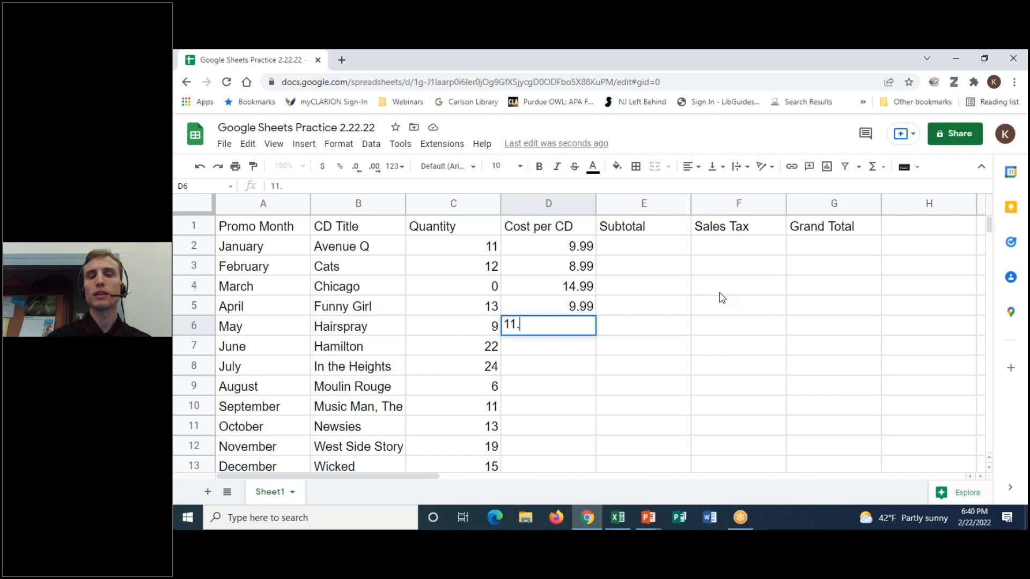
{"action": "key", "text": "Return"}
{"action": "type", "text": "10.99"}
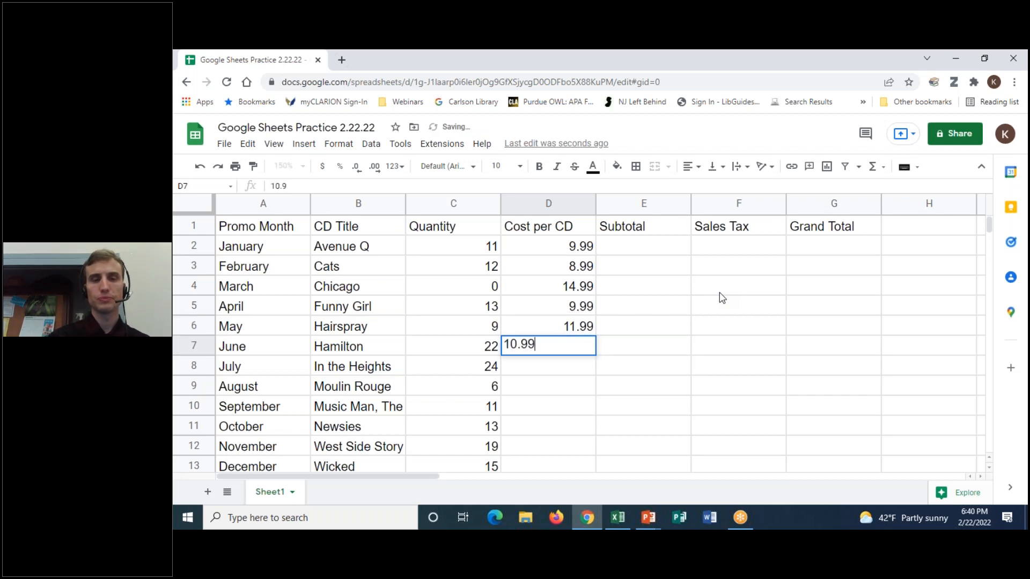
{"action": "key", "text": "Return"}
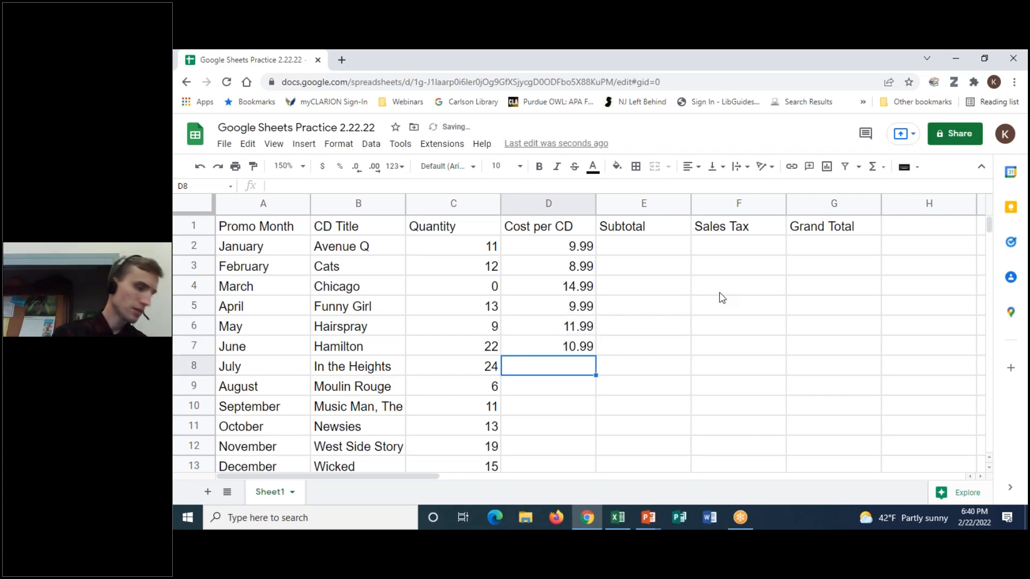
- Enter July–December costs 10.99, 8.99, 9.99, 11.99, 10.99, 9.99 in D8:D13
{"action": "type", "text": "1"}
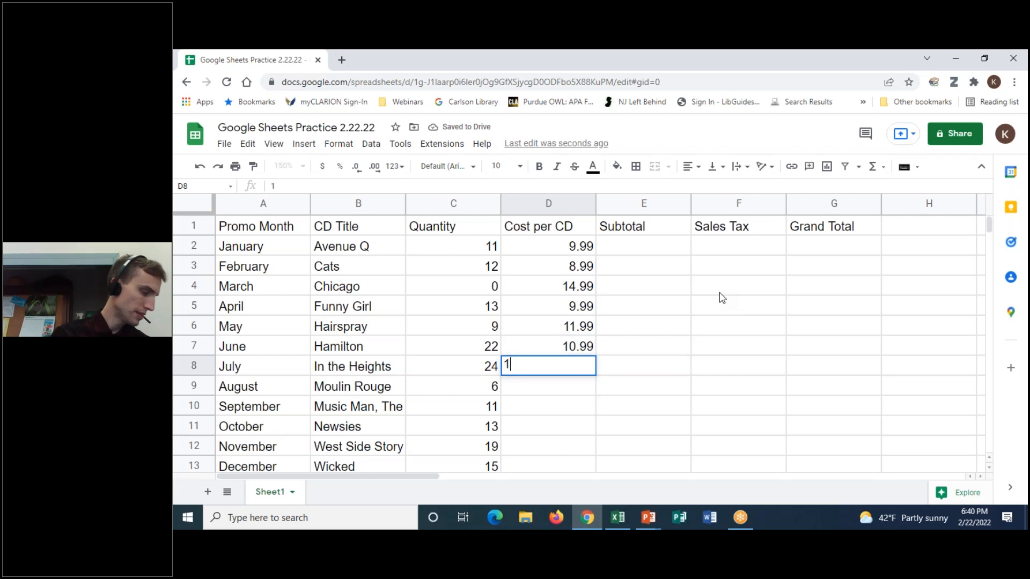
{"action": "type", "text": "0.99"}
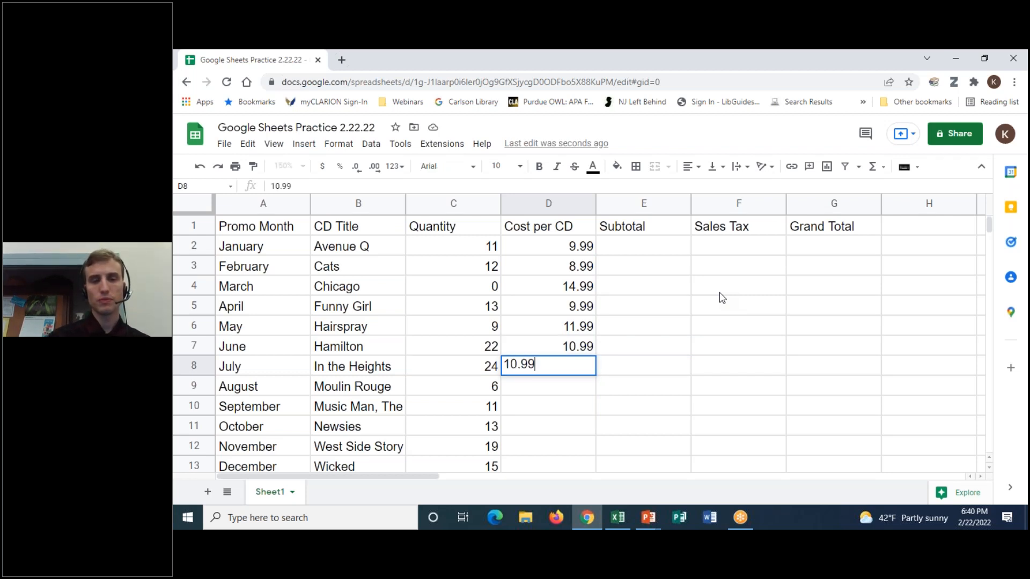
{"action": "key", "text": "Return"}
{"action": "type", "text": "8.99"}
{"action": "key", "text": "Return"}
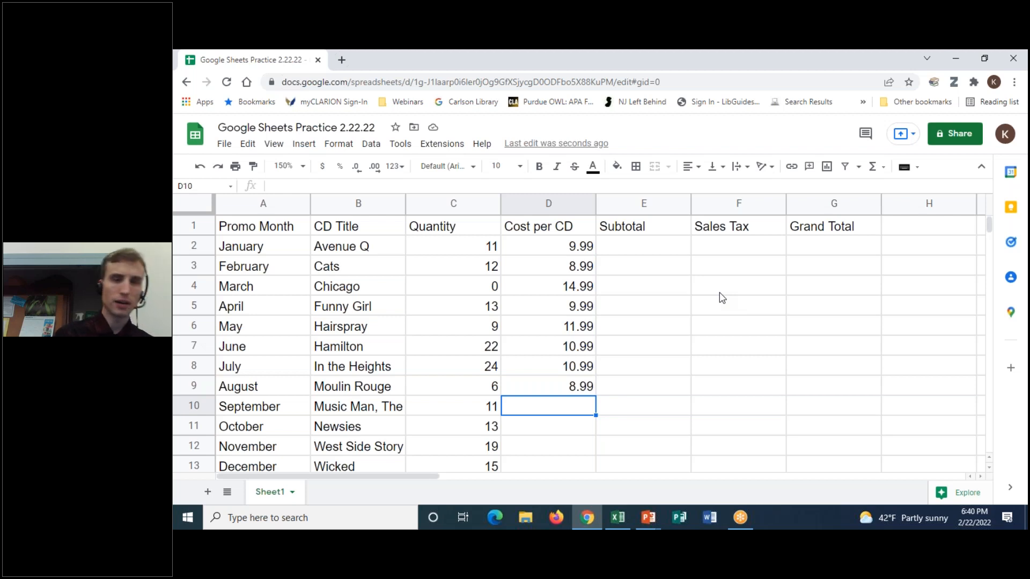
{"action": "type", "text": "9.99"}
{"action": "key", "text": "Return"}
{"action": "type", "text": "11.99"}
{"action": "key", "text": "Return"}
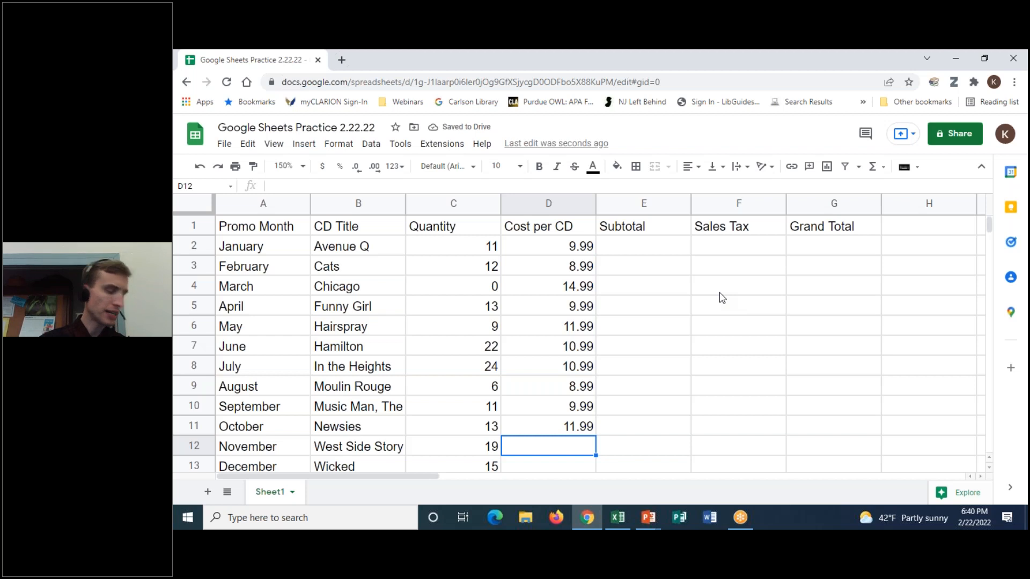
{"action": "type", "text": "10.99"}
{"action": "key", "text": "Return"}
{"action": "type", "text": "9.99"}
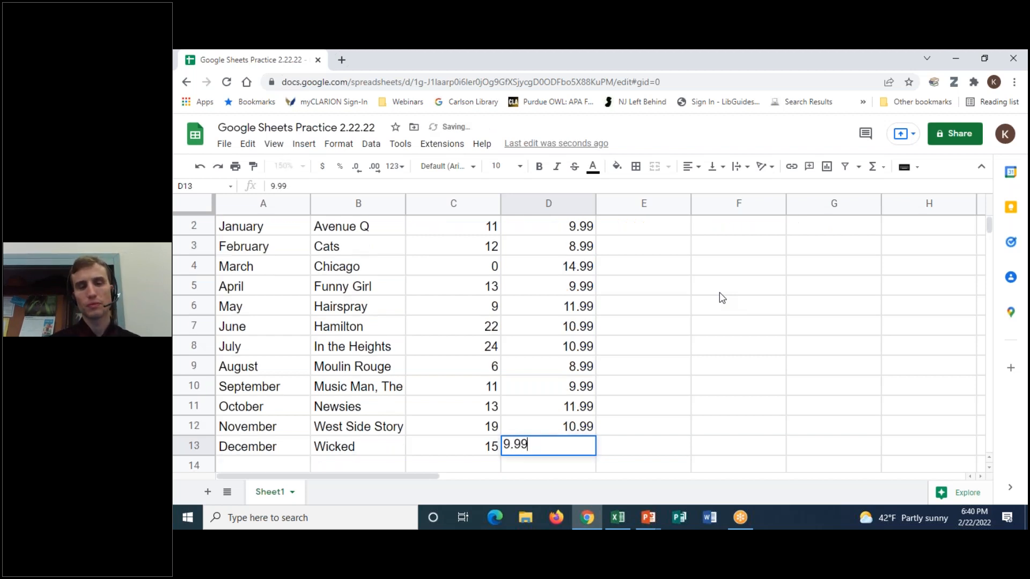
{"action": "key", "text": "Return"}
{"action": "scroll", "coordinate": [670, 356], "scroll_direction": "up", "scroll_amount": 1}
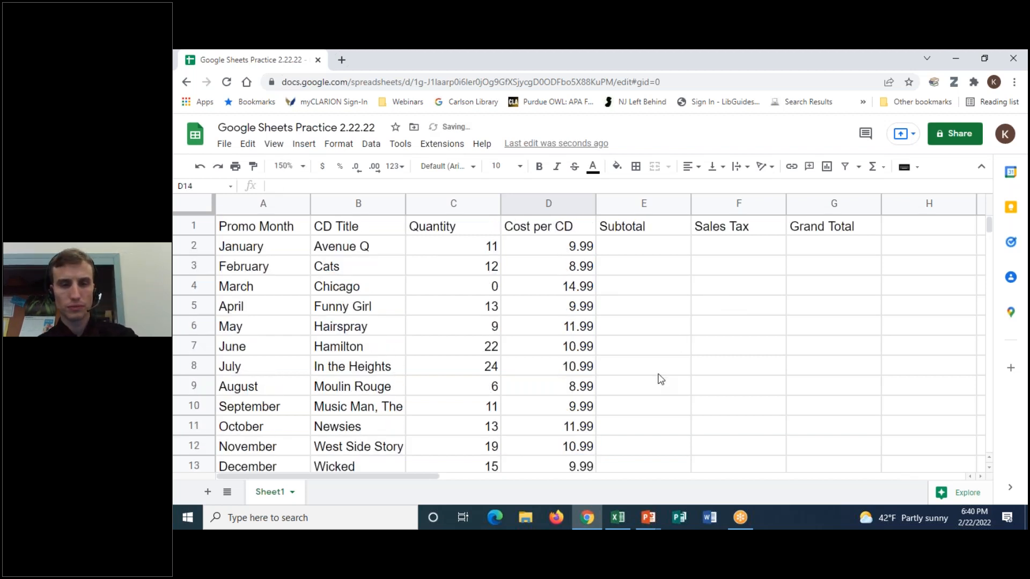
- Set the sheet zoom to 147%
{"action": "left_click", "coordinate": [570, 465]}
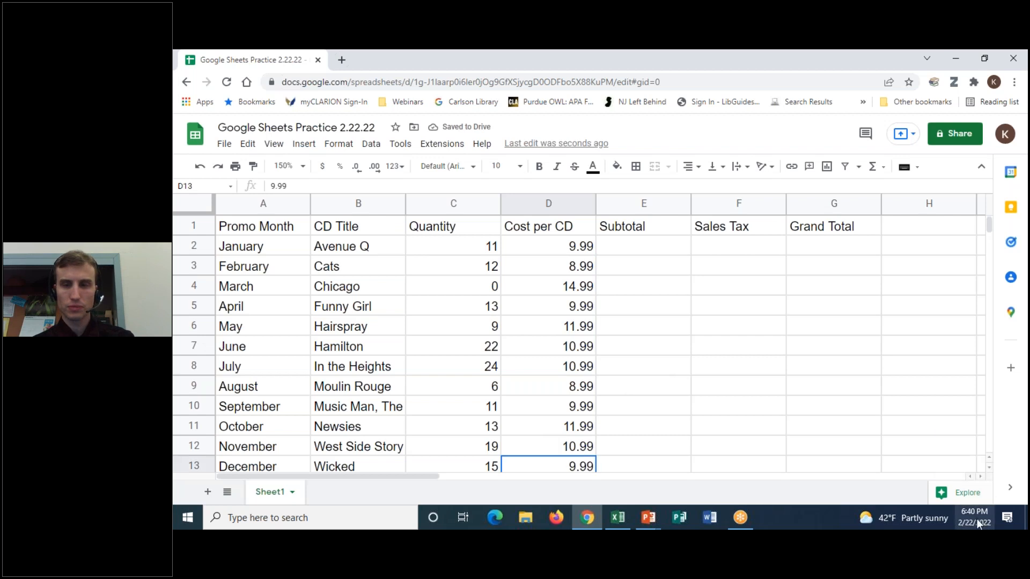
{"action": "left_click", "coordinate": [292, 166]}
{"action": "key", "text": "BackSpace"}
{"action": "key", "text": "BackSpace"}
{"action": "key", "text": "BackSpace"}
{"action": "key", "text": "BackSpace"}
{"action": "type", "text": "147"}
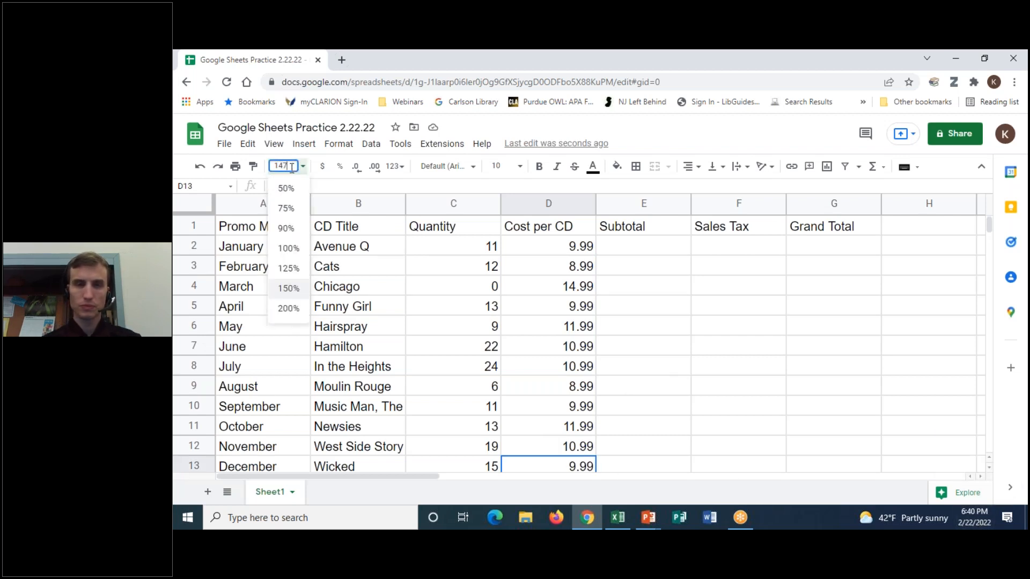
{"action": "key", "text": "Return"}
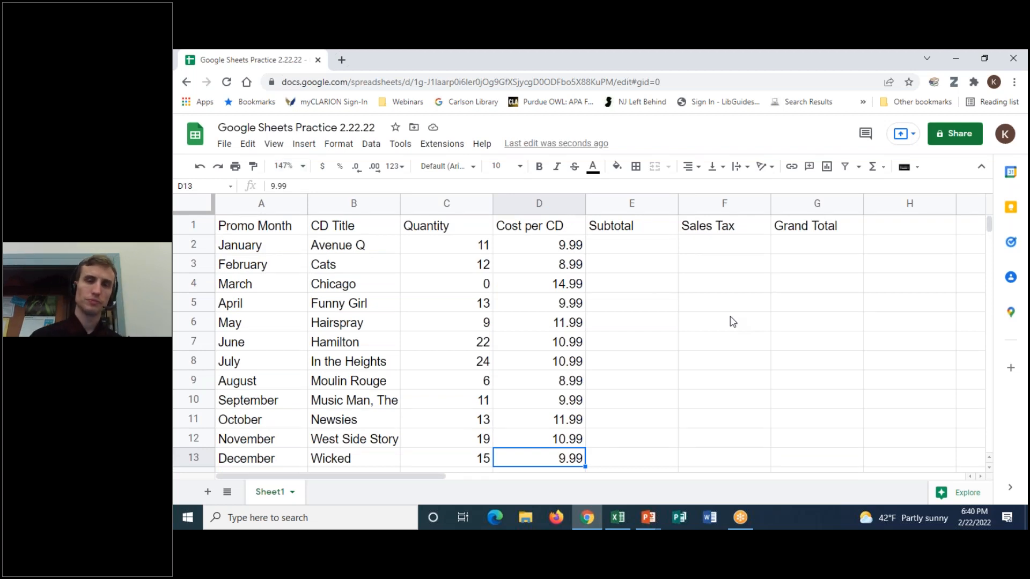
- Point out Quantity in C2 and Cost per CD in D2 as the factors of Subtotal E2
{"action": "left_click", "coordinate": [669, 246]}
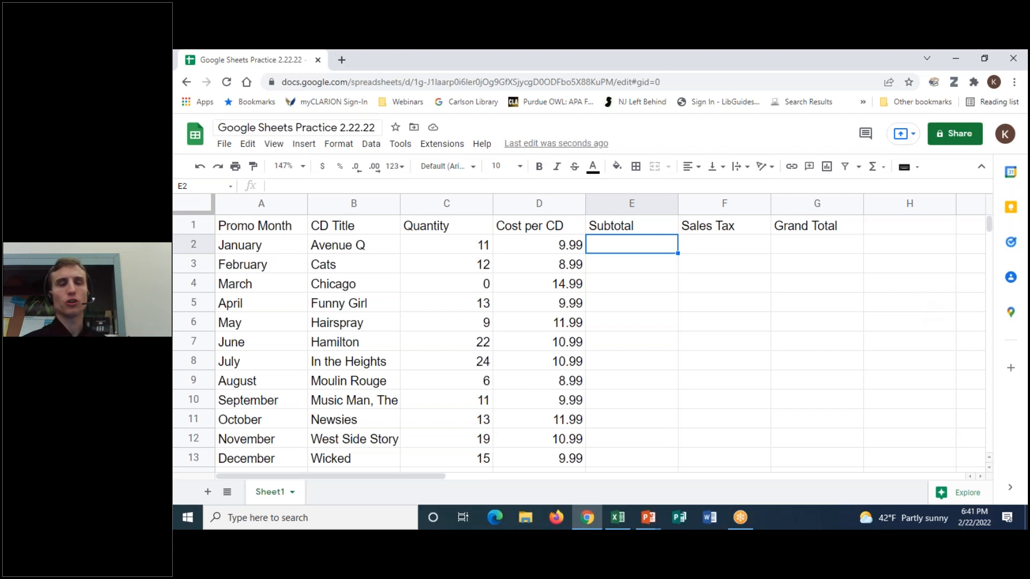
{"action": "left_click", "coordinate": [435, 249]}
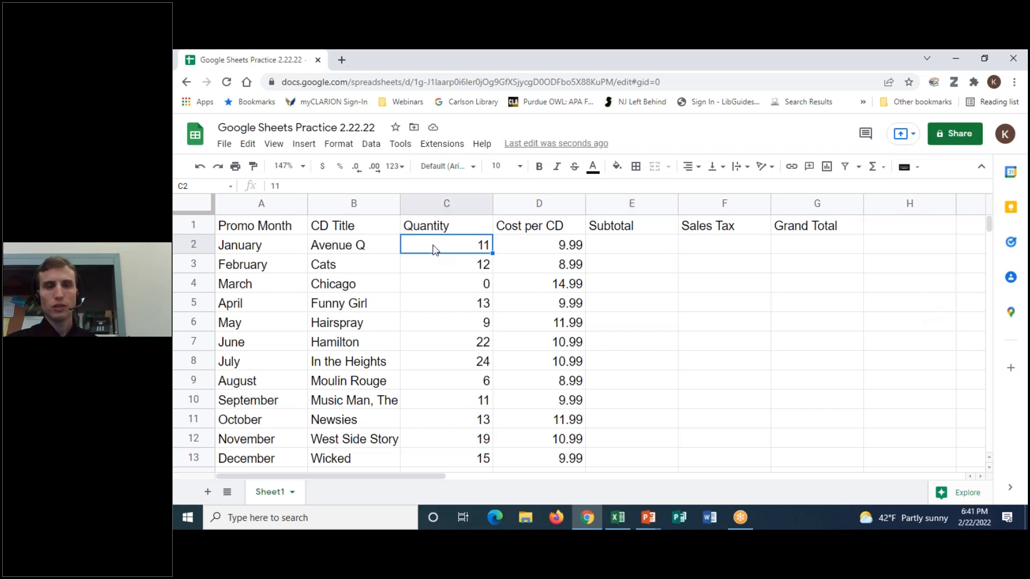
{"action": "left_click", "coordinate": [555, 250]}
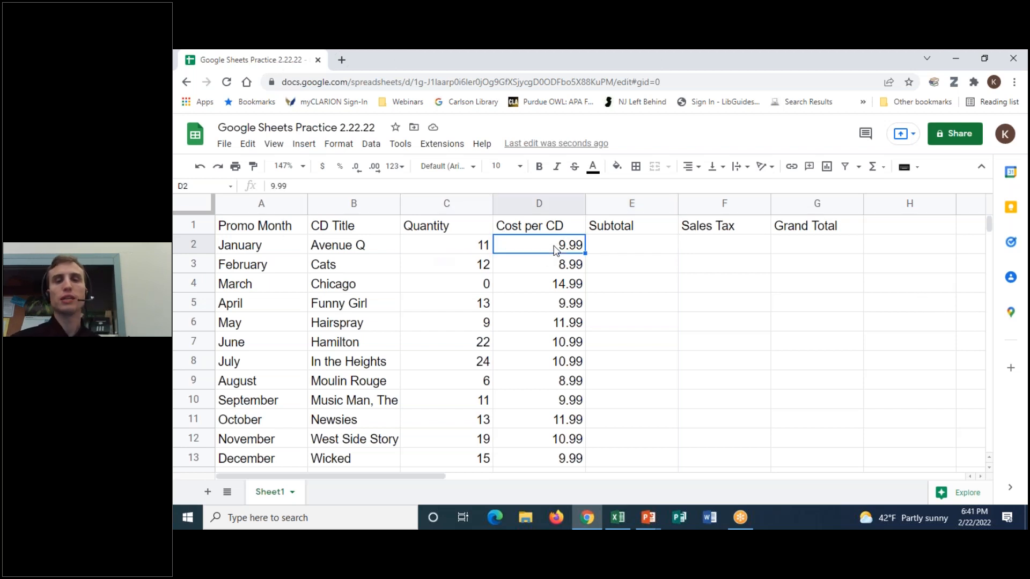
{"action": "left_click", "coordinate": [604, 251]}
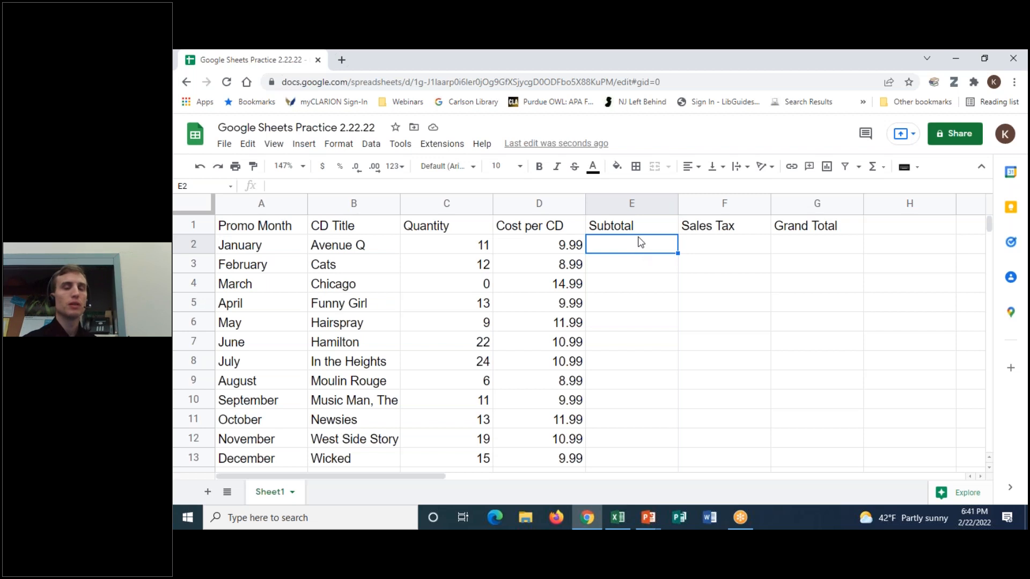
{"action": "left_click", "coordinate": [484, 250]}
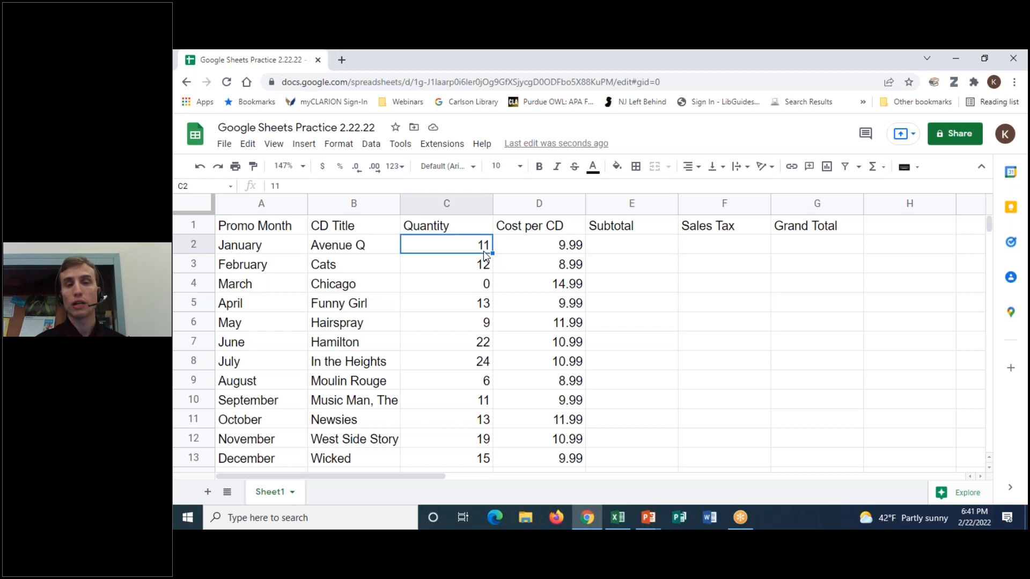
{"action": "left_click", "coordinate": [581, 247]}
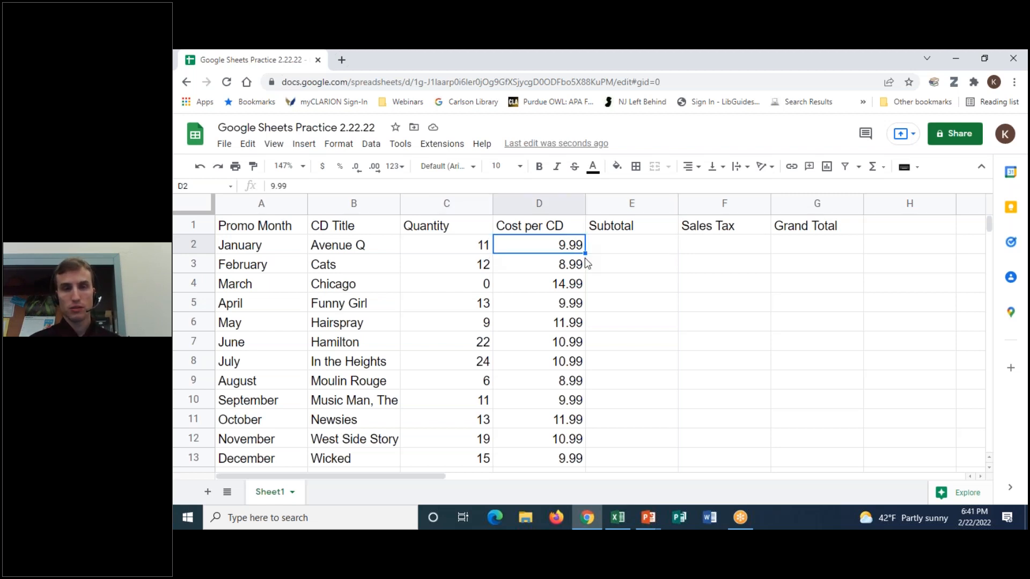
{"action": "left_click", "coordinate": [439, 248]}
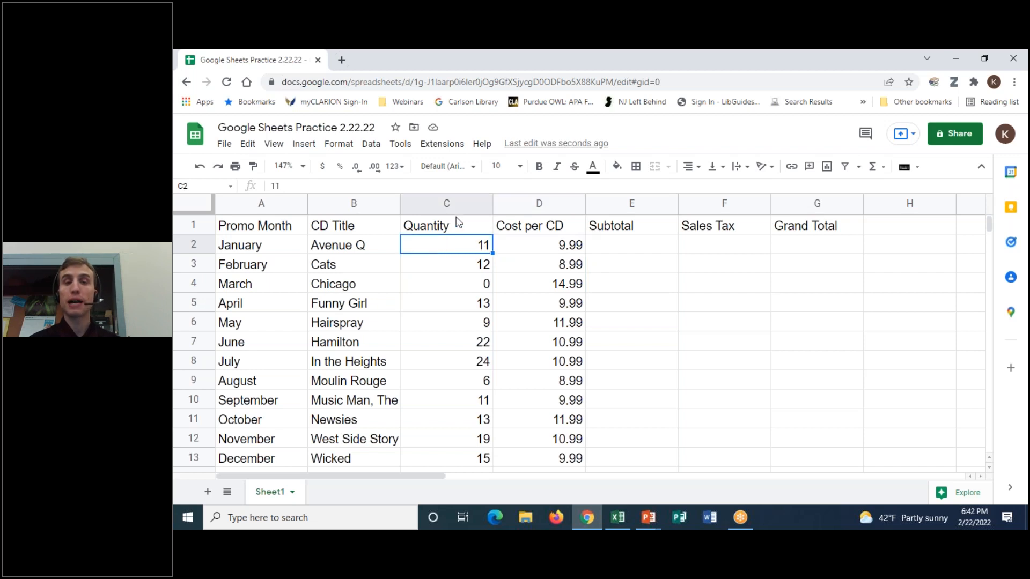
{"action": "left_click", "coordinate": [566, 249]}
{"action": "left_click", "coordinate": [647, 251]}
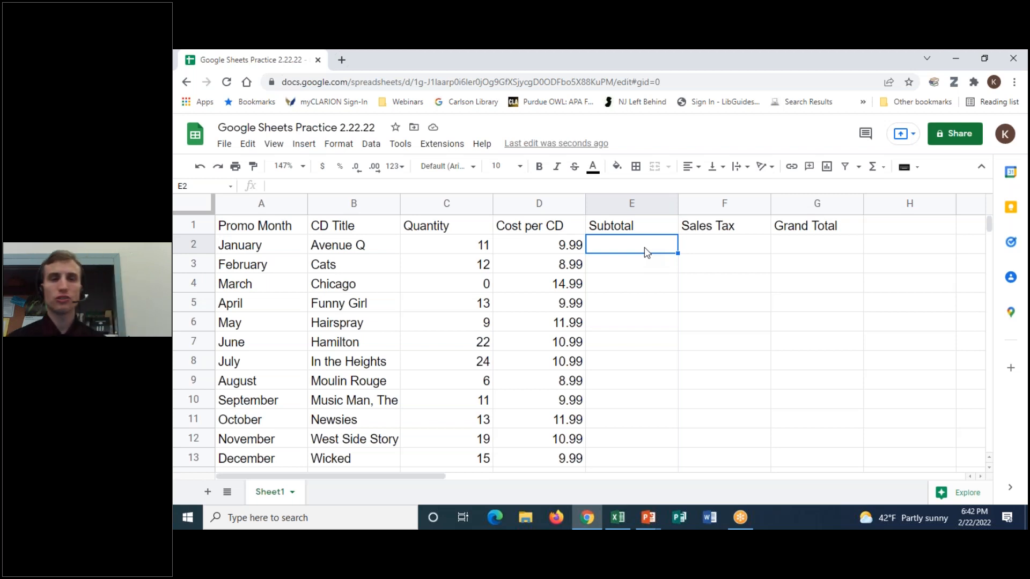
- Enter =C2*D2 in E2 so January's Subtotal shows 109.89
{"action": "type", "text": "="}
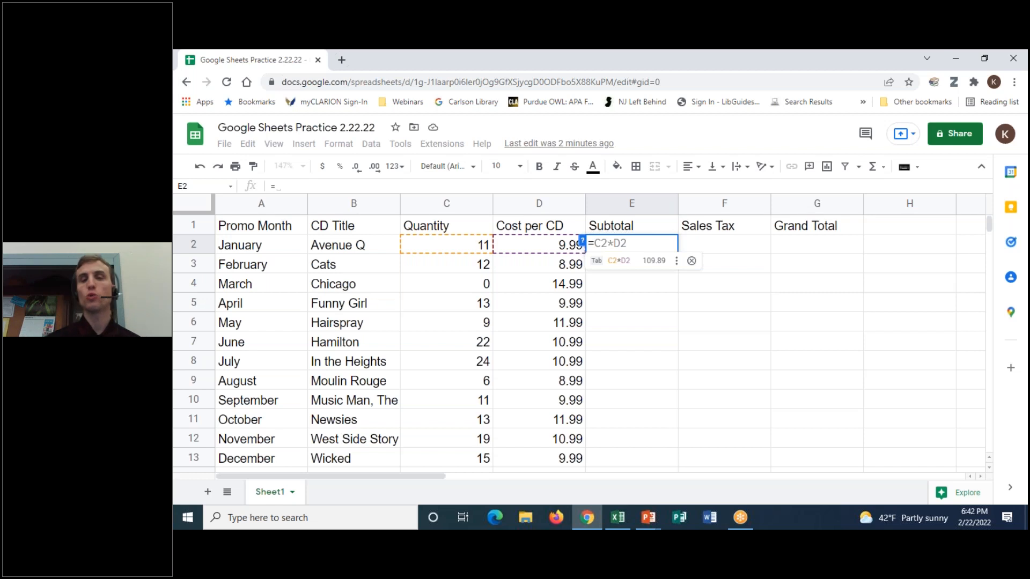
{"action": "left_click", "coordinate": [459, 248]}
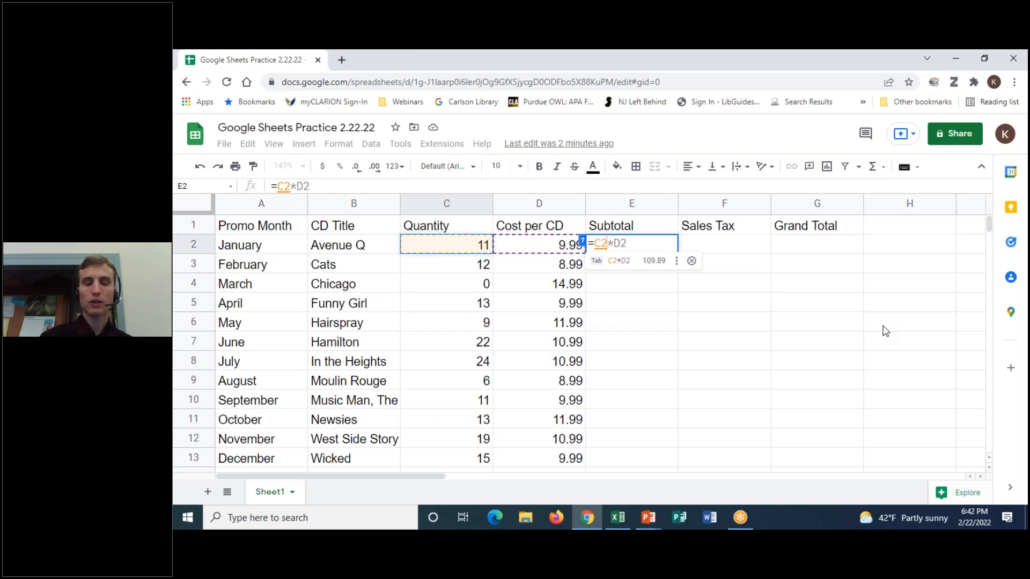
{"action": "type", "text": "*"}
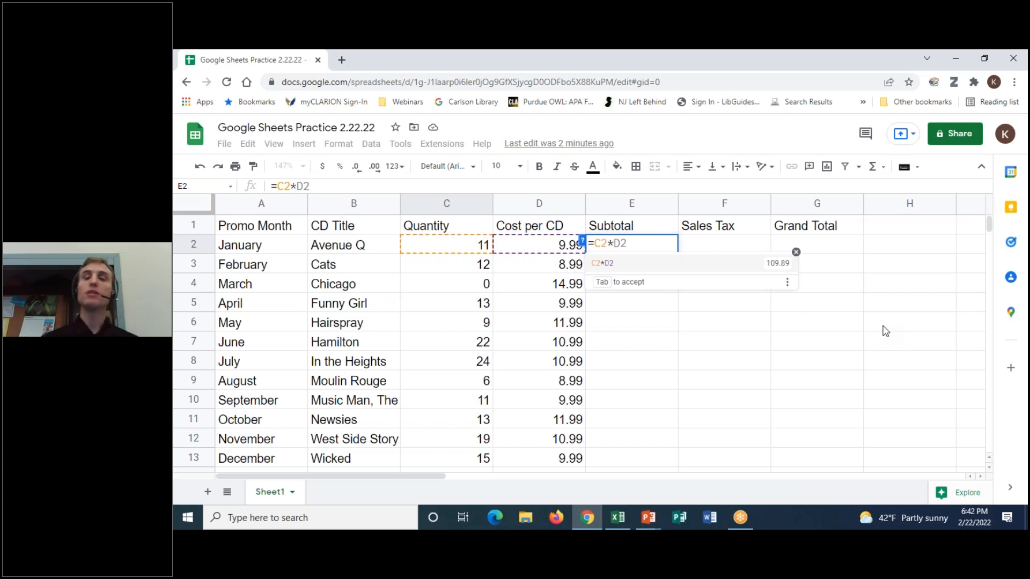
{"action": "left_click", "coordinate": [519, 246]}
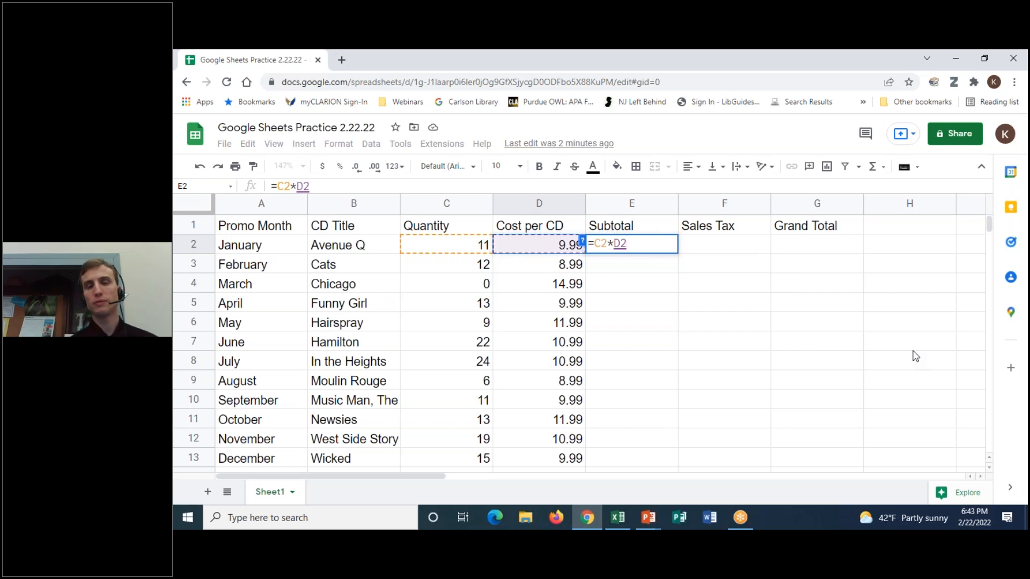
{"action": "key", "text": "Return"}
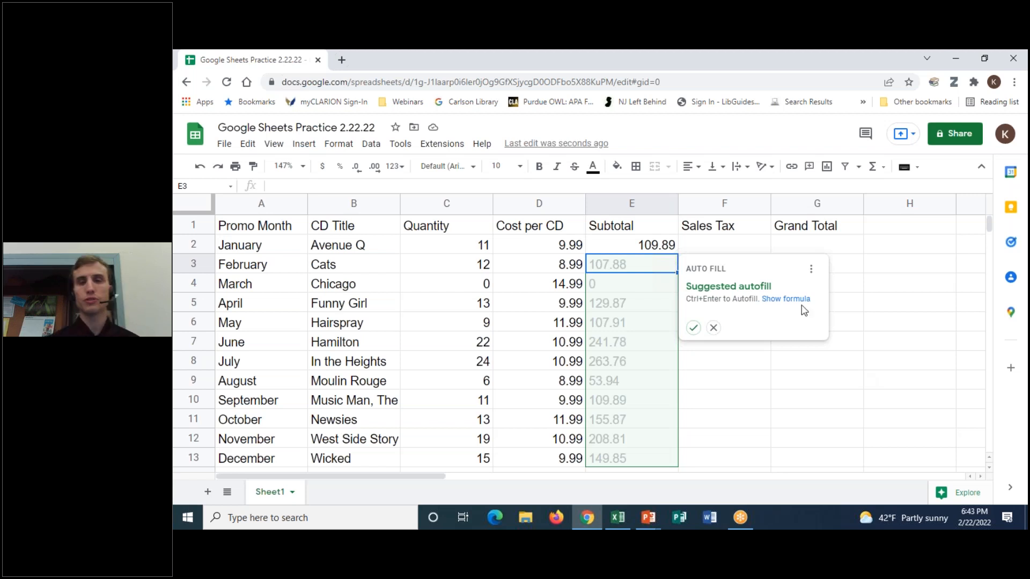
- Copy E2's =C2*D2 formula down to E13, ending with December's 149.85
{"action": "left_click", "coordinate": [643, 248]}
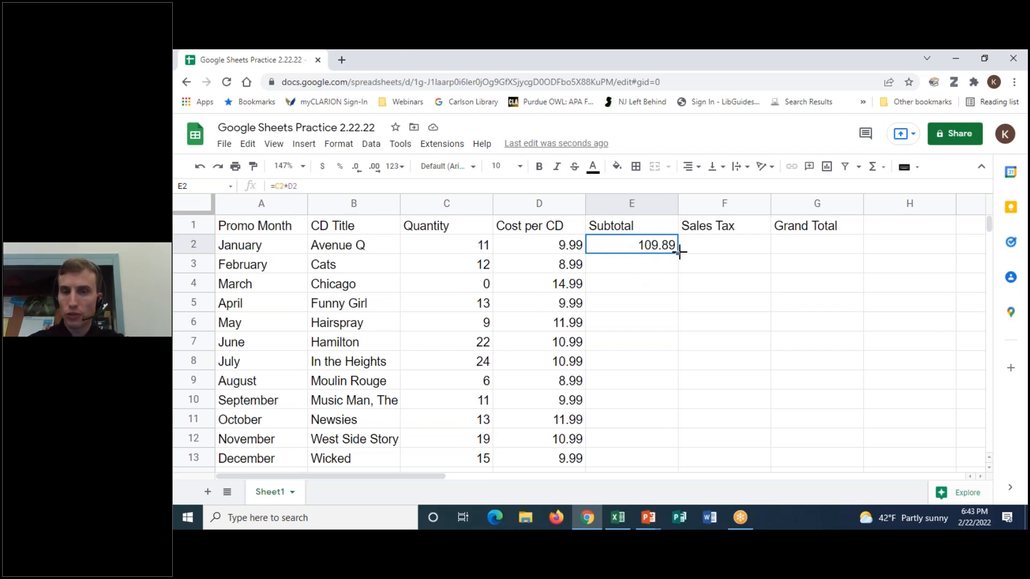
{"action": "left_click_drag", "start_coordinate": [679, 253], "coordinate": [678, 461]}
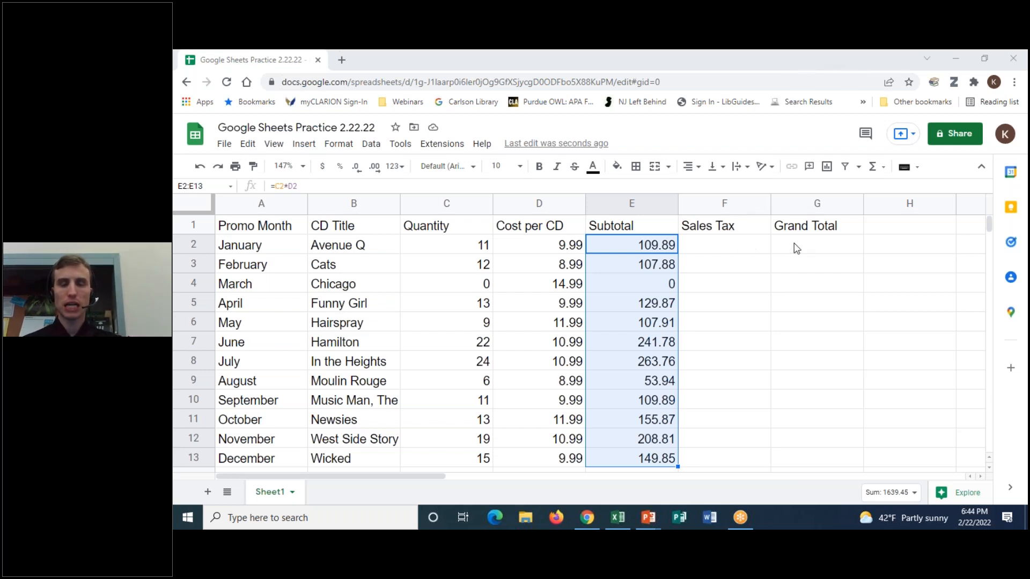
{"action": "left_click", "coordinate": [654, 251]}
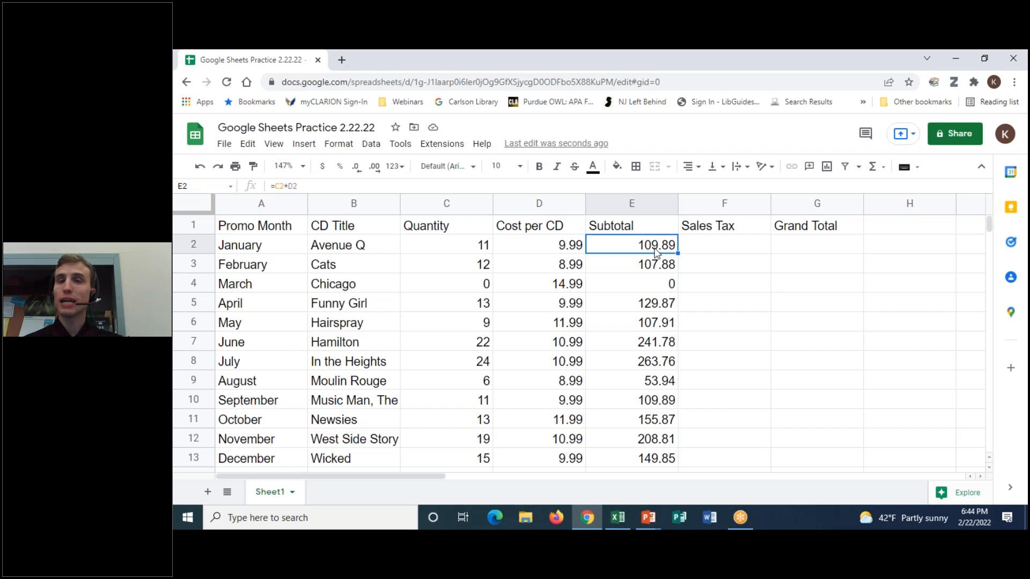
{"action": "left_click", "coordinate": [715, 80]}
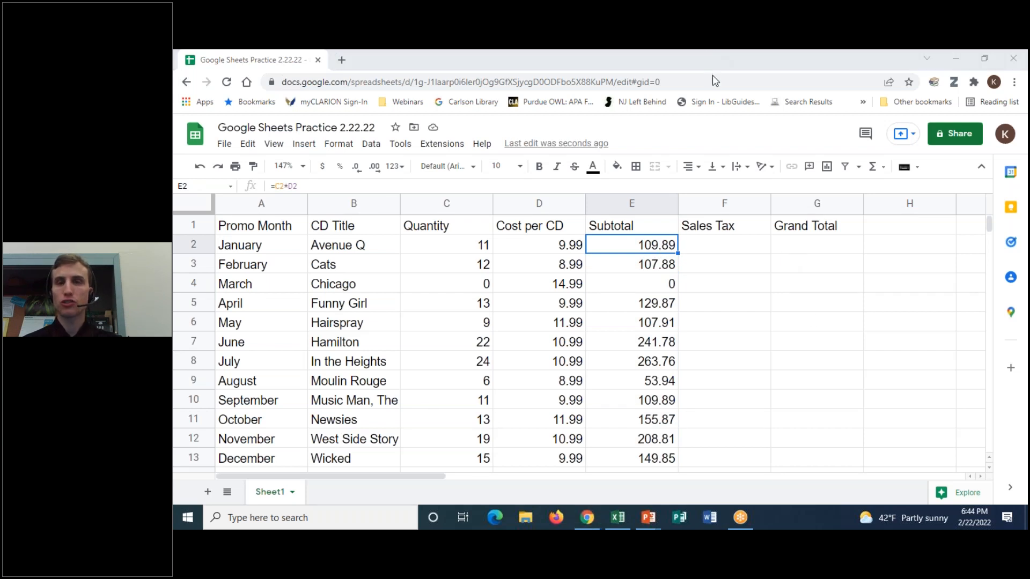
{"action": "mouse_move", "coordinate": [340, 174]}
{"action": "left_mouse_down"}
{"action": "mouse_move", "coordinate": [316, 228]}
{"action": "mouse_move", "coordinate": [332, 183]}
{"action": "left_mouse_up"}
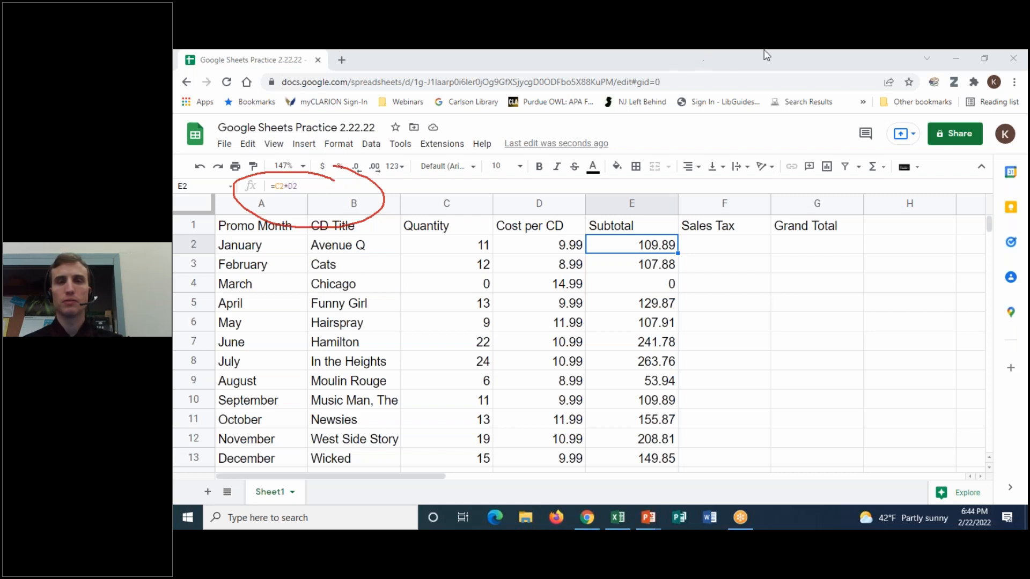
{"action": "left_click", "coordinate": [718, 141]}
{"action": "left_click", "coordinate": [731, 73]}
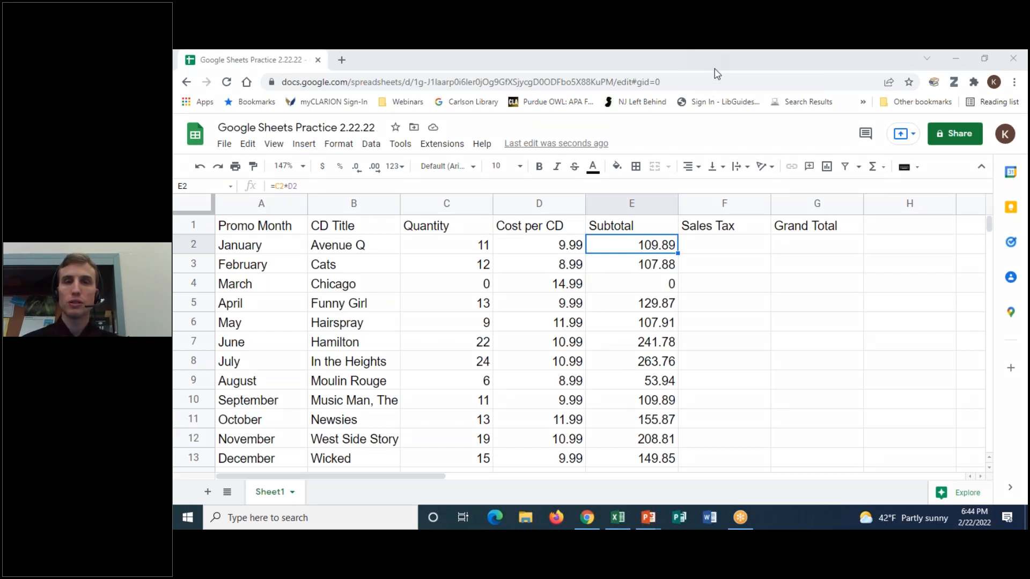
{"action": "left_click", "coordinate": [437, 205]}
{"action": "left_click", "coordinate": [529, 207]}
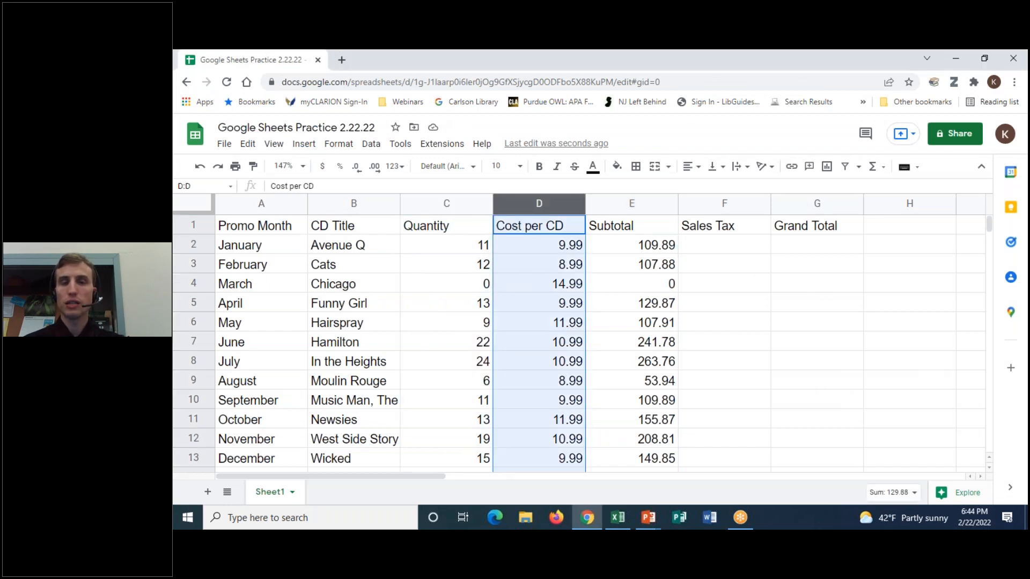
{"action": "left_click", "coordinate": [454, 203]}
{"action": "left_click", "coordinate": [488, 253]}
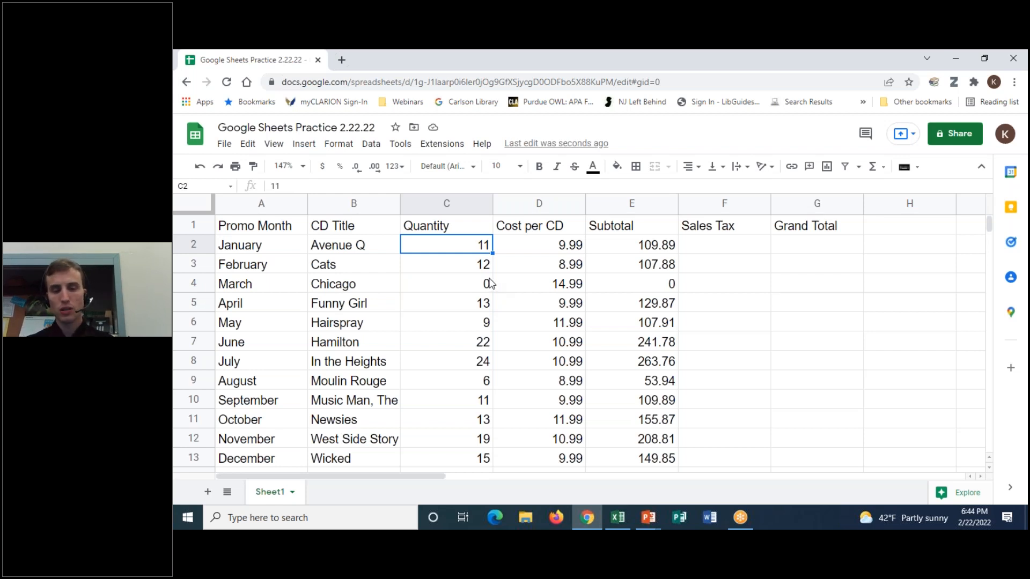
{"action": "type", "text": "999"}
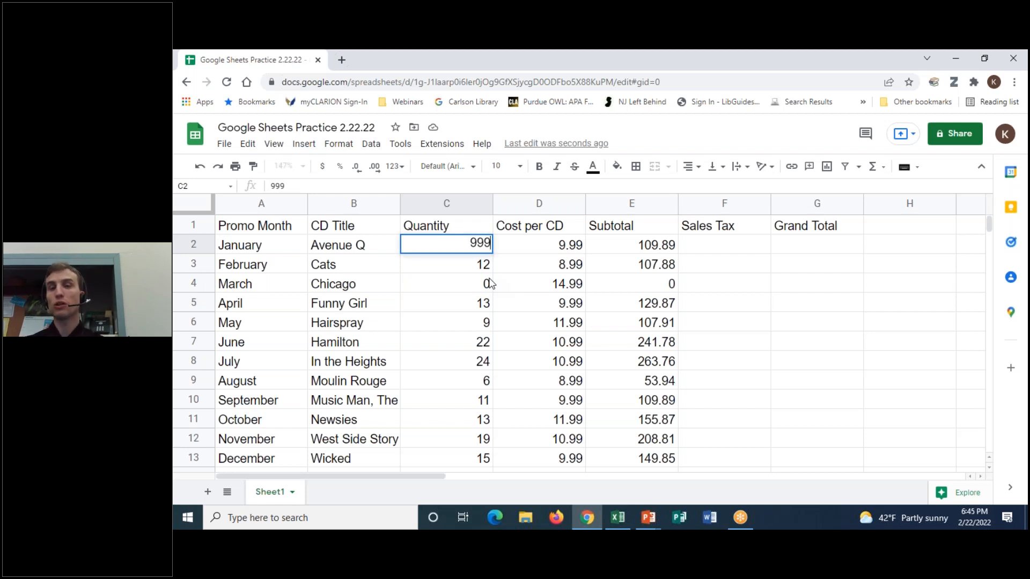
{"action": "key", "text": "Return"}
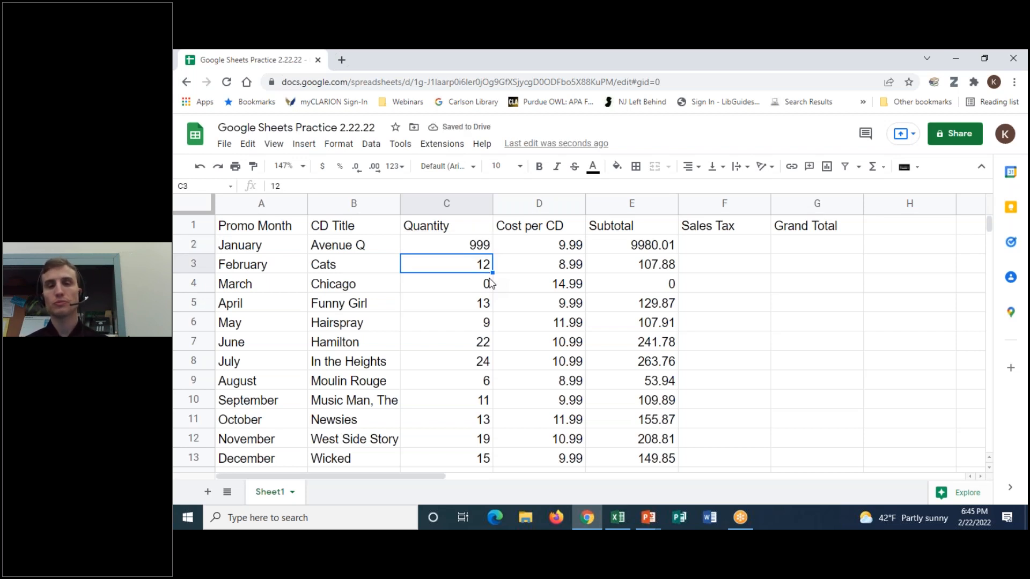
{"action": "left_click", "coordinate": [199, 167]}
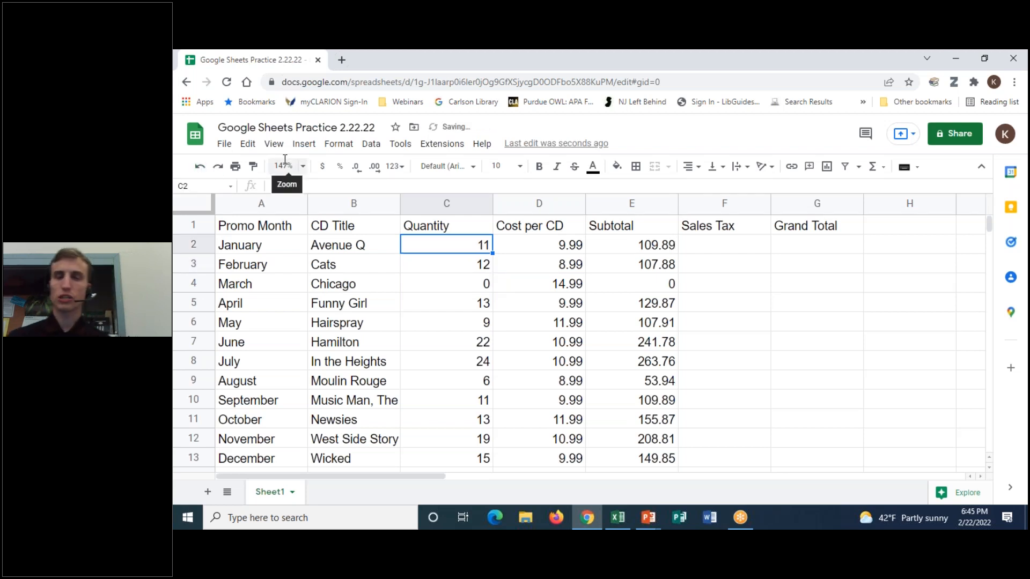
{"action": "left_click", "coordinate": [707, 247]}
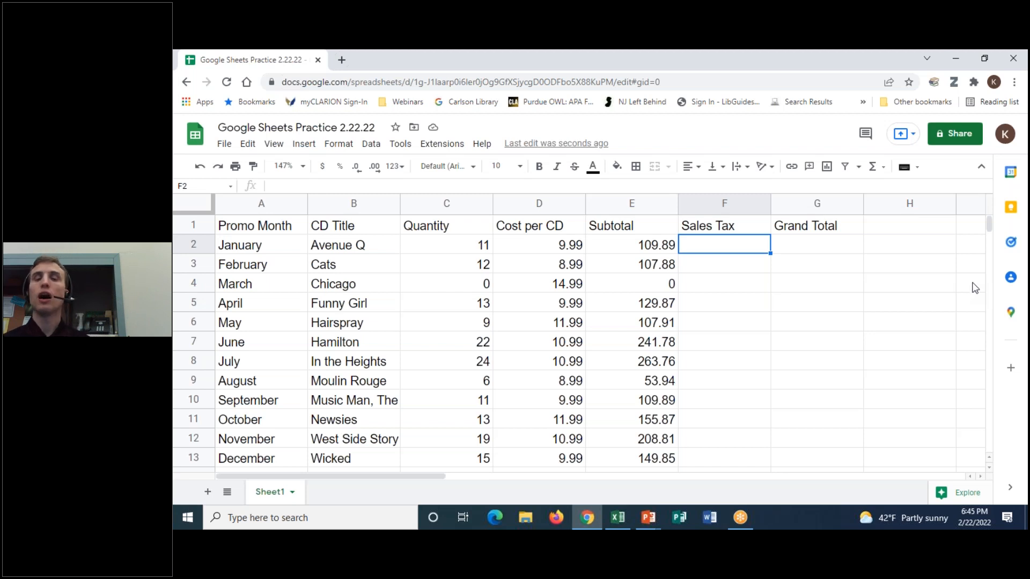
- Enter =7%*E2 in F2 so January's Sales Tax reads 7.6923
{"action": "left_click", "coordinate": [629, 245]}
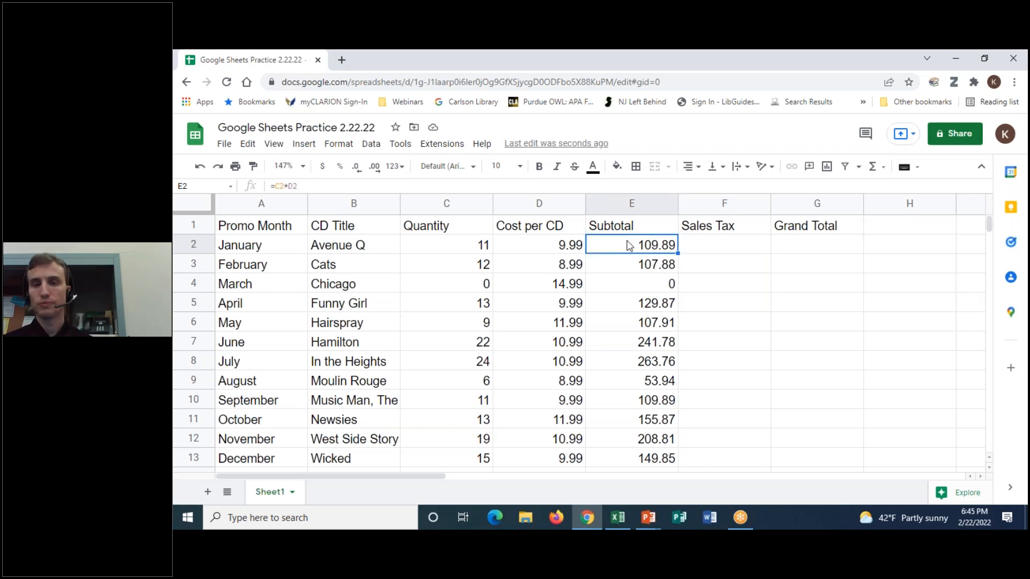
{"action": "left_click", "coordinate": [761, 247]}
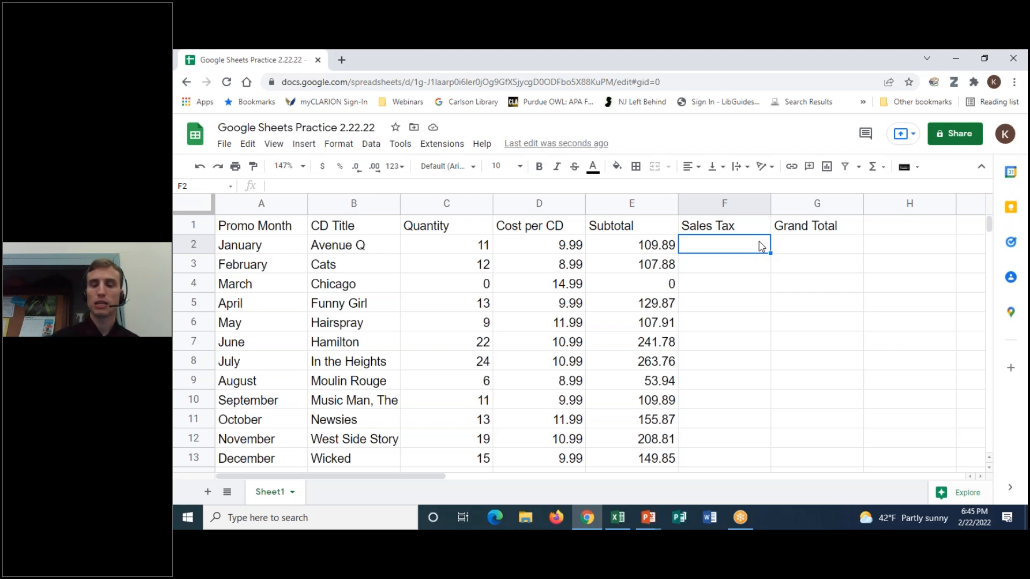
{"action": "type", "text": "="}
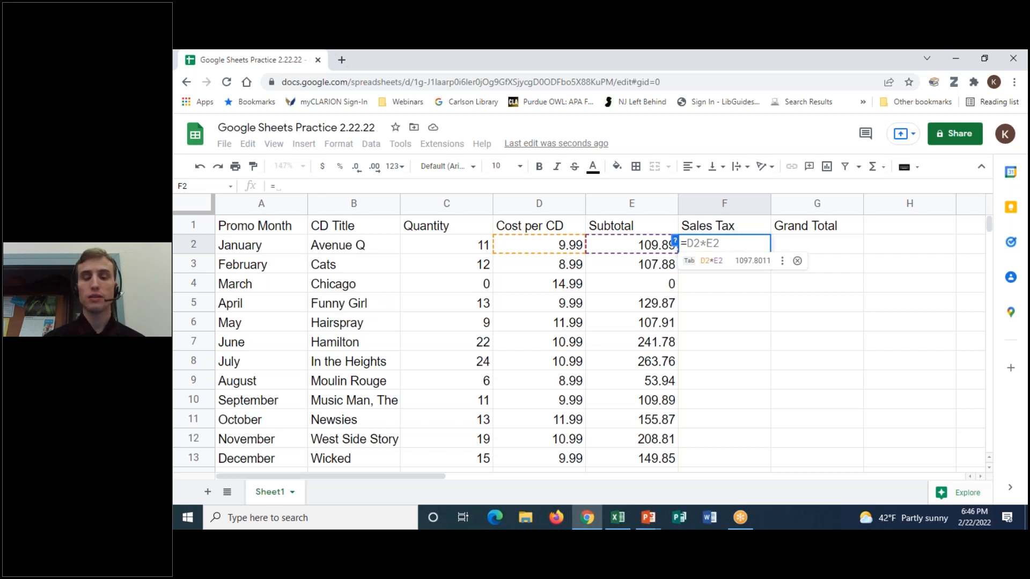
{"action": "type", "text": "7"}
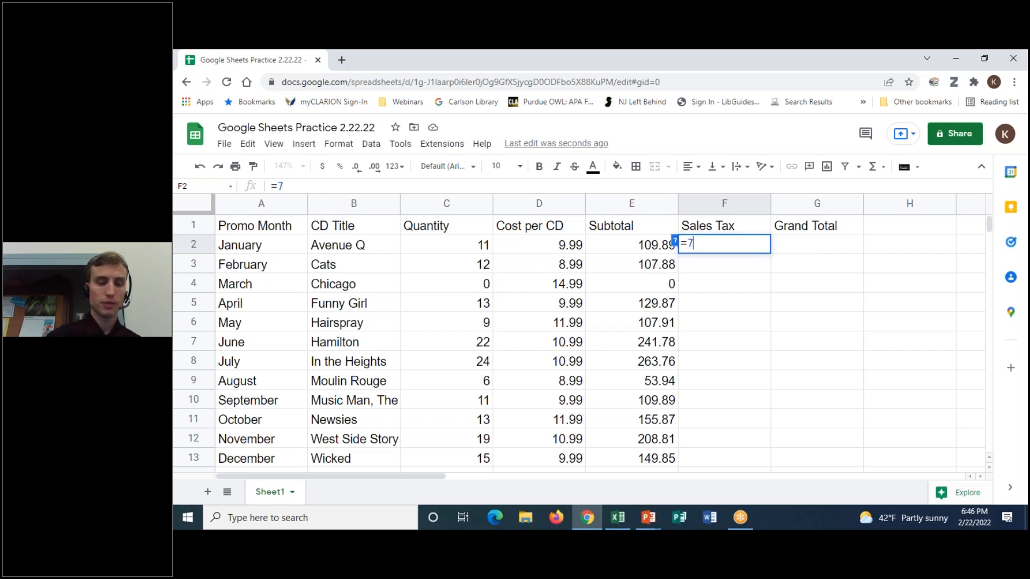
{"action": "type", "text": "%"}
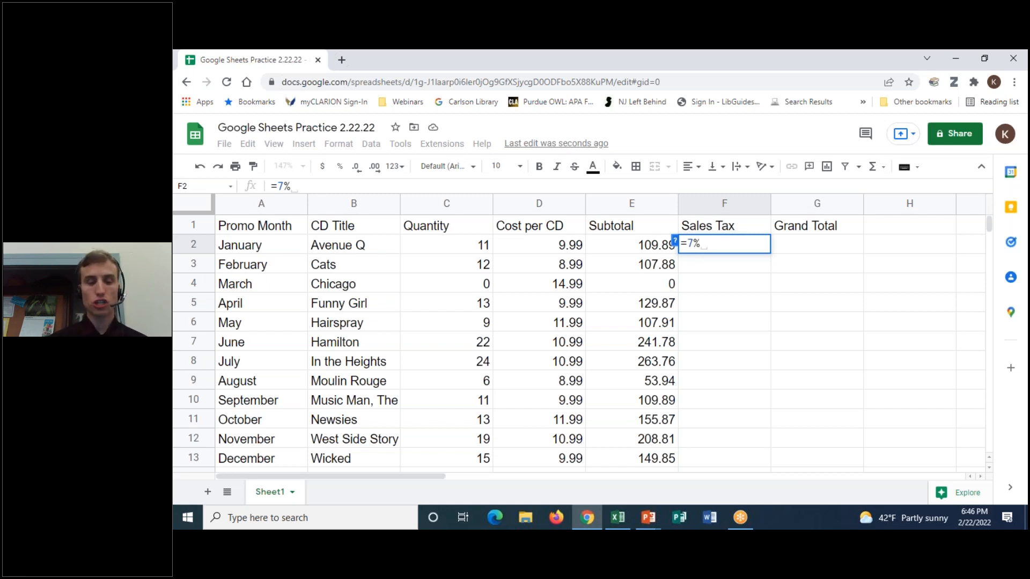
{"action": "type", "text": "*"}
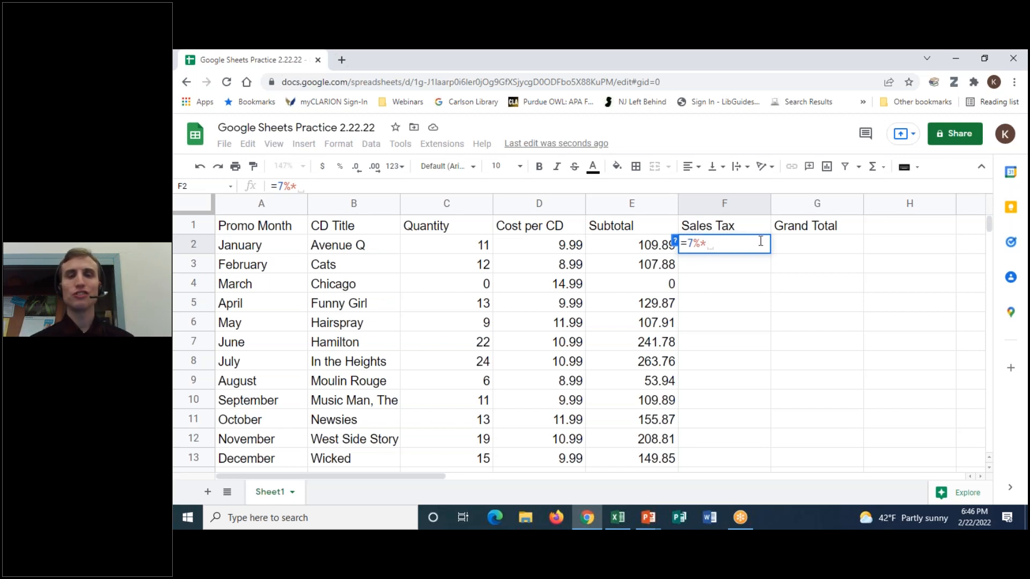
{"action": "left_click", "coordinate": [630, 248]}
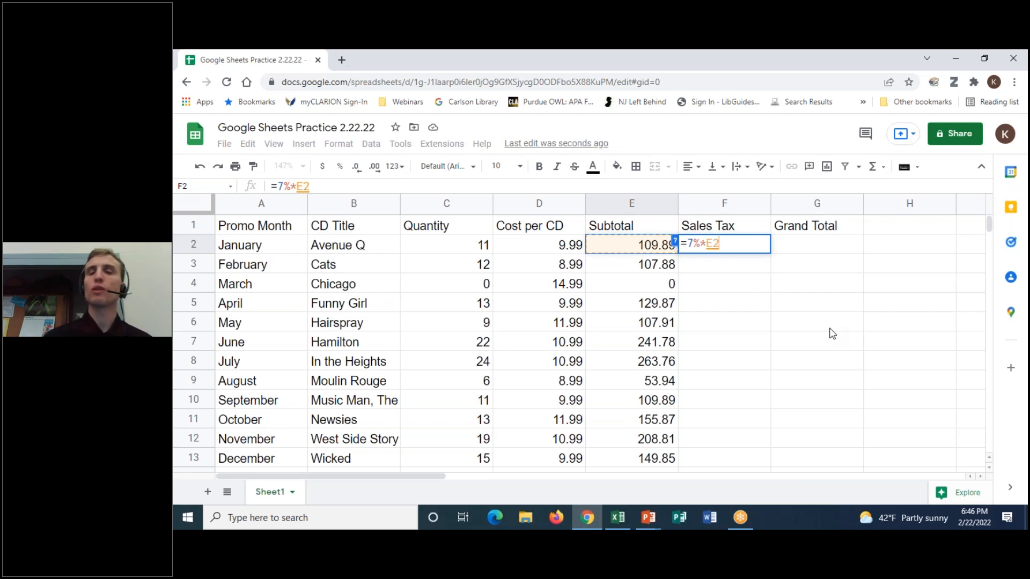
{"action": "key", "text": "Return"}
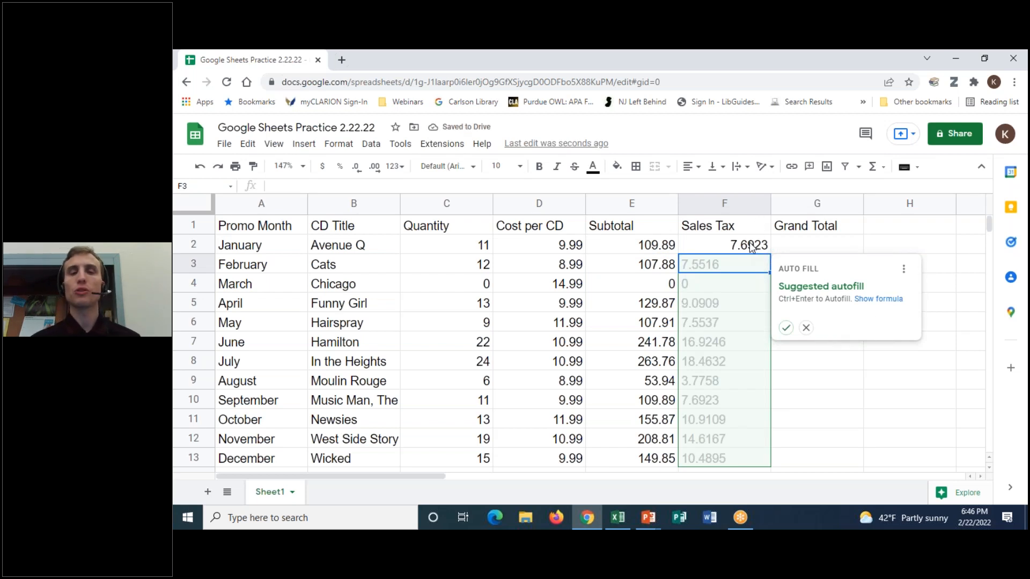
- Copy January's 7% Sales Tax formula from F2 down through F13 for December
{"action": "left_click", "coordinate": [713, 248]}
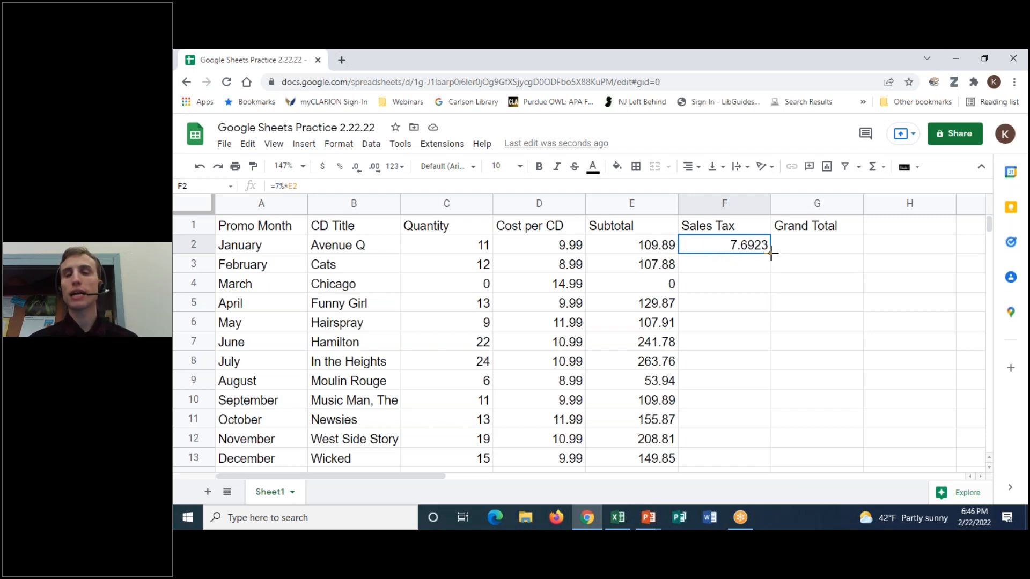
{"action": "left_click_drag", "start_coordinate": [770, 256], "coordinate": [770, 465]}
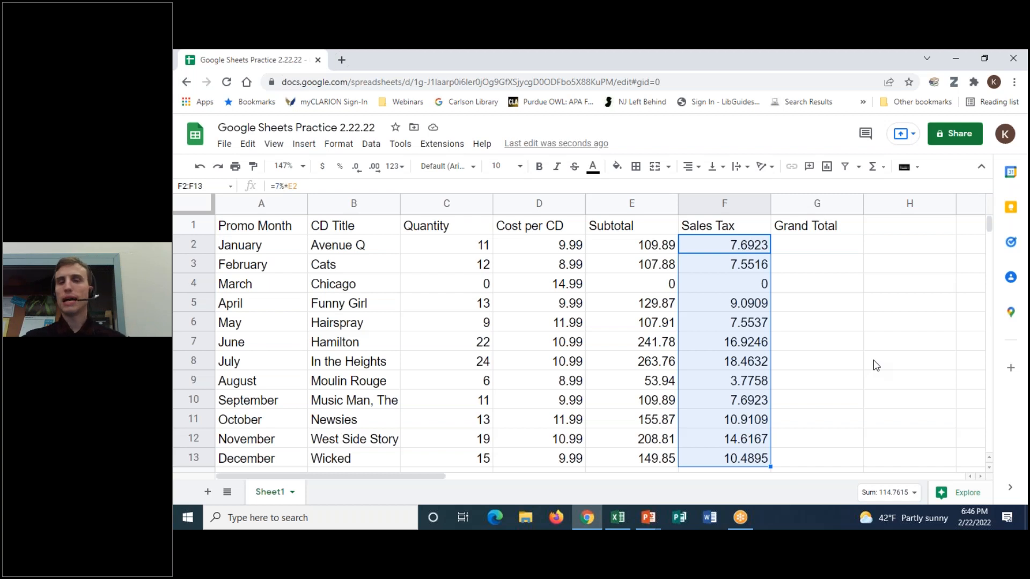
{"action": "left_click", "coordinate": [834, 250]}
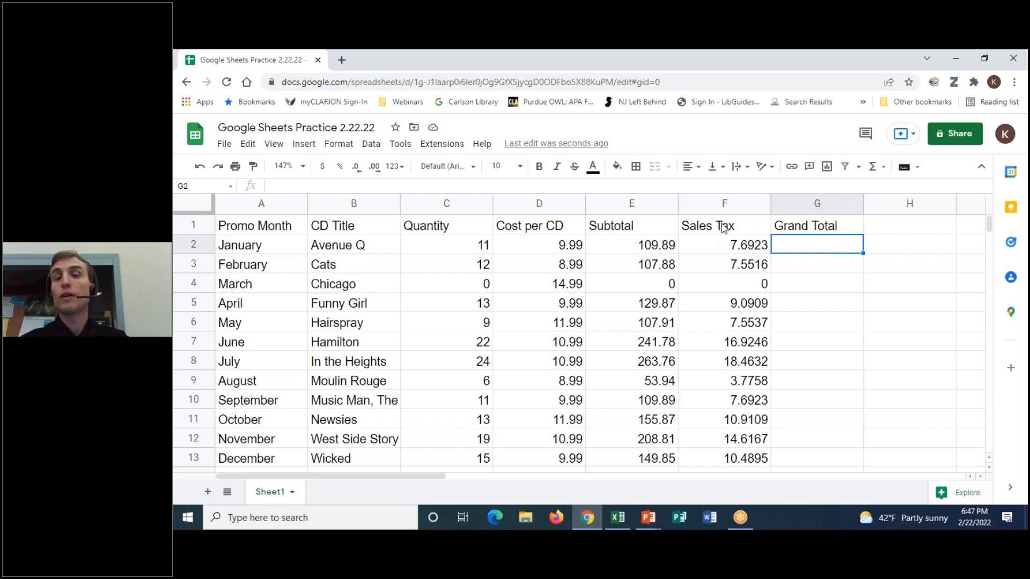
- Recheck January's Subtotal and Sales Tax formulas, ending on the Grand Total cell G2
{"action": "left_click", "coordinate": [629, 253]}
{"action": "left_click", "coordinate": [733, 255]}
{"action": "left_click", "coordinate": [817, 255]}
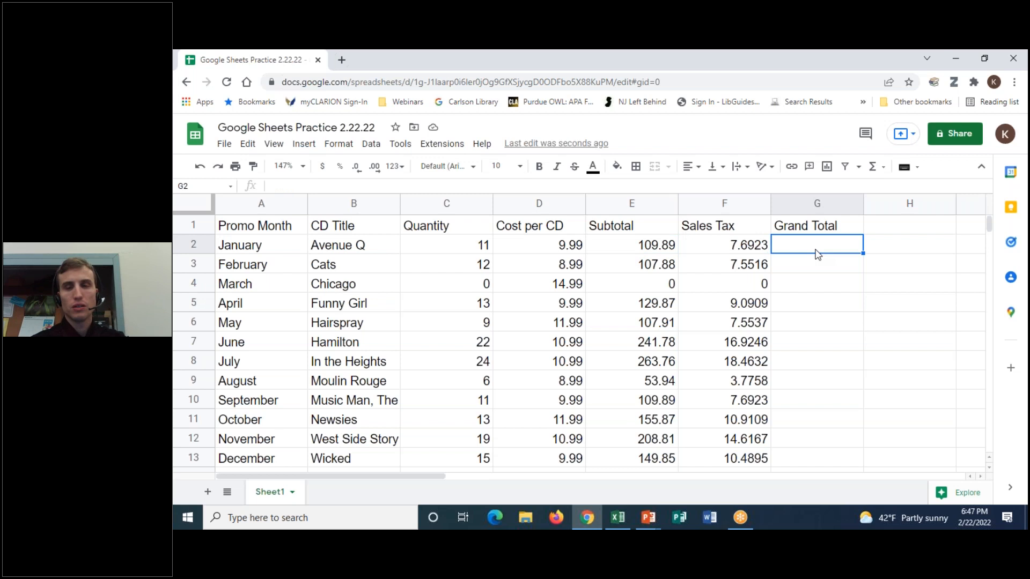
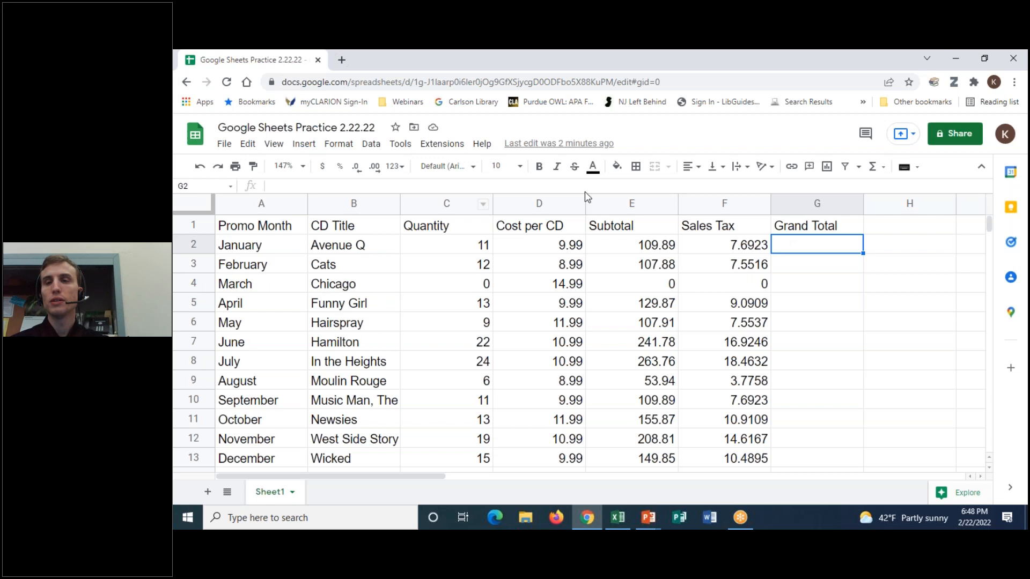
- Browse the Functions list and close it without inserting anything
{"action": "left_click", "coordinate": [885, 171]}
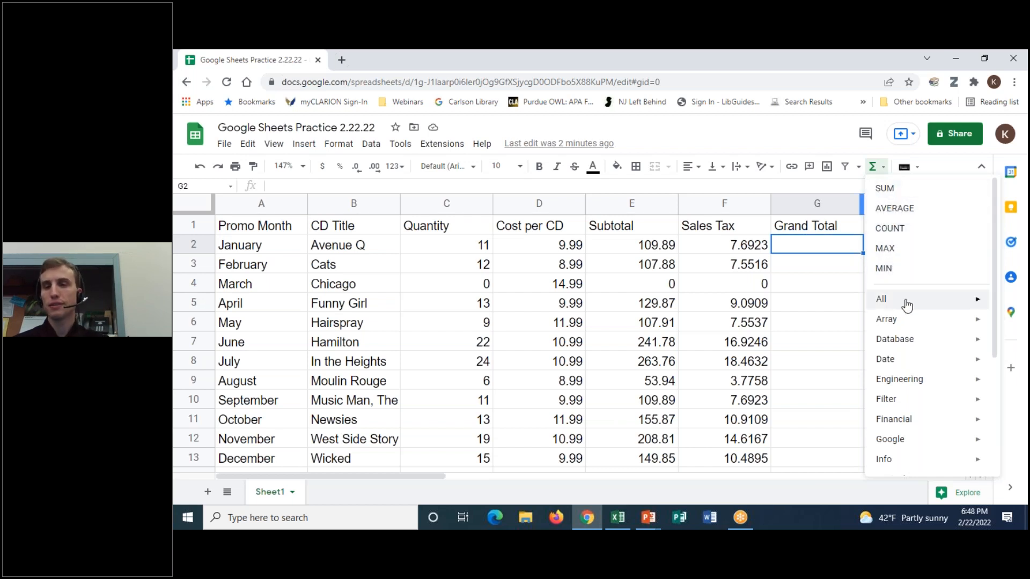
{"action": "mouse_move", "coordinate": [907, 305]}
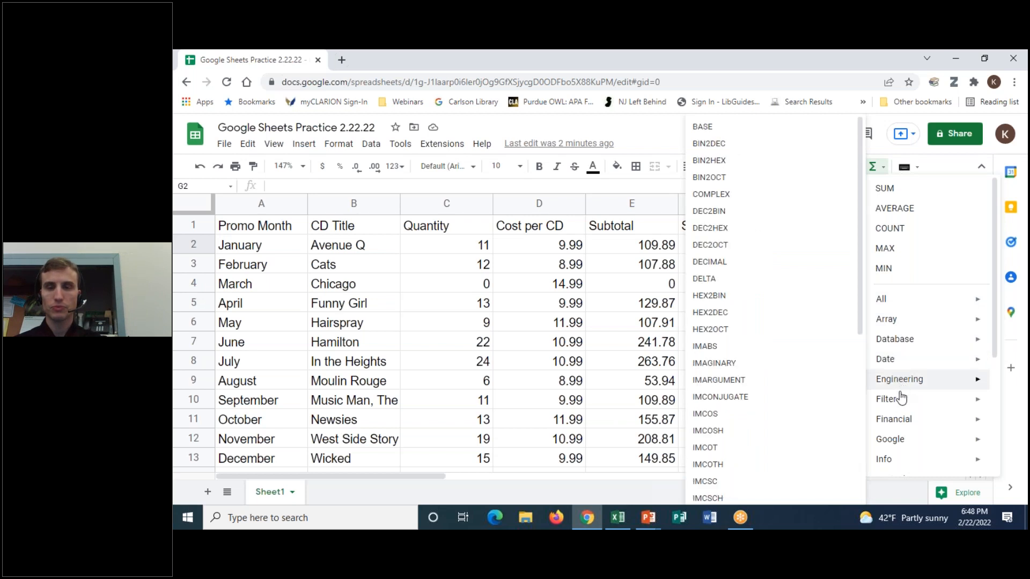
{"action": "mouse_move", "coordinate": [900, 402]}
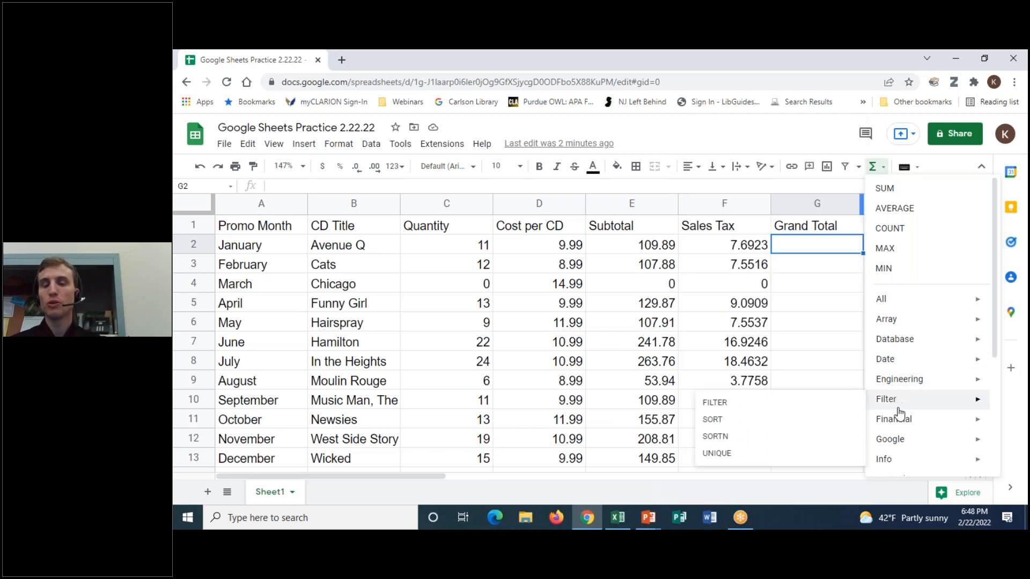
{"action": "mouse_move", "coordinate": [896, 422]}
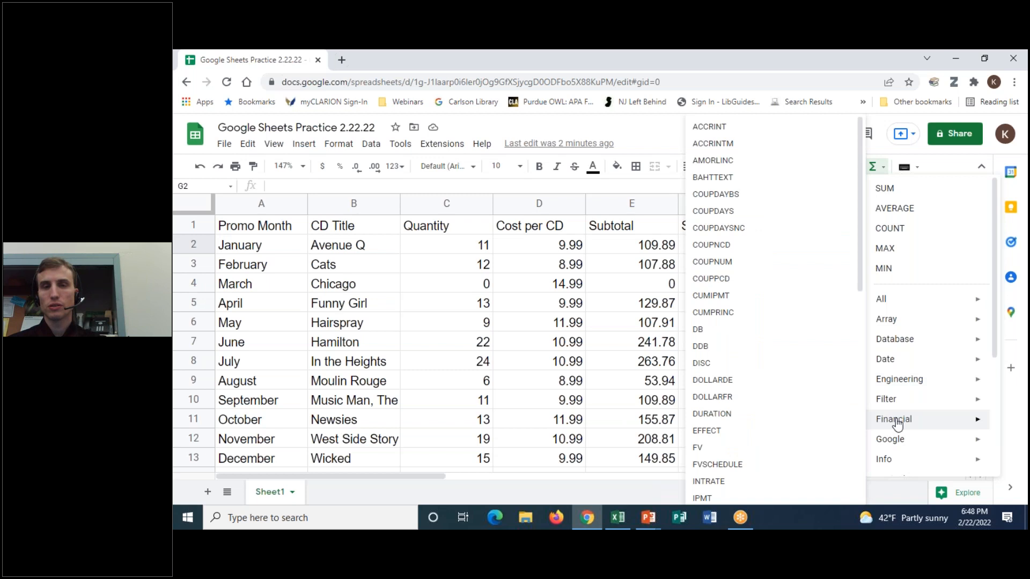
{"action": "mouse_move", "coordinate": [893, 441]}
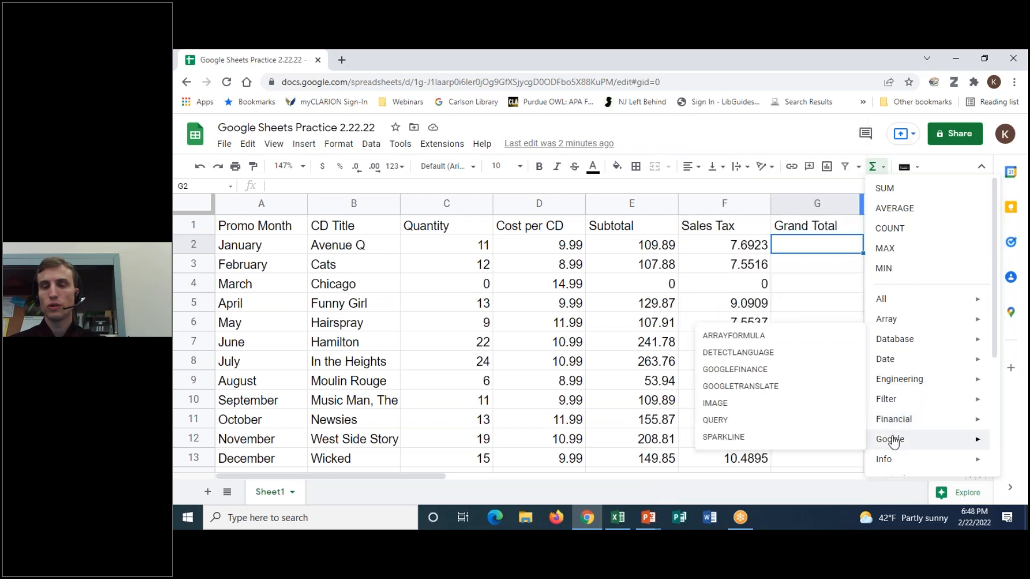
{"action": "mouse_move", "coordinate": [893, 459]}
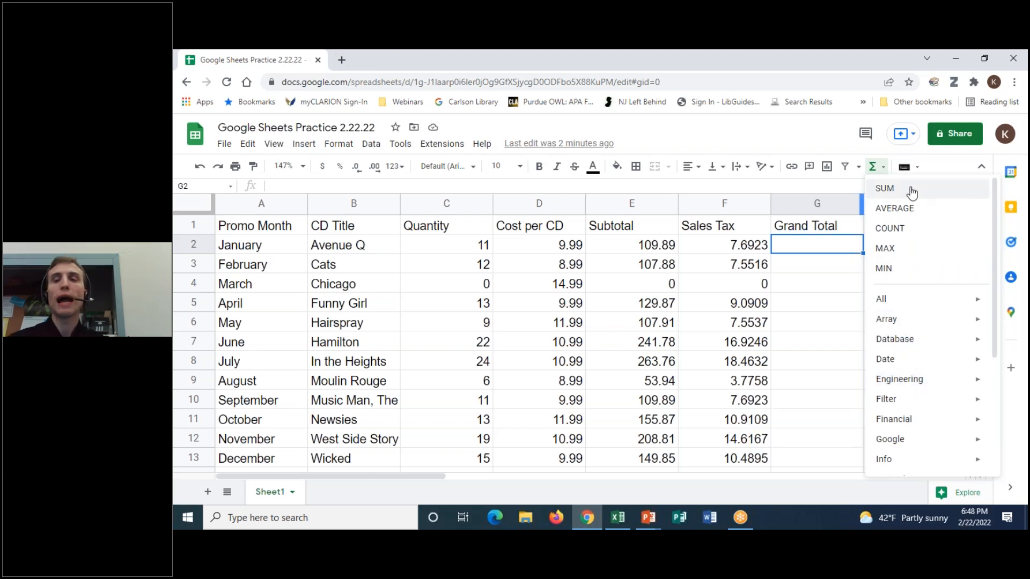
{"action": "left_click", "coordinate": [815, 246]}
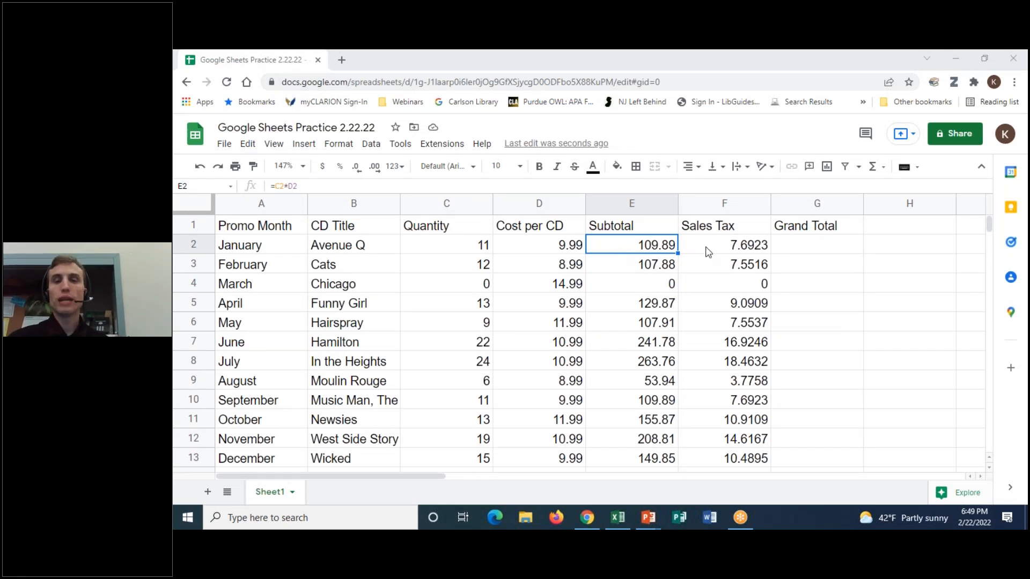
- Put =SUM(E2:F2) in G2 for January's Grand Total of 117.5823
{"action": "left_click_drag", "start_coordinate": [646, 249], "coordinate": [719, 243]}
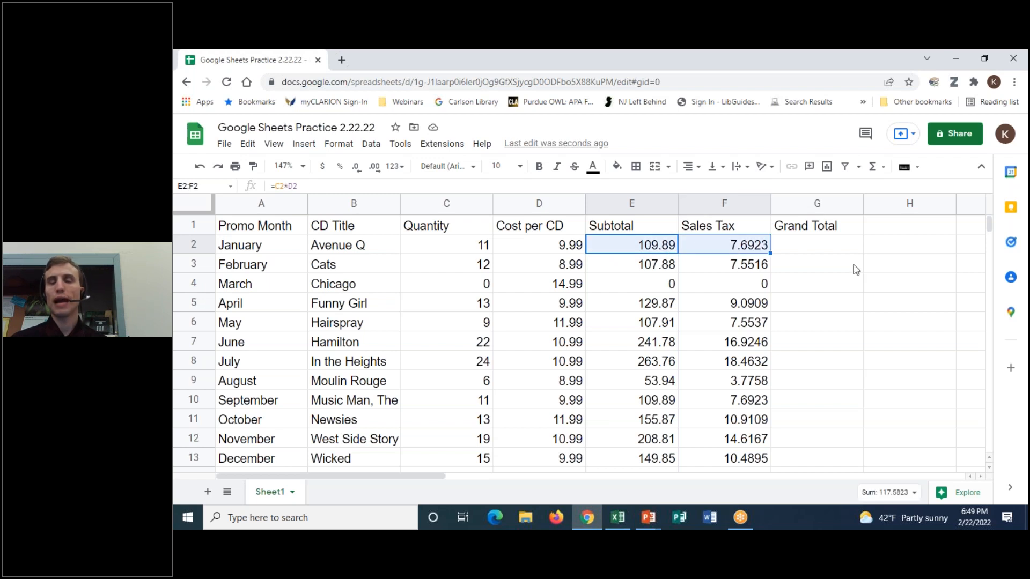
{"action": "left_click", "coordinate": [644, 249]}
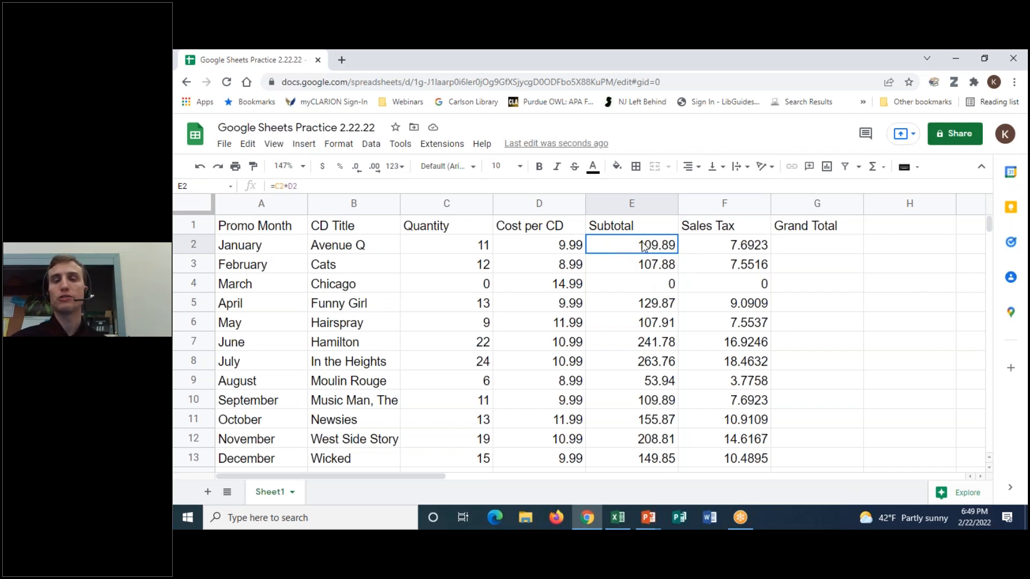
{"action": "left_click_drag", "start_coordinate": [644, 248], "coordinate": [684, 246]}
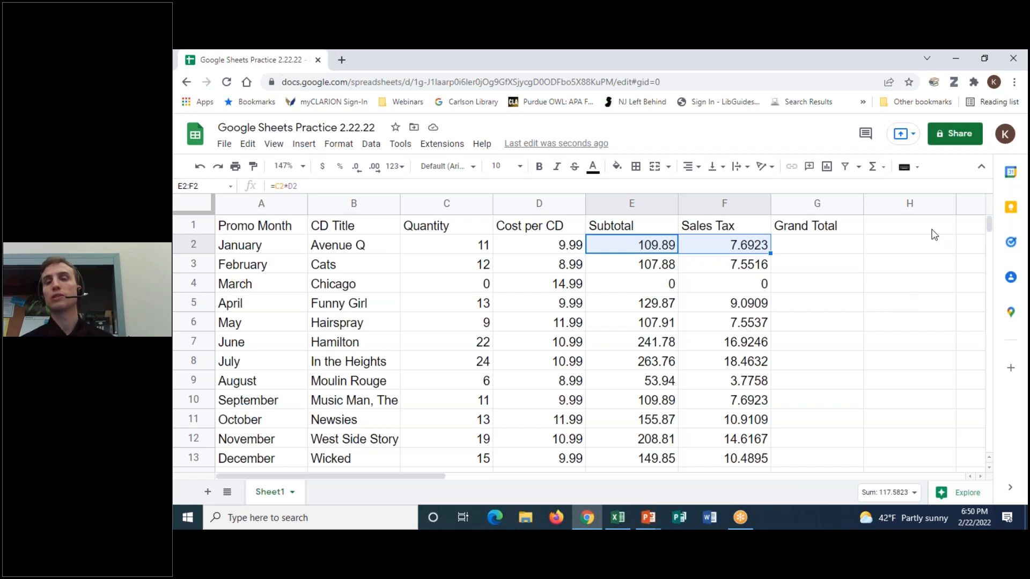
{"action": "left_click", "coordinate": [882, 167]}
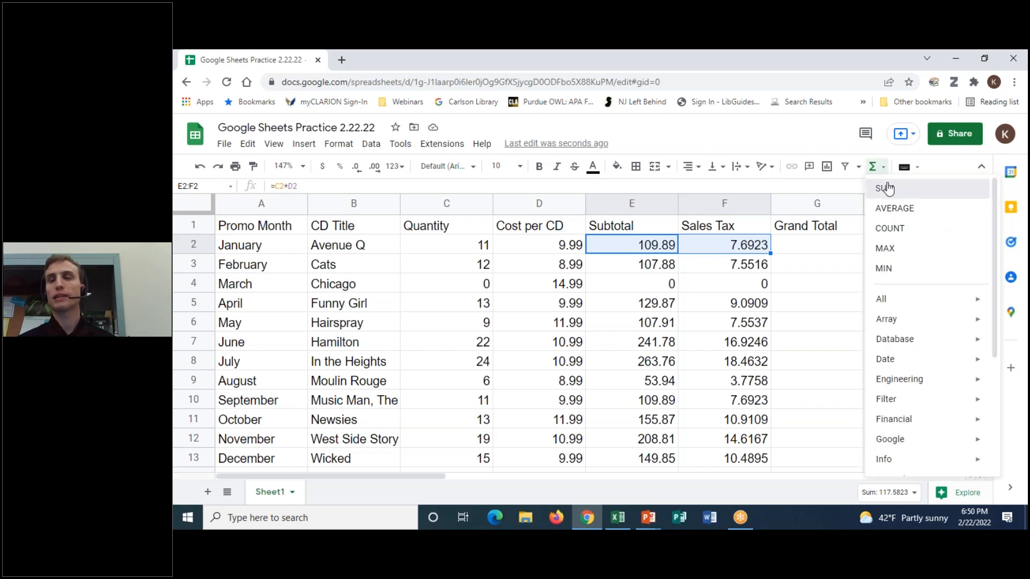
{"action": "left_click", "coordinate": [887, 188]}
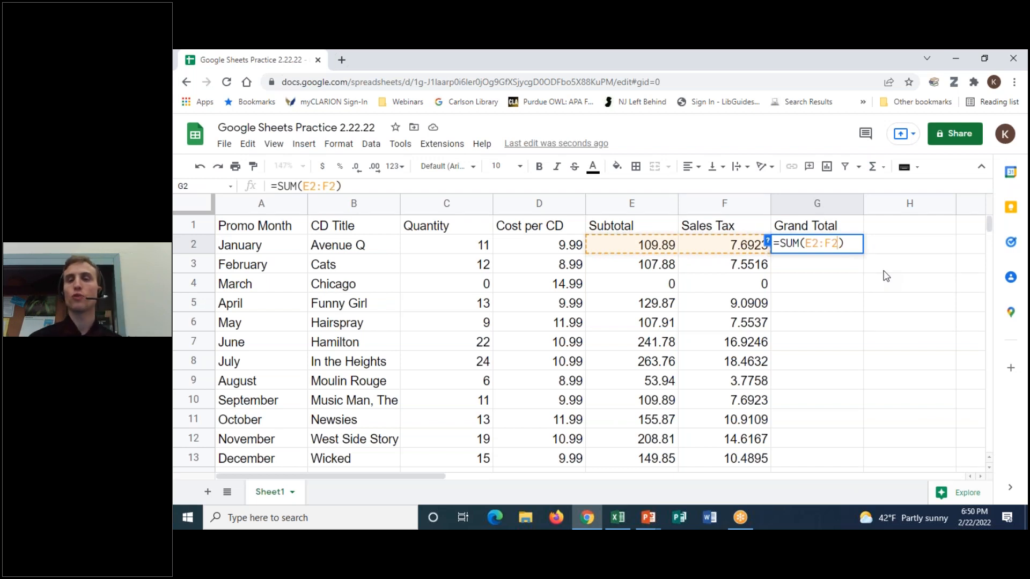
{"action": "key", "text": "Return"}
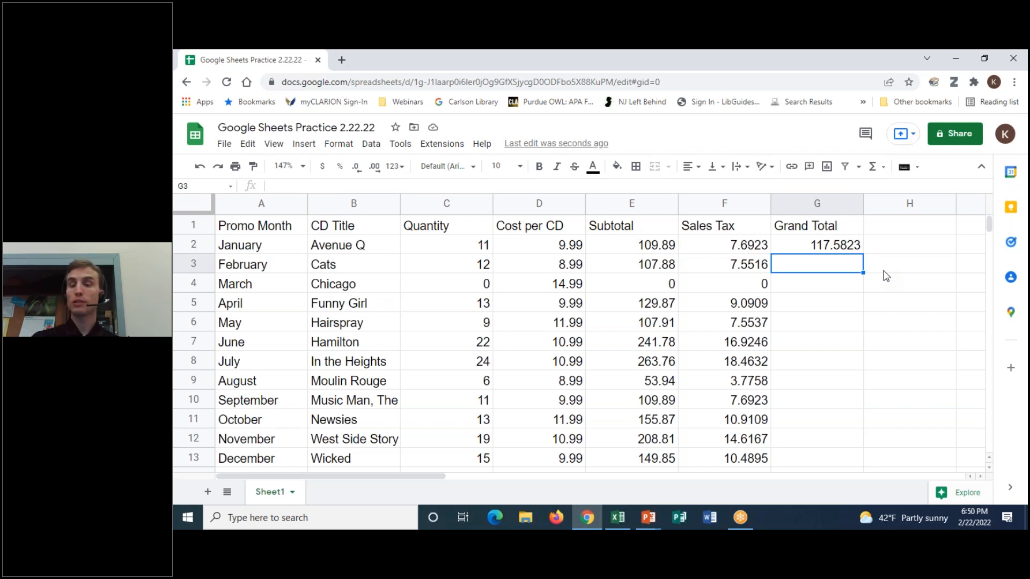
- Copy the G2 Grand Total formula down through G13, then move to G14
{"action": "left_click", "coordinate": [832, 248]}
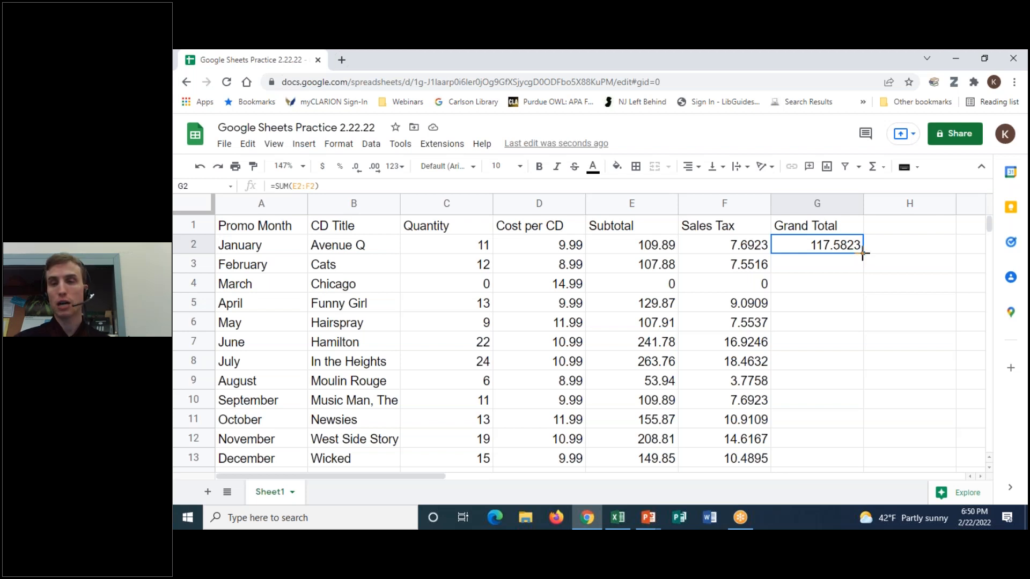
{"action": "left_click_drag", "start_coordinate": [863, 253], "coordinate": [859, 460]}
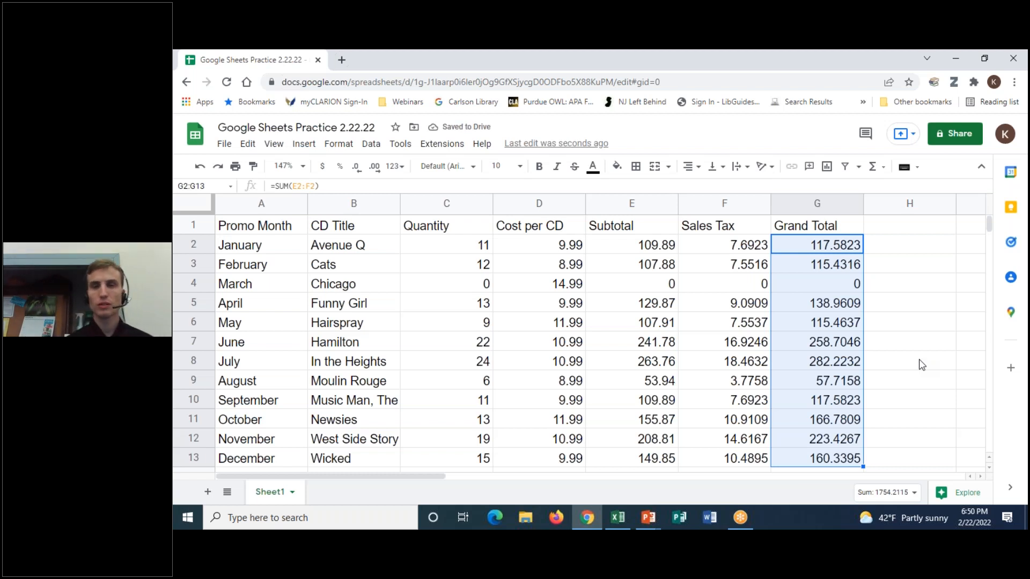
{"action": "left_click", "coordinate": [836, 286]}
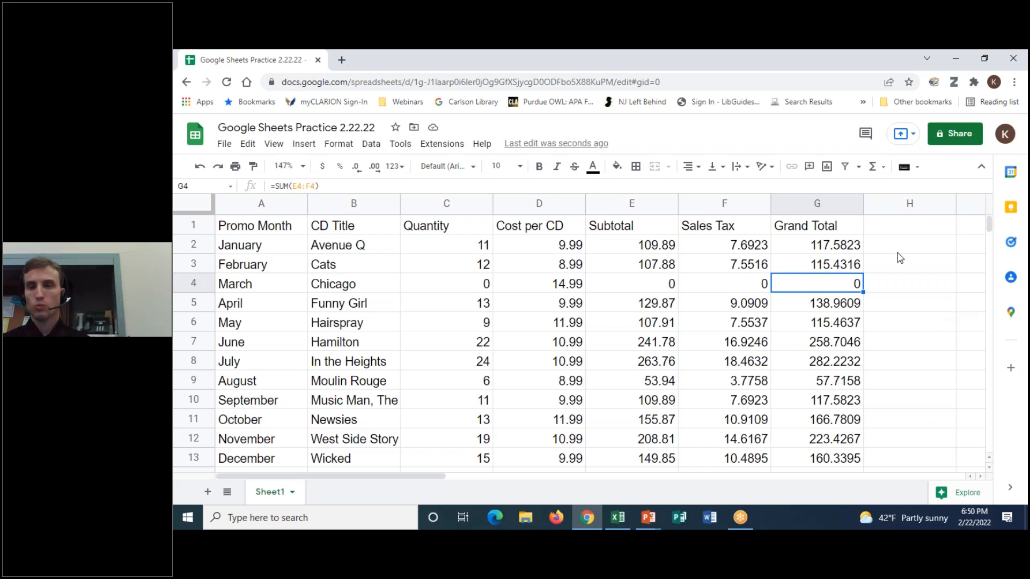
{"action": "left_click", "coordinate": [836, 247]}
{"action": "left_click_drag", "start_coordinate": [835, 246], "coordinate": [841, 457]}
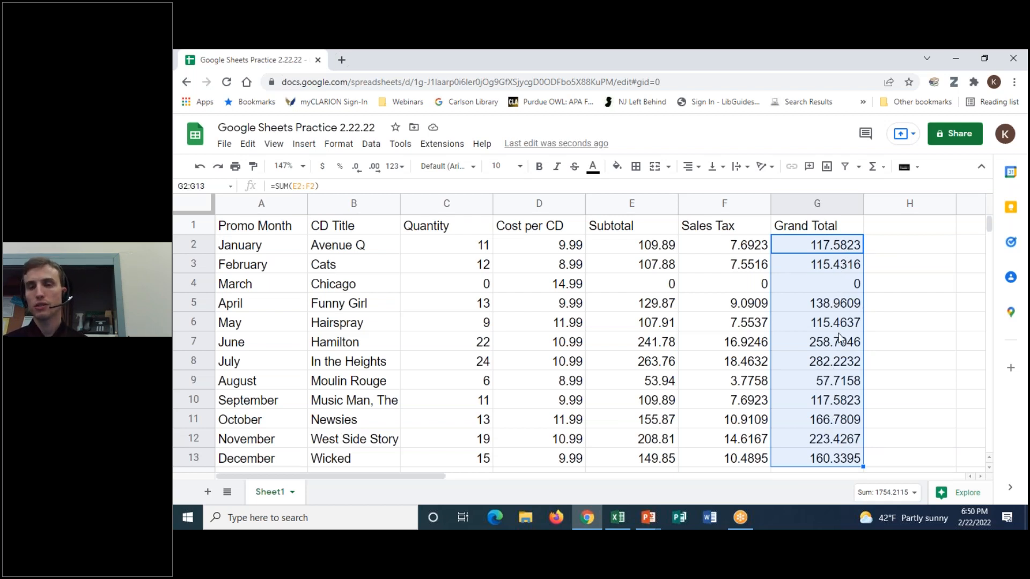
{"action": "scroll", "coordinate": [840, 338], "scroll_direction": "down", "scroll_amount": 1}
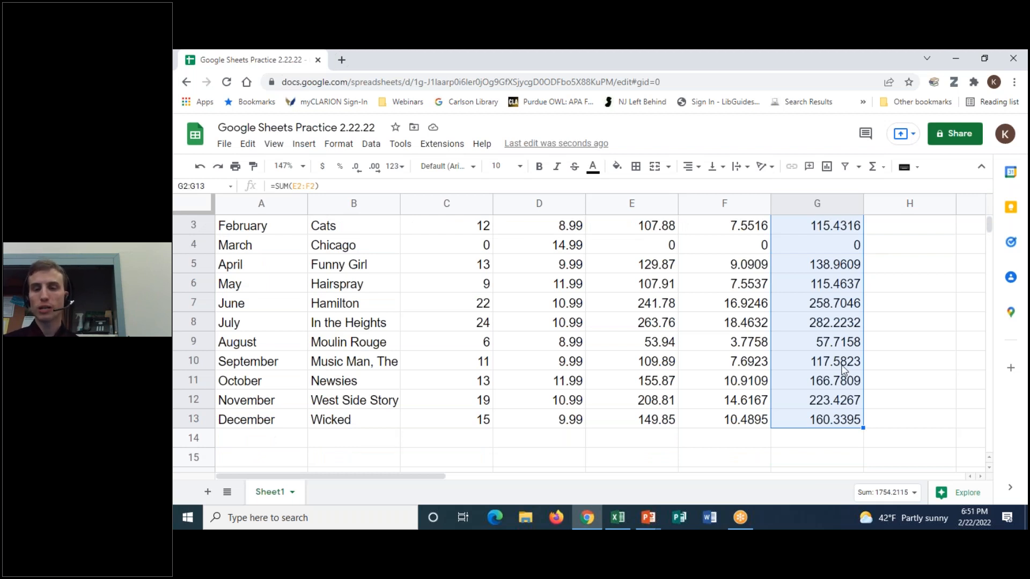
{"action": "left_click", "coordinate": [831, 448]}
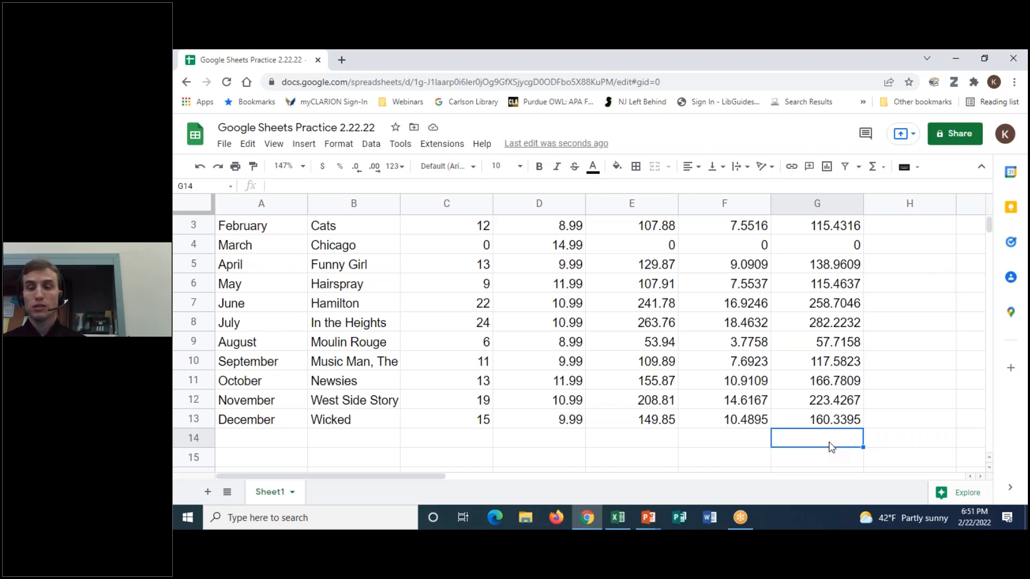
- Enter the label 'Total Sales' in cell F14
{"action": "left_click", "coordinate": [719, 57]}
{"action": "left_click", "coordinate": [728, 80]}
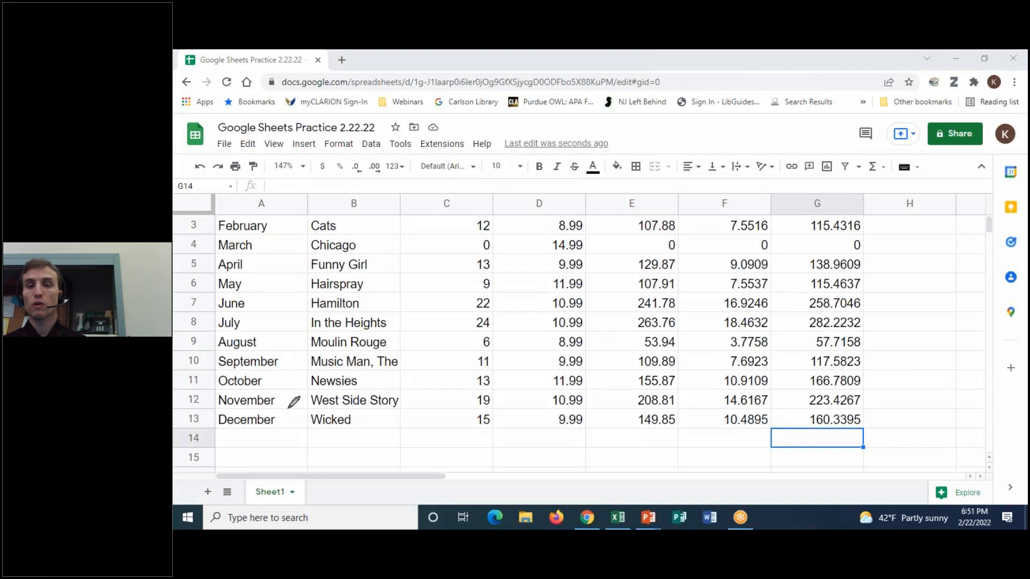
{"action": "mouse_move", "coordinate": [223, 441]}
{"action": "left_mouse_down"}
{"action": "mouse_move", "coordinate": [757, 429]}
{"action": "mouse_move", "coordinate": [733, 454]}
{"action": "left_mouse_up"}
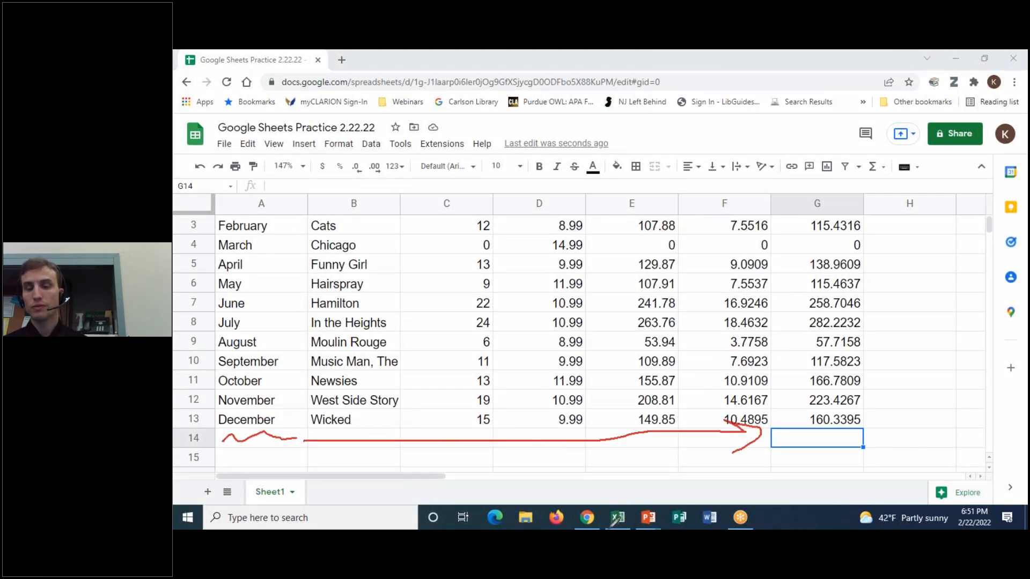
{"action": "left_click", "coordinate": [713, 143]}
{"action": "left_click", "coordinate": [733, 70]}
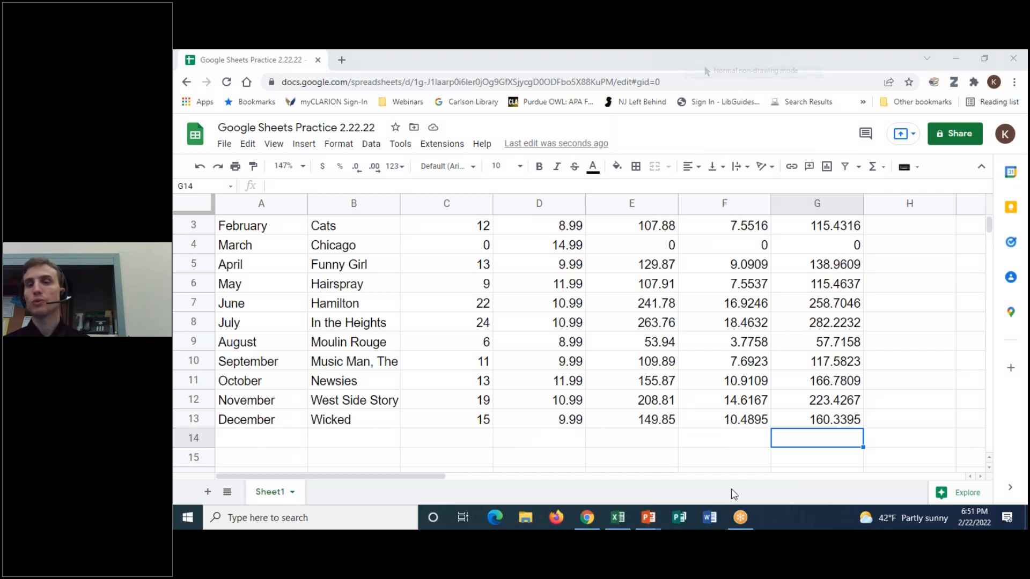
{"action": "left_click", "coordinate": [734, 440]}
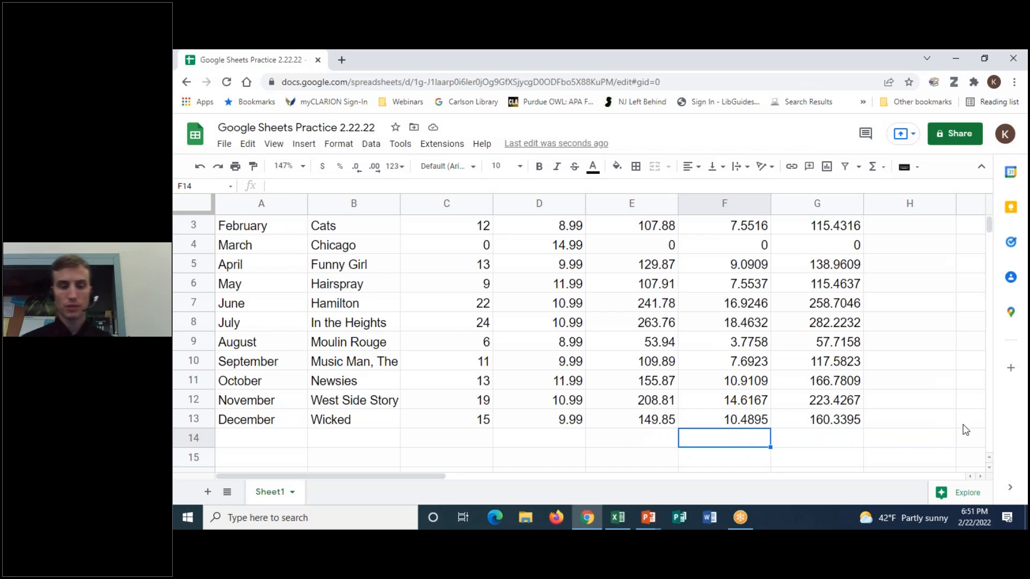
{"action": "type", "text": "Total Sales"}
{"action": "key", "text": "Tab"}
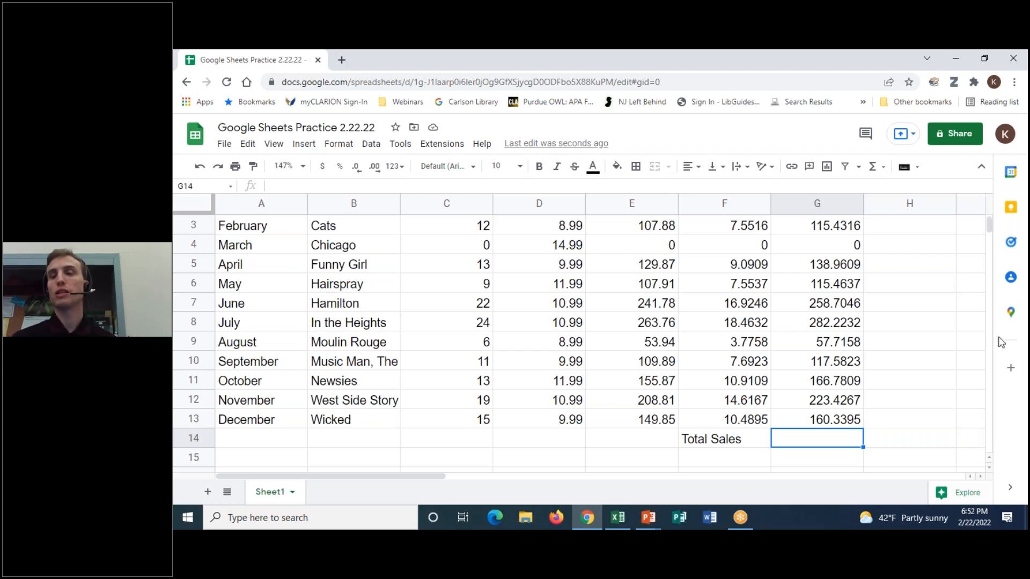
- Select the Grand Total values G2:G13 ready for summing
{"action": "scroll", "coordinate": [990, 227], "scroll_direction": "up", "scroll_amount": 1}
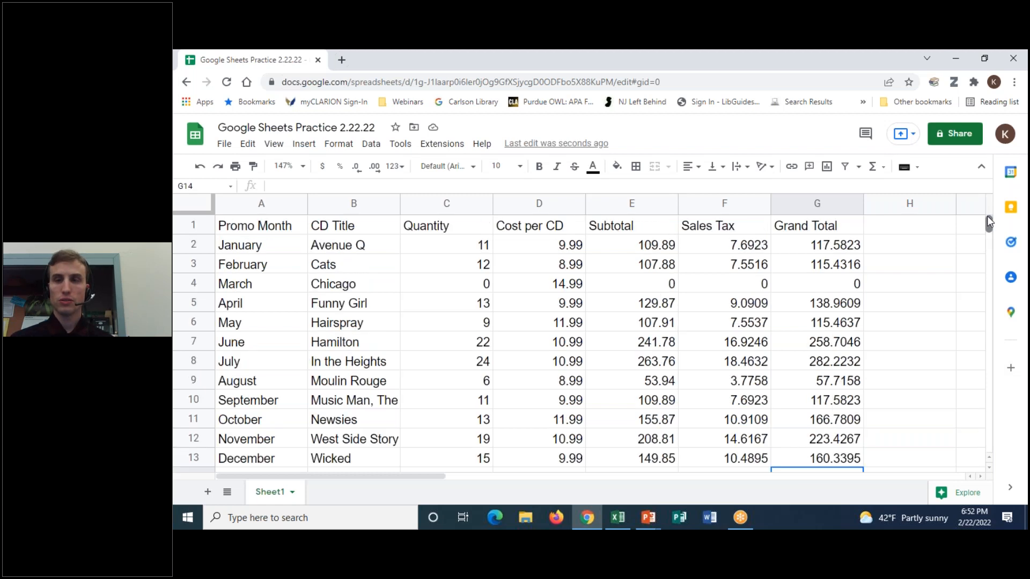
{"action": "left_click", "coordinate": [821, 246]}
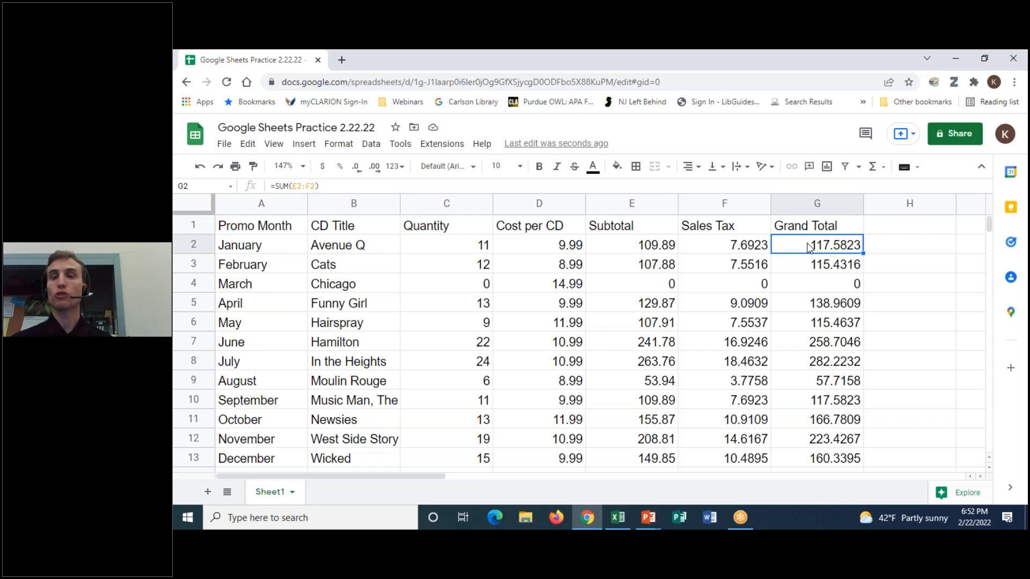
{"action": "left_click_drag", "start_coordinate": [799, 245], "coordinate": [815, 459]}
{"action": "scroll", "coordinate": [920, 401], "scroll_direction": "down", "scroll_amount": 1}
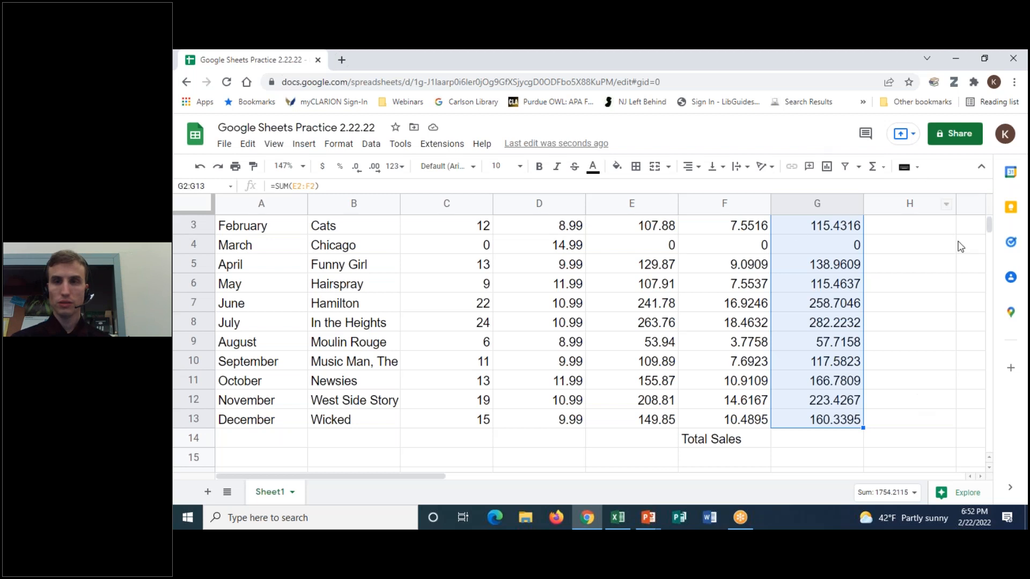
- Insert =SUM(G2:G13) in G14, giving Total Sales of 1754.2115
{"action": "left_click", "coordinate": [882, 172]}
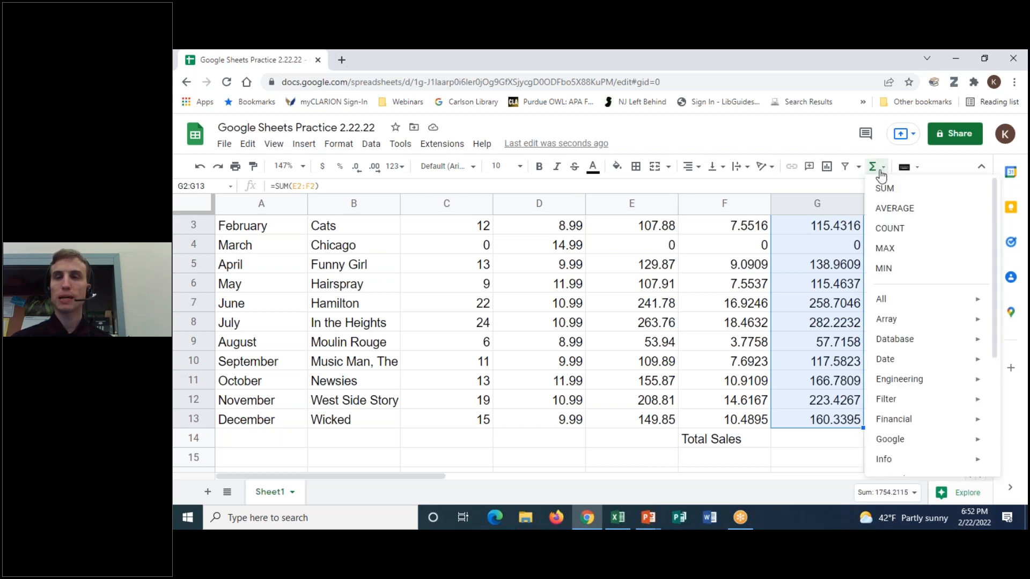
{"action": "left_click", "coordinate": [883, 187]}
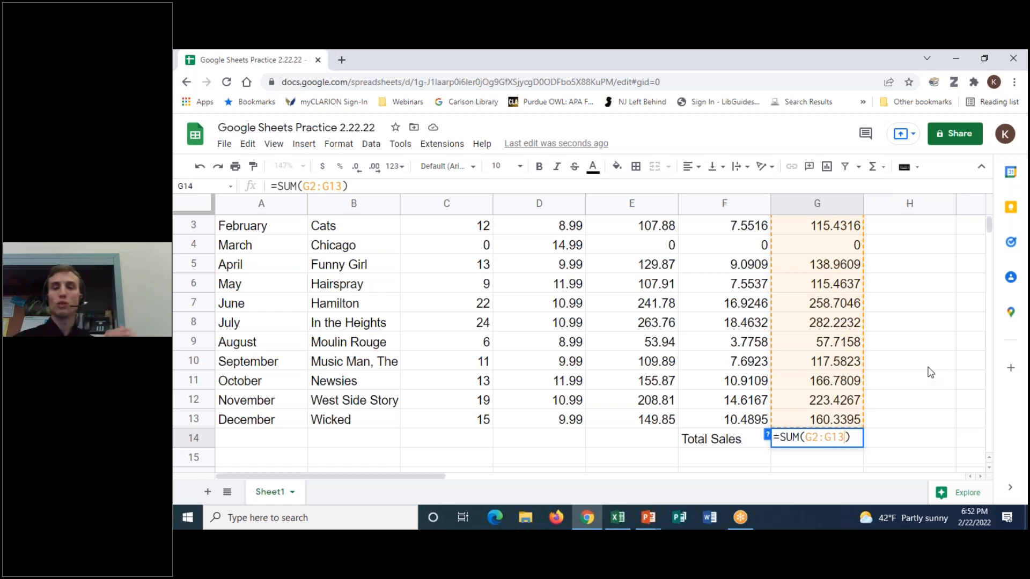
{"action": "key", "text": "Return"}
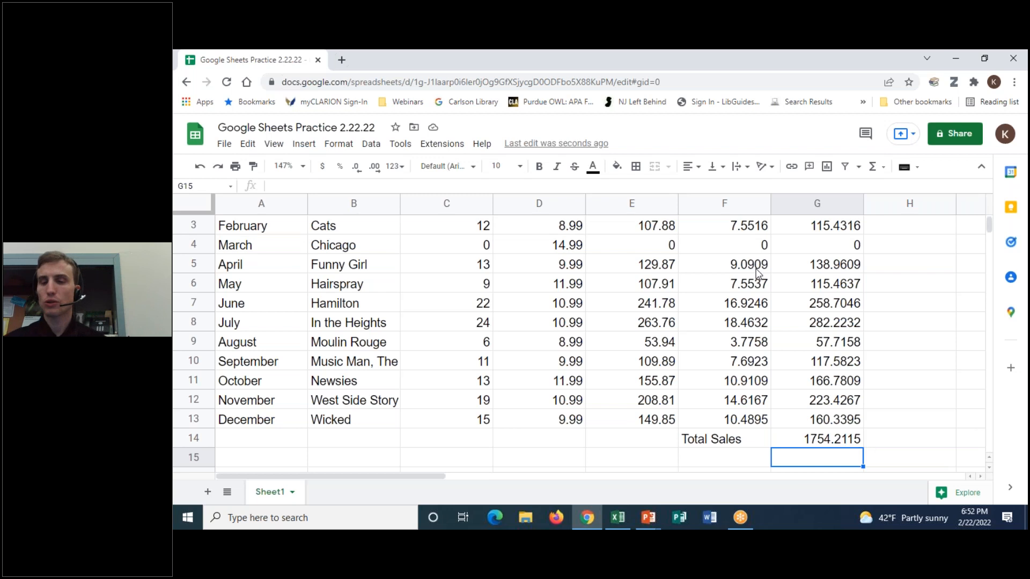
- Zoom to 200% and open G14's =SUM(G2:G13) formula for review
{"action": "left_click", "coordinate": [298, 164]}
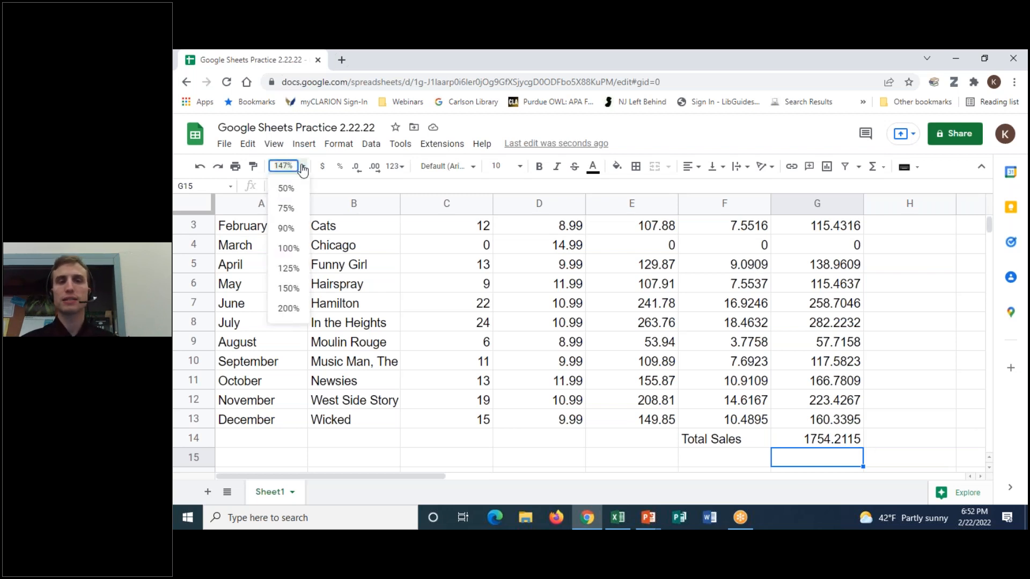
{"action": "left_click", "coordinate": [297, 308]}
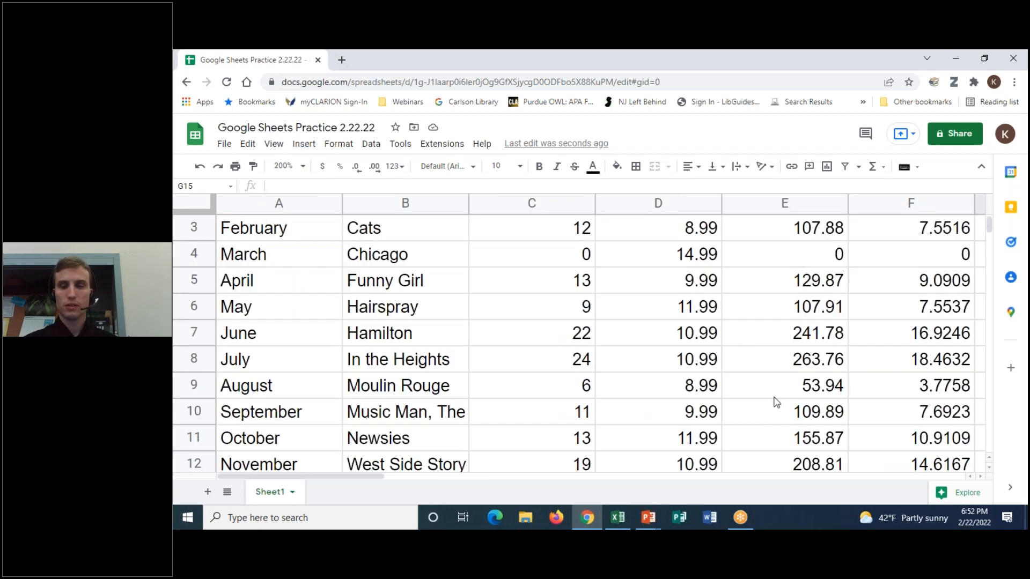
{"action": "left_click_drag", "start_coordinate": [370, 476], "coordinate": [406, 481]}
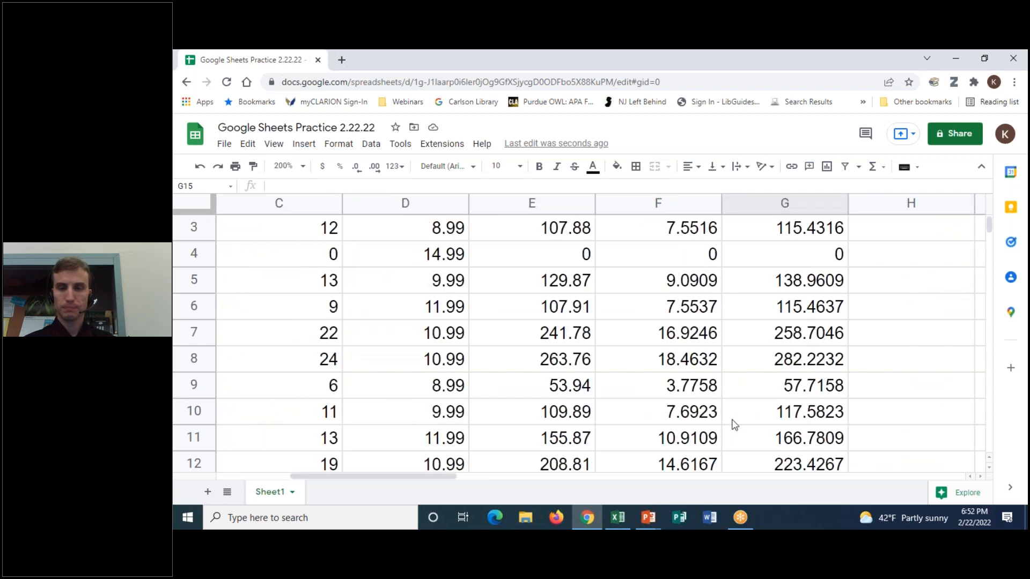
{"action": "scroll", "coordinate": [740, 424], "scroll_direction": "down", "scroll_amount": 3}
{"action": "left_click", "coordinate": [795, 414]}
{"action": "double_click", "coordinate": [795, 414]}
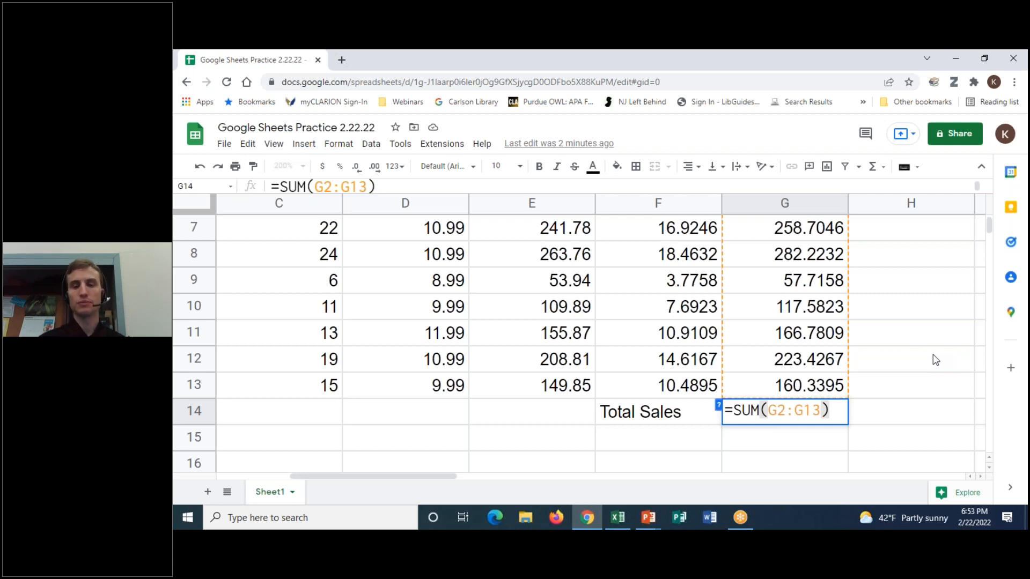
- Leave G14 unchanged, set the zoom to 147%, and scroll back to column A
{"action": "key", "text": "Return"}
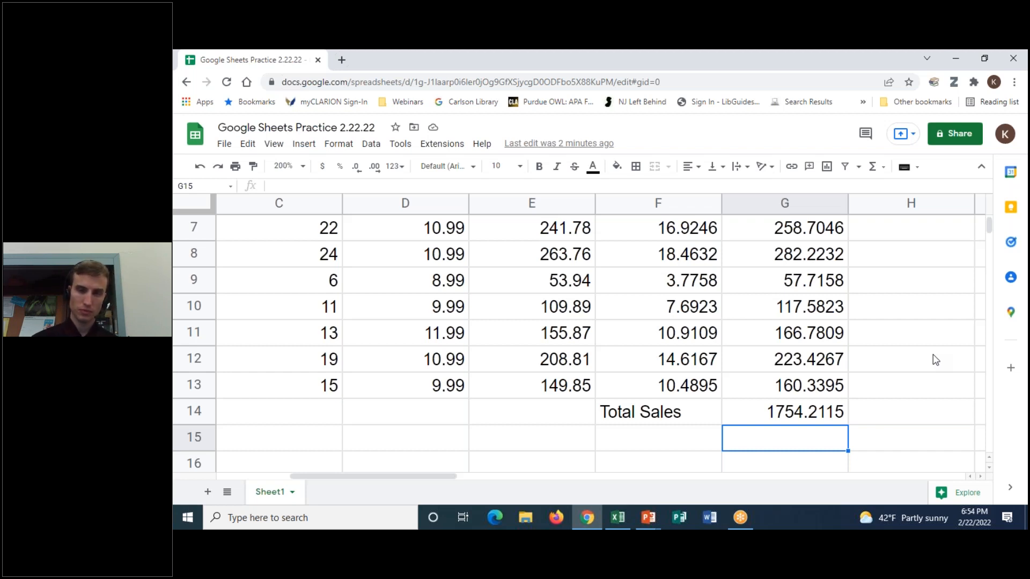
{"action": "left_click", "coordinate": [294, 166]}
{"action": "type", "text": "147"}
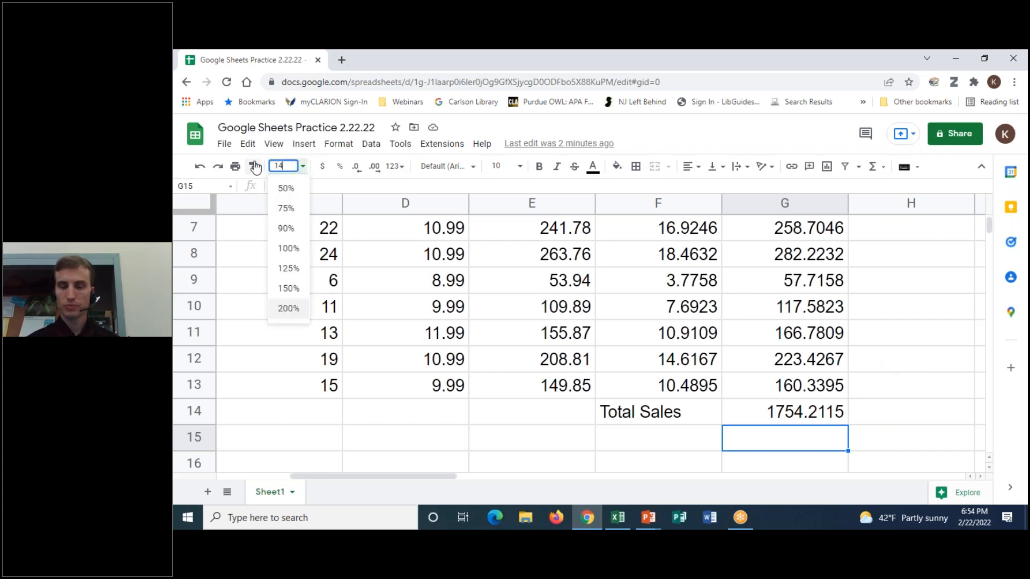
{"action": "key", "text": "Return"}
{"action": "scroll", "coordinate": [768, 317], "scroll_direction": "up", "scroll_amount": 3}
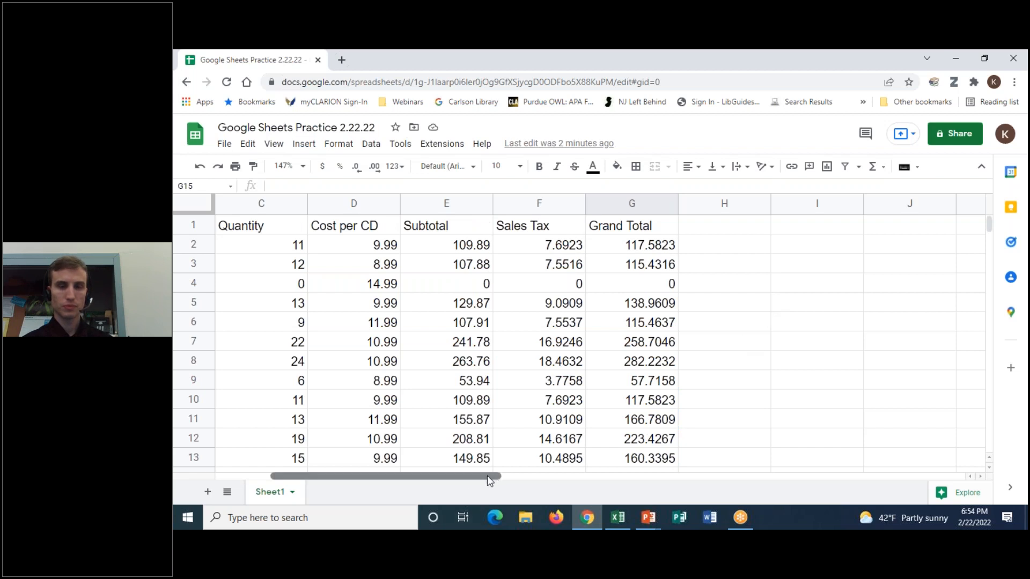
{"action": "left_click_drag", "start_coordinate": [488, 475], "coordinate": [353, 259]}
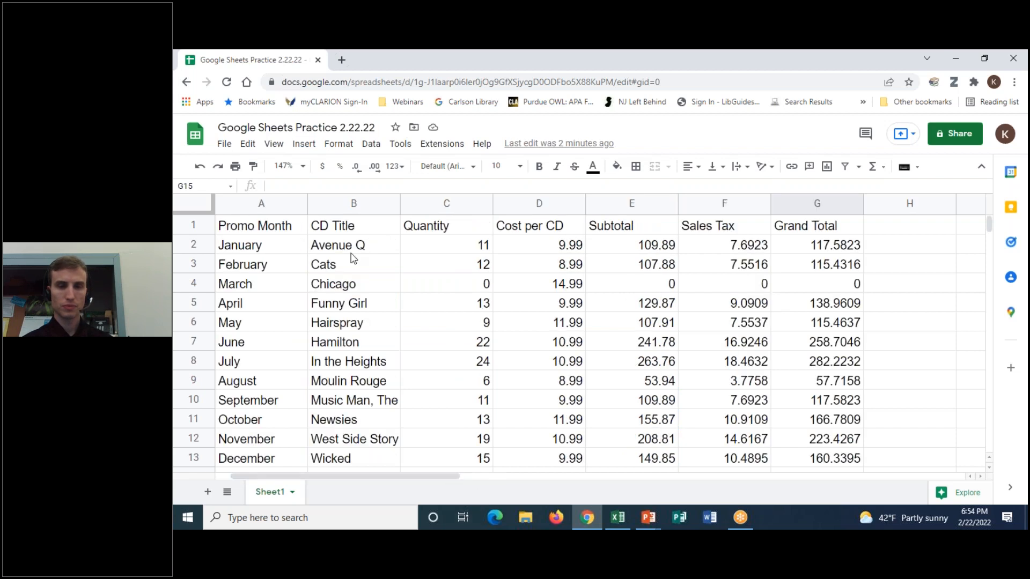
{"action": "left_click", "coordinate": [304, 169]}
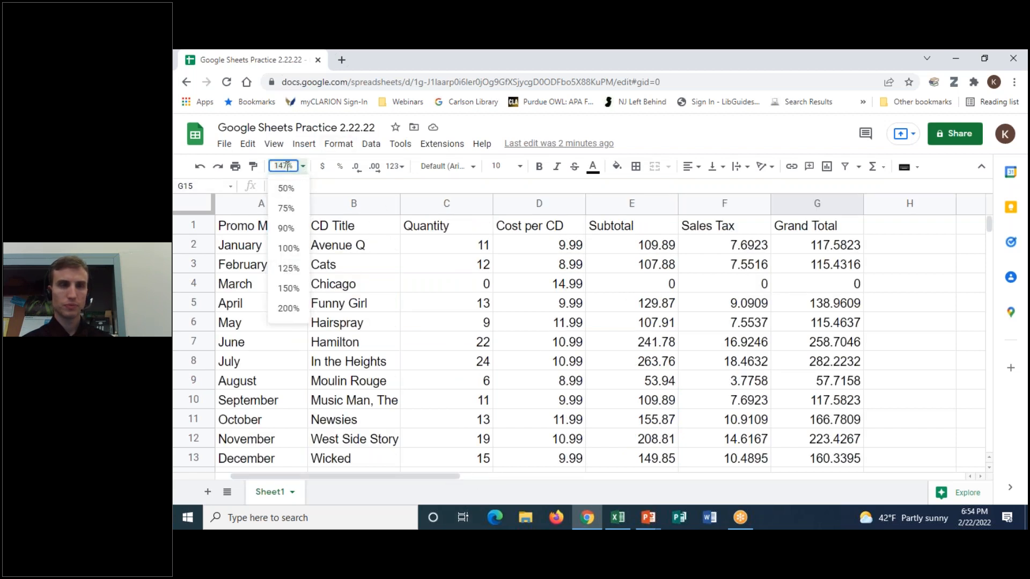
- Change the zoom to 140%, then pick 150% from the zoom list
{"action": "left_click", "coordinate": [288, 166]}
{"action": "key", "text": "BackSpace"}
{"action": "type", "text": "0"}
{"action": "key", "text": "Return"}
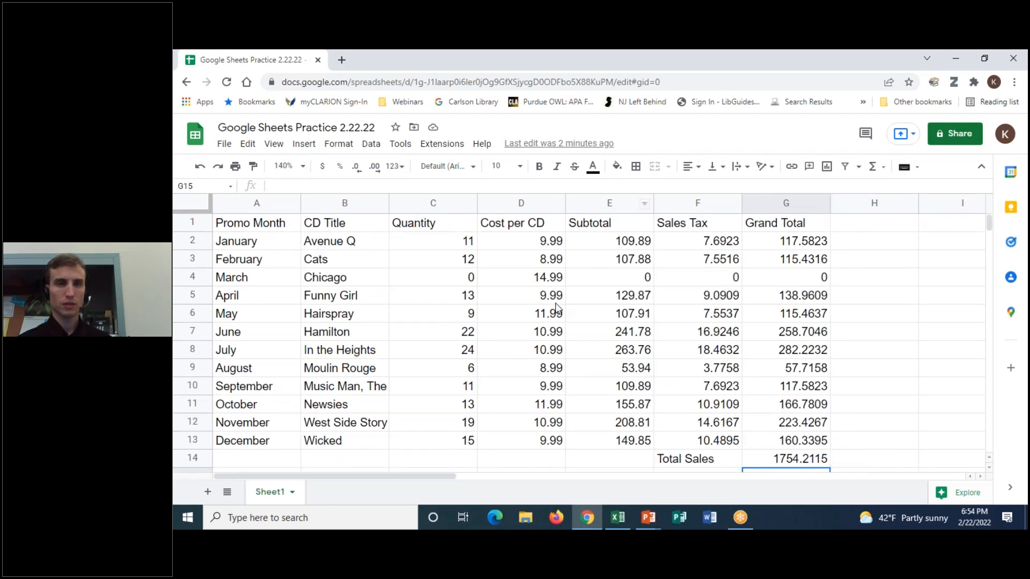
{"action": "left_click", "coordinate": [302, 169]}
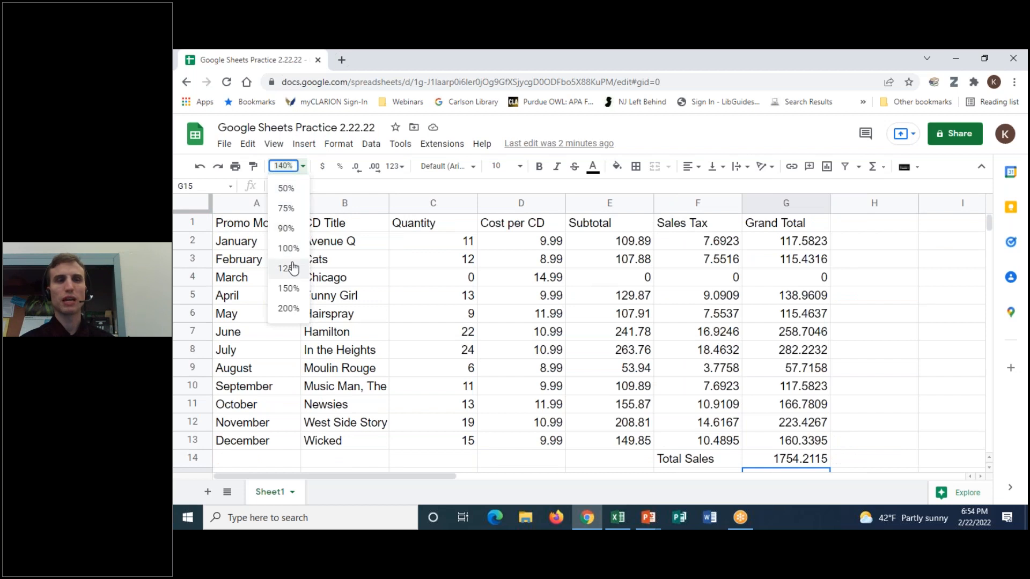
{"action": "left_click", "coordinate": [298, 291]}
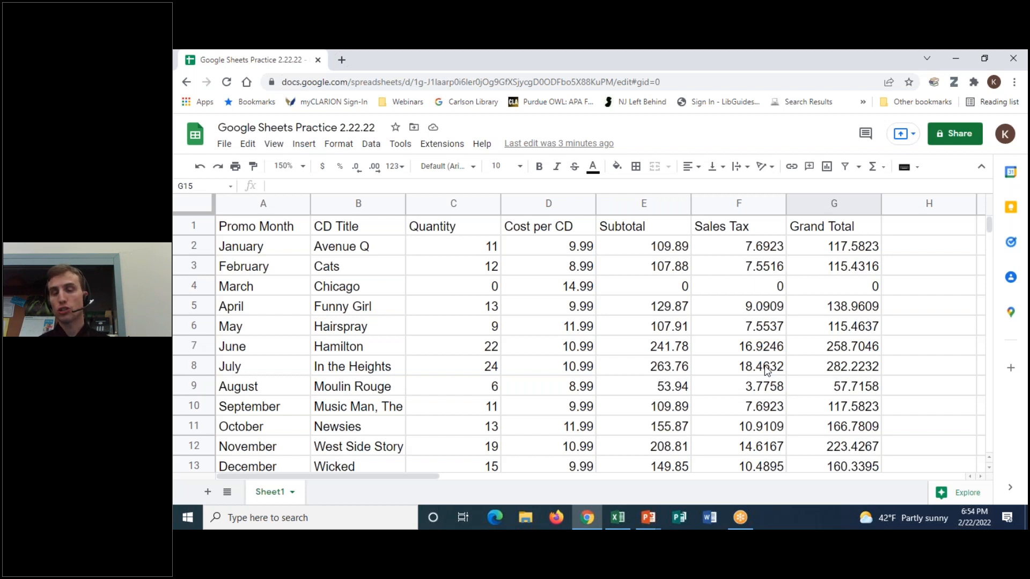
- Select the money values D2:G13, from Cost per CD through Grand Total
{"action": "left_click_drag", "start_coordinate": [587, 247], "coordinate": [665, 465]}
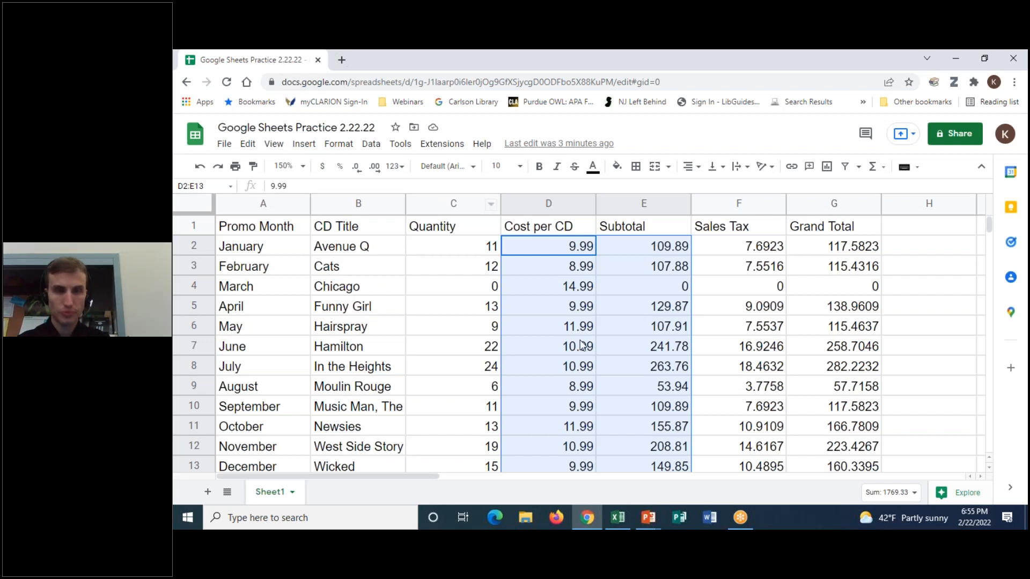
{"action": "left_click", "coordinate": [558, 346]}
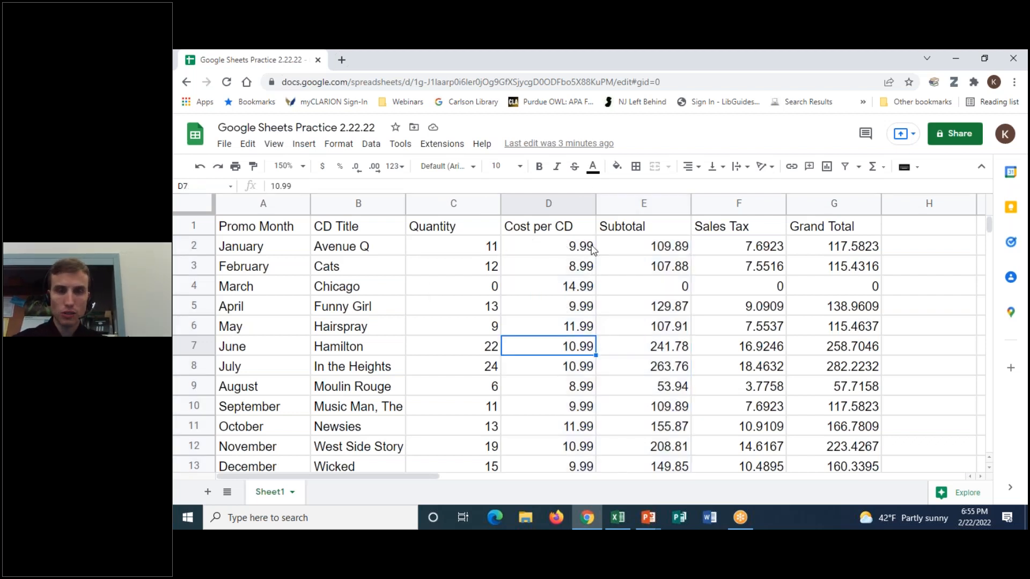
{"action": "left_click", "coordinate": [565, 246]}
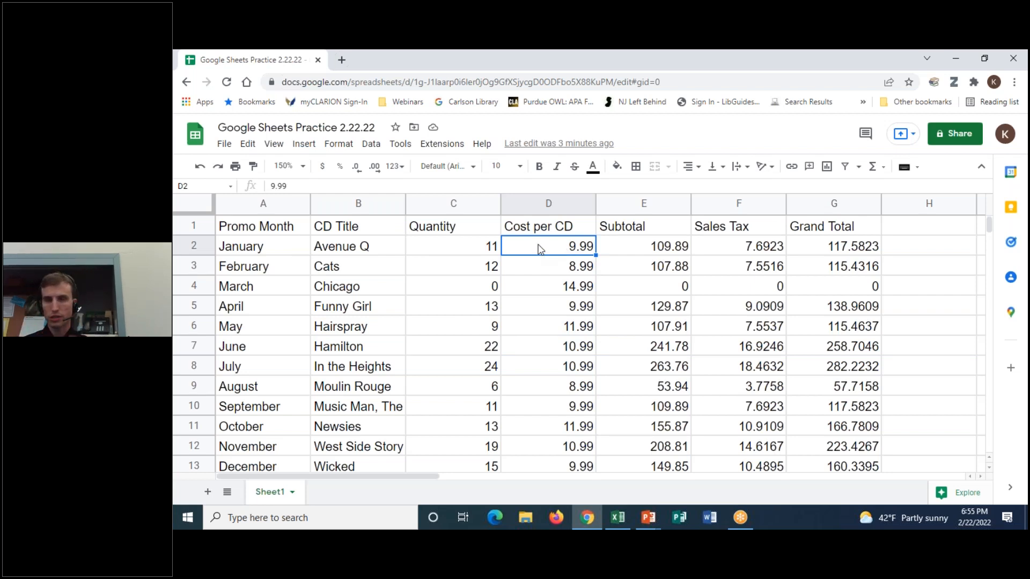
{"action": "left_click_drag", "start_coordinate": [540, 250], "coordinate": [536, 467]}
{"action": "left_click_drag", "start_coordinate": [611, 468], "coordinate": [853, 463]}
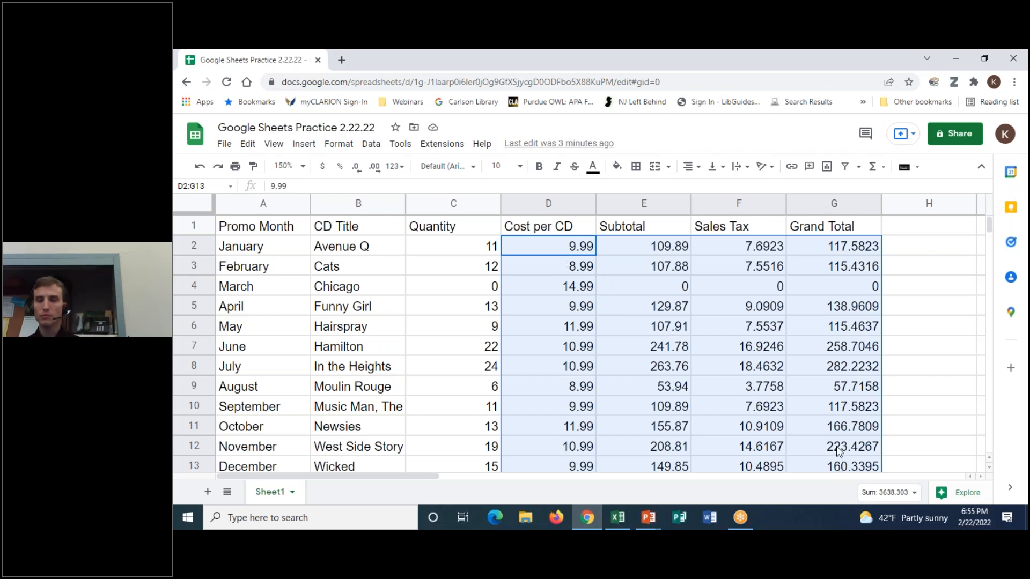
{"action": "scroll", "coordinate": [887, 428], "scroll_direction": "down", "scroll_amount": 1}
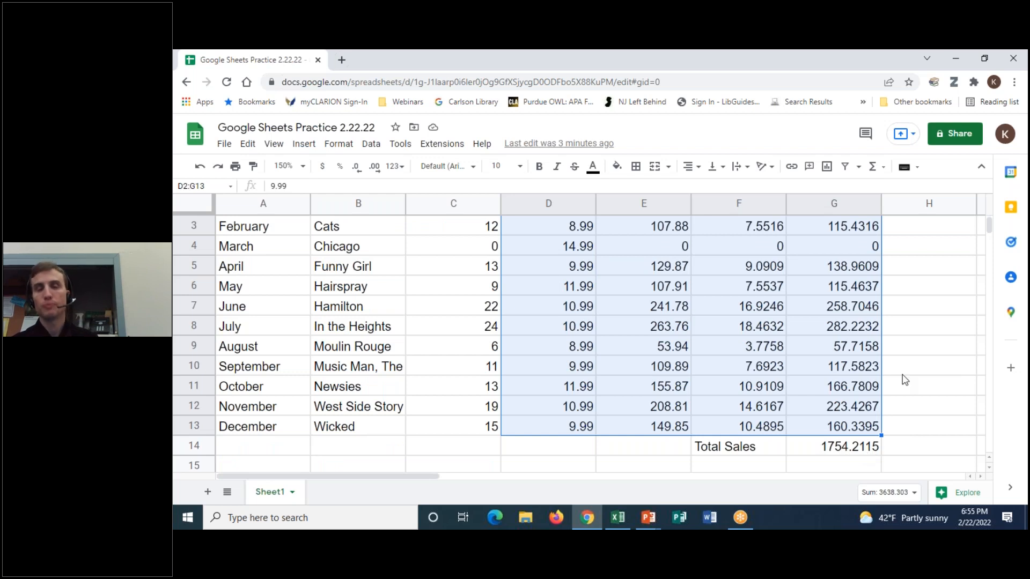
{"action": "scroll", "coordinate": [937, 382], "scroll_direction": "up", "scroll_amount": 1}
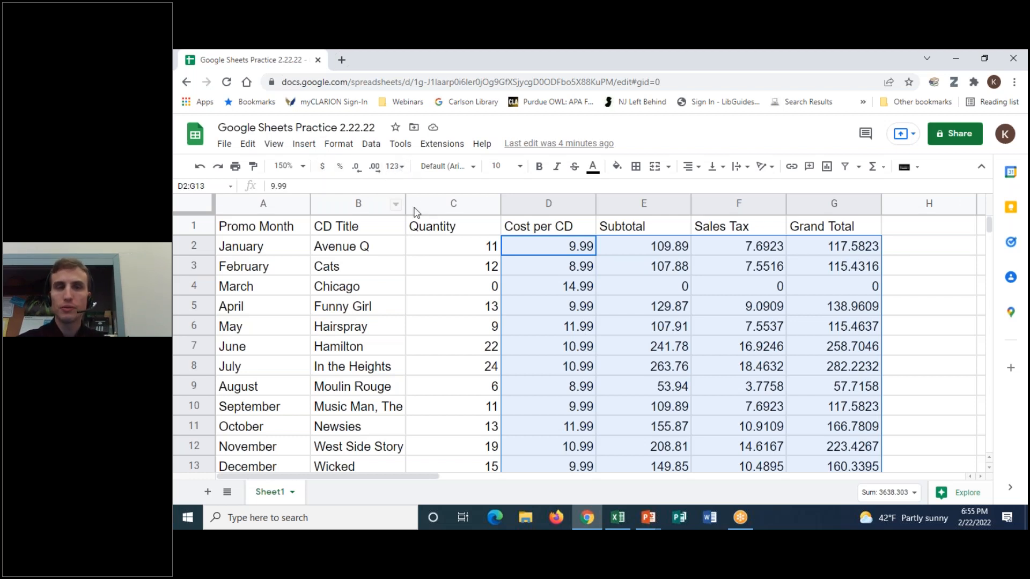
- Circle the number formatting options with the red screen pen, then erase it
{"action": "left_click", "coordinate": [701, 51]}
{"action": "left_click", "coordinate": [715, 83]}
{"action": "mouse_move", "coordinate": [321, 159]}
{"action": "left_mouse_down"}
{"action": "mouse_move", "coordinate": [356, 192]}
{"action": "mouse_move", "coordinate": [411, 158]}
{"action": "left_mouse_up"}
{"action": "left_click_drag", "start_coordinate": [369, 129], "coordinate": [354, 154]}
{"action": "left_click", "coordinate": [723, 142]}
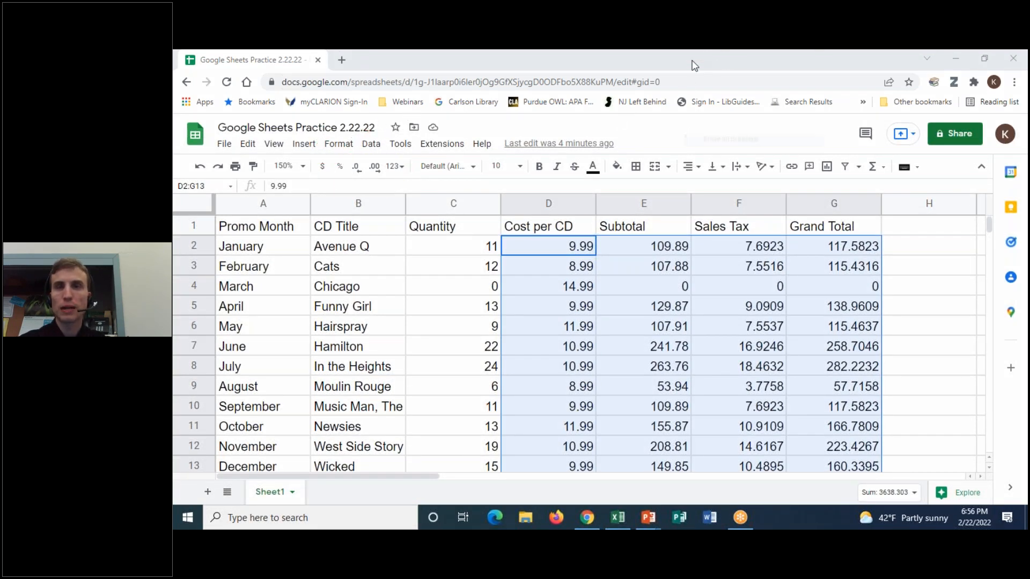
- Look through the number format options, then apply dollar currency format to D2:G13
{"action": "left_click", "coordinate": [339, 144]}
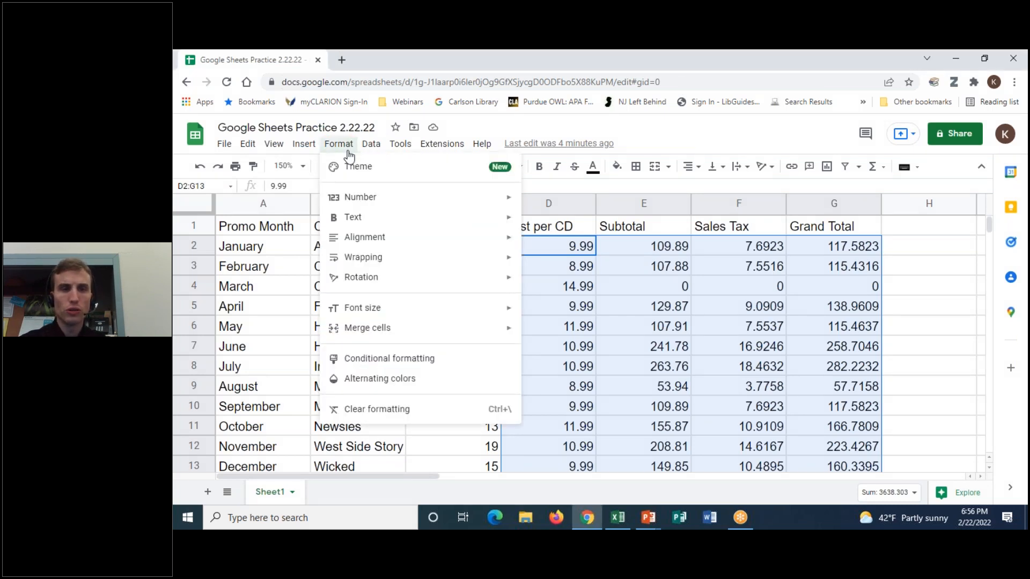
{"action": "mouse_move", "coordinate": [356, 200]}
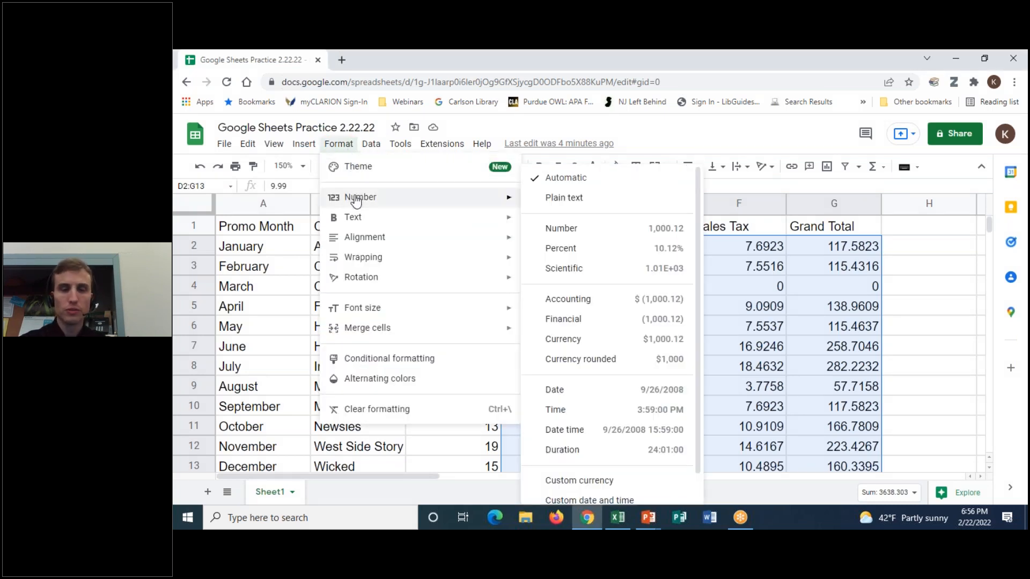
{"action": "scroll", "coordinate": [697, 284], "scroll_direction": "down", "scroll_amount": 1}
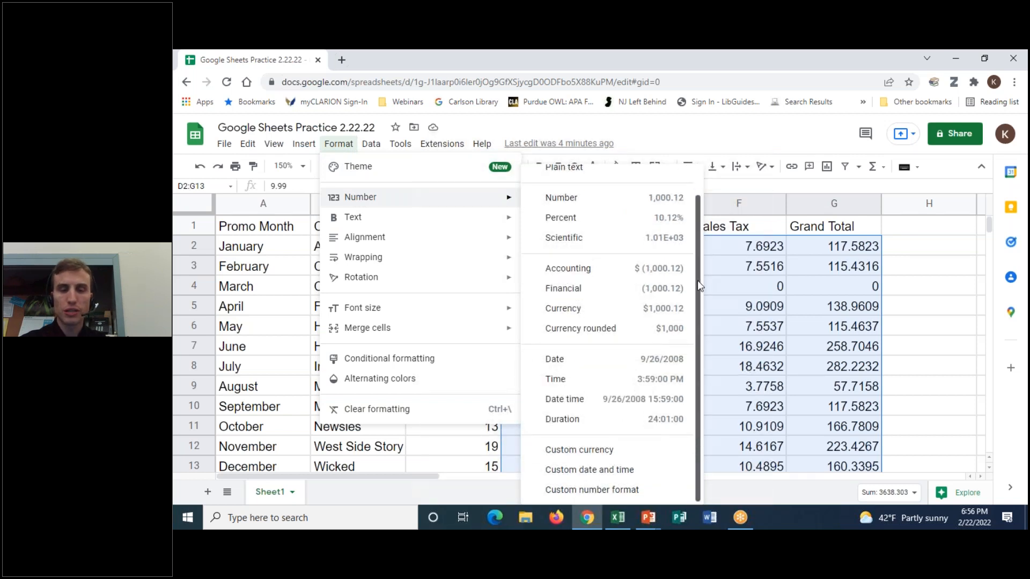
{"action": "scroll", "coordinate": [700, 286], "scroll_direction": "up", "scroll_amount": 1}
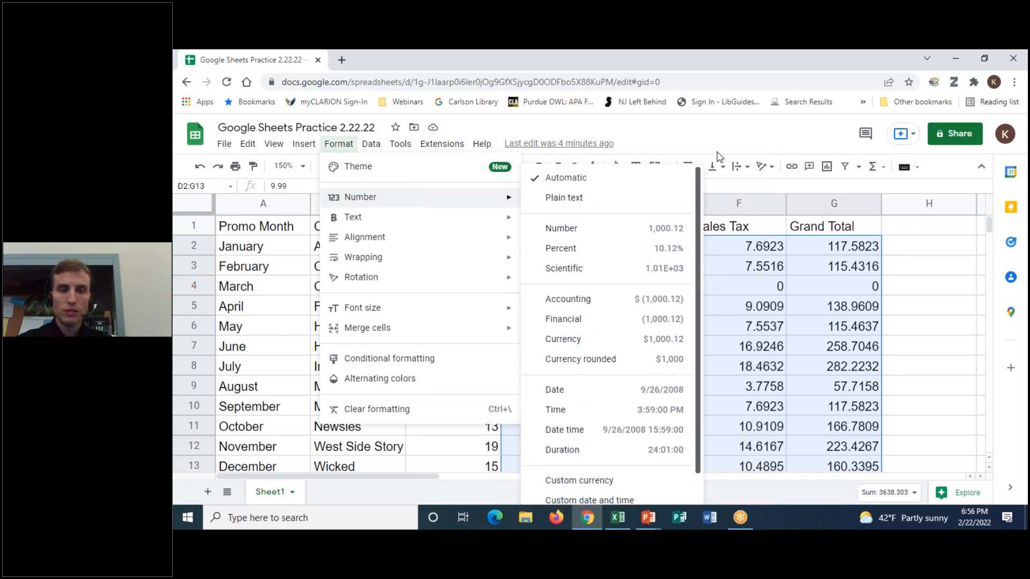
{"action": "scroll", "coordinate": [717, 199], "scroll_direction": "down", "scroll_amount": 1}
{"action": "scroll", "coordinate": [708, 172], "scroll_direction": "up", "scroll_amount": 1}
{"action": "left_click", "coordinate": [702, 131]}
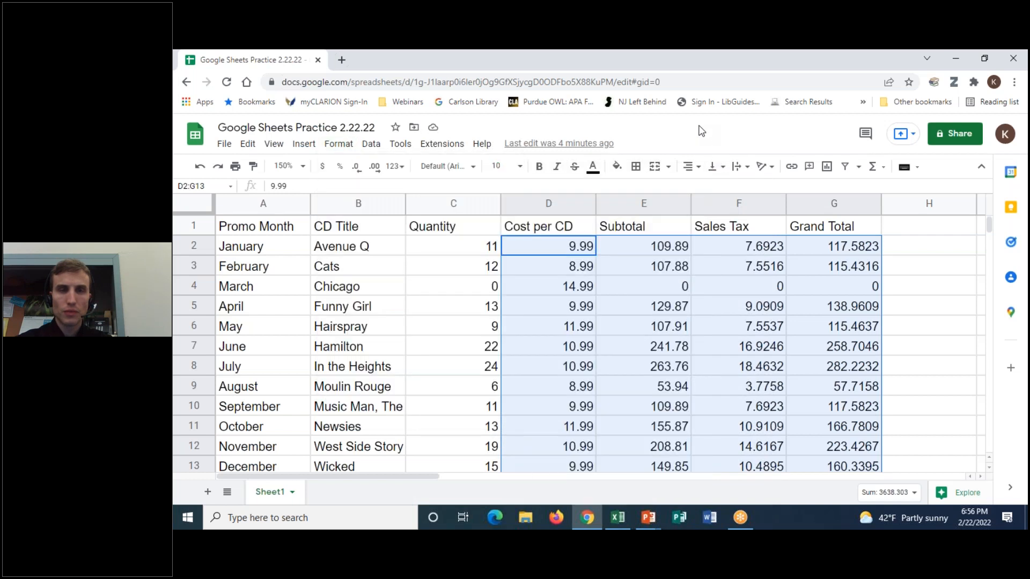
{"action": "left_click", "coordinate": [323, 170]}
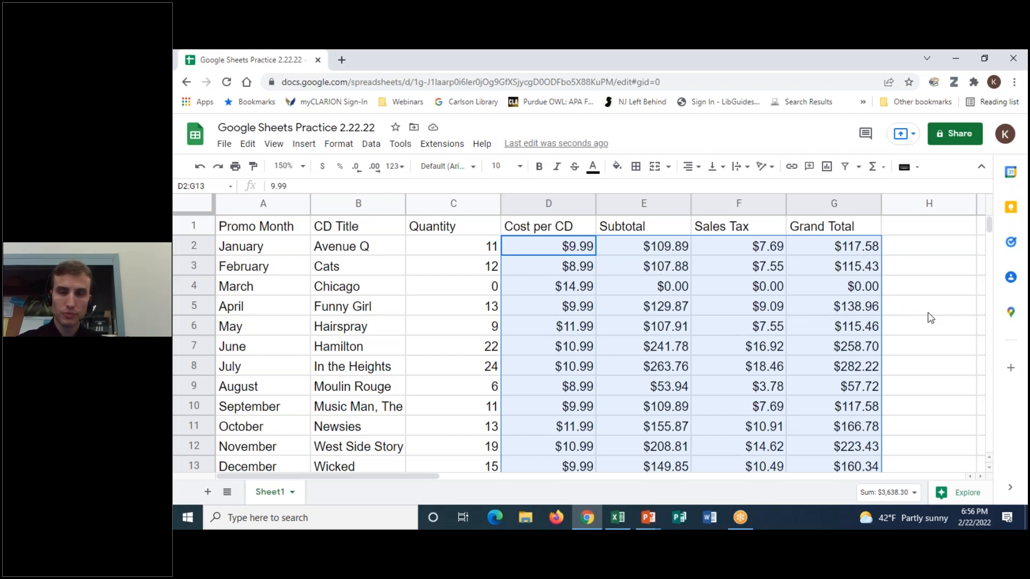
{"action": "scroll", "coordinate": [931, 318], "scroll_direction": "down", "scroll_amount": 1}
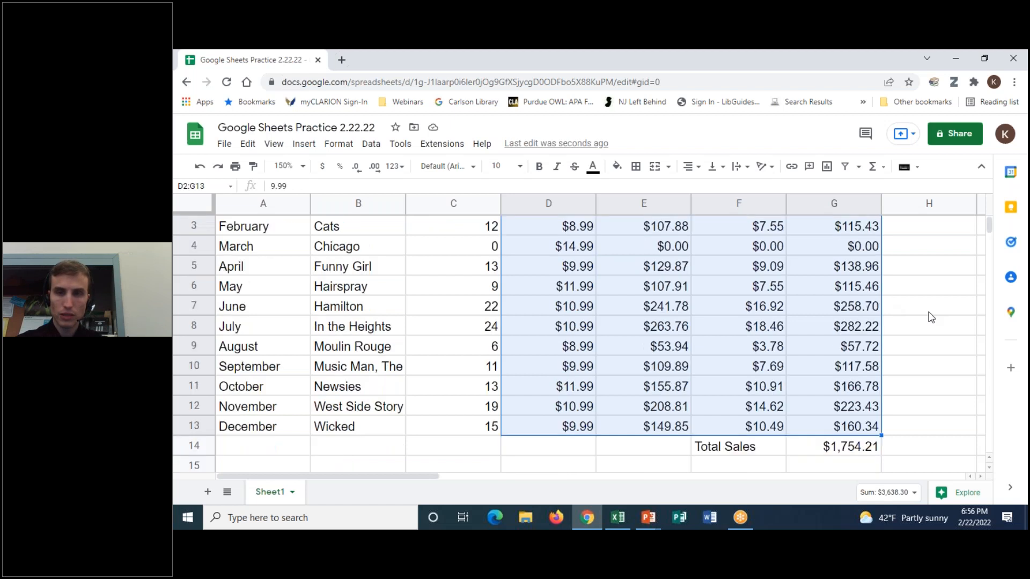
{"action": "scroll", "coordinate": [930, 317], "scroll_direction": "down", "scroll_amount": 1}
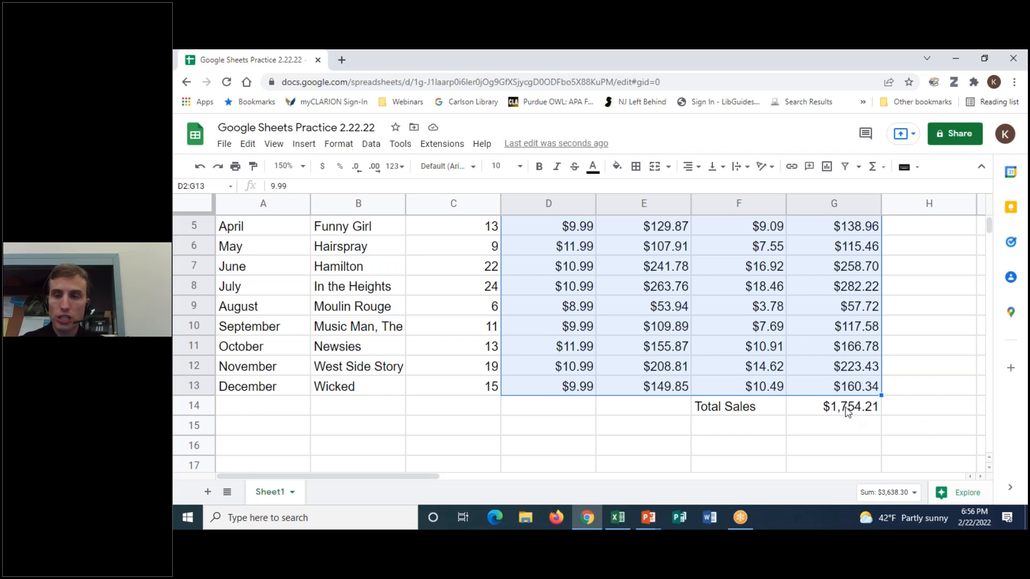
{"action": "left_click", "coordinate": [847, 412]}
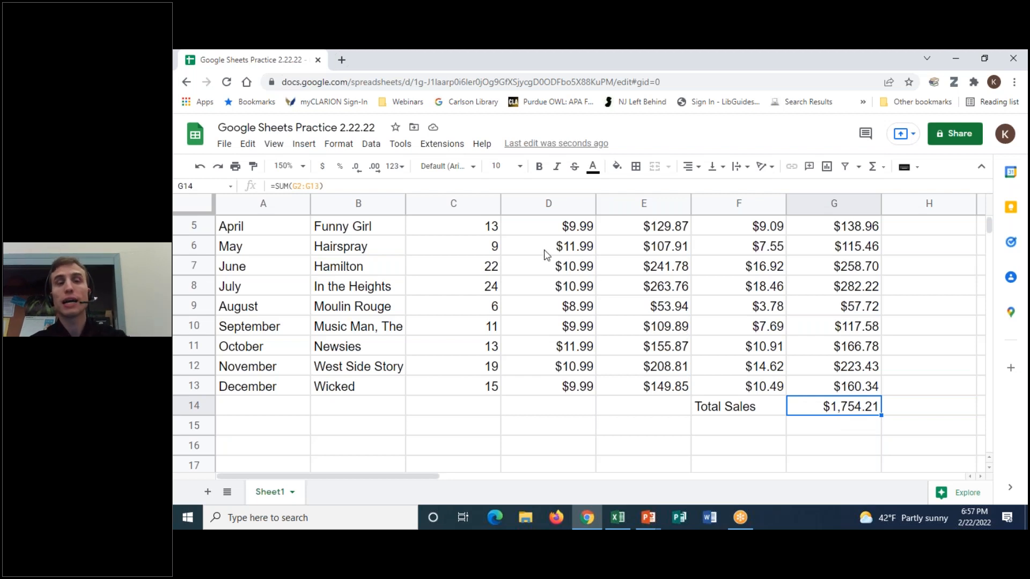
{"action": "left_click", "coordinate": [397, 168]}
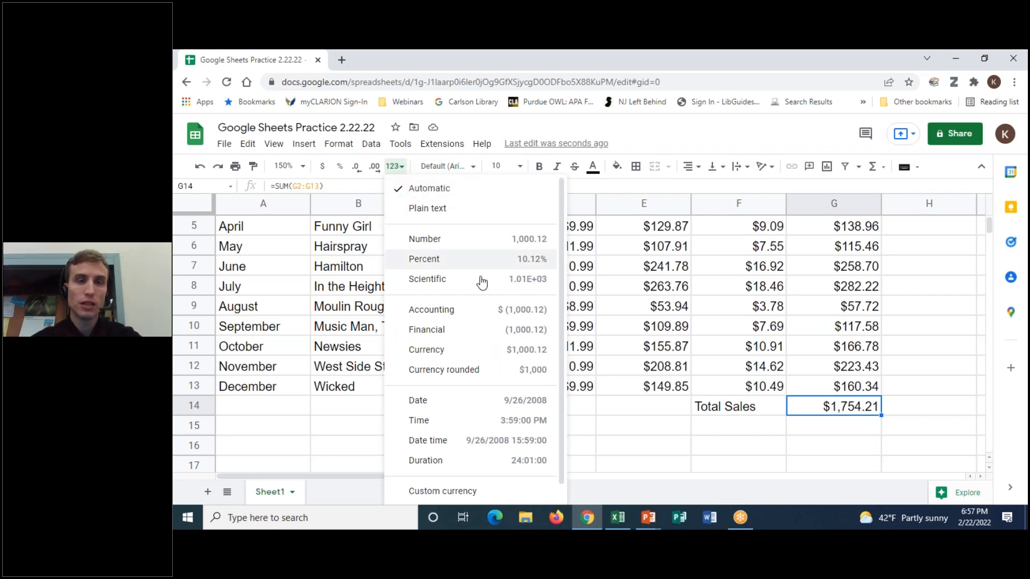
{"action": "scroll", "coordinate": [562, 208], "scroll_direction": "down", "scroll_amount": 1}
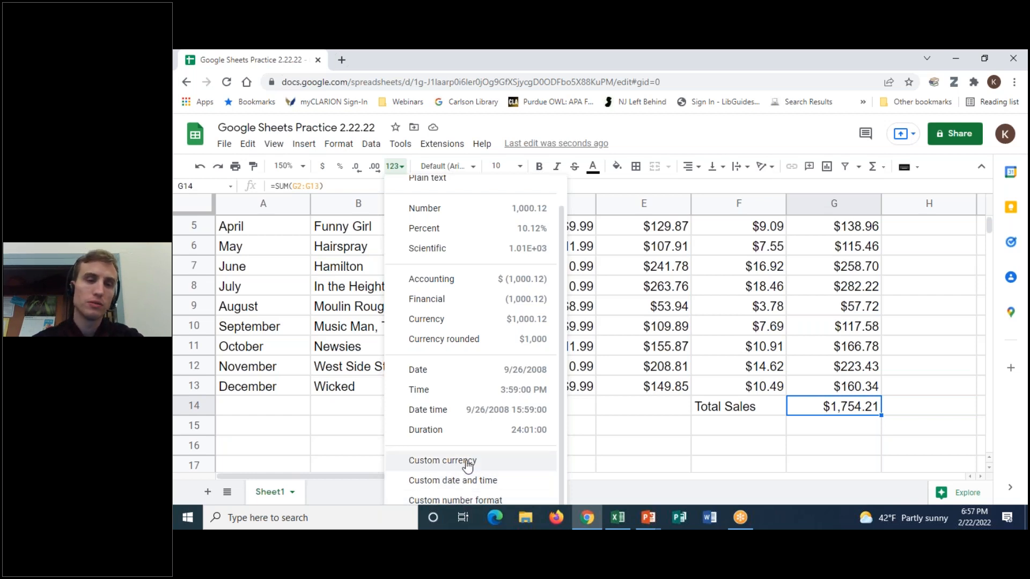
{"action": "left_click", "coordinate": [607, 184]}
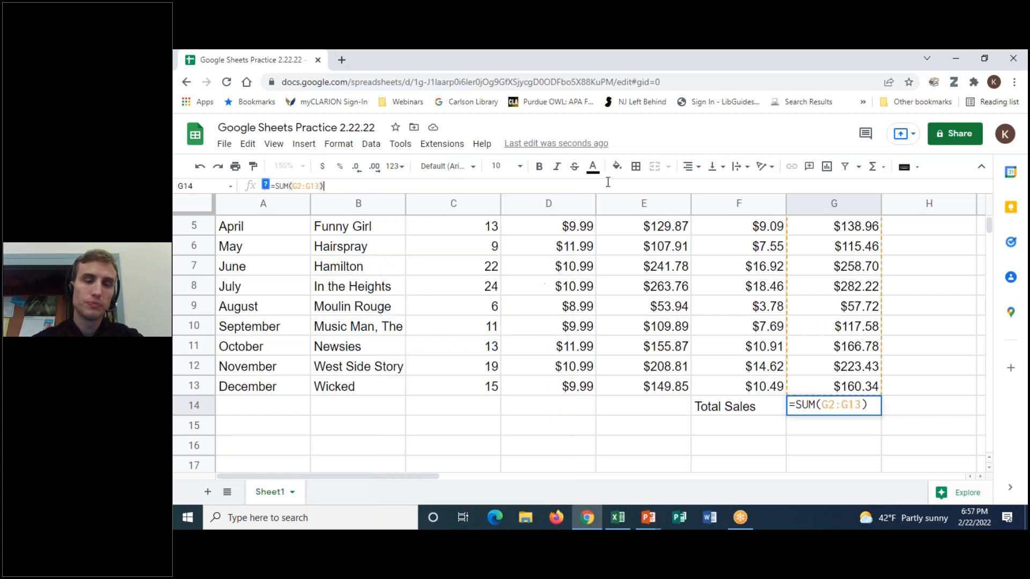
{"action": "left_click", "coordinate": [862, 425]}
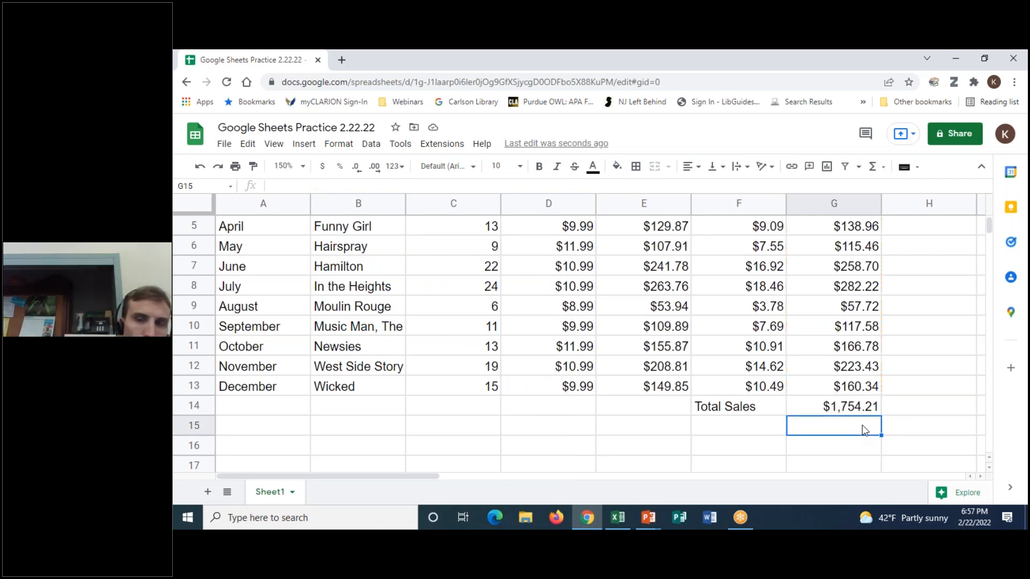
{"action": "left_click", "coordinate": [798, 64]}
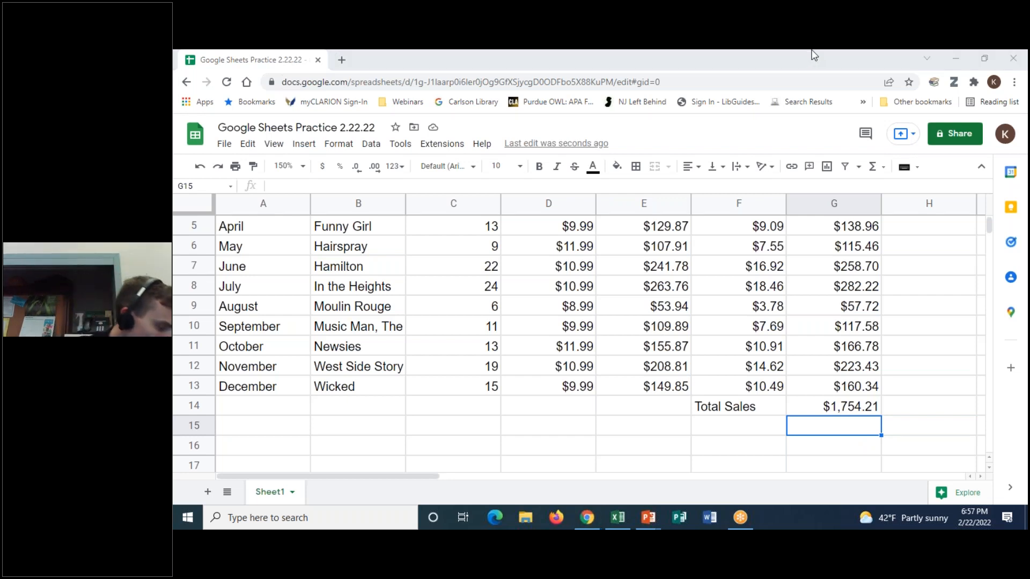
{"action": "scroll", "coordinate": [662, 266], "scroll_direction": "up", "scroll_amount": 2}
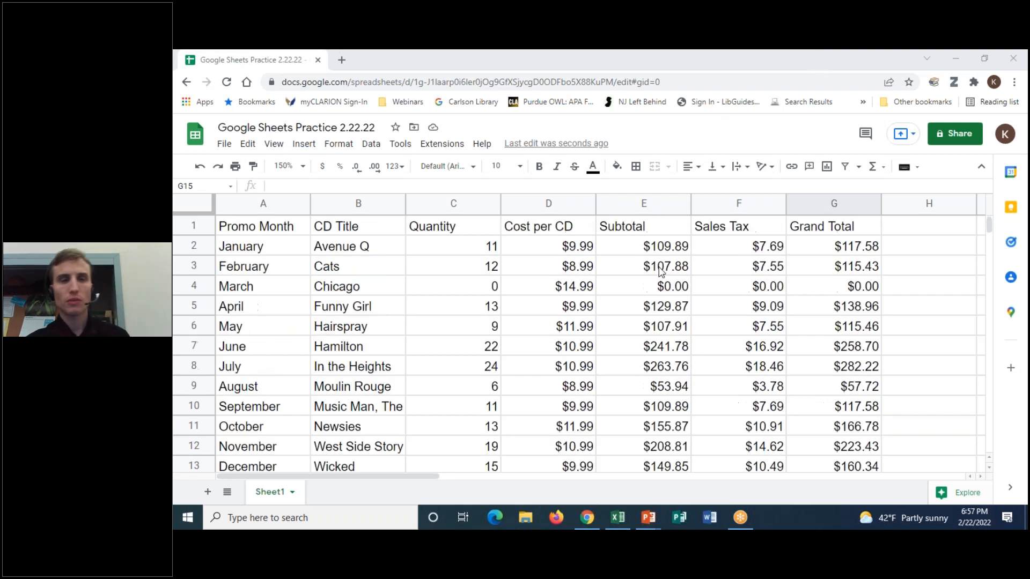
{"action": "scroll", "coordinate": [523, 321], "scroll_direction": "down", "scroll_amount": 1}
{"action": "scroll", "coordinate": [525, 322], "scroll_direction": "up", "scroll_amount": 1}
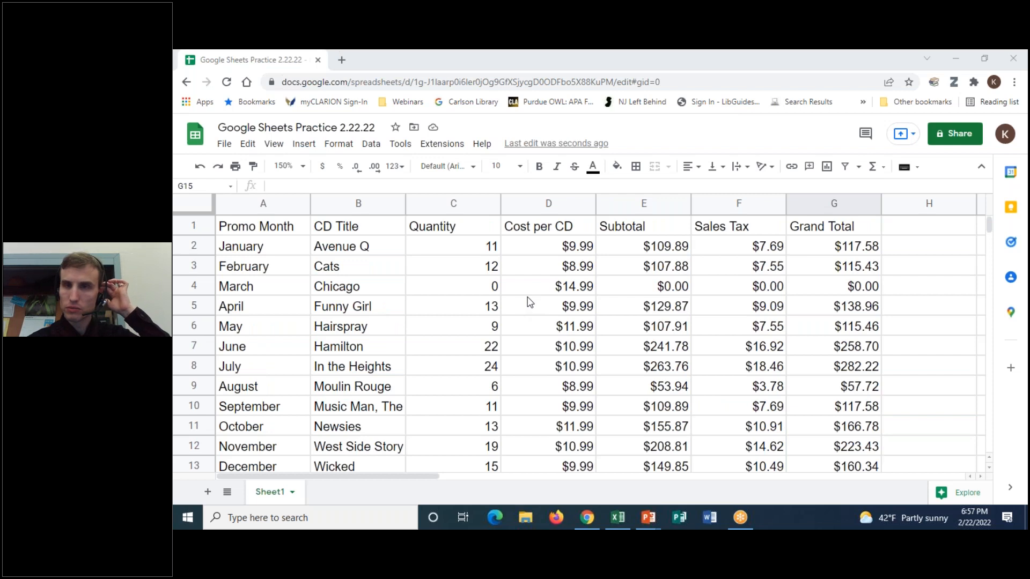
{"action": "left_click", "coordinate": [290, 230]}
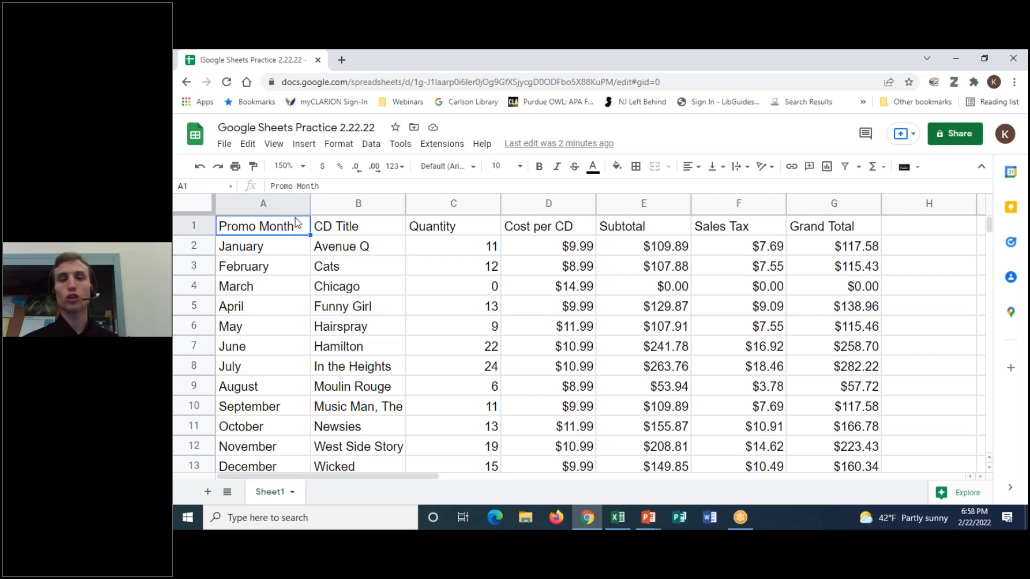
- Insert one blank row above the header row, working from cell C1
{"action": "left_click", "coordinate": [460, 234]}
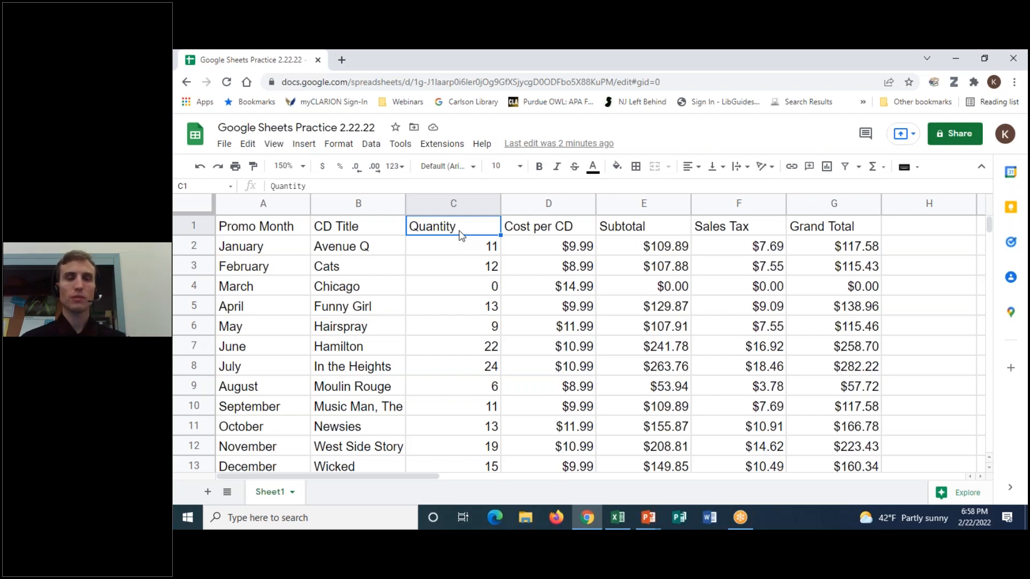
{"action": "left_click", "coordinate": [304, 145]}
{"action": "mouse_move", "coordinate": [304, 188]}
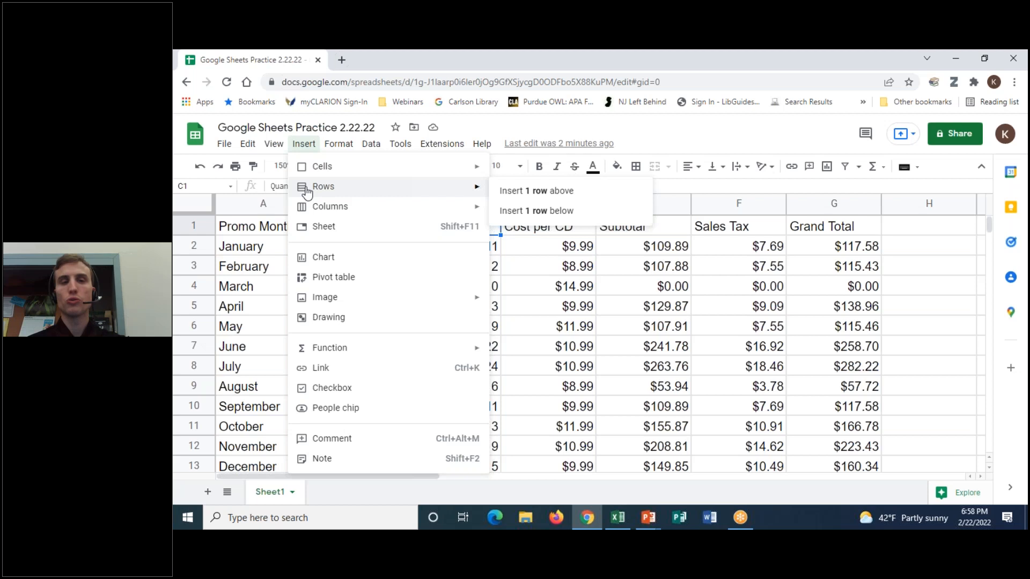
{"action": "left_click", "coordinate": [516, 194]}
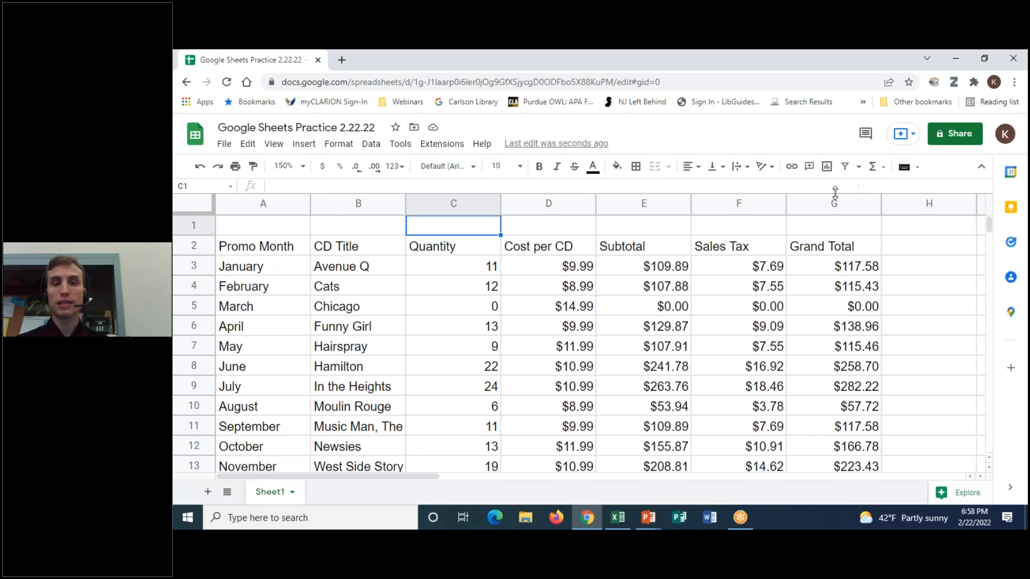
- Enter =7%*E3 in F3 so January's sales tax shows $7.69
{"action": "left_click", "coordinate": [743, 274]}
{"action": "type", "text": "=7%*E3"}
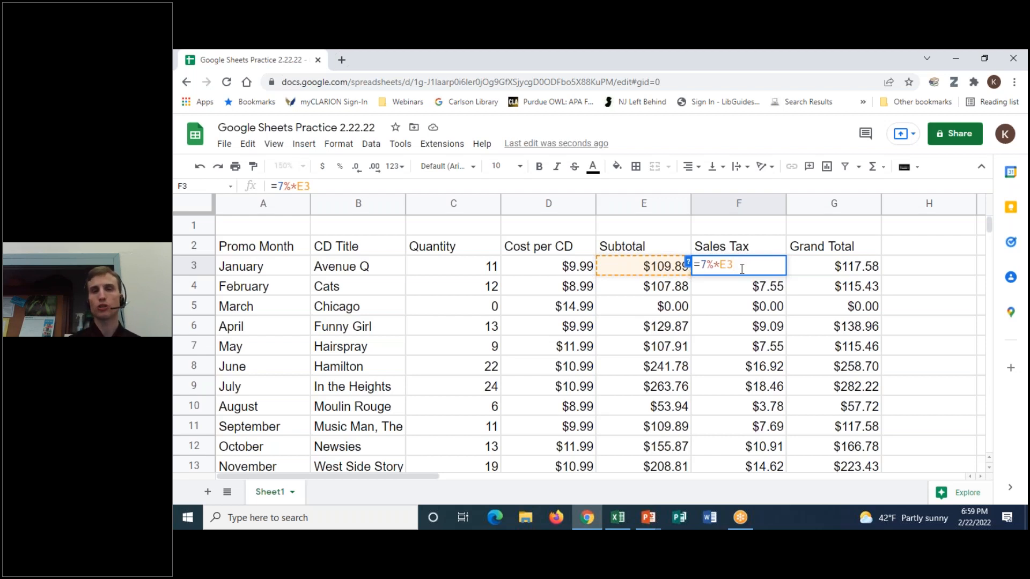
{"action": "key", "text": "Return"}
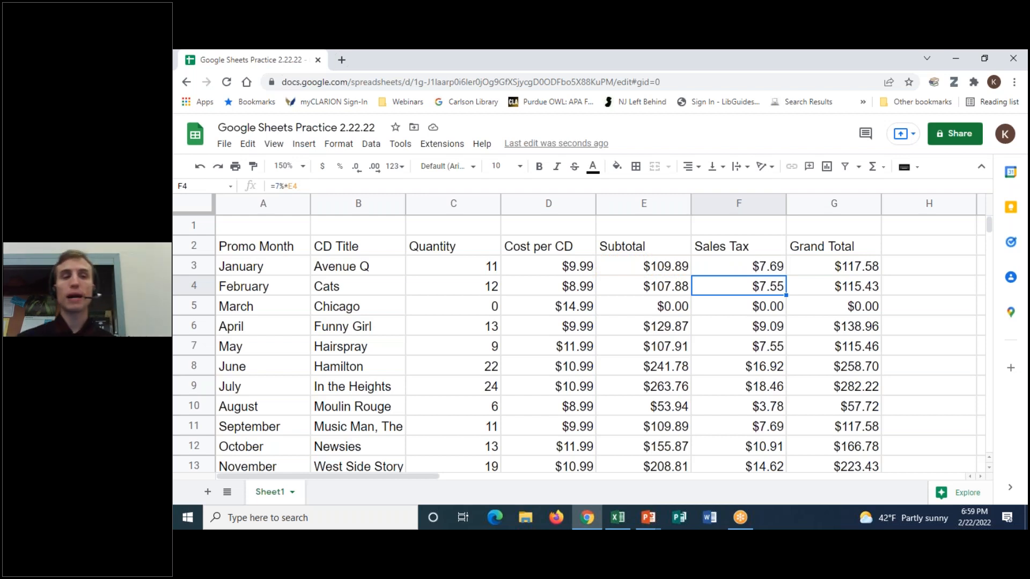
{"action": "left_click", "coordinate": [294, 228]}
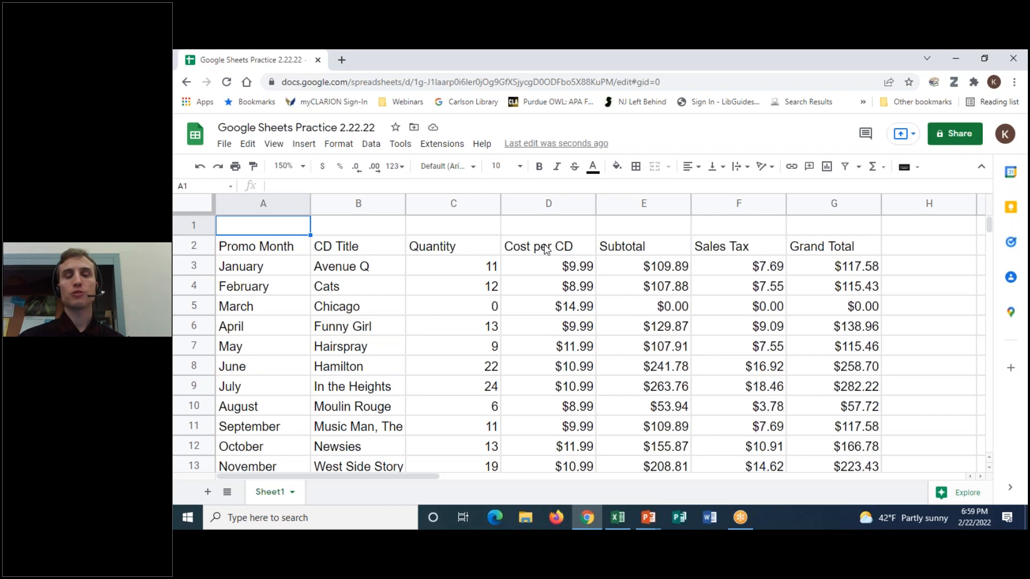
- Select the blank cells A1 through G1 above the column headers
{"action": "left_click_drag", "start_coordinate": [266, 230], "coordinate": [853, 387]}
{"action": "left_click", "coordinate": [285, 227]}
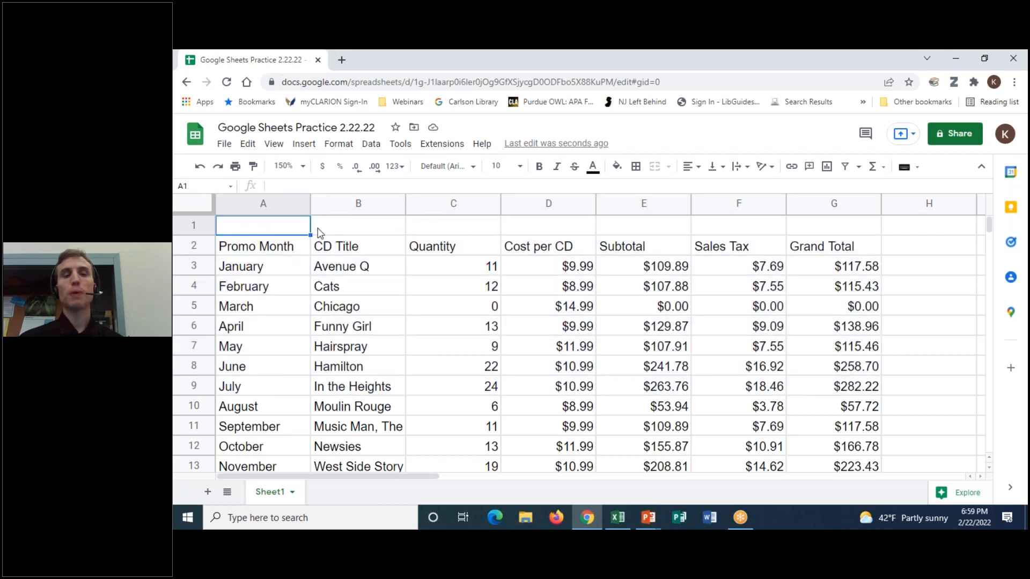
{"action": "left_click", "coordinate": [318, 230]}
{"action": "left_click", "coordinate": [476, 229]}
{"action": "left_click", "coordinate": [584, 231]}
{"action": "left_click", "coordinate": [655, 230]}
{"action": "left_click", "coordinate": [736, 229]}
{"action": "left_click", "coordinate": [836, 230]}
{"action": "left_click", "coordinate": [762, 233]}
{"action": "left_click", "coordinate": [666, 231]}
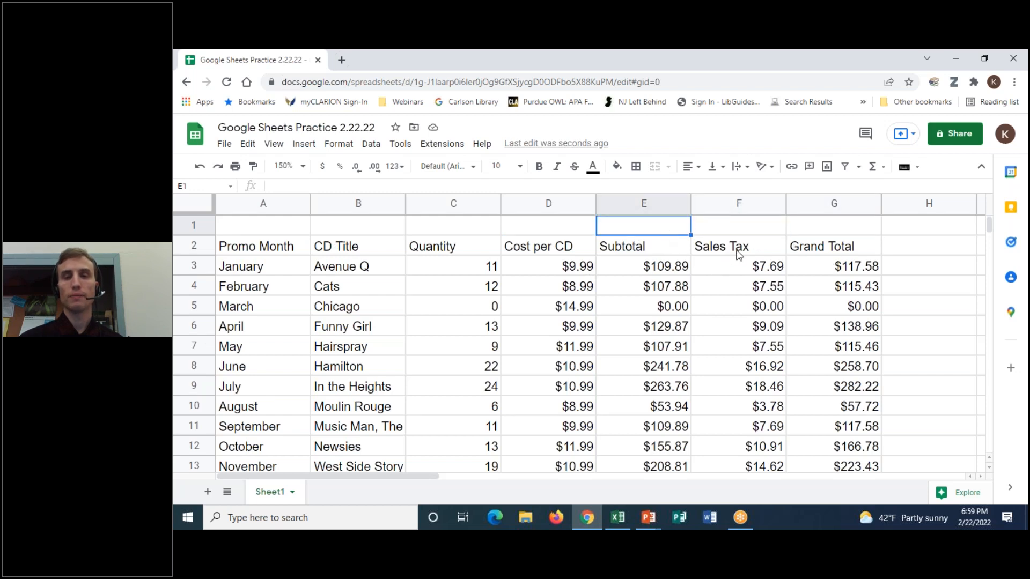
{"action": "left_click", "coordinate": [539, 224]}
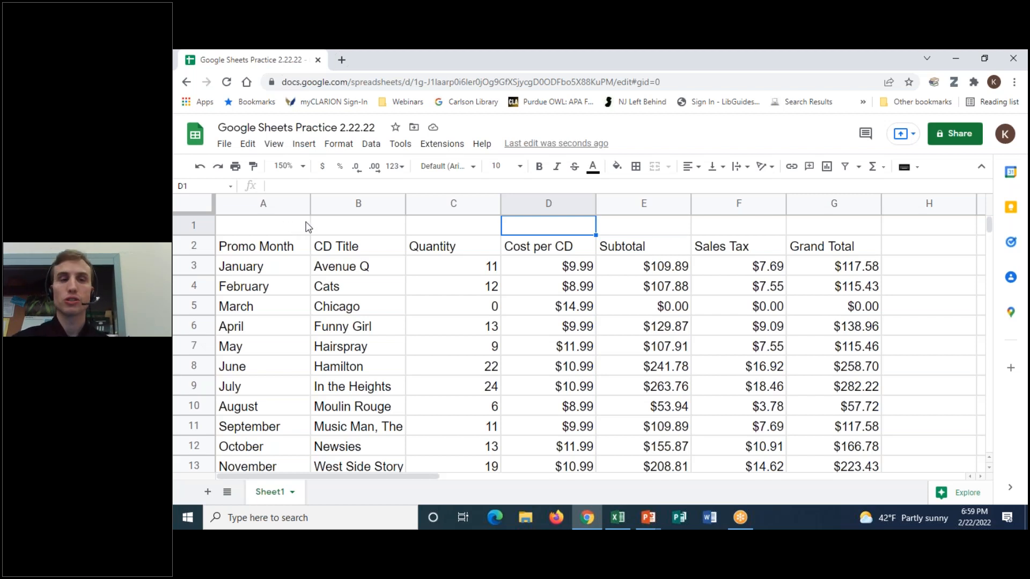
{"action": "left_click", "coordinate": [242, 230]}
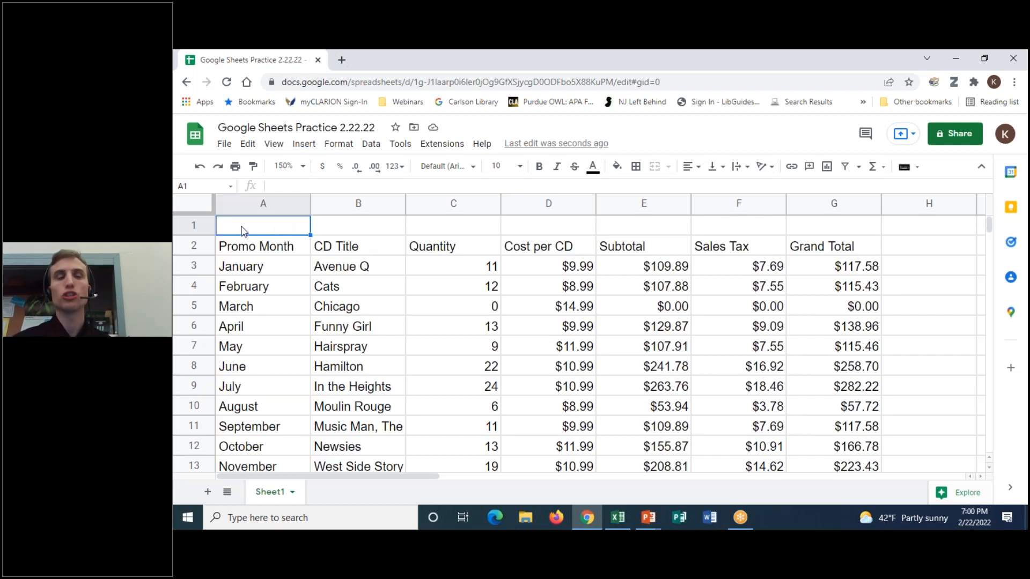
{"action": "left_click_drag", "start_coordinate": [244, 228], "coordinate": [859, 224]}
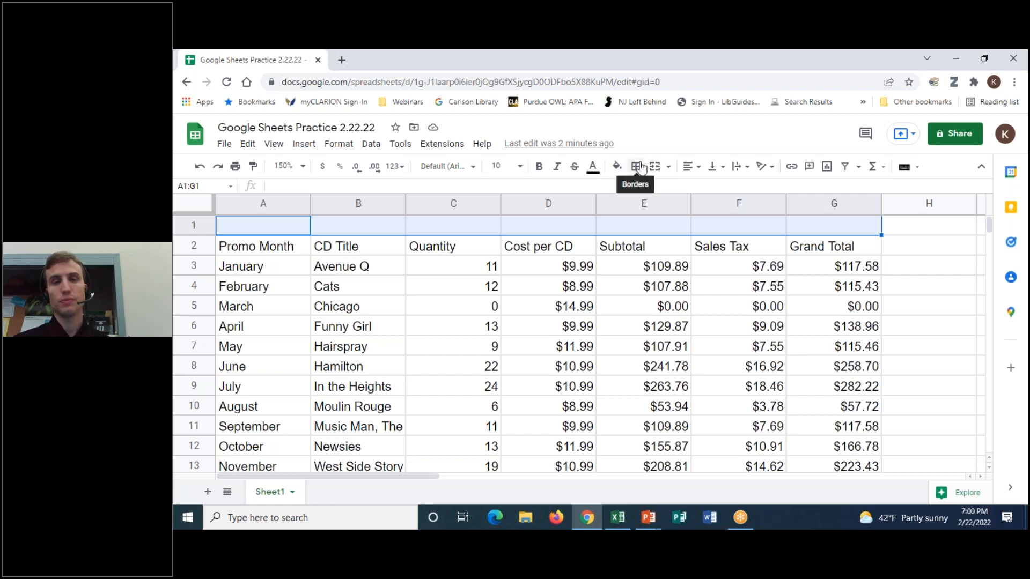
- Open the Merge cells dropdown for the selected A1:G1 range
{"action": "left_click", "coordinate": [669, 167]}
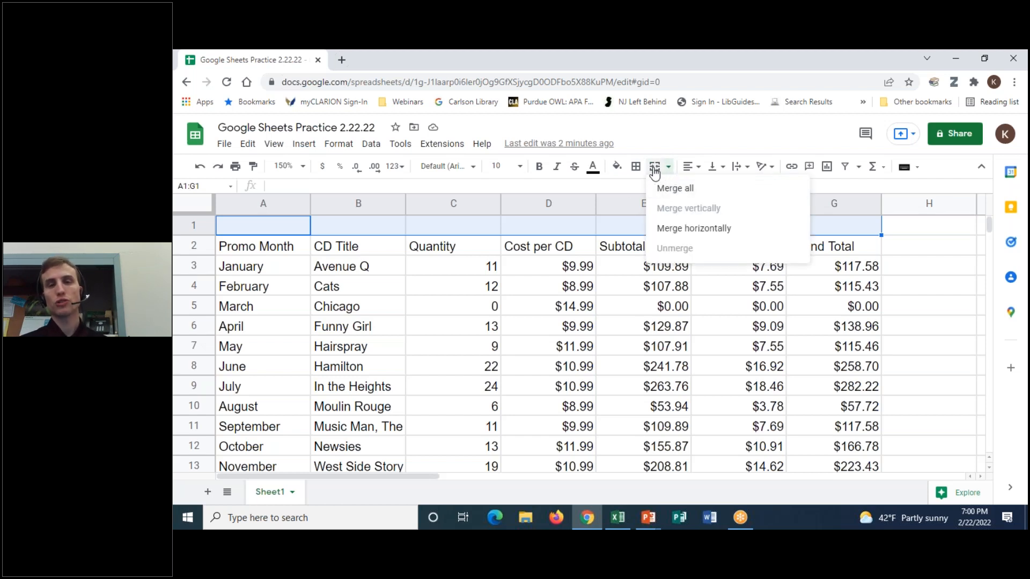
- Merge A1:G1 into a single cell and centre its contents horizontally
{"action": "left_click", "coordinate": [654, 171]}
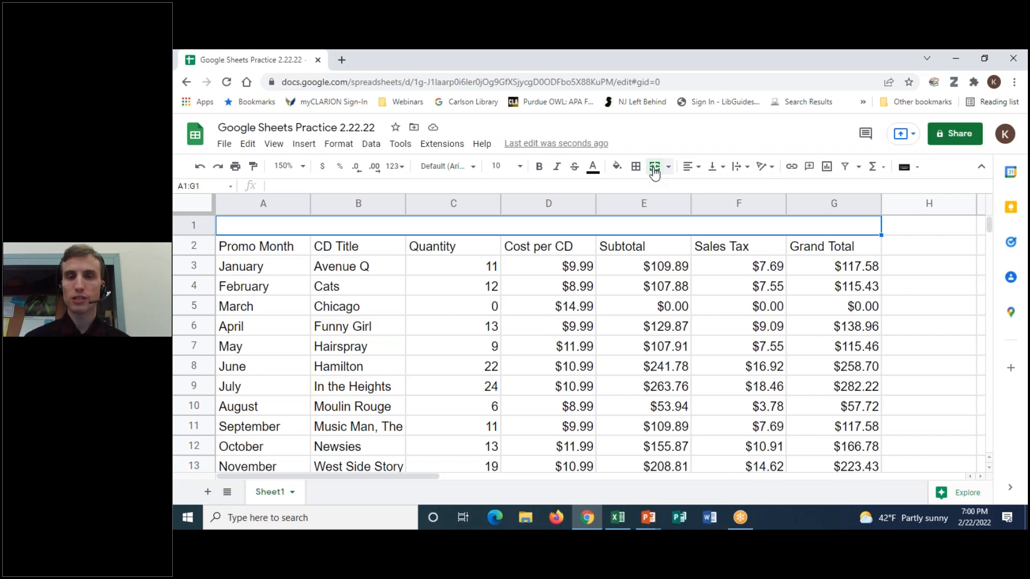
{"action": "left_click", "coordinate": [654, 170]}
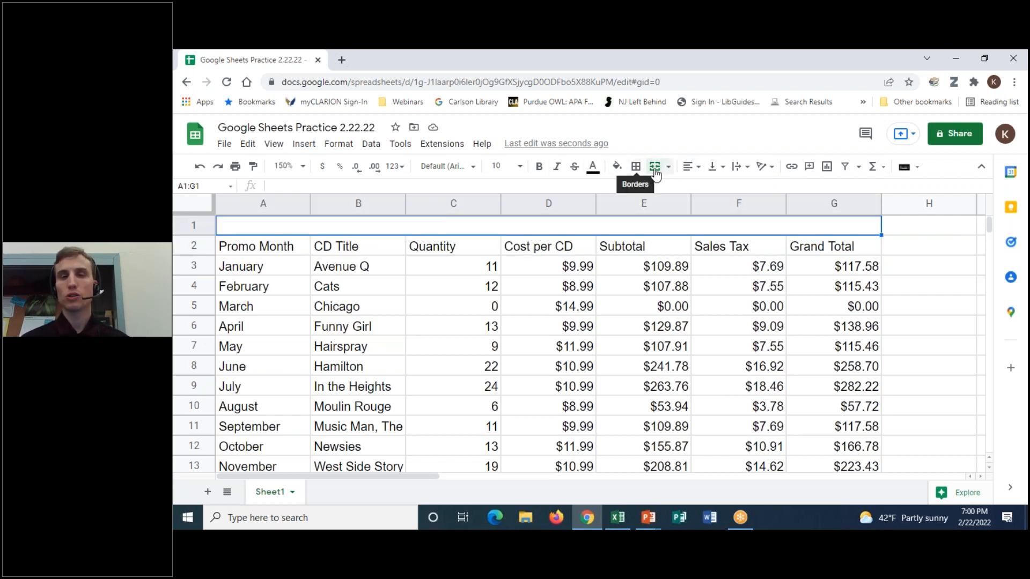
{"action": "left_click", "coordinate": [698, 168]}
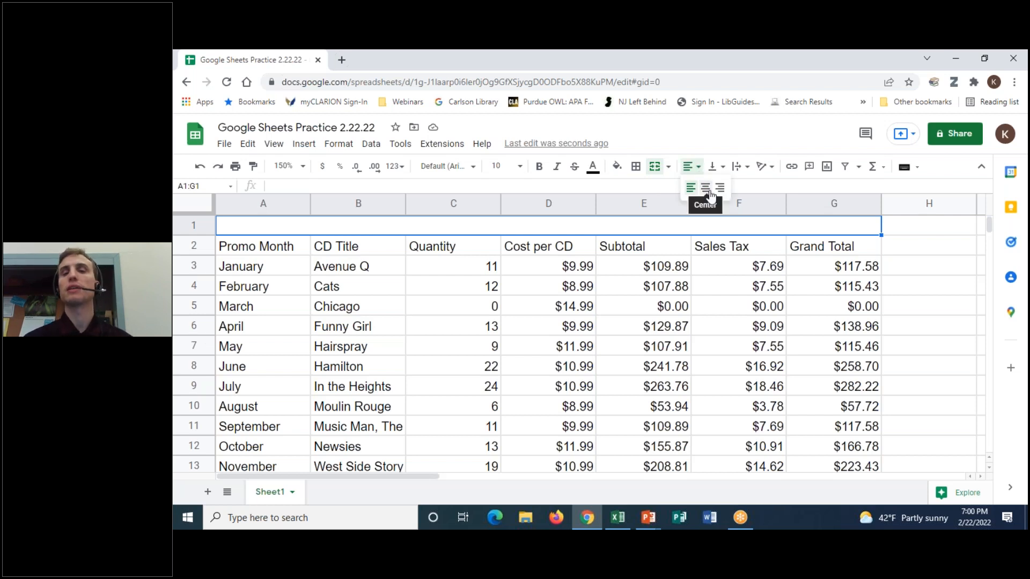
{"action": "left_click", "coordinate": [706, 189]}
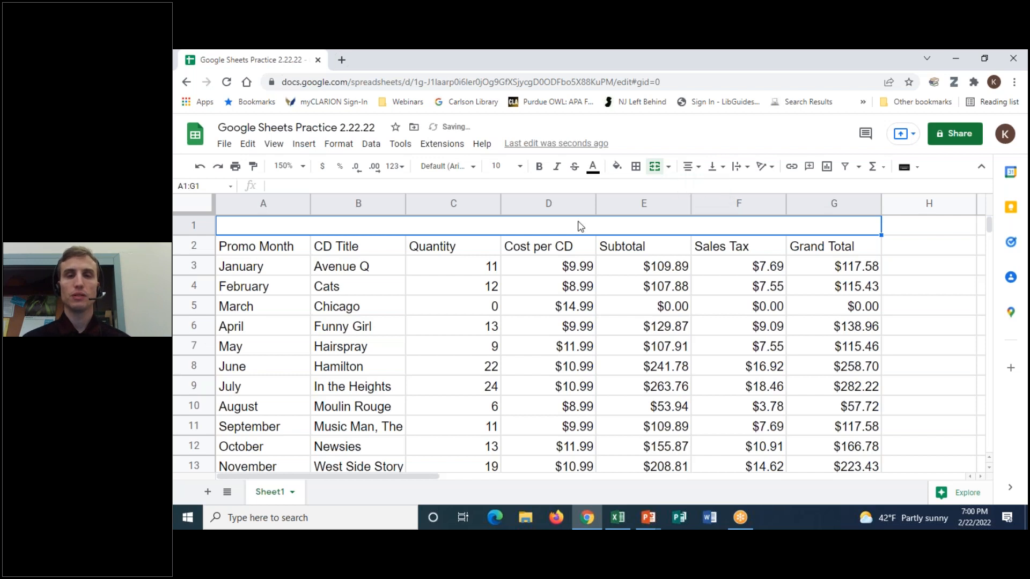
- Type 'Classic Broadway Musical Soundtracks' into the merged A1:G1 title cell
{"action": "double_click", "coordinate": [575, 226]}
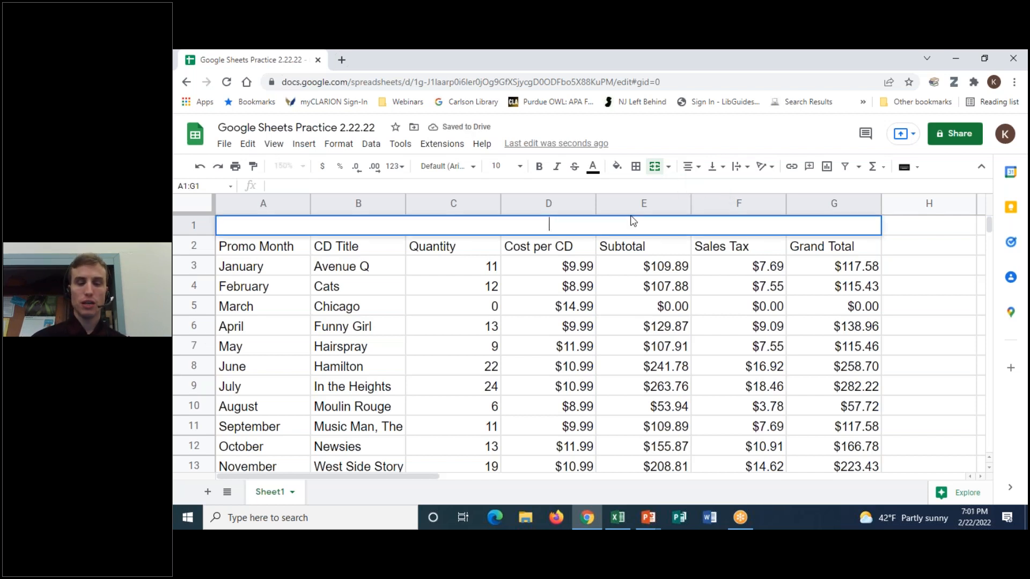
{"action": "type", "text": "Classic "}
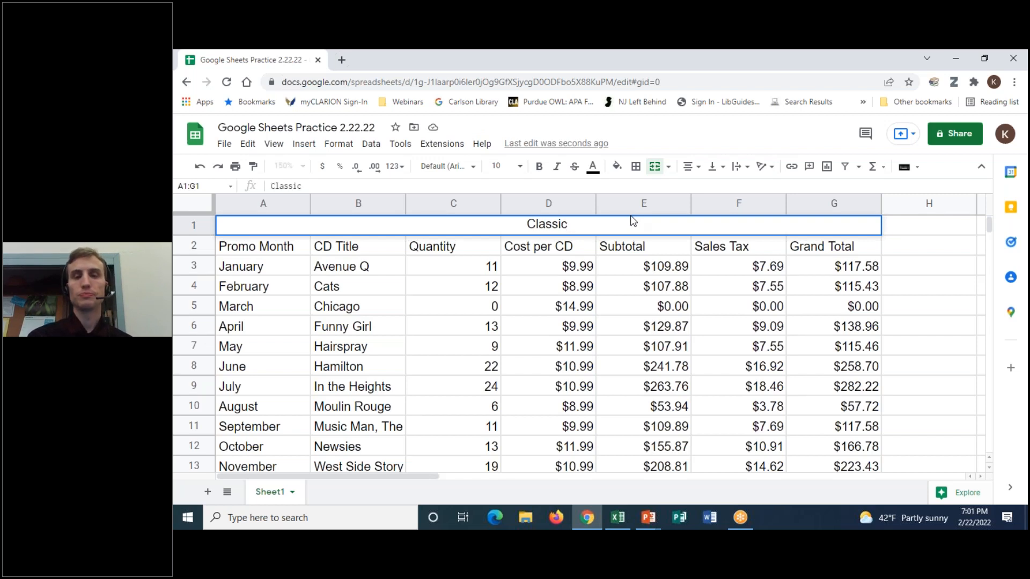
{"action": "type", "text": "Broadway M"}
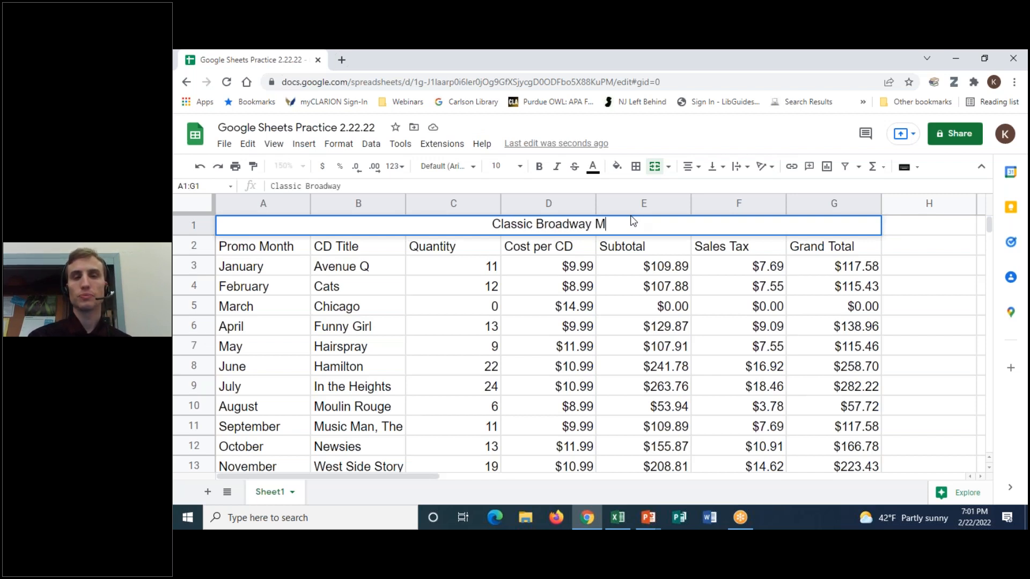
{"action": "type", "text": "usical Soun"}
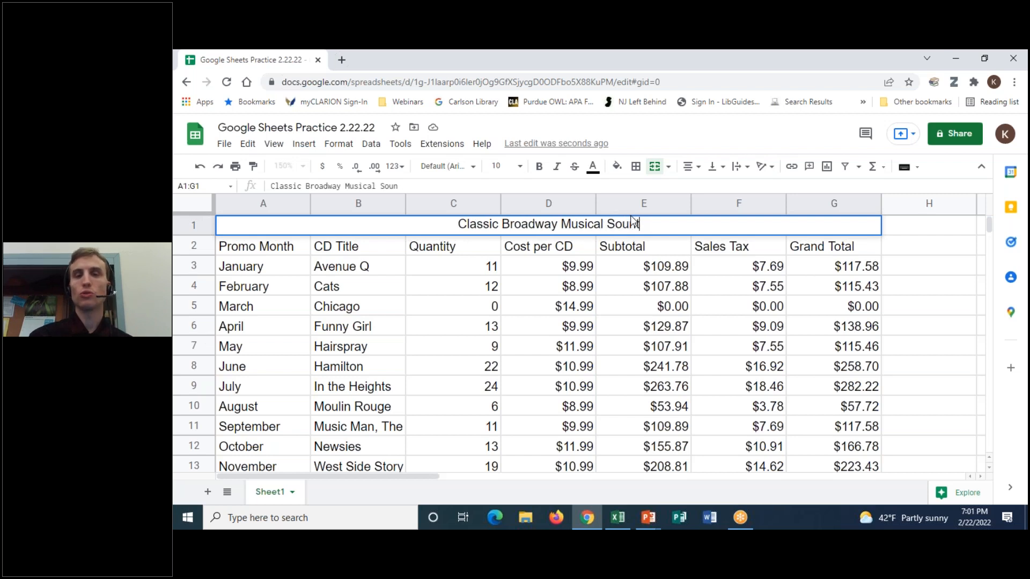
{"action": "type", "text": "dtracks"}
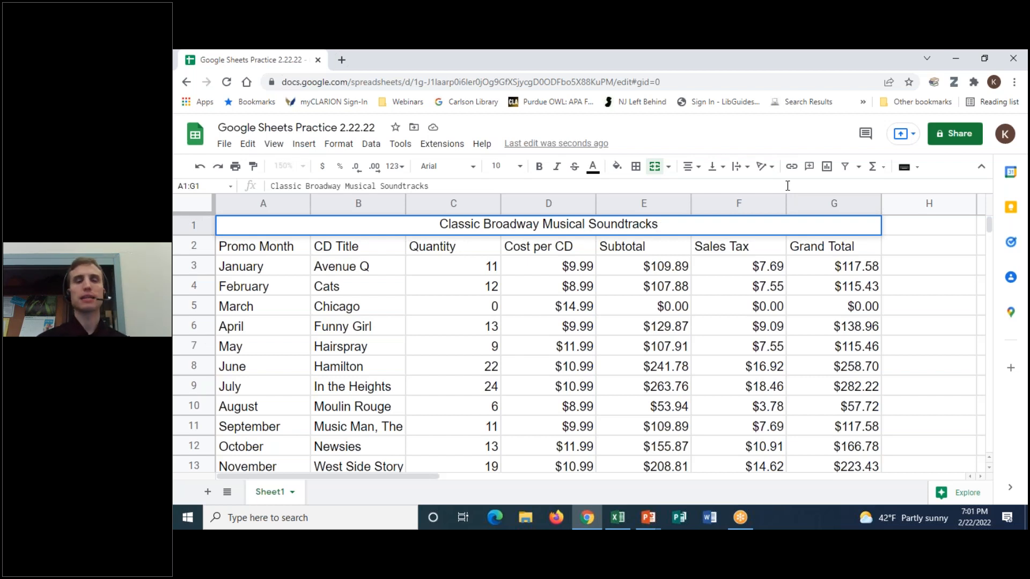
{"action": "key", "text": "Return"}
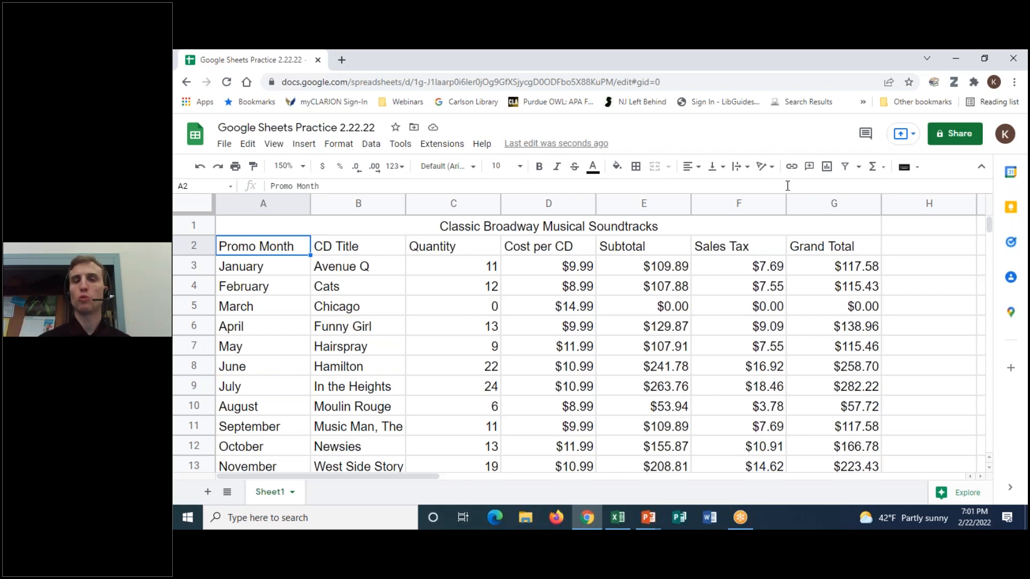
{"action": "left_click", "coordinate": [514, 230]}
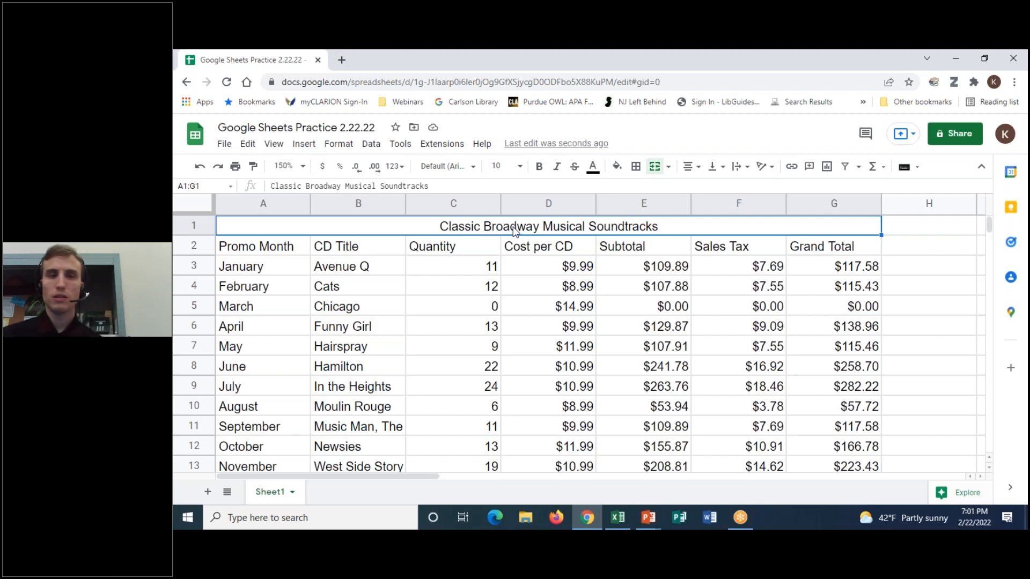
- Set the merged title cell's font size to 14
{"action": "double_click", "coordinate": [457, 232]}
{"action": "left_click_drag", "start_coordinate": [437, 224], "coordinate": [658, 224]}
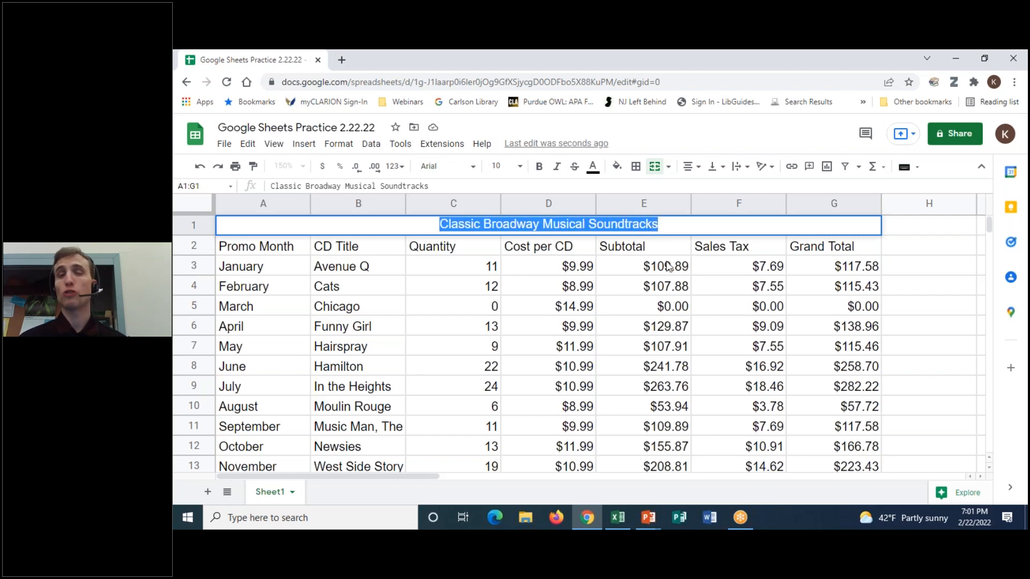
{"action": "left_click", "coordinate": [652, 253]}
{"action": "left_click", "coordinate": [593, 232]}
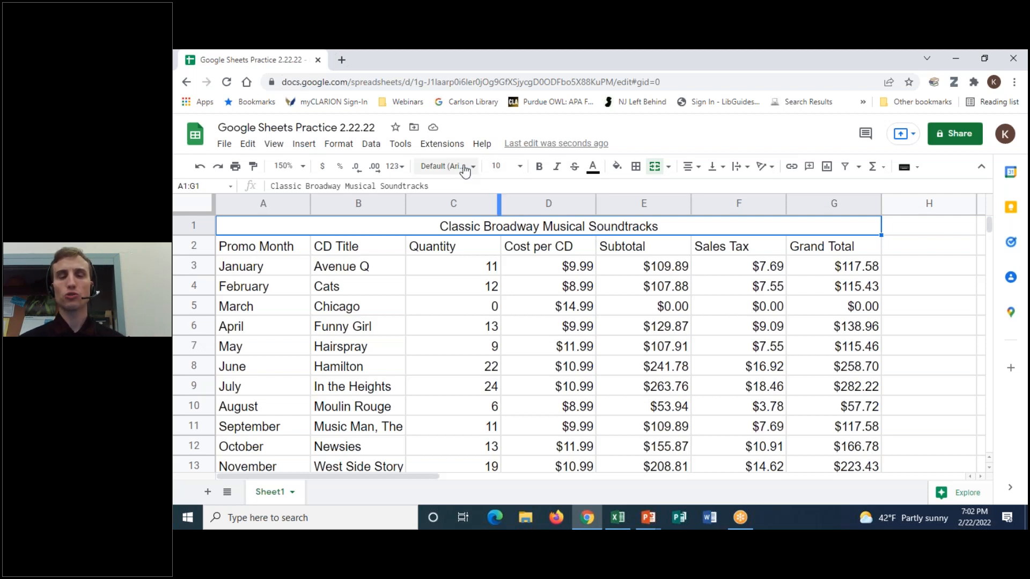
{"action": "left_click", "coordinate": [522, 167]}
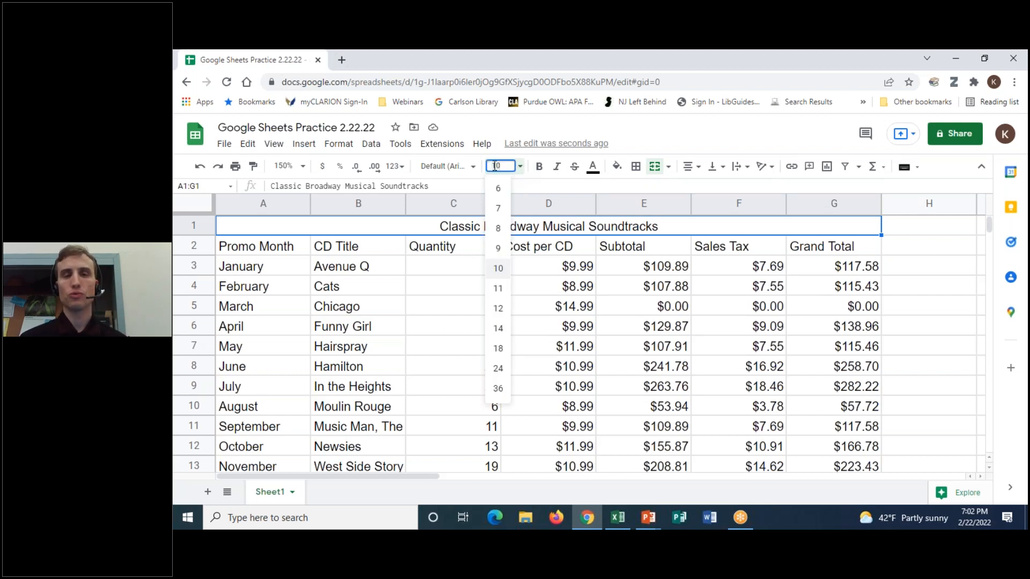
{"action": "left_click", "coordinate": [498, 329]}
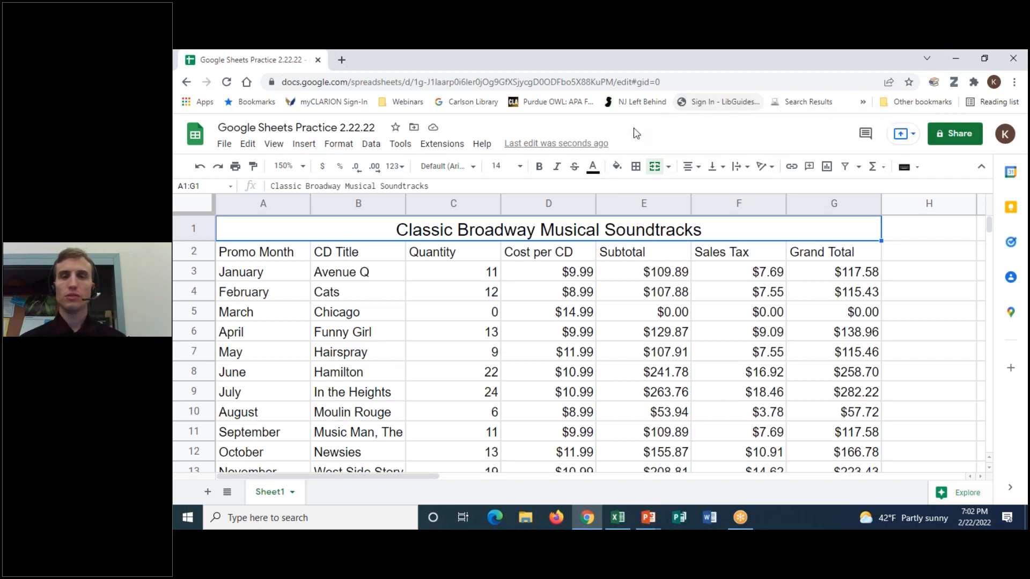
- Fill the merged title cell A1:G1 with orange
{"action": "left_click", "coordinate": [618, 167]}
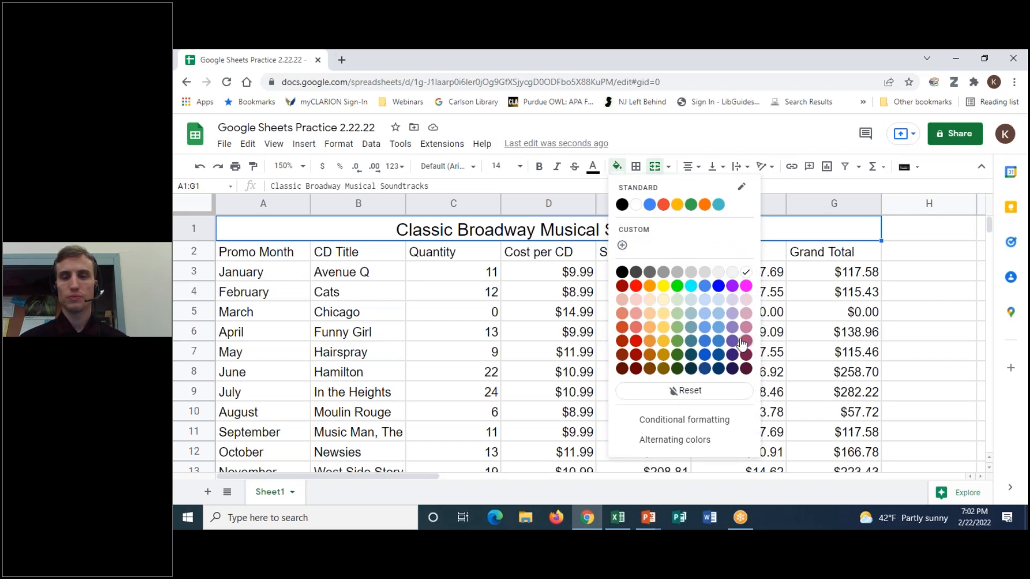
{"action": "left_click", "coordinate": [647, 342]}
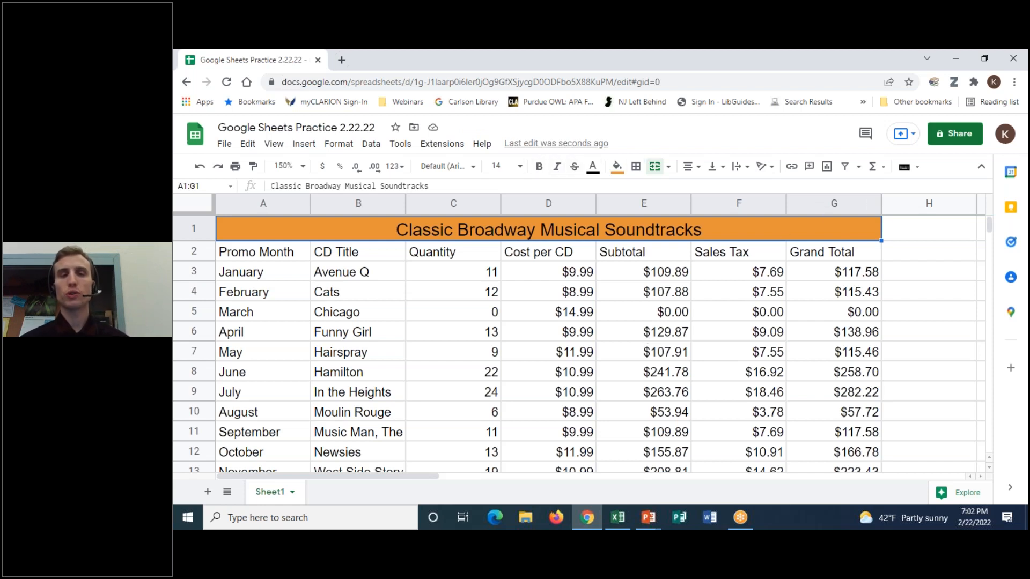
- Switch the title's font to Caveat
{"action": "left_click", "coordinate": [473, 168]}
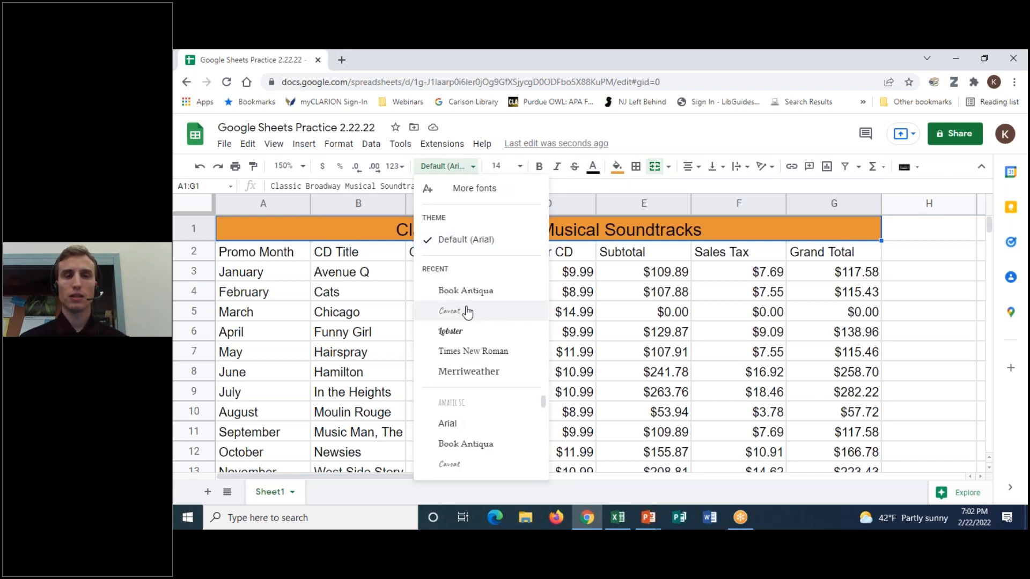
{"action": "scroll", "coordinate": [462, 419], "scroll_direction": "down", "scroll_amount": 1}
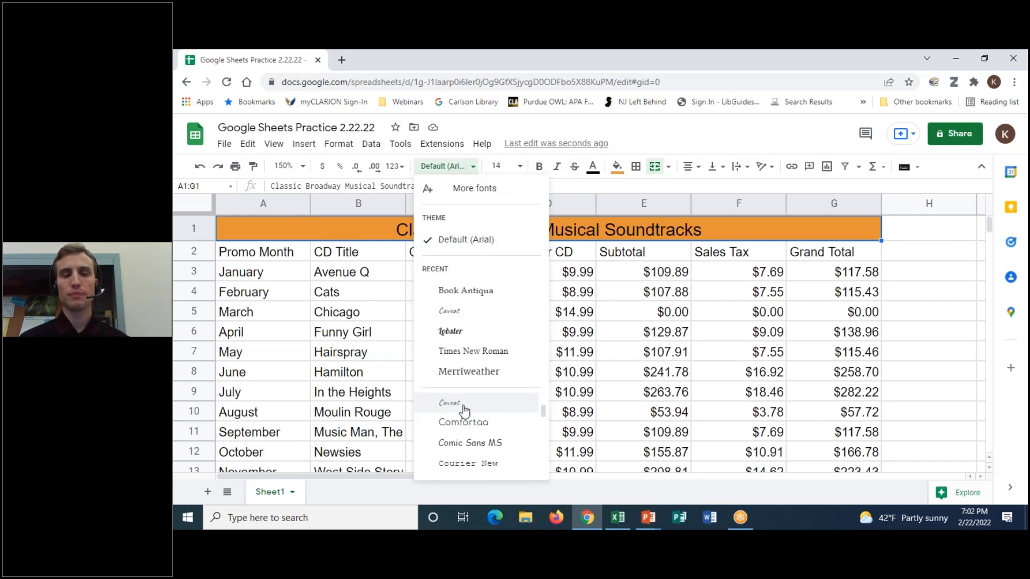
{"action": "left_click", "coordinate": [463, 406]}
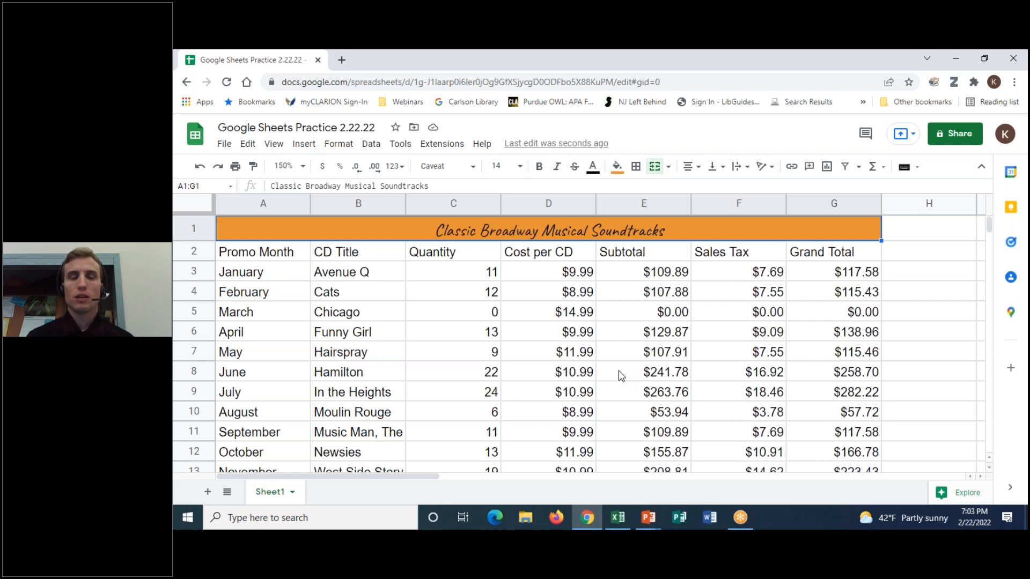
{"action": "left_click", "coordinate": [253, 257]}
- Make the A2:G2 headers bold with a light blue fill and centred alignment
{"action": "left_click_drag", "start_coordinate": [253, 256], "coordinate": [845, 252]}
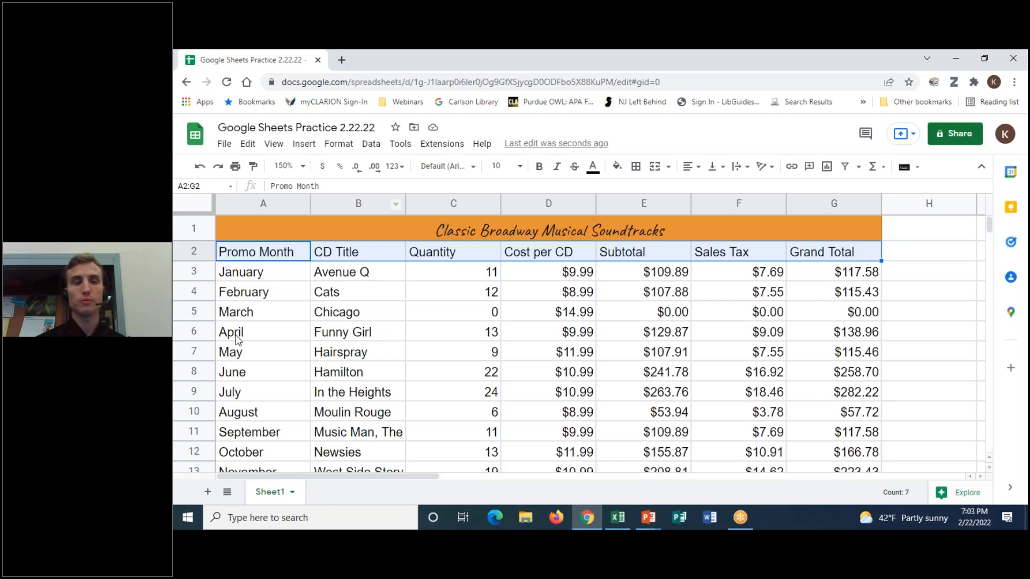
{"action": "left_click_drag", "start_coordinate": [274, 253], "coordinate": [821, 249]}
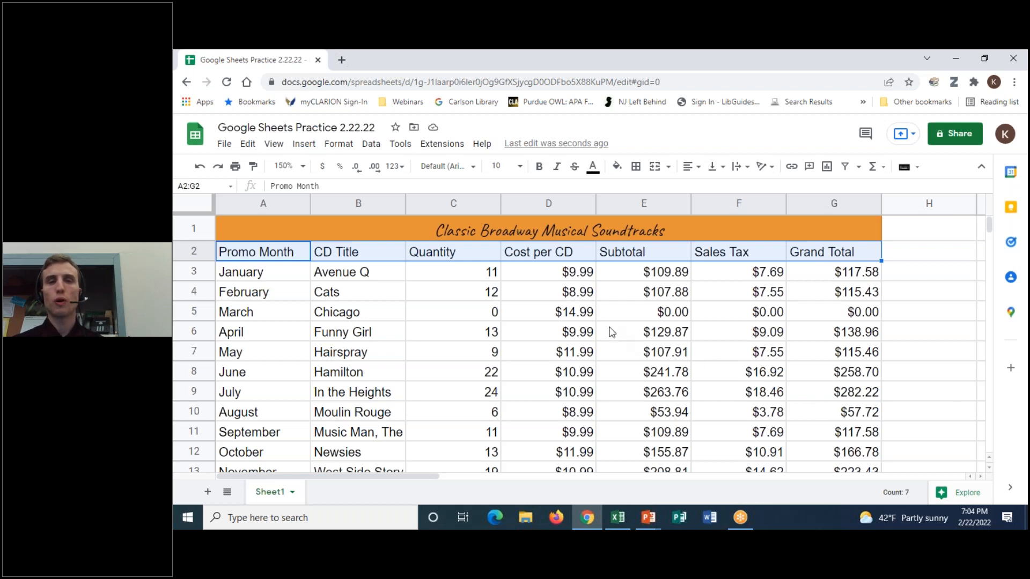
{"action": "left_click", "coordinate": [539, 167]}
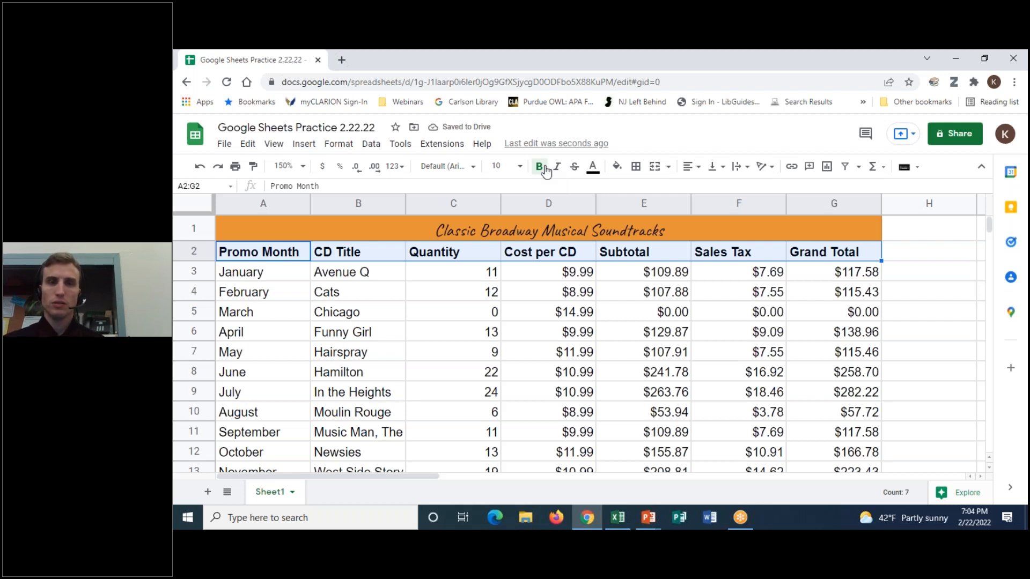
{"action": "left_click", "coordinate": [619, 169]}
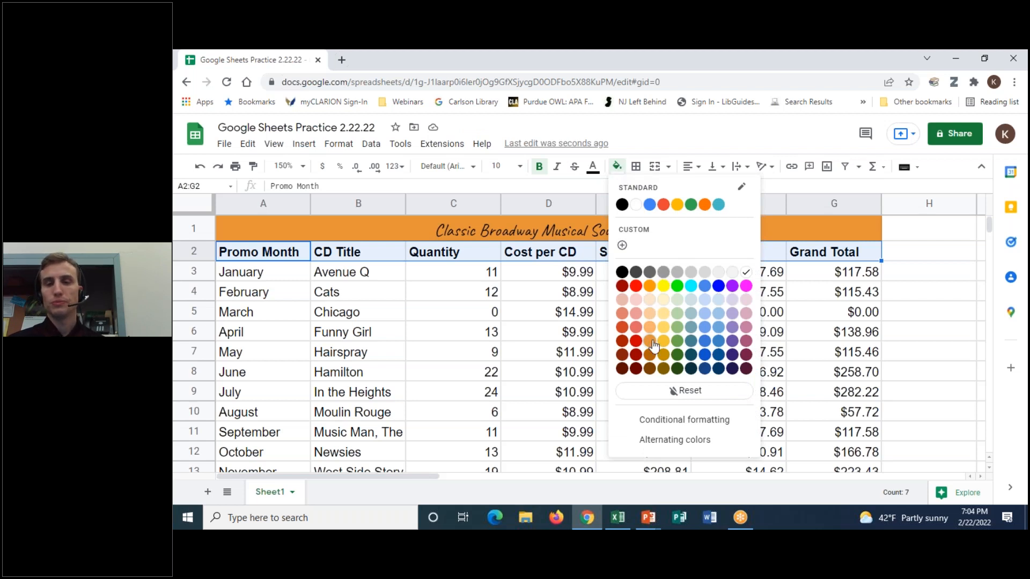
{"action": "left_click", "coordinate": [704, 326]}
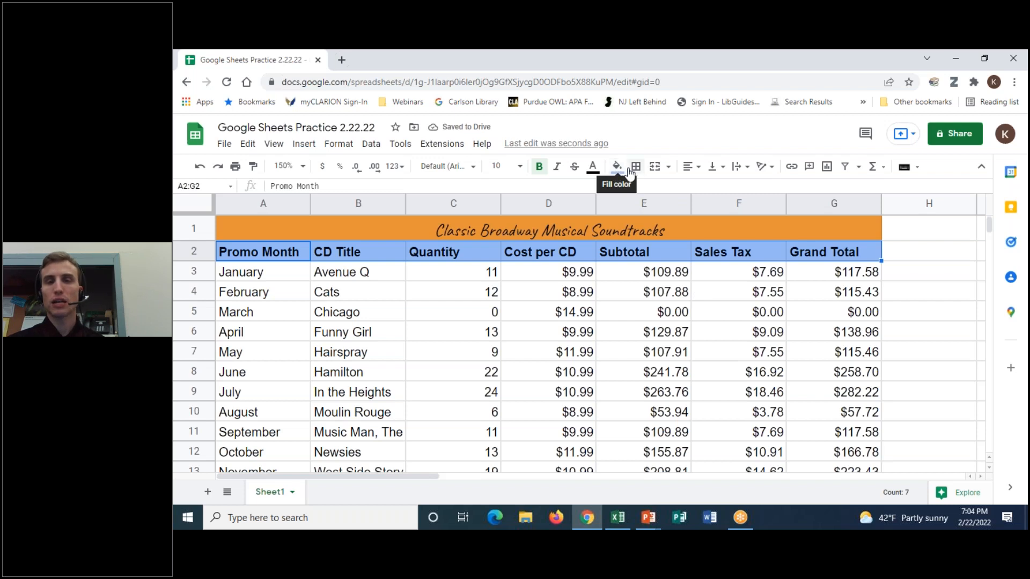
{"action": "left_click", "coordinate": [698, 169]}
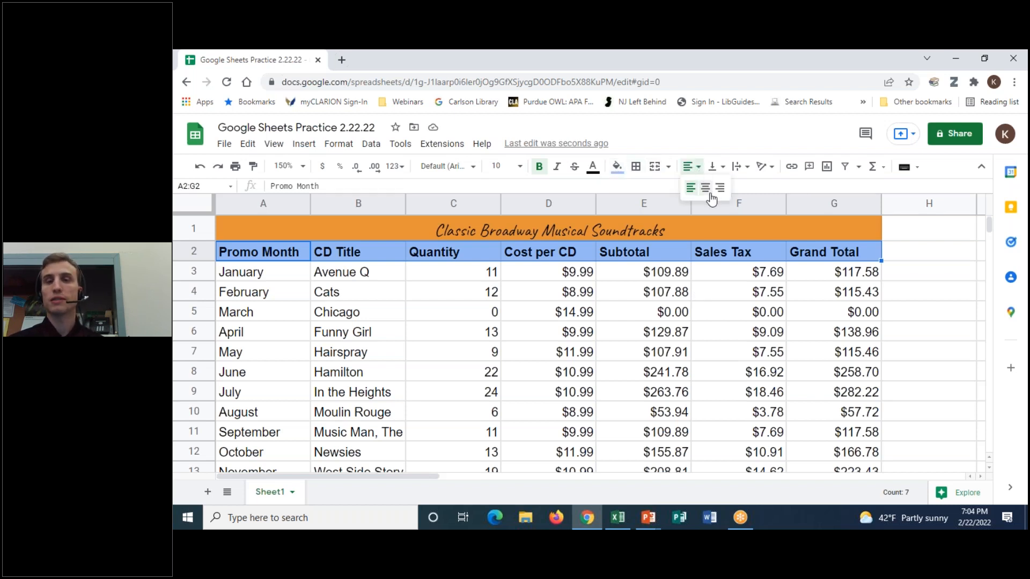
{"action": "left_click", "coordinate": [705, 187]}
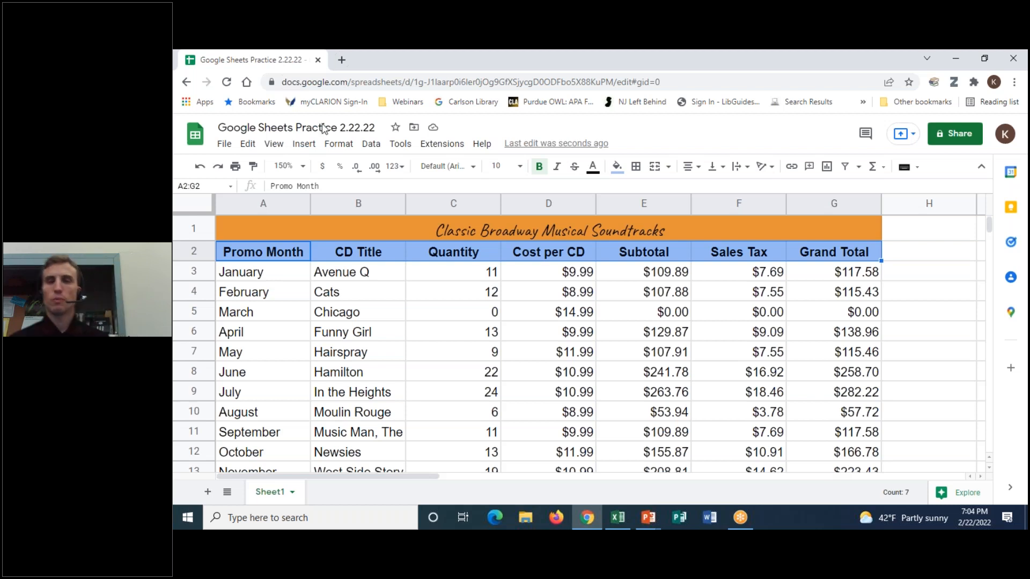
{"action": "scroll", "coordinate": [710, 339], "scroll_direction": "down", "scroll_amount": 2}
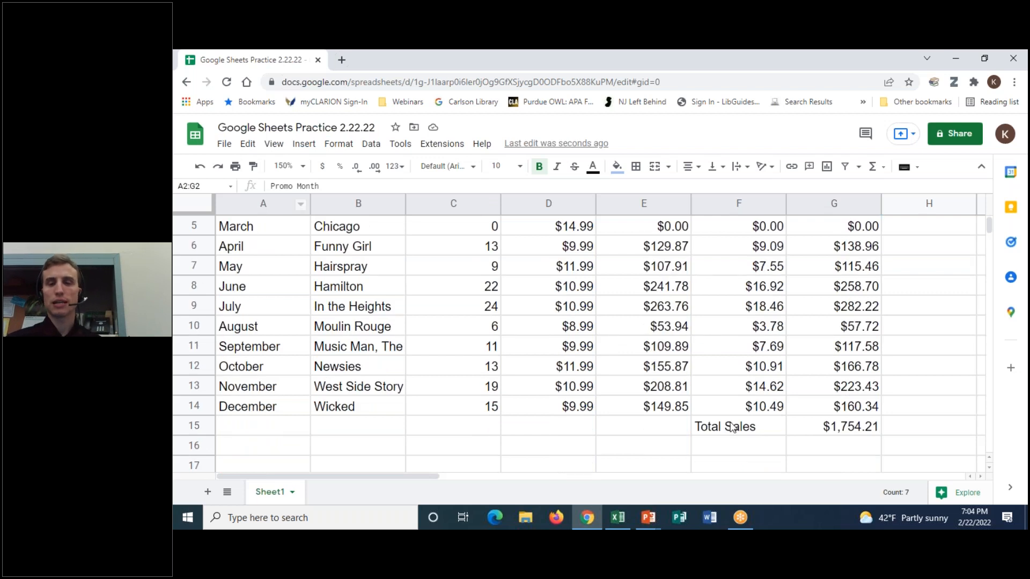
{"action": "left_click", "coordinate": [708, 419]}
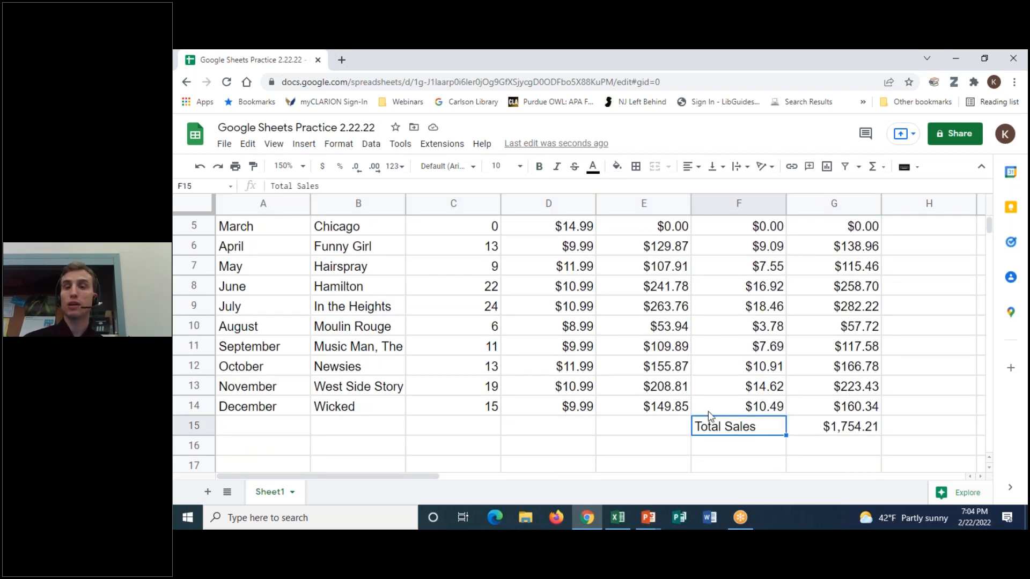
{"action": "scroll", "coordinate": [661, 420], "scroll_direction": "up", "scroll_amount": 2}
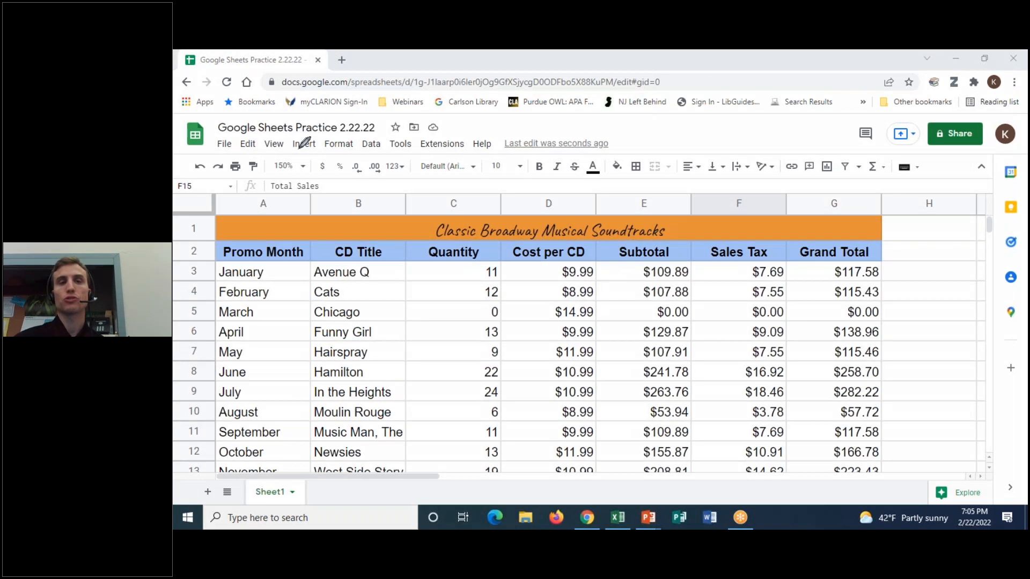
{"action": "mouse_move", "coordinate": [253, 151]}
{"action": "left_mouse_down"}
{"action": "mouse_move", "coordinate": [251, 183]}
{"action": "mouse_move", "coordinate": [263, 156]}
{"action": "left_mouse_up"}
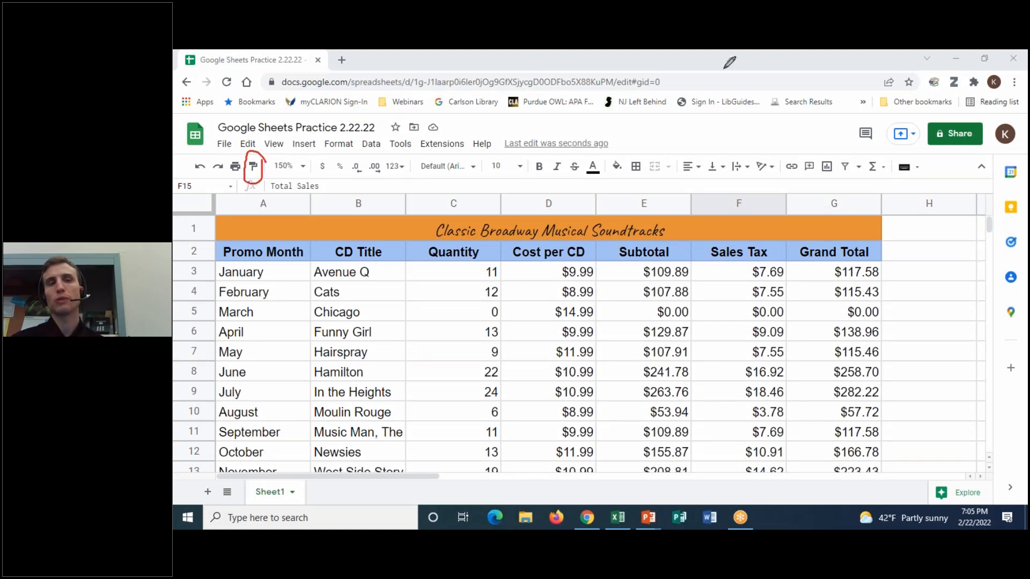
{"action": "left_click", "coordinate": [719, 138]}
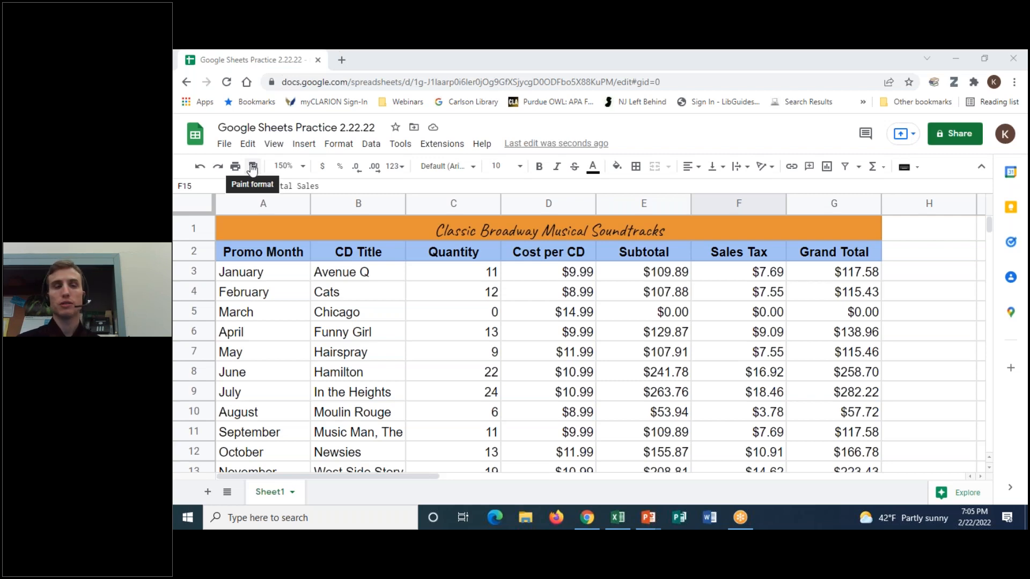
{"action": "scroll", "coordinate": [773, 349], "scroll_direction": "down", "scroll_amount": 2}
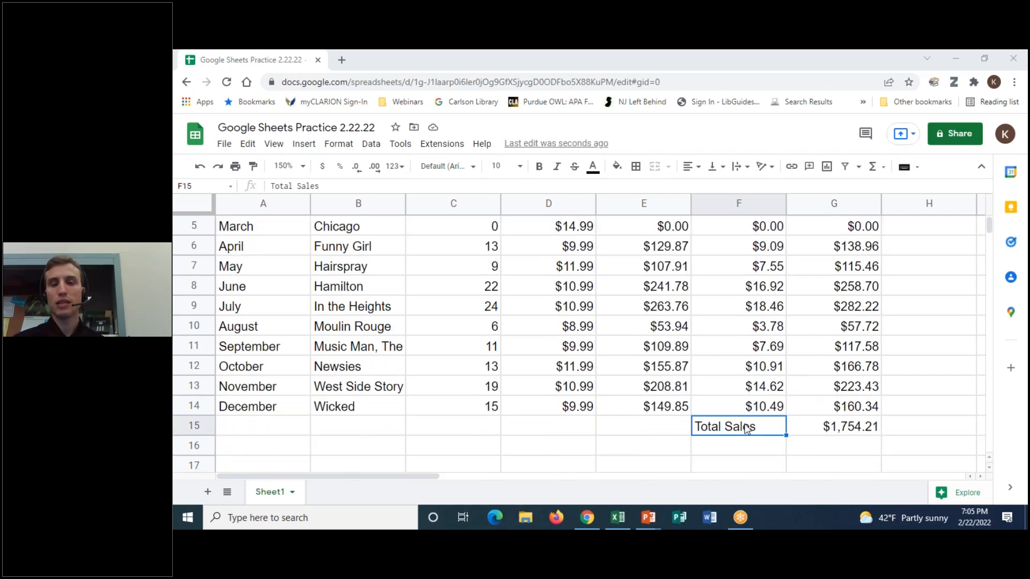
{"action": "scroll", "coordinate": [810, 375], "scroll_direction": "up", "scroll_amount": 2}
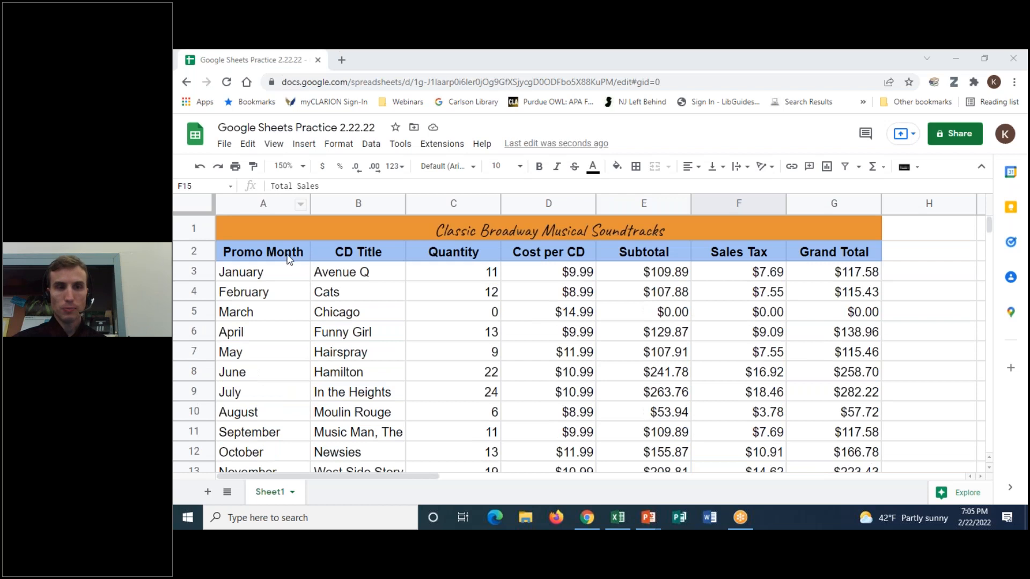
- Copy the CD Title header formatting onto the Total Sales cell F15 with Paint format
{"action": "left_click", "coordinate": [286, 255]}
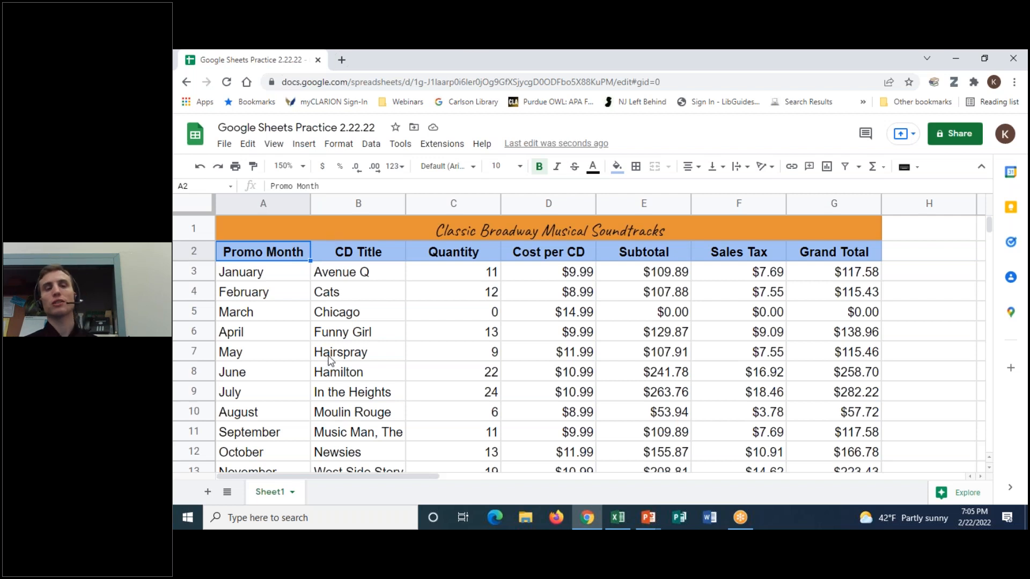
{"action": "left_click", "coordinate": [384, 254]}
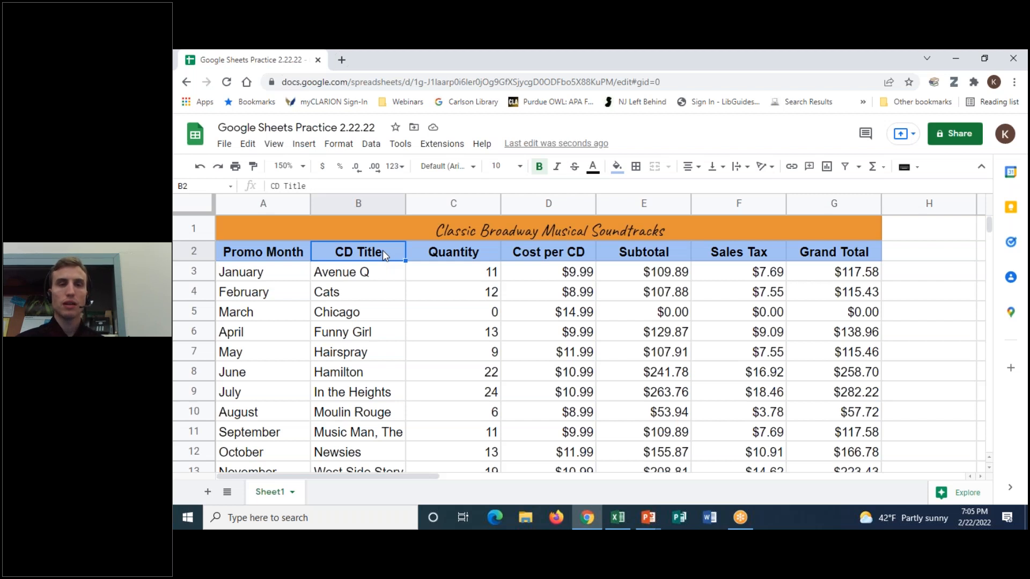
{"action": "left_click", "coordinate": [254, 168]}
{"action": "scroll", "coordinate": [841, 232], "scroll_direction": "down", "scroll_amount": 2}
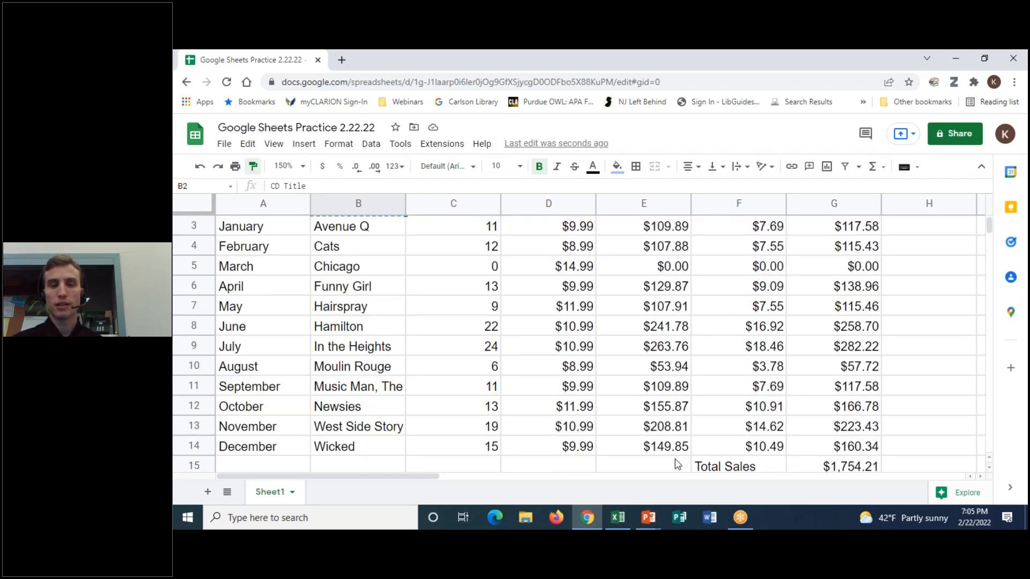
{"action": "left_click", "coordinate": [730, 468]}
- Pick up the CD Title header format again, cancel it, and reselect Promo Month
{"action": "scroll", "coordinate": [925, 380], "scroll_direction": "down", "scroll_amount": 1}
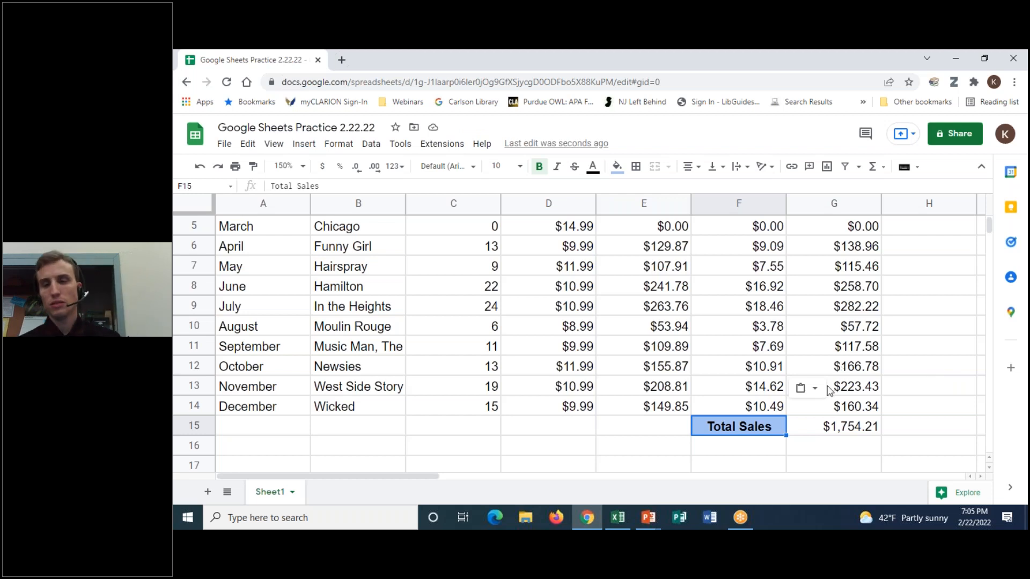
{"action": "left_click", "coordinate": [254, 172]}
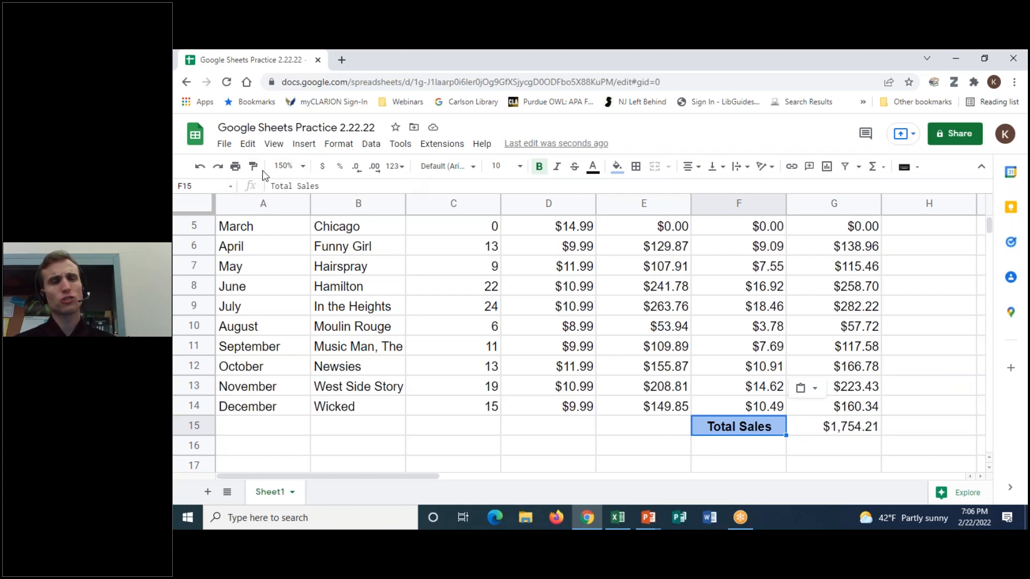
{"action": "scroll", "coordinate": [424, 290], "scroll_direction": "up", "scroll_amount": 3}
{"action": "left_click", "coordinate": [397, 252]}
{"action": "left_click", "coordinate": [254, 167]}
{"action": "left_click", "coordinate": [334, 290]}
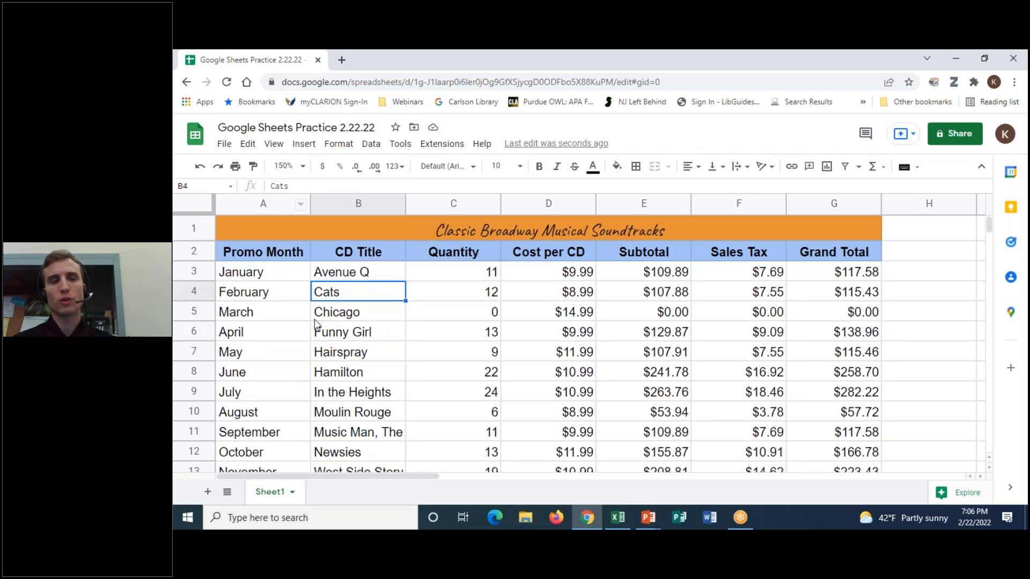
{"action": "left_click", "coordinate": [360, 250]}
{"action": "left_click", "coordinate": [252, 167]}
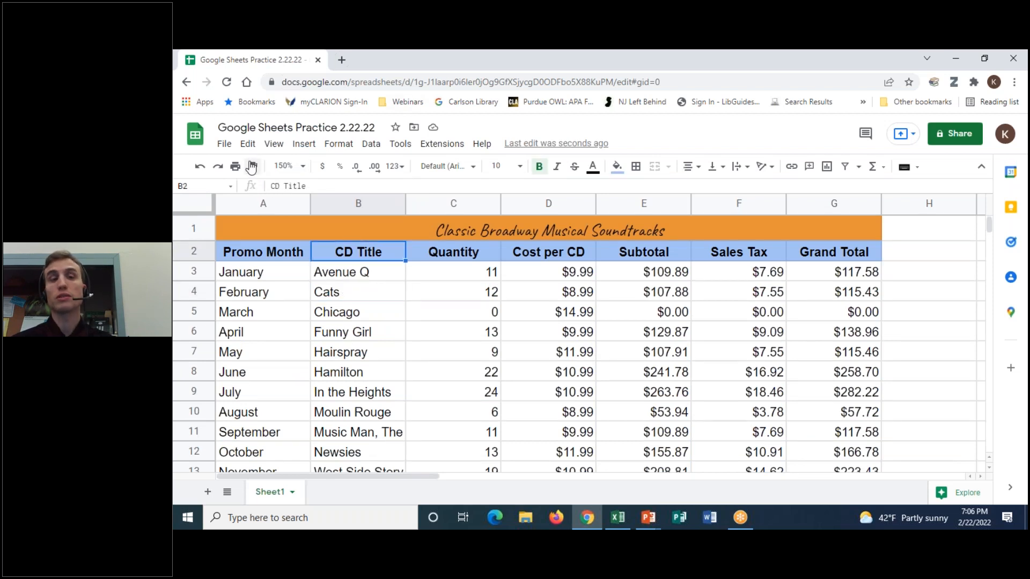
{"action": "left_click", "coordinate": [252, 167]}
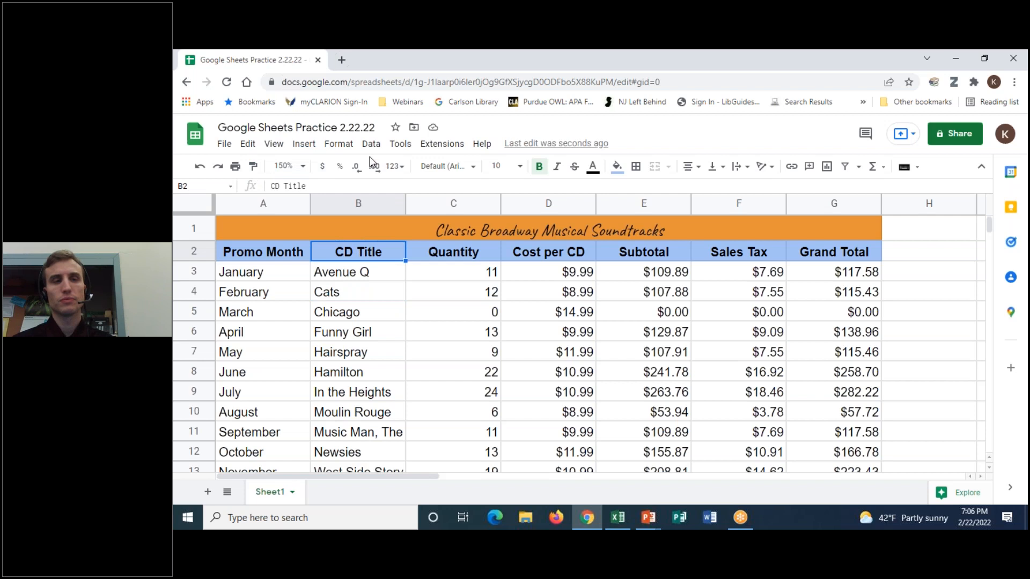
{"action": "left_click", "coordinate": [264, 259]}
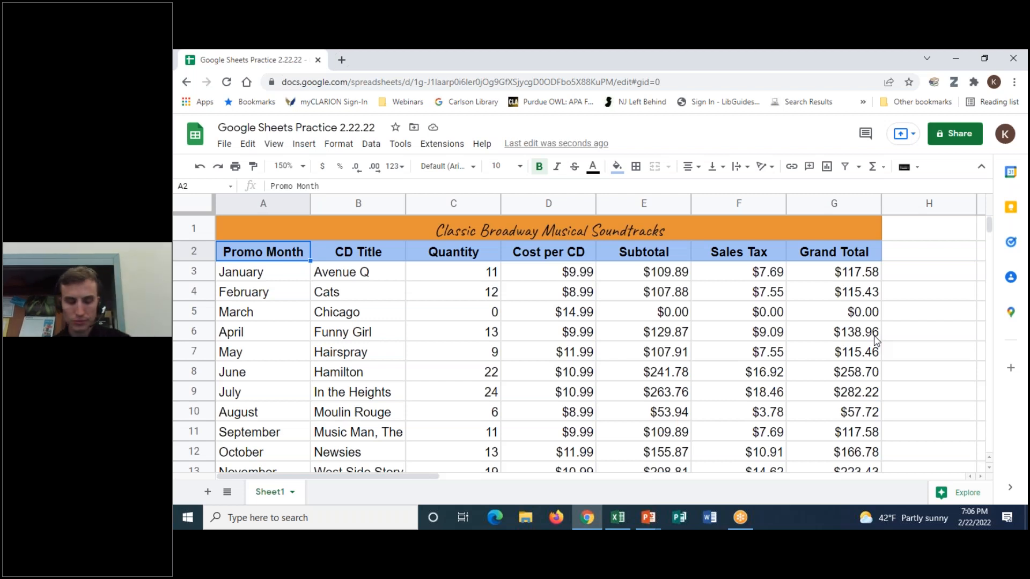
- Open the Insert menu to see what can be added to the CD sales sheet
{"action": "left_click", "coordinate": [800, 66]}
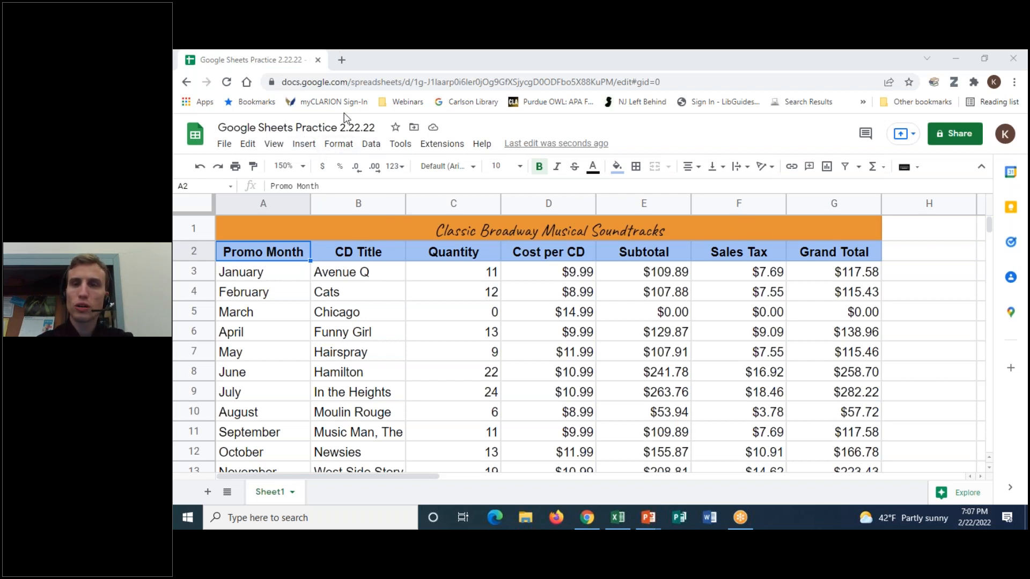
{"action": "left_click", "coordinate": [304, 146]}
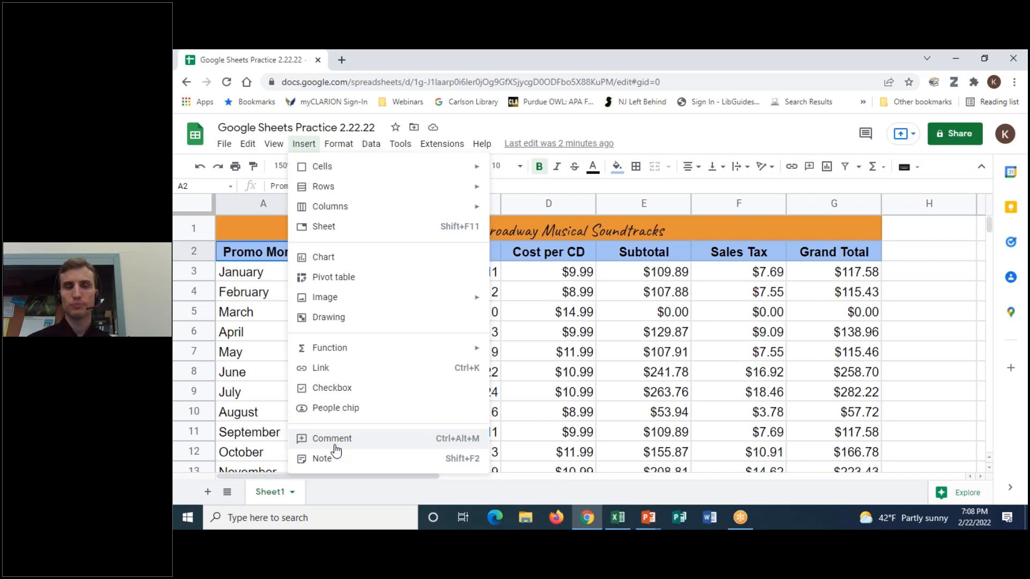
- Close the Insert menu and select March's quantity cell C5, which holds 0
{"action": "left_click", "coordinate": [569, 325]}
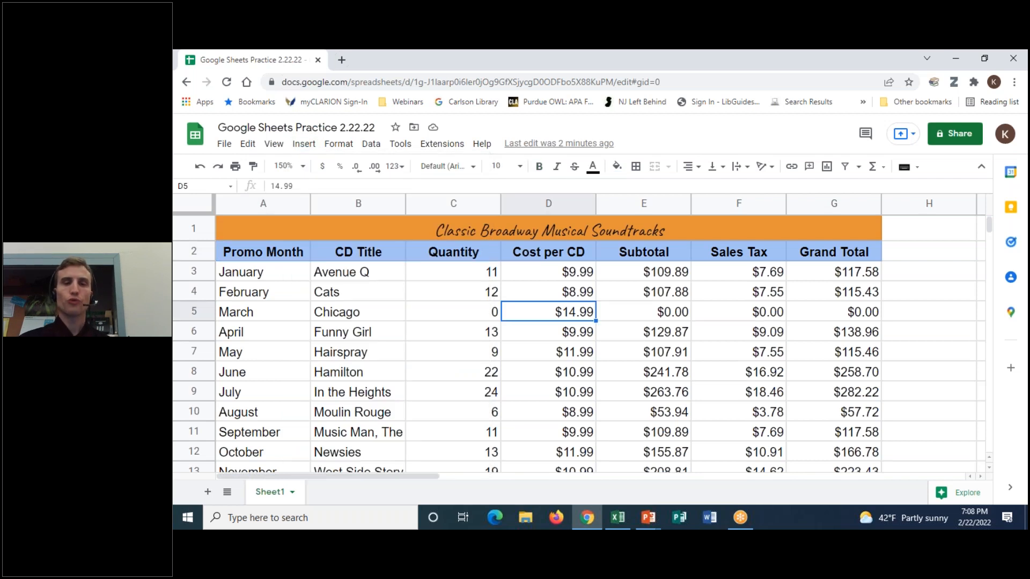
{"action": "left_click", "coordinate": [485, 315]}
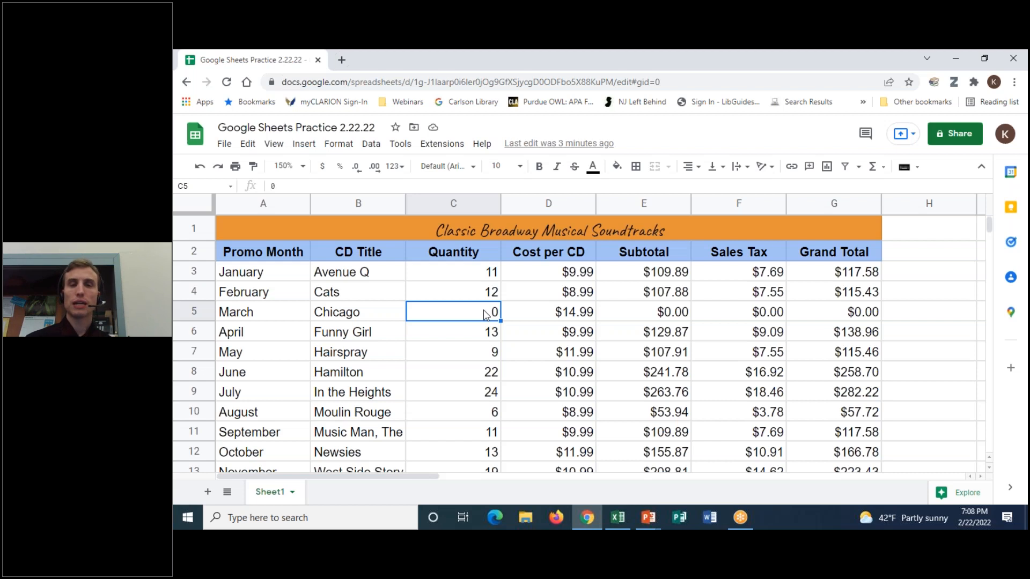
{"action": "left_click", "coordinate": [561, 314]}
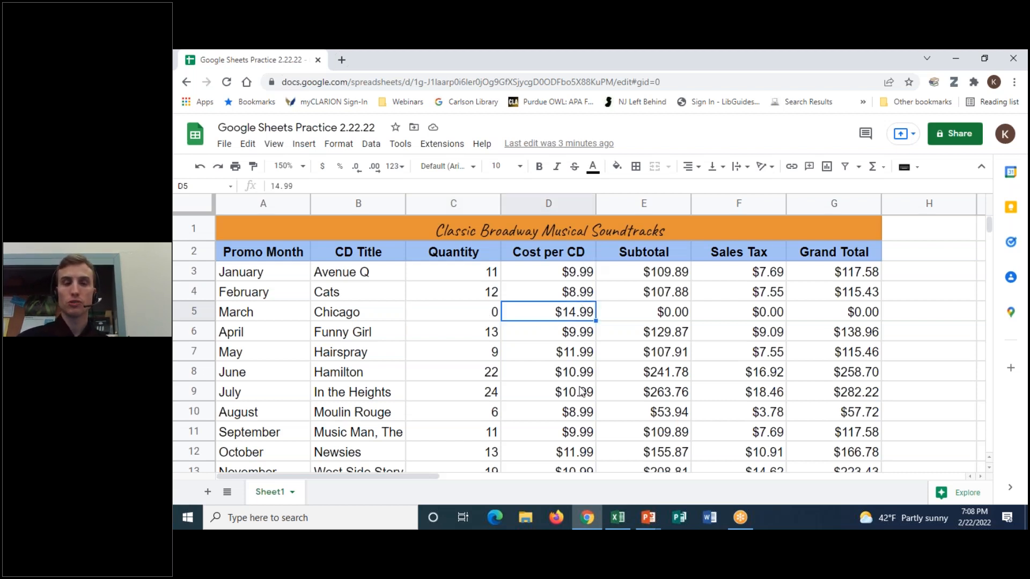
{"action": "left_click", "coordinate": [494, 314]}
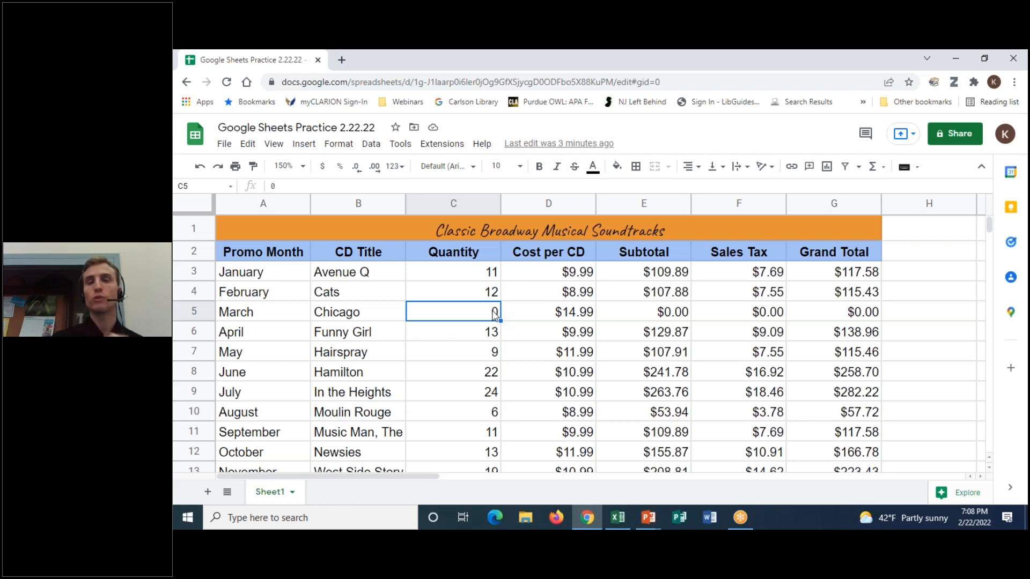
- Add the note 'Discount price next year' to C5 and shrink the note box to fit
{"action": "left_click", "coordinate": [304, 145]}
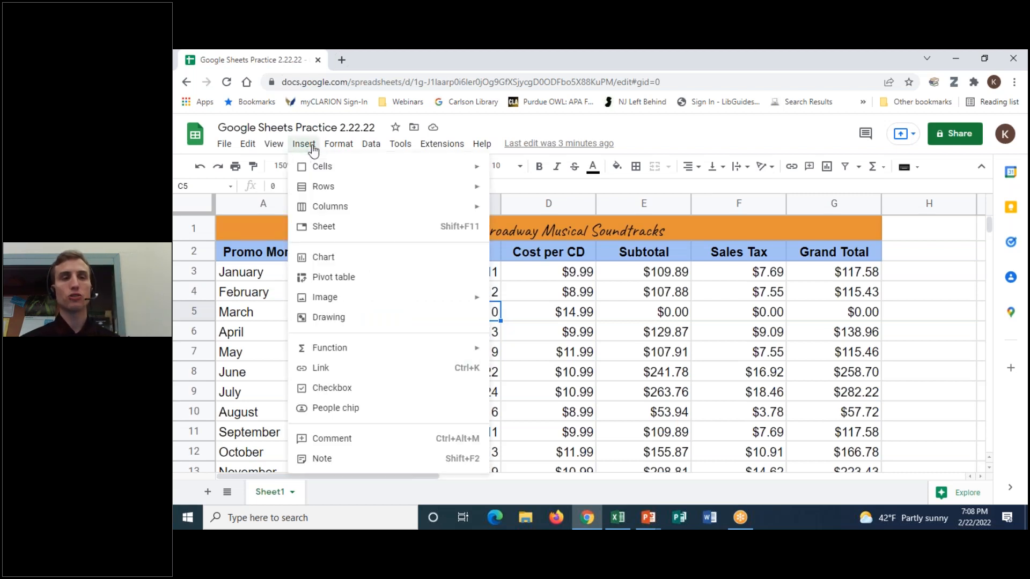
{"action": "left_click", "coordinate": [324, 460]}
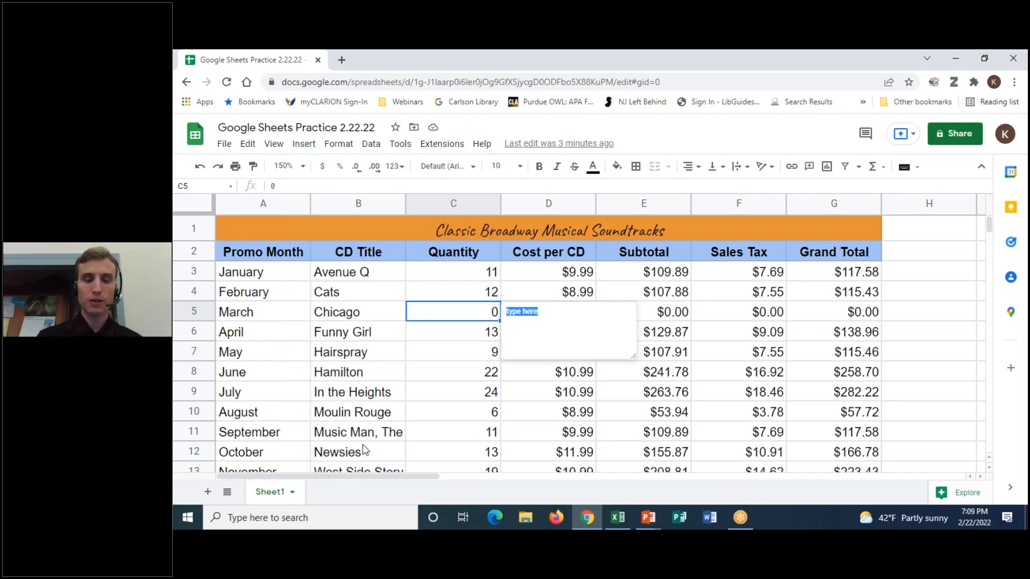
{"action": "type", "text": "Didsco"}
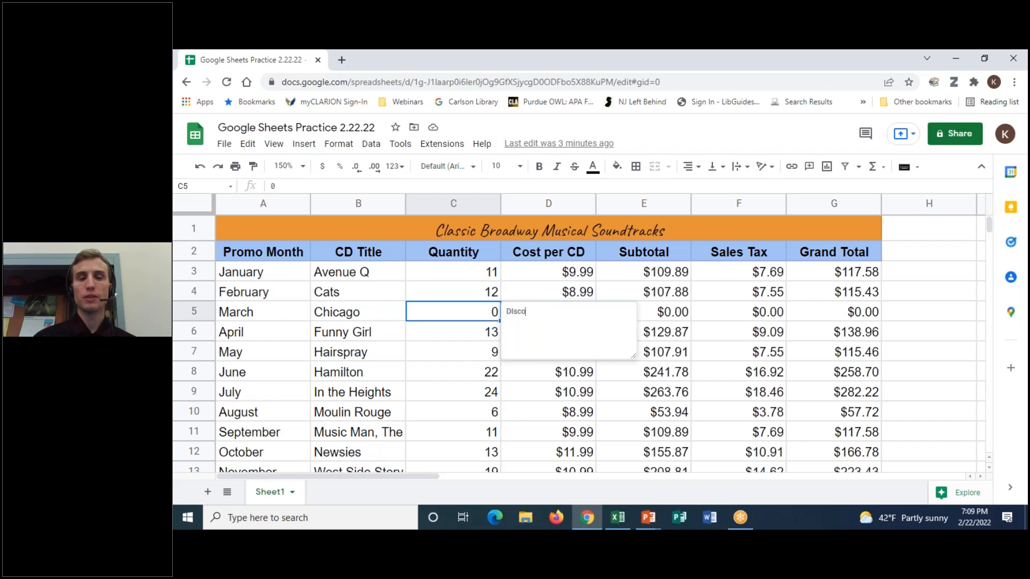
{"action": "key", "text": "BackSpace"}
{"action": "key", "text": "BackSpace"}
{"action": "key", "text": "BackSpace"}
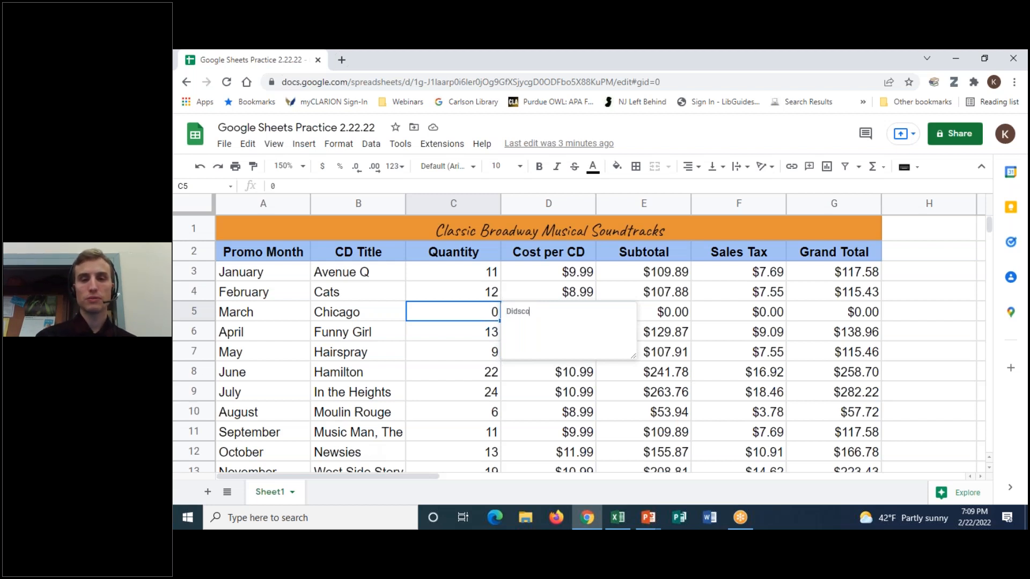
{"action": "type", "text": "scount price"}
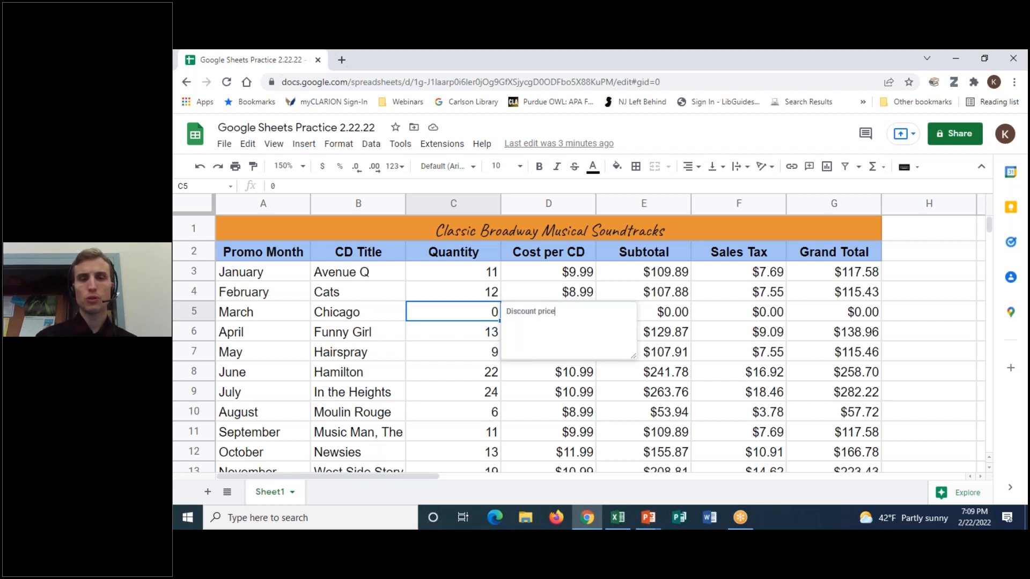
{"action": "type", "text": " next year"}
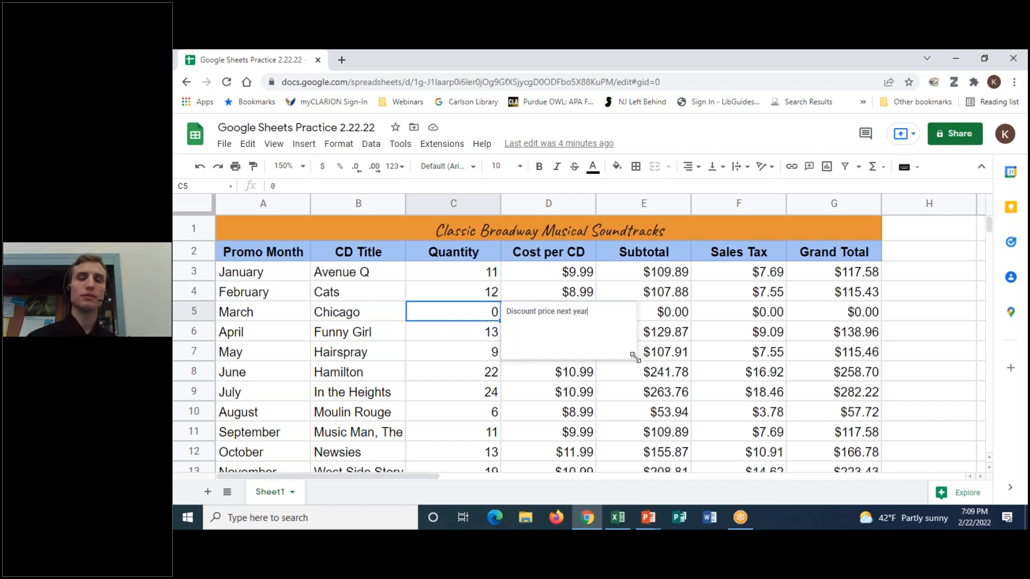
{"action": "left_click_drag", "start_coordinate": [634, 357], "coordinate": [619, 330]}
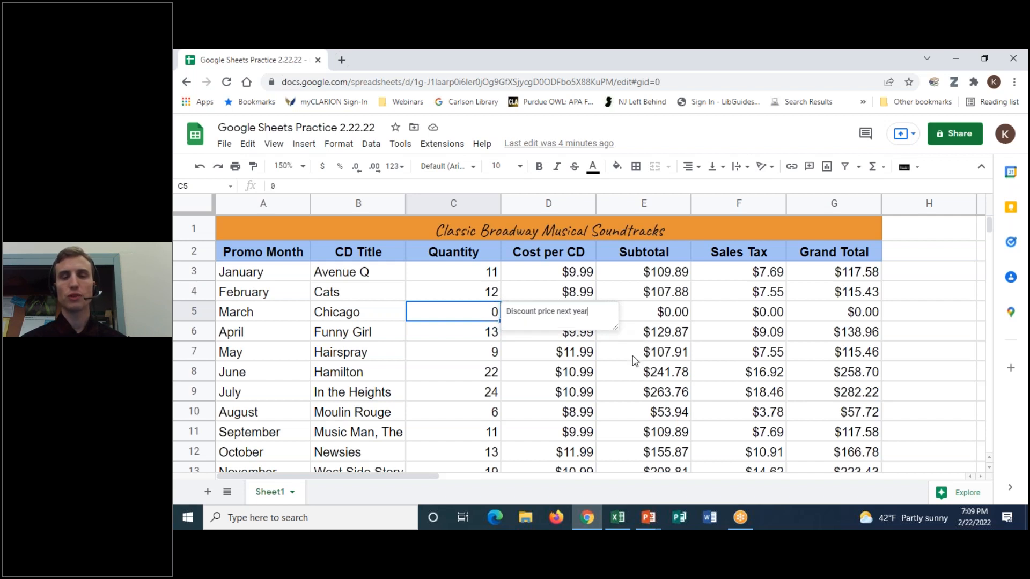
{"action": "left_click", "coordinate": [494, 336]}
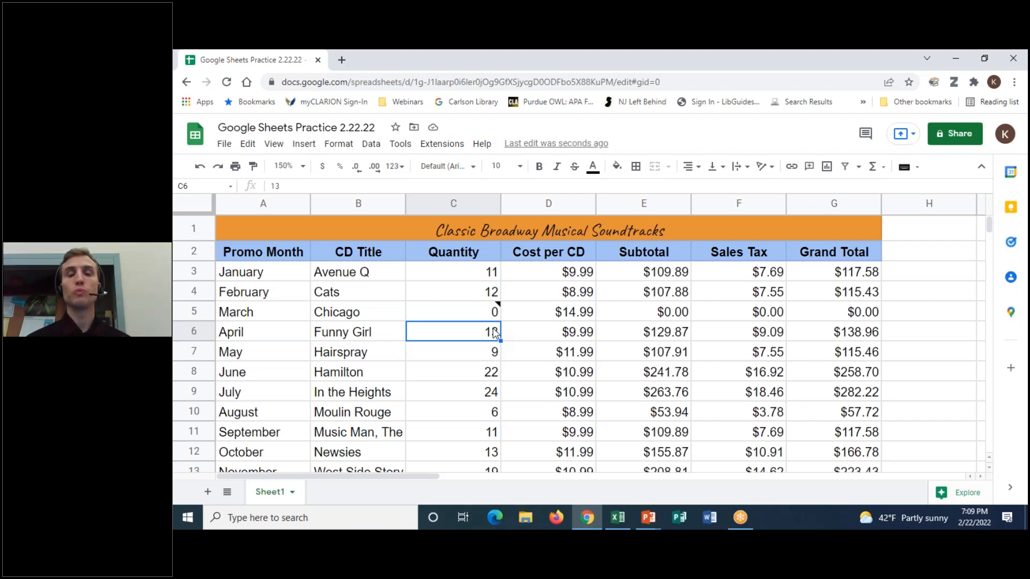
{"action": "mouse_move", "coordinate": [485, 315]}
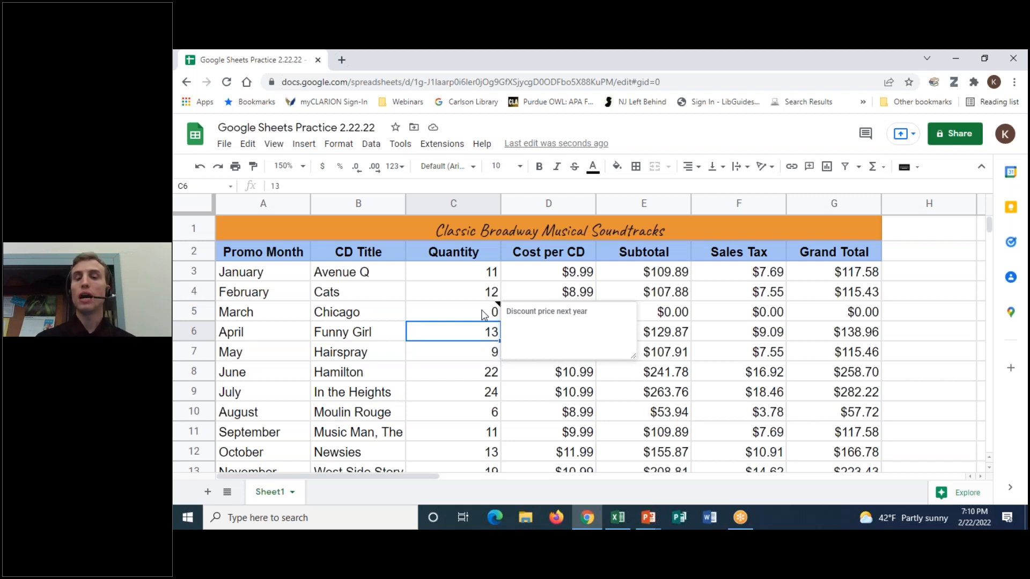
{"action": "left_click", "coordinate": [463, 354]}
{"action": "left_click", "coordinate": [466, 332]}
{"action": "left_click", "coordinate": [467, 317]}
{"action": "left_click", "coordinate": [474, 333]}
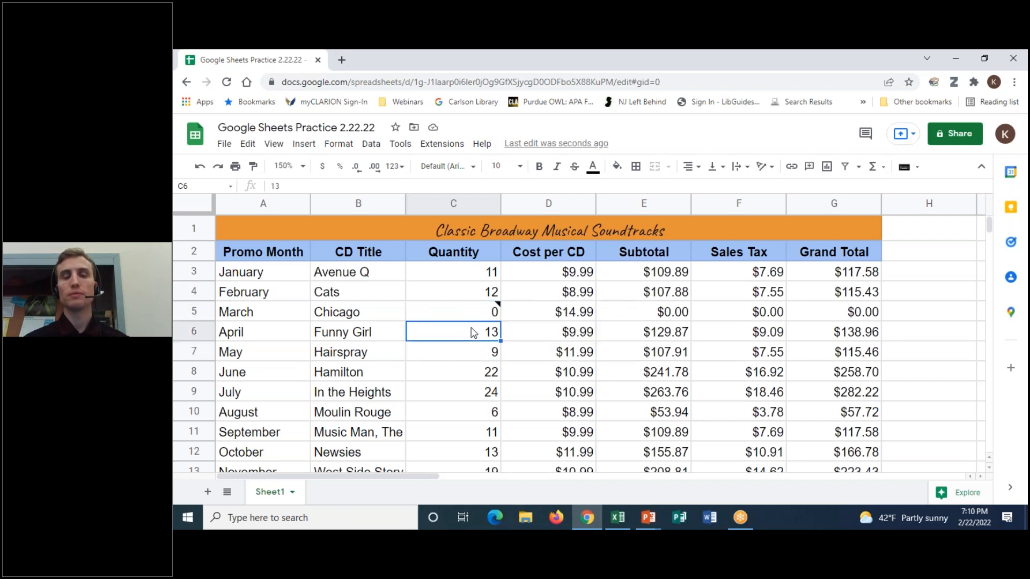
{"action": "right_click", "coordinate": [269, 492]}
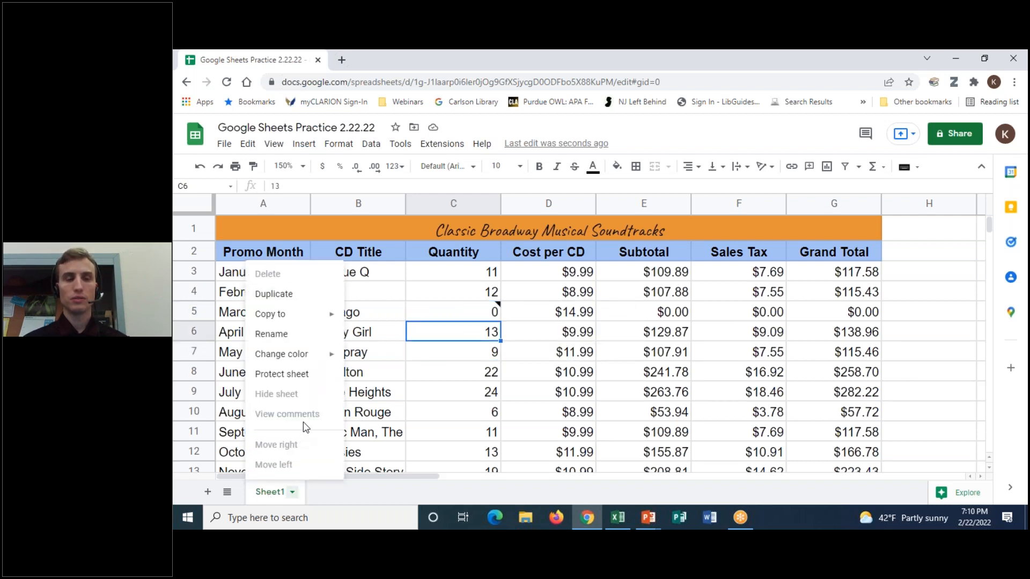
{"action": "left_click", "coordinate": [429, 337]}
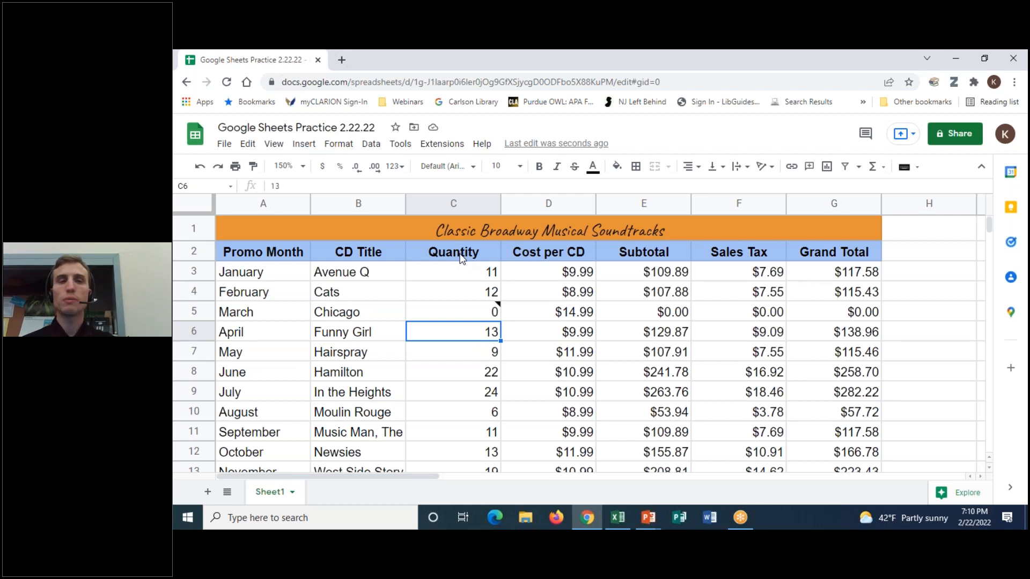
- View C5's note, then start an empty comment on April's quantity cell C6
{"action": "left_click", "coordinate": [303, 144]}
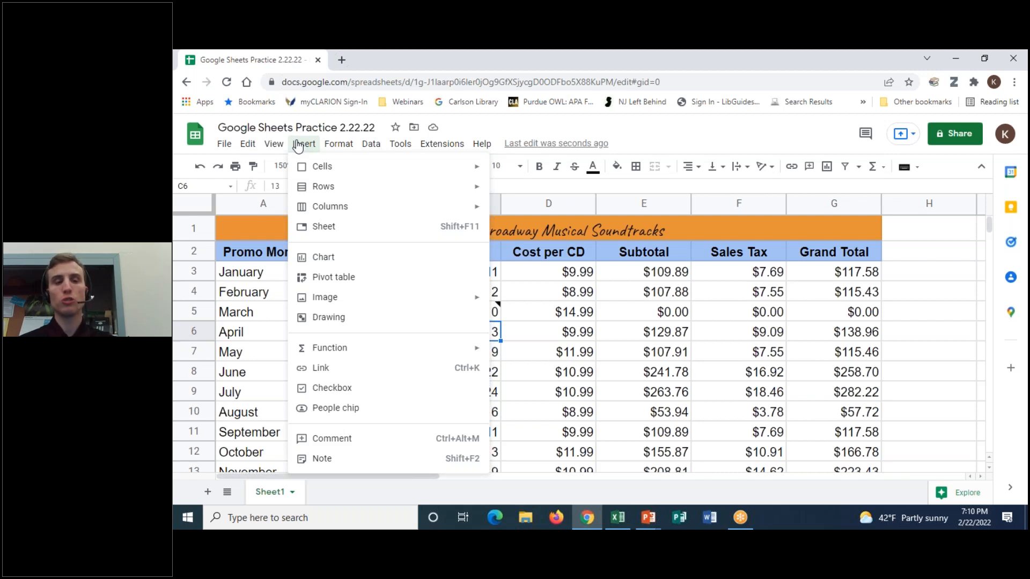
{"action": "left_click", "coordinate": [298, 144]}
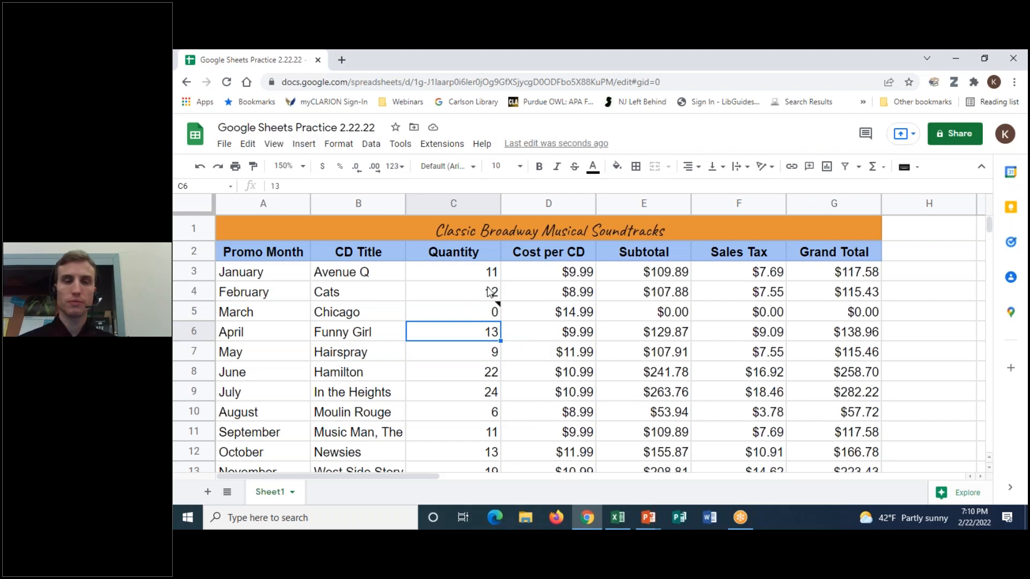
{"action": "mouse_move", "coordinate": [485, 317]}
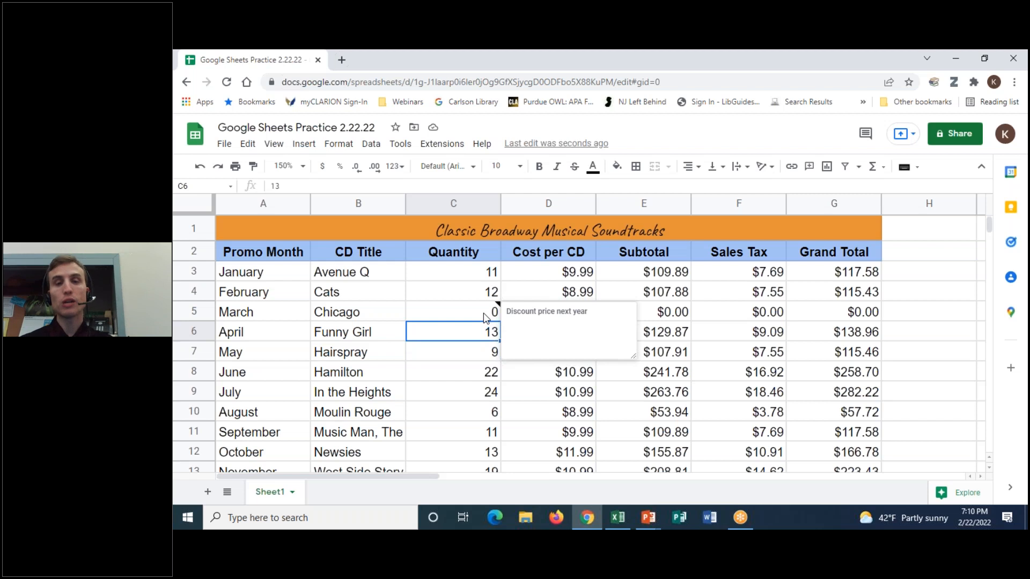
{"action": "left_click", "coordinate": [304, 144]}
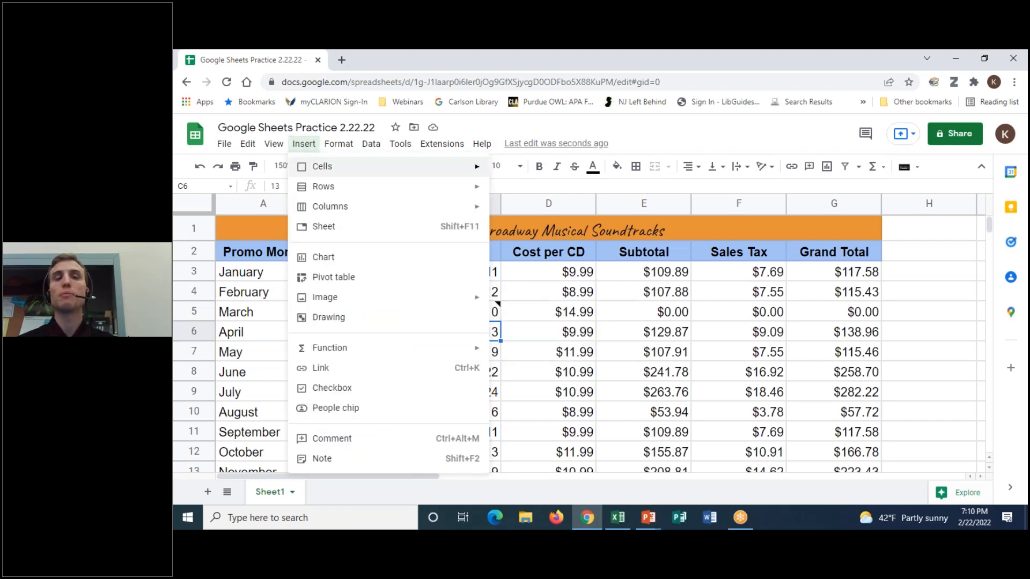
{"action": "left_click", "coordinate": [331, 439]}
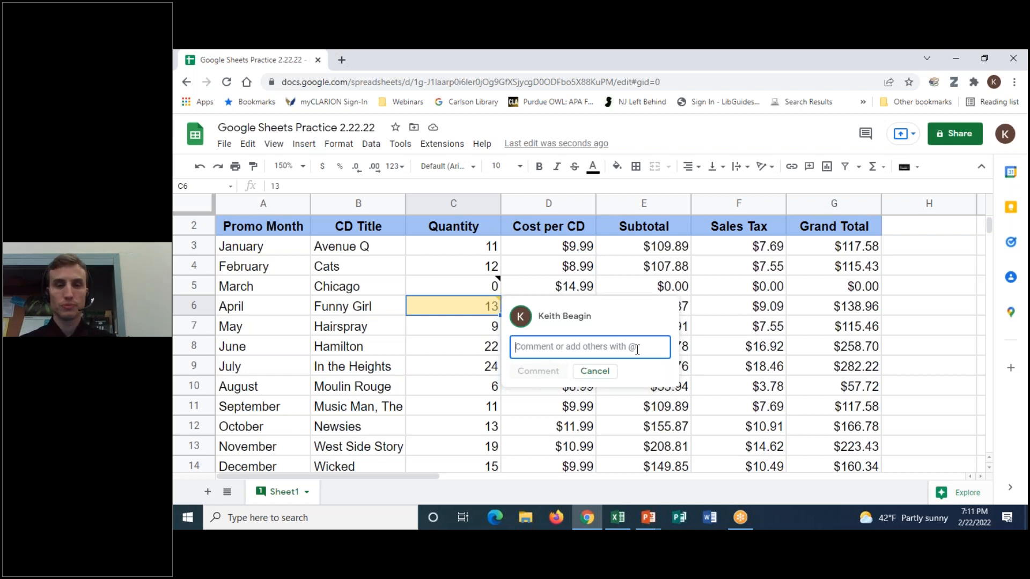
- Cancel the empty comment on C6 and scroll back up to row 1
{"action": "left_click", "coordinate": [594, 372]}
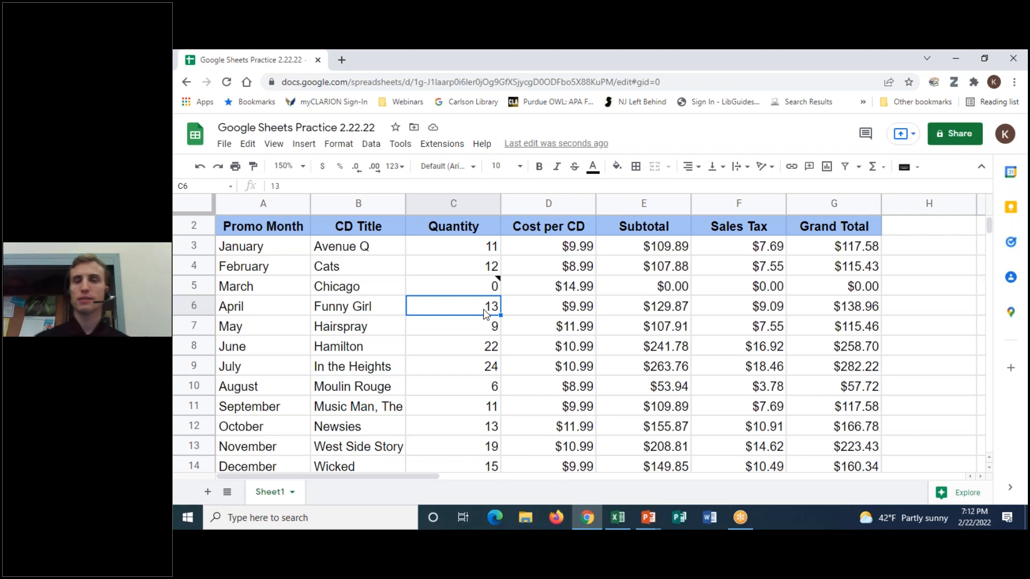
{"action": "scroll", "coordinate": [486, 314], "scroll_direction": "up", "scroll_amount": 1}
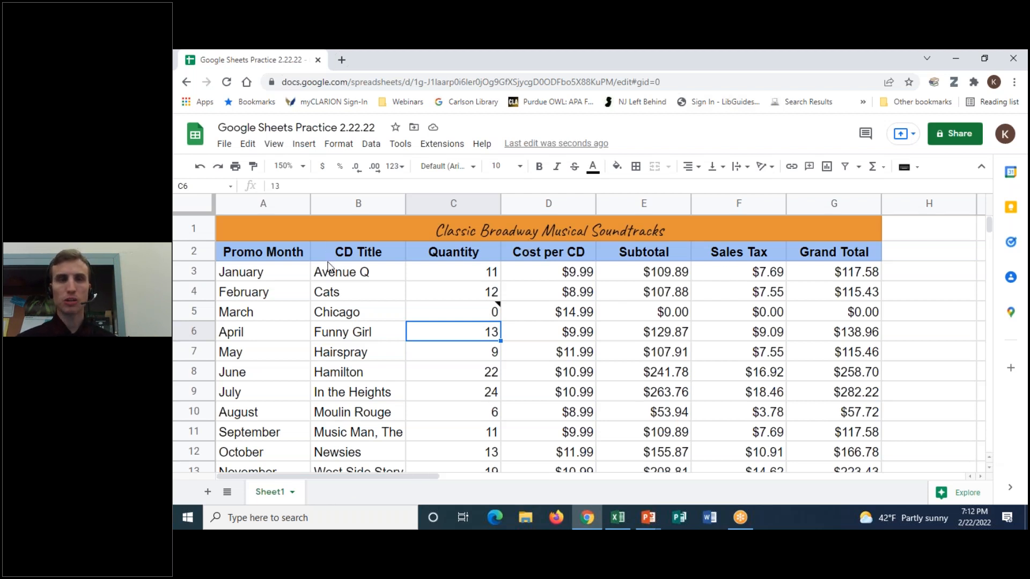
- Change the sheet zoom from 150% to 200%
{"action": "left_click", "coordinate": [298, 166]}
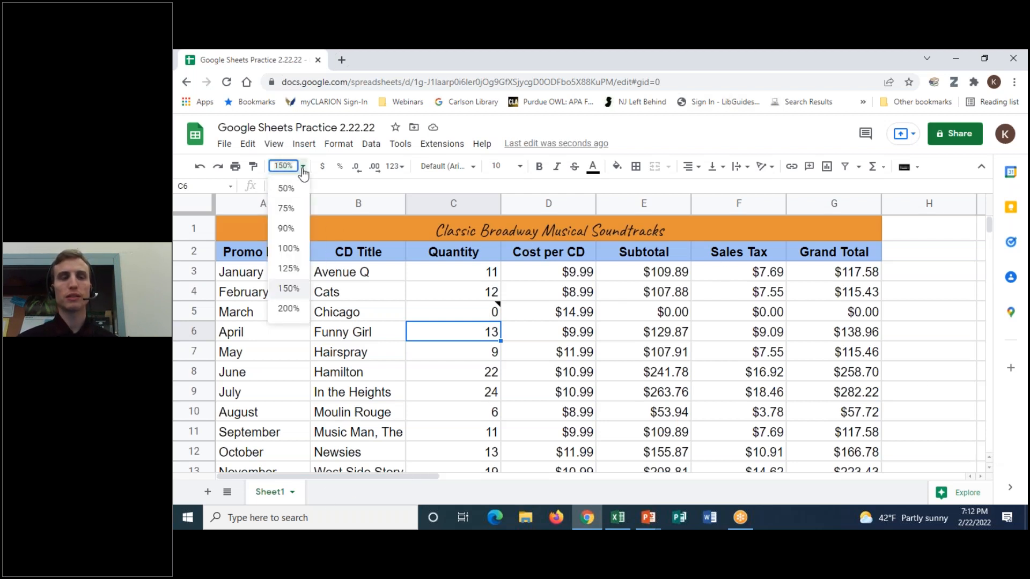
{"action": "left_click", "coordinate": [289, 309]}
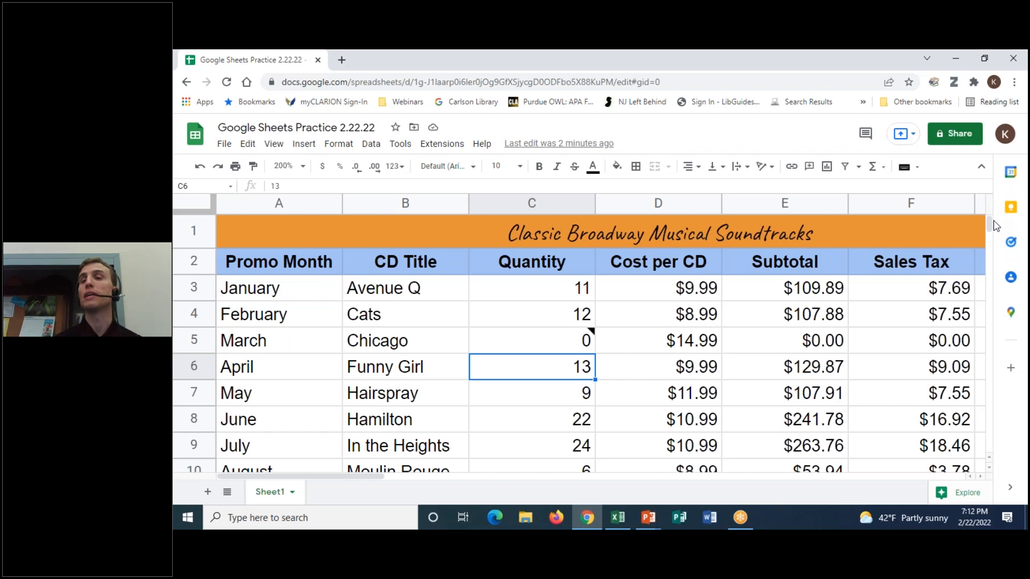
{"action": "left_click_drag", "start_coordinate": [990, 223], "coordinate": [990, 225]}
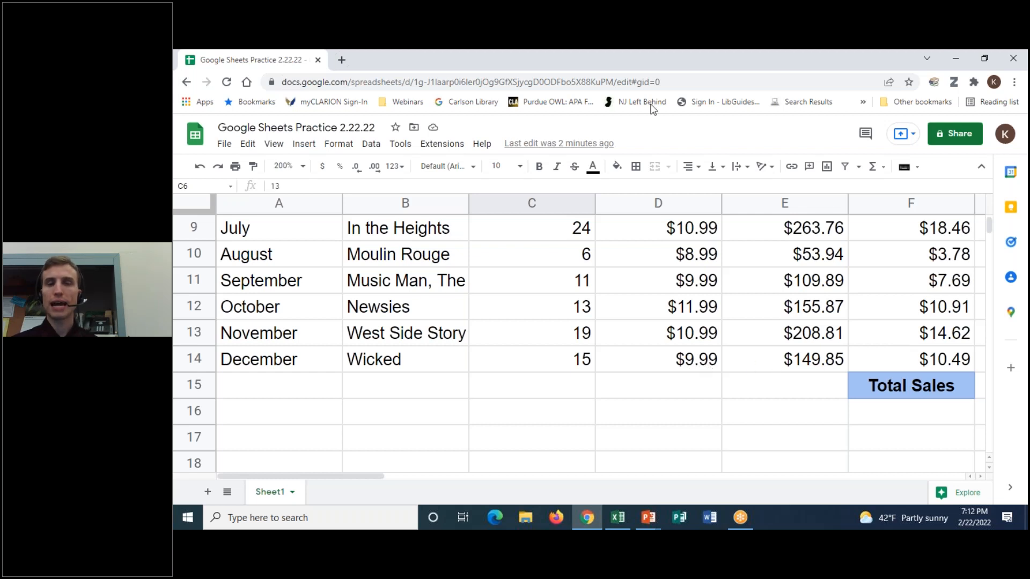
{"action": "left_click", "coordinate": [697, 240]}
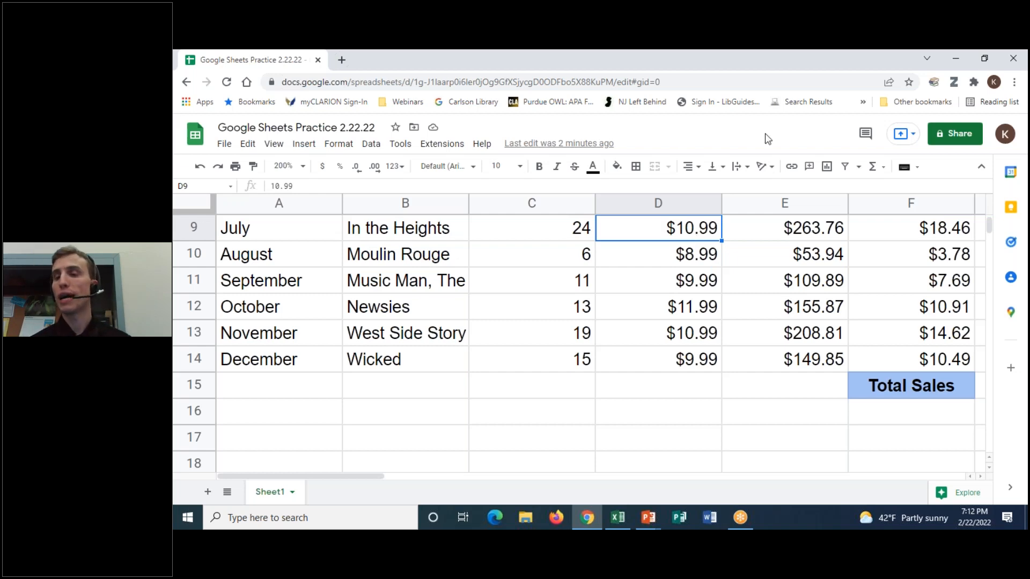
{"action": "mouse_move", "coordinate": [993, 224]}
{"action": "left_mouse_down"}
{"action": "mouse_move", "coordinate": [990, 205]}
{"action": "mouse_move", "coordinate": [992, 225]}
{"action": "left_mouse_up"}
{"action": "scroll", "coordinate": [738, 361], "scroll_direction": "down", "scroll_amount": 4}
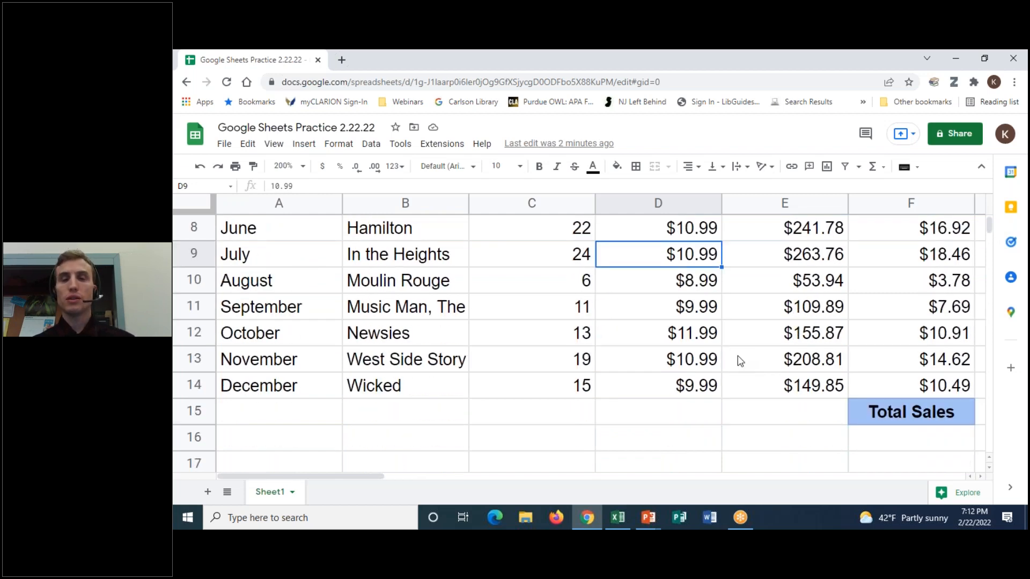
{"action": "left_click_drag", "start_coordinate": [320, 479], "coordinate": [372, 480]}
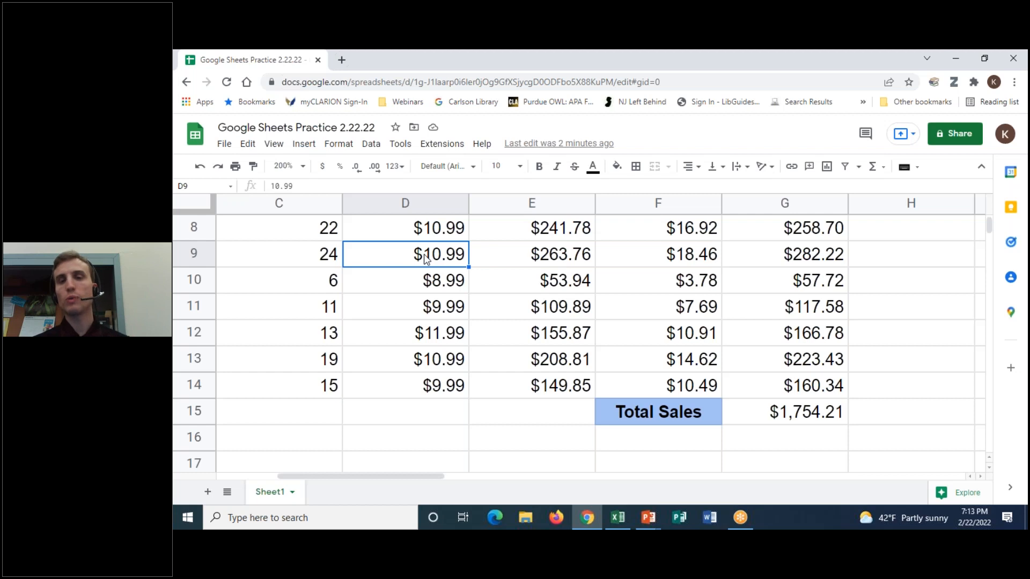
{"action": "left_click_drag", "start_coordinate": [426, 478], "coordinate": [366, 478]}
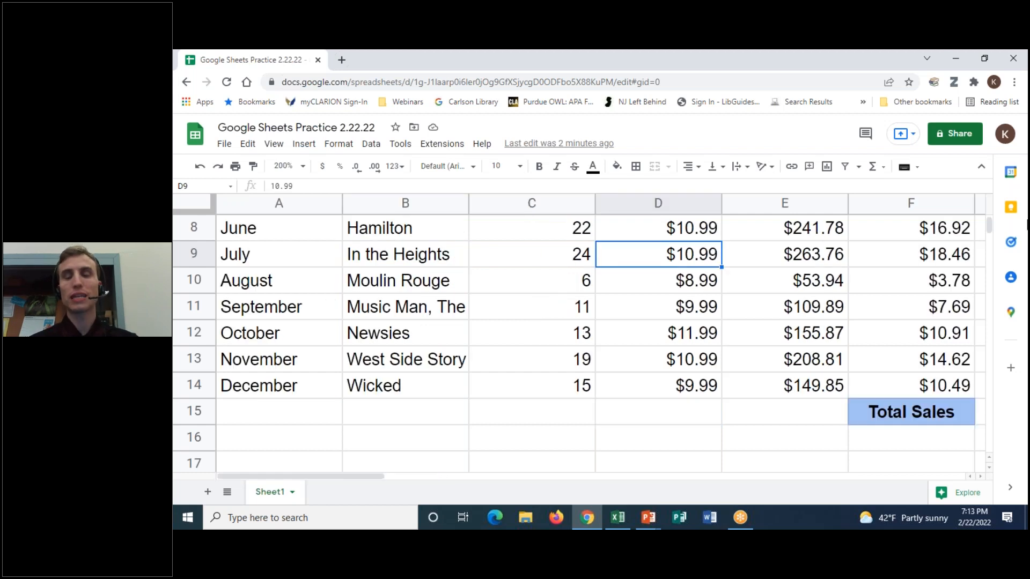
{"action": "left_click_drag", "start_coordinate": [990, 228], "coordinate": [990, 214]}
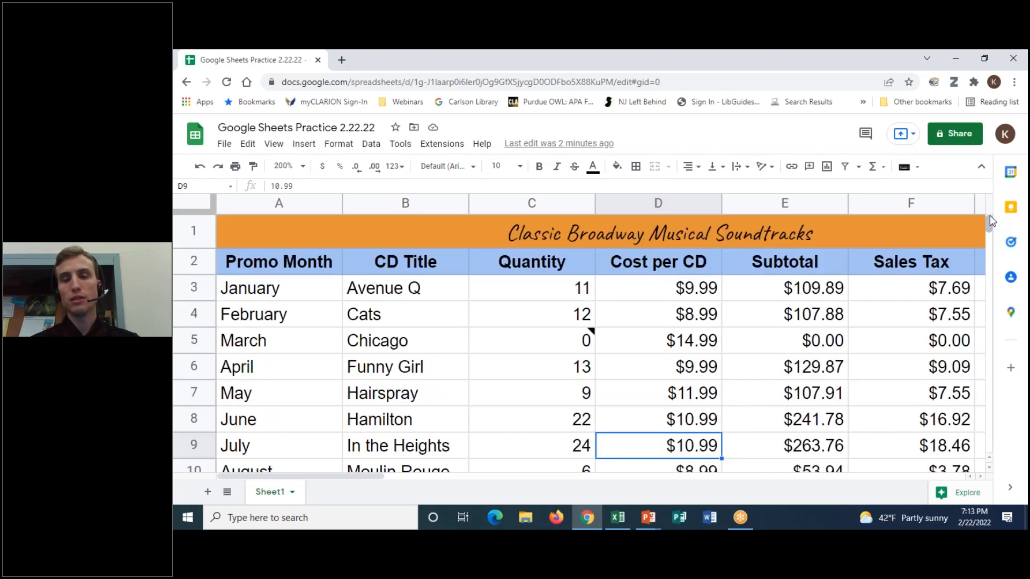
- Select the merged title in A1 and view the Tools menu's form, spelling and autocomplete options
{"action": "left_click", "coordinate": [305, 236]}
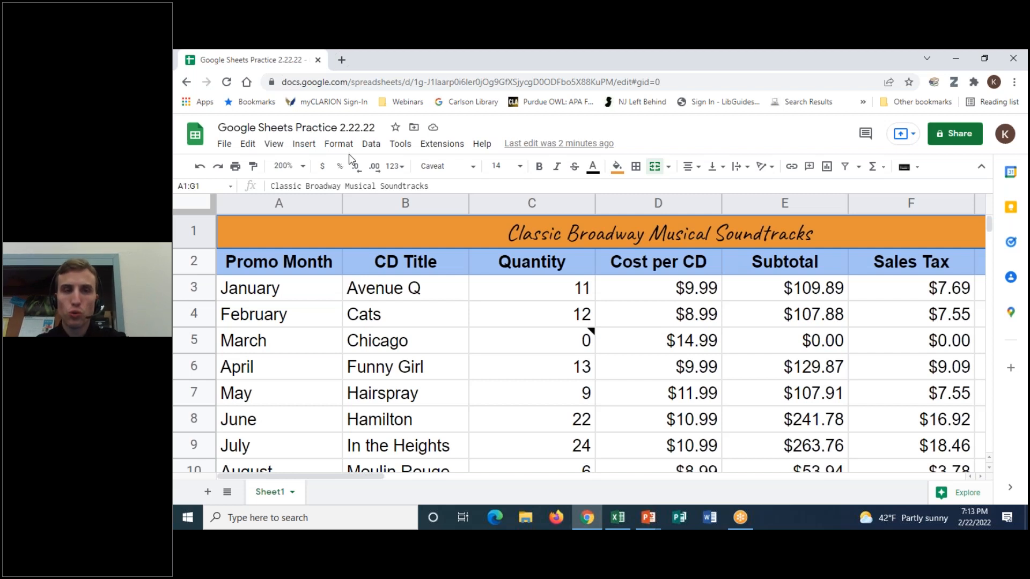
{"action": "left_click", "coordinate": [402, 146]}
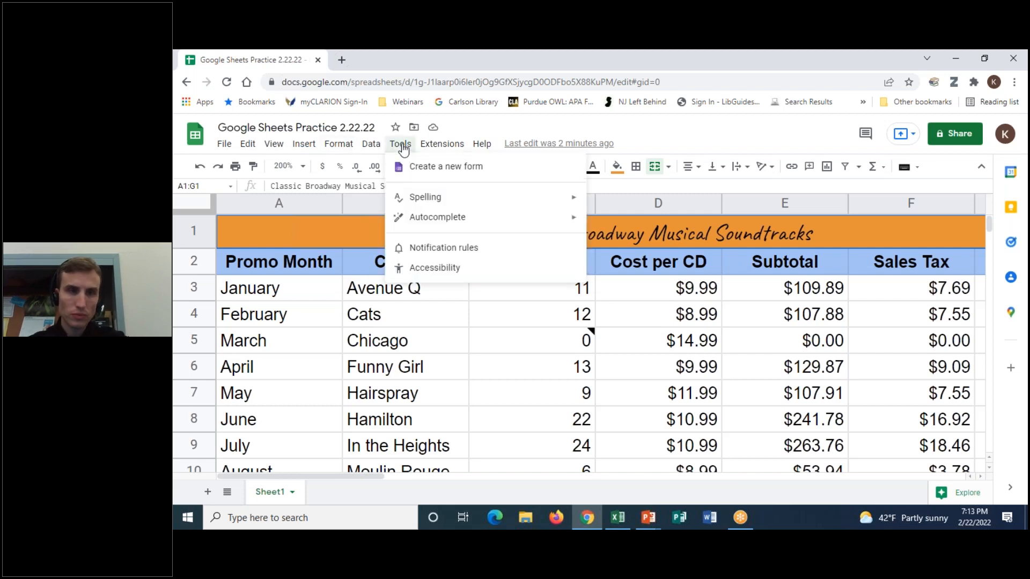
- Browse the Format and View menus and look over the Freeze options without choosing one
{"action": "left_click", "coordinate": [337, 146]}
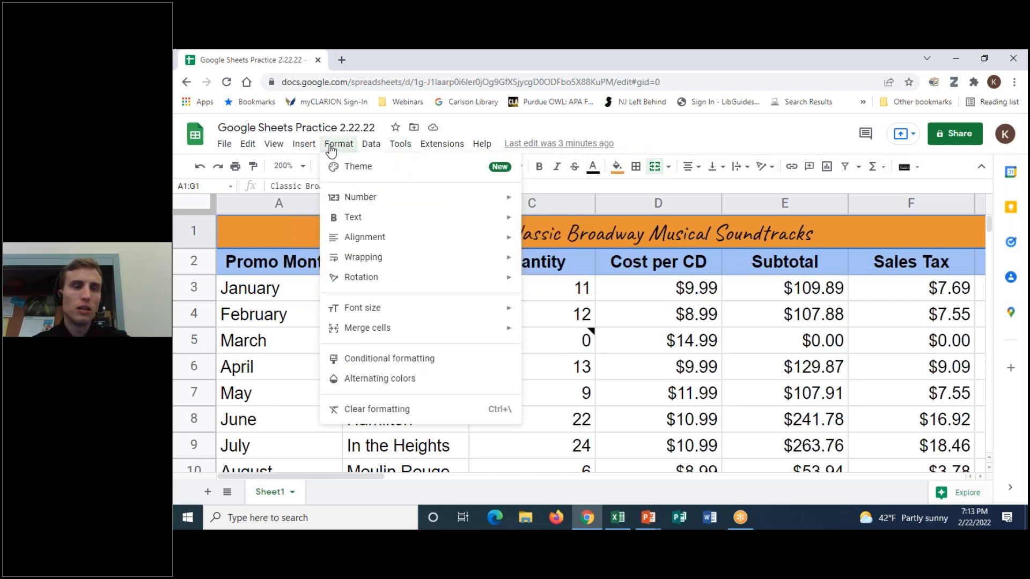
{"action": "left_click", "coordinate": [275, 146]}
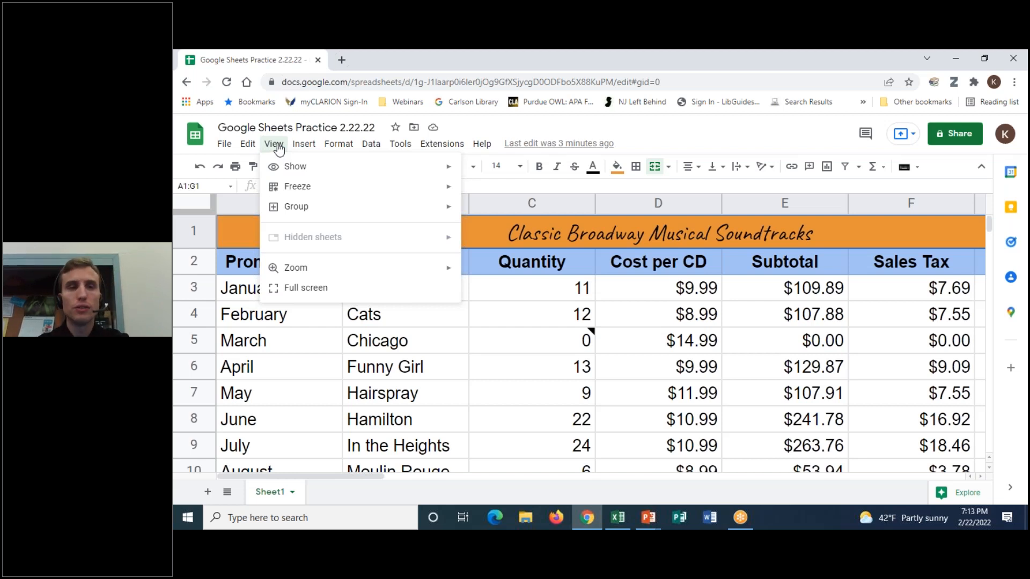
{"action": "mouse_move", "coordinate": [286, 185]}
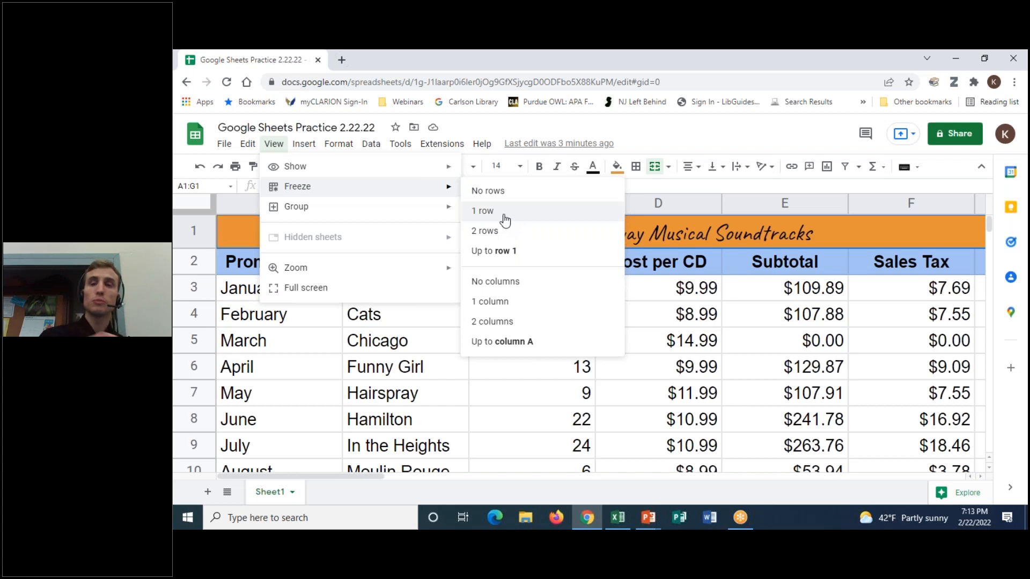
{"action": "left_click", "coordinate": [686, 189]}
- Select the A2:F2 header row and then the title, and close View > Freeze unchanged
{"action": "left_click", "coordinate": [299, 263]}
{"action": "left_click_drag", "start_coordinate": [250, 261], "coordinate": [895, 260]}
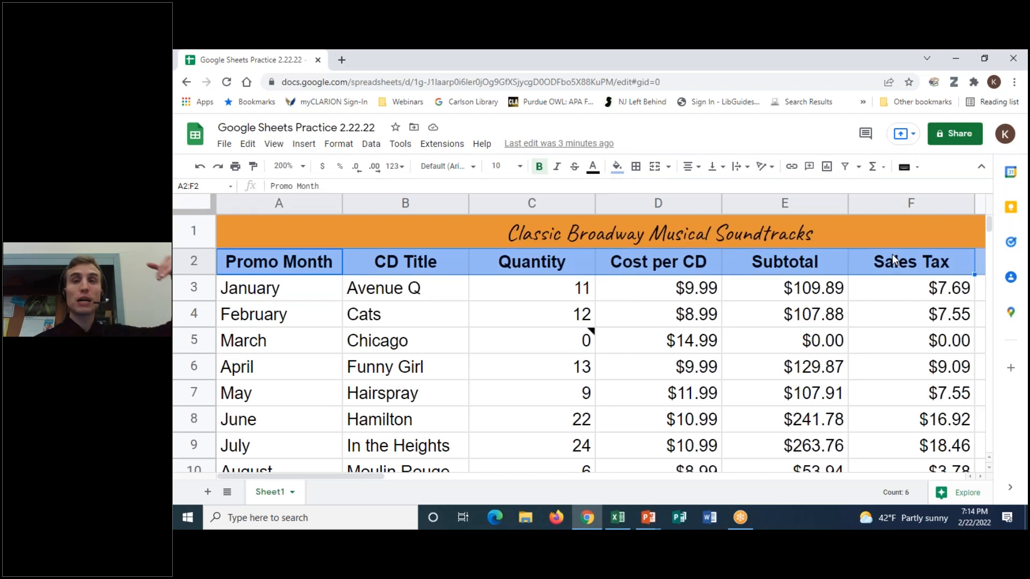
{"action": "left_click", "coordinate": [295, 264]}
{"action": "left_click", "coordinate": [408, 264]}
{"action": "left_click", "coordinate": [318, 263]}
{"action": "left_click", "coordinate": [357, 230]}
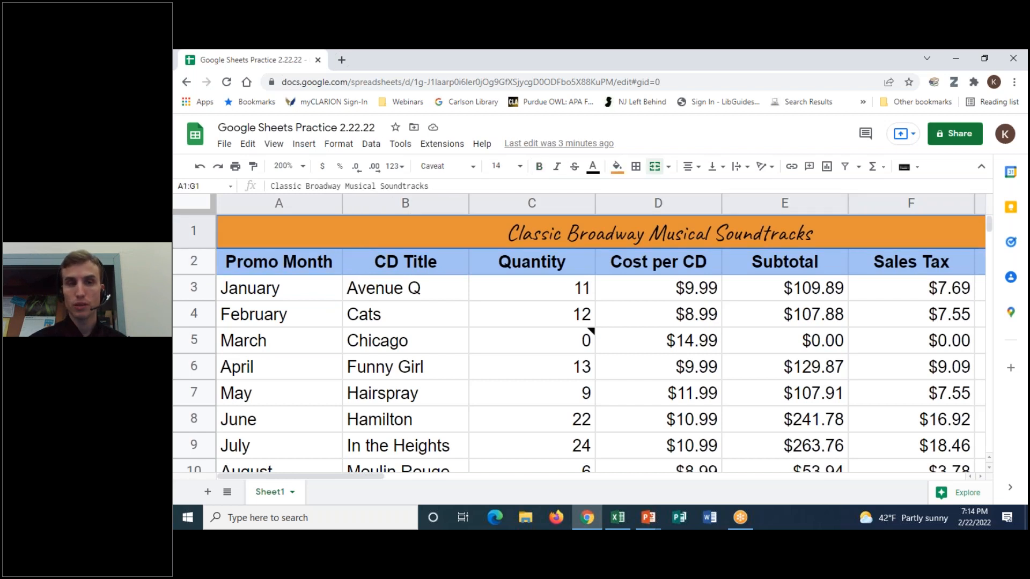
{"action": "left_click", "coordinate": [274, 144]}
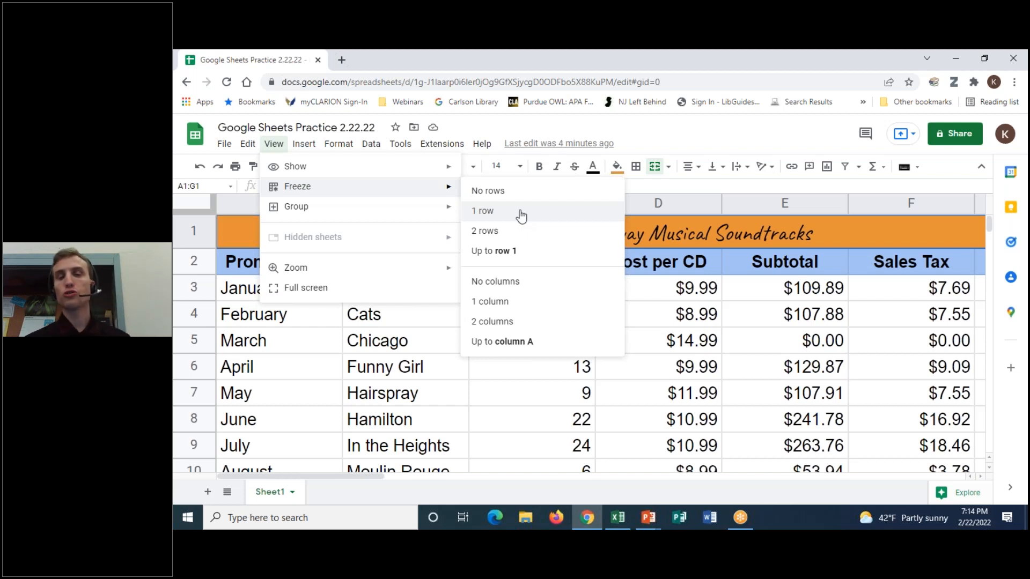
{"action": "left_click", "coordinate": [654, 290]}
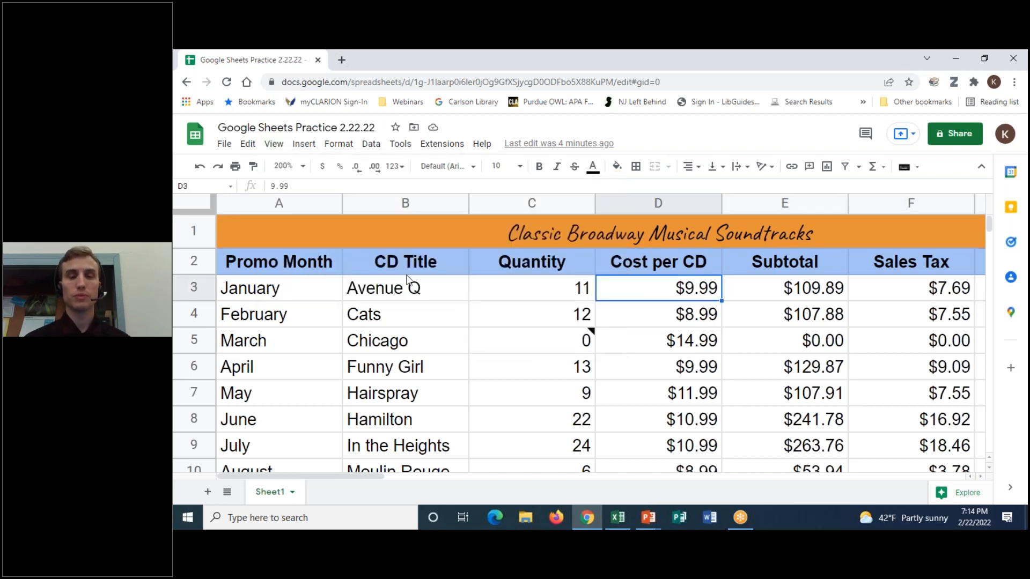
{"action": "left_click", "coordinate": [439, 293]}
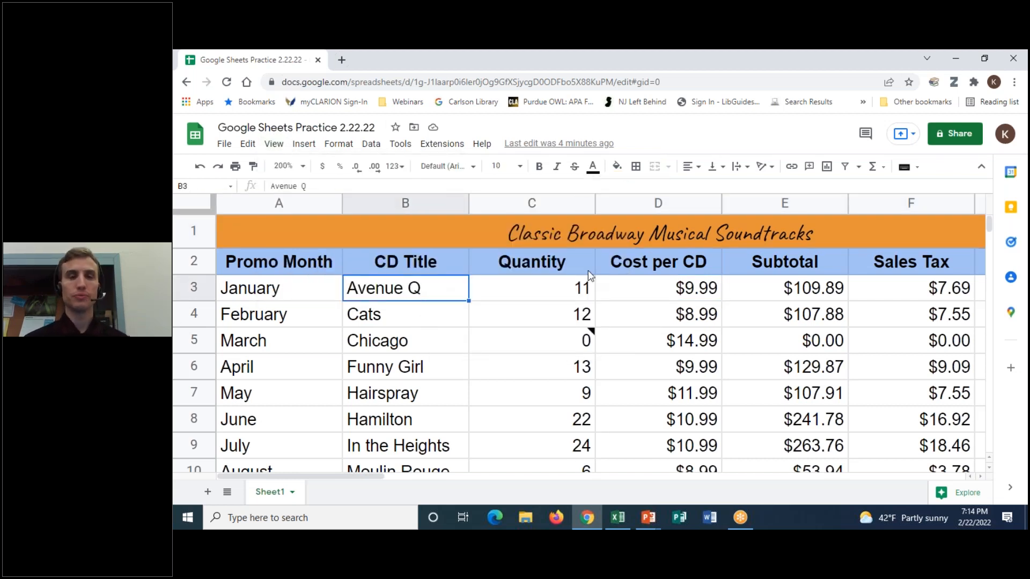
{"action": "left_click", "coordinate": [375, 344]}
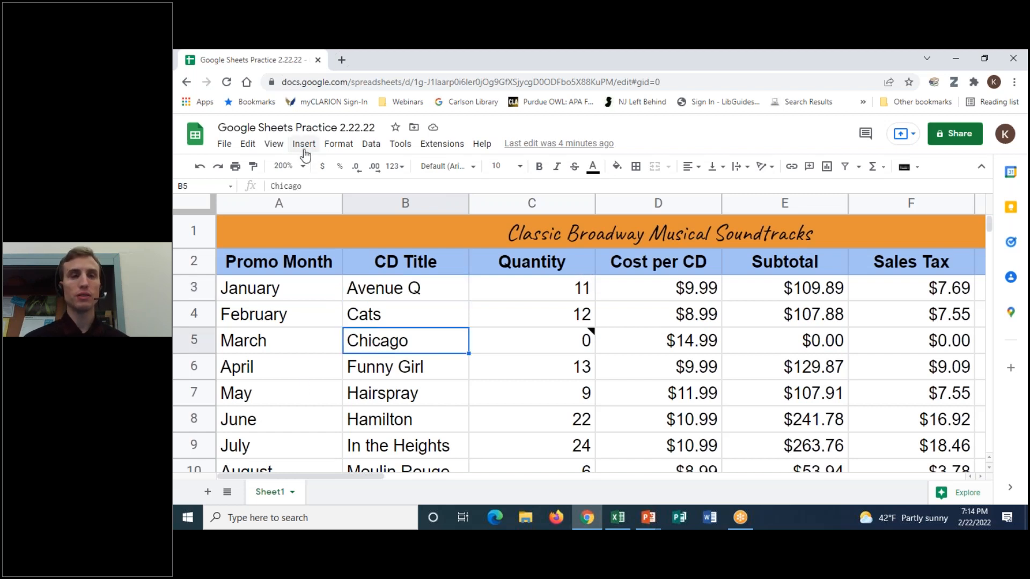
{"action": "left_click", "coordinate": [274, 145]}
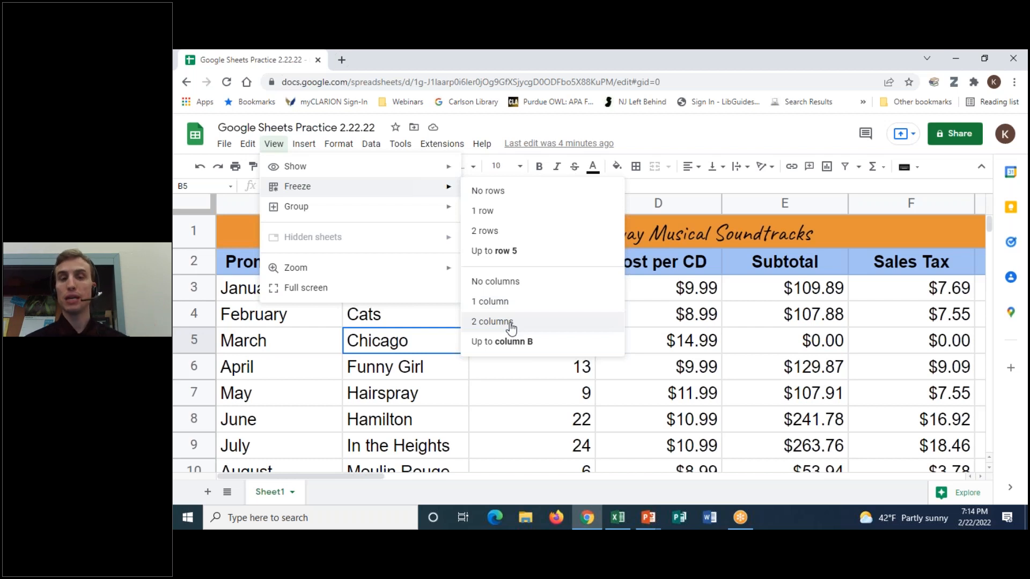
{"action": "left_click", "coordinate": [652, 313]}
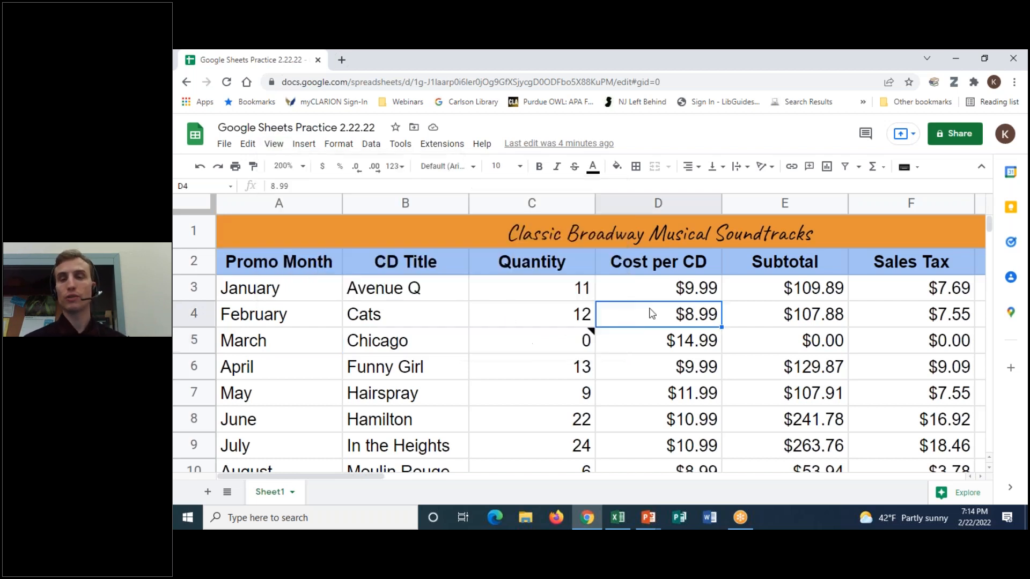
{"action": "left_click", "coordinate": [584, 292]}
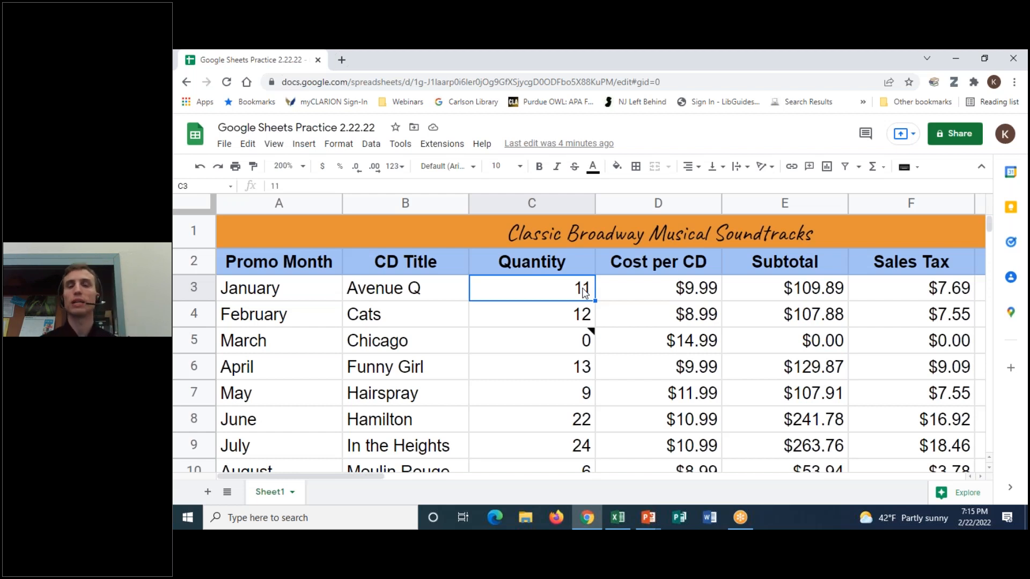
{"action": "left_click", "coordinate": [510, 260]}
- Select header cell C2 and freeze the top two rows
{"action": "left_click", "coordinate": [464, 269]}
{"action": "left_click", "coordinate": [504, 290]}
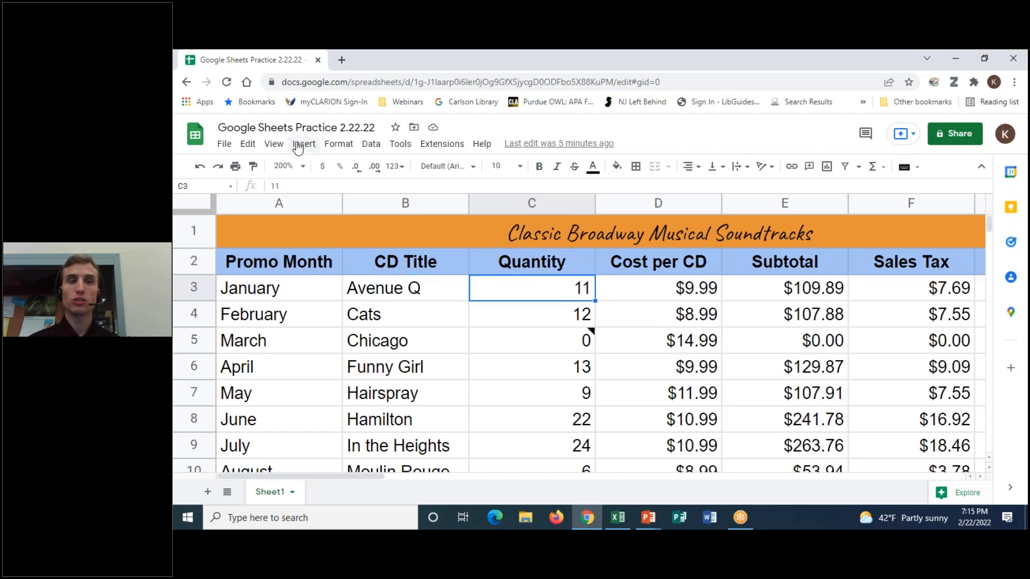
{"action": "left_click", "coordinate": [478, 260]}
{"action": "left_click", "coordinate": [273, 144]}
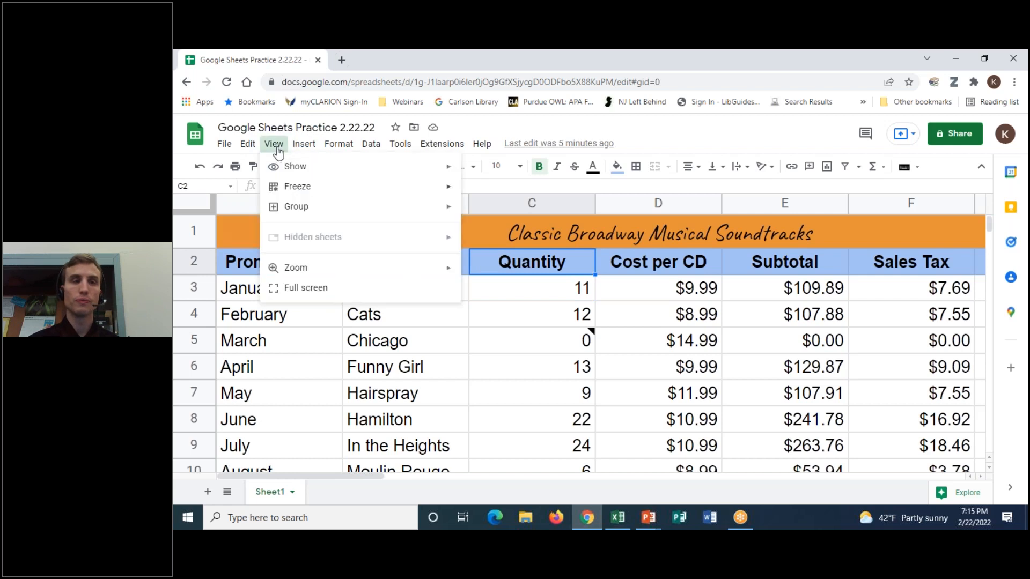
{"action": "mouse_move", "coordinate": [313, 188]}
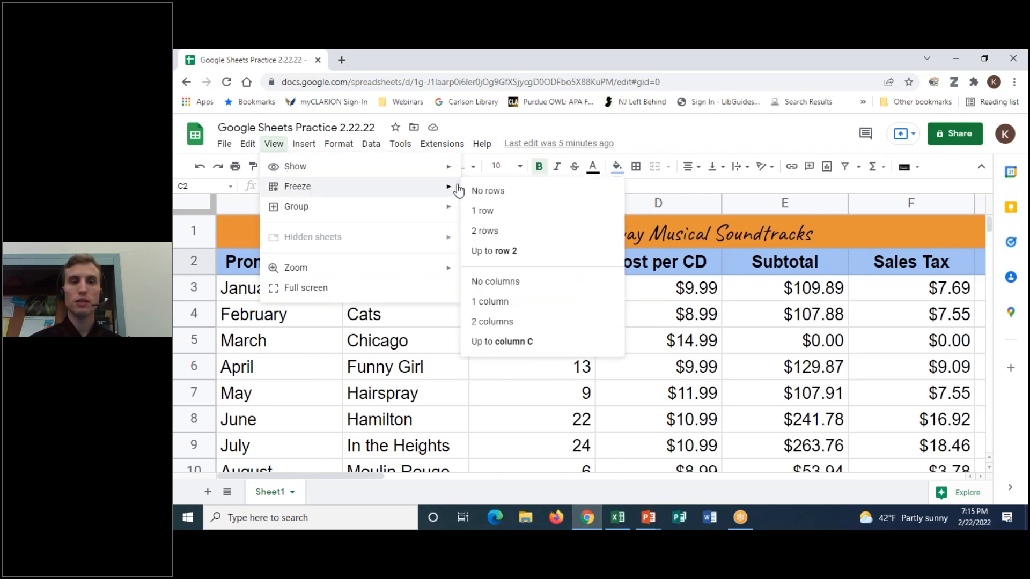
{"action": "left_click", "coordinate": [485, 231]}
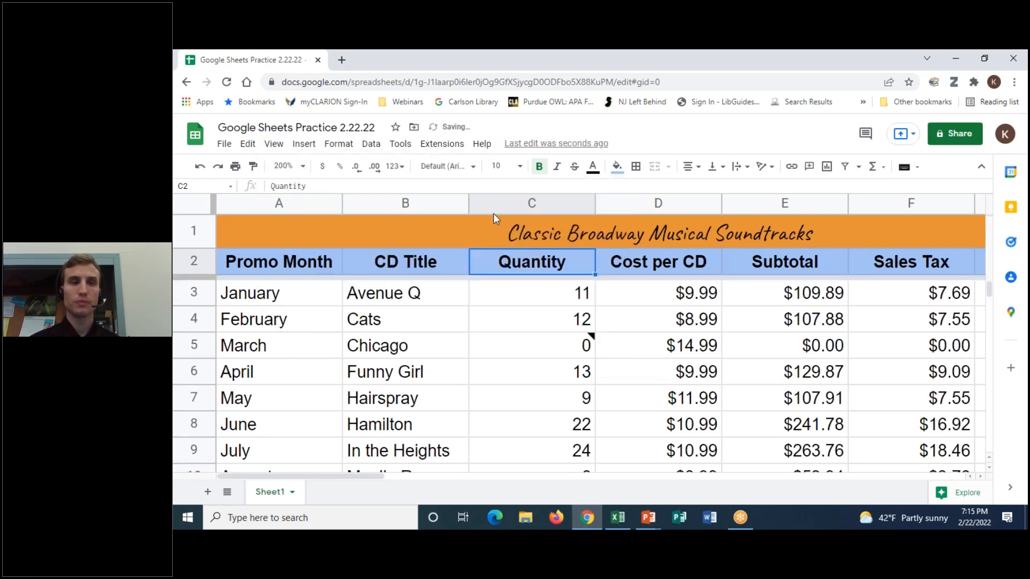
- Try freezing the first two columns, which triggers the merged-cell warning
{"action": "left_click", "coordinate": [274, 143]}
{"action": "mouse_move", "coordinate": [285, 188]}
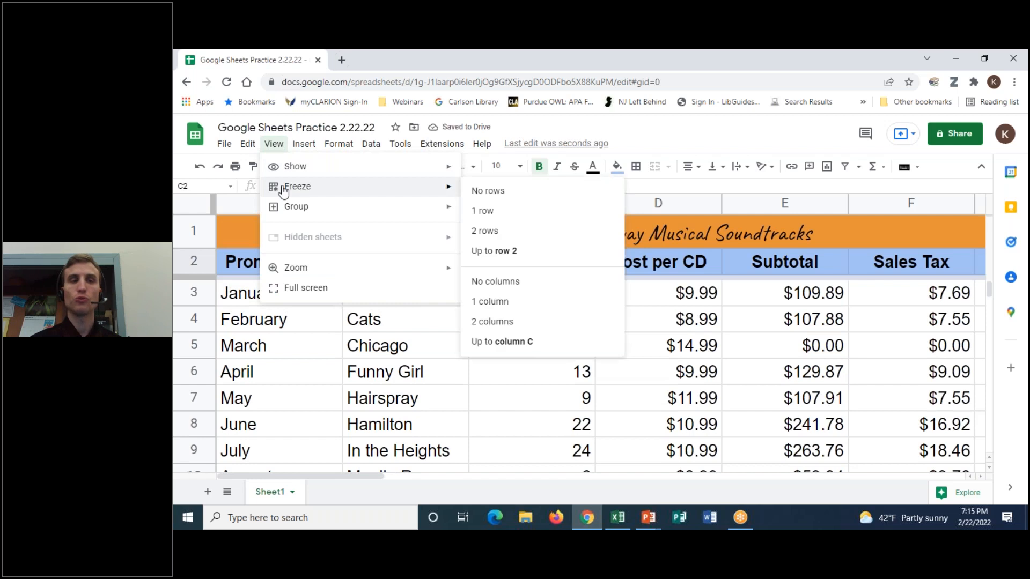
{"action": "left_click", "coordinate": [487, 322]}
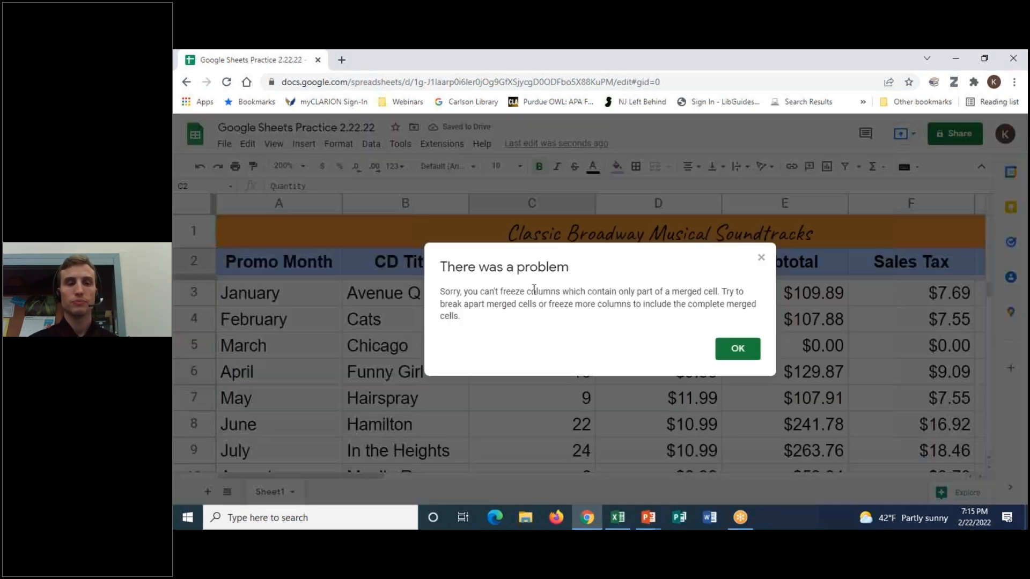
- Dismiss the warning and unmerge the 'Classic Broadway Musical Soundtracks' title in row 1
{"action": "left_click", "coordinate": [749, 352]}
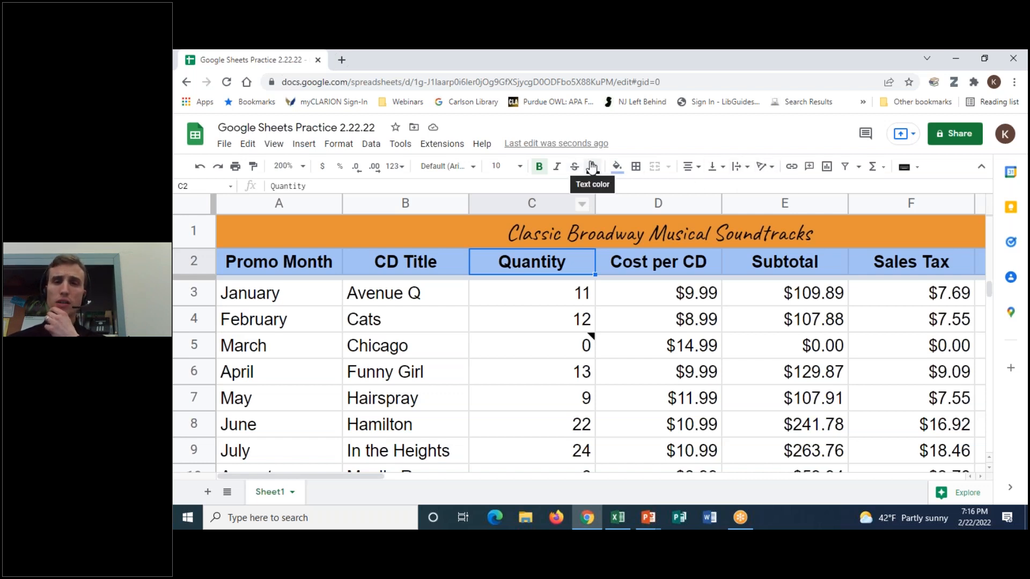
{"action": "left_click", "coordinate": [620, 229]}
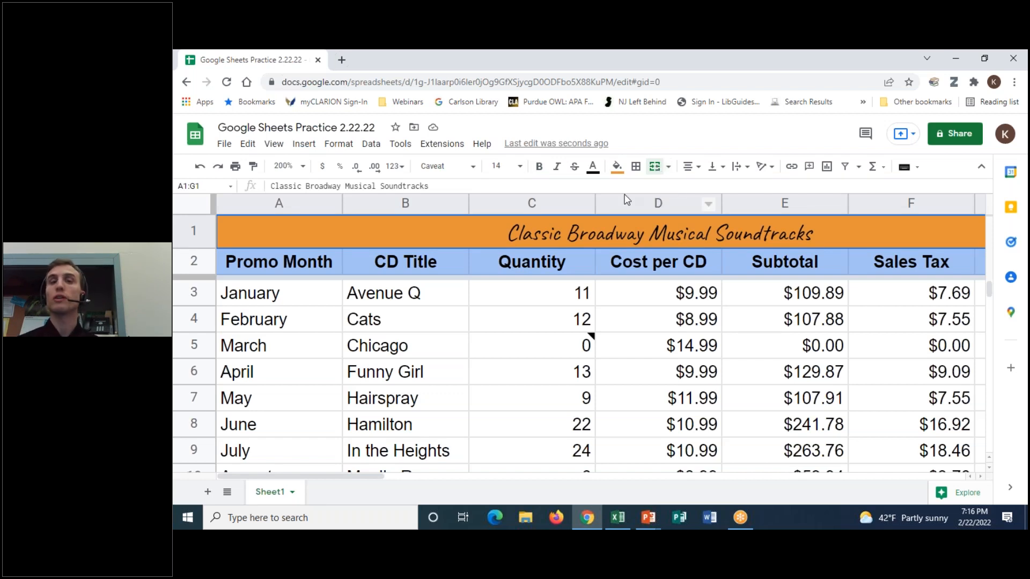
{"action": "left_click", "coordinate": [652, 174]}
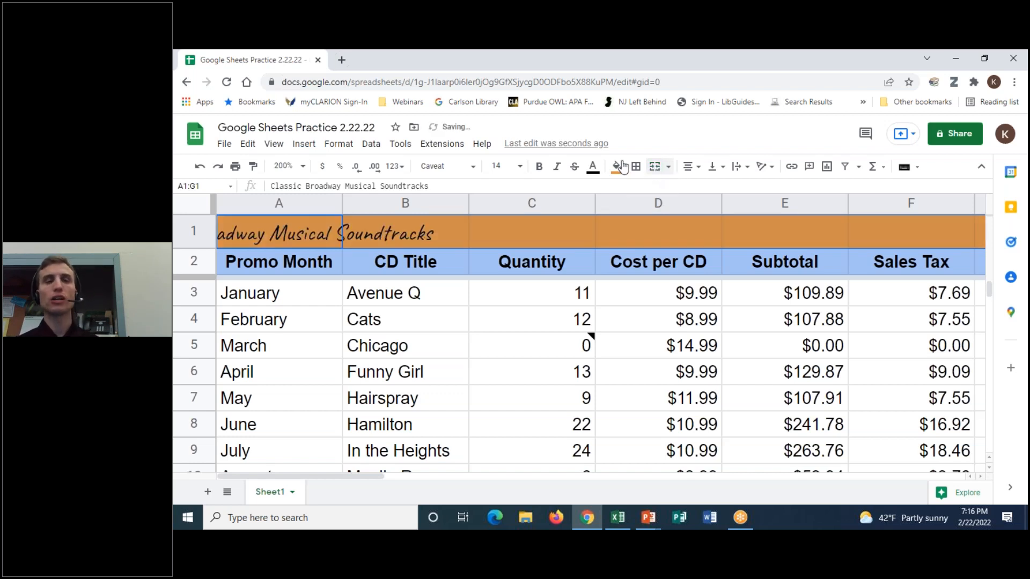
- Freeze the first two columns alongside the frozen top two rows
{"action": "left_click", "coordinate": [275, 144]}
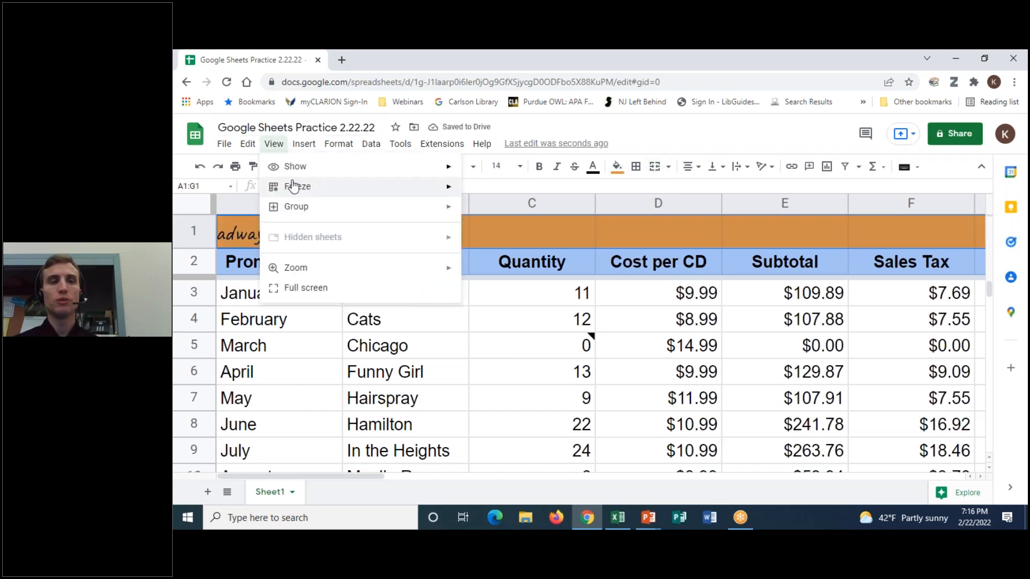
{"action": "mouse_move", "coordinate": [293, 186]}
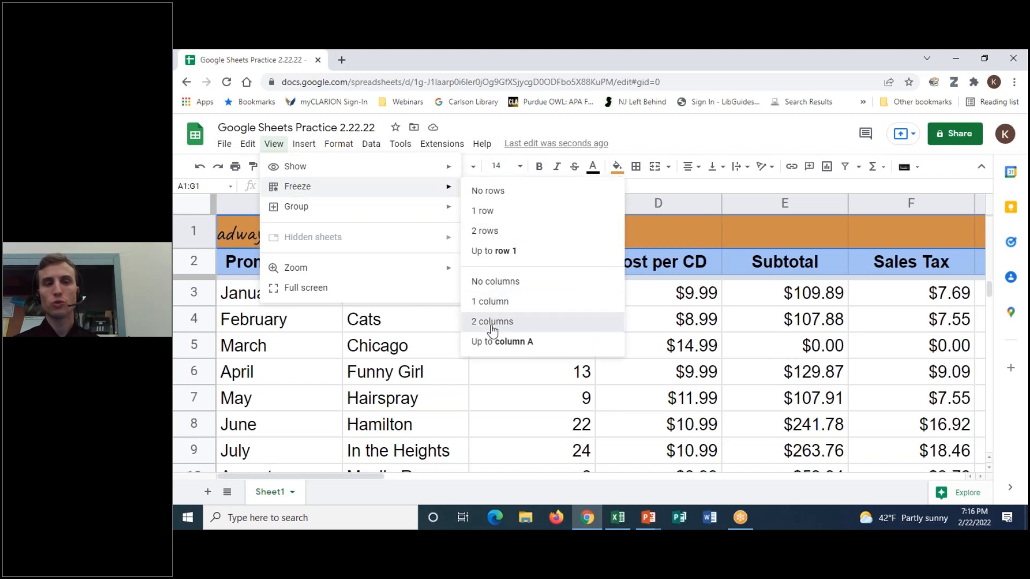
{"action": "left_click", "coordinate": [491, 321]}
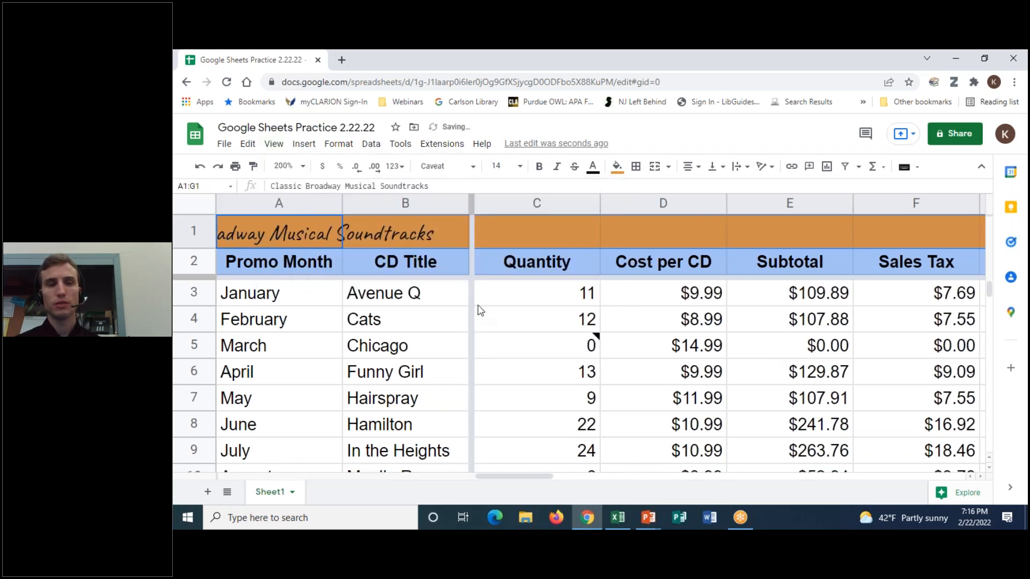
{"action": "scroll", "coordinate": [990, 298], "scroll_direction": "down", "scroll_amount": 3}
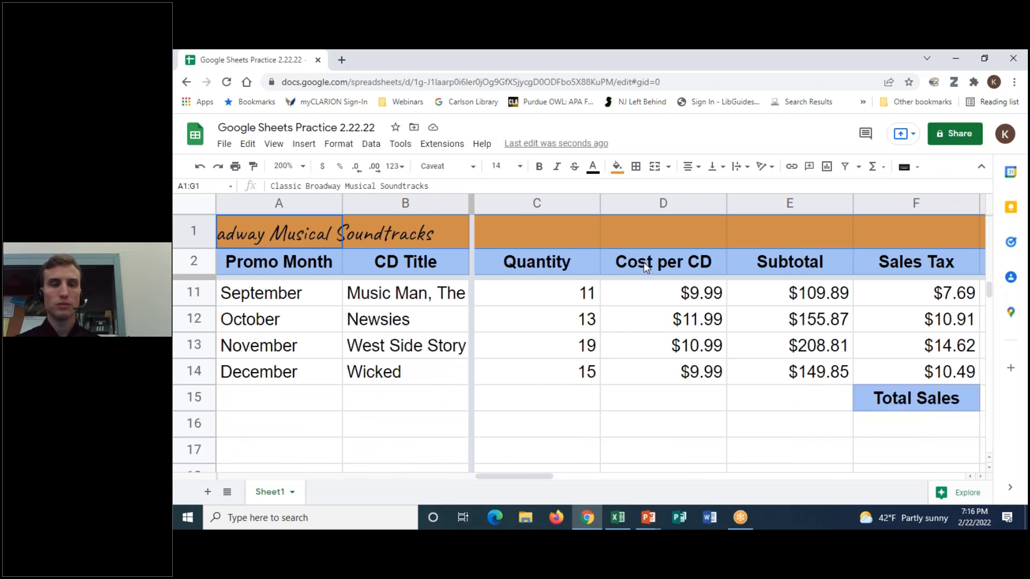
{"action": "left_click_drag", "start_coordinate": [532, 476], "coordinate": [586, 474]}
{"action": "scroll", "coordinate": [465, 380], "scroll_direction": "up", "scroll_amount": 2}
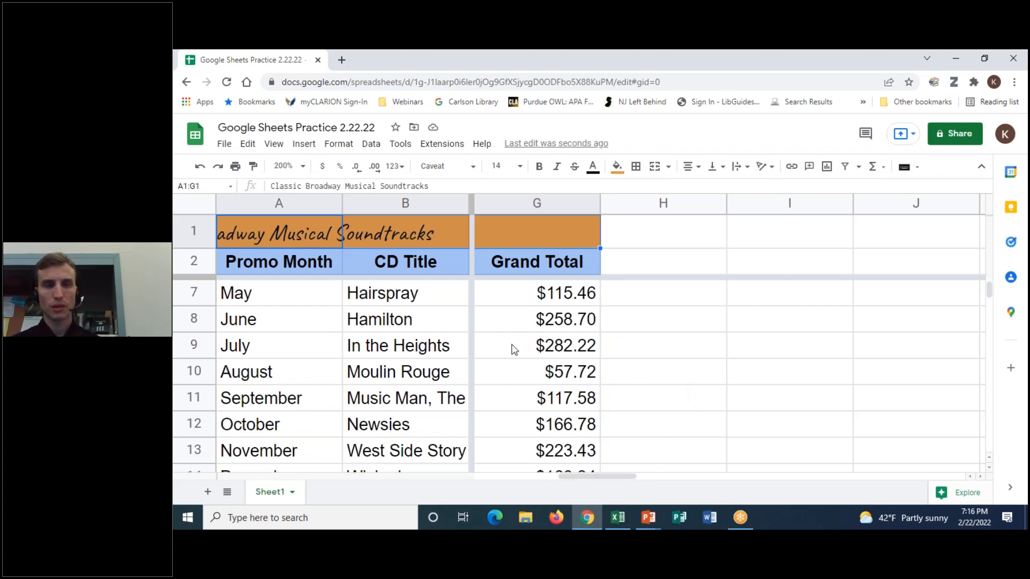
{"action": "left_click_drag", "start_coordinate": [588, 474], "coordinate": [527, 477]}
{"action": "scroll", "coordinate": [580, 400], "scroll_direction": "down", "scroll_amount": 5}
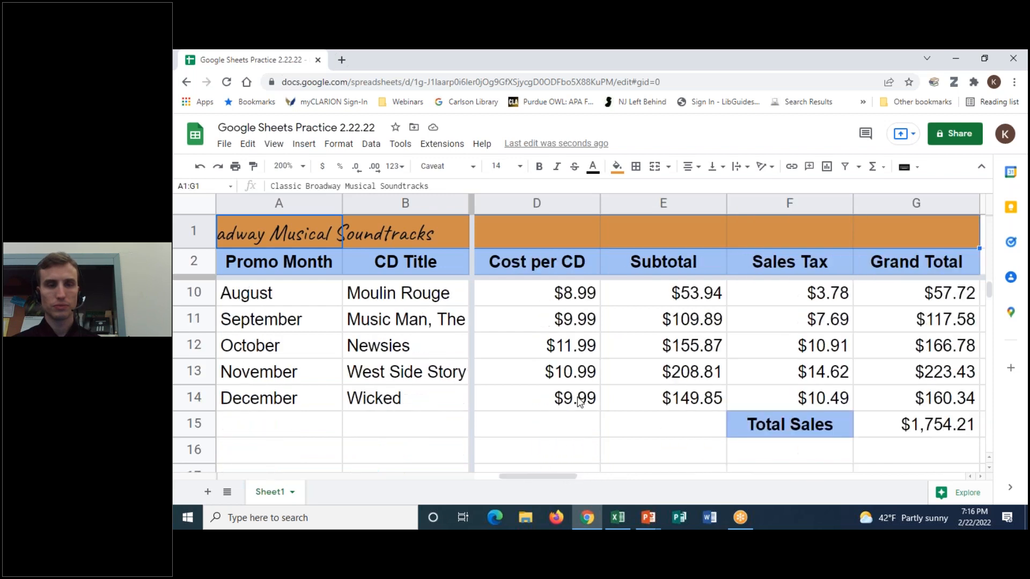
{"action": "scroll", "coordinate": [580, 402], "scroll_direction": "down", "scroll_amount": 3}
{"action": "scroll", "coordinate": [580, 402], "scroll_direction": "up", "scroll_amount": 2}
{"action": "scroll", "coordinate": [580, 402], "scroll_direction": "up", "scroll_amount": 1}
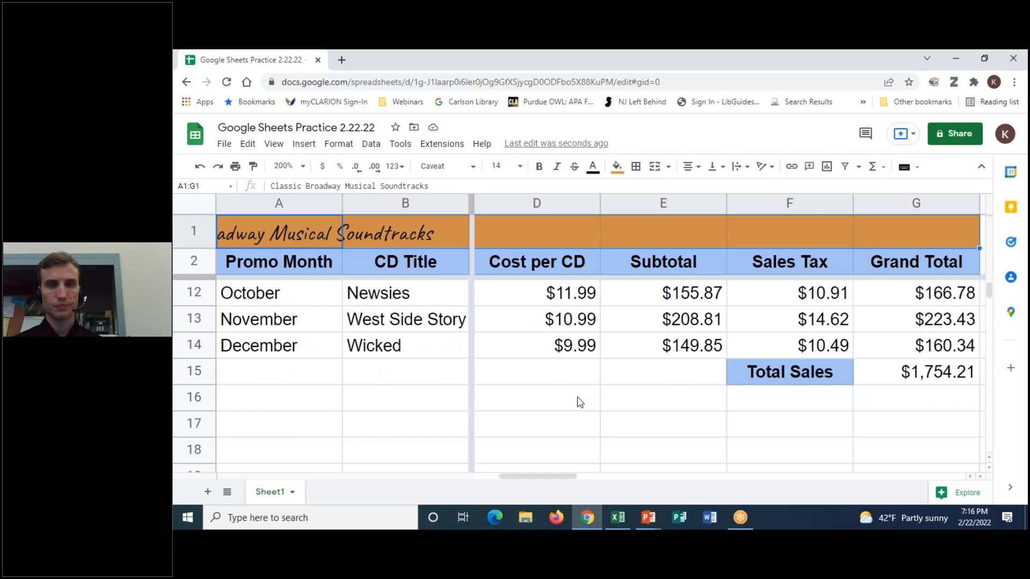
{"action": "scroll", "coordinate": [580, 403], "scroll_direction": "up", "scroll_amount": 6}
{"action": "scroll", "coordinate": [580, 403], "scroll_direction": "up", "scroll_amount": 3}
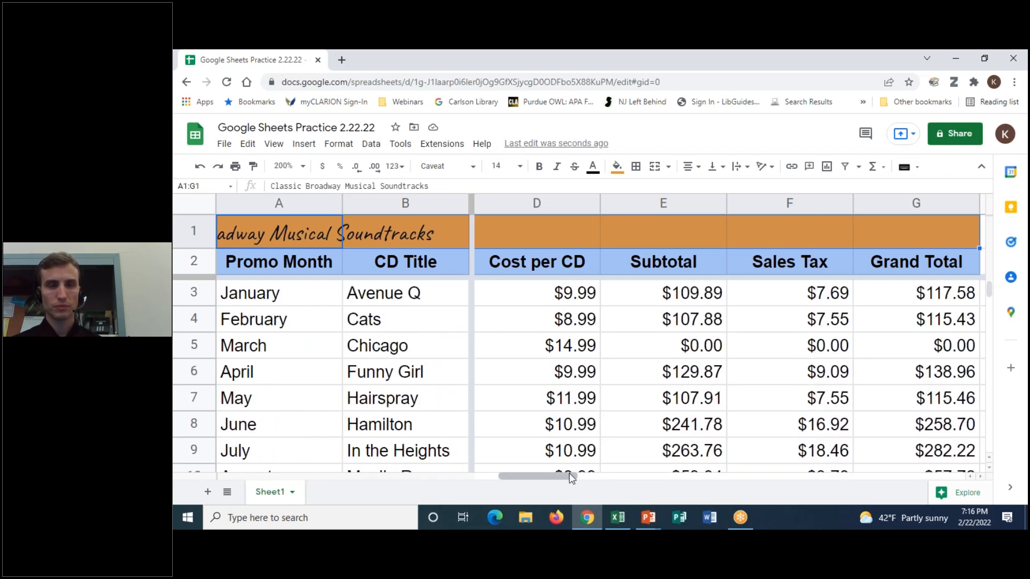
{"action": "left_click_drag", "start_coordinate": [568, 473], "coordinate": [423, 475]}
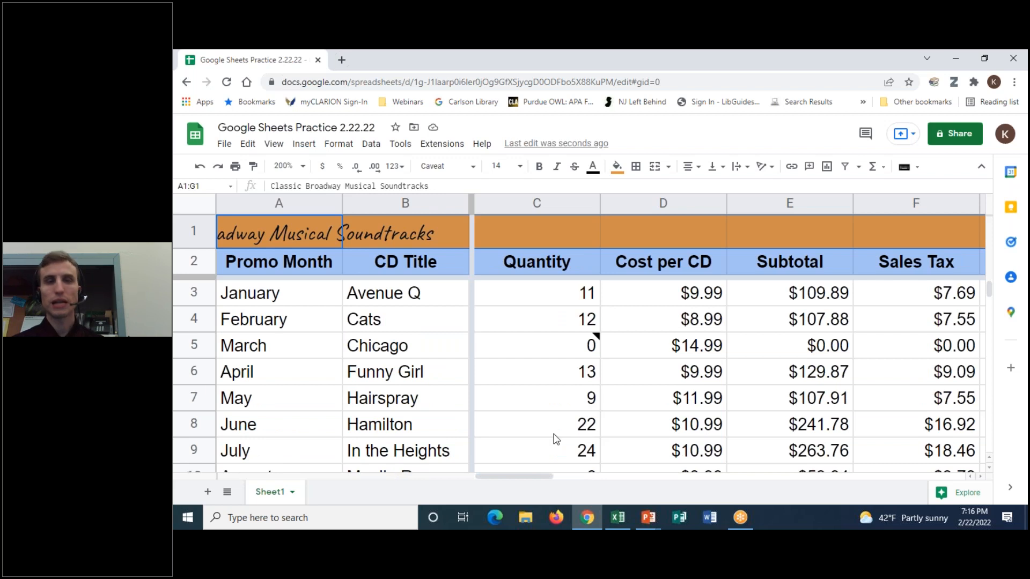
- Remove all frozen rows and columns so nothing stays frozen
{"action": "left_click", "coordinate": [283, 147]}
{"action": "mouse_move", "coordinate": [276, 187]}
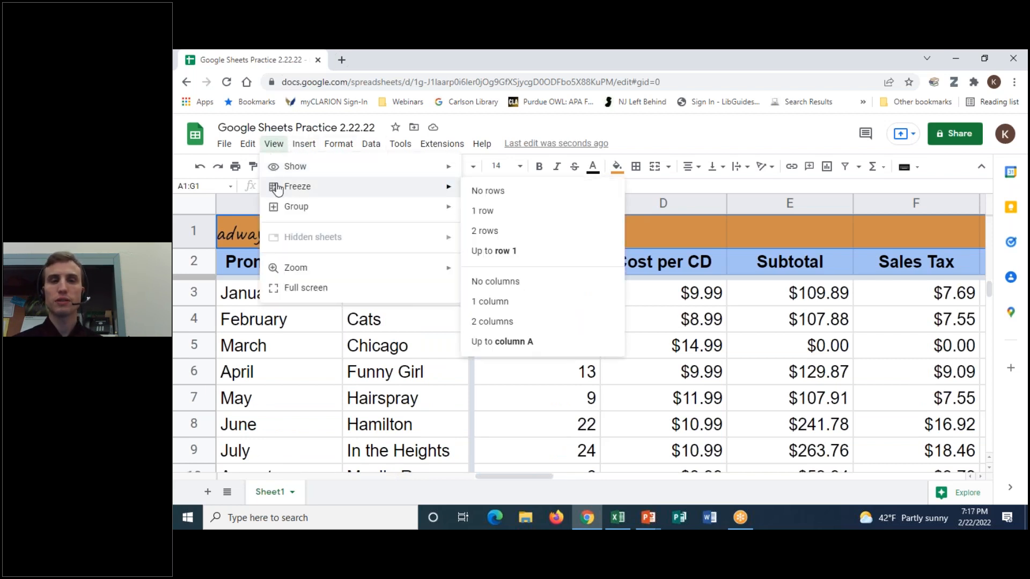
{"action": "left_click", "coordinate": [490, 191]}
{"action": "left_click", "coordinate": [274, 144]}
{"action": "mouse_move", "coordinate": [287, 188]}
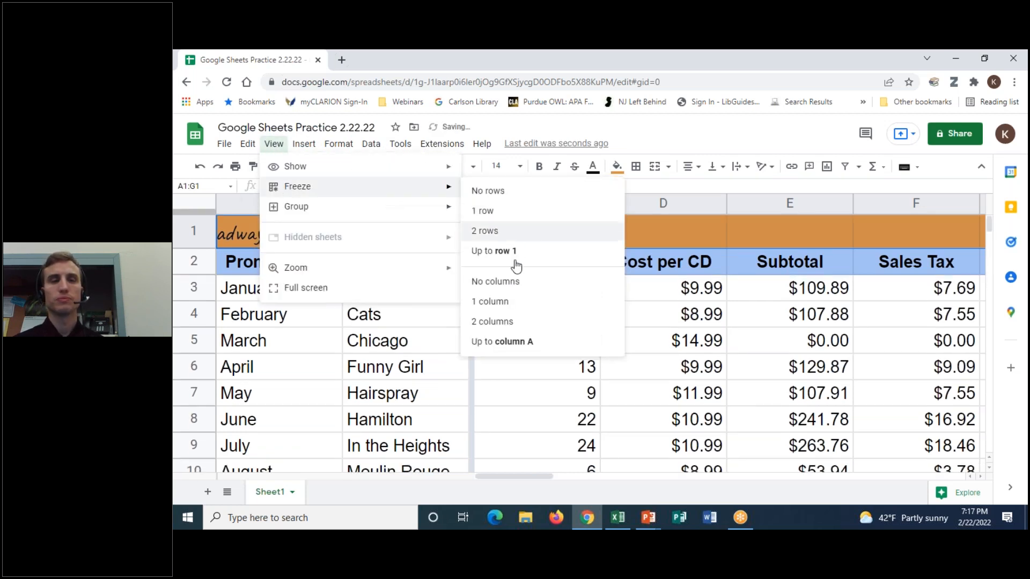
{"action": "left_click", "coordinate": [519, 282]}
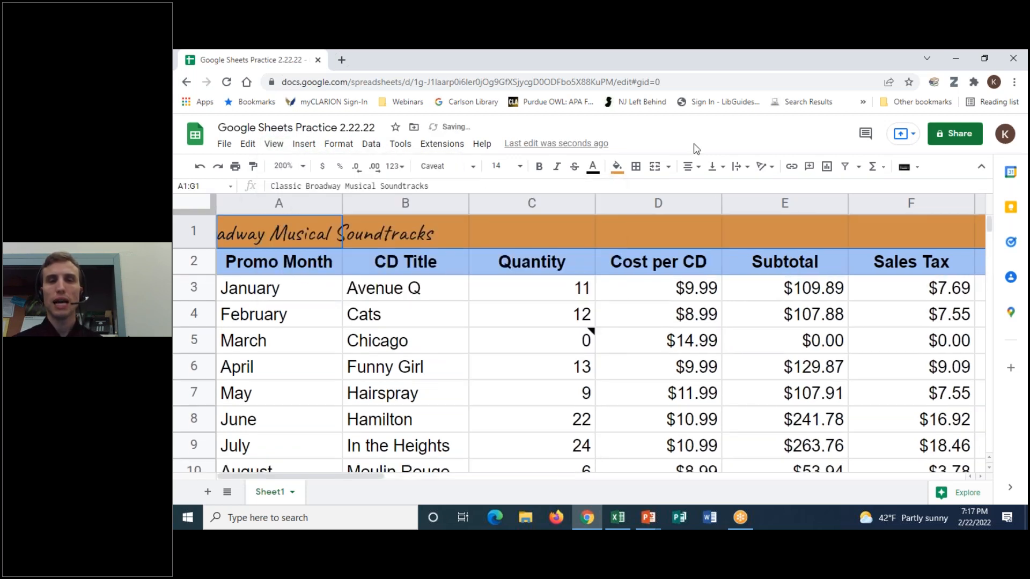
- Set the sheet zoom to 150%
{"action": "left_click", "coordinate": [321, 240]}
{"action": "left_click", "coordinate": [292, 166]}
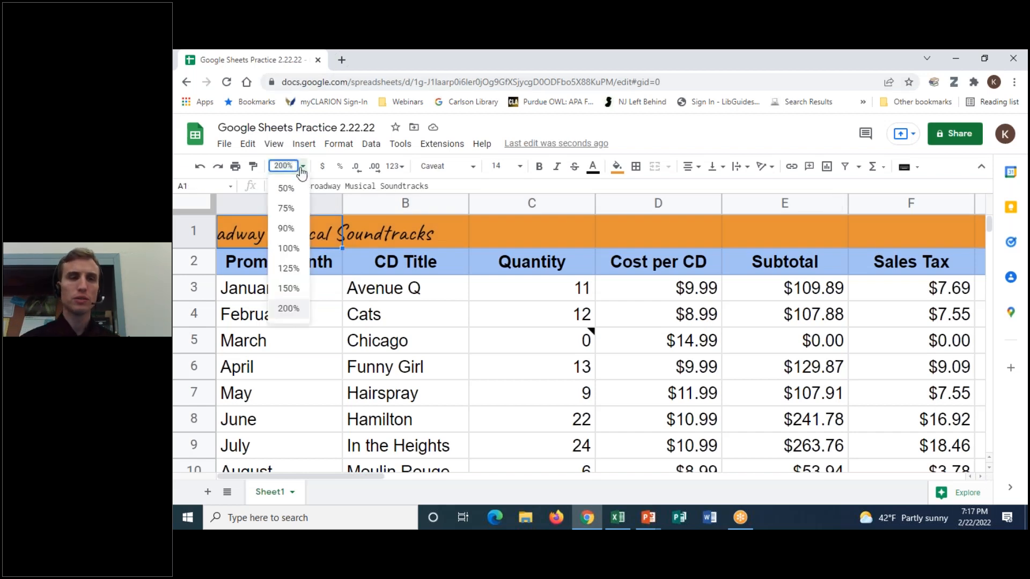
{"action": "left_click", "coordinate": [288, 291]}
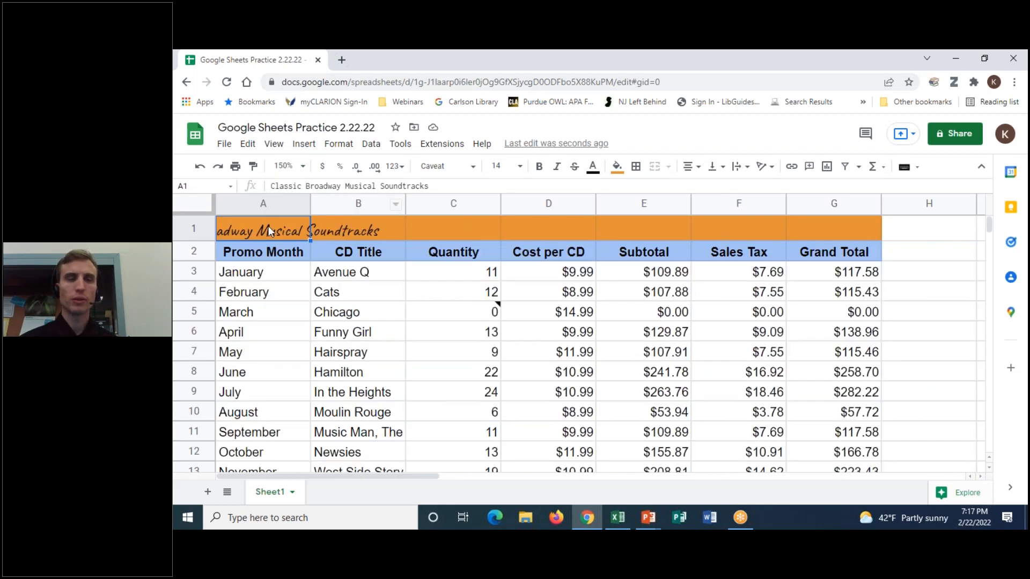
- Merge A1:G1 so the title 'Classic Broadway Musical Soundtracks' spans the table again
{"action": "left_click_drag", "start_coordinate": [244, 227], "coordinate": [816, 230]}
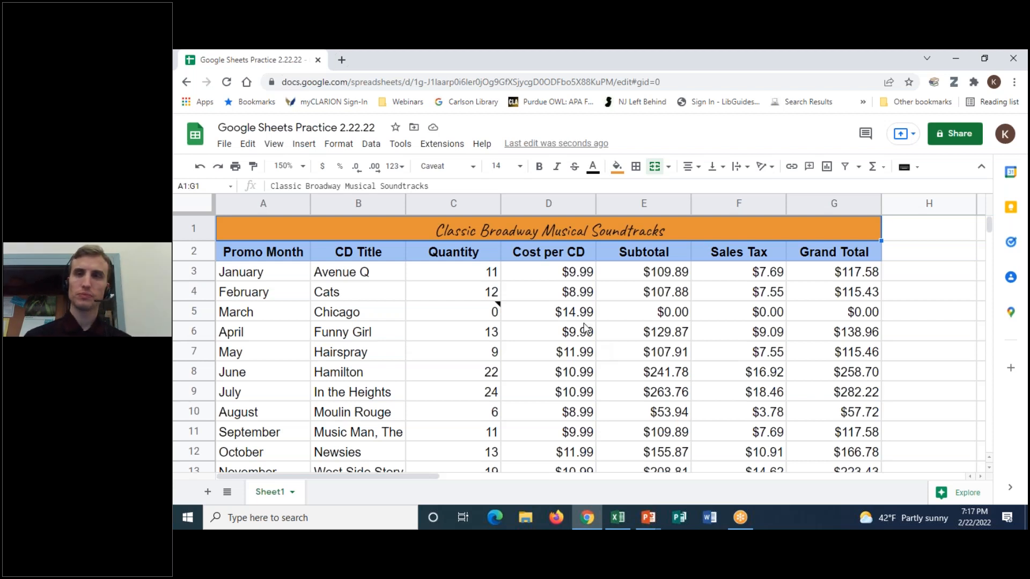
{"action": "left_click", "coordinate": [781, 72]}
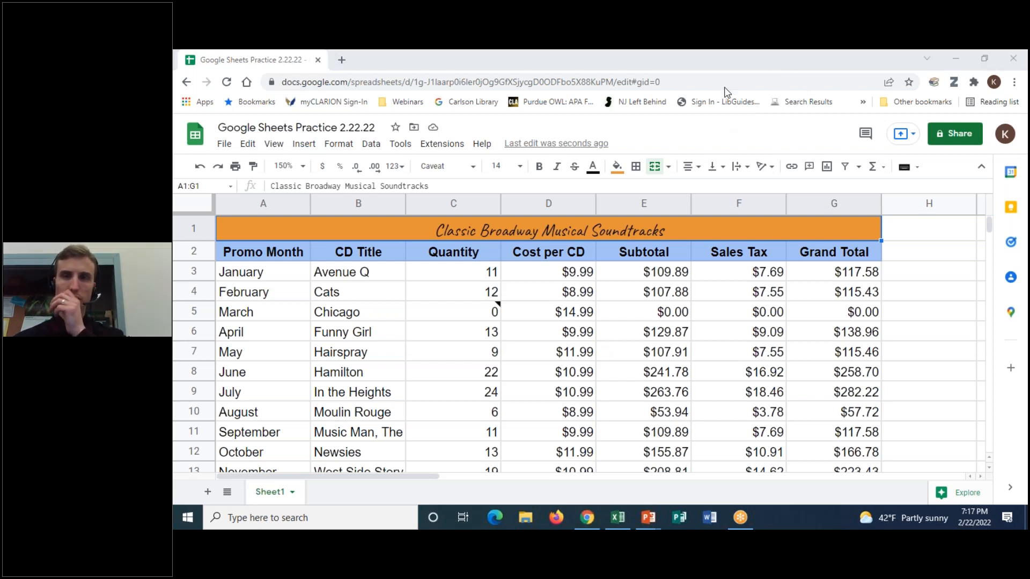
{"action": "mouse_move", "coordinate": [496, 310]}
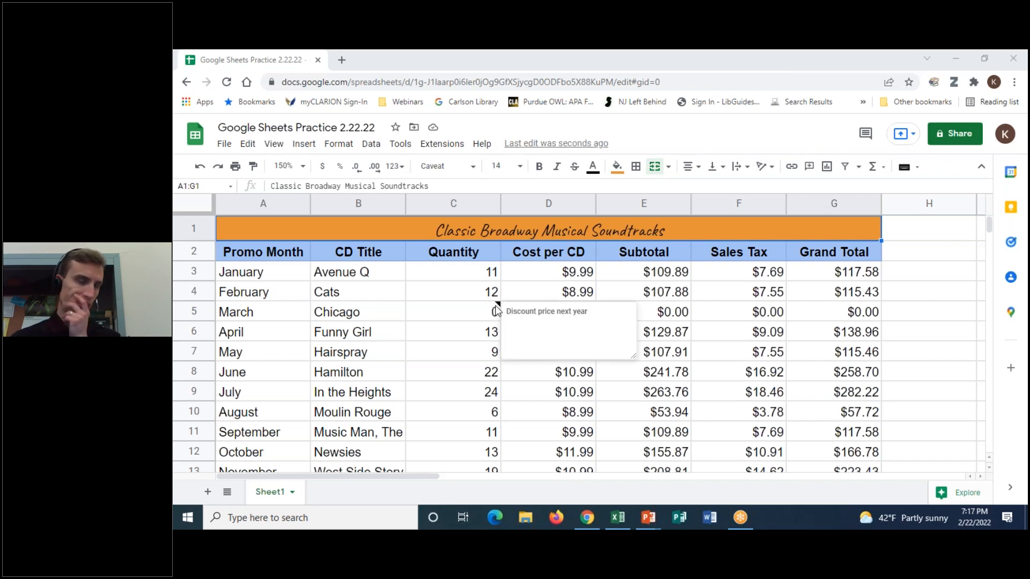
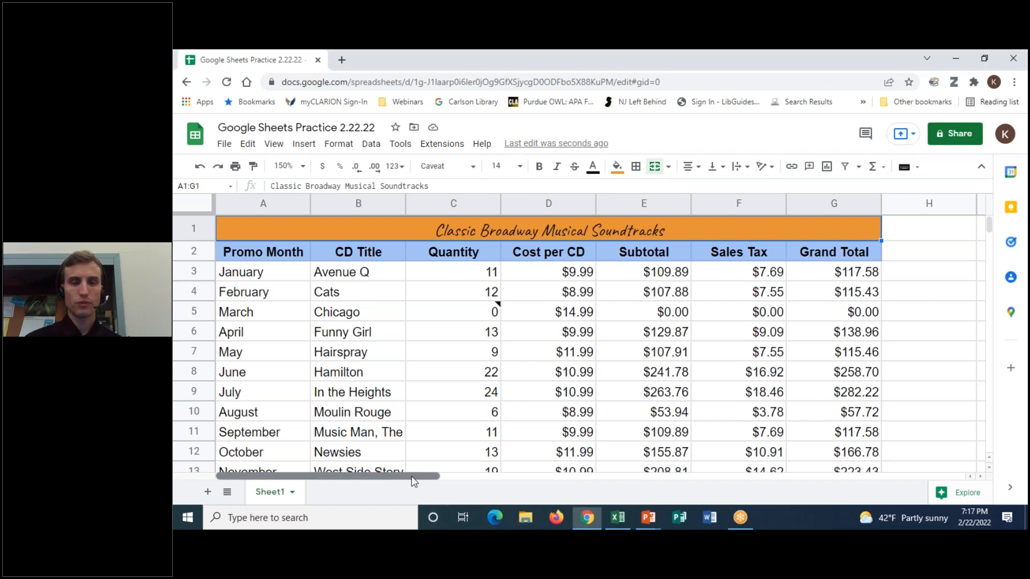
- Scroll right to the empty columns and select cell H2 beside the header row
{"action": "left_click_drag", "start_coordinate": [430, 478], "coordinate": [499, 478]}
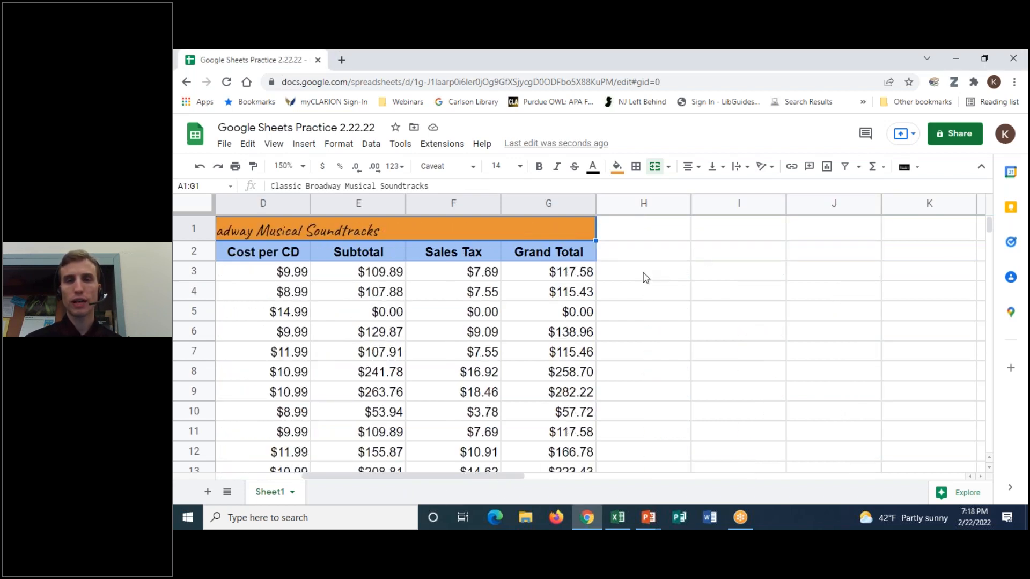
{"action": "left_click", "coordinate": [646, 258]}
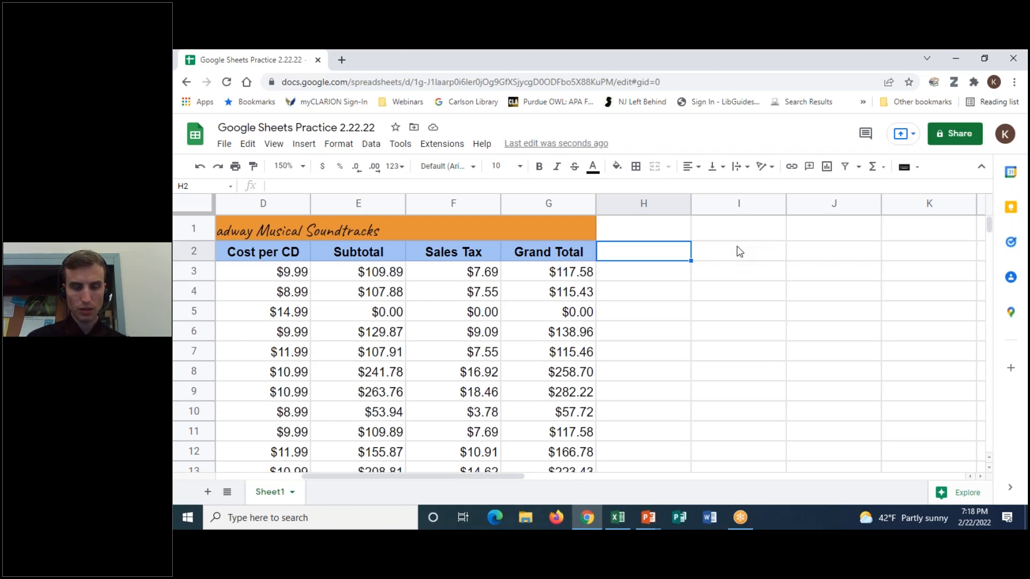
- Enter the heading 'Shelf Location of Item' in cell H2
{"action": "type", "text": "Location o"}
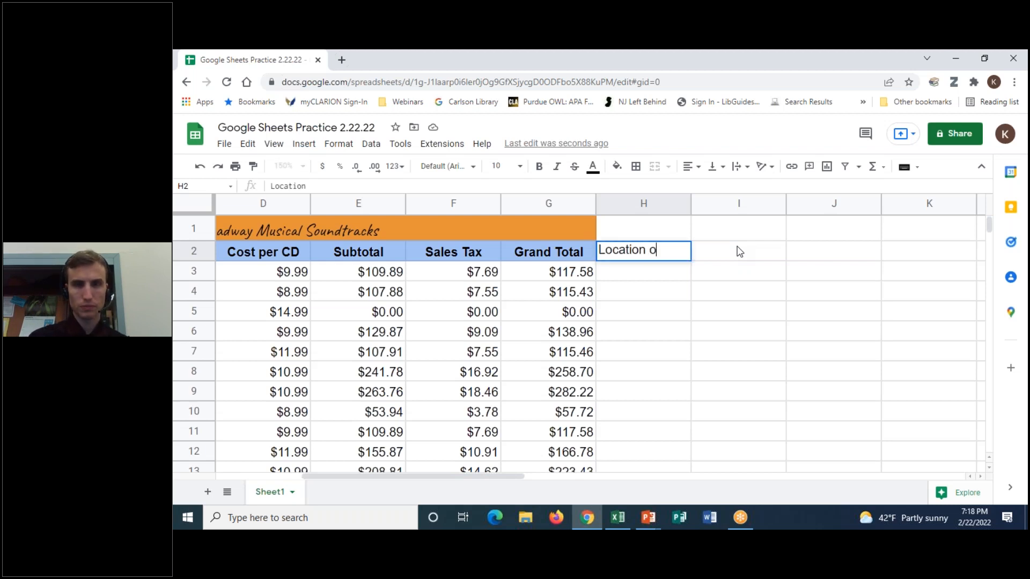
{"action": "type", "text": "f Ite"}
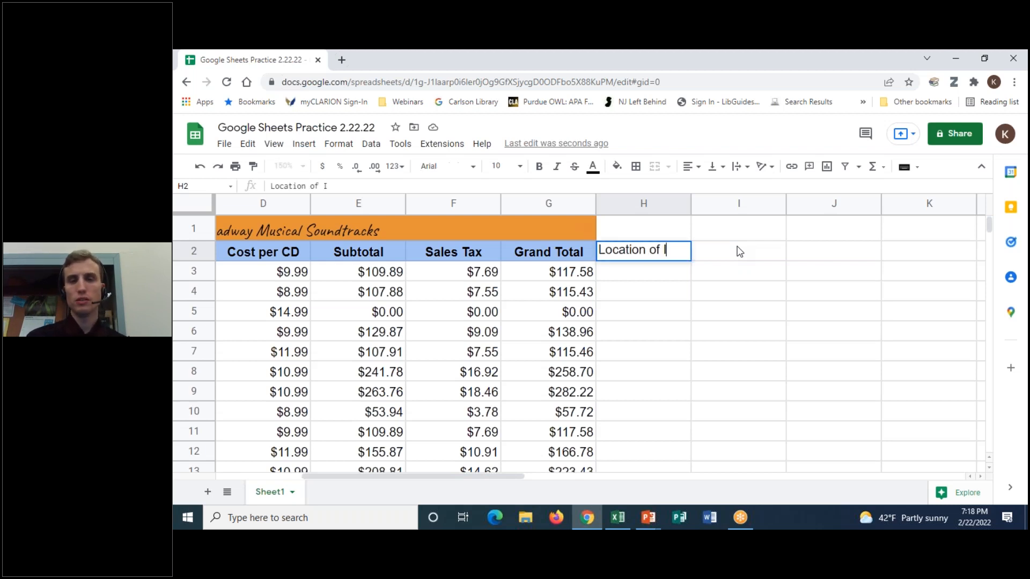
{"action": "key", "text": "BackSpace"}
{"action": "key", "text": "BackSpace"}
{"action": "key", "text": "BackSpace"}
{"action": "key", "text": "BackSpace"}
{"action": "key", "text": "BackSpace"}
{"action": "key", "text": "BackSpace"}
{"action": "key", "text": "BackSpace"}
{"action": "key", "text": "BackSpace"}
{"action": "key", "text": "BackSpace"}
{"action": "key", "text": "BackSpace"}
{"action": "key", "text": "BackSpace"}
{"action": "key", "text": "BackSpace"}
{"action": "key", "text": "BackSpace"}
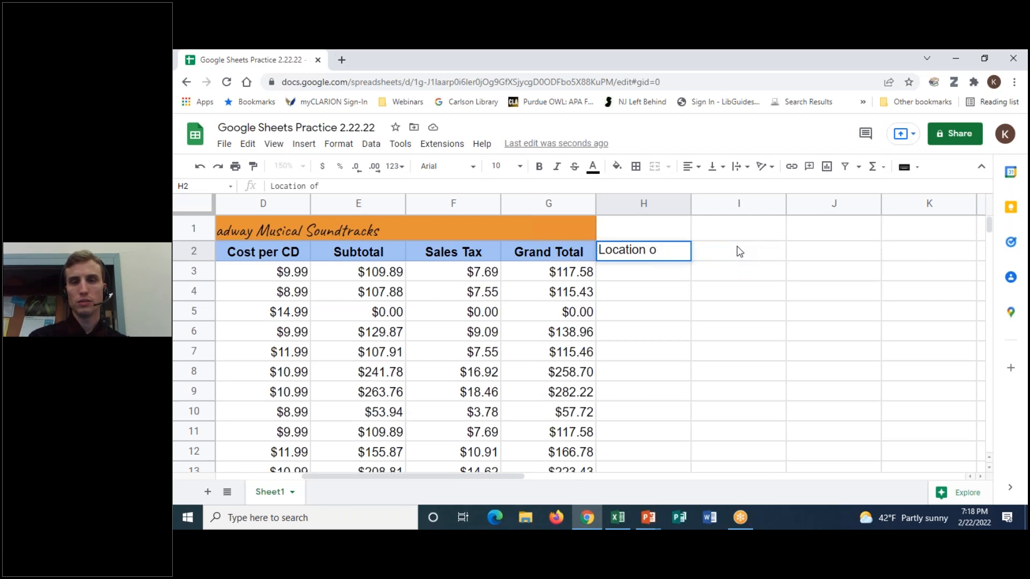
{"action": "key", "text": "BackSpace"}
{"action": "type", "text": "Sh"}
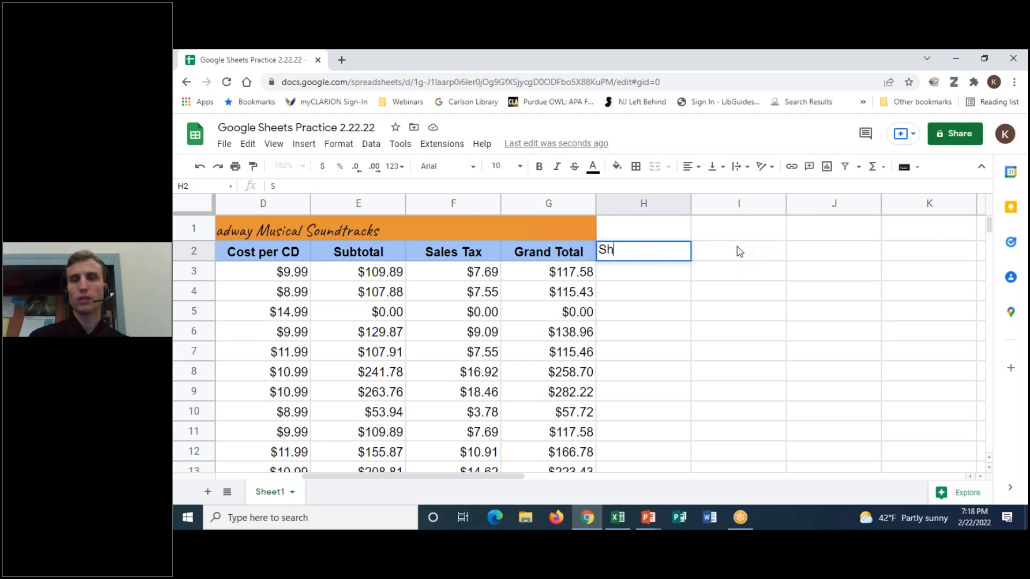
{"action": "type", "text": "elf Location of Item"}
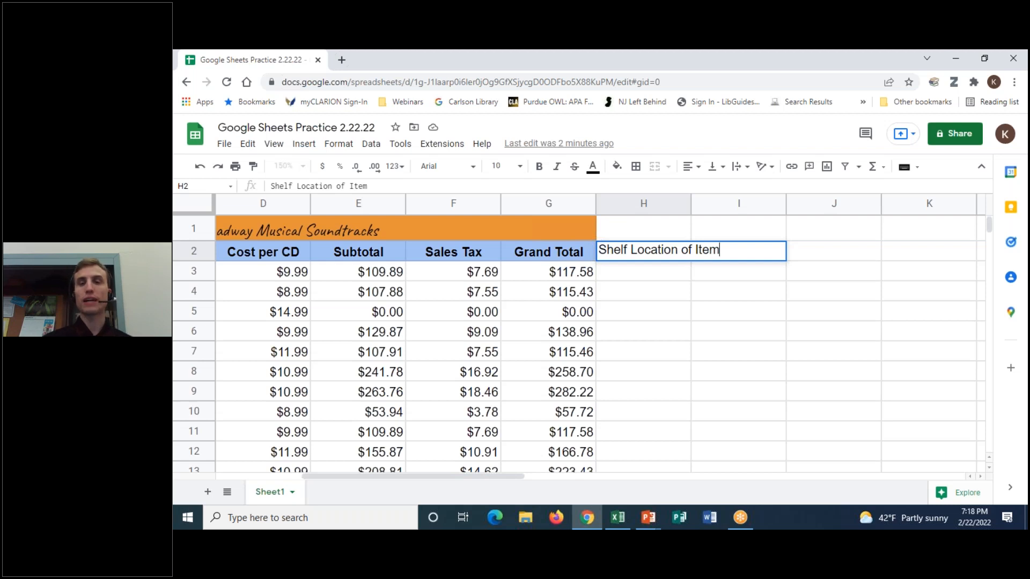
{"action": "key", "text": "Return"}
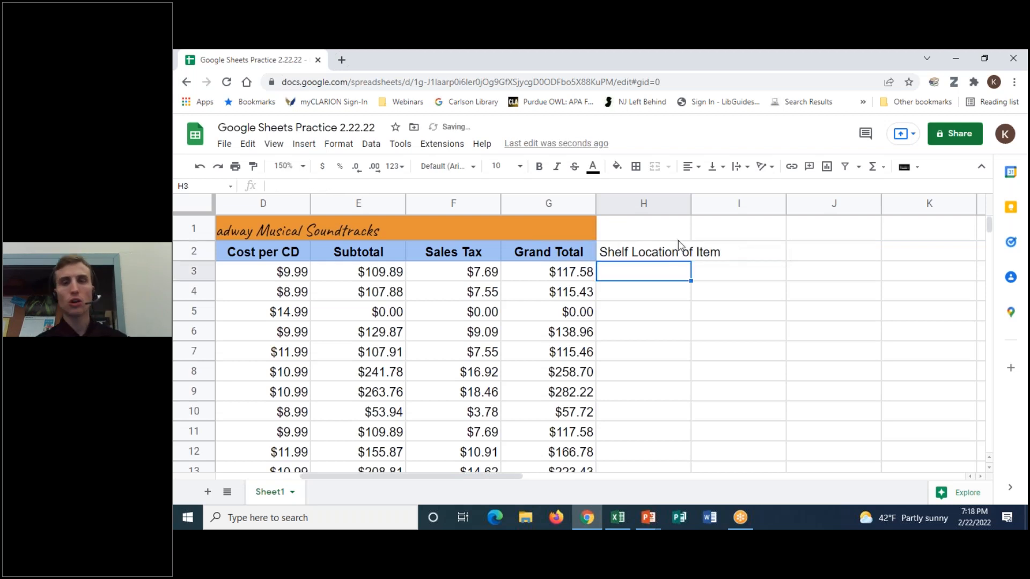
- Auto-fit column H to the 'Shelf Location of Item' heading, undoing an extra manual widening
{"action": "left_click", "coordinate": [681, 256]}
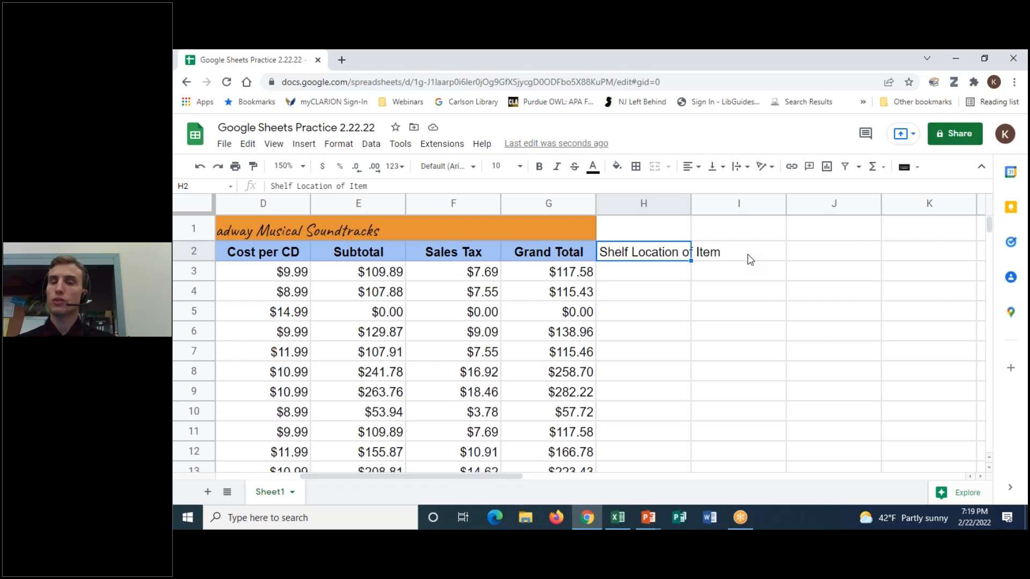
{"action": "double_click", "coordinate": [672, 255]}
{"action": "left_click", "coordinate": [690, 263]}
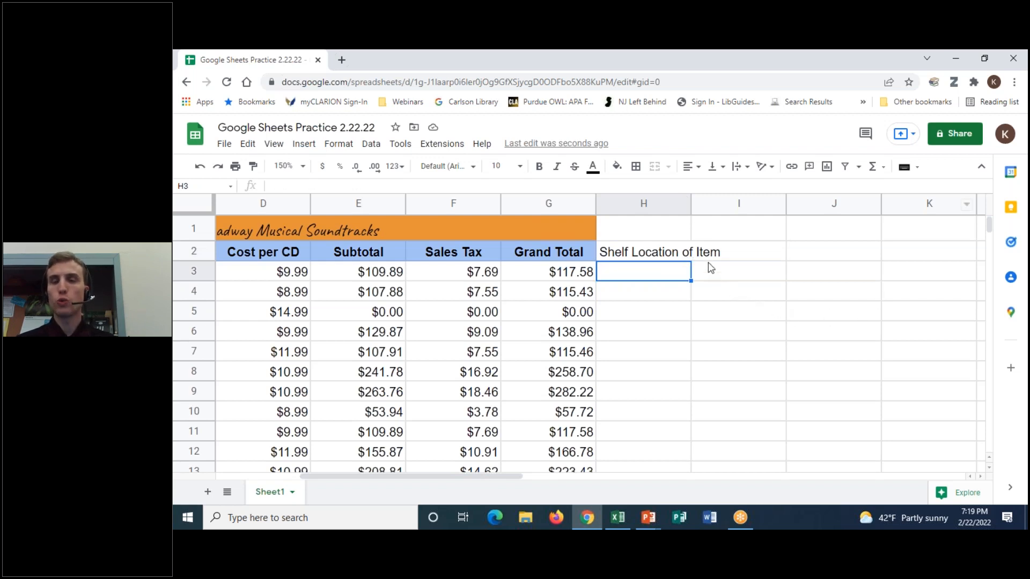
{"action": "double_click", "coordinate": [691, 202]}
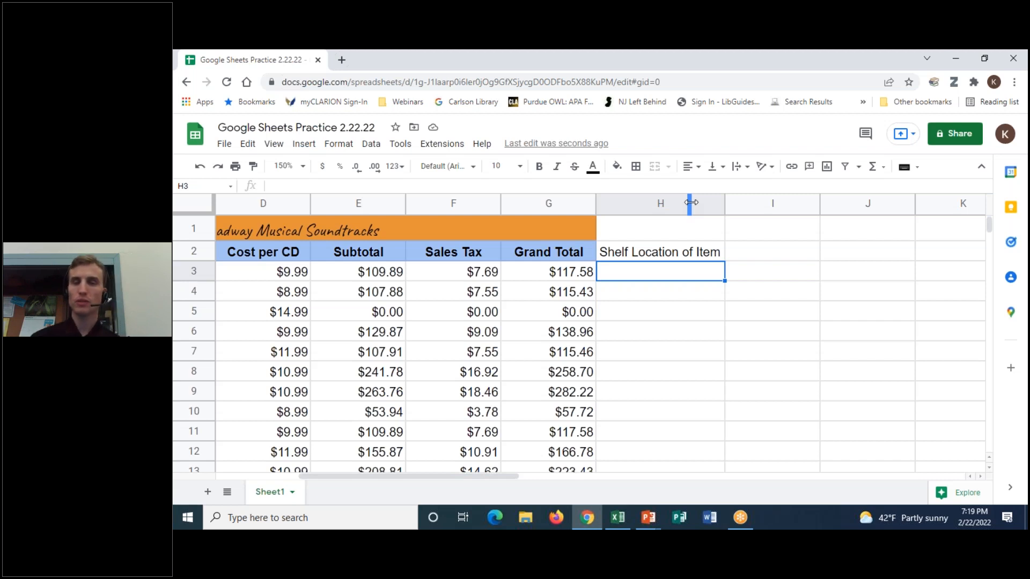
{"action": "left_click_drag", "start_coordinate": [727, 201], "coordinate": [792, 200]}
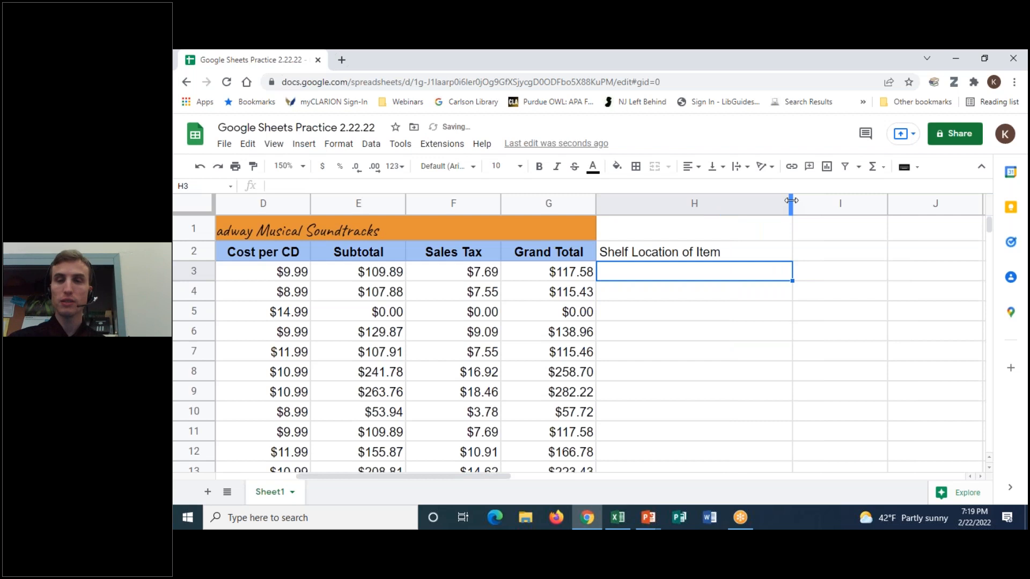
{"action": "key", "text": "ctrl+z"}
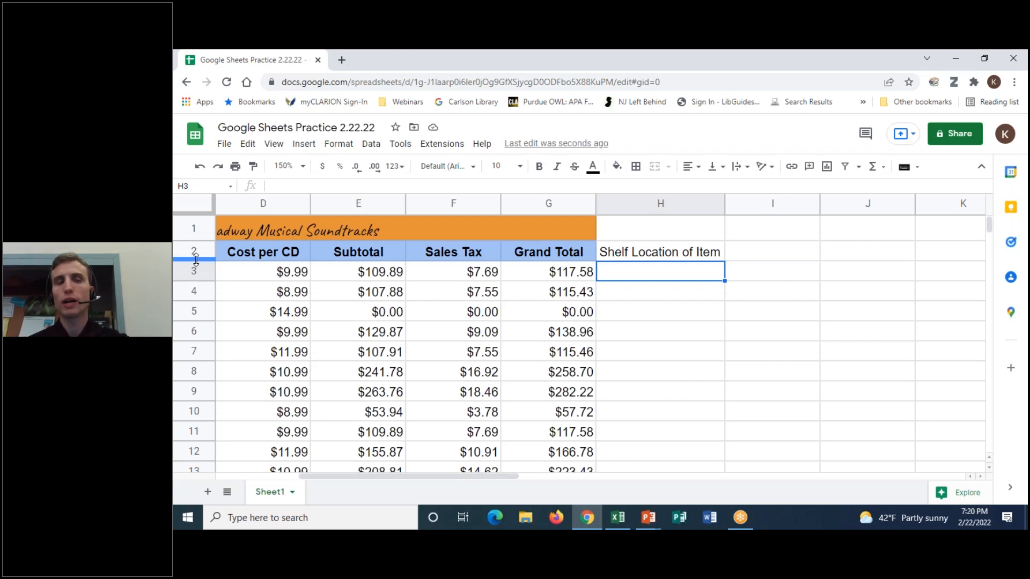
- Undo the column H width changes and the Shelf Location of Item heading, back to the merged title
{"action": "left_click", "coordinate": [664, 235]}
{"action": "left_click", "coordinate": [684, 261]}
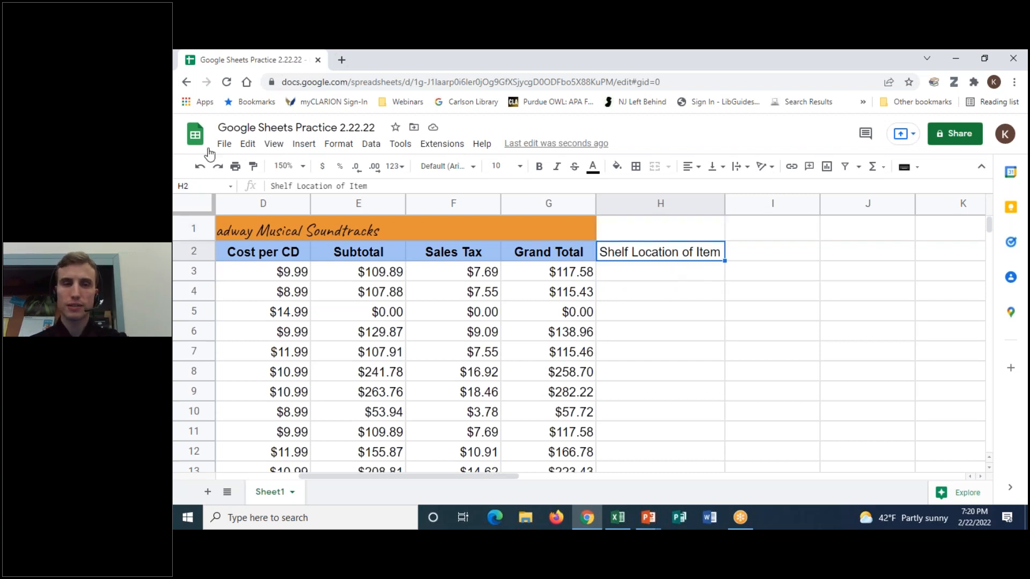
{"action": "left_click", "coordinate": [200, 167]}
{"action": "left_click", "coordinate": [200, 168]}
{"action": "left_click", "coordinate": [200, 168]}
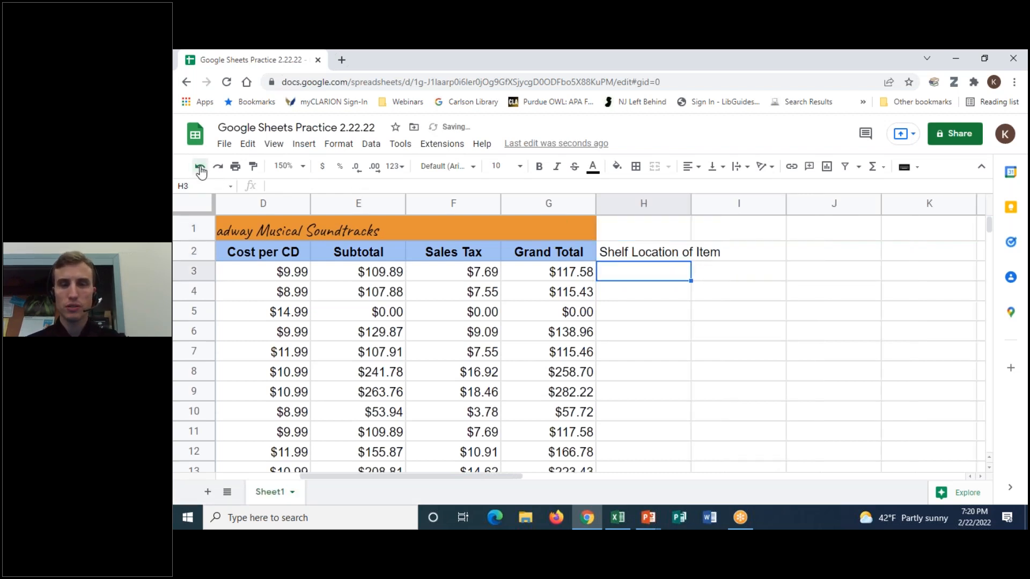
{"action": "left_click", "coordinate": [200, 167]}
{"action": "left_click", "coordinate": [200, 167]}
{"action": "left_click", "coordinate": [200, 168]}
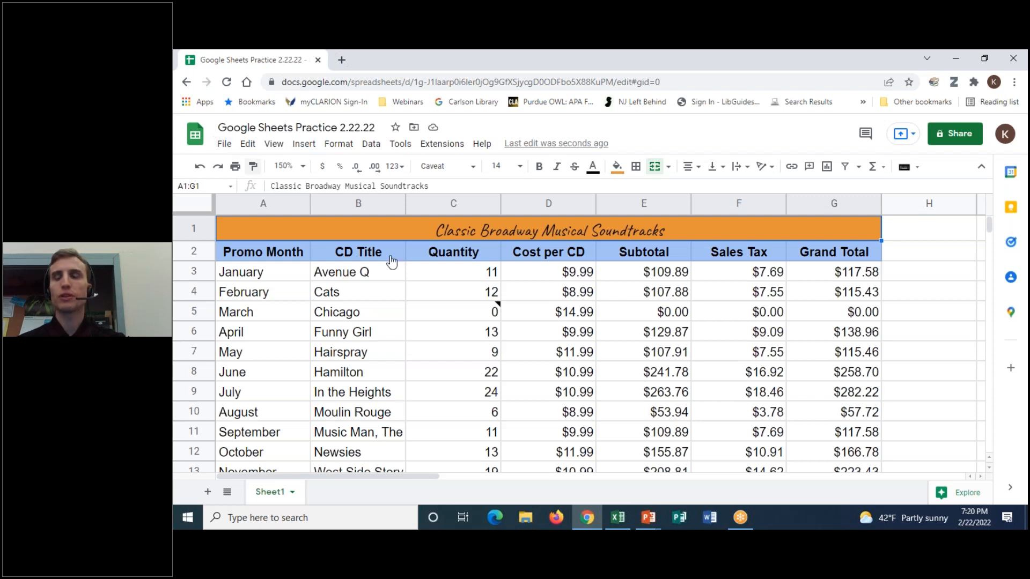
- Bring up the print settings preview of the sheet
{"action": "left_click", "coordinate": [693, 55]}
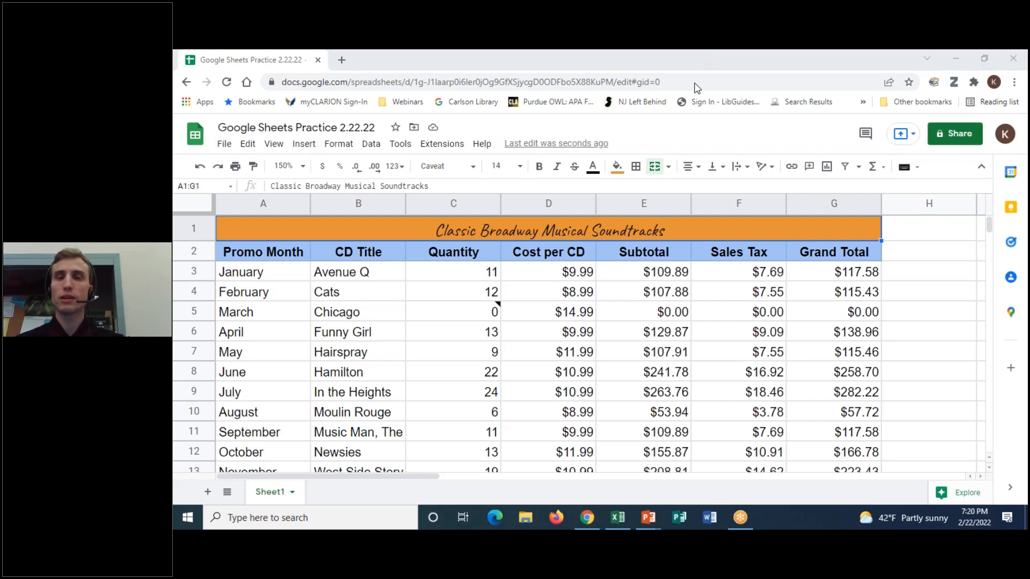
{"action": "left_click", "coordinate": [706, 87]}
{"action": "mouse_move", "coordinate": [969, 114]}
{"action": "left_mouse_down"}
{"action": "mouse_move", "coordinate": [856, 110]}
{"action": "mouse_move", "coordinate": [1002, 140]}
{"action": "mouse_move", "coordinate": [996, 111]}
{"action": "left_mouse_up"}
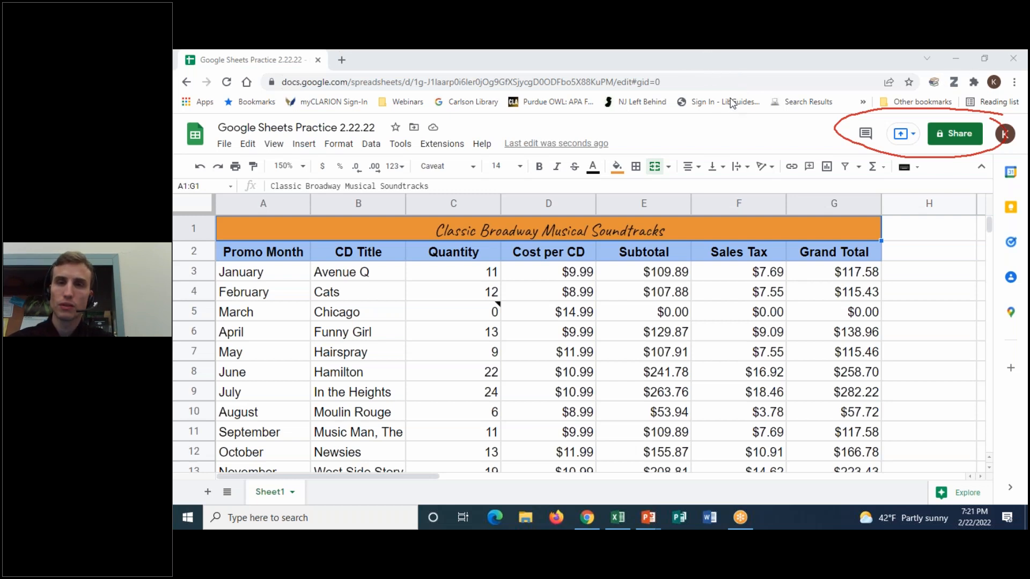
{"action": "left_click", "coordinate": [713, 138]}
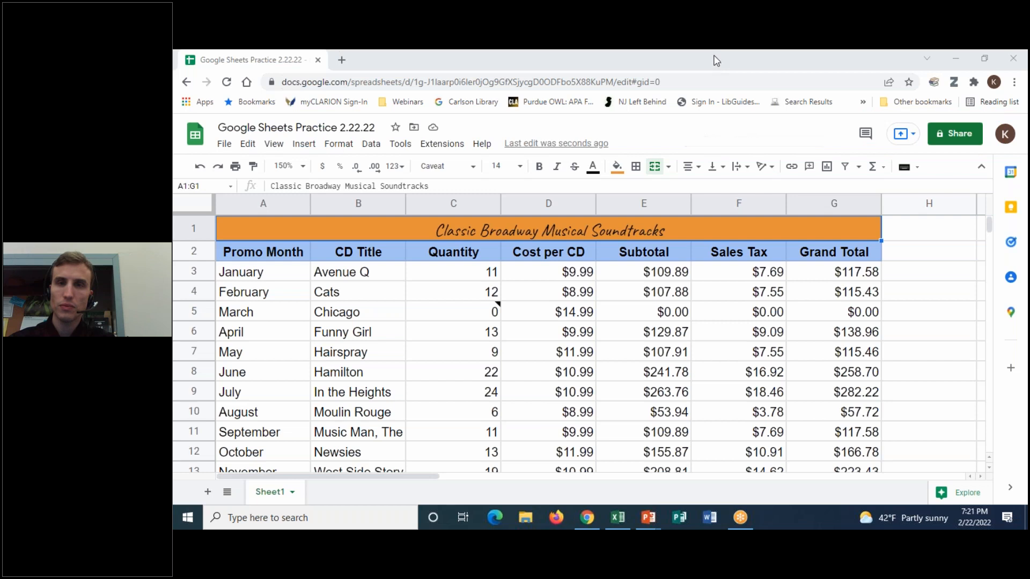
{"action": "left_click", "coordinate": [237, 167]}
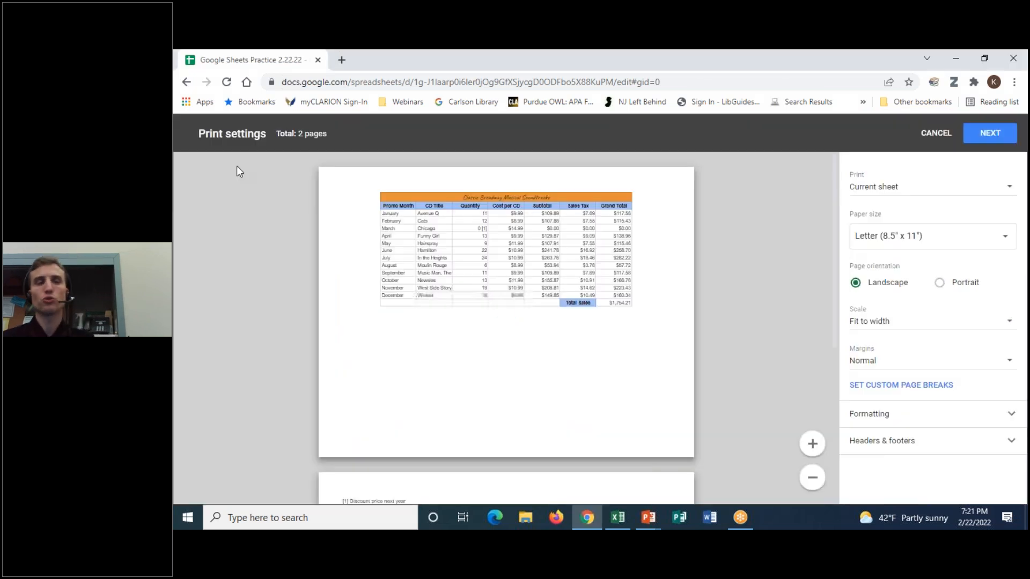
{"action": "scroll", "coordinate": [787, 275], "scroll_direction": "down", "scroll_amount": 2}
{"action": "scroll", "coordinate": [787, 276], "scroll_direction": "up", "scroll_amount": 2}
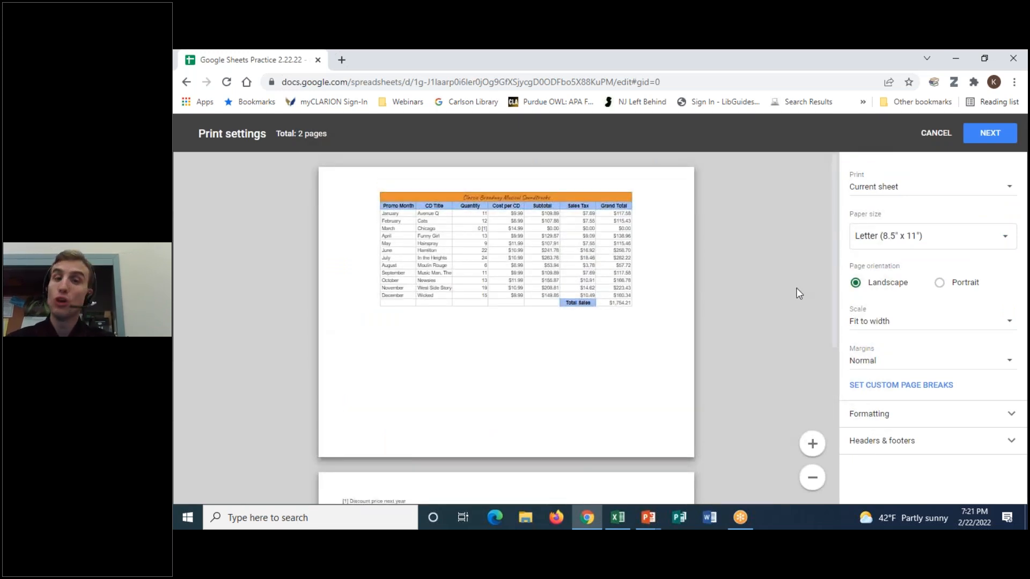
{"action": "scroll", "coordinate": [799, 294], "scroll_direction": "down", "scroll_amount": 3}
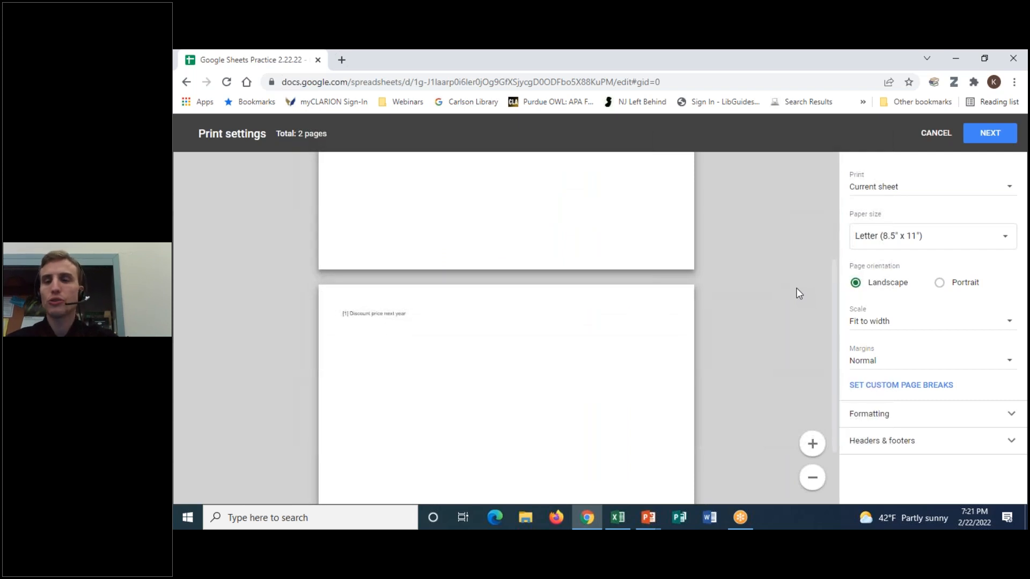
{"action": "scroll", "coordinate": [800, 293], "scroll_direction": "down", "scroll_amount": 1}
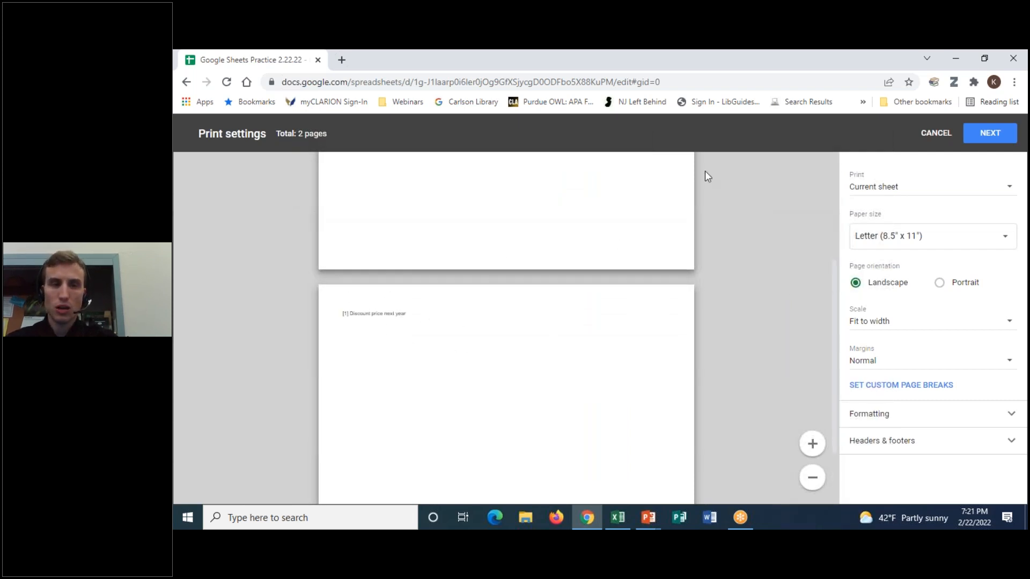
{"action": "left_click", "coordinate": [705, 50]}
{"action": "left_click", "coordinate": [719, 84]}
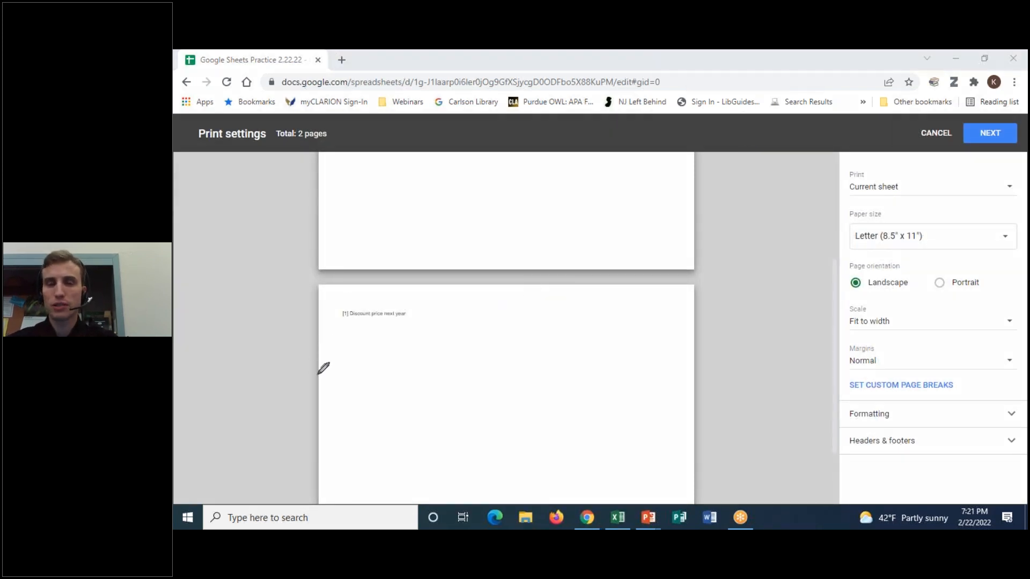
{"action": "mouse_move", "coordinate": [338, 415]}
{"action": "left_mouse_down"}
{"action": "mouse_move", "coordinate": [615, 286]}
{"action": "mouse_move", "coordinate": [263, 523]}
{"action": "mouse_move", "coordinate": [230, 396]}
{"action": "left_mouse_up"}
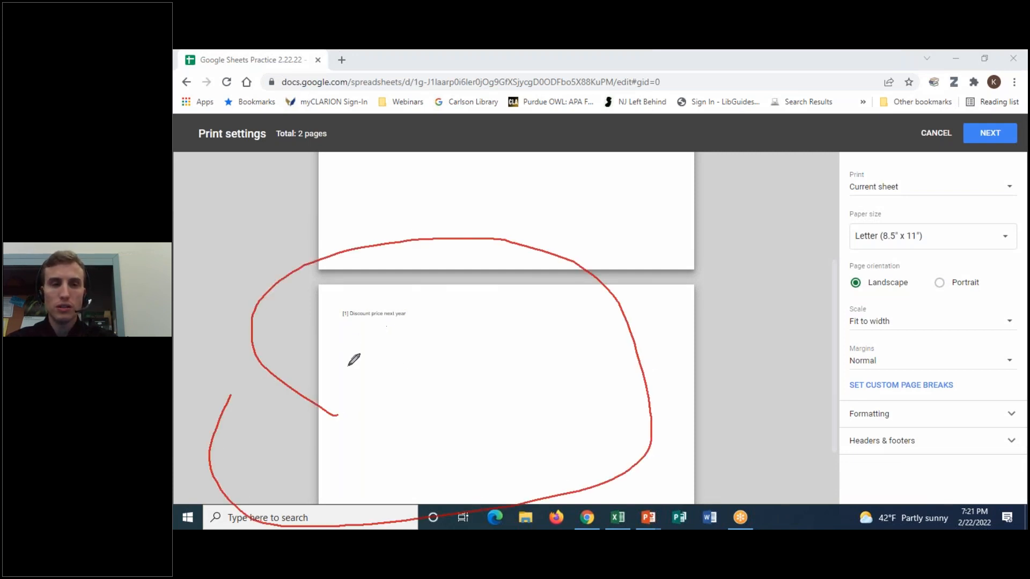
{"action": "left_click_drag", "start_coordinate": [352, 307], "coordinate": [354, 311]}
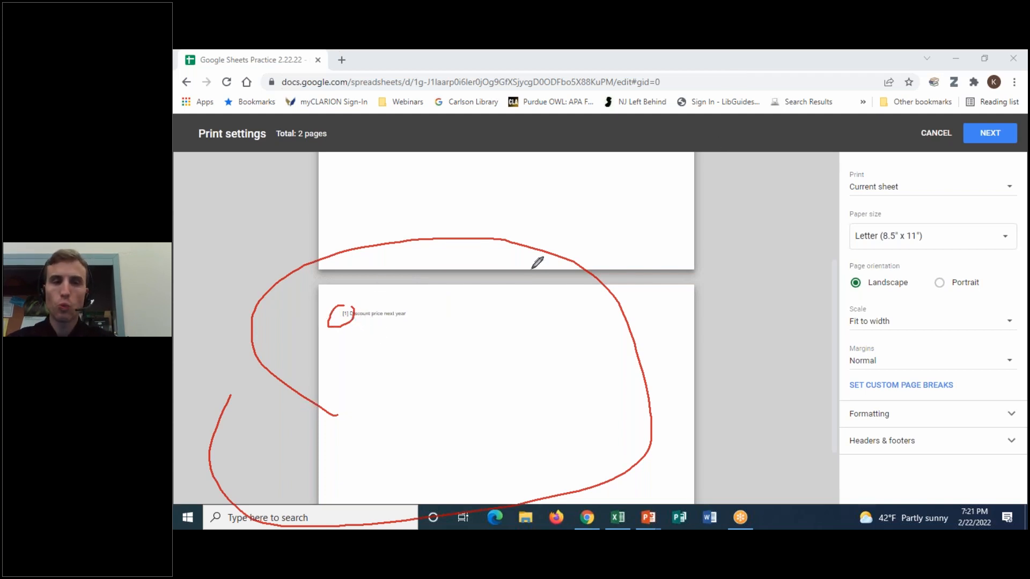
{"action": "left_click", "coordinate": [713, 144]}
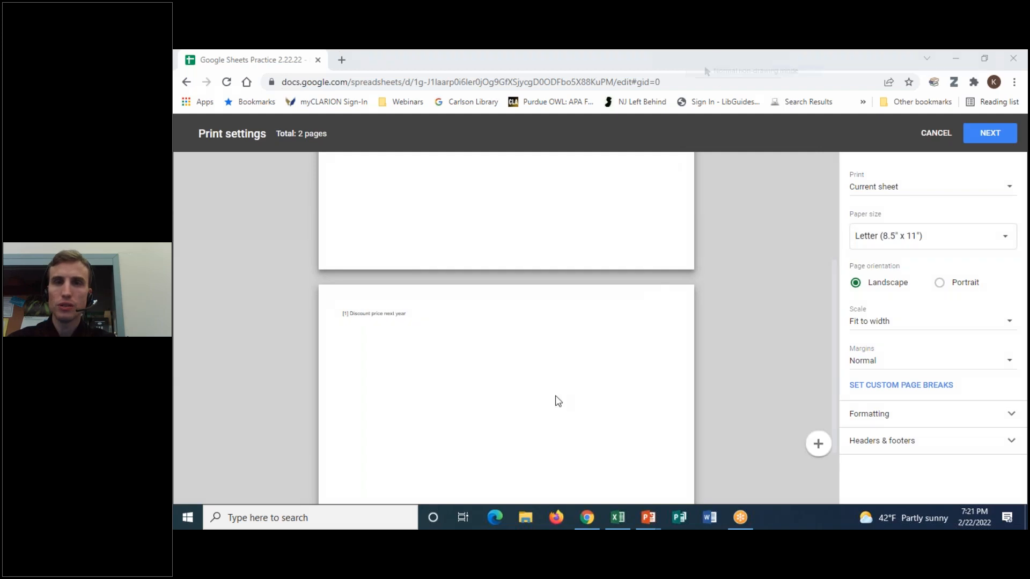
{"action": "scroll", "coordinate": [556, 398], "scroll_direction": "up", "scroll_amount": 3}
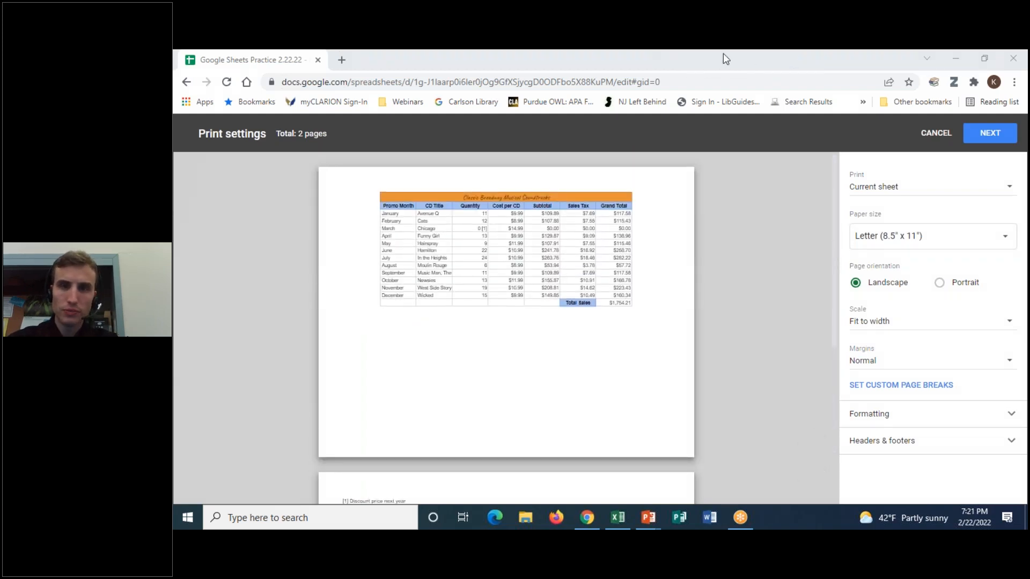
- Magnify the print preview until the table and March's [1] note marker are readable
{"action": "left_click", "coordinate": [816, 447]}
{"action": "left_click", "coordinate": [816, 447]}
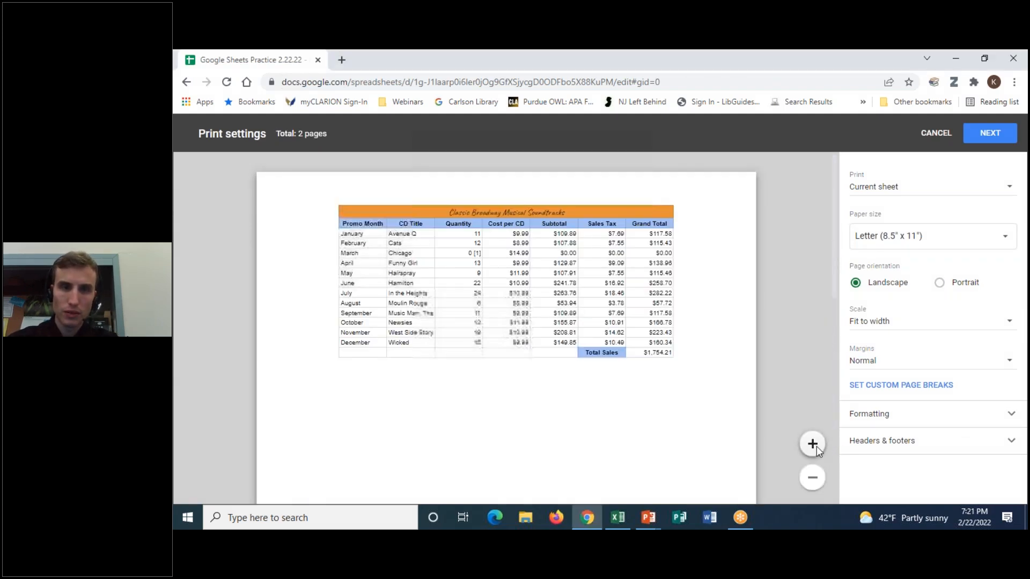
{"action": "left_click", "coordinate": [816, 447]}
{"action": "left_click", "coordinate": [817, 446]}
{"action": "left_click", "coordinate": [816, 446]}
{"action": "left_click", "coordinate": [816, 446]}
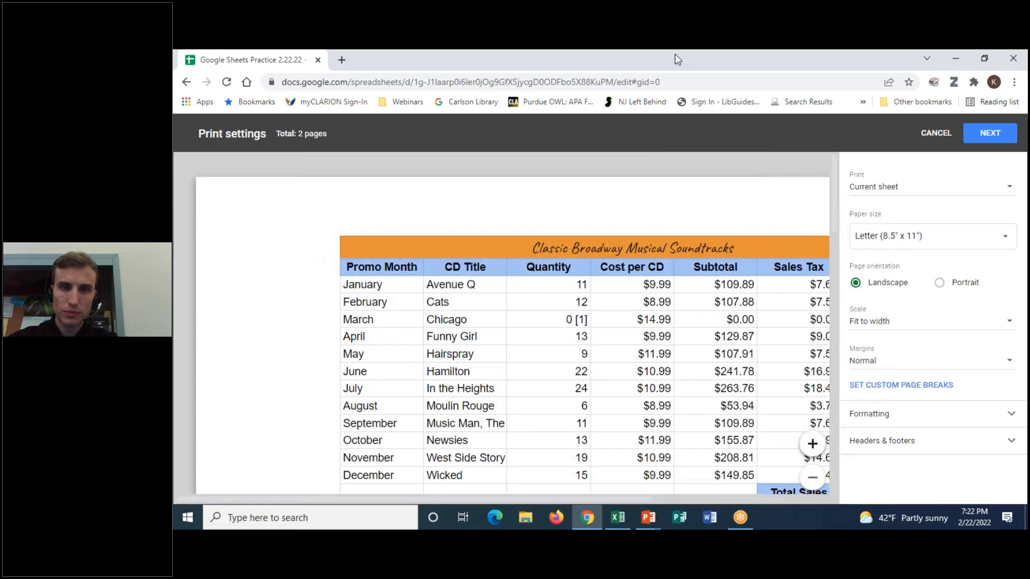
{"action": "left_click", "coordinate": [675, 55]}
{"action": "left_click_drag", "start_coordinate": [588, 310], "coordinate": [594, 321]}
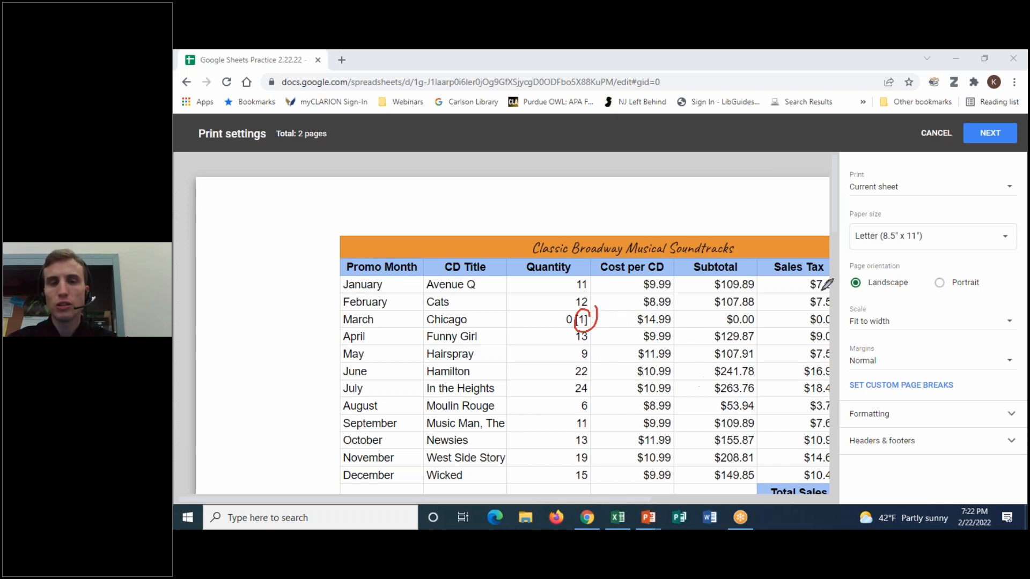
{"action": "left_click", "coordinate": [743, 144]}
{"action": "left_click", "coordinate": [719, 72]}
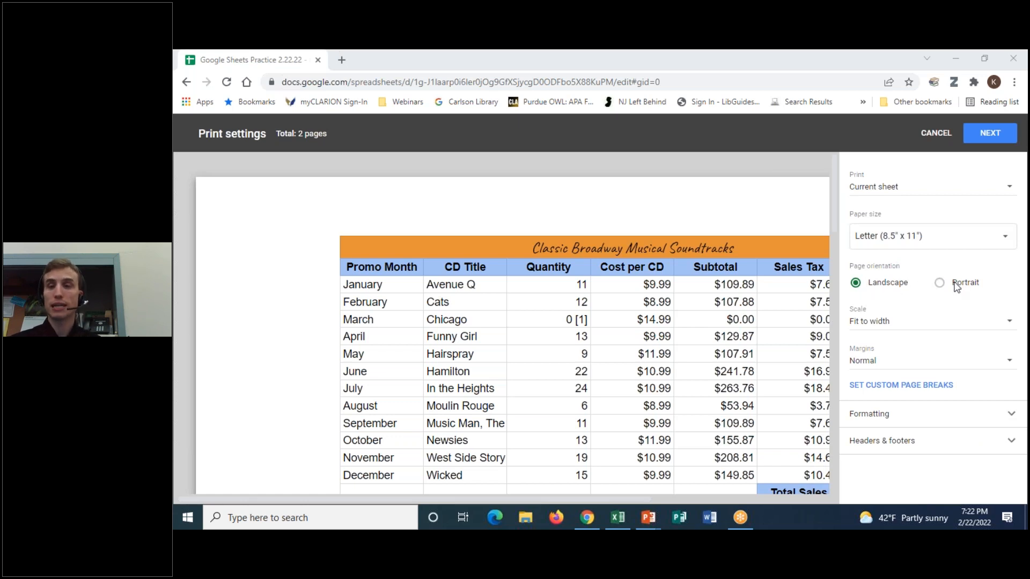
- Keep scale at Fit to width and margins at Normal, and reveal the Formatting print options
{"action": "left_click", "coordinate": [892, 321]}
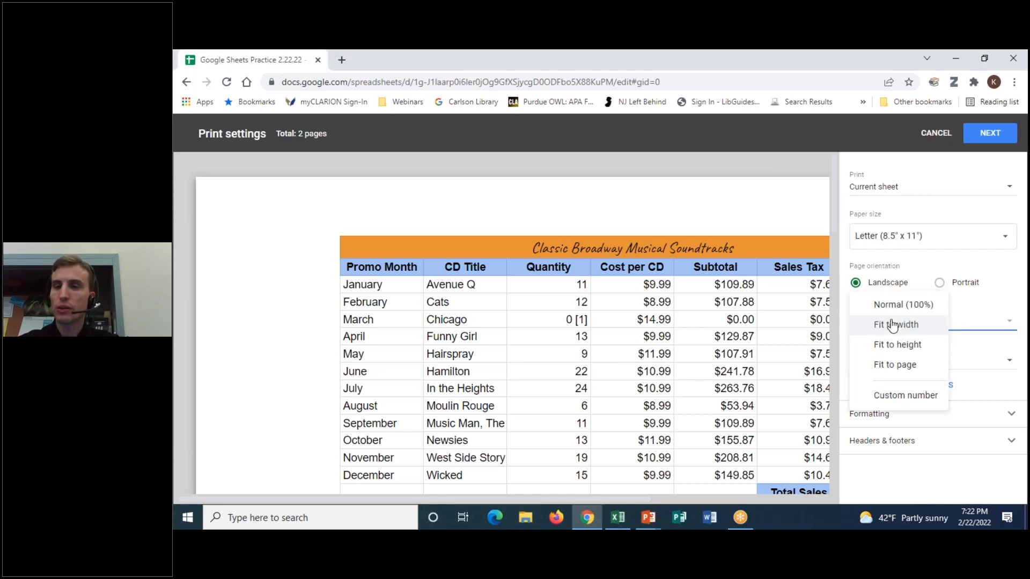
{"action": "left_click", "coordinate": [964, 324]}
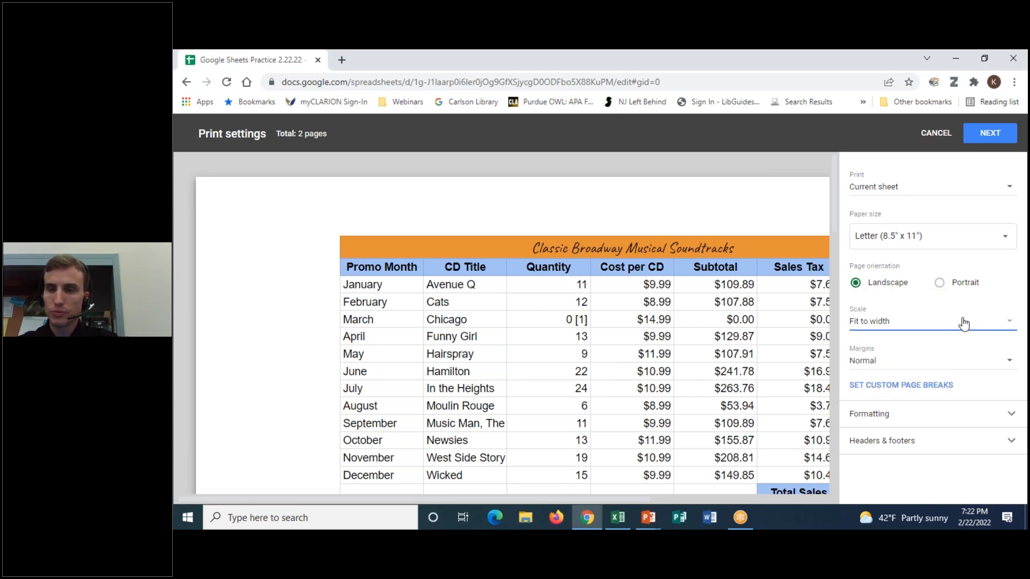
{"action": "left_click", "coordinate": [851, 365]}
{"action": "left_click", "coordinate": [987, 353]}
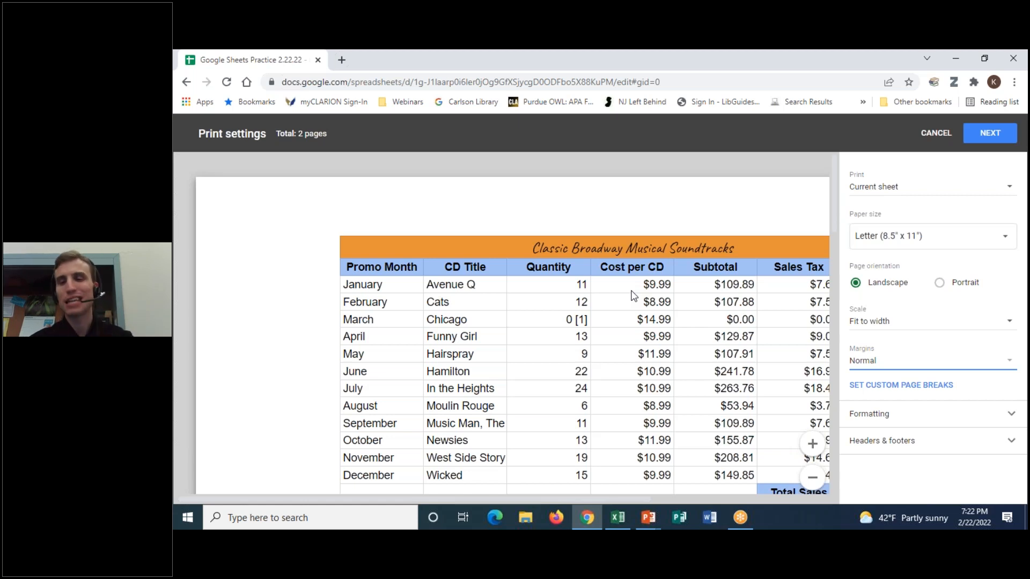
{"action": "left_click", "coordinate": [1011, 414]}
{"action": "scroll", "coordinate": [995, 445], "scroll_direction": "down", "scroll_amount": 2}
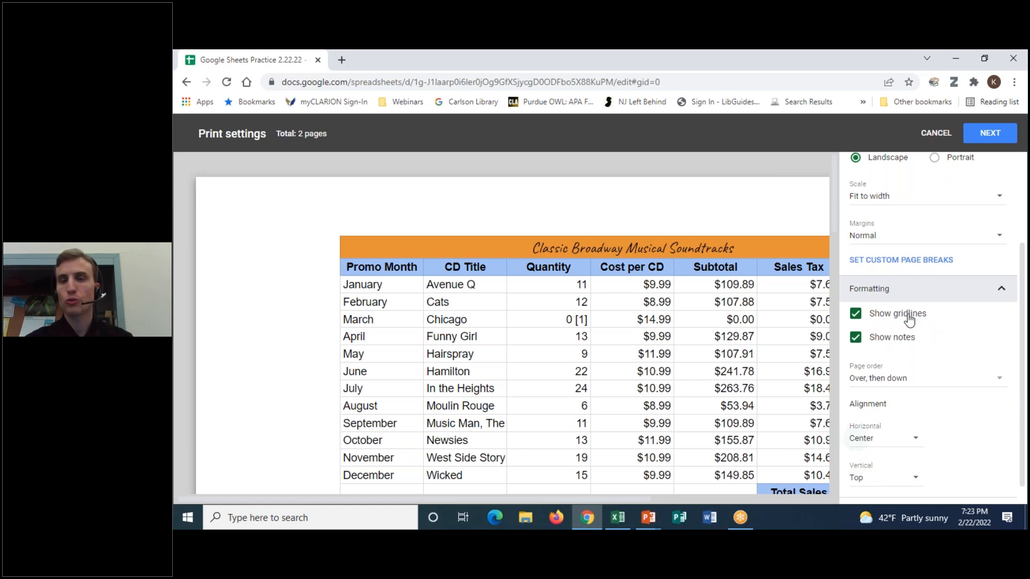
{"action": "left_click", "coordinate": [855, 321]}
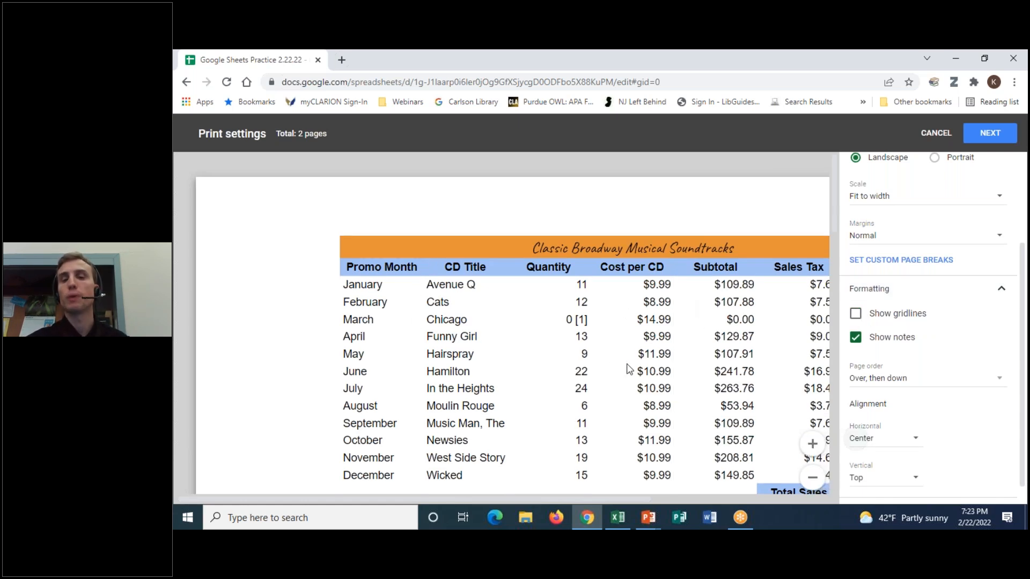
{"action": "left_click", "coordinate": [856, 318]}
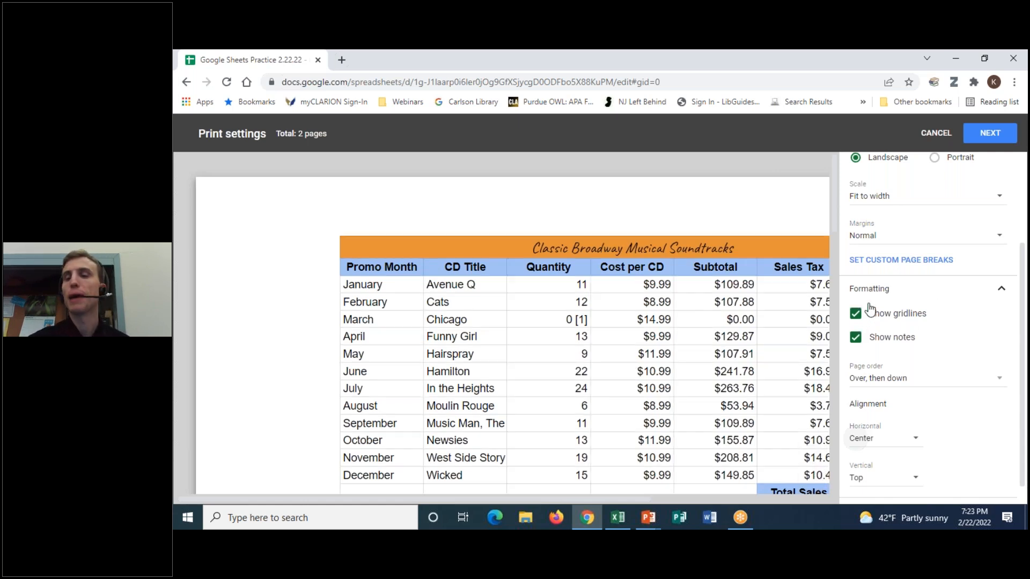
{"action": "scroll", "coordinate": [998, 375], "scroll_direction": "down", "scroll_amount": 1}
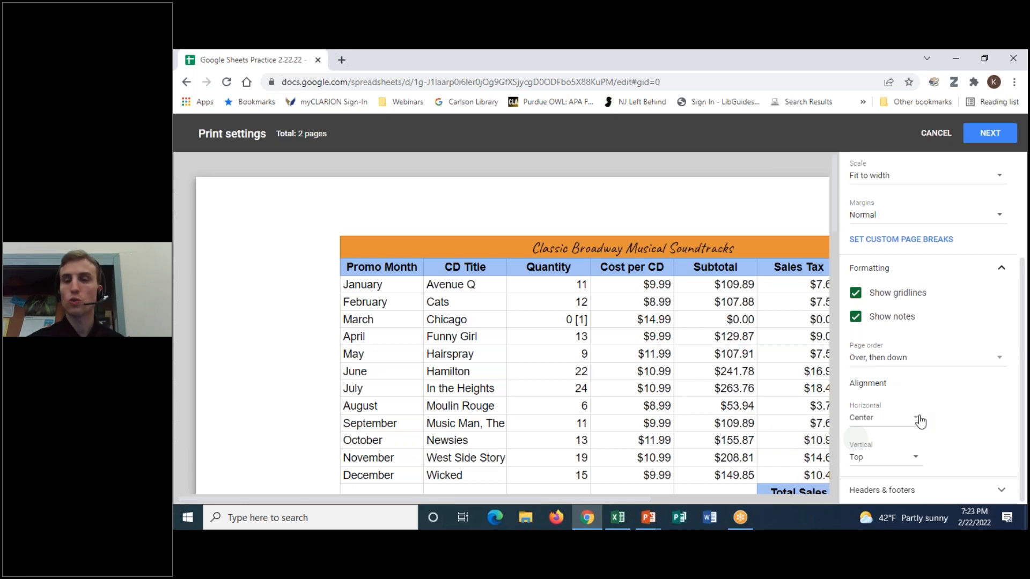
- Set vertical alignment to Center and zoom the preview out to the whole page
{"action": "left_click", "coordinate": [915, 459]}
{"action": "scroll", "coordinate": [896, 480], "scroll_direction": "down", "scroll_amount": 1}
{"action": "left_click", "coordinate": [891, 480]}
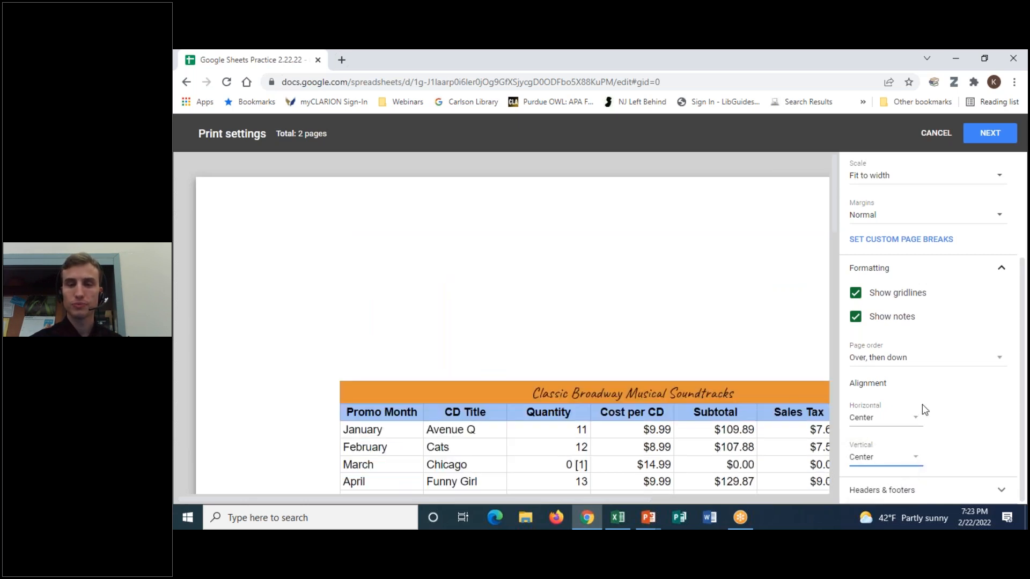
{"action": "left_click", "coordinate": [814, 485]}
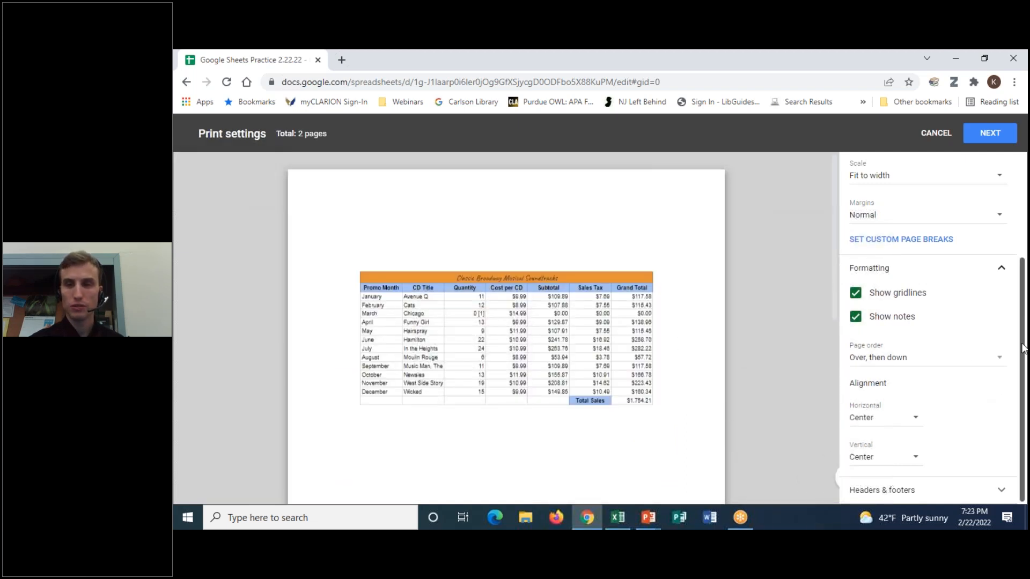
- Show the Headers & footers print options
{"action": "left_click", "coordinate": [1001, 491]}
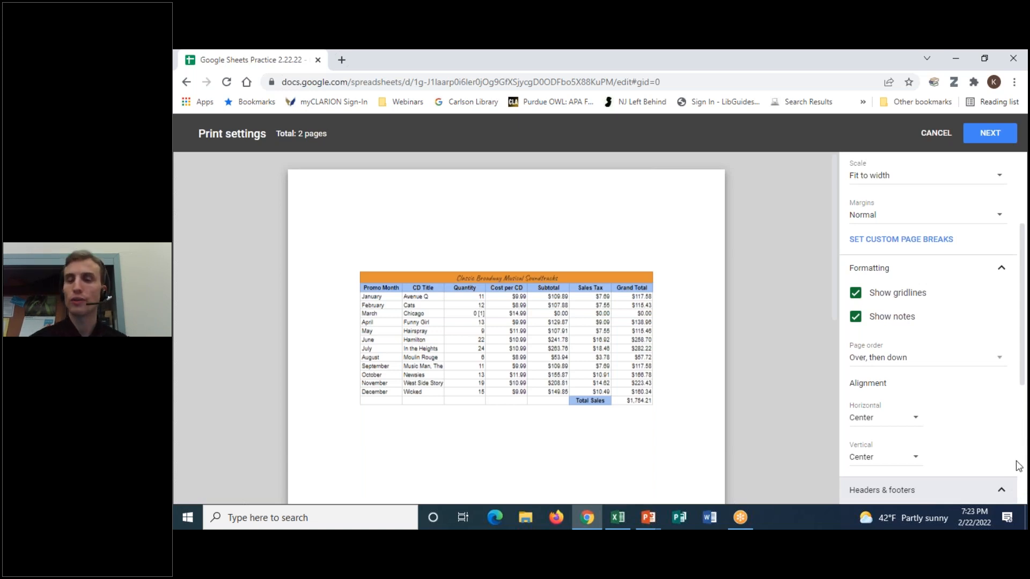
{"action": "left_click", "coordinate": [1001, 492]}
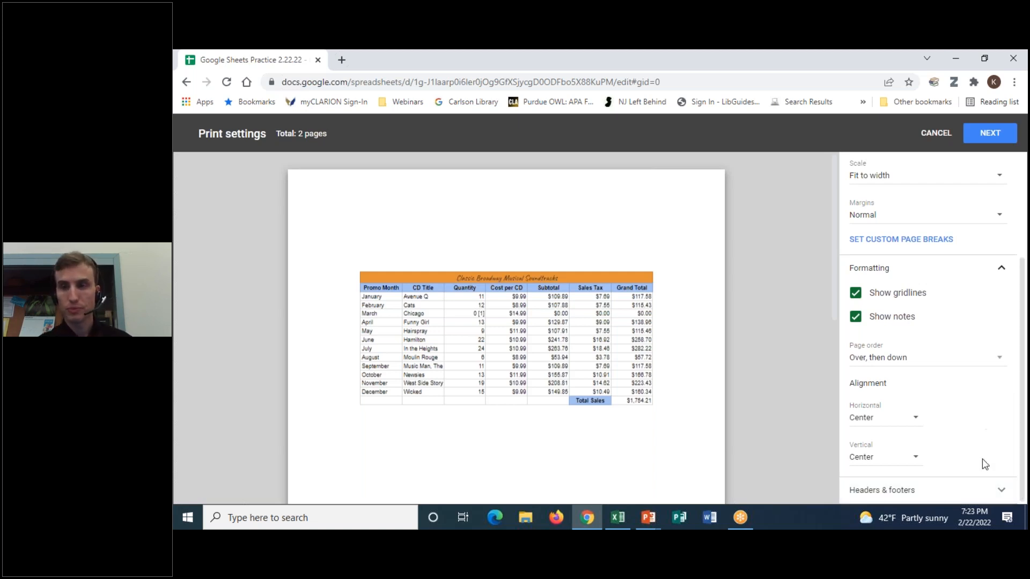
{"action": "left_click", "coordinate": [1000, 492]}
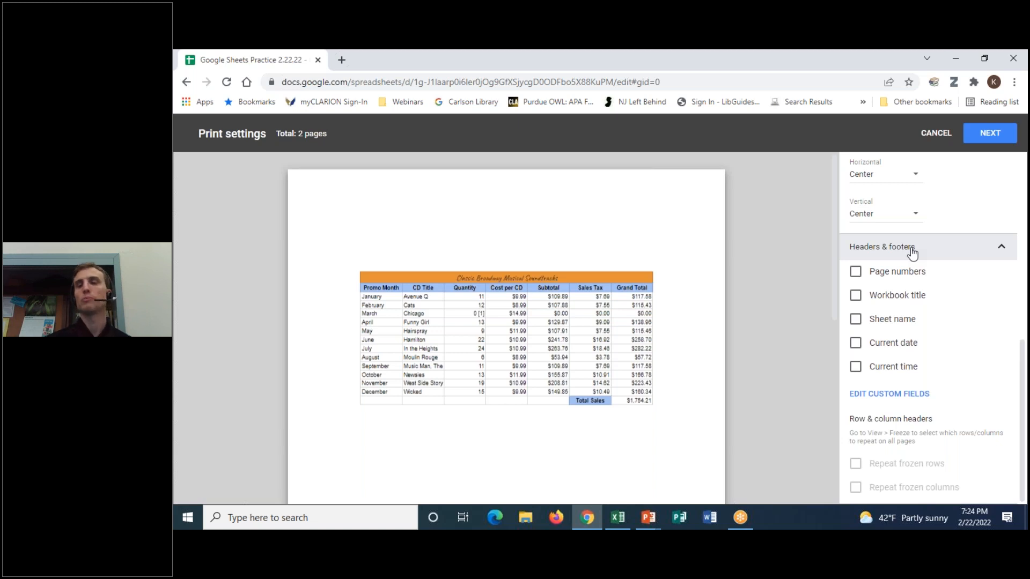
- Turn on page numbers for the printout
{"action": "left_click", "coordinate": [856, 275]}
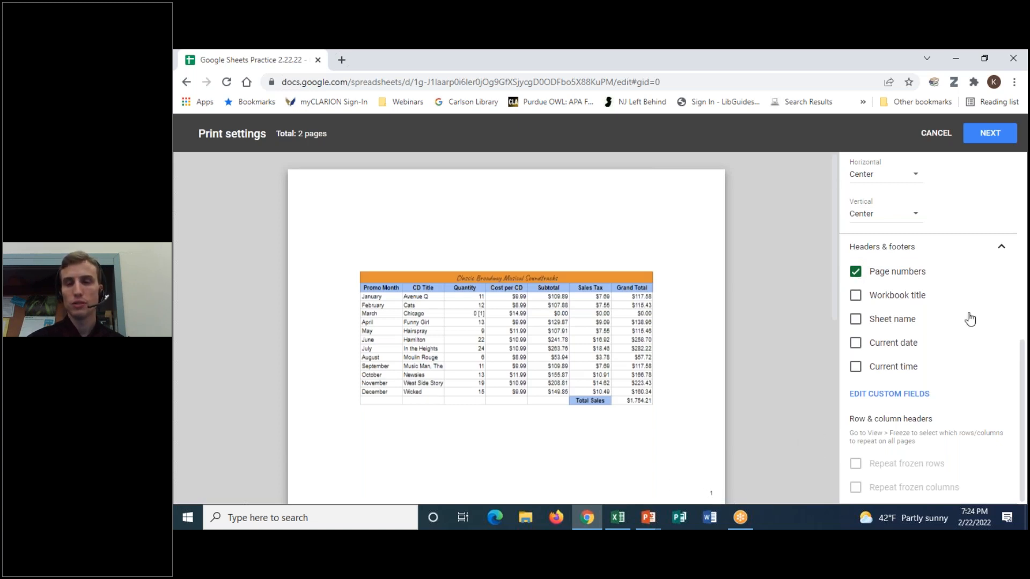
- Turn page numbers back off and look through the custom header and footer editor without changes
{"action": "left_click", "coordinate": [856, 271]}
{"action": "left_click", "coordinate": [890, 393]}
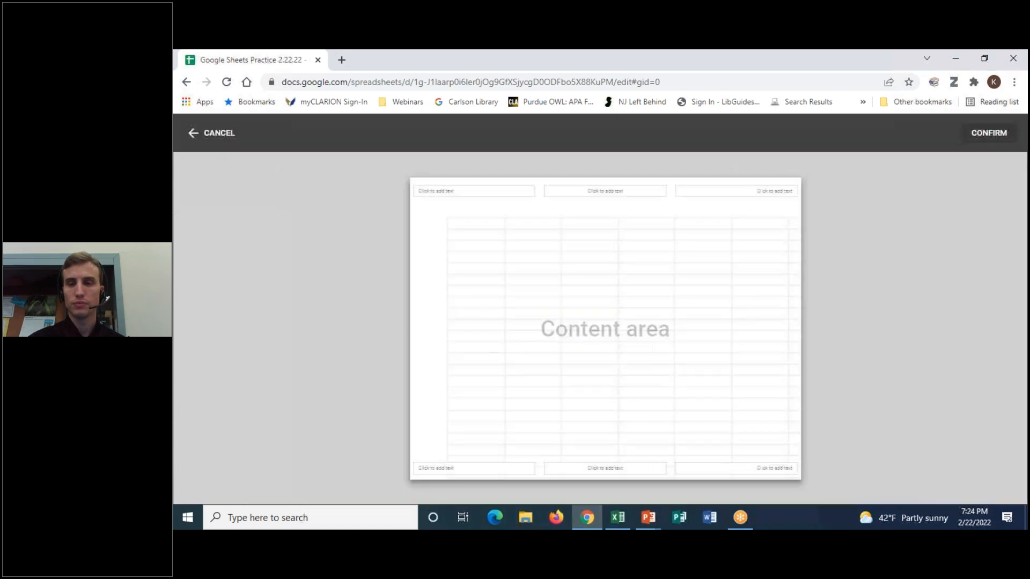
{"action": "left_click", "coordinate": [724, 53]}
{"action": "left_click", "coordinate": [711, 86]}
{"action": "mouse_move", "coordinate": [467, 175]}
{"action": "left_mouse_down"}
{"action": "mouse_move", "coordinate": [397, 173]}
{"action": "mouse_move", "coordinate": [437, 205]}
{"action": "mouse_move", "coordinate": [711, 205]}
{"action": "mouse_move", "coordinate": [738, 163]}
{"action": "mouse_move", "coordinate": [423, 162]}
{"action": "mouse_move", "coordinate": [441, 190]}
{"action": "mouse_move", "coordinate": [461, 189]}
{"action": "left_mouse_up"}
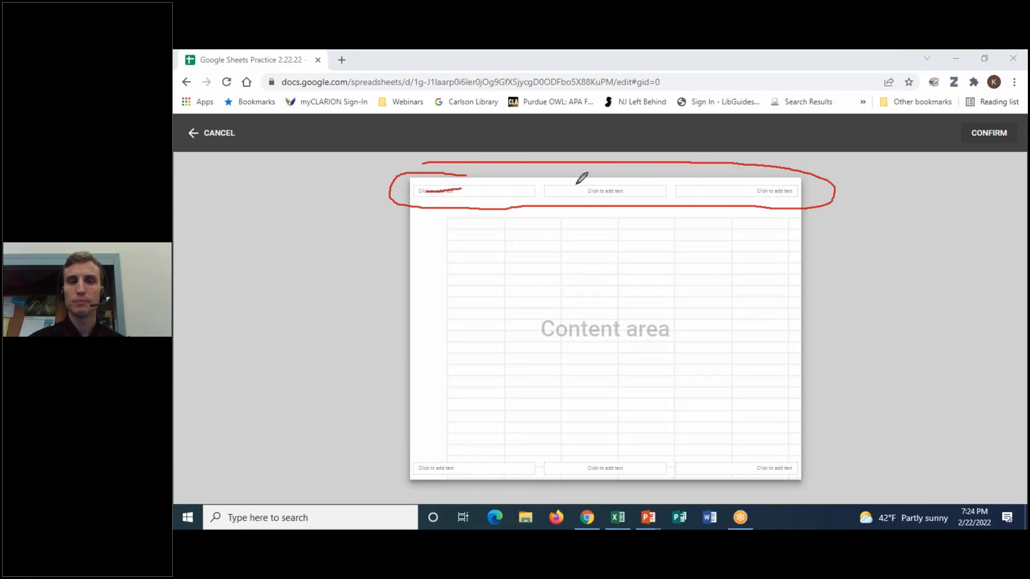
{"action": "left_click_drag", "start_coordinate": [568, 192], "coordinate": [622, 190]}
{"action": "left_click_drag", "start_coordinate": [719, 191], "coordinate": [776, 190]}
{"action": "mouse_move", "coordinate": [476, 455]}
{"action": "left_mouse_down"}
{"action": "mouse_move", "coordinate": [467, 451]}
{"action": "mouse_move", "coordinate": [543, 484]}
{"action": "mouse_move", "coordinate": [839, 460]}
{"action": "mouse_move", "coordinate": [614, 441]}
{"action": "mouse_move", "coordinate": [406, 449]}
{"action": "left_mouse_up"}
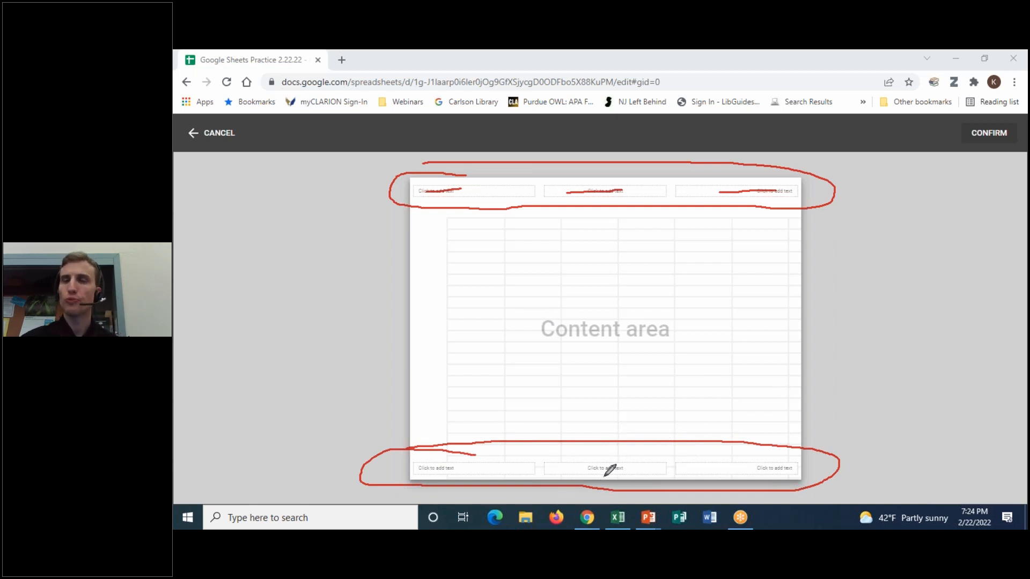
{"action": "mouse_move", "coordinate": [618, 464]}
{"action": "left_mouse_down"}
{"action": "mouse_move", "coordinate": [646, 465]}
{"action": "mouse_move", "coordinate": [601, 454]}
{"action": "left_mouse_up"}
{"action": "left_click", "coordinate": [723, 138]}
{"action": "left_click", "coordinate": [714, 54]}
{"action": "left_click", "coordinate": [713, 74]}
{"action": "left_click", "coordinate": [217, 136]}
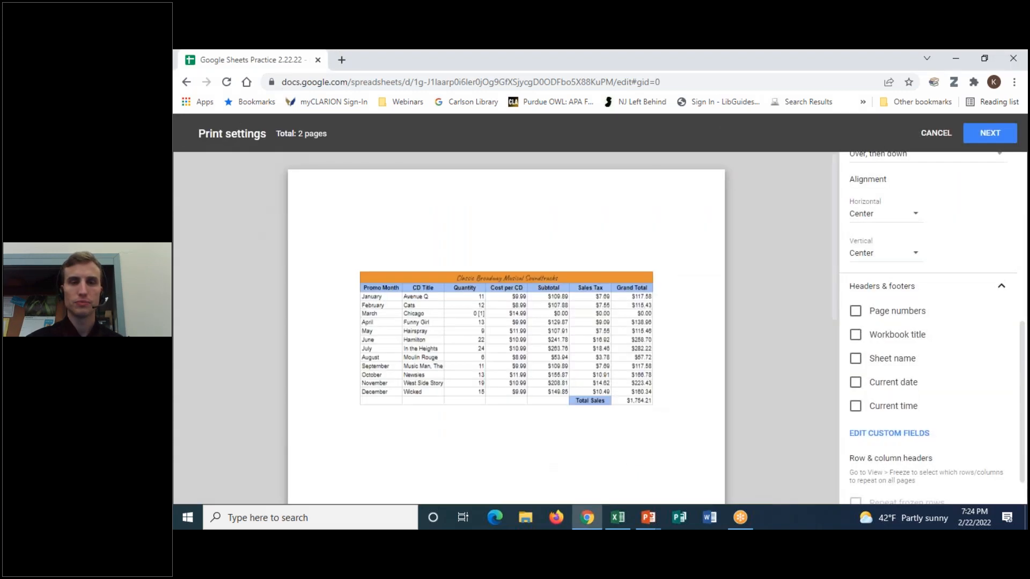
- Reopen the custom header and footer editor, try the header fields, and cancel with no text added
{"action": "scroll", "coordinate": [939, 386], "scroll_direction": "down", "scroll_amount": 1}
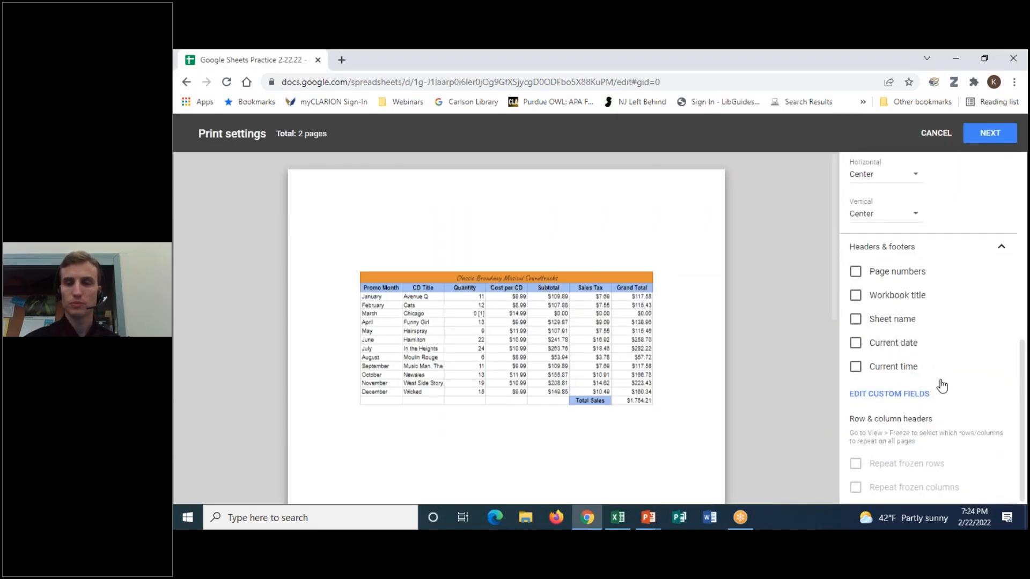
{"action": "left_click", "coordinate": [905, 401]}
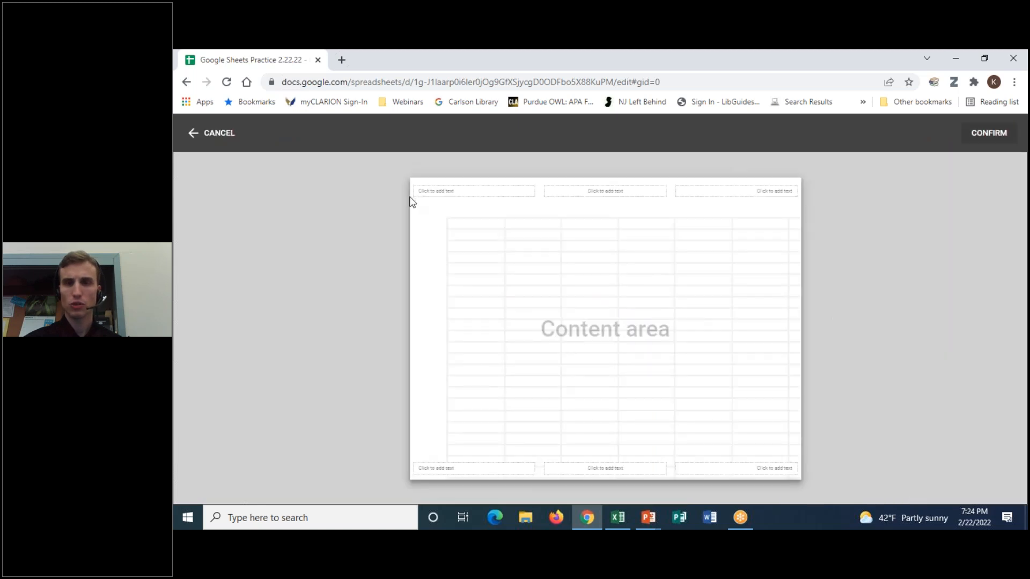
{"action": "left_click", "coordinate": [450, 191]}
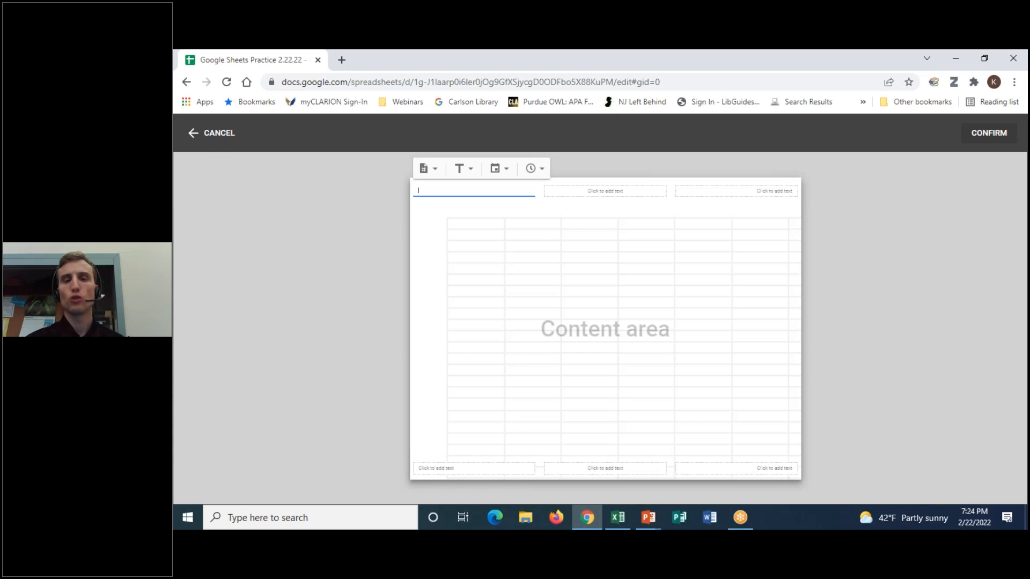
{"action": "left_click", "coordinate": [565, 191]}
{"action": "left_click", "coordinate": [488, 189]}
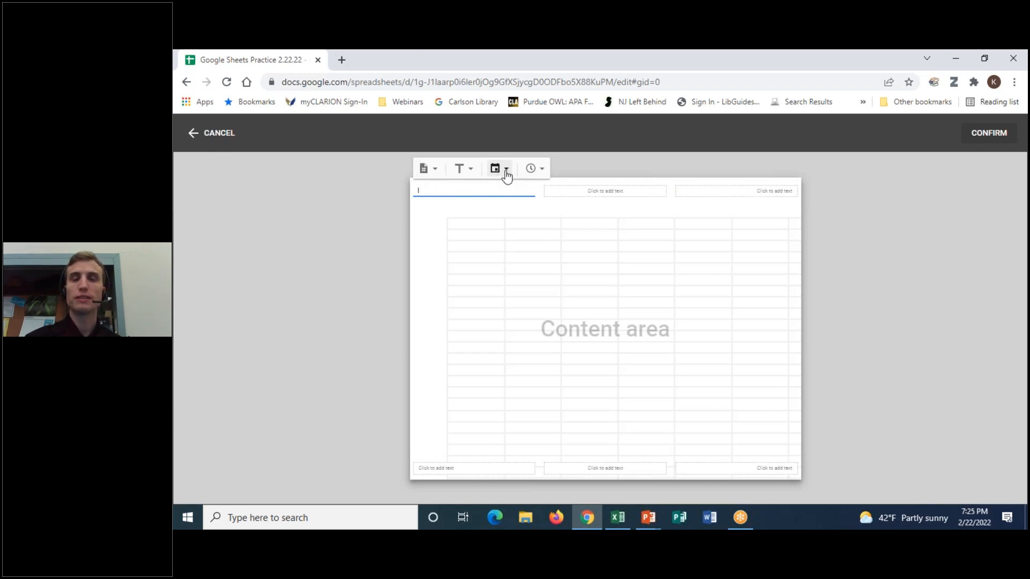
{"action": "left_click", "coordinate": [464, 171]}
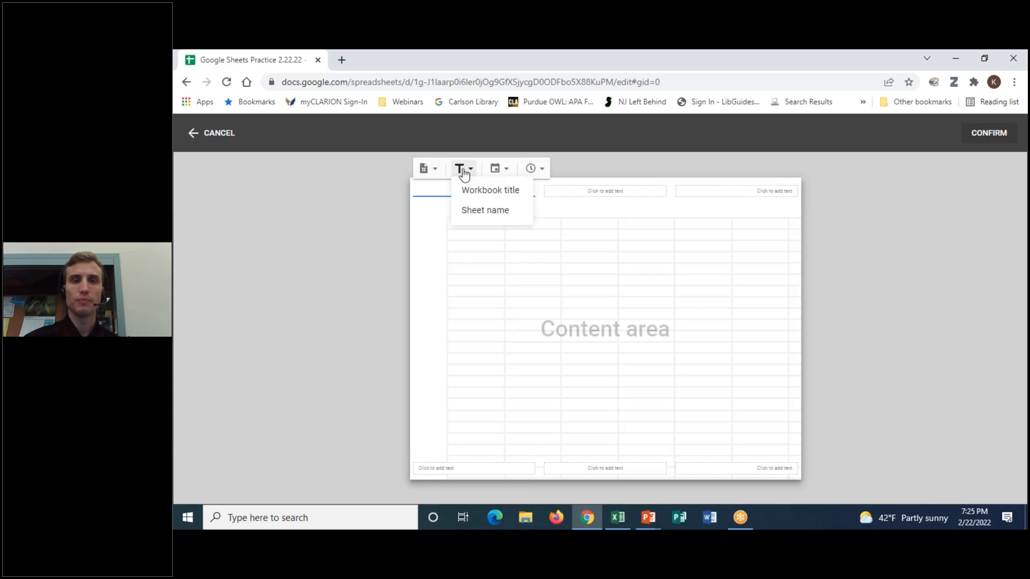
{"action": "left_click", "coordinate": [431, 191]}
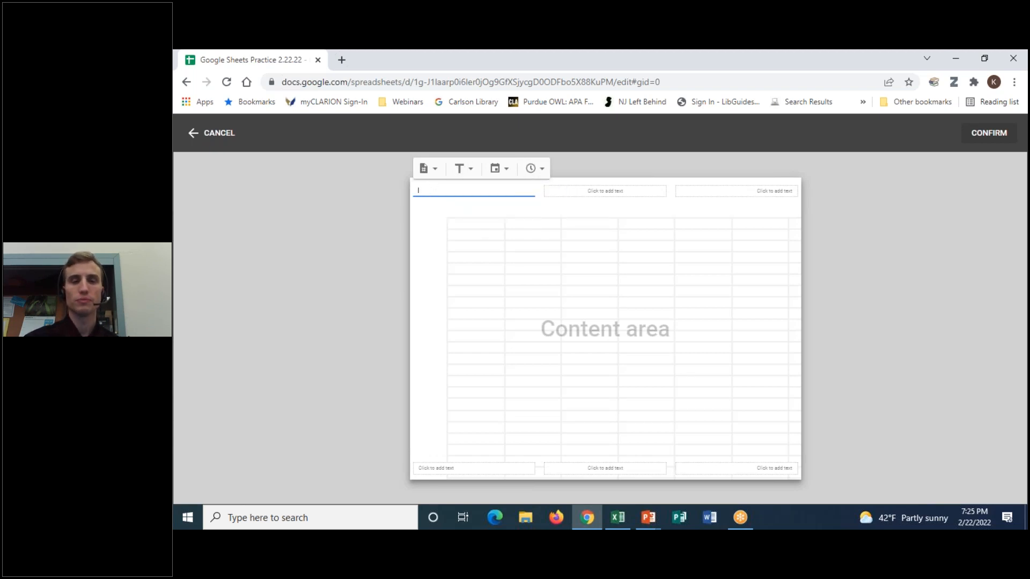
{"action": "left_click", "coordinate": [267, 129]}
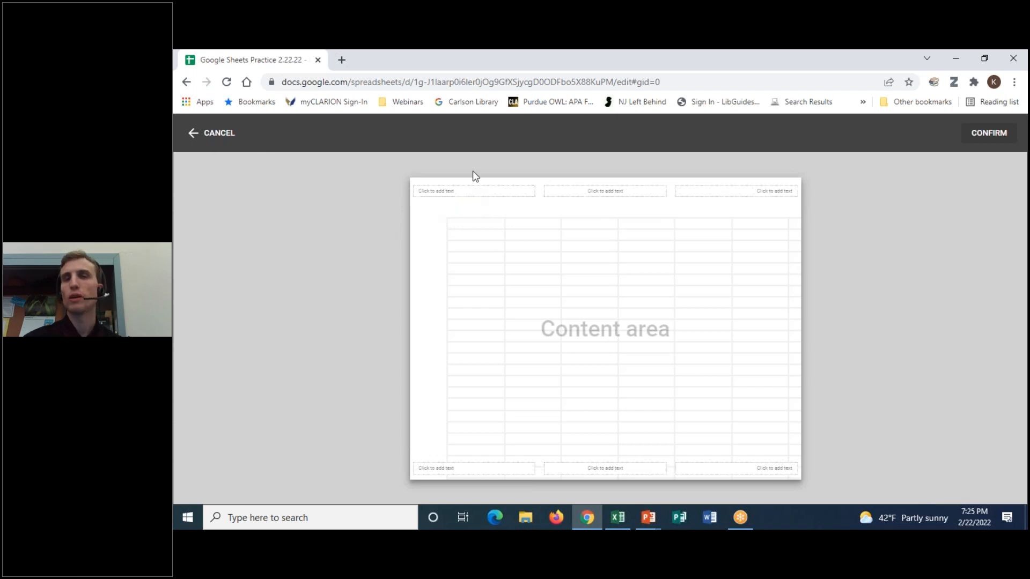
{"action": "left_click", "coordinate": [194, 132]}
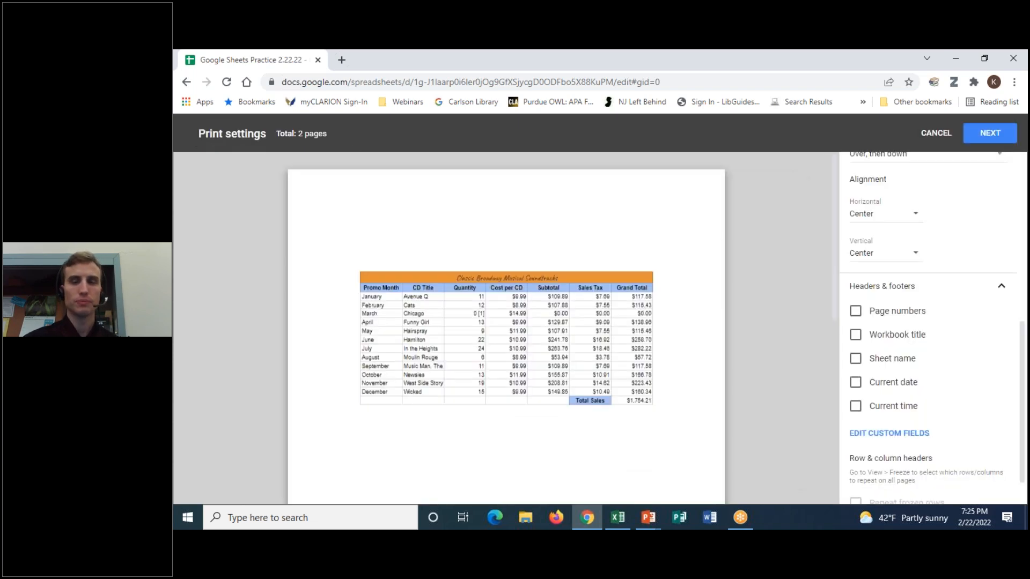
{"action": "scroll", "coordinate": [971, 418], "scroll_direction": "down", "scroll_amount": 1}
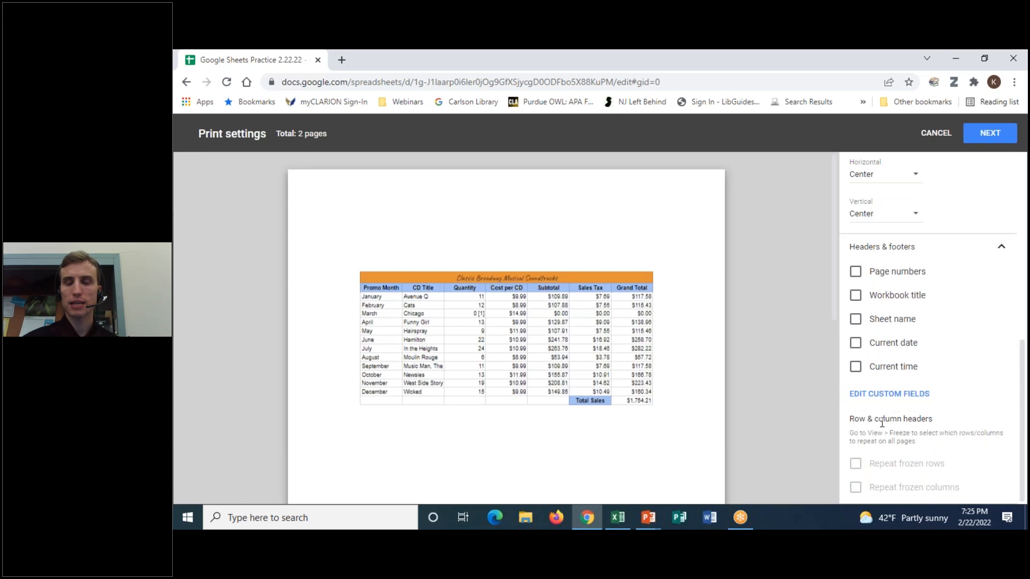
{"action": "left_click", "coordinate": [725, 83]}
{"action": "left_click", "coordinate": [952, 388]}
{"action": "left_click_drag", "start_coordinate": [820, 433], "coordinate": [1026, 478]}
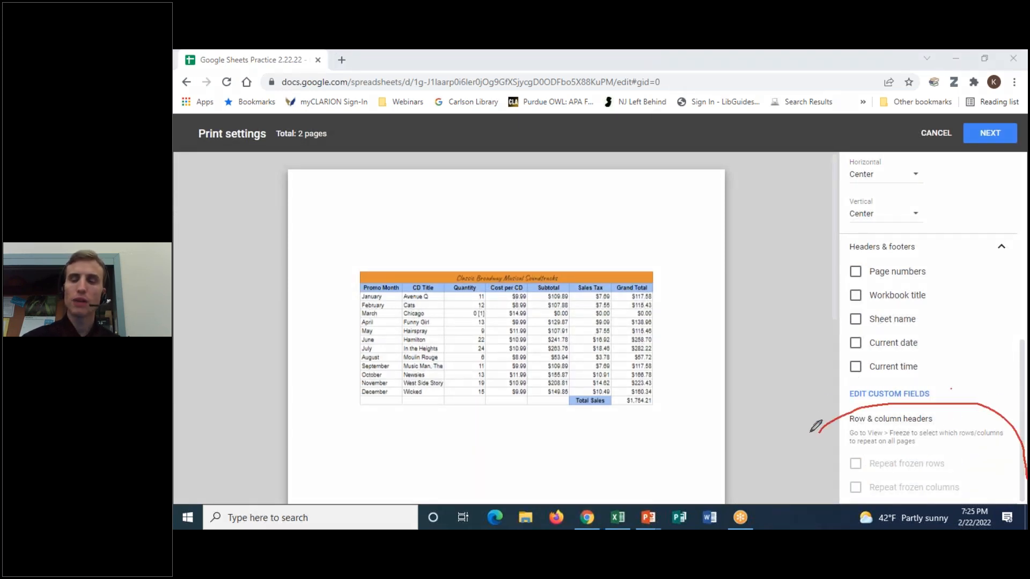
{"action": "mouse_move", "coordinate": [821, 429]}
{"action": "left_mouse_down"}
{"action": "mouse_move", "coordinate": [796, 460]}
{"action": "mouse_move", "coordinate": [795, 514]}
{"action": "left_mouse_up"}
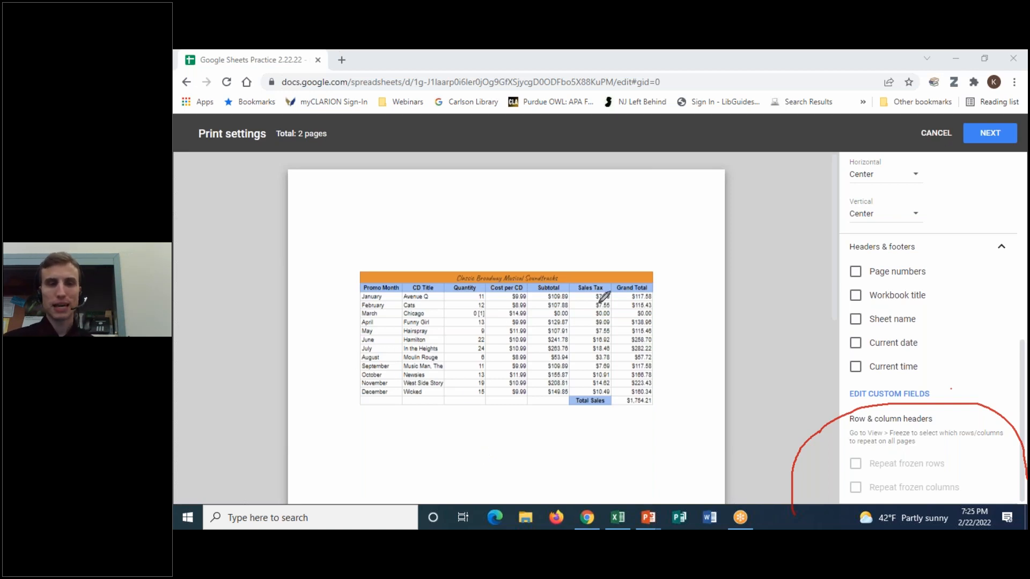
{"action": "left_click_drag", "start_coordinate": [343, 367], "coordinate": [670, 353]}
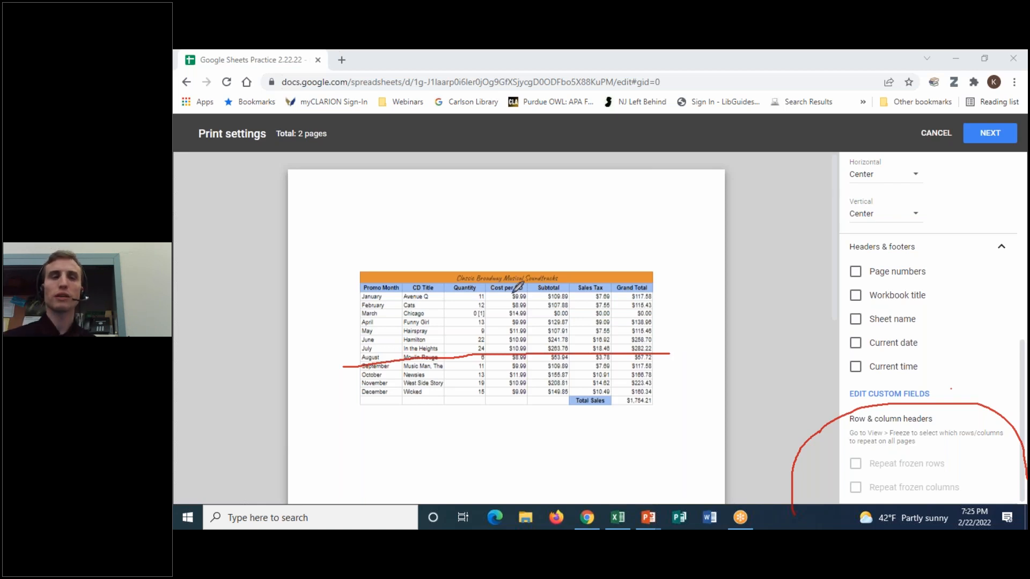
{"action": "mouse_move", "coordinate": [408, 279]}
{"action": "left_mouse_down"}
{"action": "mouse_move", "coordinate": [374, 284]}
{"action": "mouse_move", "coordinate": [644, 290]}
{"action": "mouse_move", "coordinate": [642, 277]}
{"action": "mouse_move", "coordinate": [355, 281]}
{"action": "left_mouse_up"}
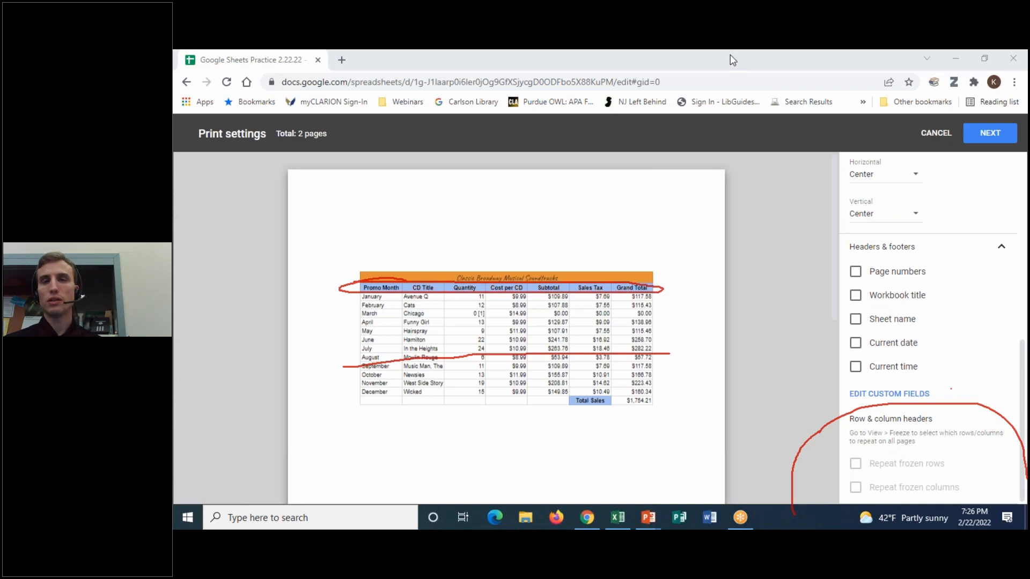
- Cancel Print settings without exporting to return to the CD sales table
{"action": "left_click", "coordinate": [721, 135]}
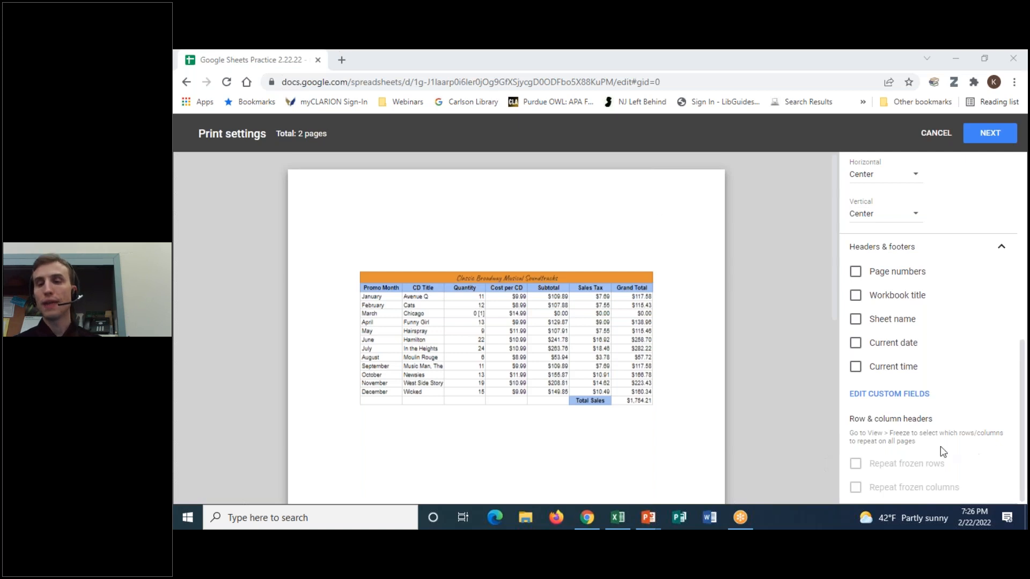
{"action": "left_click", "coordinate": [856, 467]}
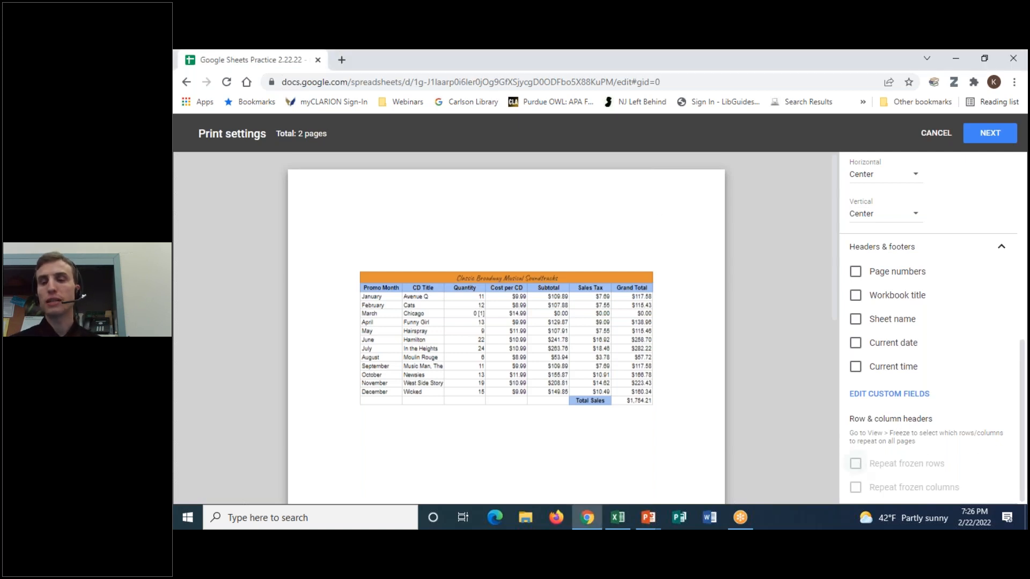
{"action": "left_click", "coordinate": [707, 60]}
{"action": "mouse_move", "coordinate": [860, 462]}
{"action": "left_mouse_down"}
{"action": "mouse_move", "coordinate": [822, 494]}
{"action": "mouse_move", "coordinate": [844, 440]}
{"action": "left_mouse_up"}
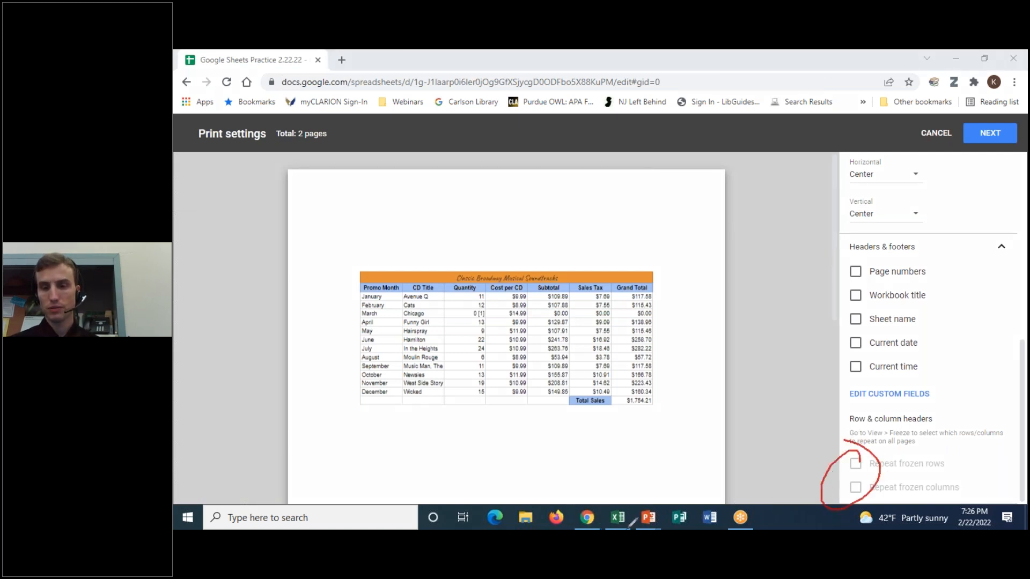
{"action": "left_click", "coordinate": [761, 137]}
{"action": "left_click", "coordinate": [714, 58]}
{"action": "left_click", "coordinate": [757, 71]}
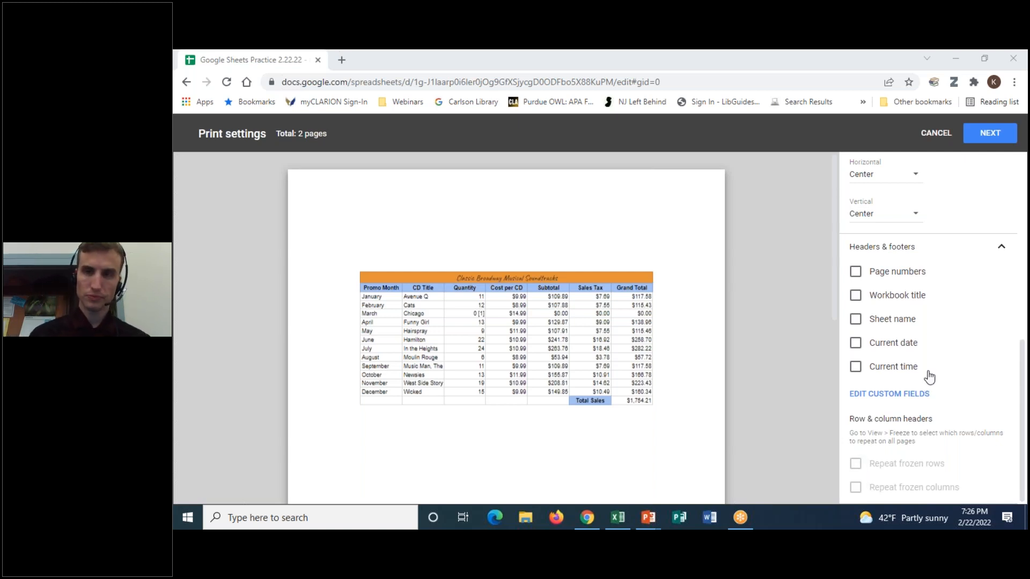
{"action": "left_click", "coordinate": [938, 133]}
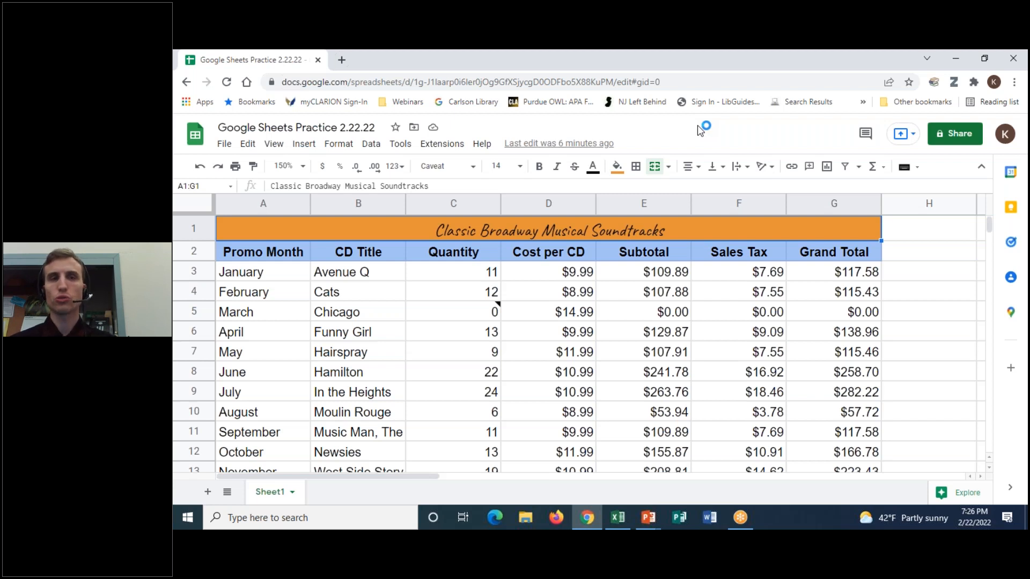
- Download the CD sales sheet as a PDF through the Print settings' NEXT button
{"action": "left_click", "coordinate": [225, 146]}
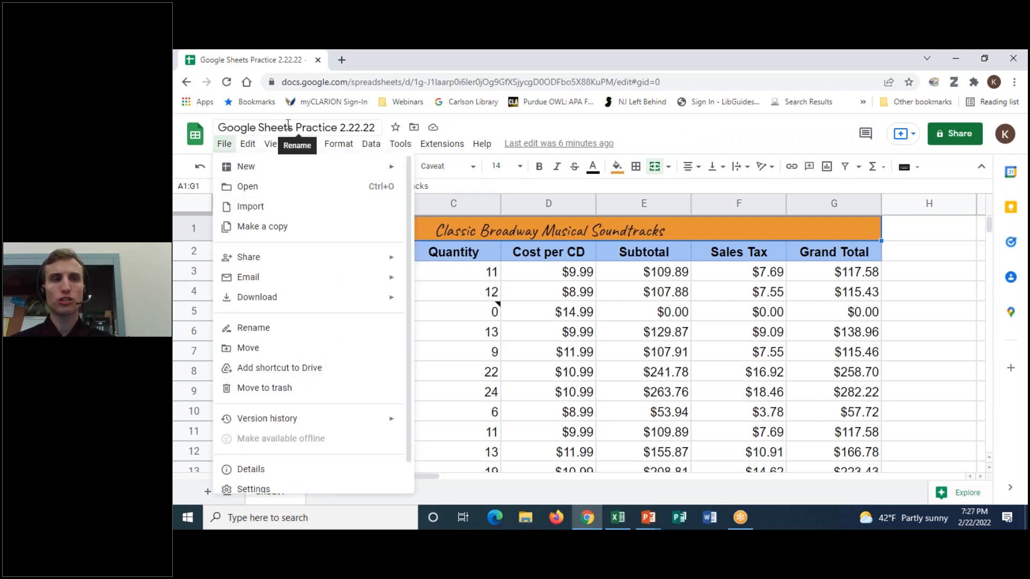
{"action": "left_click", "coordinate": [316, 116]}
{"action": "left_click", "coordinate": [237, 166]}
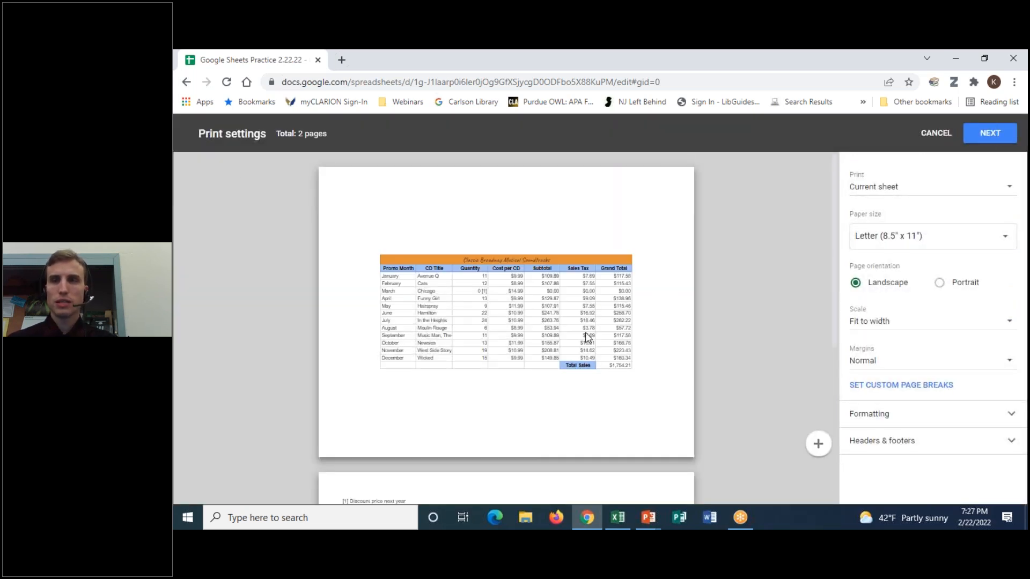
{"action": "scroll", "coordinate": [586, 337], "scroll_direction": "down", "scroll_amount": 5}
{"action": "scroll", "coordinate": [690, 374], "scroll_direction": "up", "scroll_amount": 5}
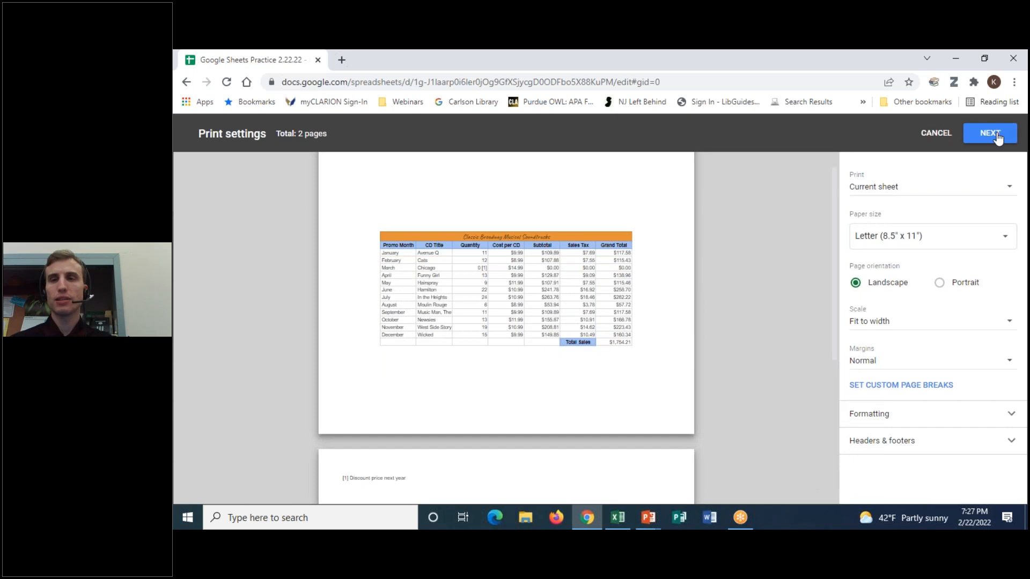
{"action": "left_click", "coordinate": [992, 134]}
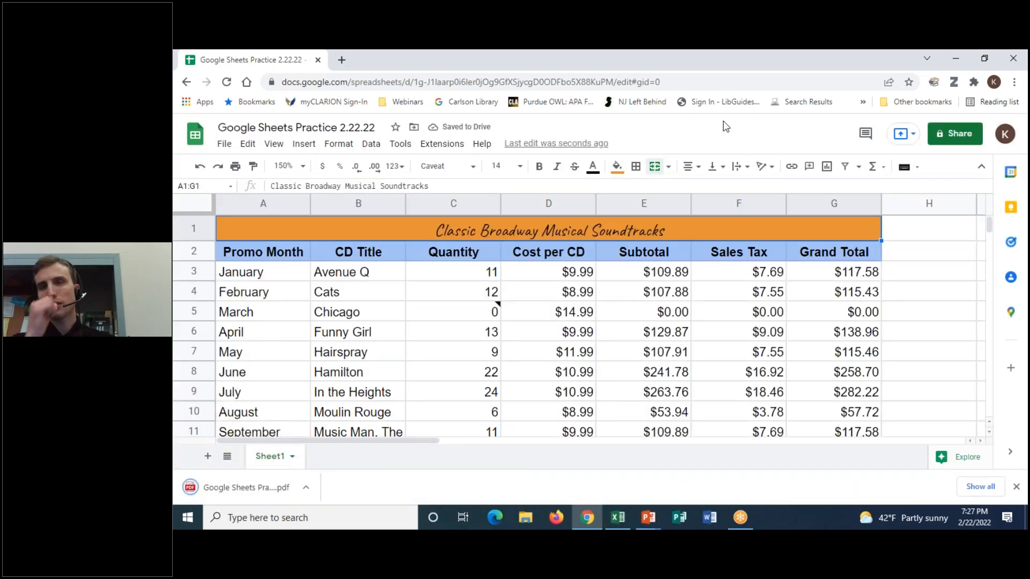
{"action": "left_click", "coordinate": [724, 63]}
{"action": "left_click_drag", "start_coordinate": [351, 465], "coordinate": [290, 428]}
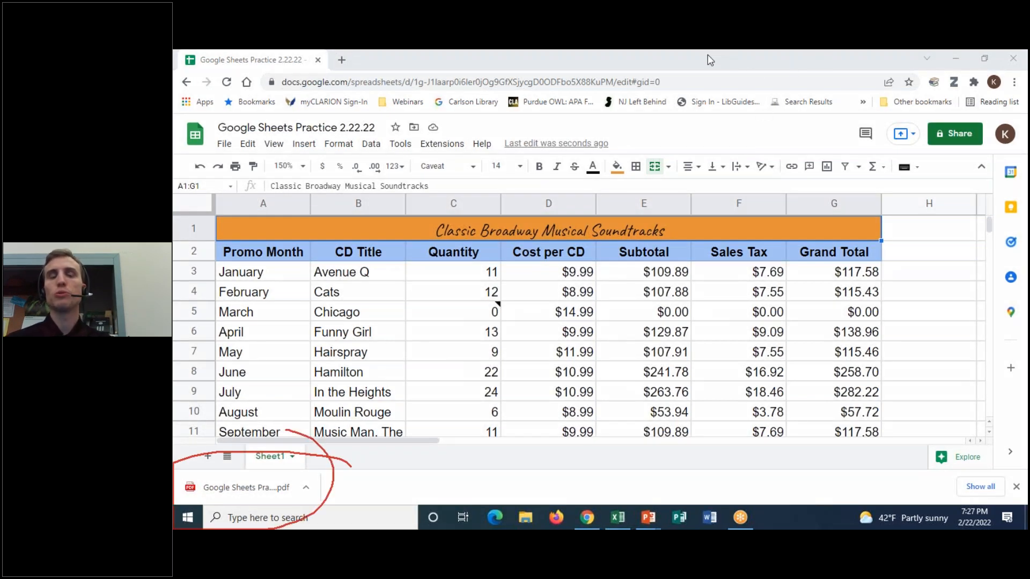
{"action": "left_click", "coordinate": [741, 138]}
{"action": "left_click", "coordinate": [723, 74]}
{"action": "left_click", "coordinate": [259, 491]}
{"action": "left_click", "coordinate": [259, 489]}
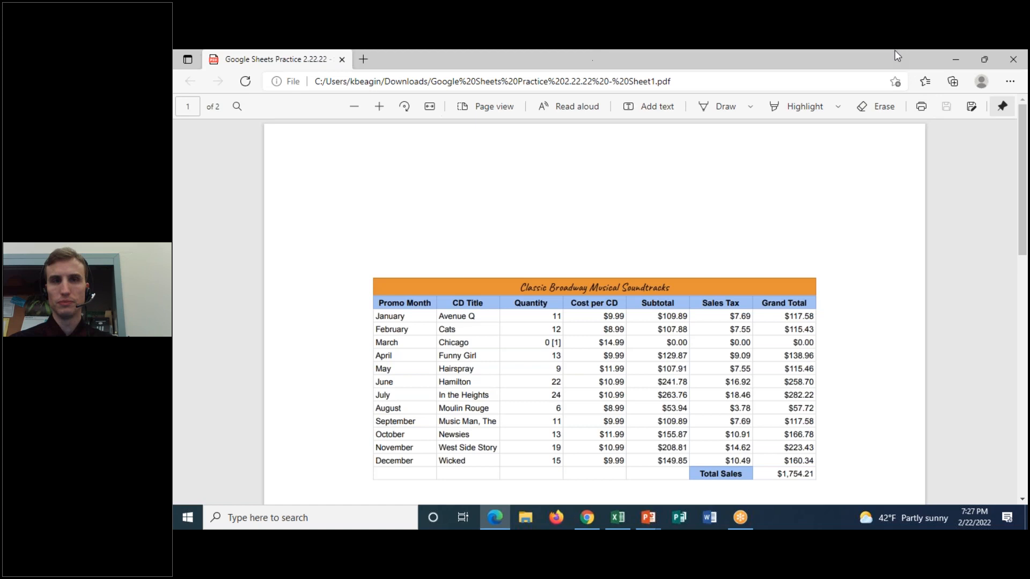
{"action": "left_click", "coordinate": [747, 139]}
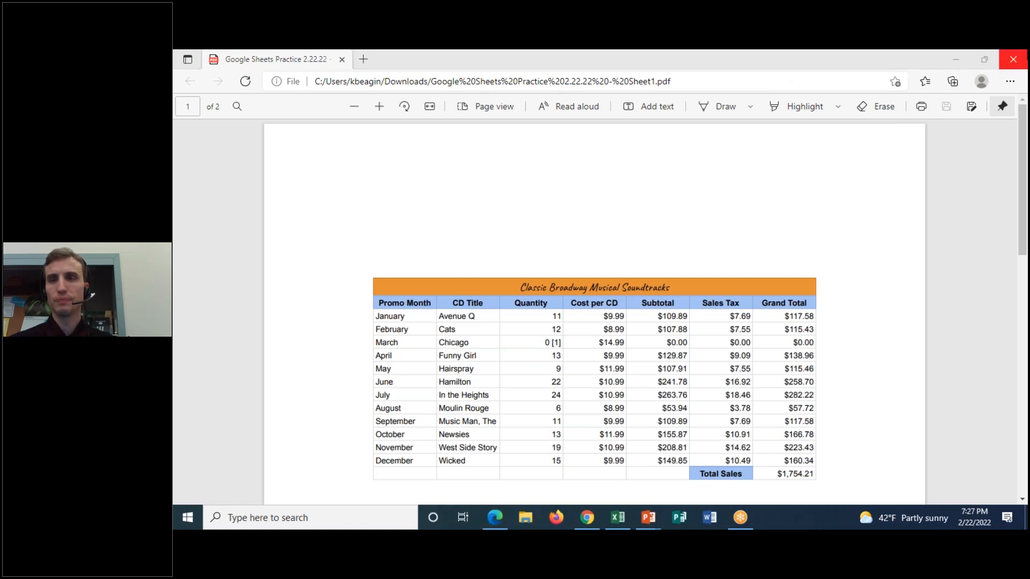
{"action": "left_click", "coordinate": [1014, 59]}
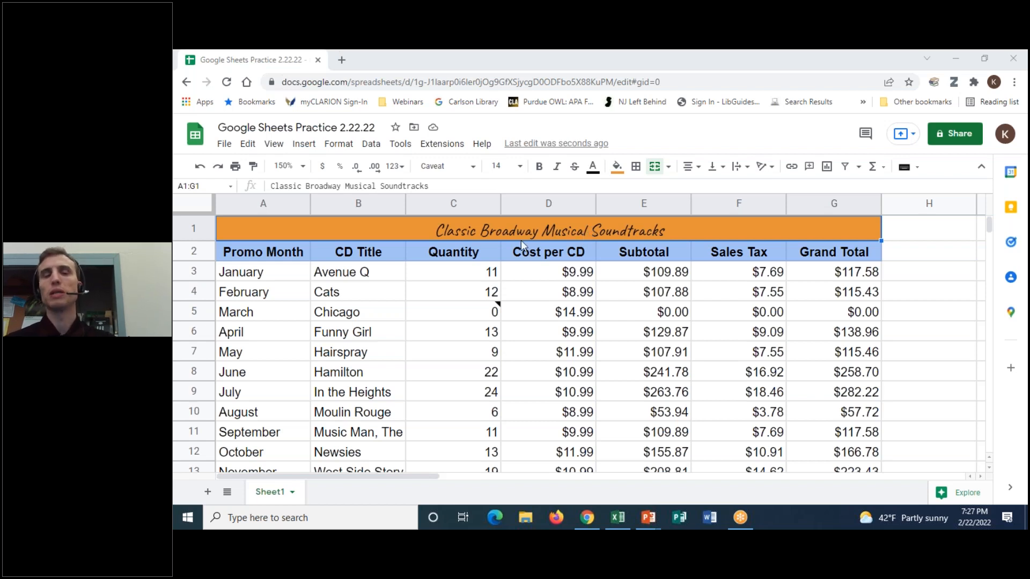
- Open File > Version history > See version history to list the February 22 versions
{"action": "left_click", "coordinate": [225, 145]}
{"action": "mouse_move", "coordinate": [314, 306]}
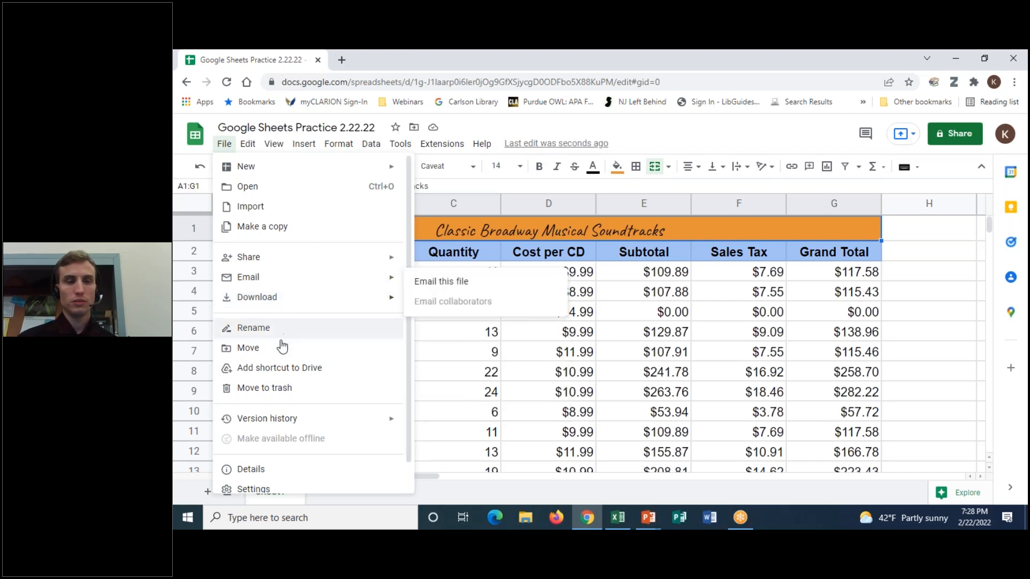
{"action": "mouse_move", "coordinate": [279, 423]}
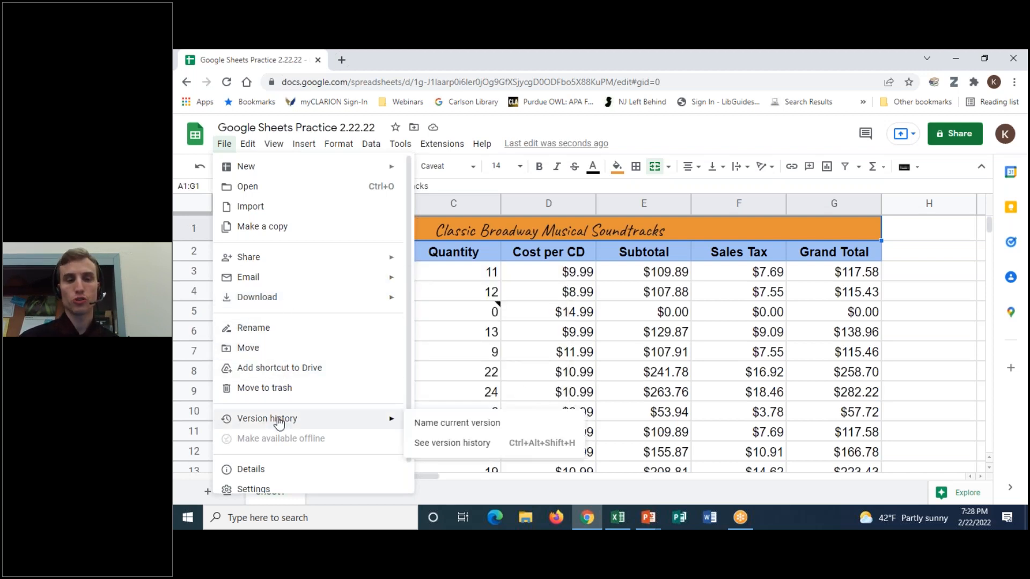
{"action": "left_click", "coordinate": [479, 444]}
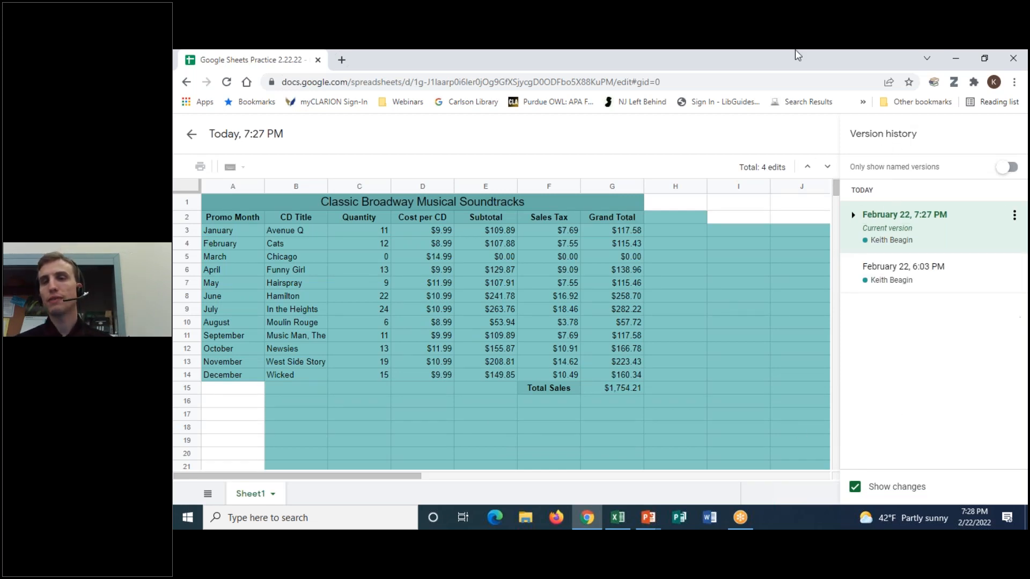
- Preview the 6:03 PM and 7:27 PM versions and expand the current one into detailed versions
{"action": "left_click", "coordinate": [727, 60]}
{"action": "left_click", "coordinate": [712, 84]}
{"action": "mouse_move", "coordinate": [960, 122]}
{"action": "left_mouse_down"}
{"action": "mouse_move", "coordinate": [759, 337]}
{"action": "mouse_move", "coordinate": [1026, 528]}
{"action": "left_mouse_up"}
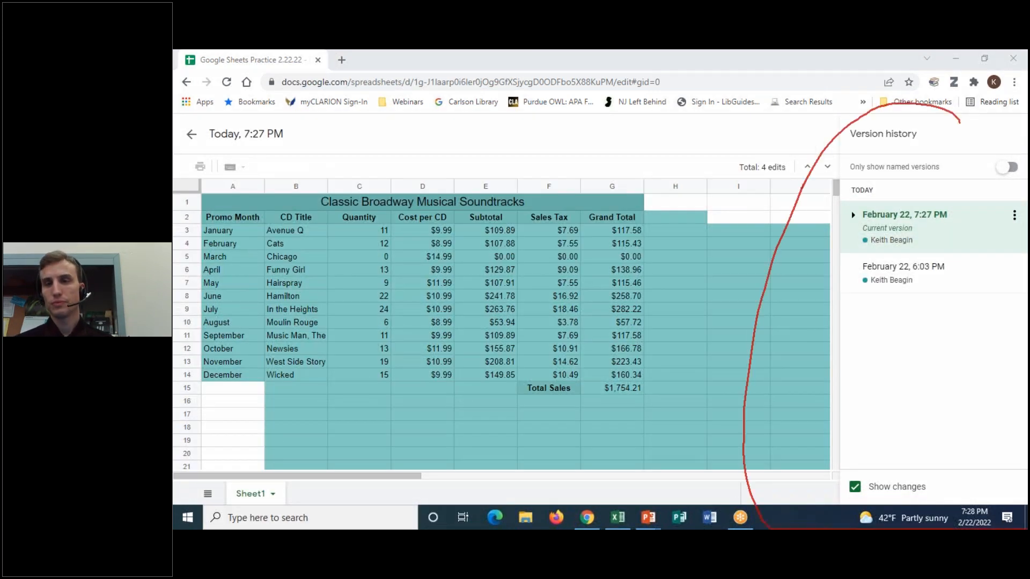
{"action": "left_click", "coordinate": [718, 143]}
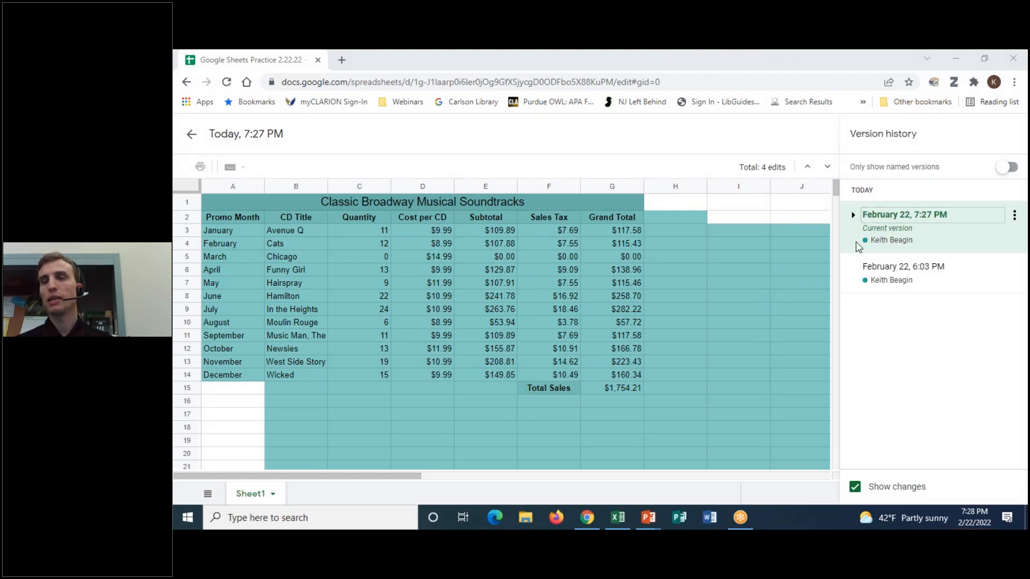
{"action": "left_click", "coordinate": [917, 283]}
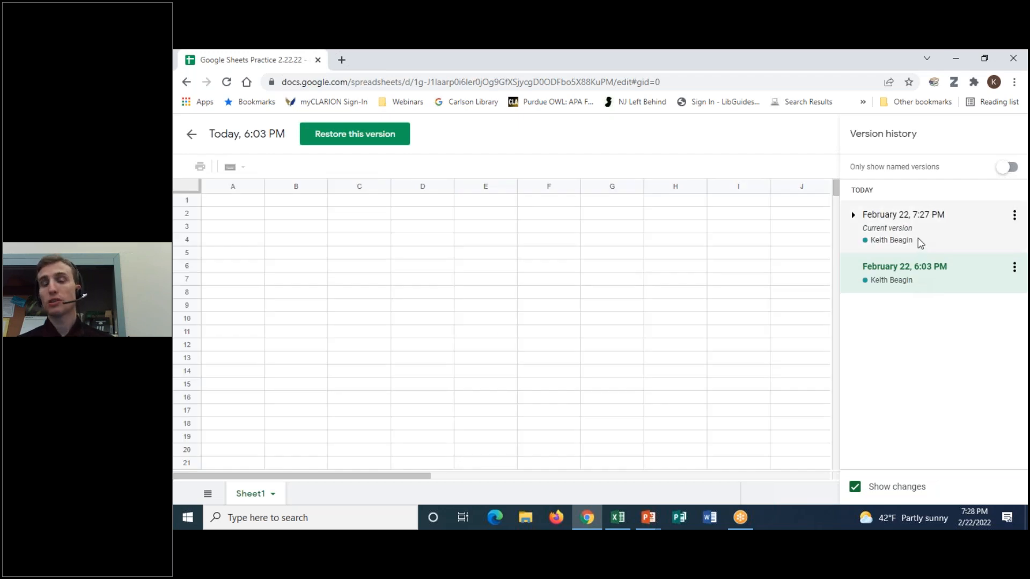
{"action": "left_click", "coordinate": [921, 234]}
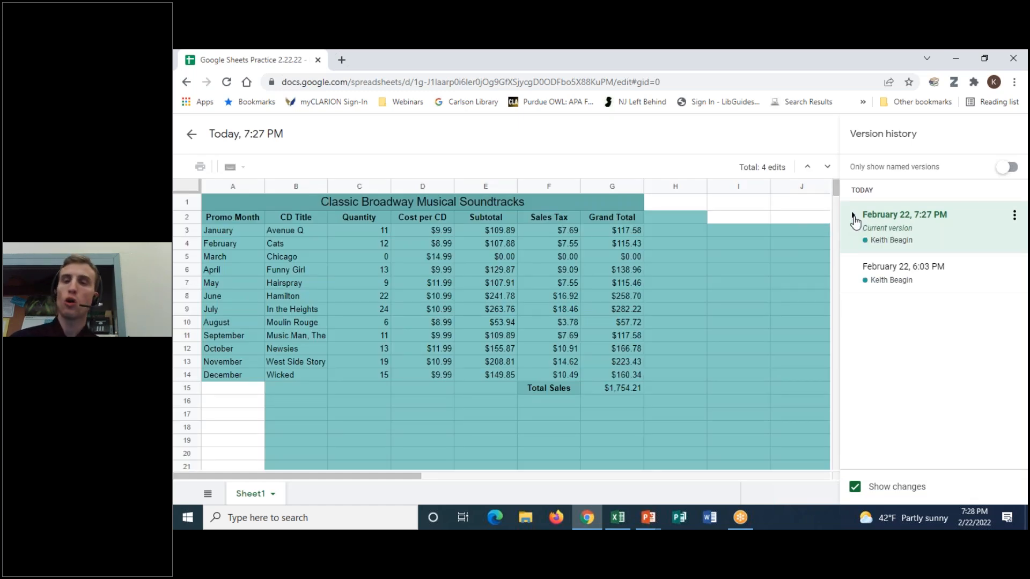
{"action": "left_click", "coordinate": [853, 216]}
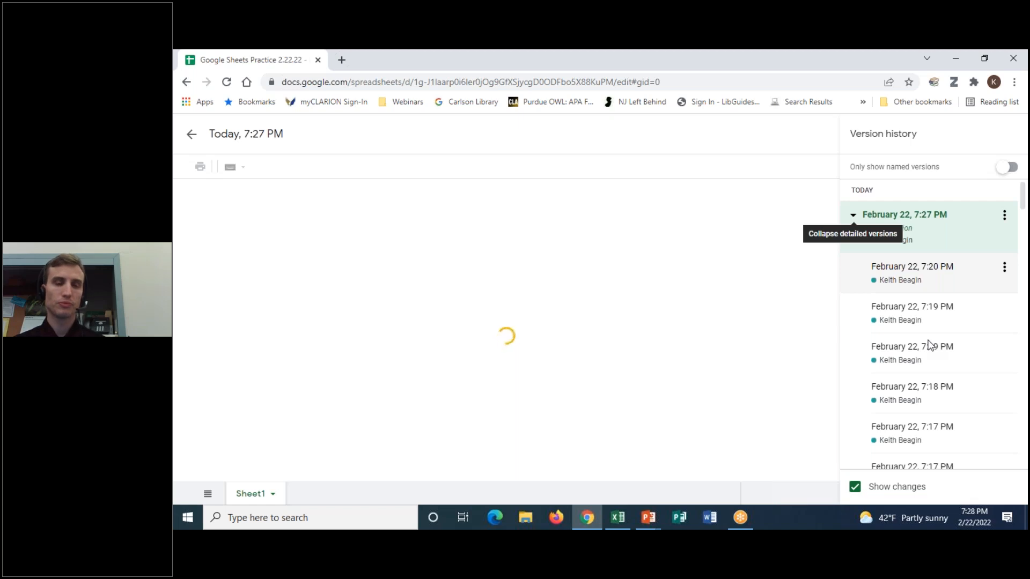
- Reload the browser page to return to the Sheets editor with the $1,754.21 table
{"action": "left_click", "coordinate": [1007, 120]}
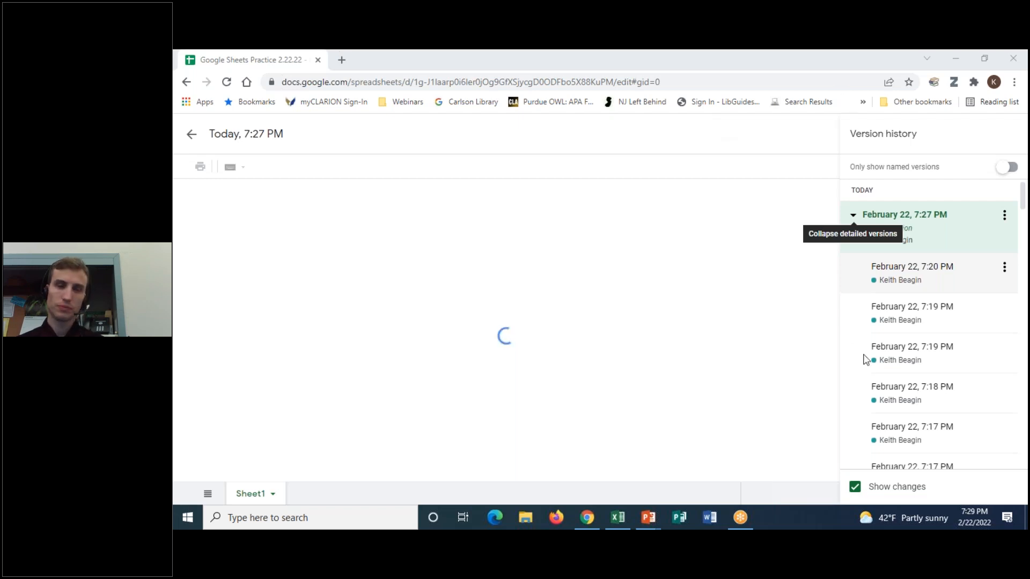
{"action": "left_click", "coordinate": [960, 330]}
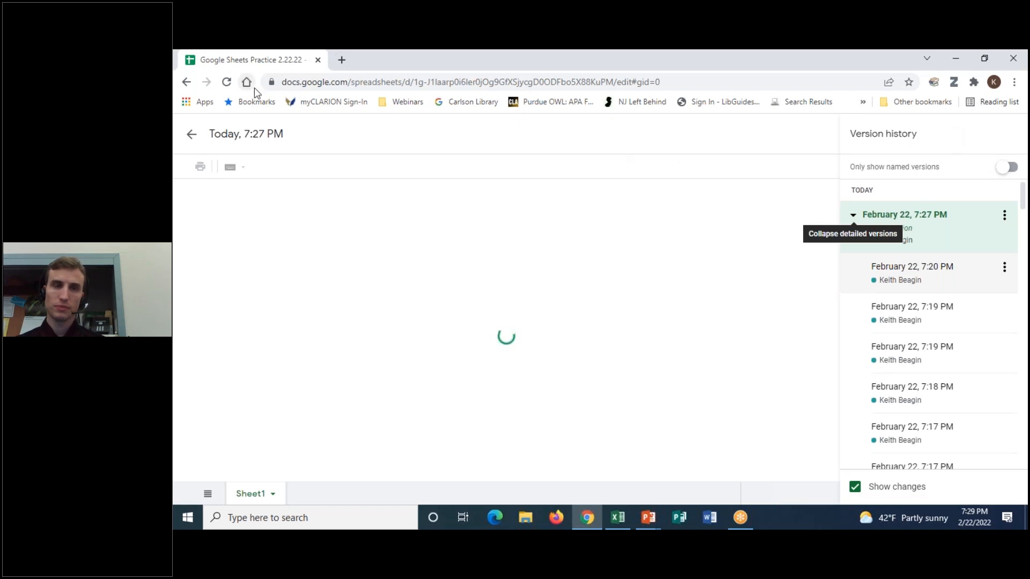
{"action": "left_click", "coordinate": [226, 86]}
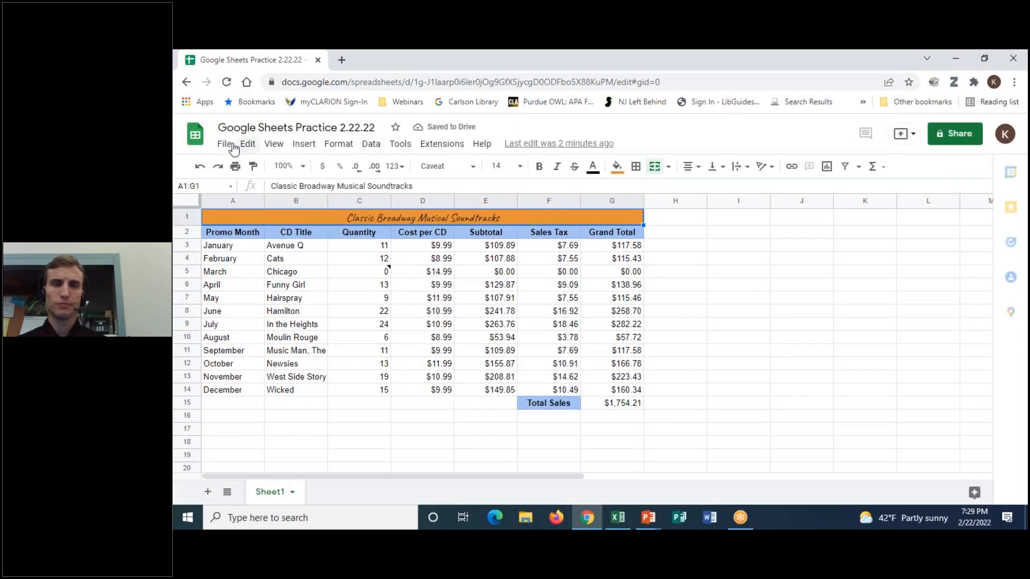
{"action": "left_click", "coordinate": [226, 145]}
{"action": "mouse_move", "coordinate": [283, 385]}
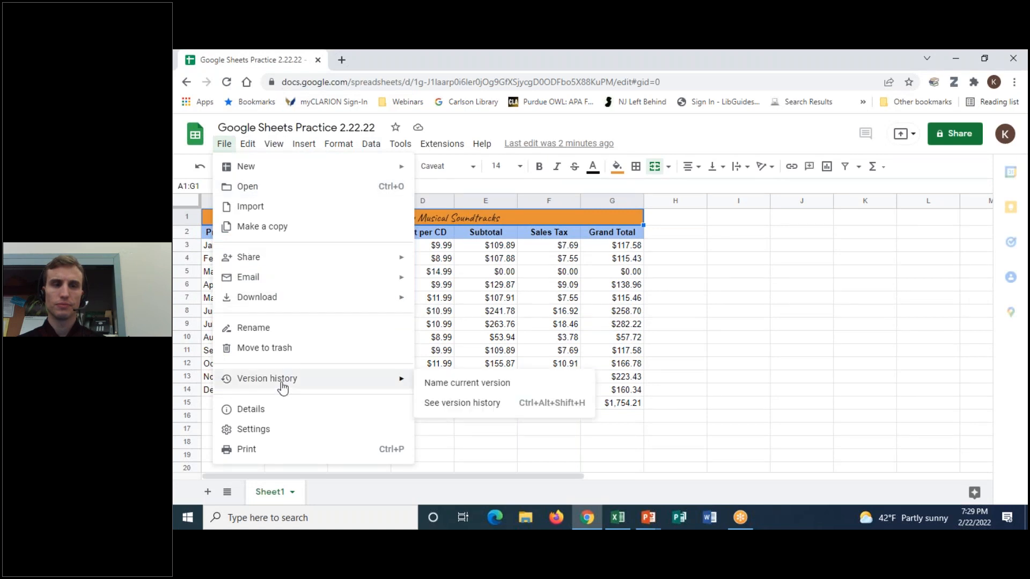
{"action": "left_click", "coordinate": [449, 408]}
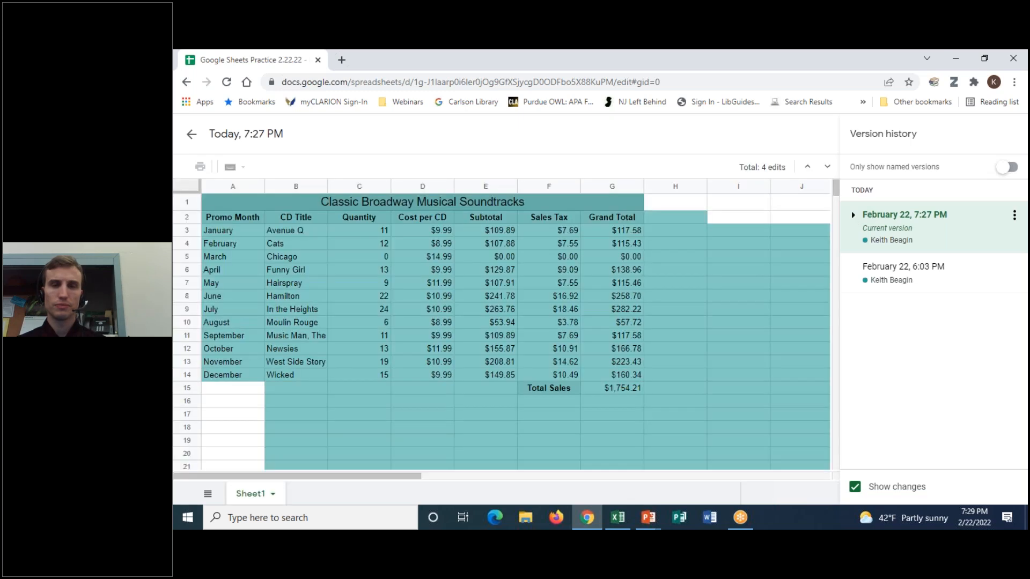
{"action": "left_click", "coordinate": [854, 215]}
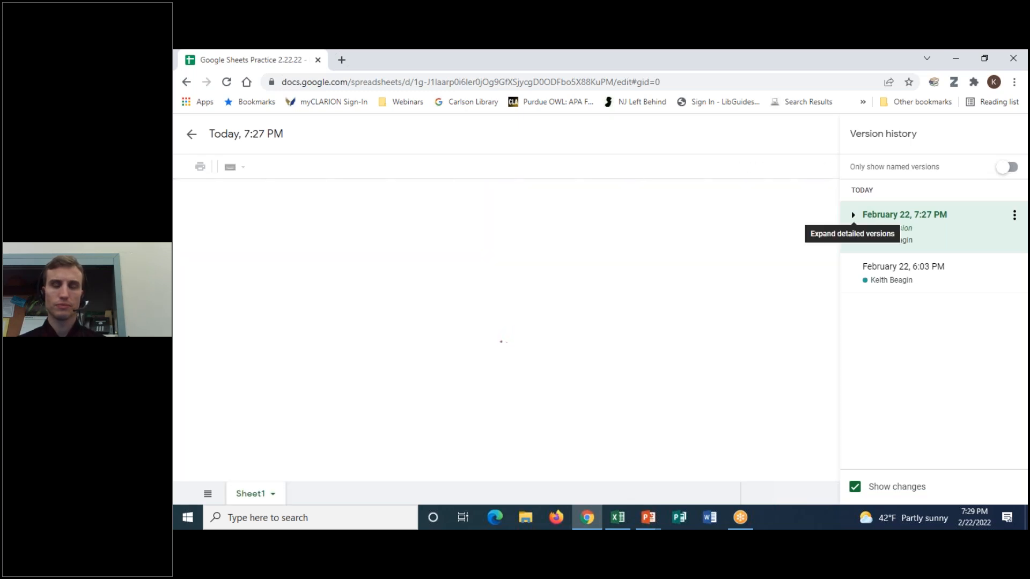
{"action": "left_click", "coordinate": [854, 215]}
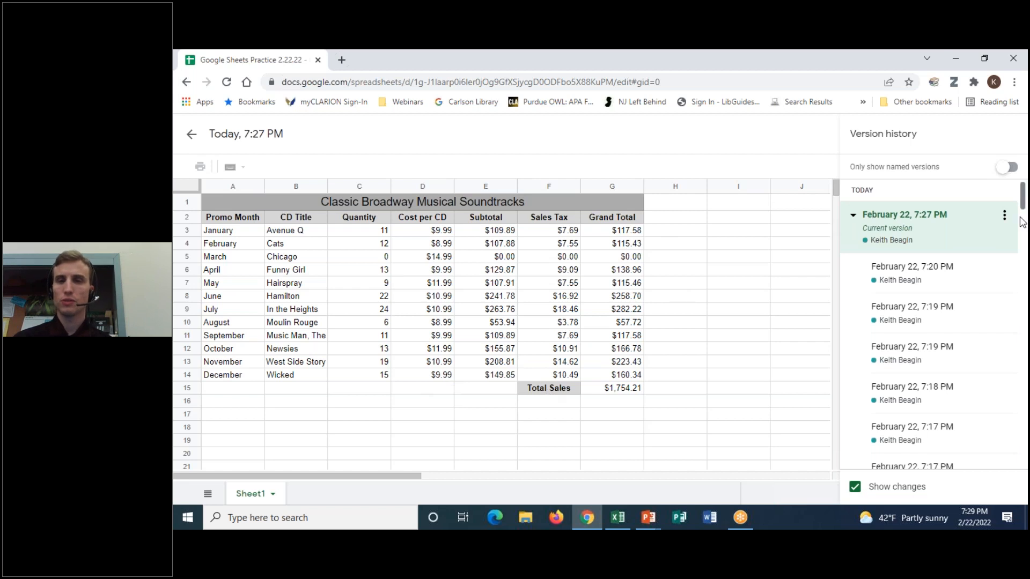
{"action": "left_click", "coordinate": [911, 277]}
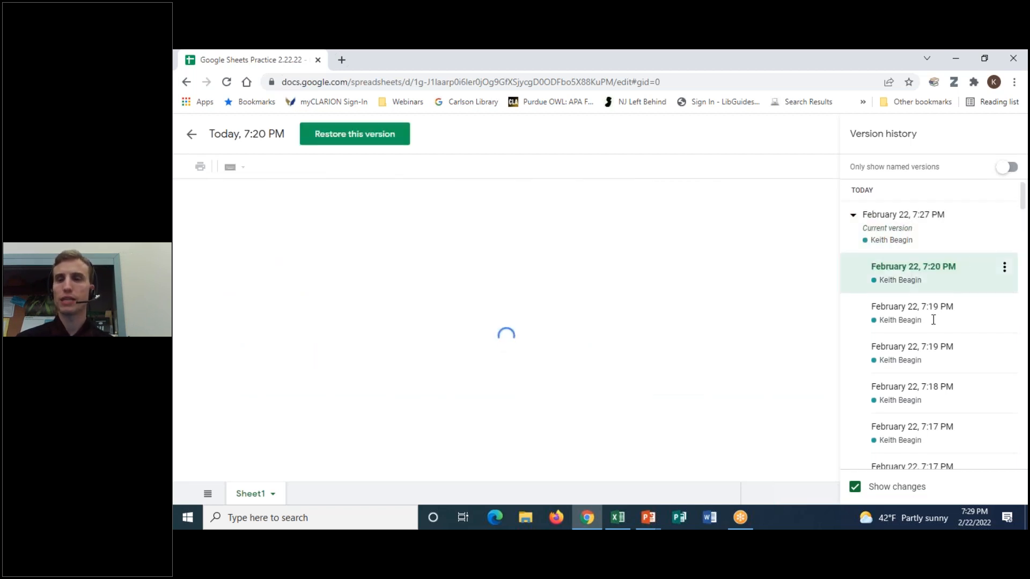
{"action": "key", "text": "Down"}
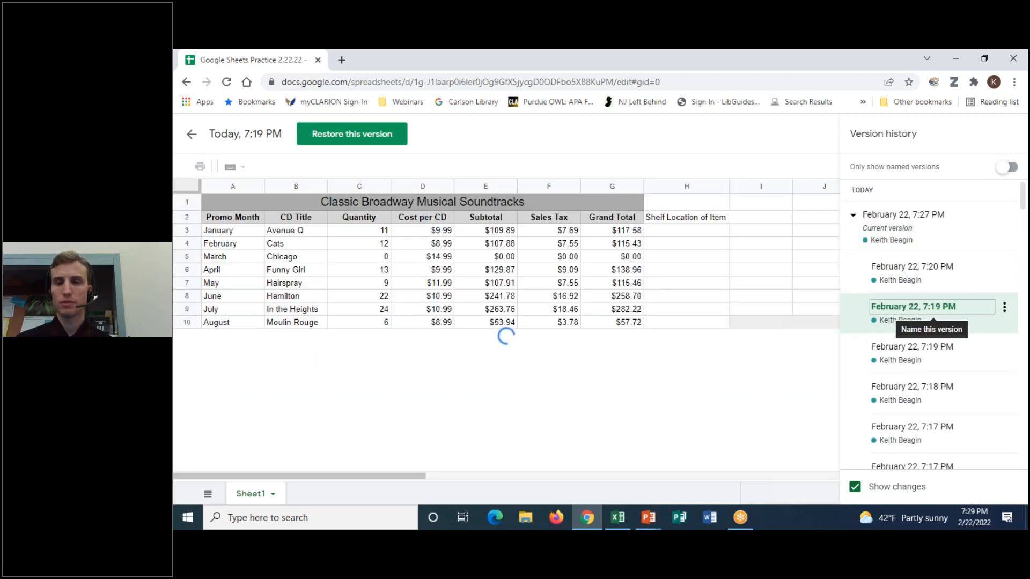
{"action": "left_click", "coordinate": [1004, 307]}
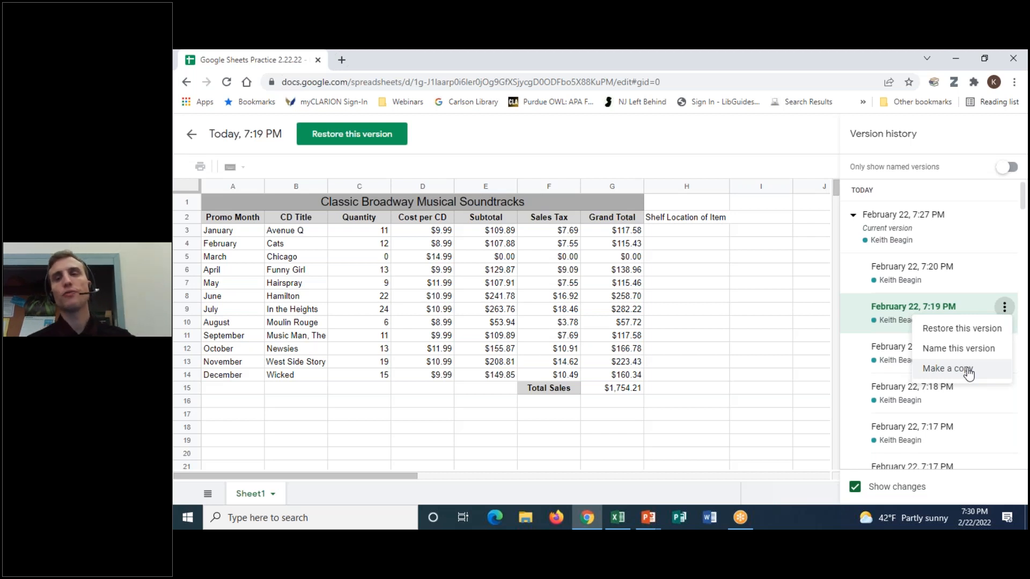
{"action": "left_click", "coordinate": [192, 140]}
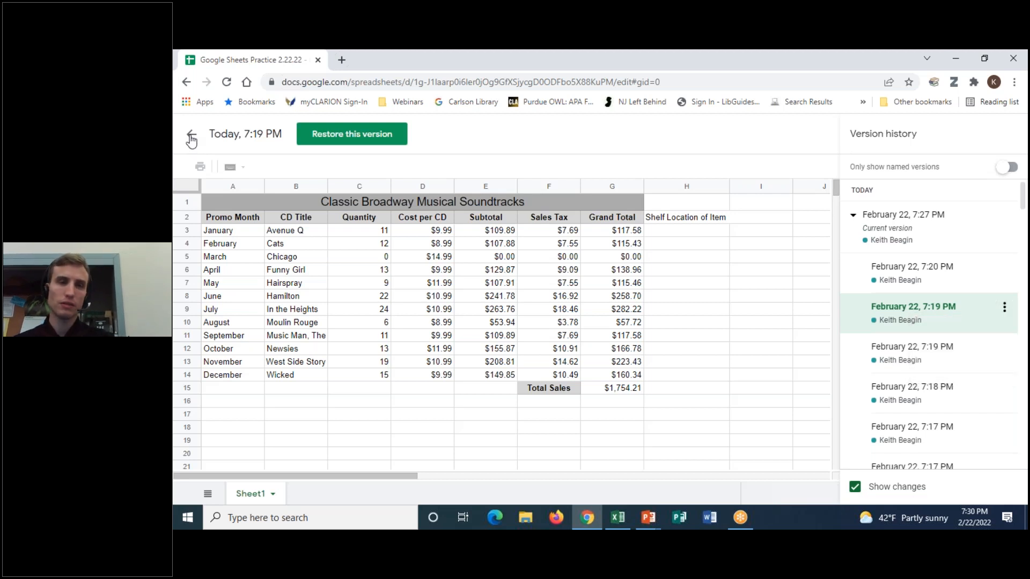
{"action": "left_click", "coordinate": [192, 140]}
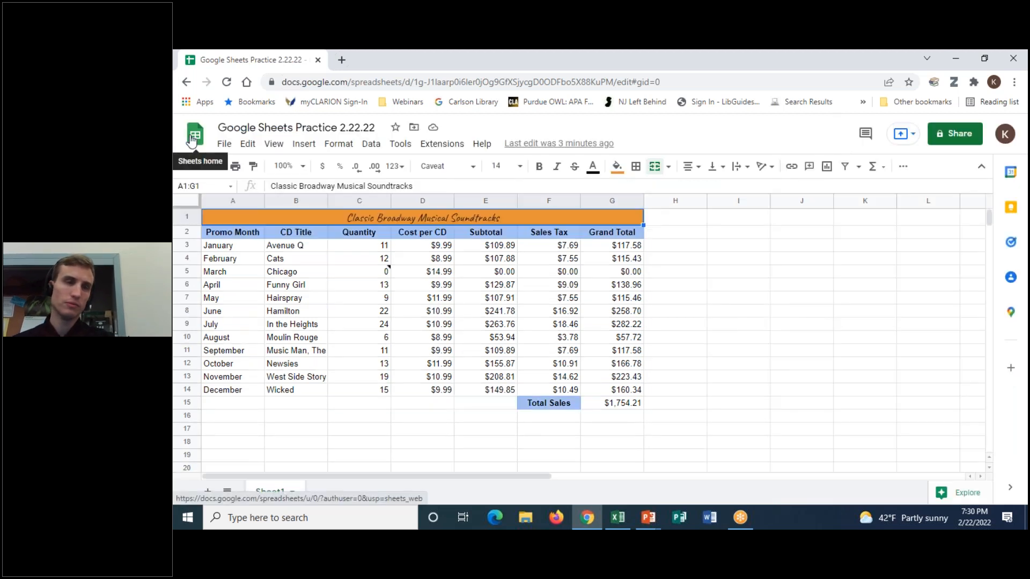
- View the File > Download formats, then go to the Sheets home page's Recent spreadsheets
{"action": "left_click", "coordinate": [228, 151]}
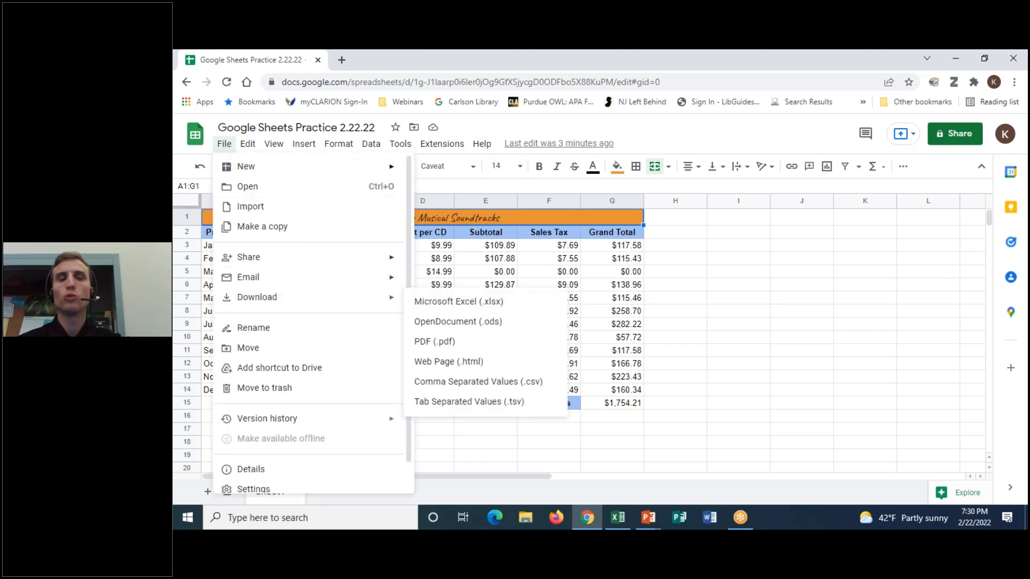
{"action": "mouse_move", "coordinate": [219, 150]}
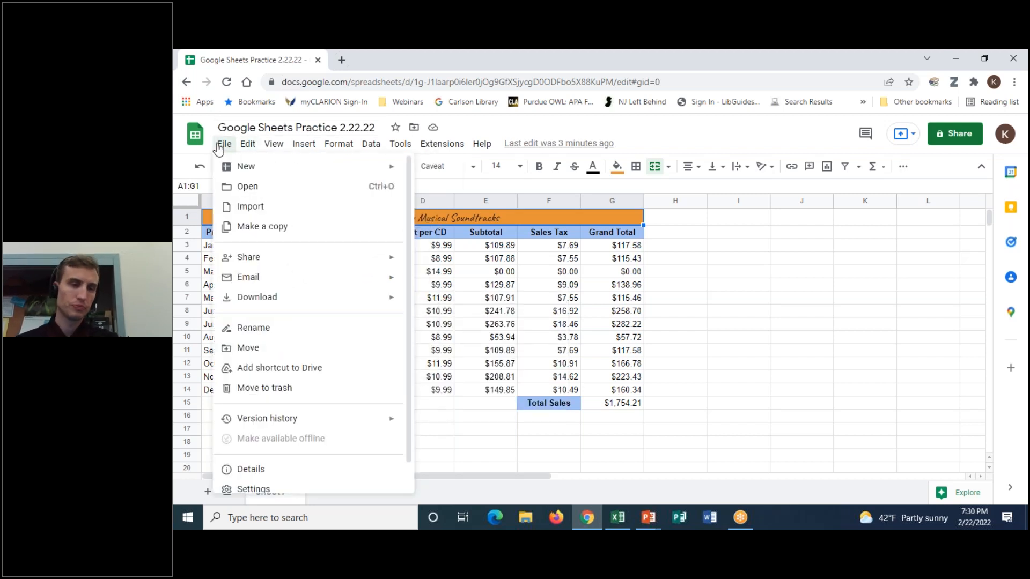
{"action": "left_click", "coordinate": [218, 150]}
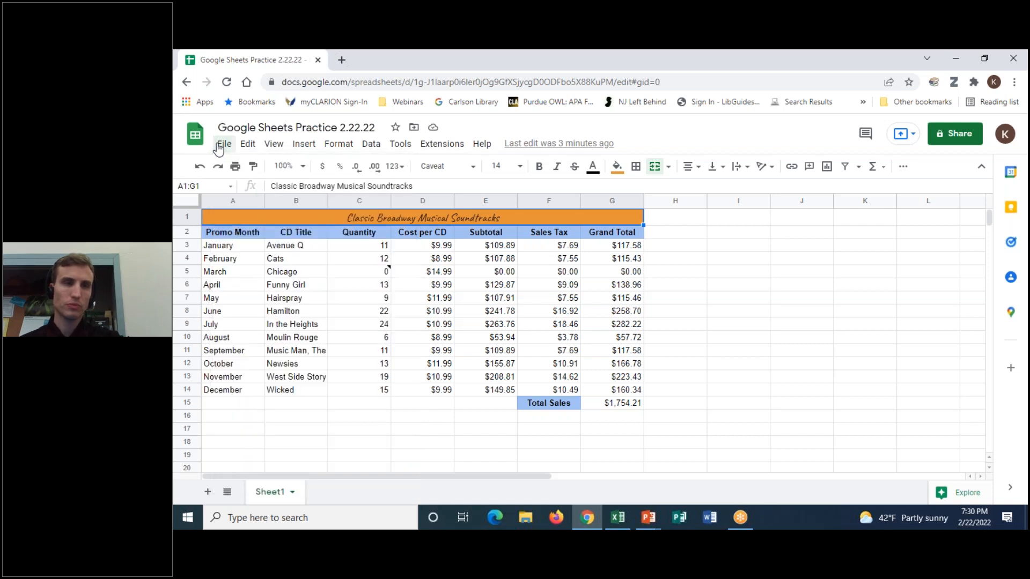
{"action": "left_click", "coordinate": [195, 135]}
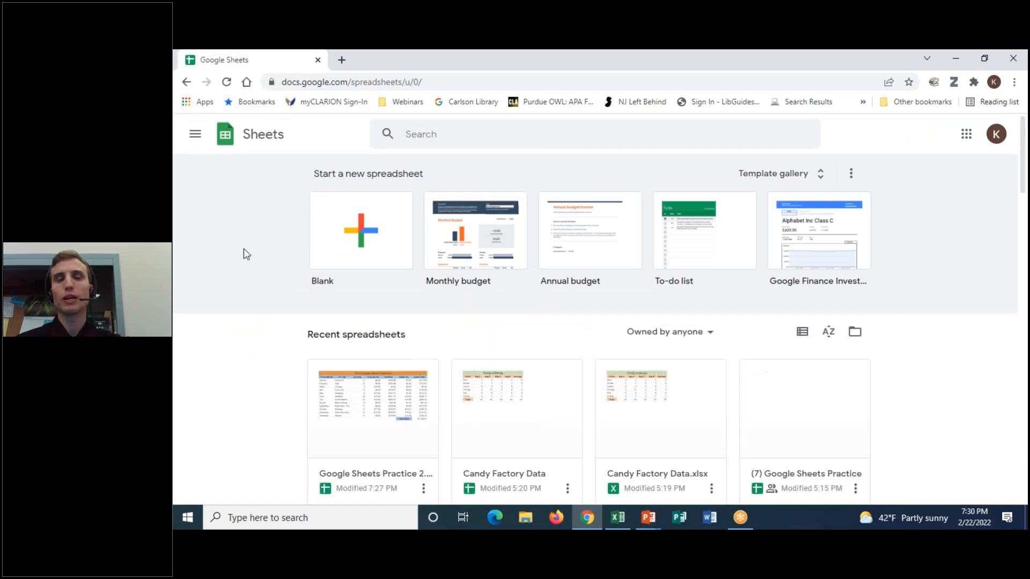
{"action": "scroll", "coordinate": [227, 309], "scroll_direction": "down", "scroll_amount": 2}
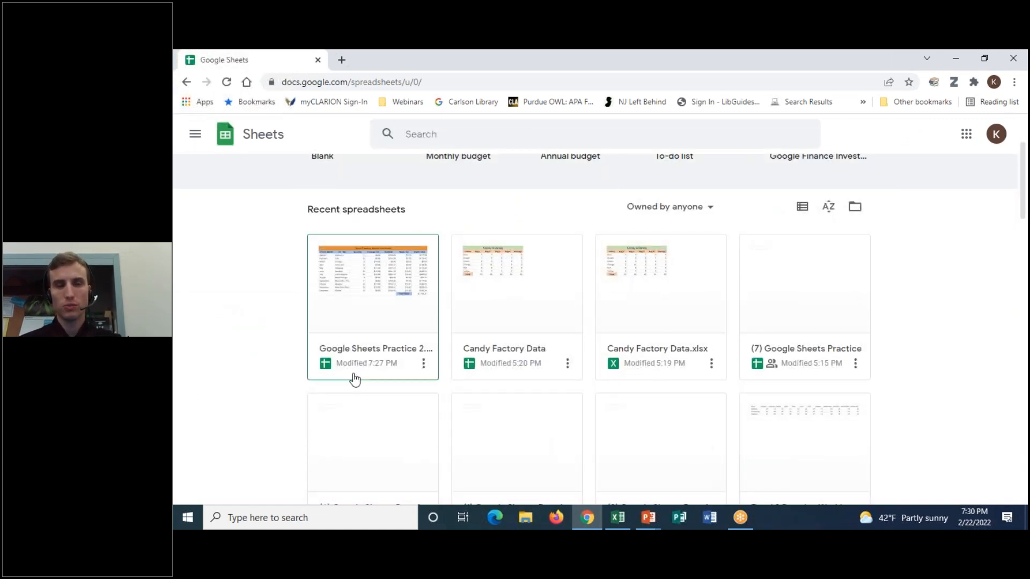
- Open the Candy Factory Data.xlsx file from the recent spreadsheets
{"action": "left_click", "coordinate": [683, 267]}
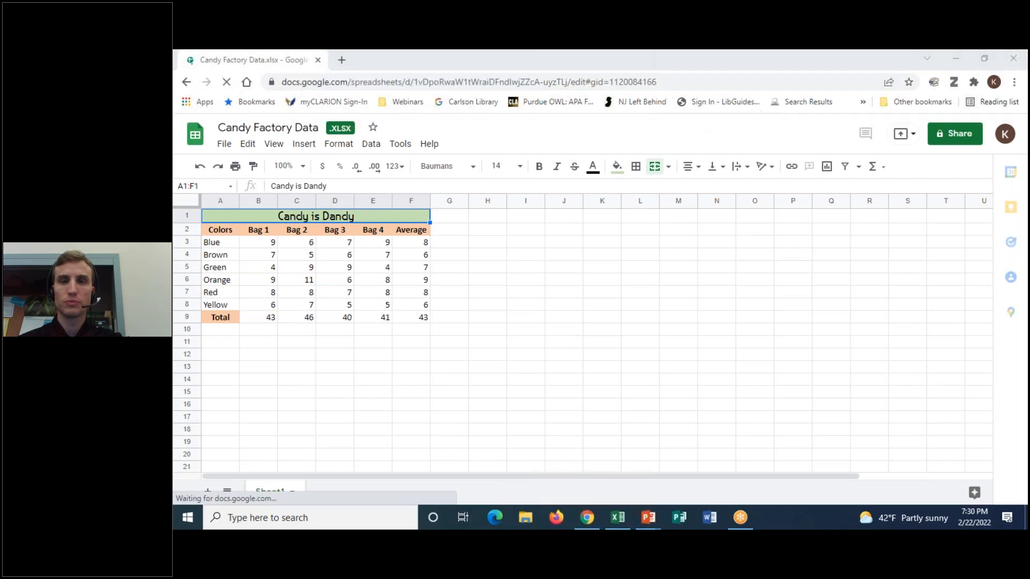
{"action": "mouse_move", "coordinate": [362, 113]}
{"action": "left_mouse_down"}
{"action": "mouse_move", "coordinate": [325, 105]}
{"action": "mouse_move", "coordinate": [206, 133]}
{"action": "mouse_move", "coordinate": [337, 145]}
{"action": "mouse_move", "coordinate": [392, 111]}
{"action": "mouse_move", "coordinate": [312, 123]}
{"action": "mouse_move", "coordinate": [378, 133]}
{"action": "mouse_move", "coordinate": [376, 114]}
{"action": "left_mouse_up"}
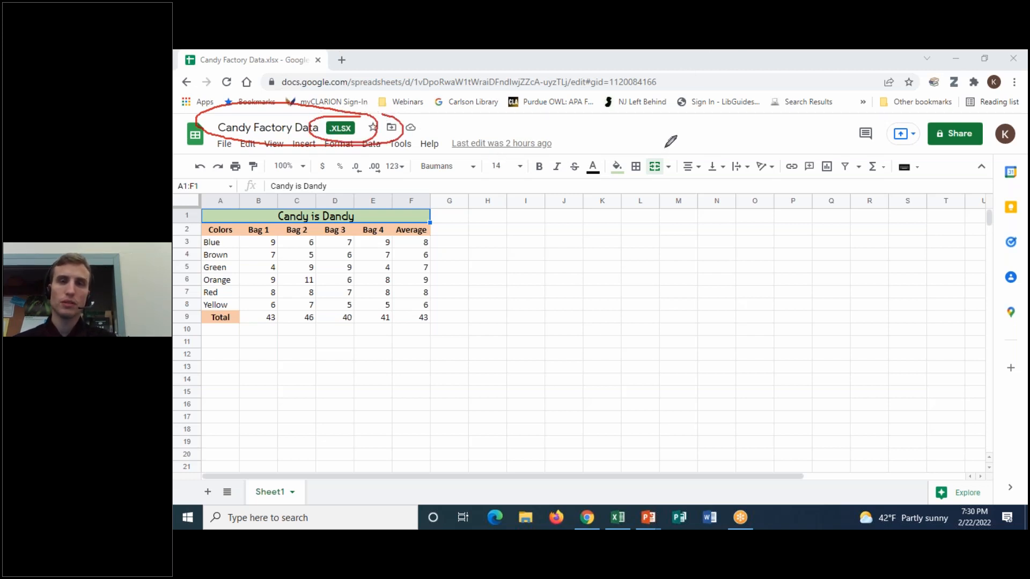
{"action": "left_click", "coordinate": [740, 139]}
- Check the File menu's Save as Google Sheets option, then minimize Chrome to show PowerPoint slide 10
{"action": "left_click", "coordinate": [222, 144]}
{"action": "left_click", "coordinate": [222, 144]}
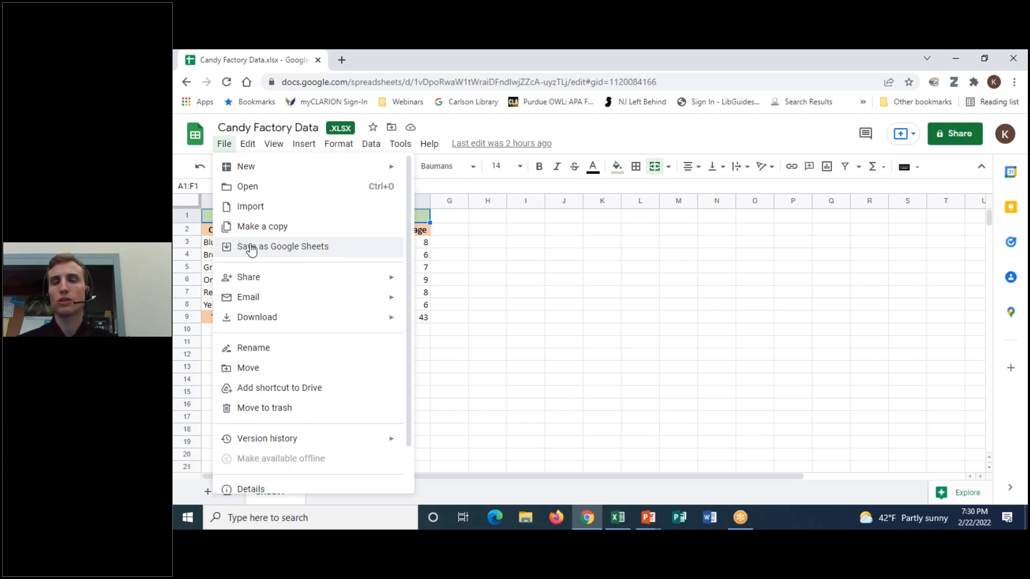
{"action": "left_click", "coordinate": [230, 144]}
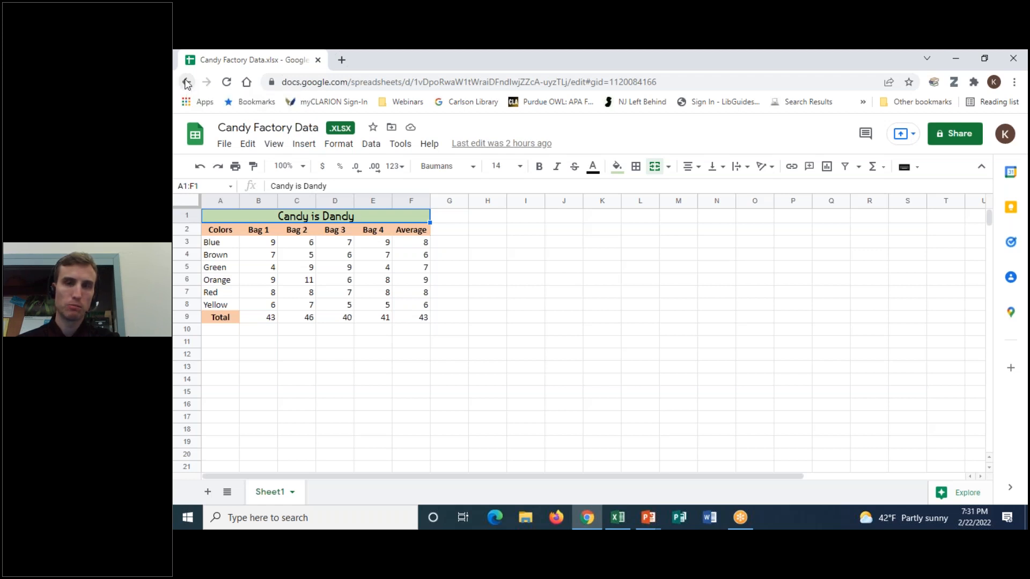
{"action": "left_click", "coordinate": [964, 59]}
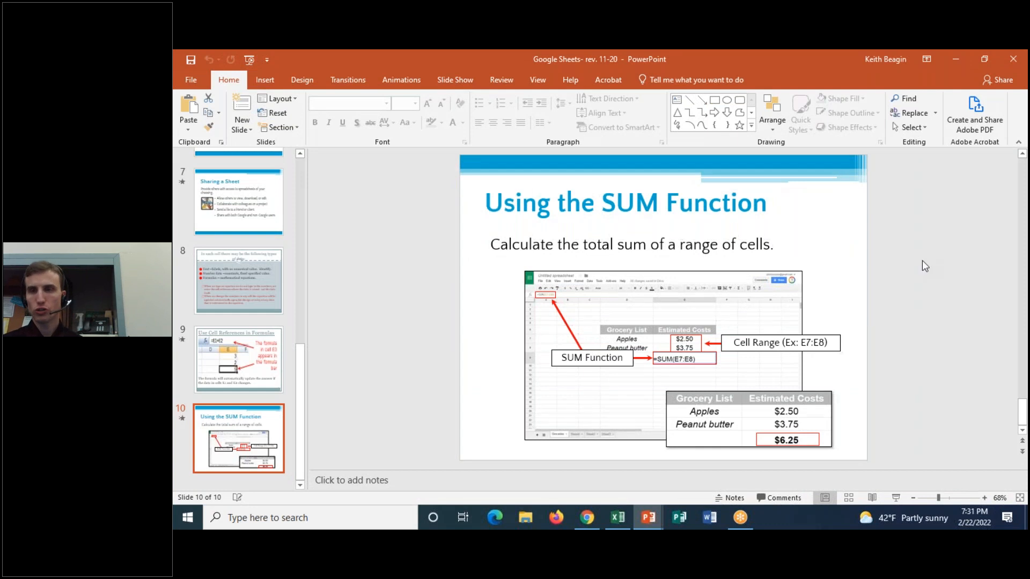